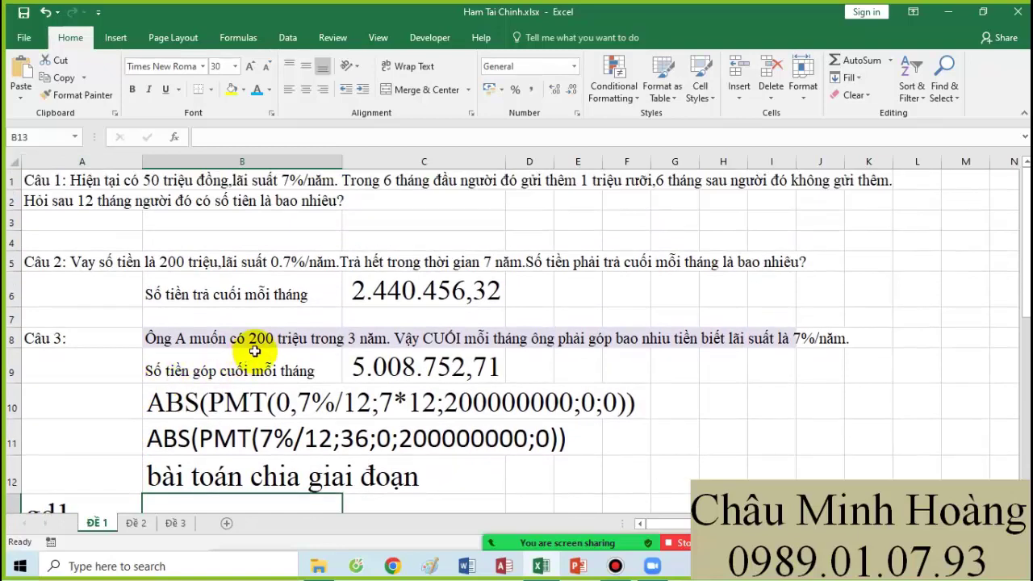
Begin an ABS(FV()) formula in B13 for gd1, with rate 7%/12 and 6 periods
scroll(267, 359, down, 1)
text(=)
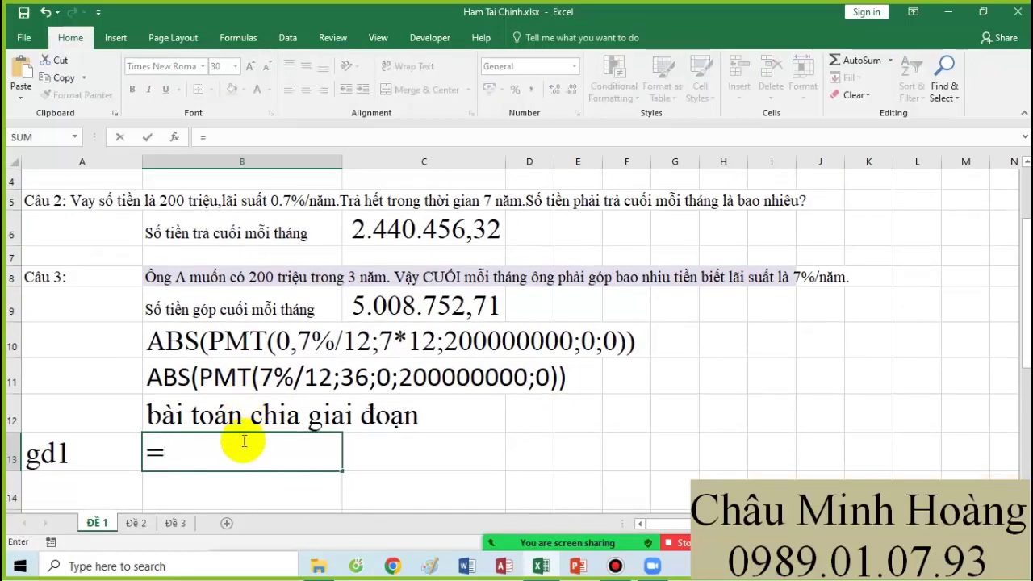
text(abs()
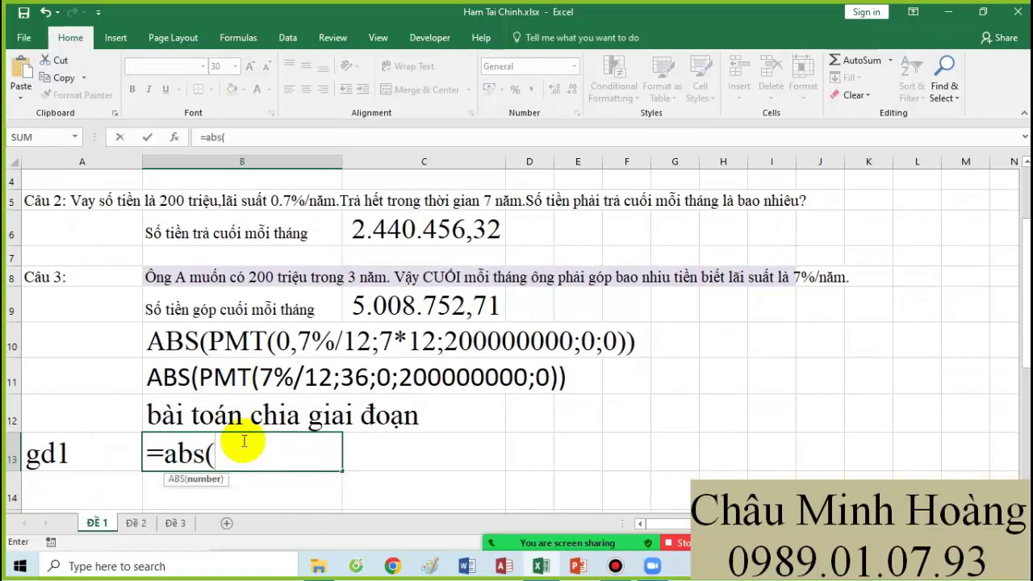
text(fv()
scroll(680, 212, up, 1)
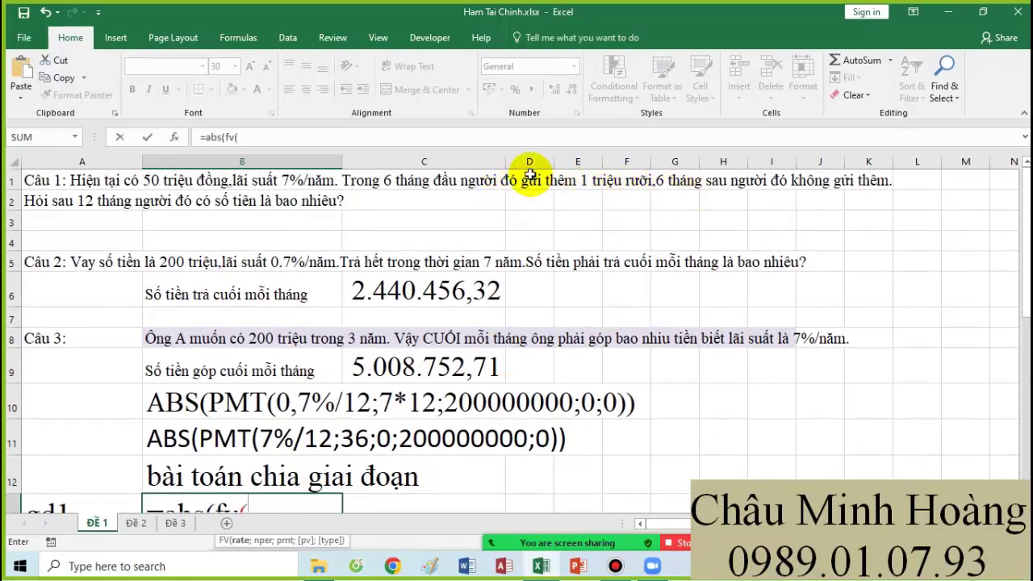
scroll(522, 272, down, 3)
scroll(480, 235, up, 3)
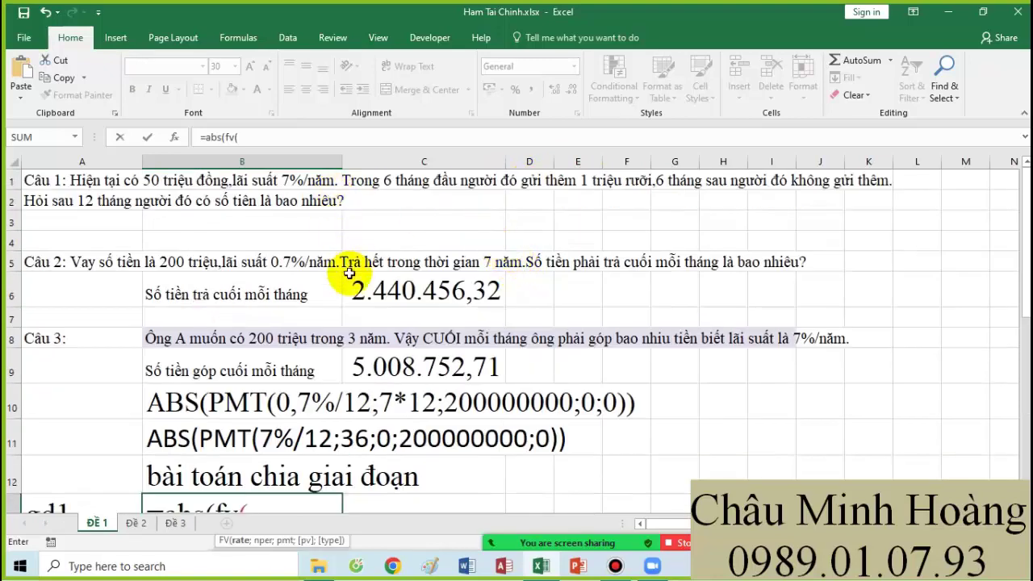
scroll(348, 273, down, 3)
text(7%)
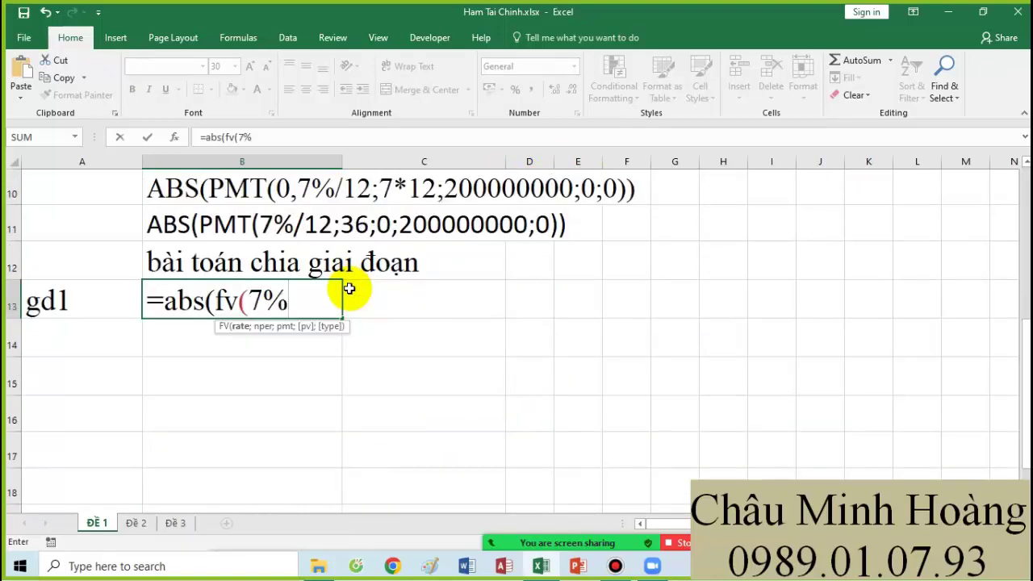
text(/12;)
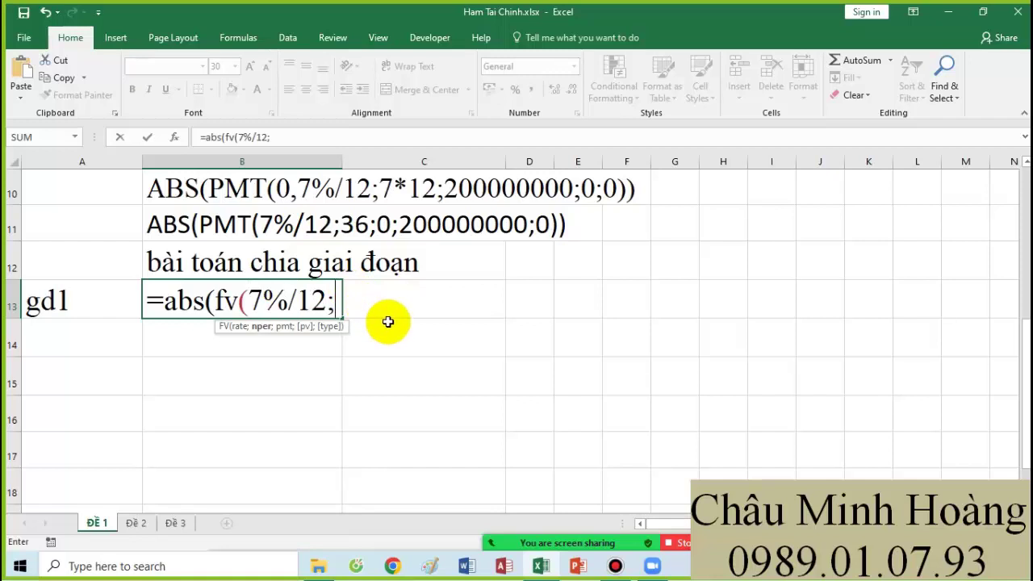
text(6;)
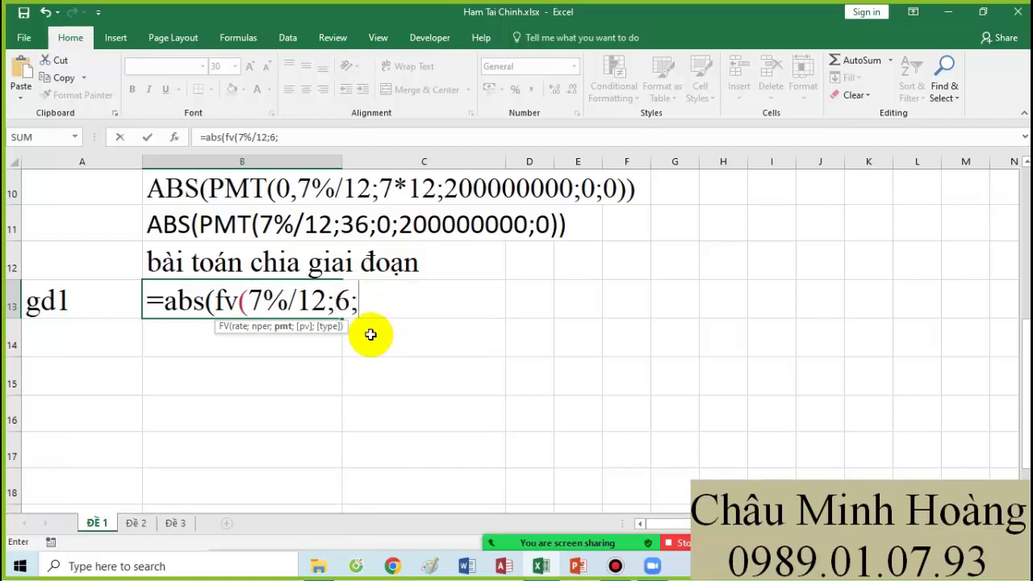
Add 1500000/6 as the payment argument of the FV formula in B13
scroll(485, 362, up, 3)
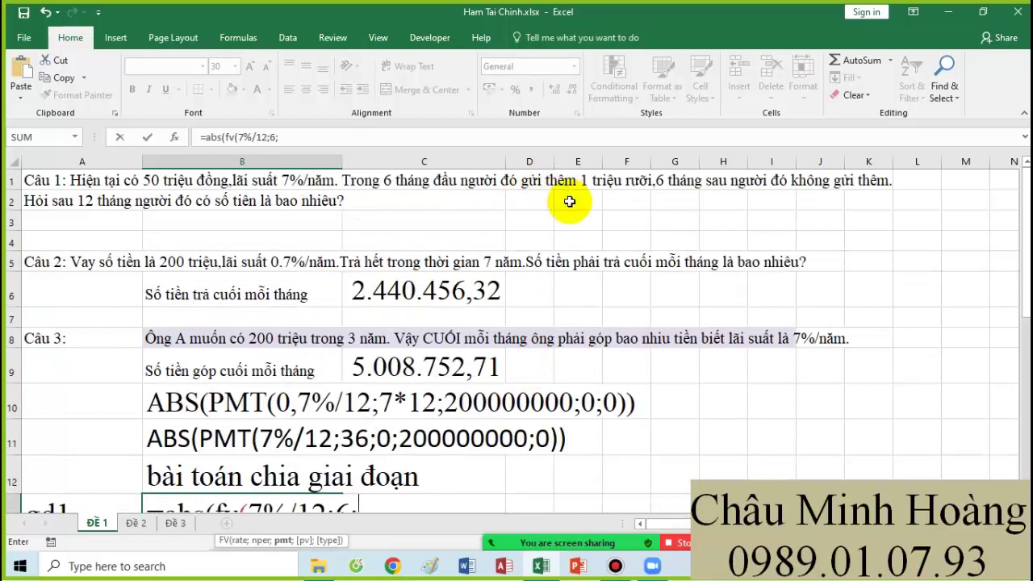
text(1500)
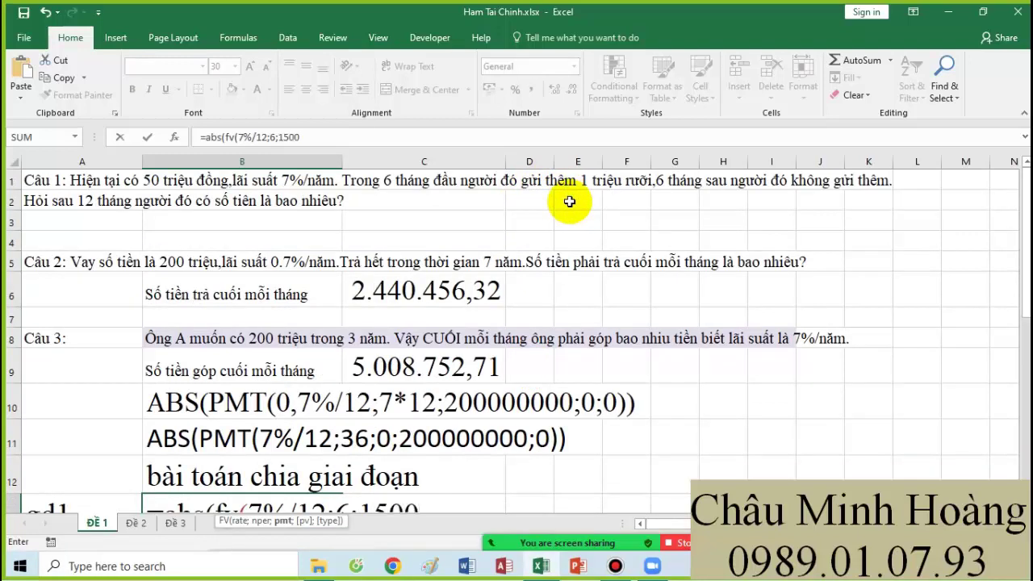
scroll(569, 202, down, 1)
text(00)
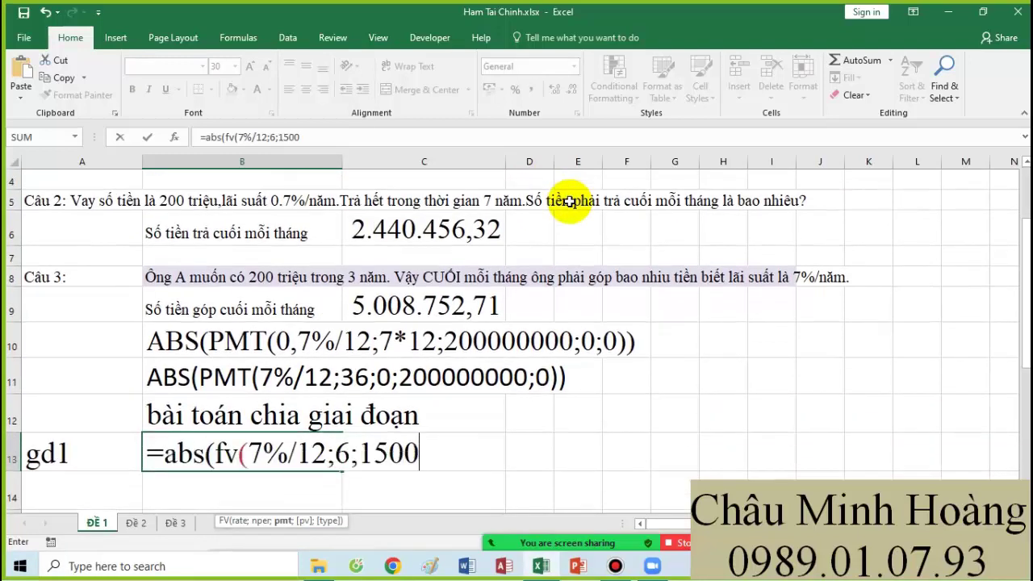
text(000/6)
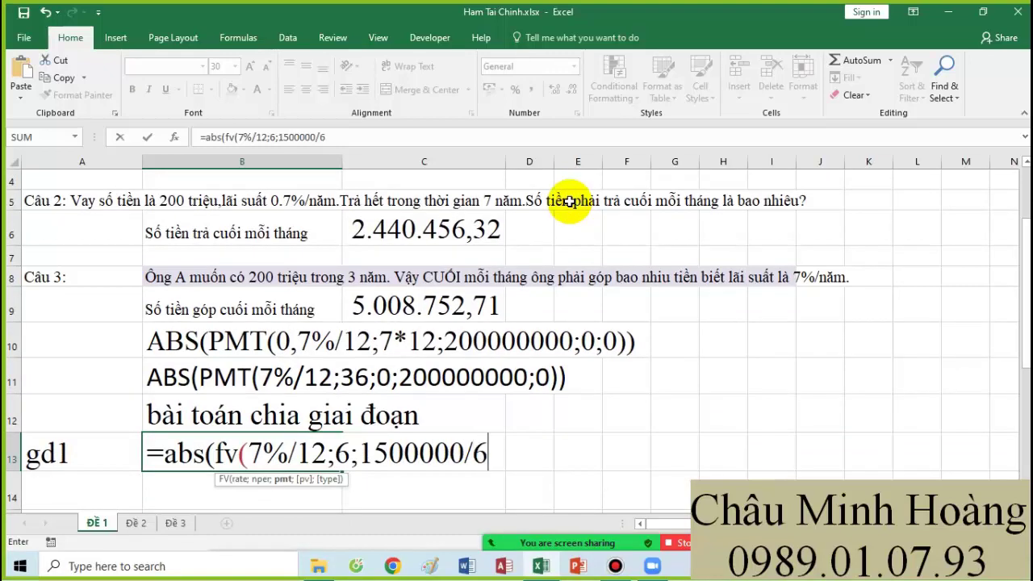
scroll(569, 201, up, 1)
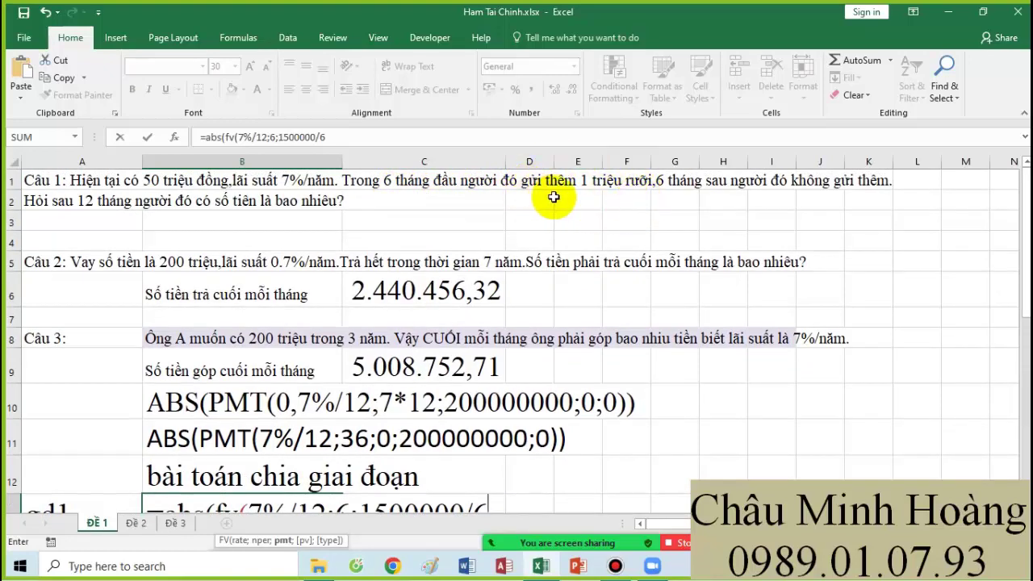
scroll(553, 197, down, 3)
text(;)
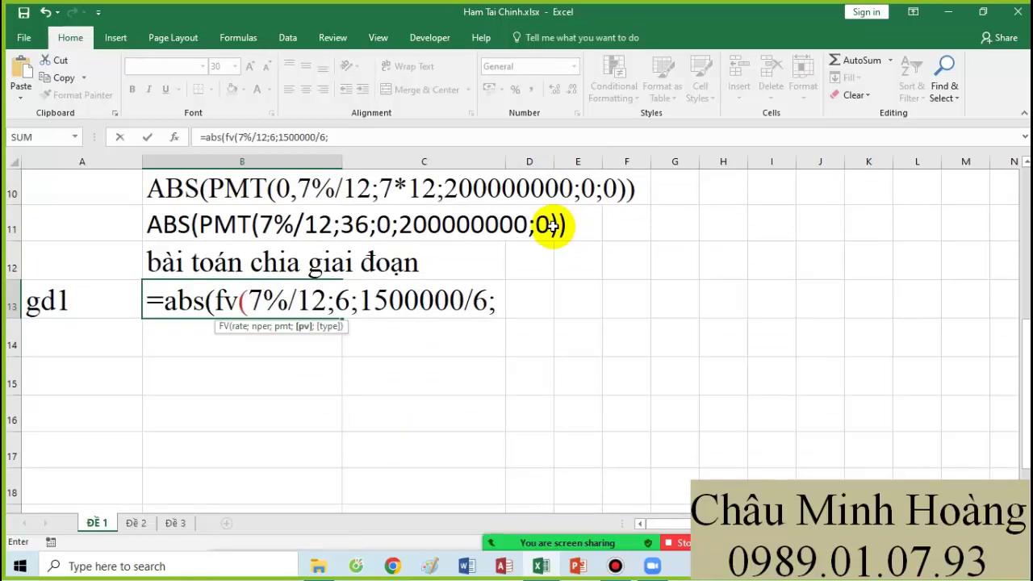
Complete the B13 formula with present value 50000000 and end-of-period type 0, and enter it
scroll(551, 226, up, 3)
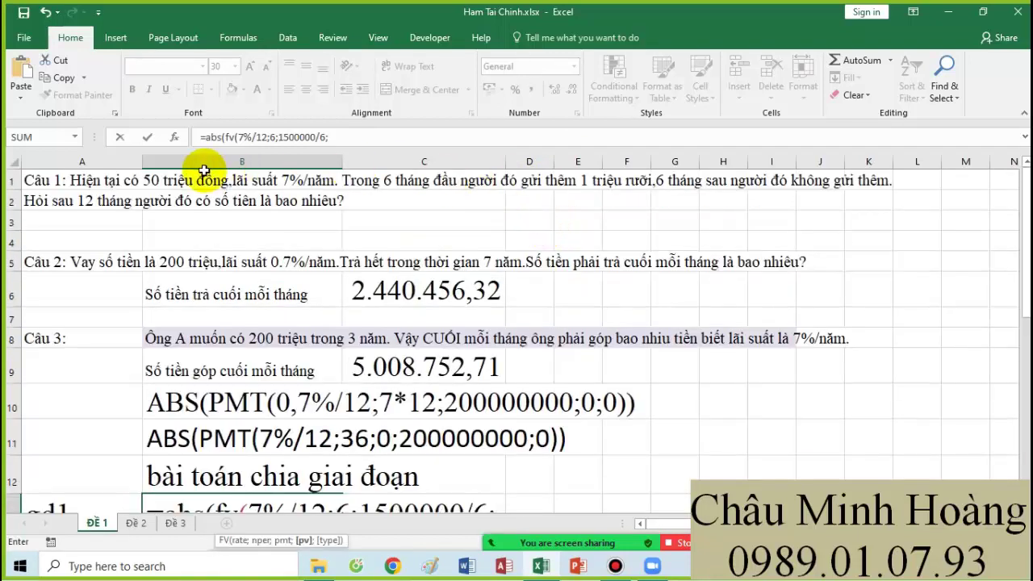
text(50000000)
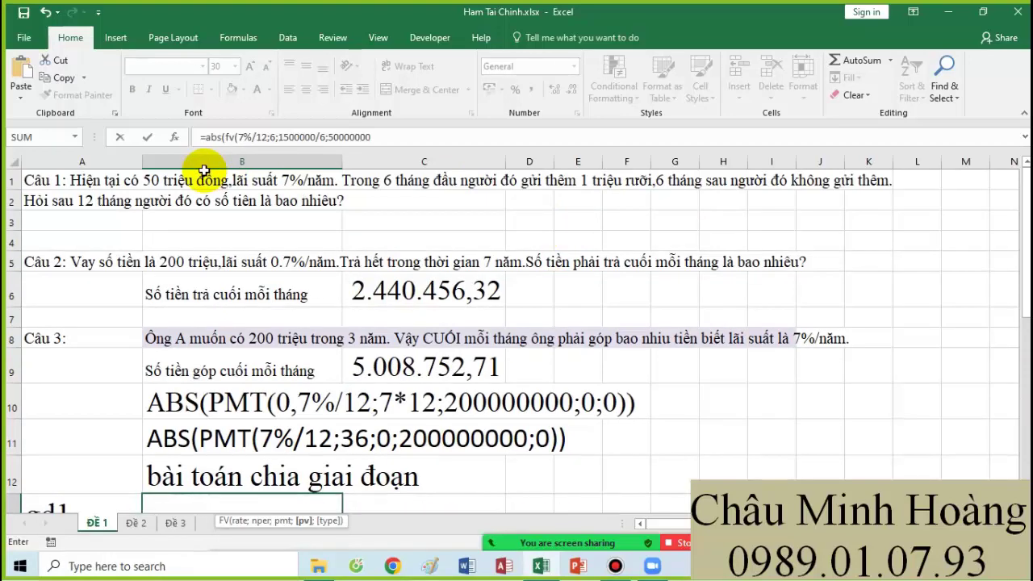
scroll(205, 170, down, 2)
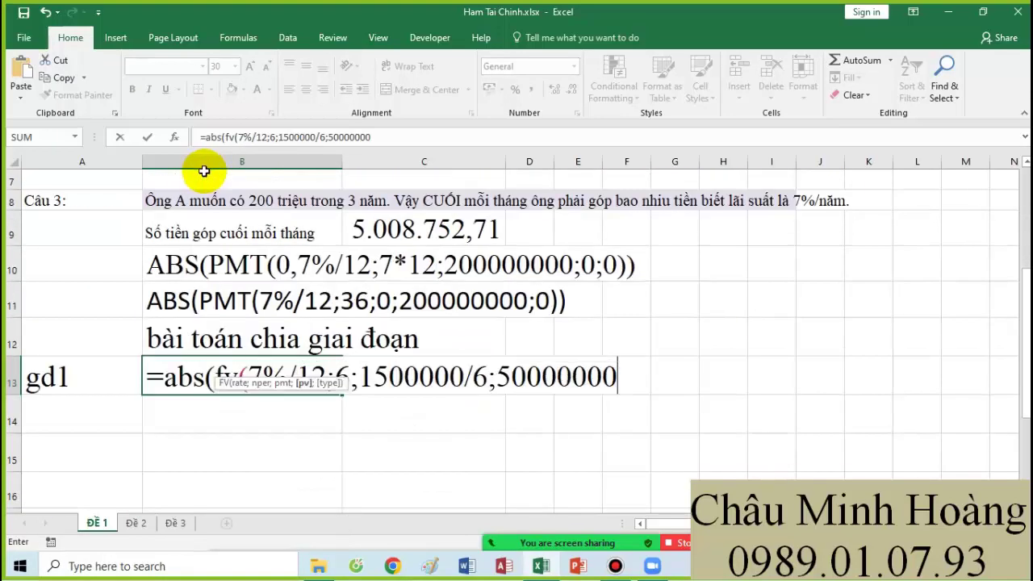
text(;)
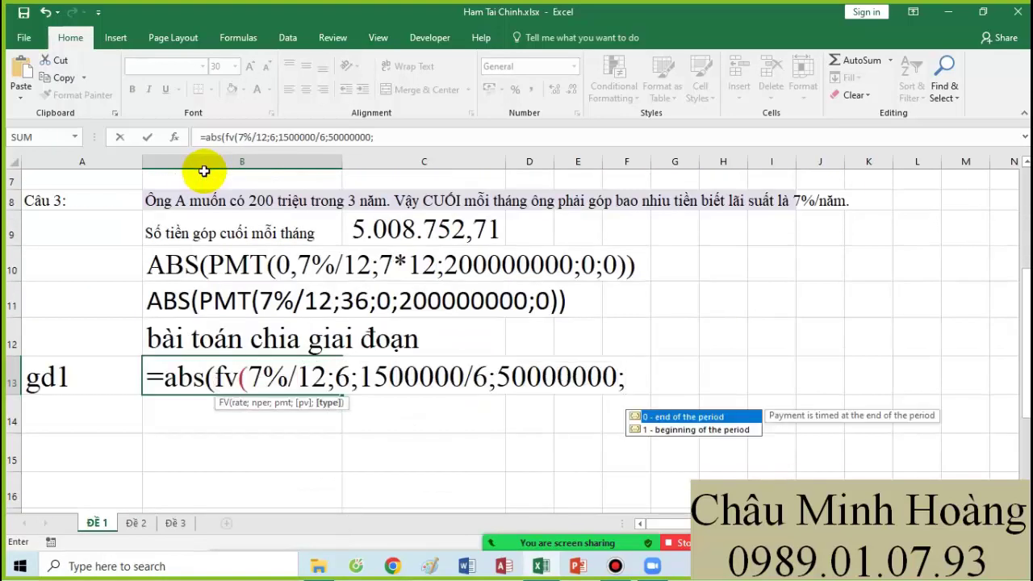
scroll(204, 170, up, 2)
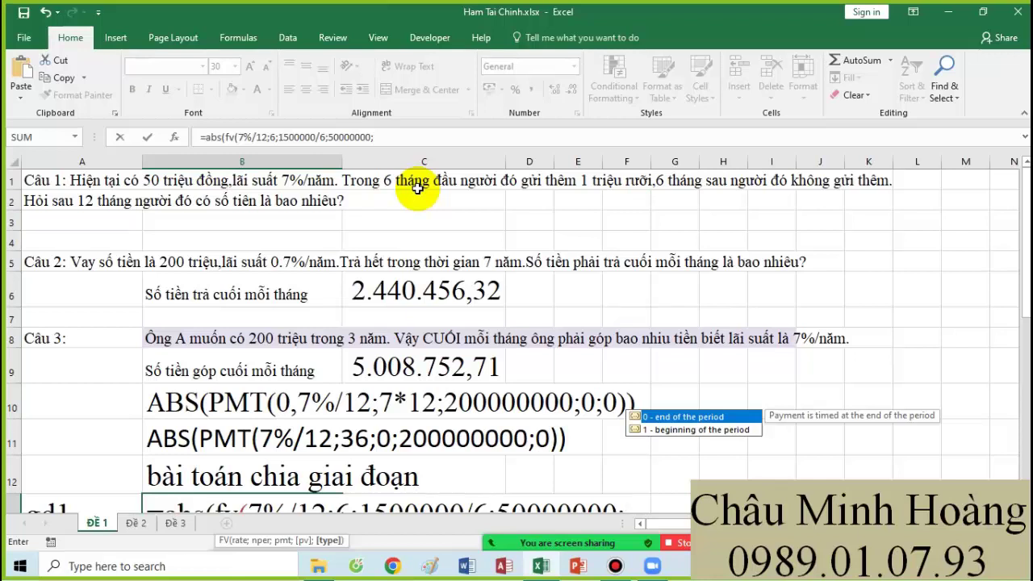
scroll(436, 224, down, 2)
text(0)))
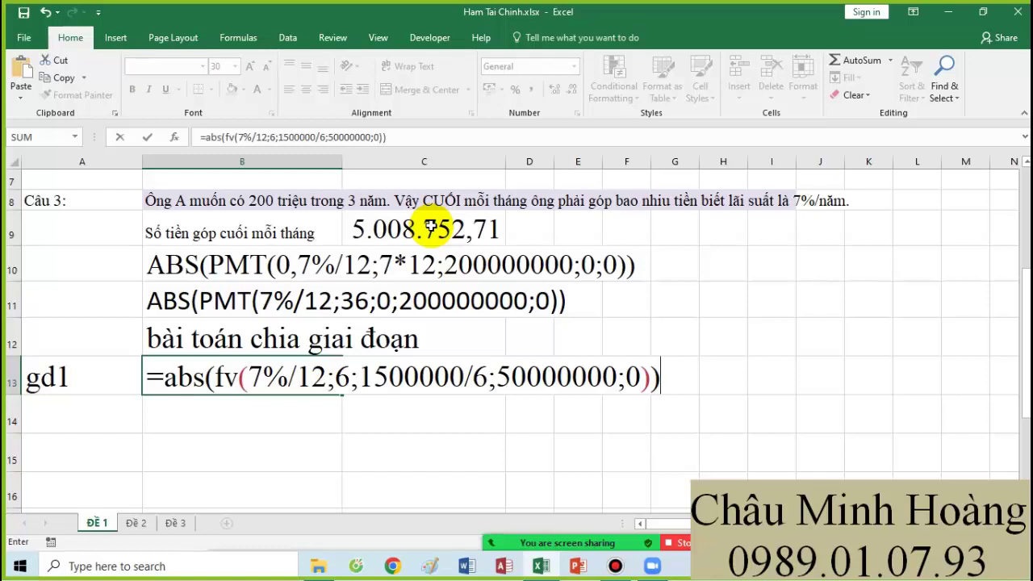
key(Return)
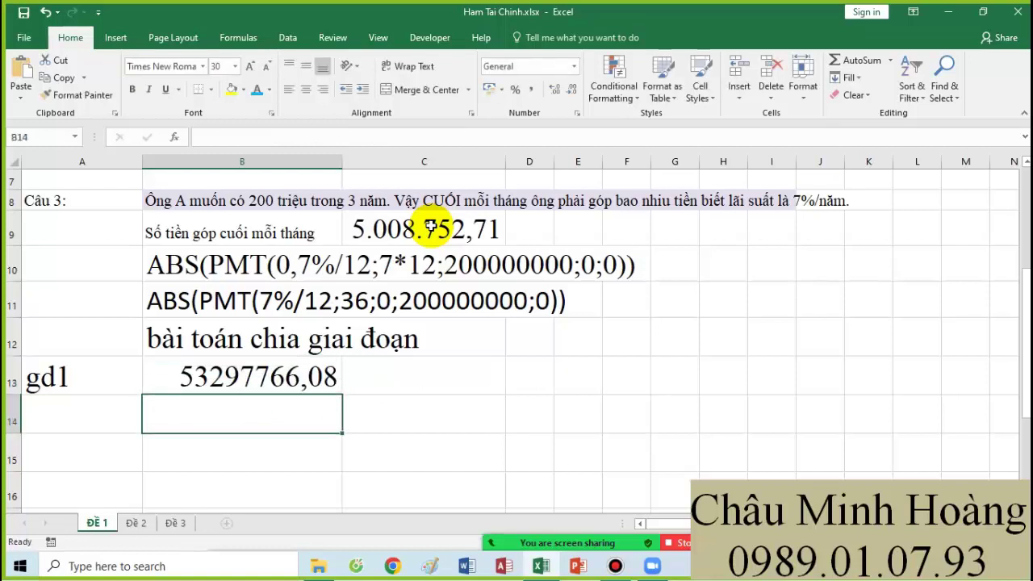
click(273, 381)
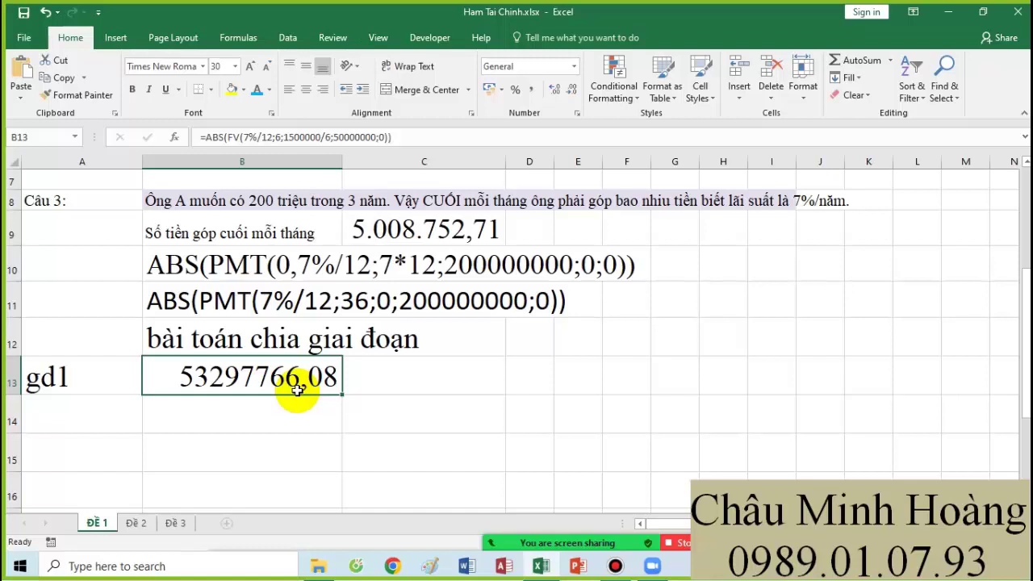
click(273, 418)
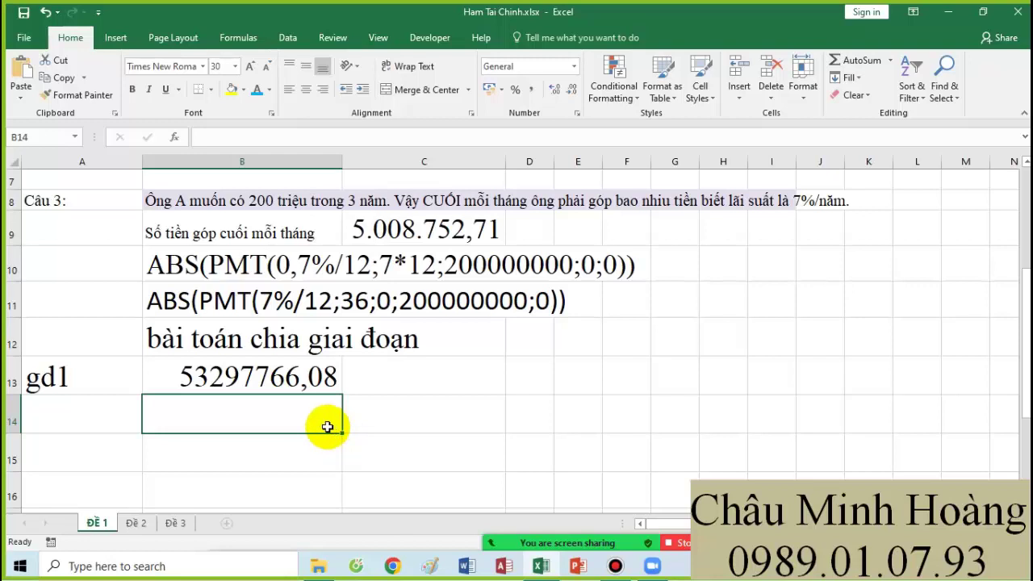
drag(303, 379, 293, 411)
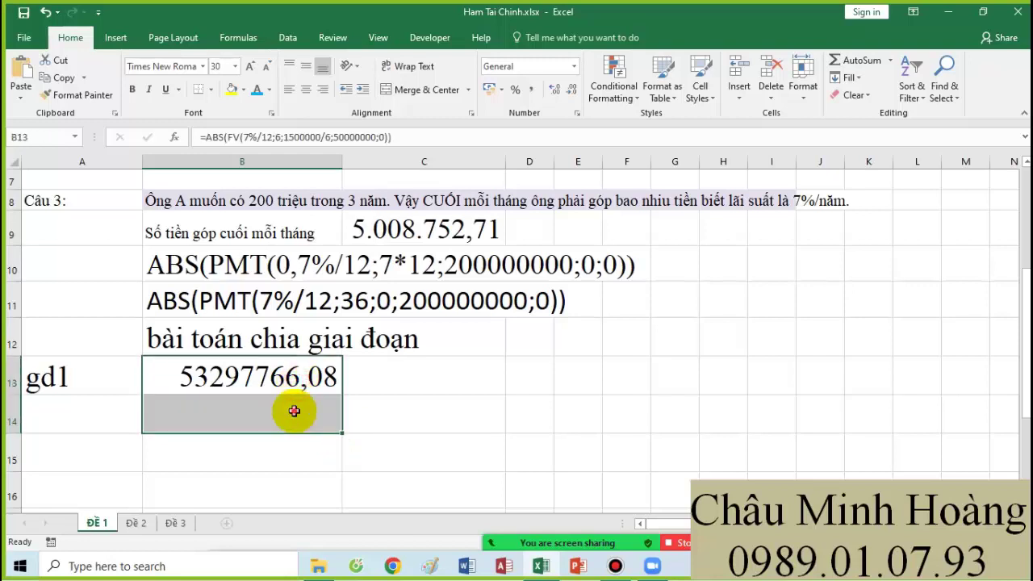
Copy the formula text in B13 without its equals sign, leaving the cell's formula as it is
click(288, 379)
double_click(168, 376)
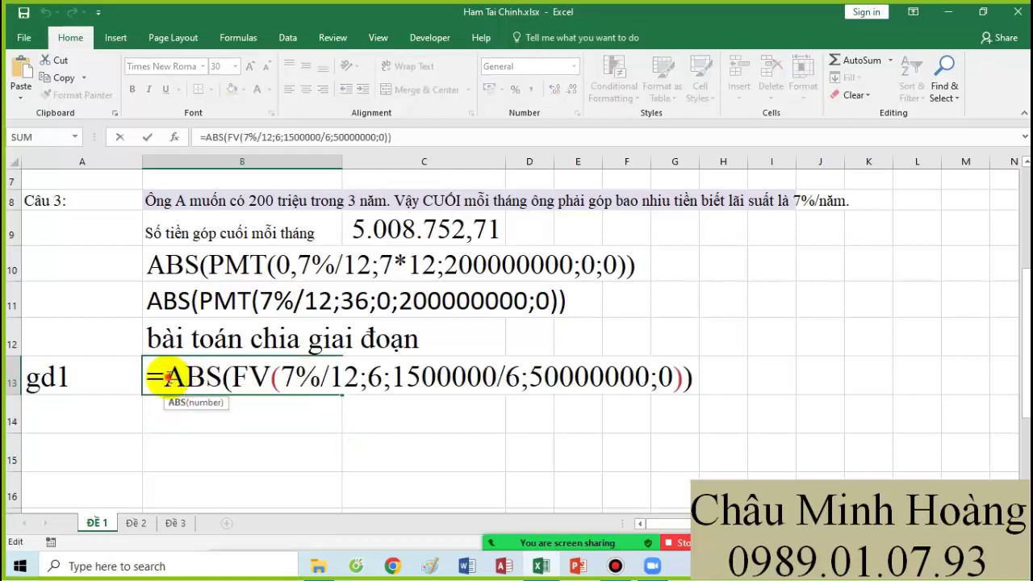
drag(168, 377, 716, 391)
key(ctrl+c)
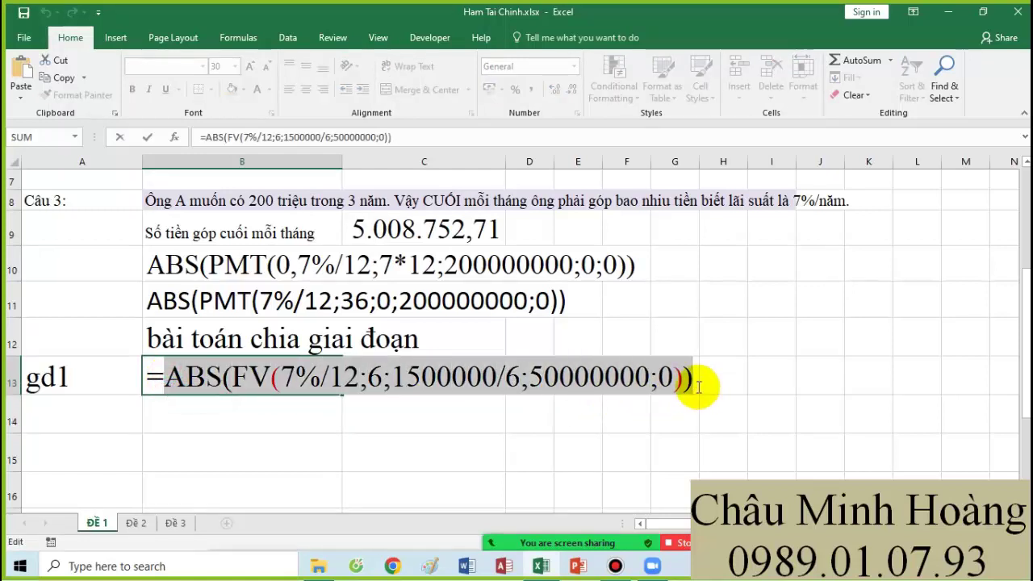
key(Return)
Begin an ABS(FV()) formula in B14 for the second stage, with rate 7%/12, 6 periods and payment 0
click(126, 422)
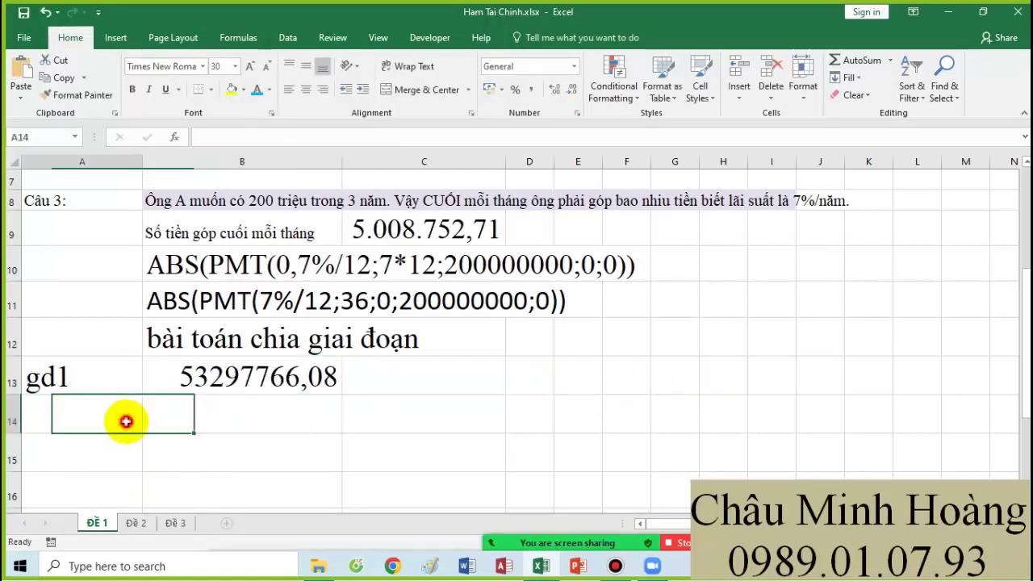
click(178, 422)
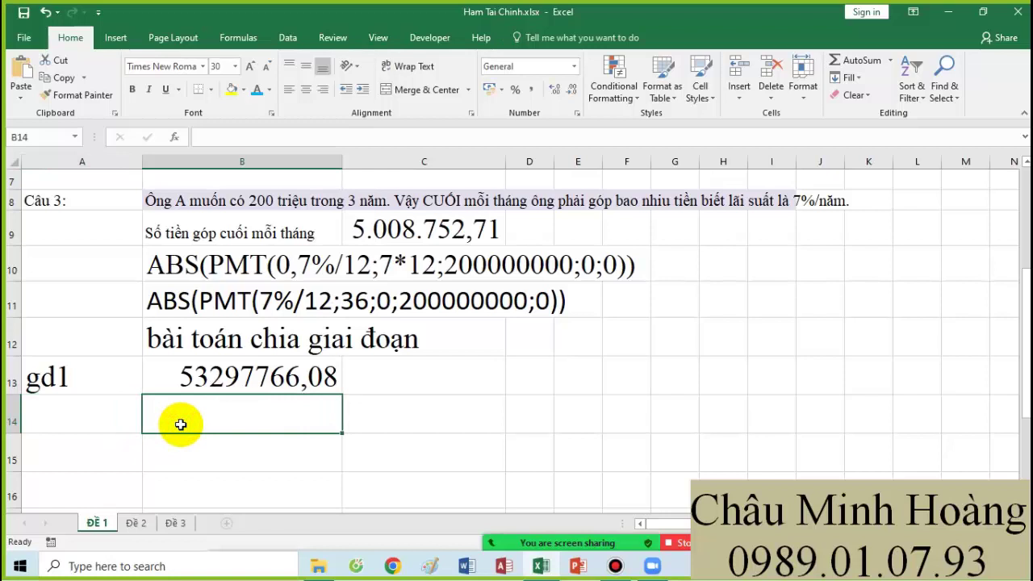
text(=abs)
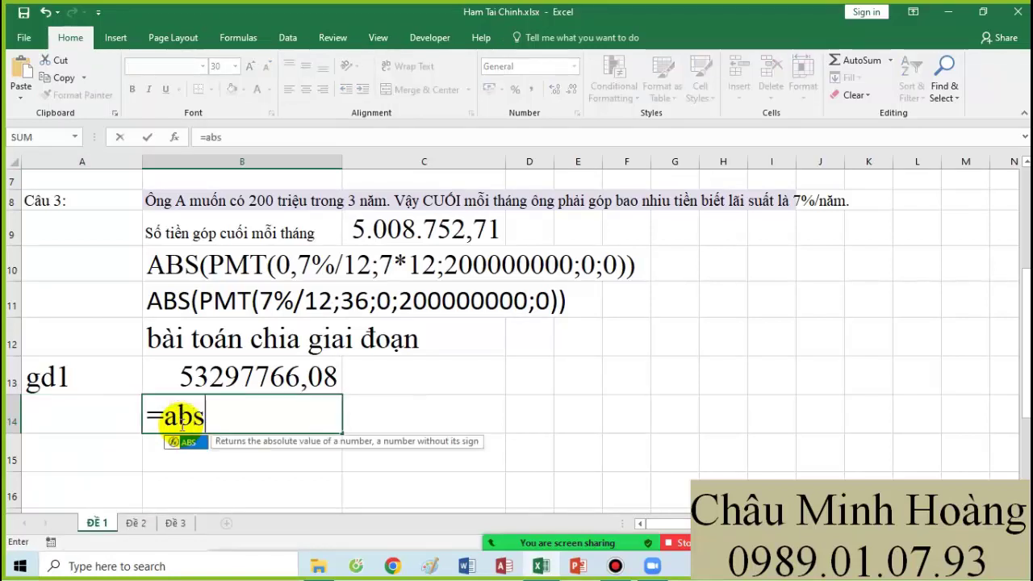
text((fv()
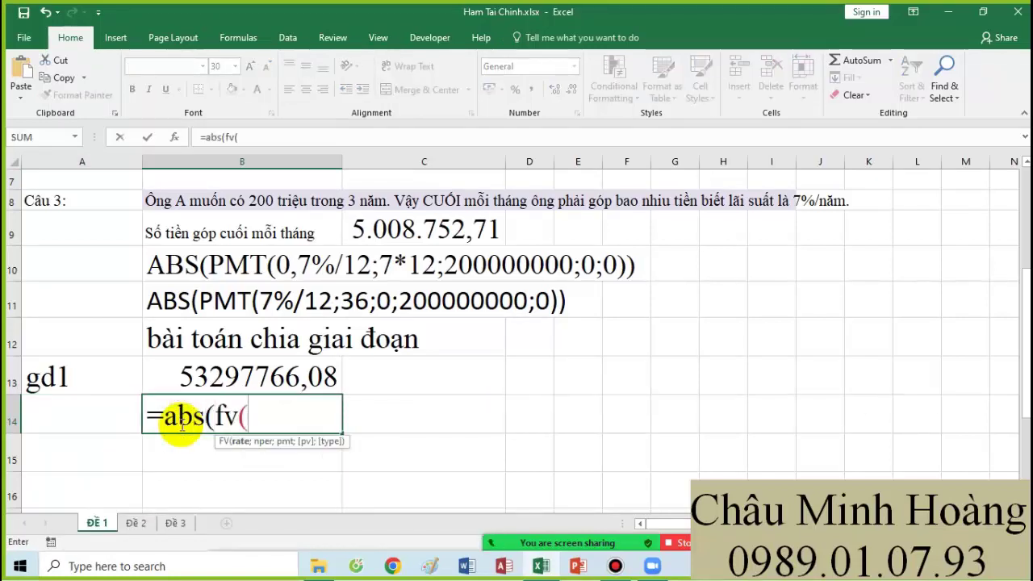
scroll(368, 436, up, 2)
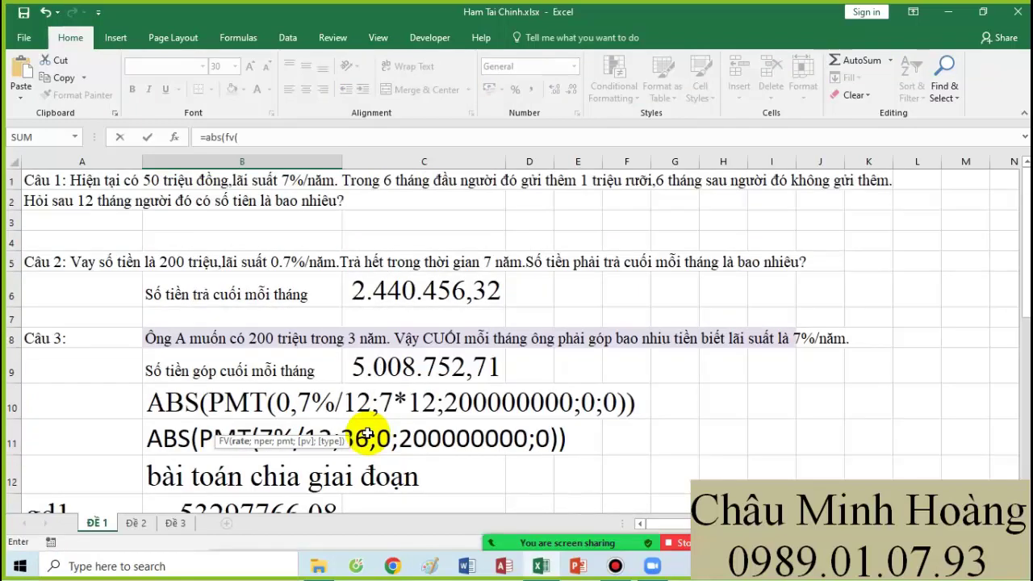
scroll(367, 435, down, 3)
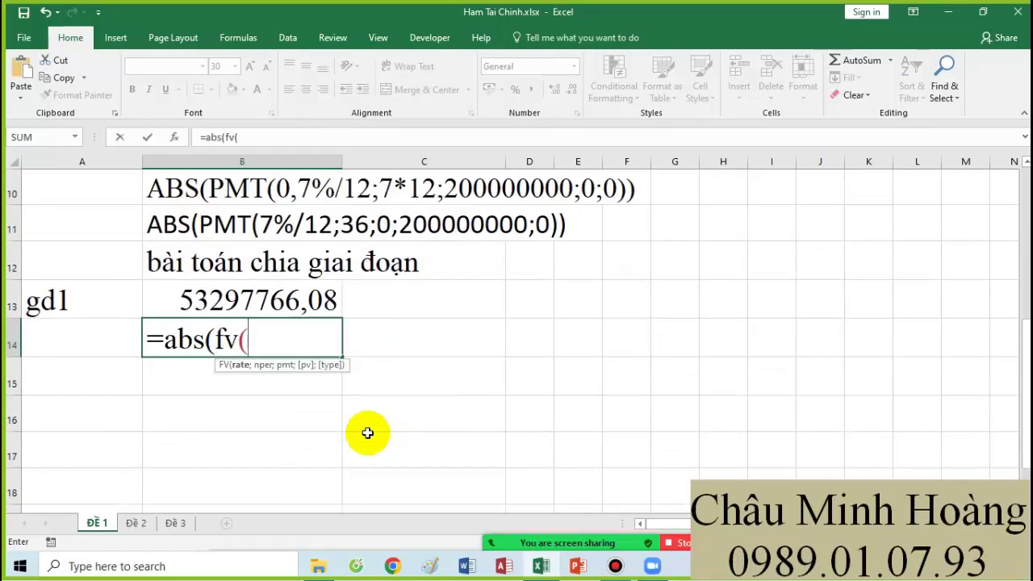
text(7%/12;)
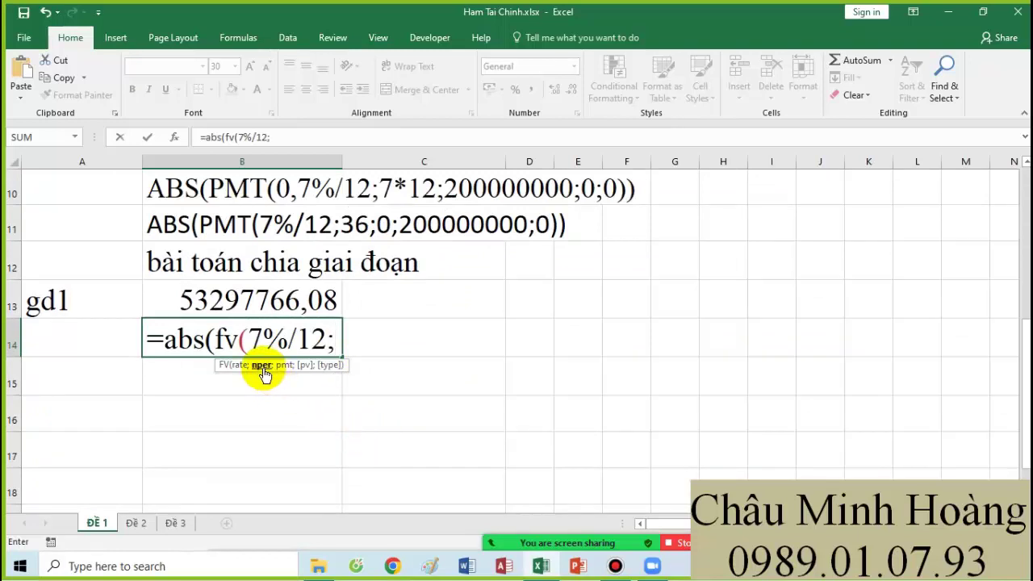
text(6;)
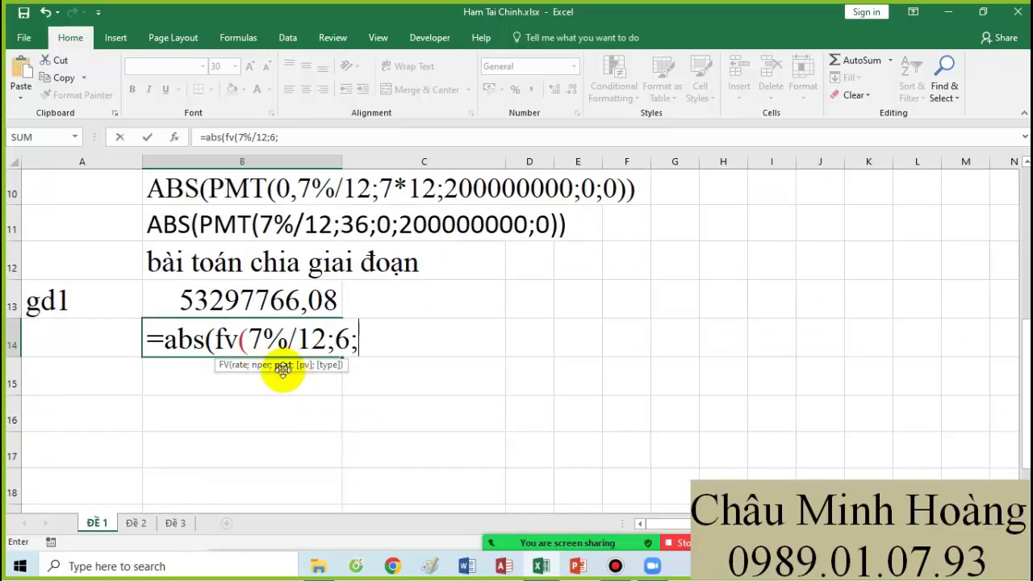
text(0)
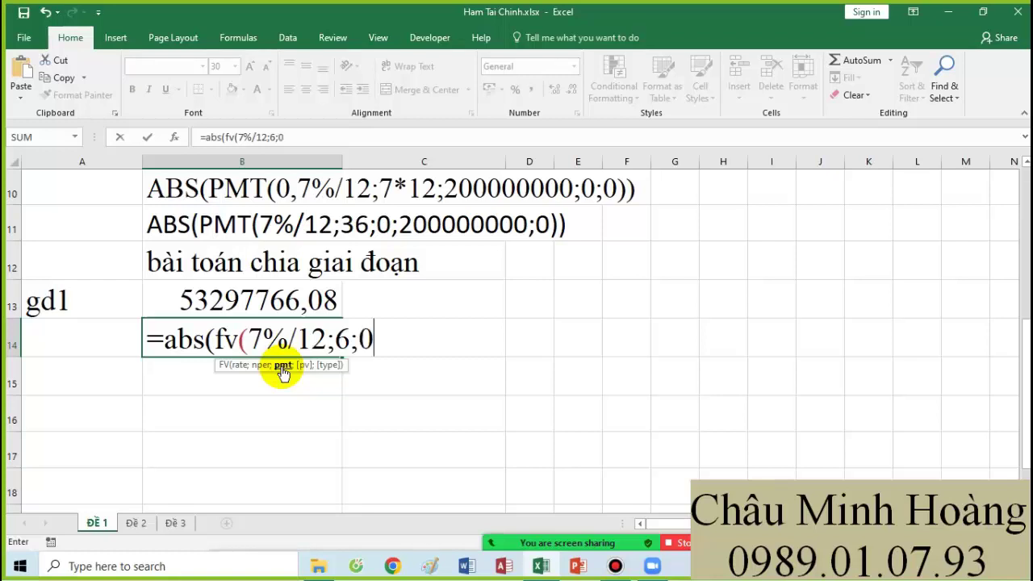
Complete the B14 formula with the copied gd1 formula as present value and type 0, and enter it
scroll(438, 381, up, 3)
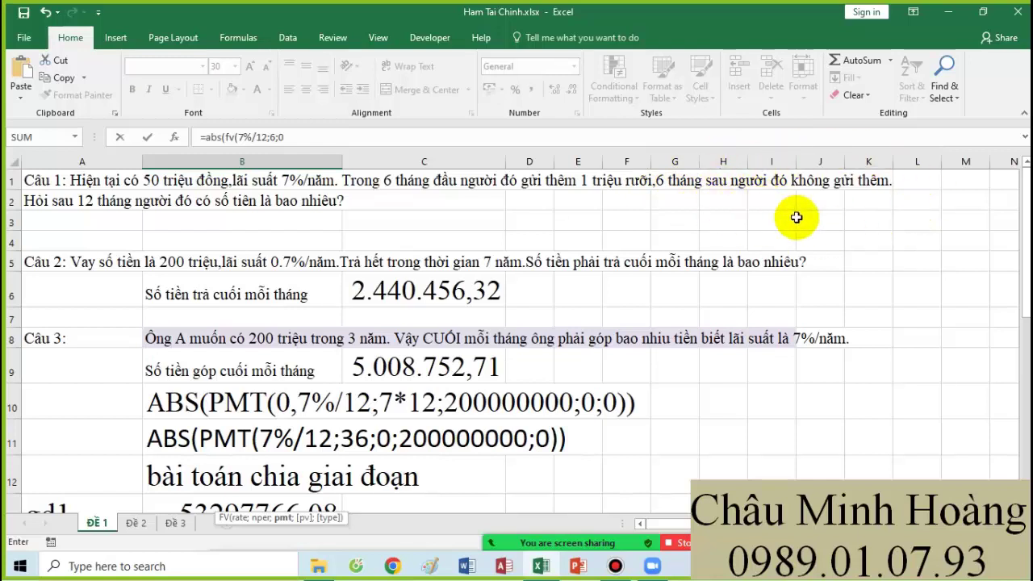
scroll(512, 358, down, 3)
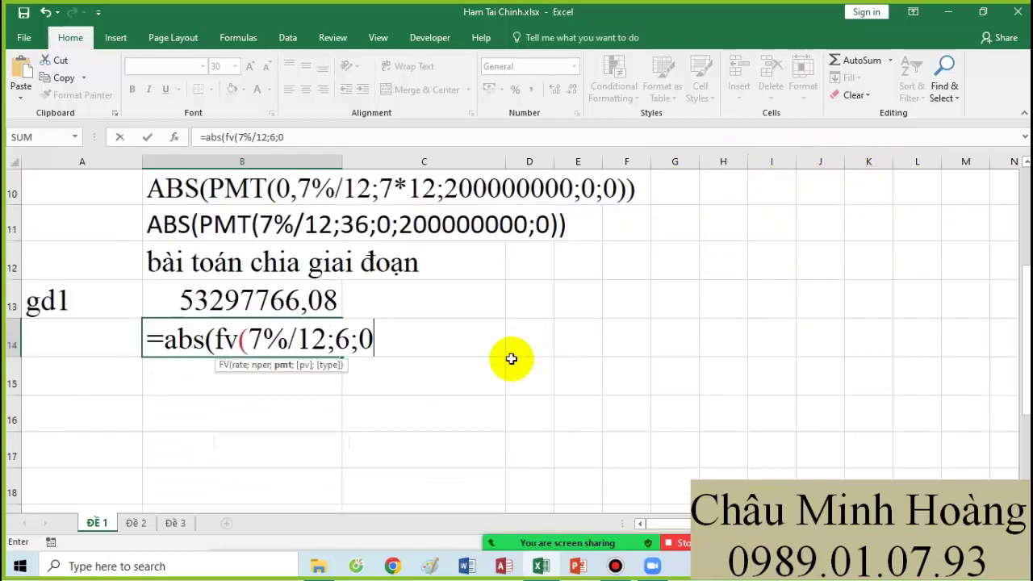
text(;)
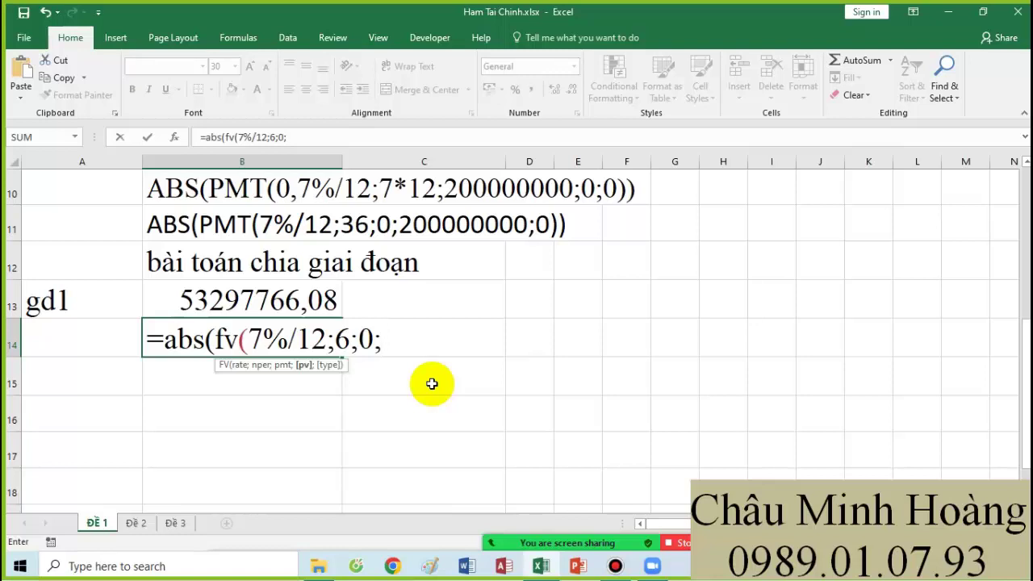
key(ctrl+v)
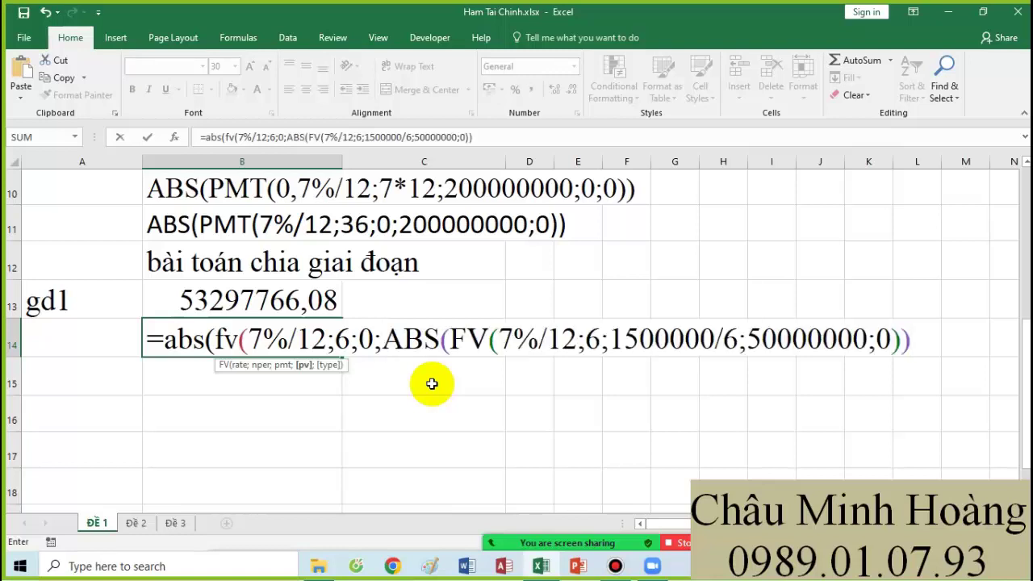
text(;0)))
key(Return)
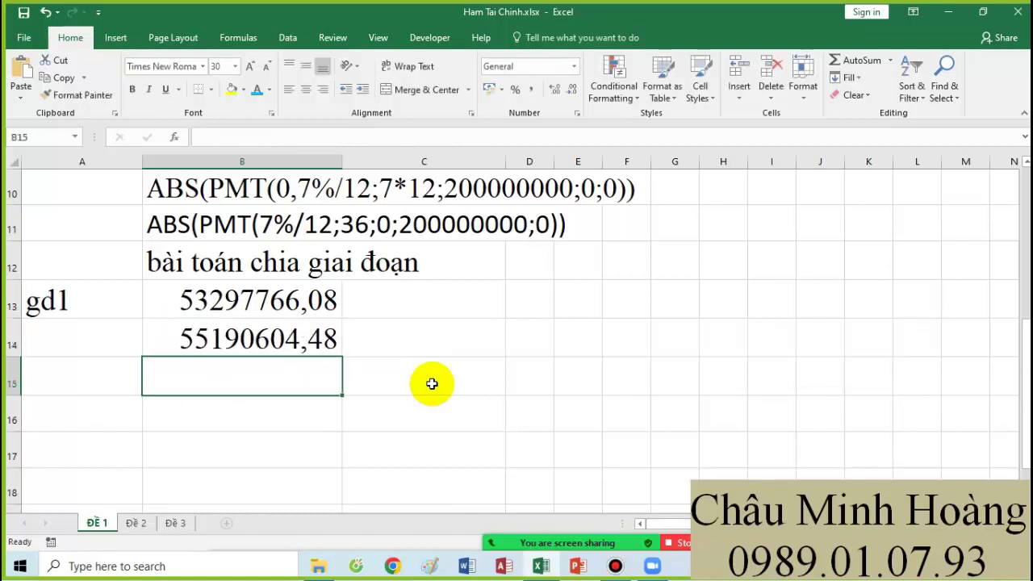
Open the formula in B14 and highlight its whole text after the equals sign to review it
click(183, 345)
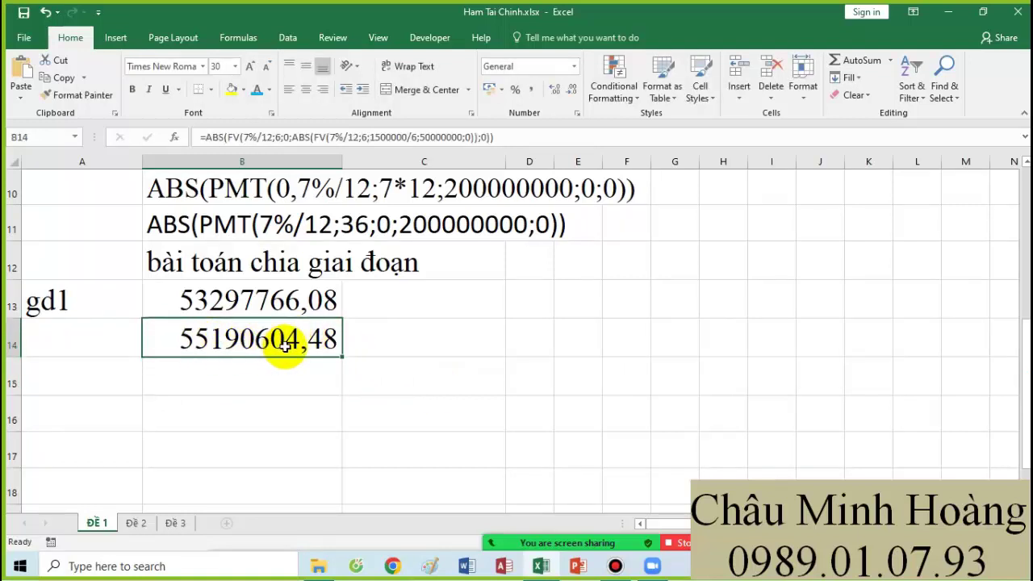
double_click(238, 349)
drag(165, 340, 280, 341)
shift+click(1016, 352)
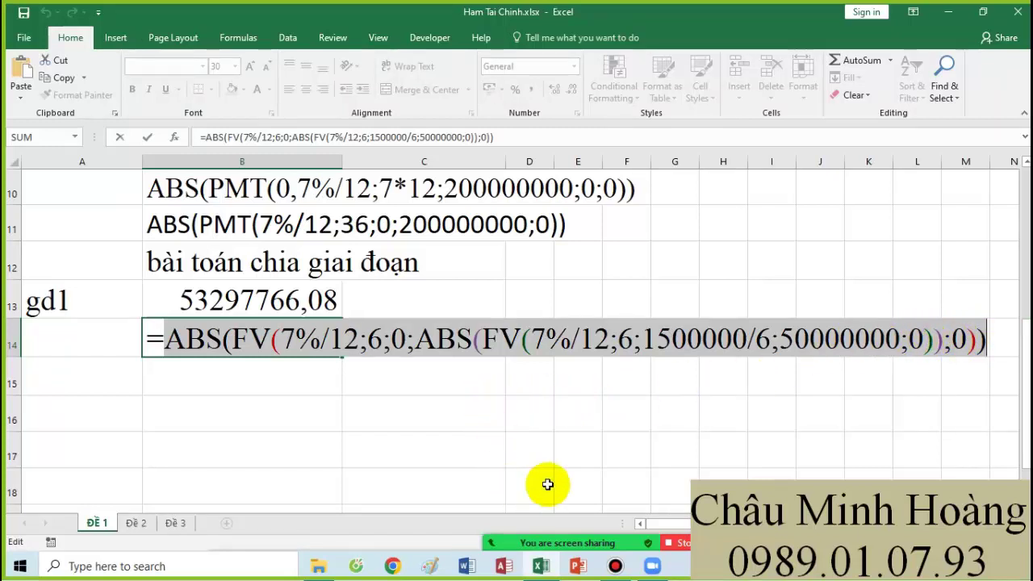
Pause the recording in Bandicam and unmute the microphone in the Zoom meeting
click(615, 566)
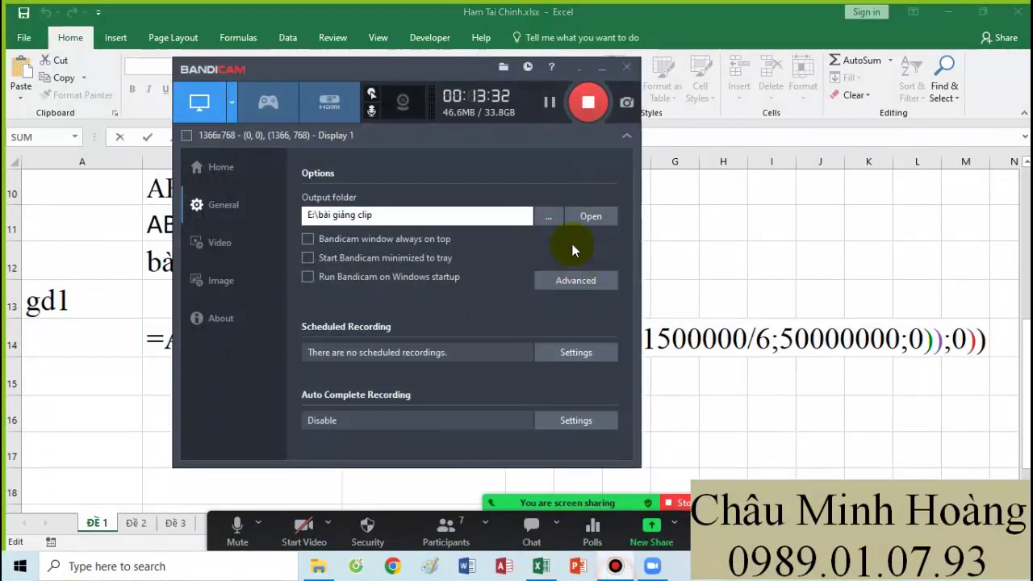
click(549, 102)
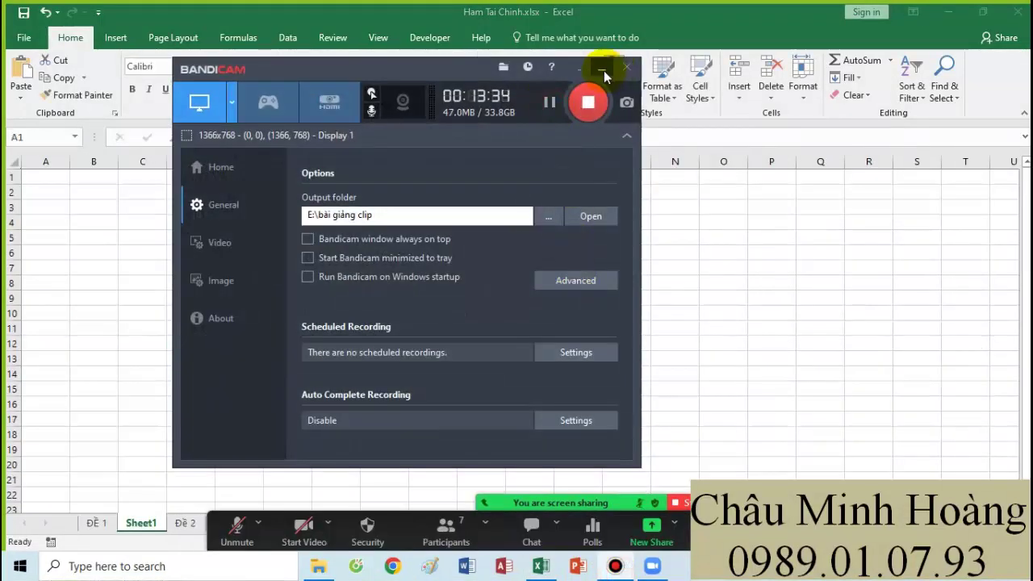
click(602, 71)
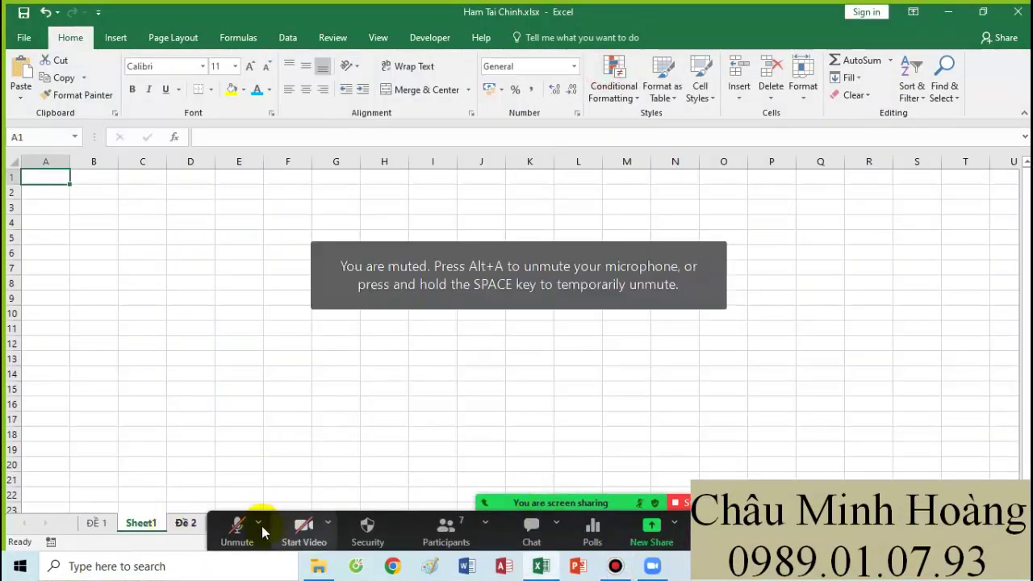
click(238, 535)
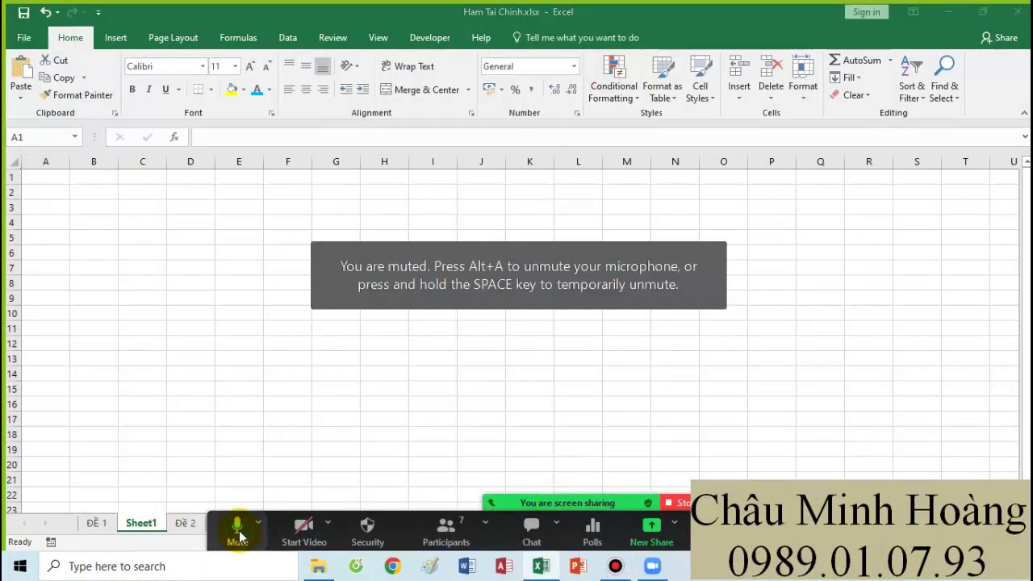
Format cells A1:R19 on Sheet1 with Times New Roman at size 20
drag(56, 176, 855, 445)
click(180, 66)
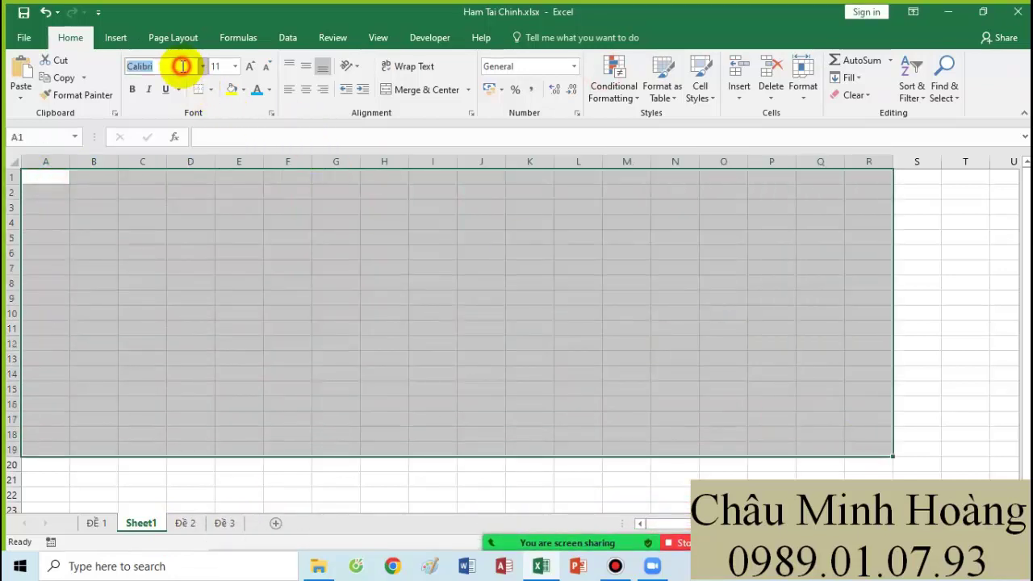
text(Times New Roma)
click(229, 67)
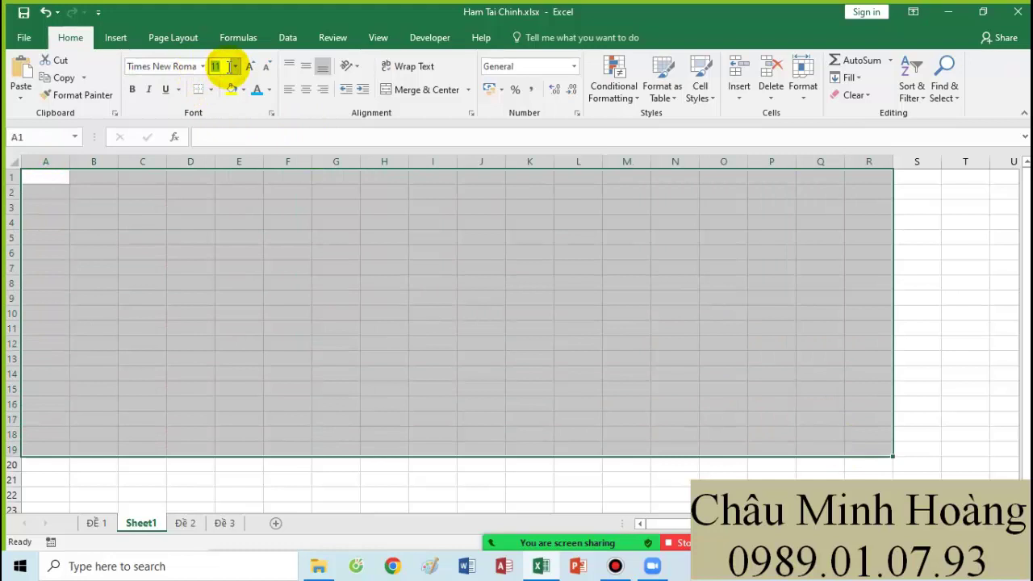
text(20)
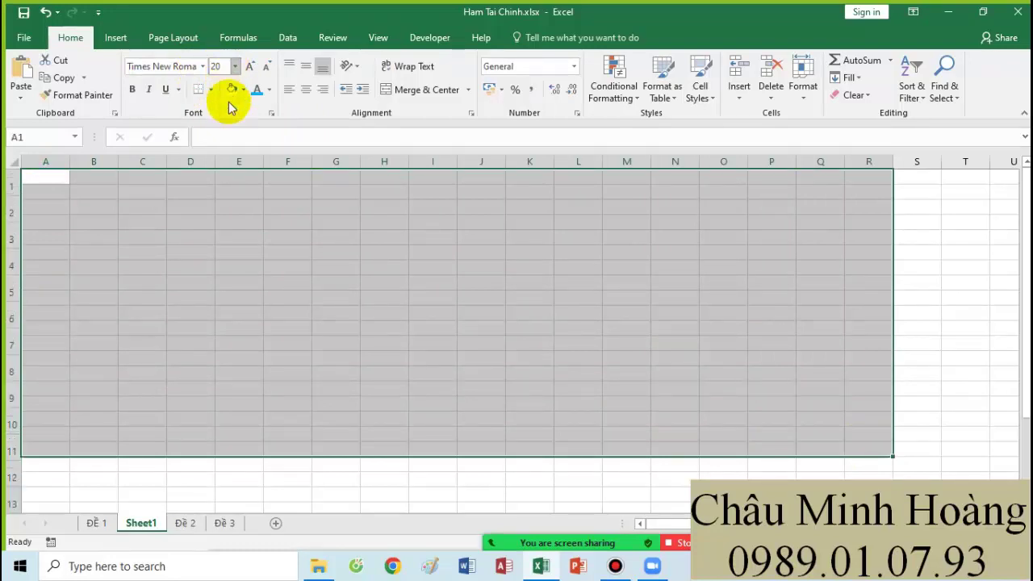
key(Return)
Enter the problem's first line "giả sử bạn đnag có 500tr" in A2
click(51, 212)
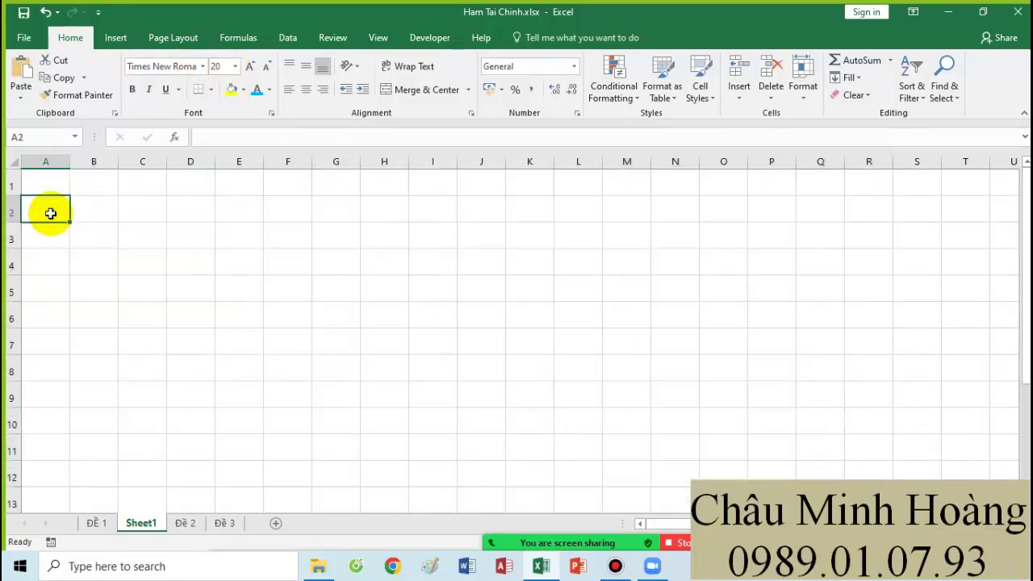
text(giả sử)
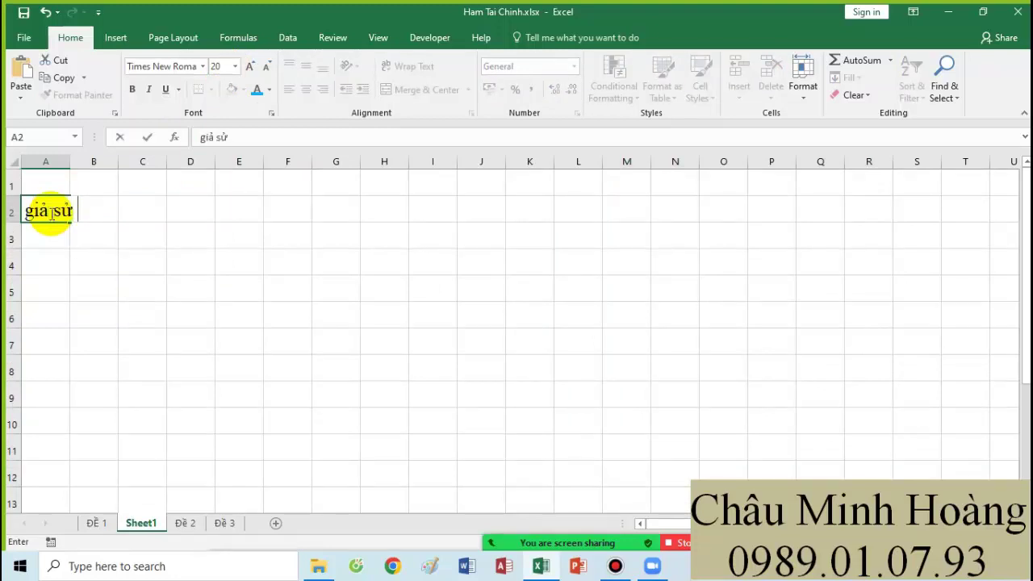
text( bạn đnag có 5)
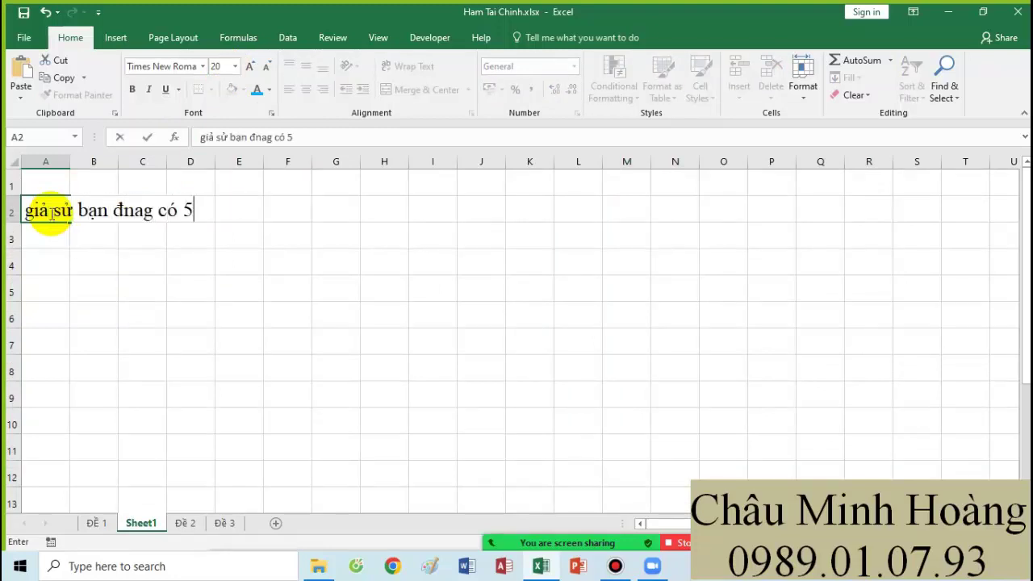
text(00tr trong)
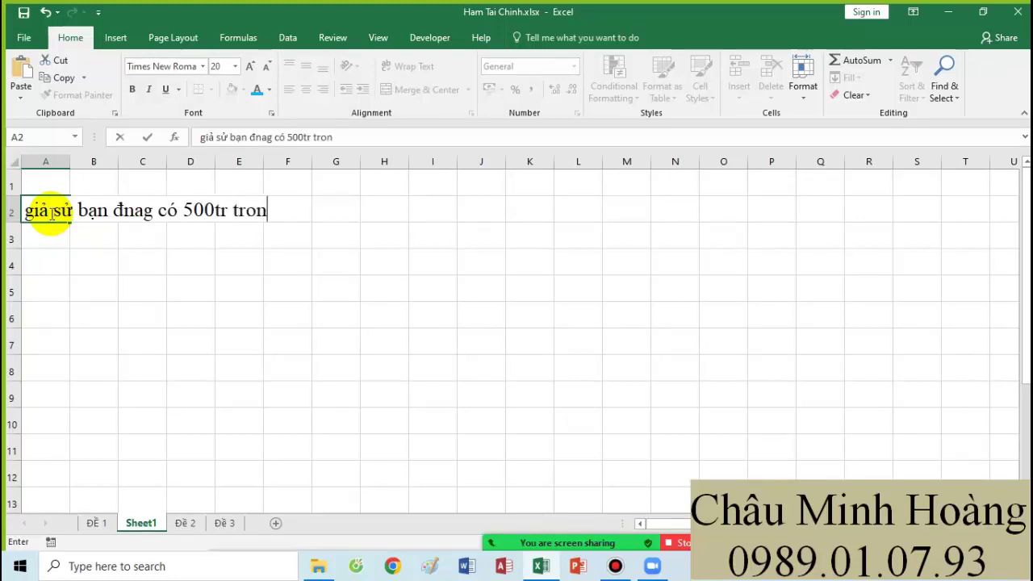
key(BackSpace)
key(BackSpace)
key(BackSpace)
key(BackSpace)
key(BackSpace)
key(Return)
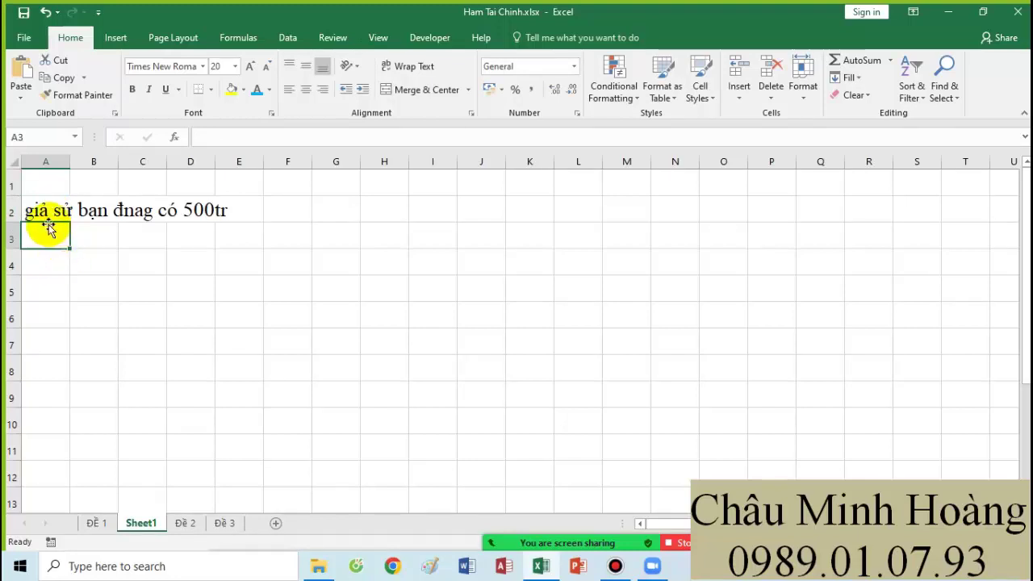
Enter "dự định đem gửi ngân hàng X lãi suất 6,32%/năm" in A3 as the problem's second line
text(dự dịnh đ)
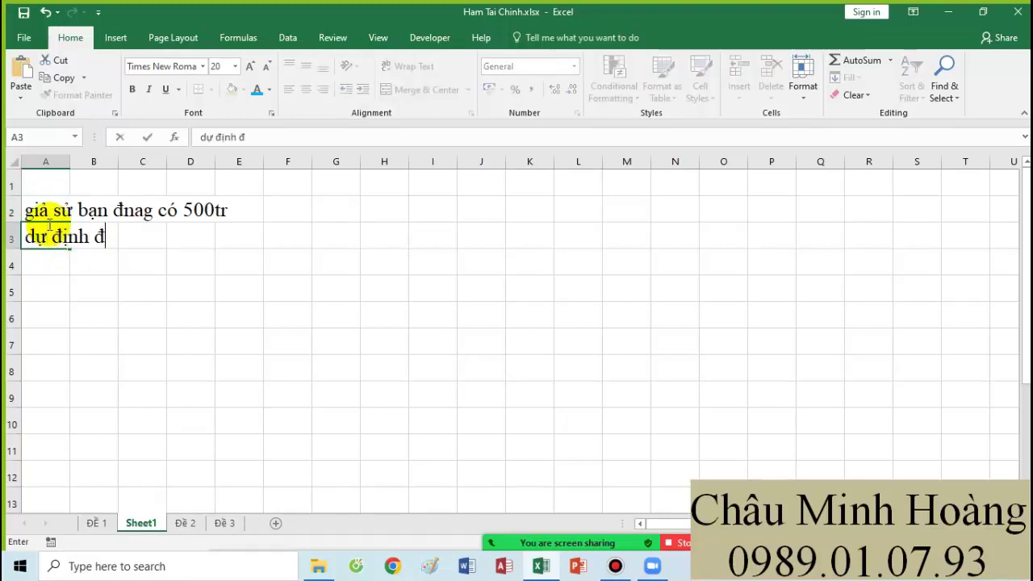
text(em gửi ha)
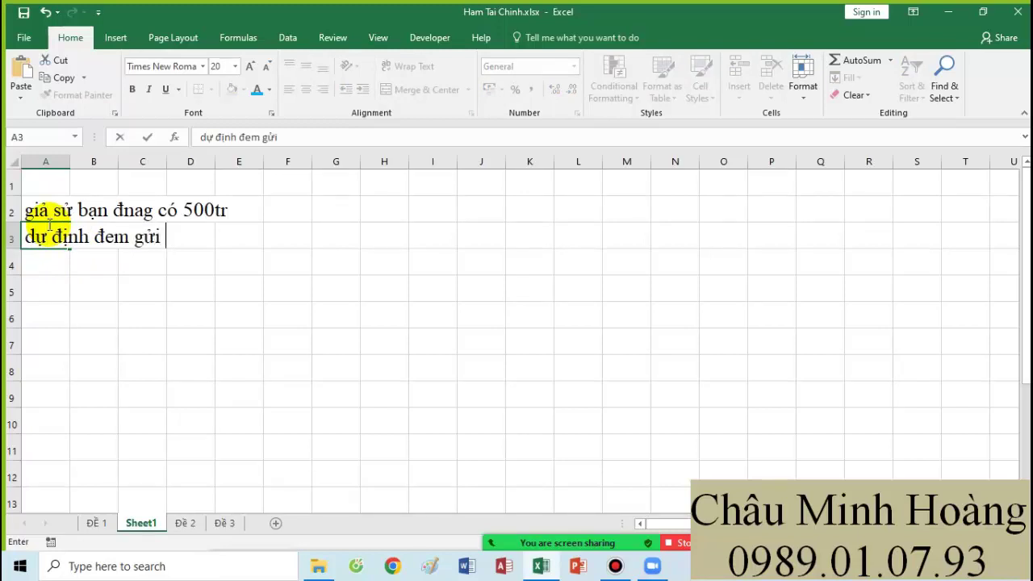
text(ngân hàng X )
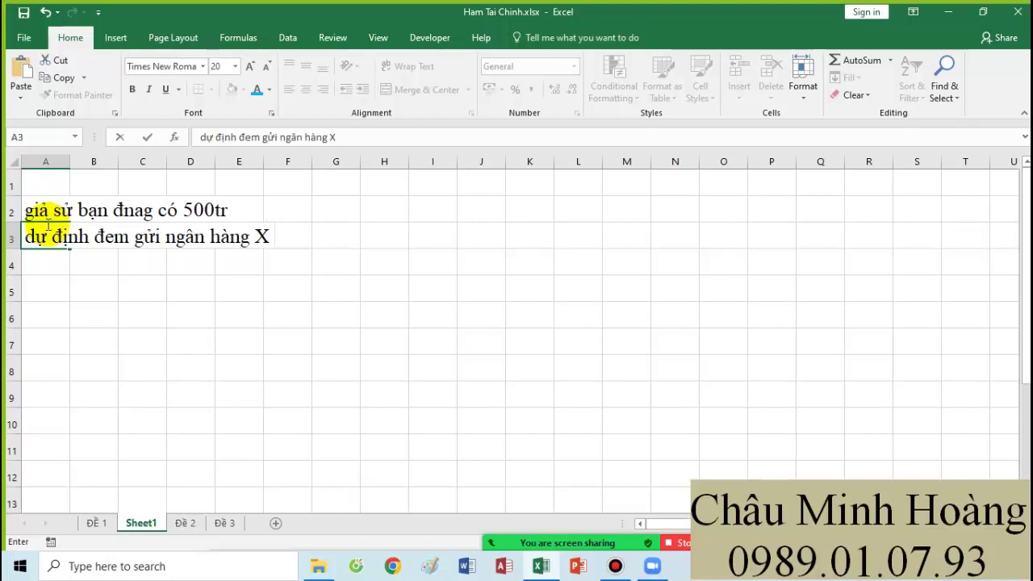
text(lãi suất )
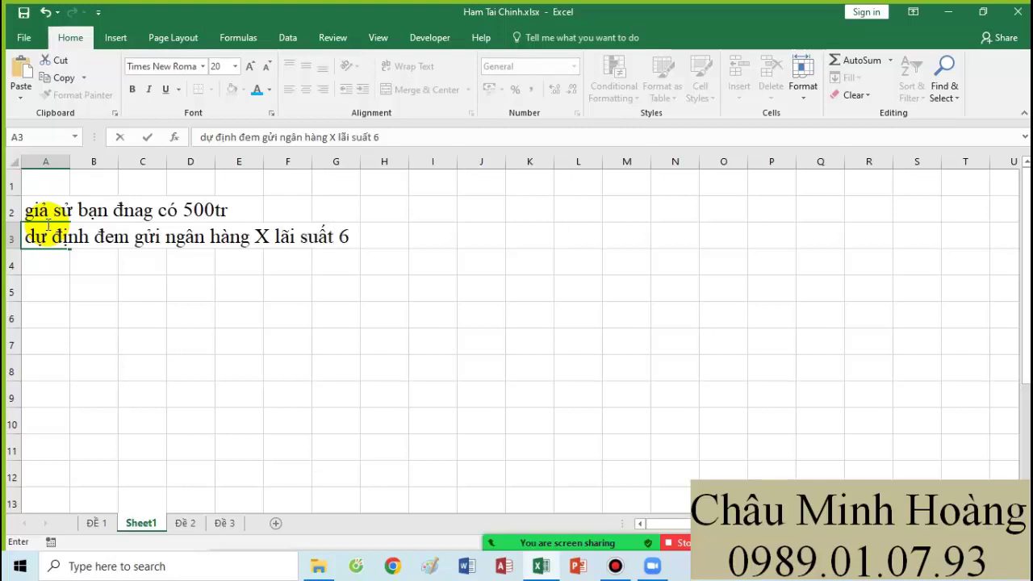
text(6,32%/năm)
key(Return)
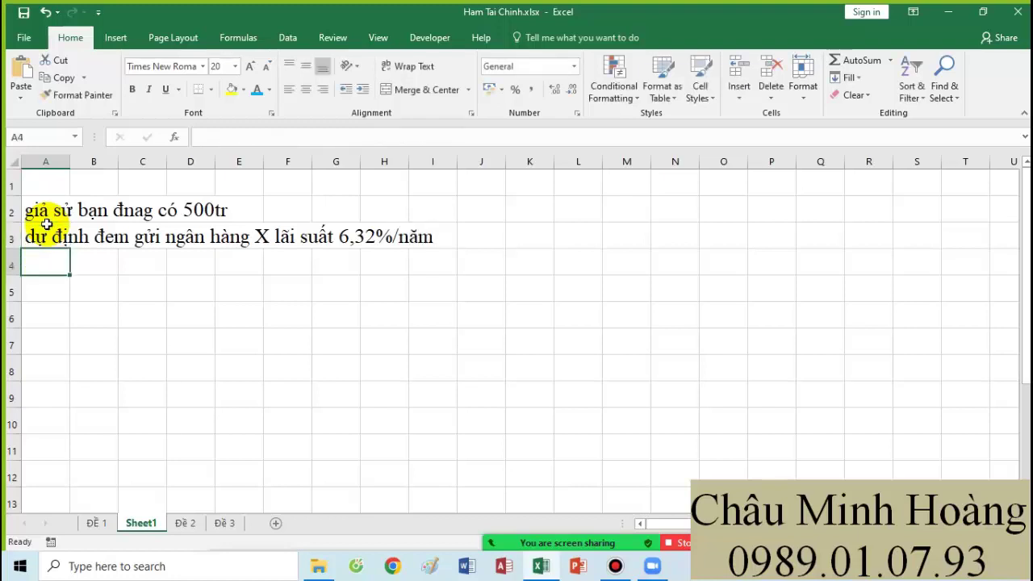
Enter "trong 2 năm đầu mỗi năm gửi thêm 300tr" in A4 as the problem's third line
text(tron)
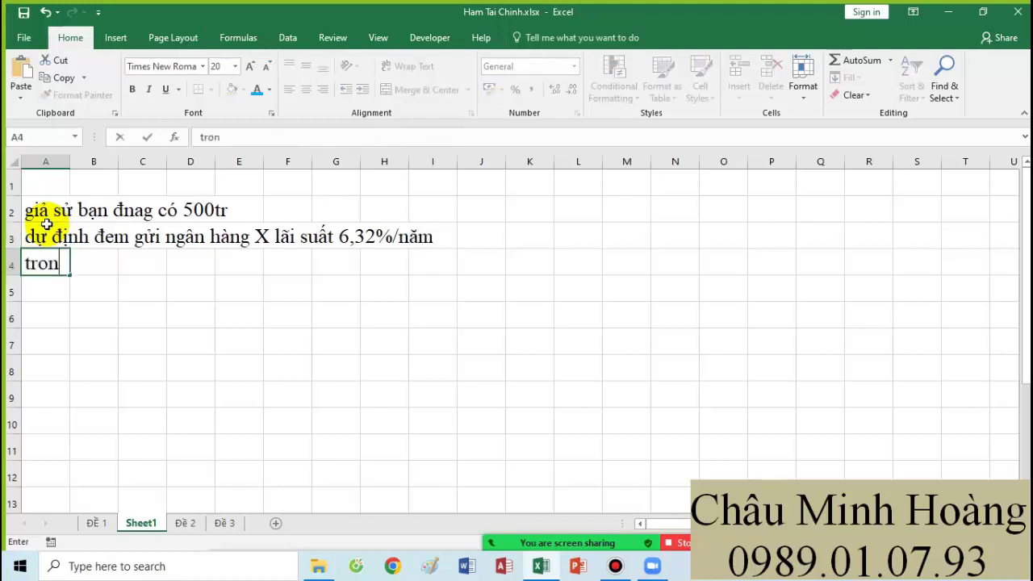
text(g 2 năm dda)
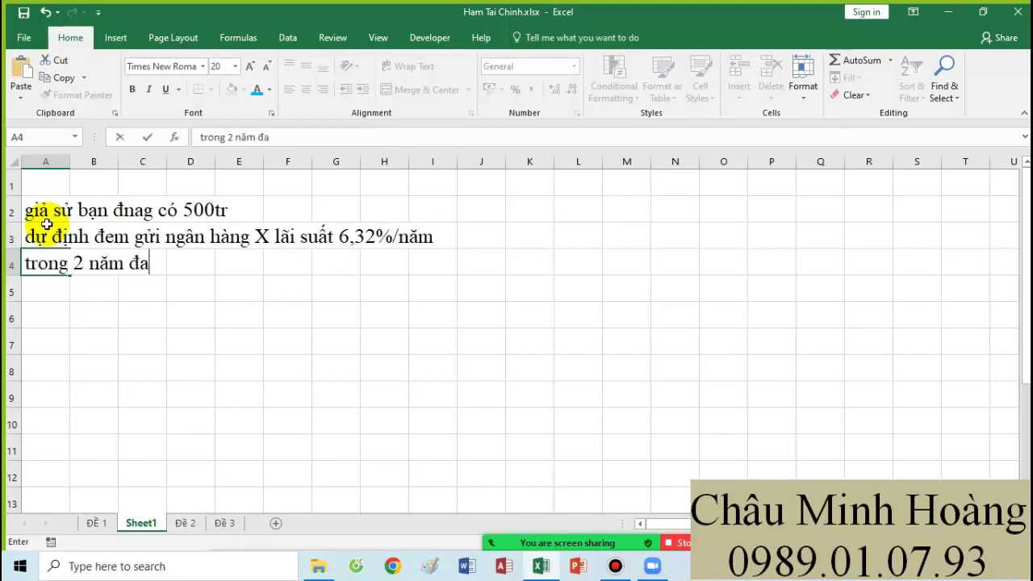
text(auf mo)
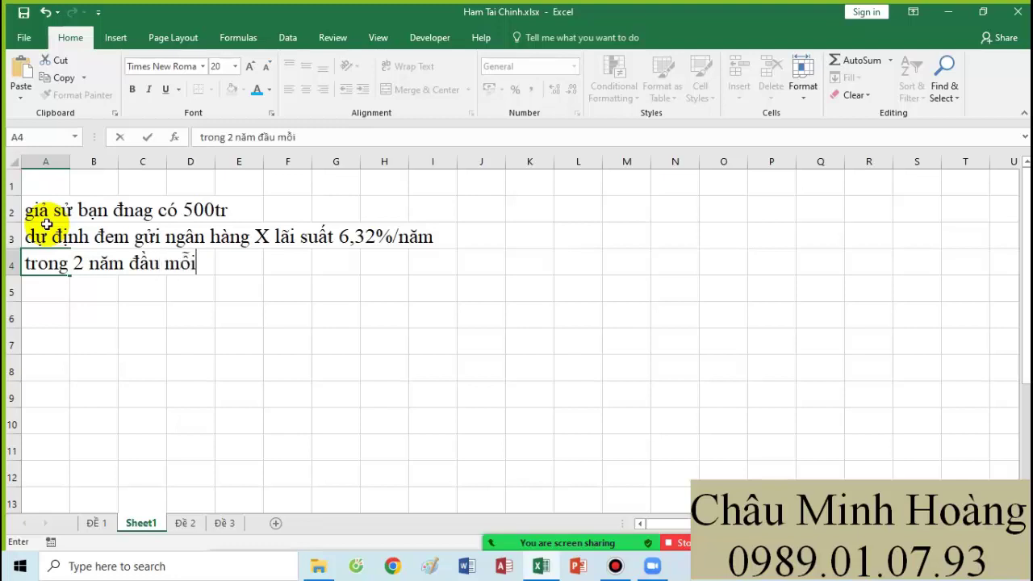
text(oxi nawm guwri thee)
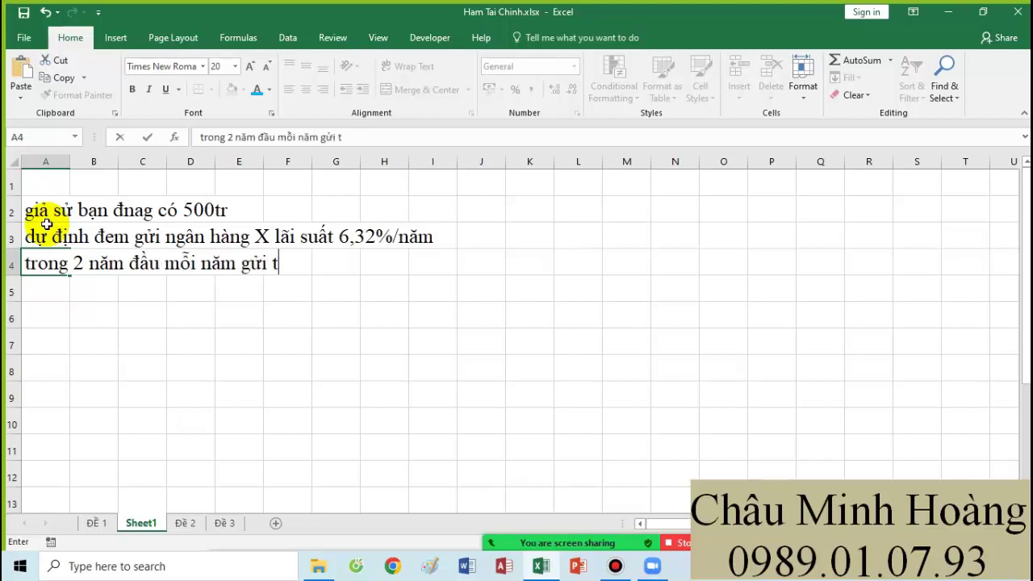
text(em)
key(BackSpace)
text(m 300tr)
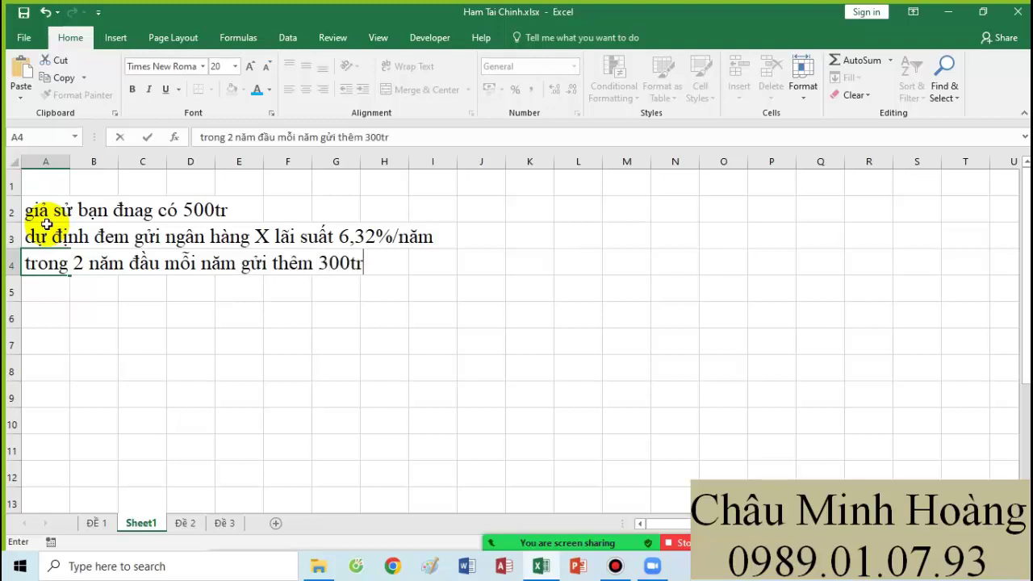
key(Return)
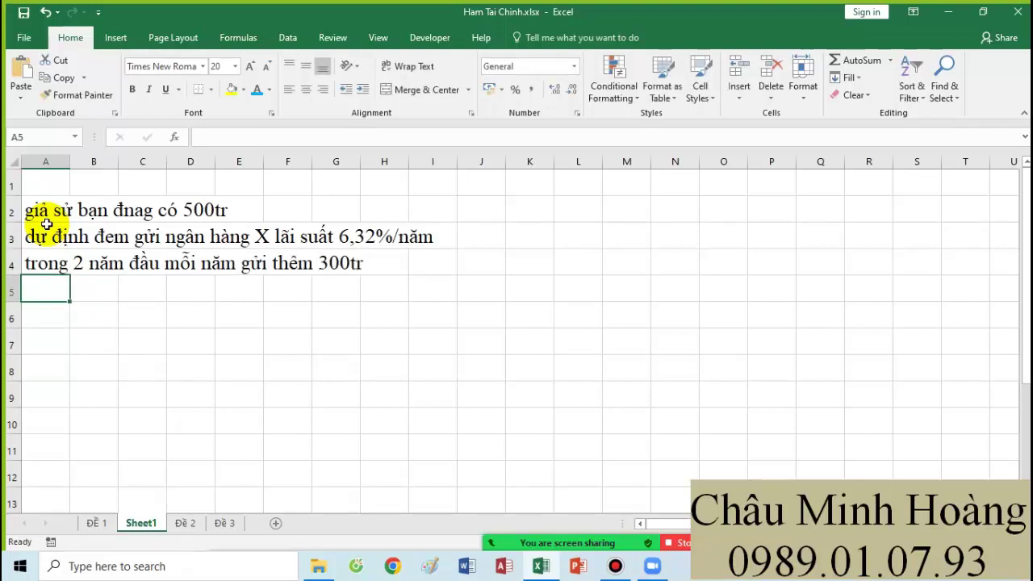
Enter "bước sang năm 3 lạm phát tăng lãi suất ngân hàng giảm còn 4,23%/năm" in A5 as the problem's fourth line
text(bước)
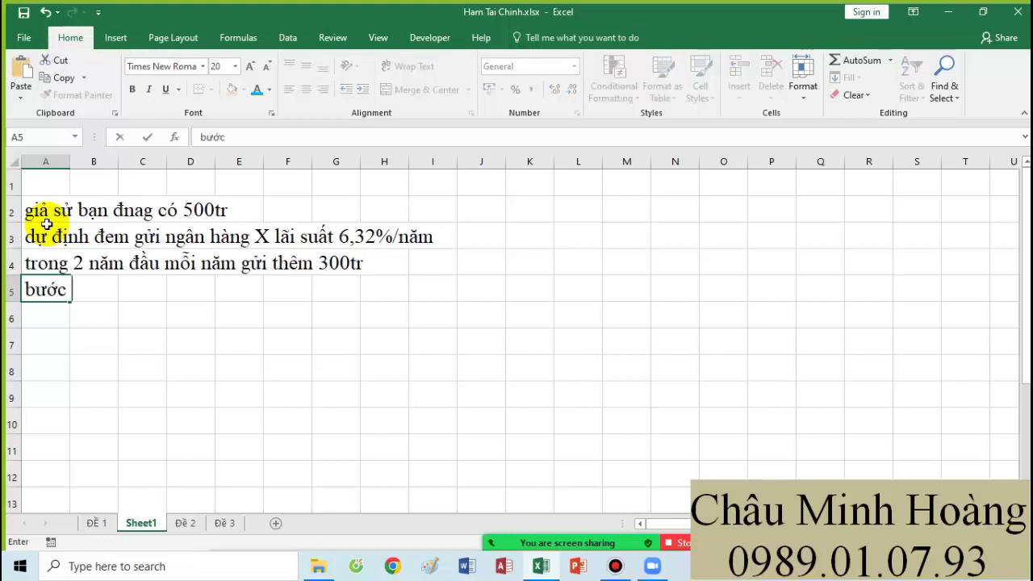
text( sang năm )
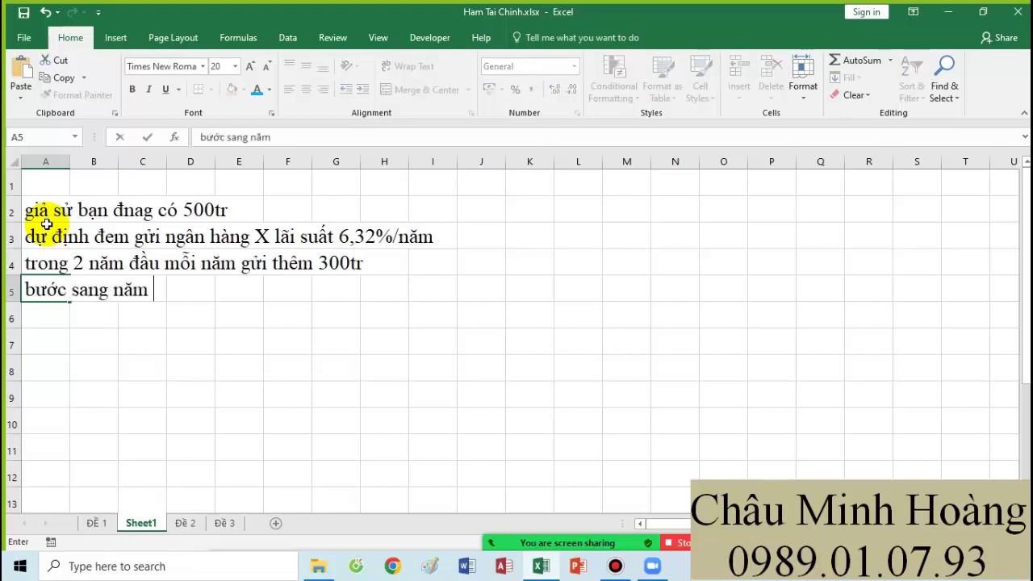
text(3 lạm ph)
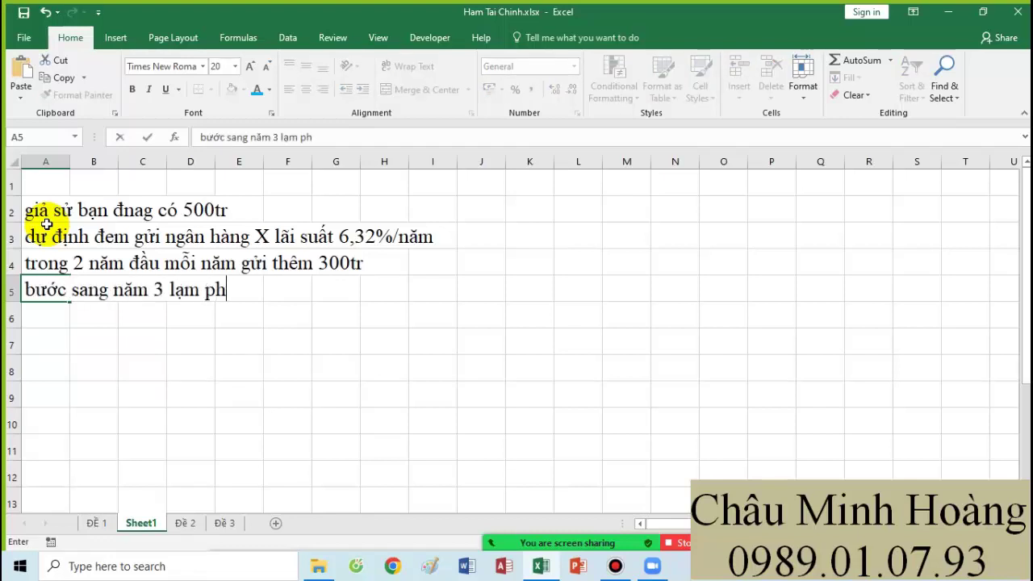
text(át tăng )
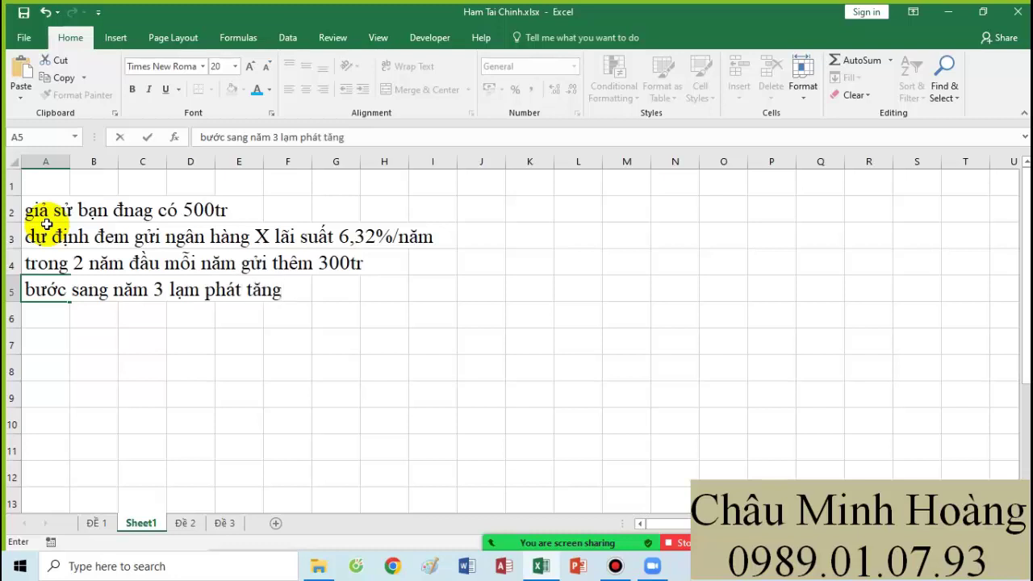
text(lãi suất nga)
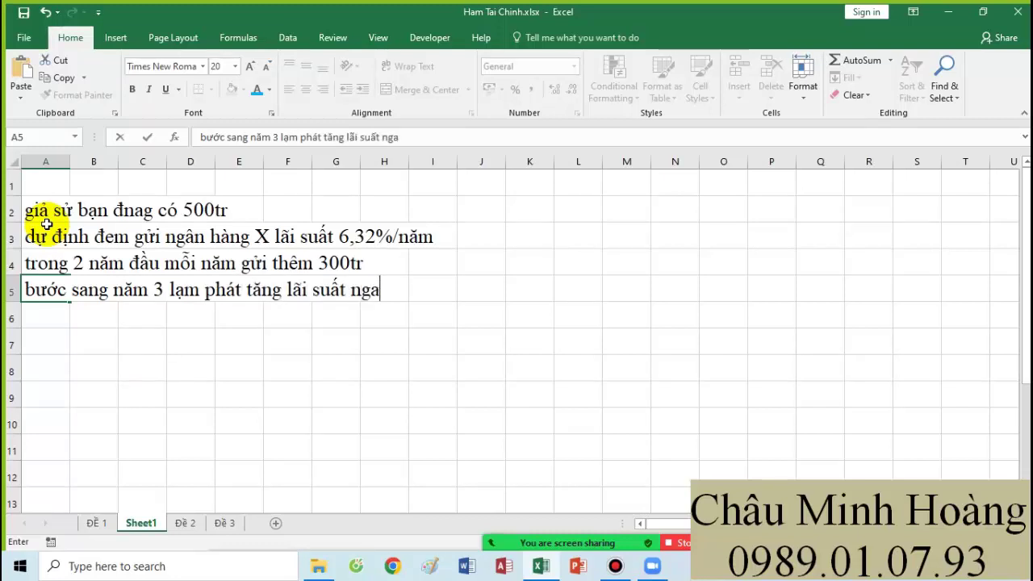
key(BackSpace)
text(ân hàng gia)
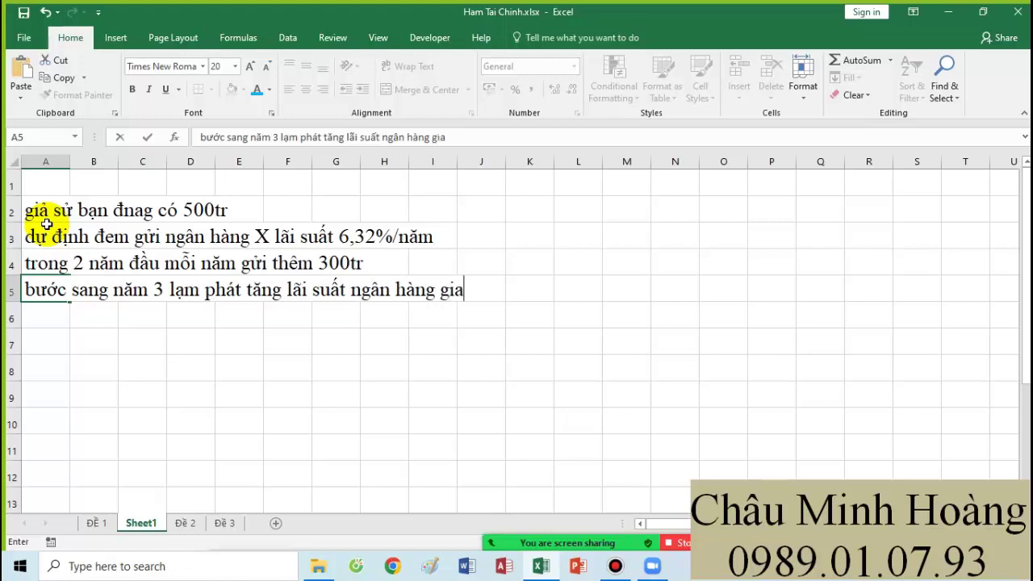
text(ảm còn 4,12)
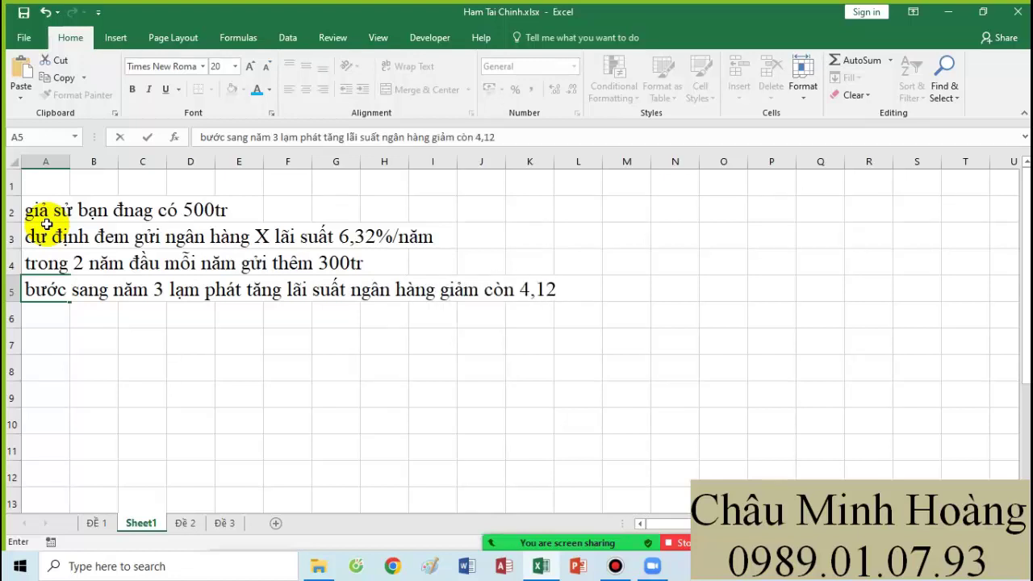
key(BackSpace)
text(3%/)
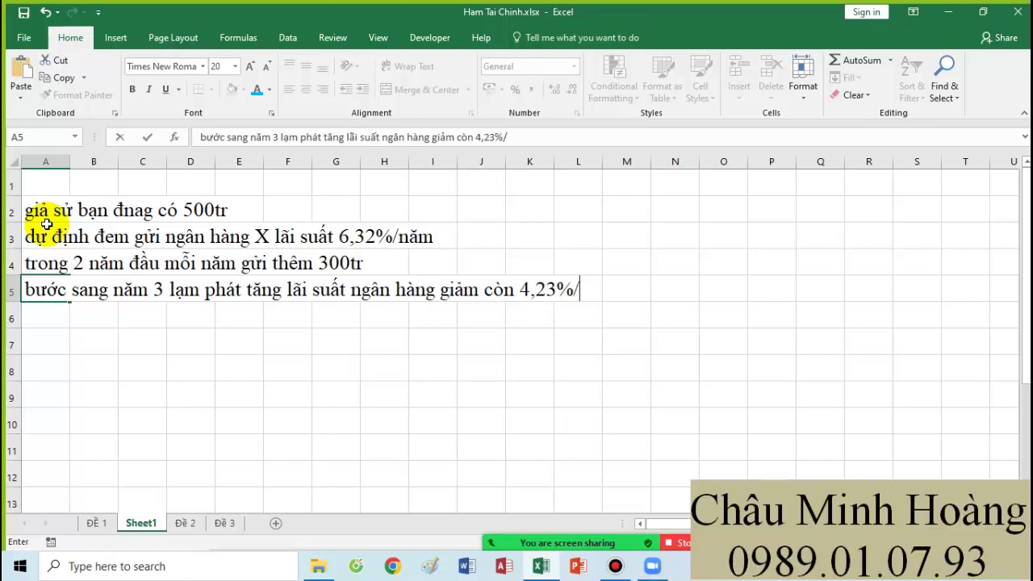
text(năm)
key(Return)
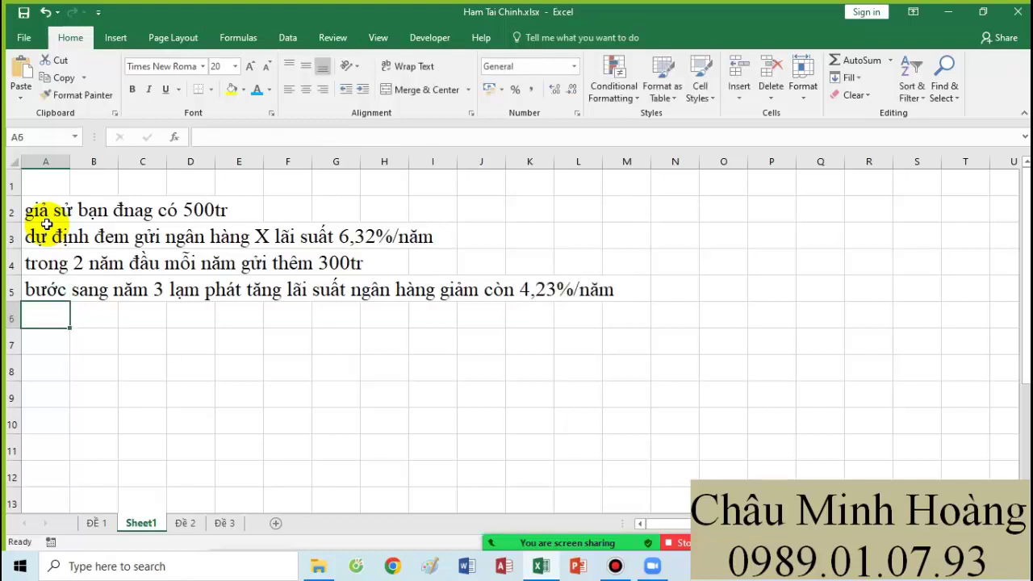
Enter "tuy nhiên lương bạn đang giảm nên mỗi tháng tháng bạn chỉ gửi 5tr" in A6 as the problem's fifth line
text(tuy ne)
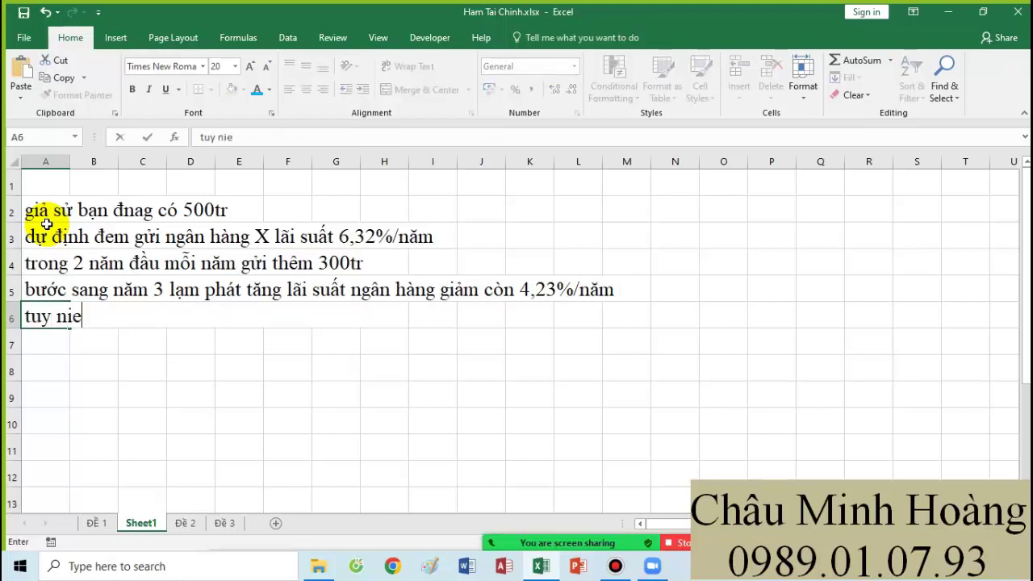
key(BackSpace)
text(hie)
text(n lương bạn)
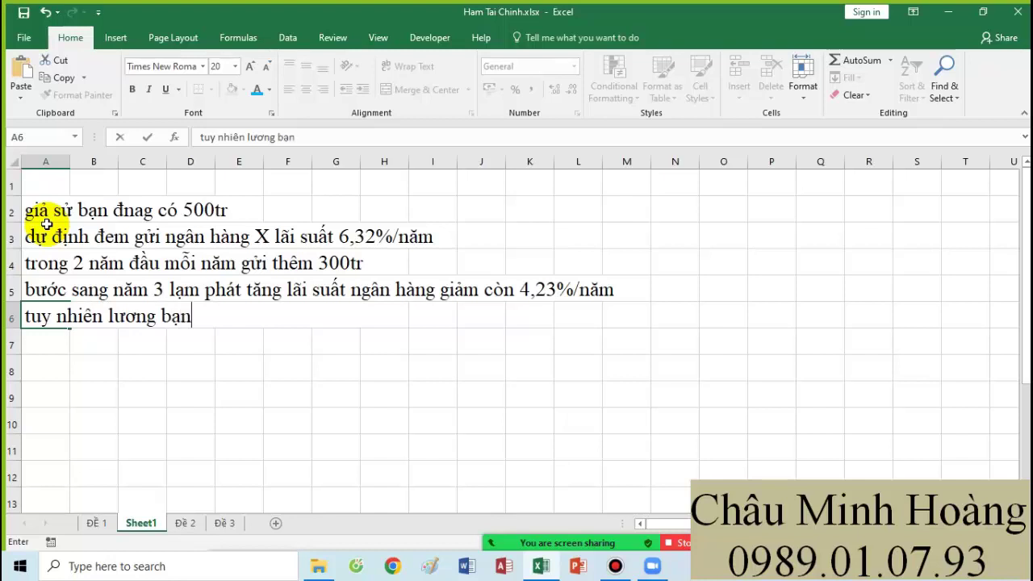
text( đang gi)
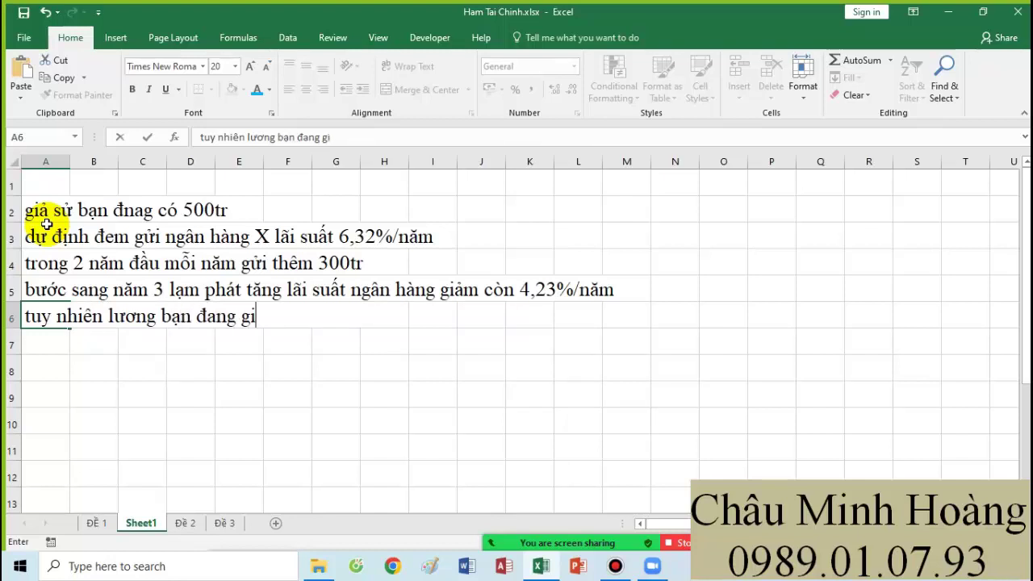
text(ảm nên môi)
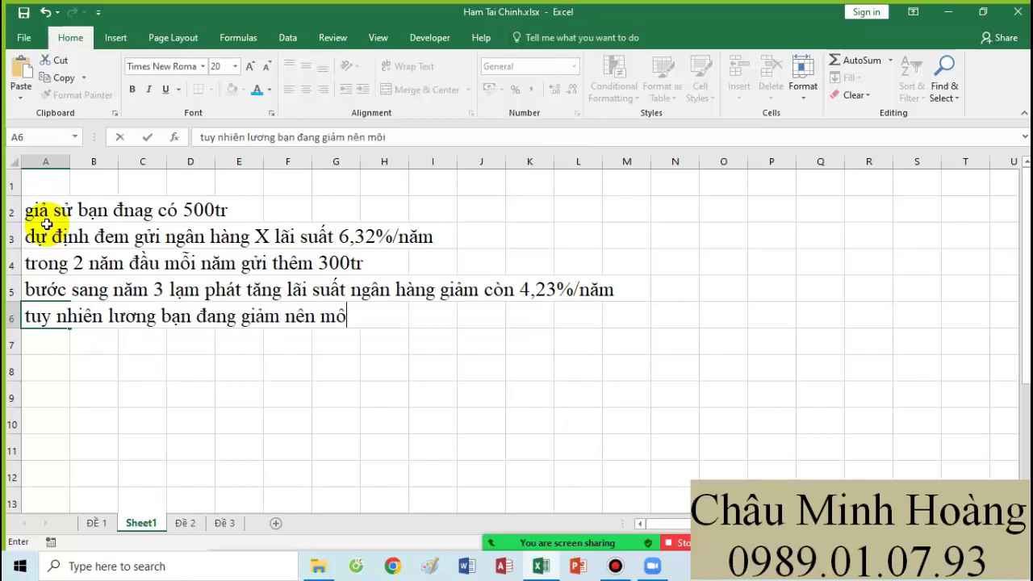
text(x tháng t)
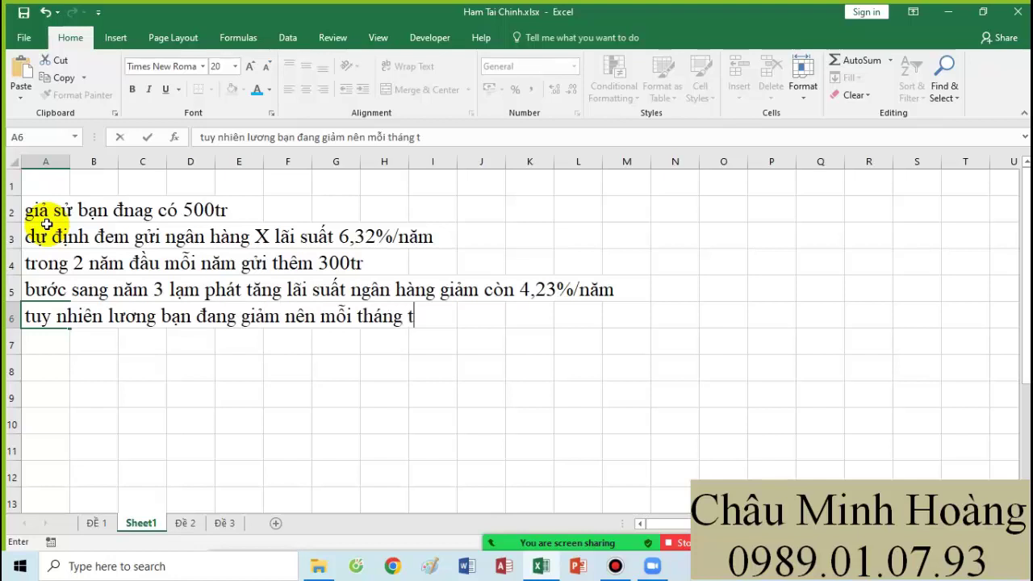
text(háng bạn ch)
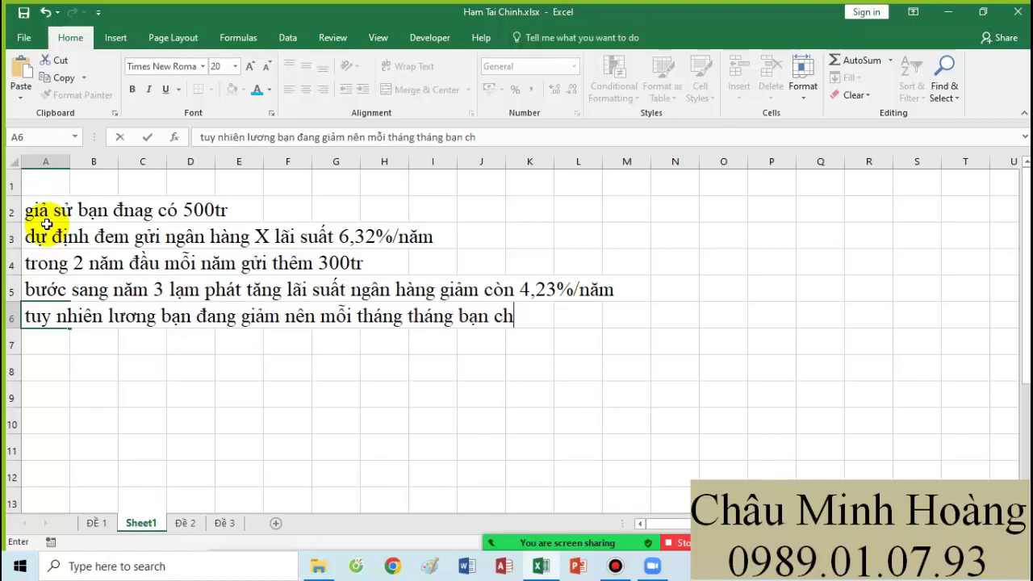
text(ỉ gửi 5tr)
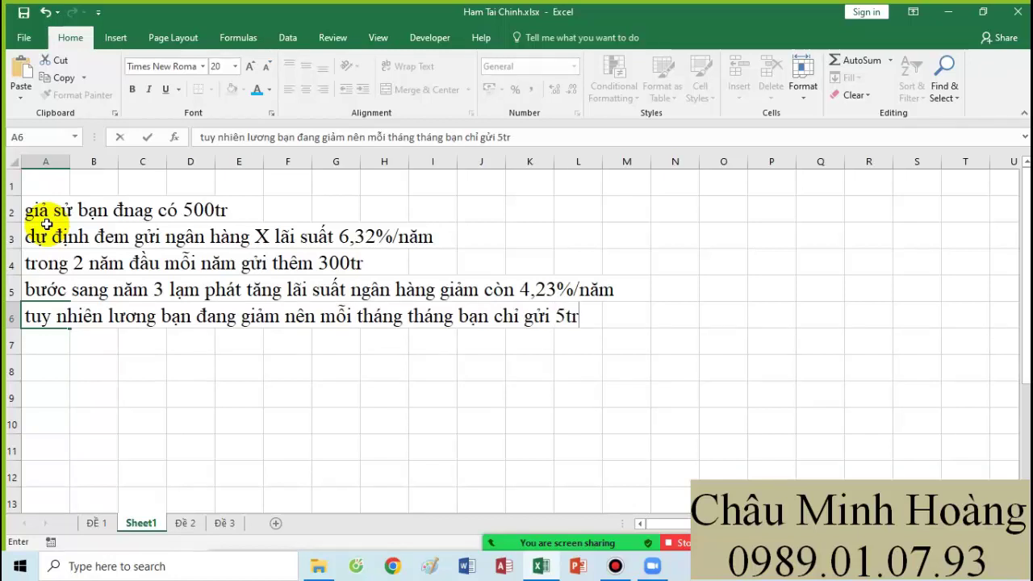
key(Return)
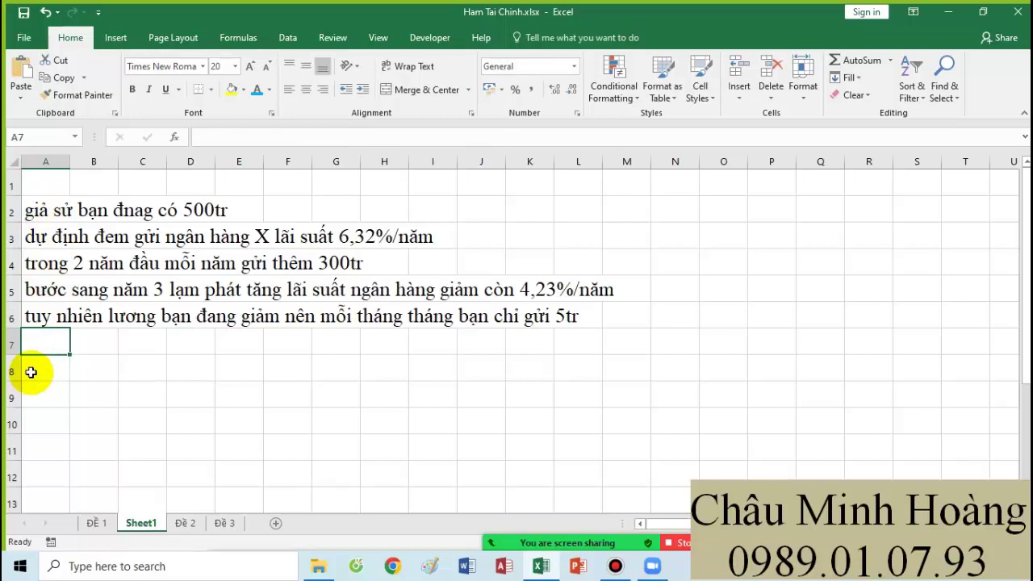
text(sang)
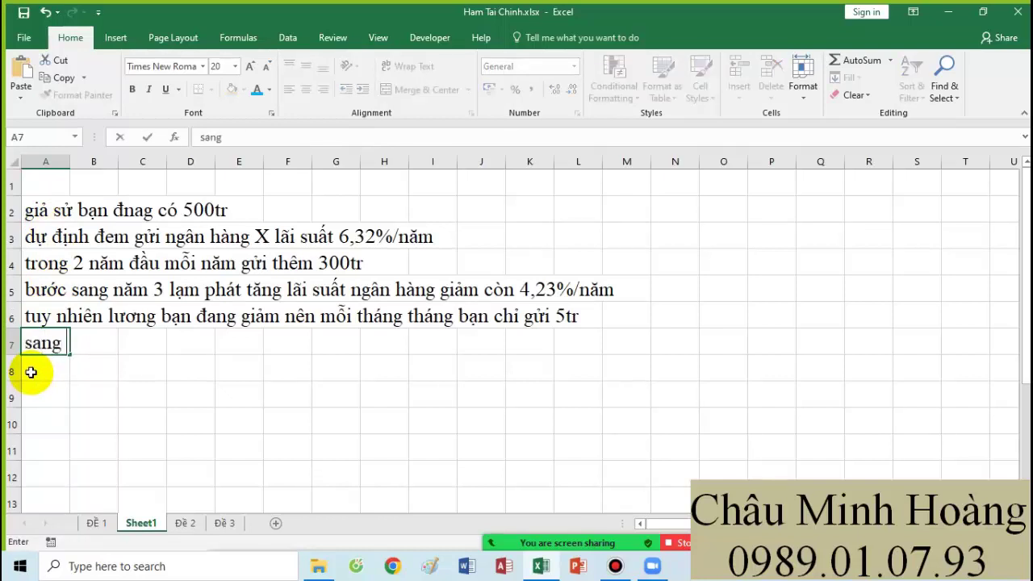
text( năm thứ)
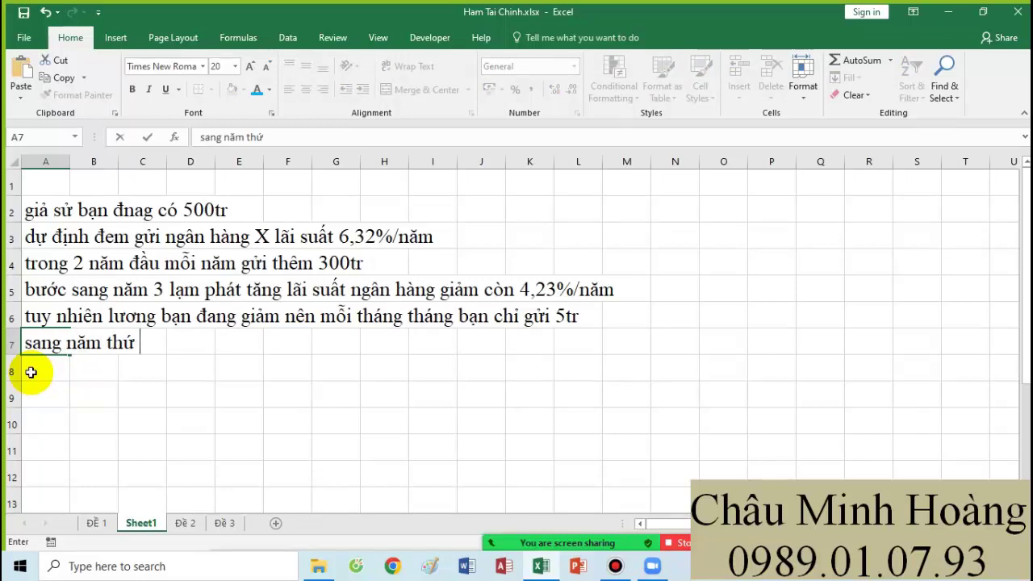
drag(24, 343, 247, 356)
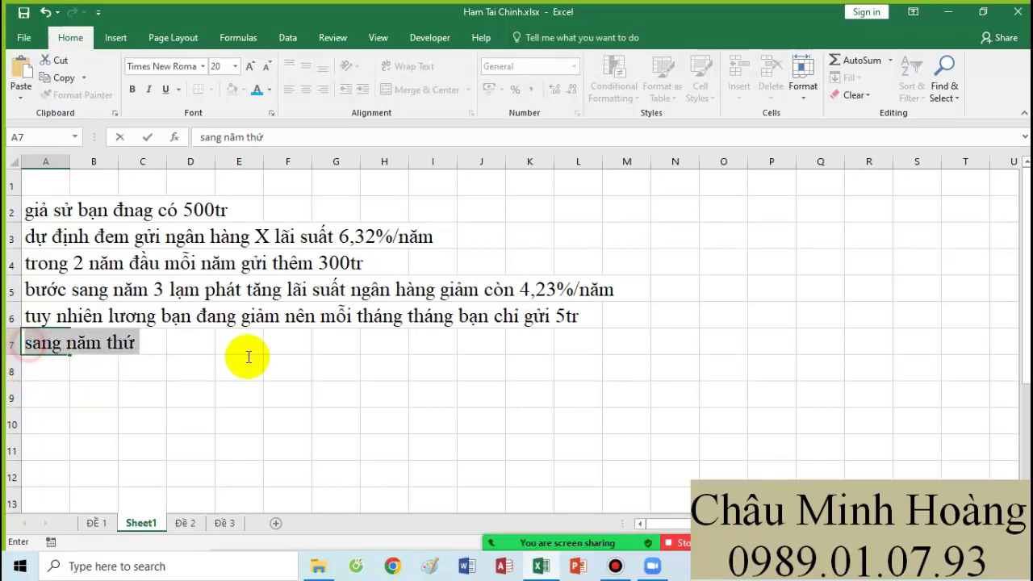
key(Escape)
Append "gửi trong 2 năm" to the end of the problem's fifth line in A6
drag(48, 317, 604, 317)
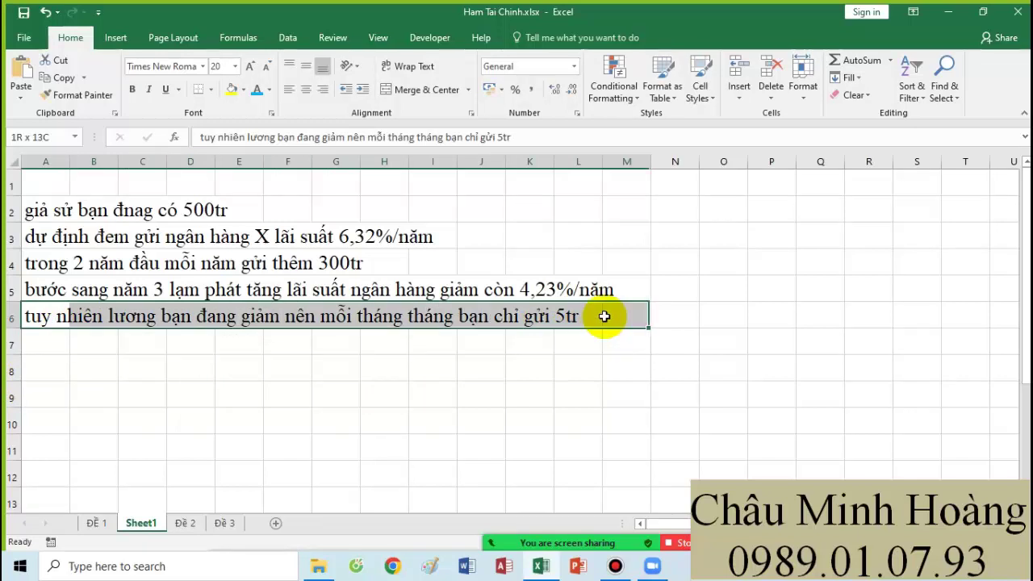
click(60, 350)
double_click(48, 317)
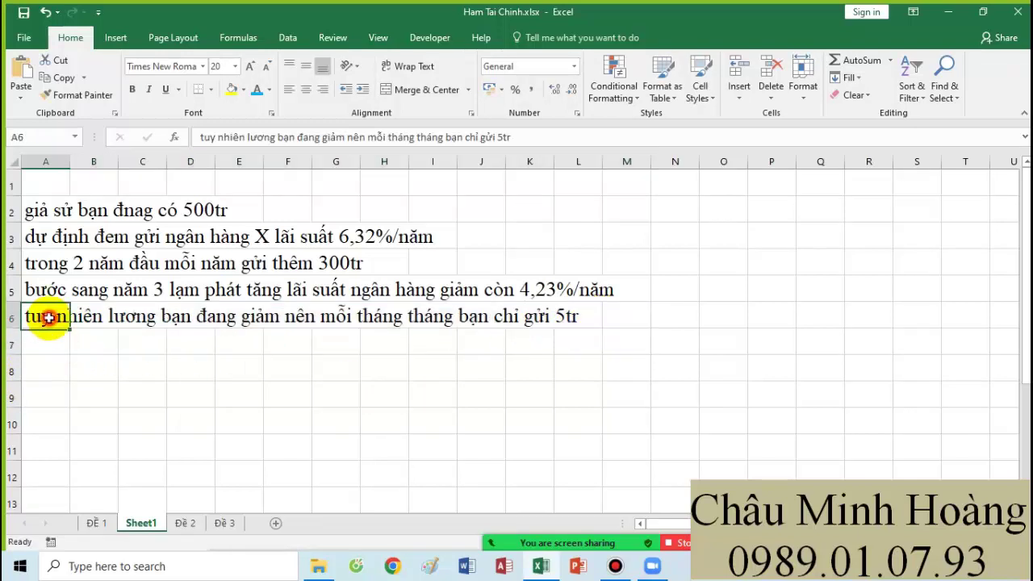
click(580, 317)
text(gửi t)
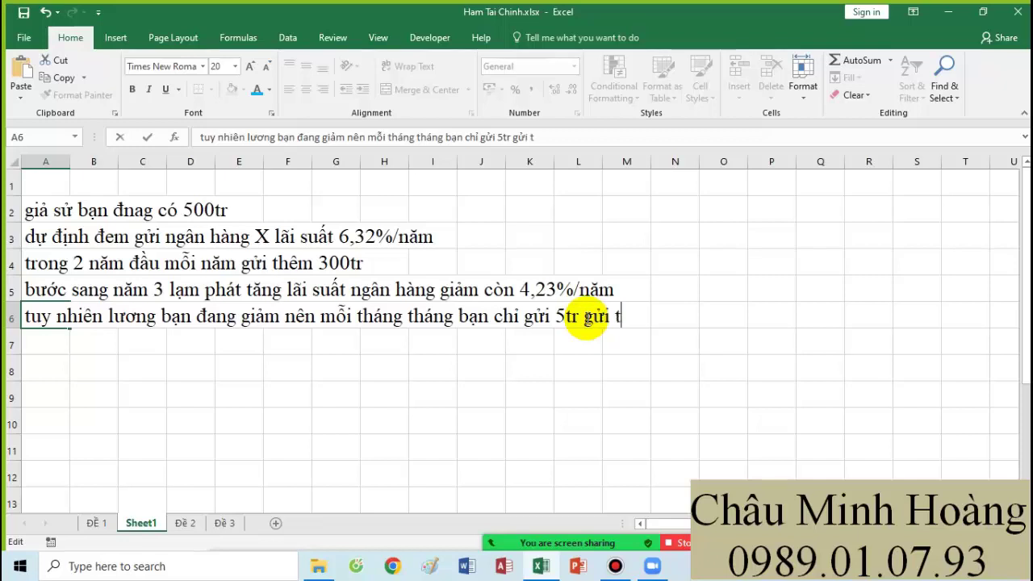
text(rong )
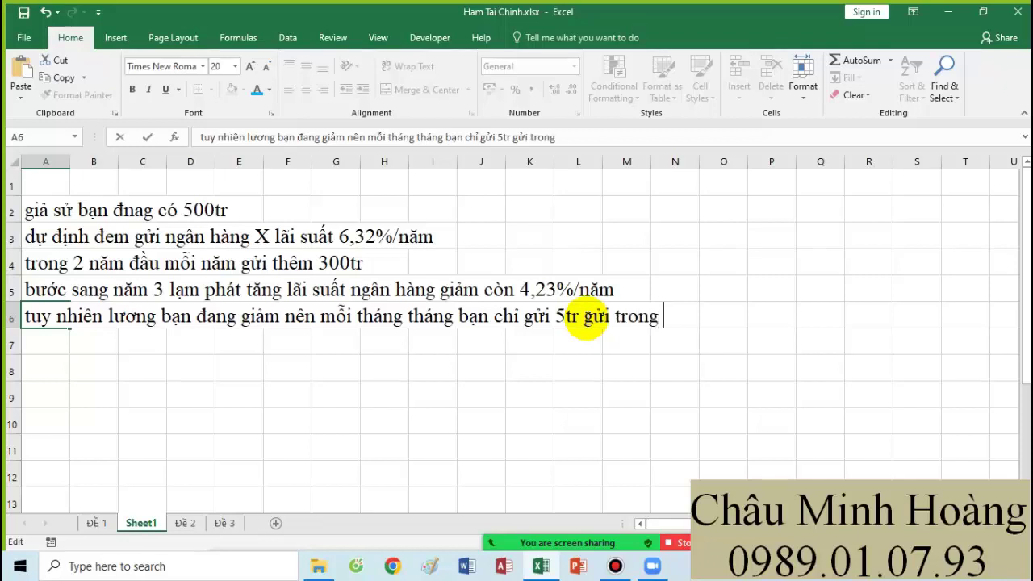
text(2 nawm)
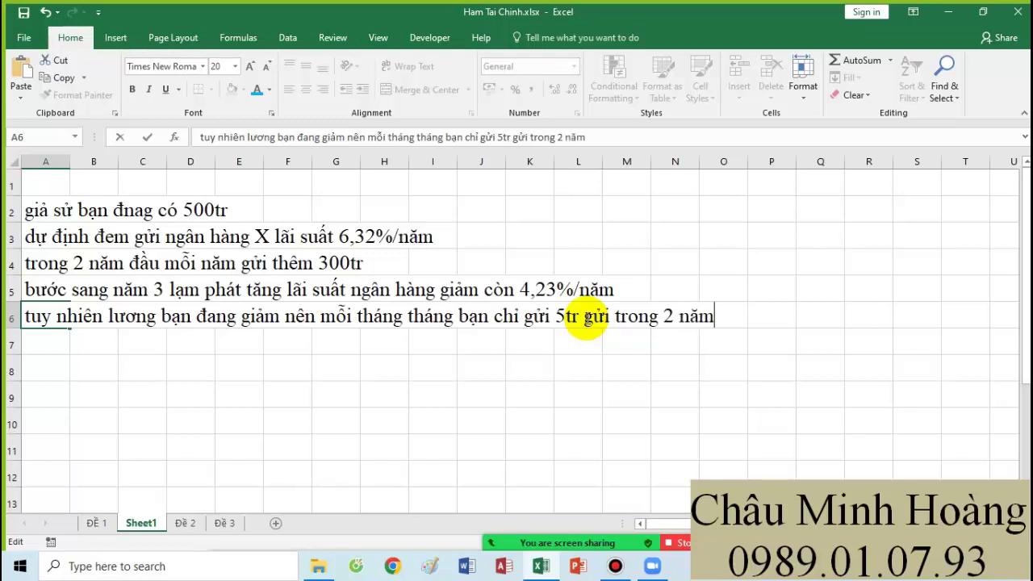
key(Return)
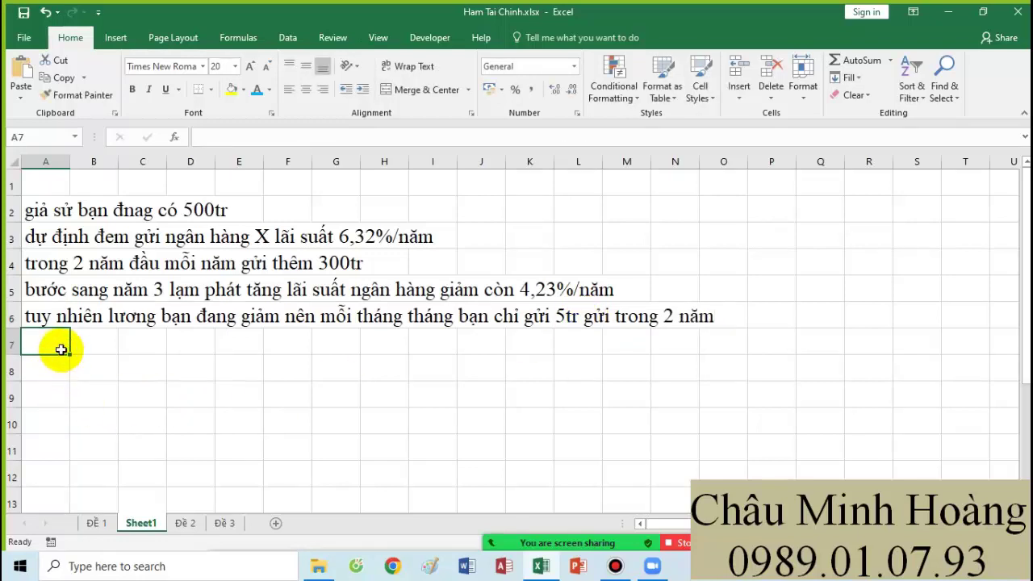
Change the number of years at the end of the fifth line in A6 to 1
click(59, 314)
double_click(668, 316)
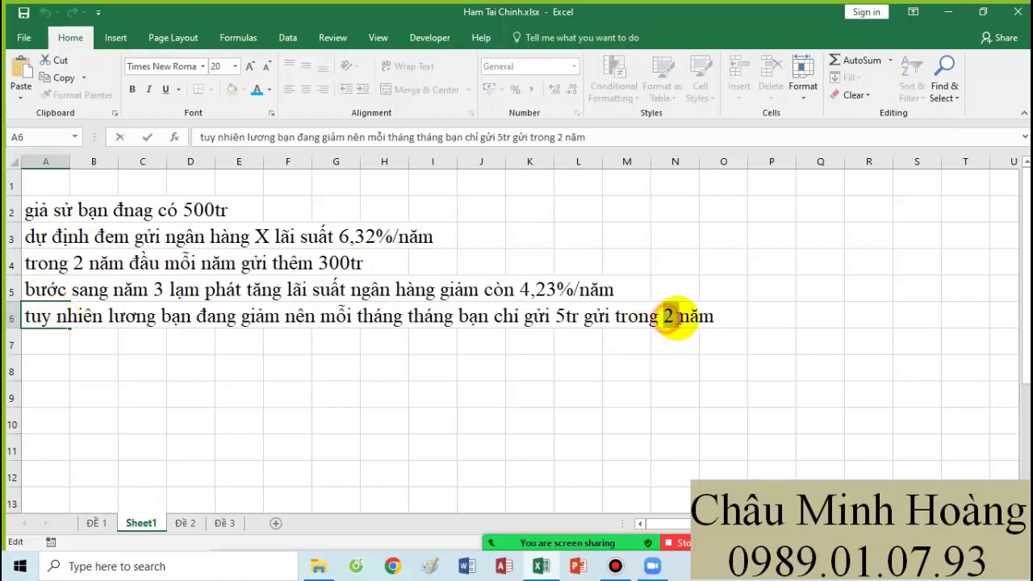
double_click(668, 316)
text(1)
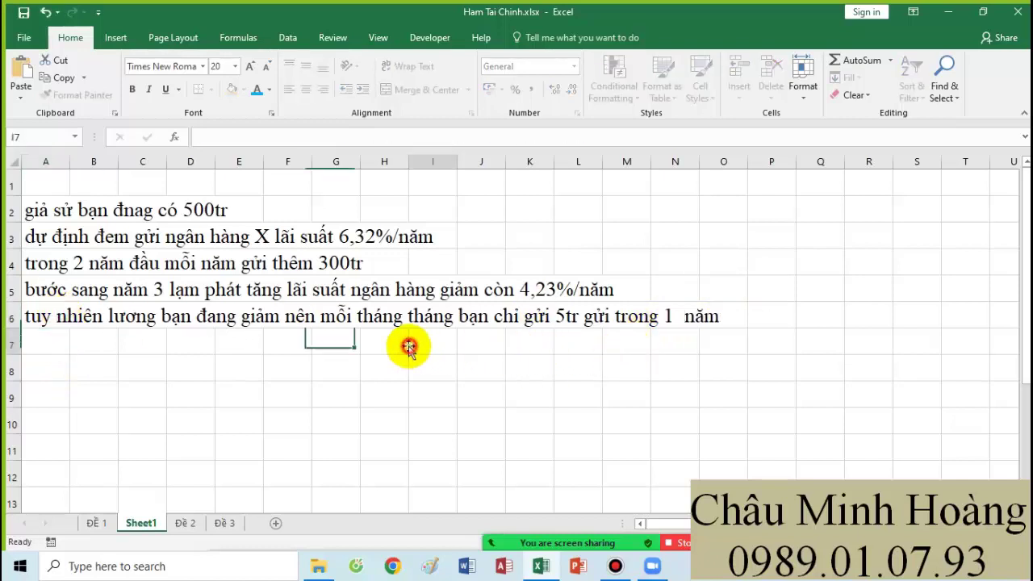
click(416, 345)
Review the savings problem's existing lines in A2 through A6, one row at a time
drag(46, 211, 334, 212)
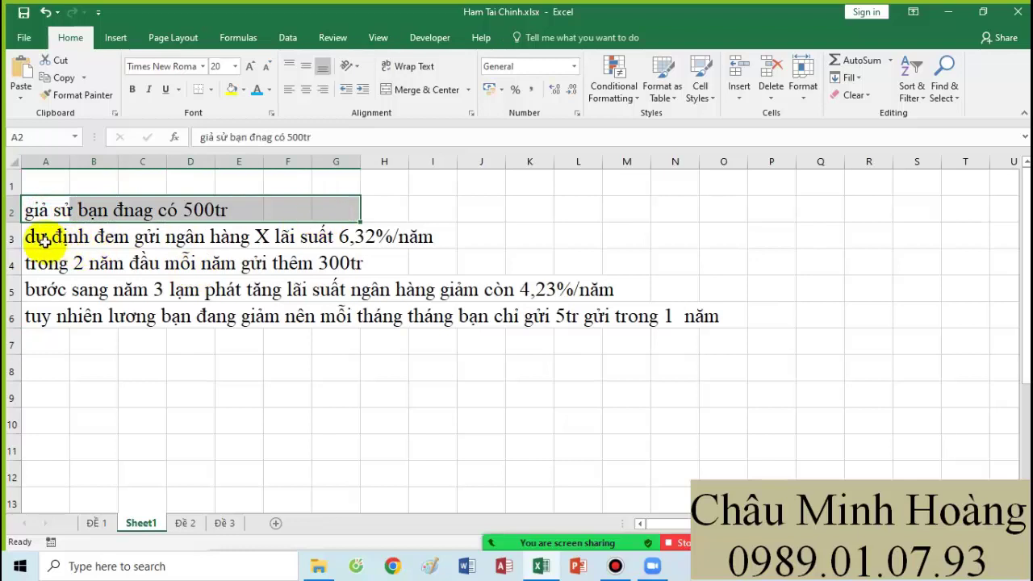
drag(37, 238, 423, 239)
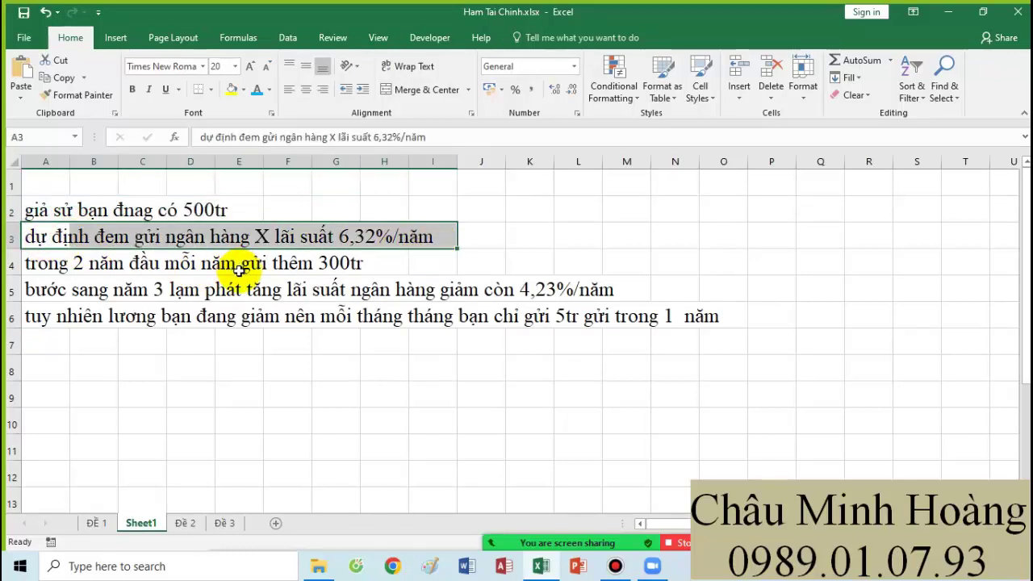
drag(61, 270, 364, 261)
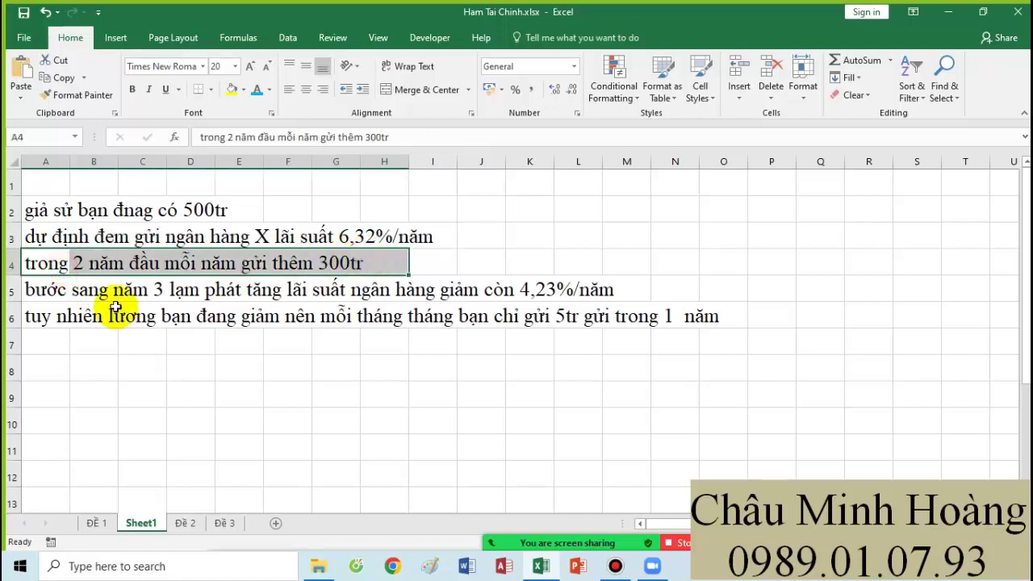
drag(89, 289, 607, 299)
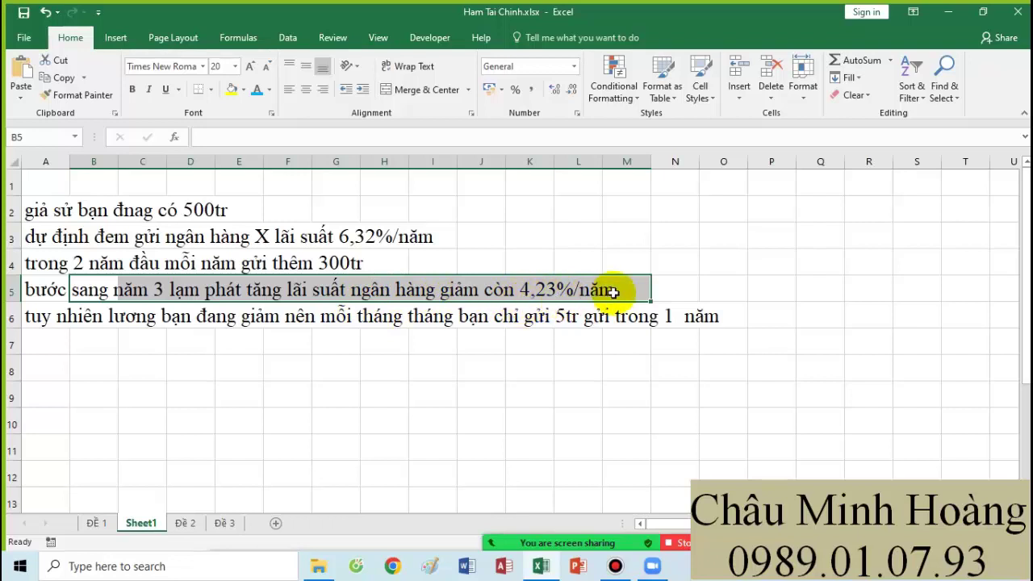
drag(44, 323, 704, 320)
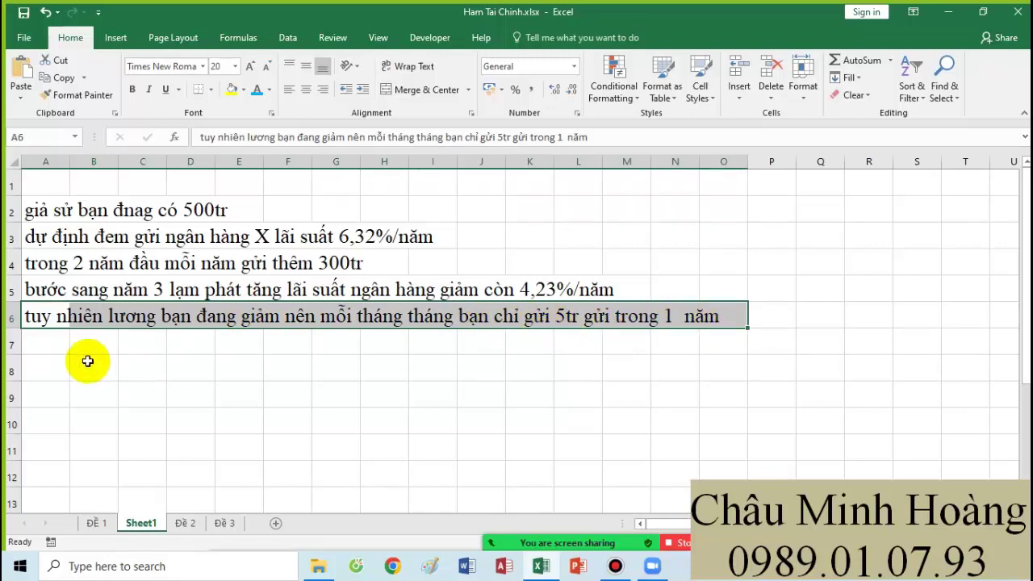
Enter "sang năm thứ 5 lãi suất tăng vọt lên 1%/tháng đồng thời mỗi tháng bạn cũng đem gửi 20tr" in A7 as the sixth line
click(38, 345)
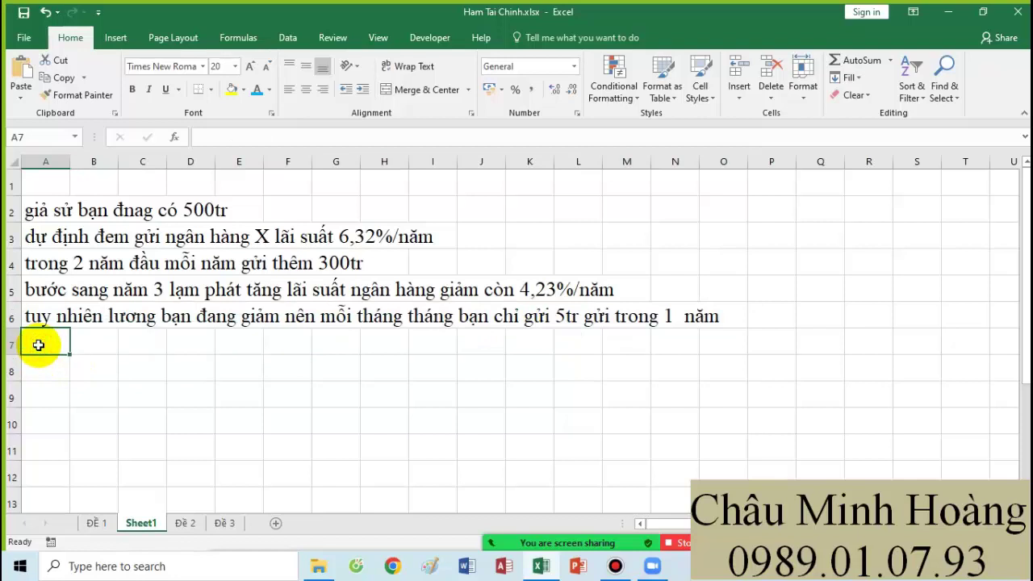
text(sang nă)
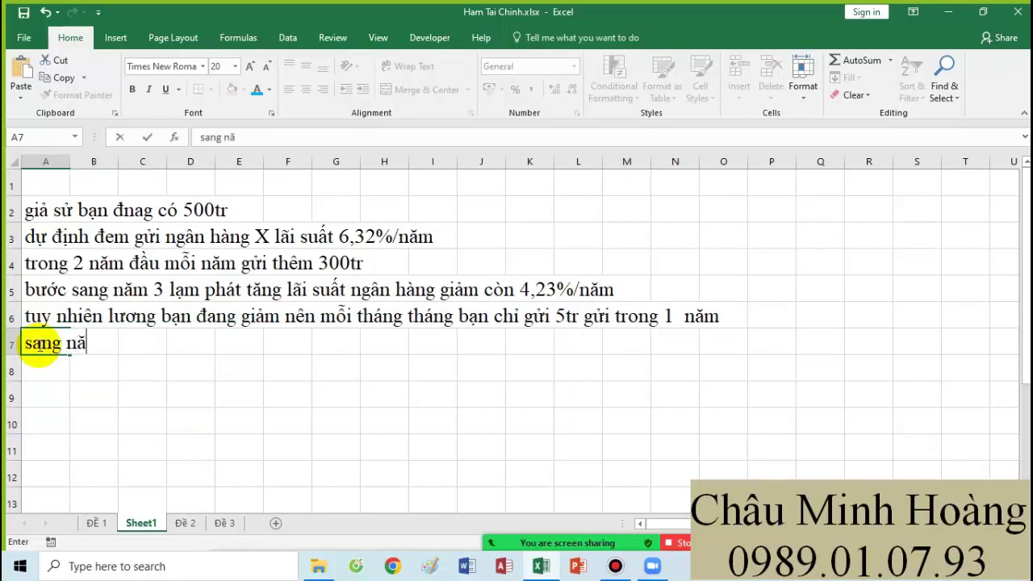
text(m thứ )
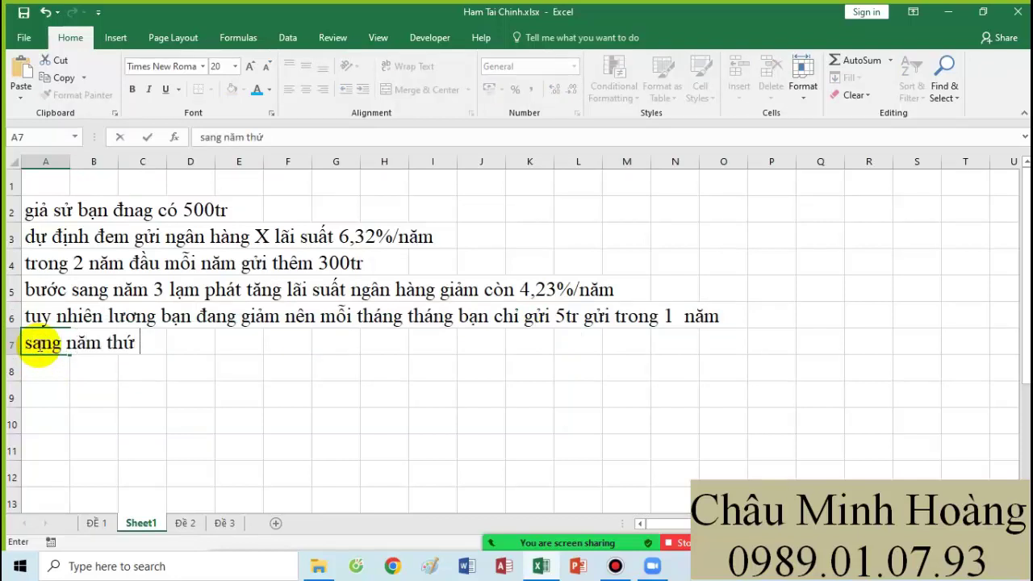
text(5 )
text(lai suất tăng )
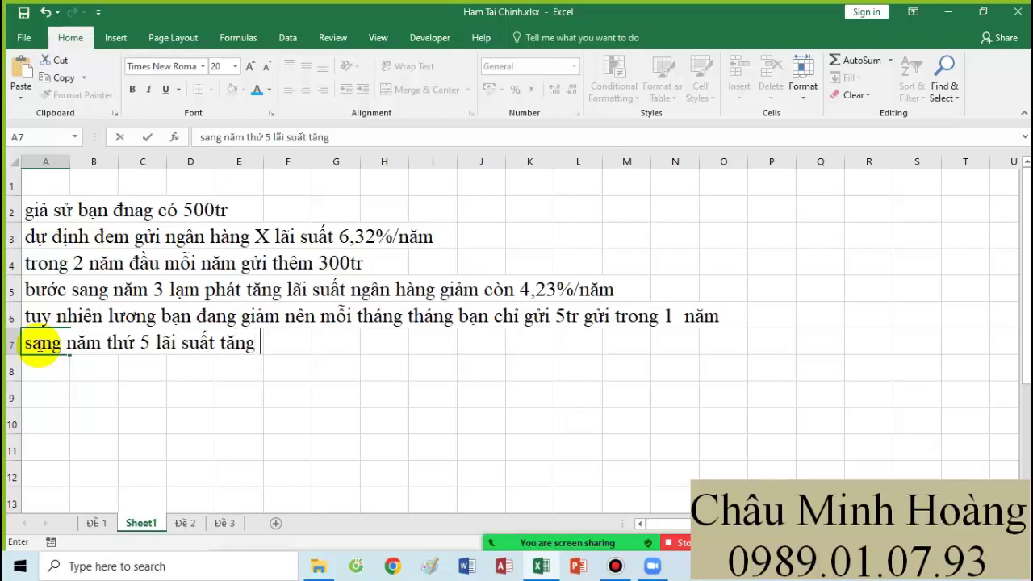
text(vọt lên 1)
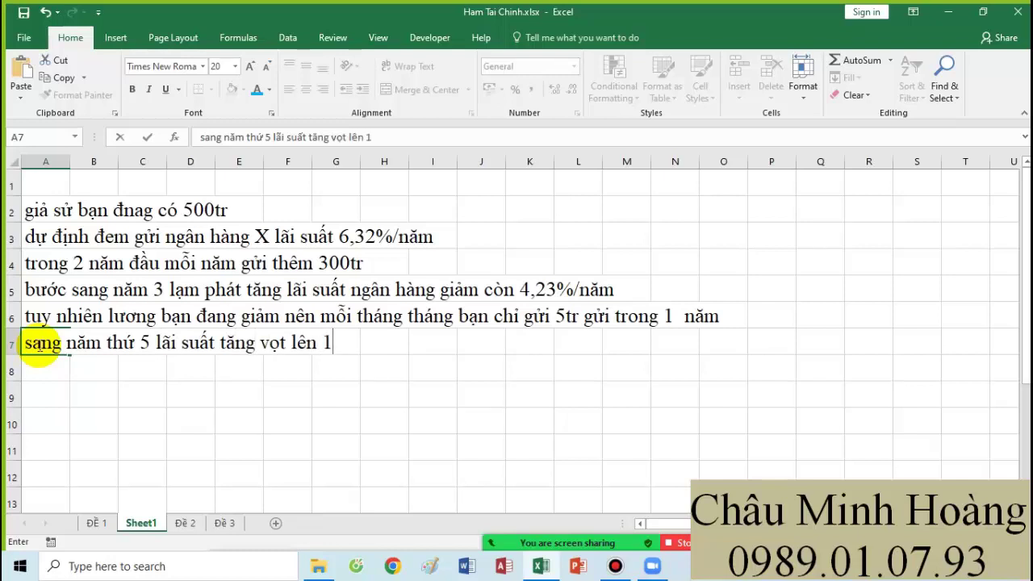
text(%/tháng)
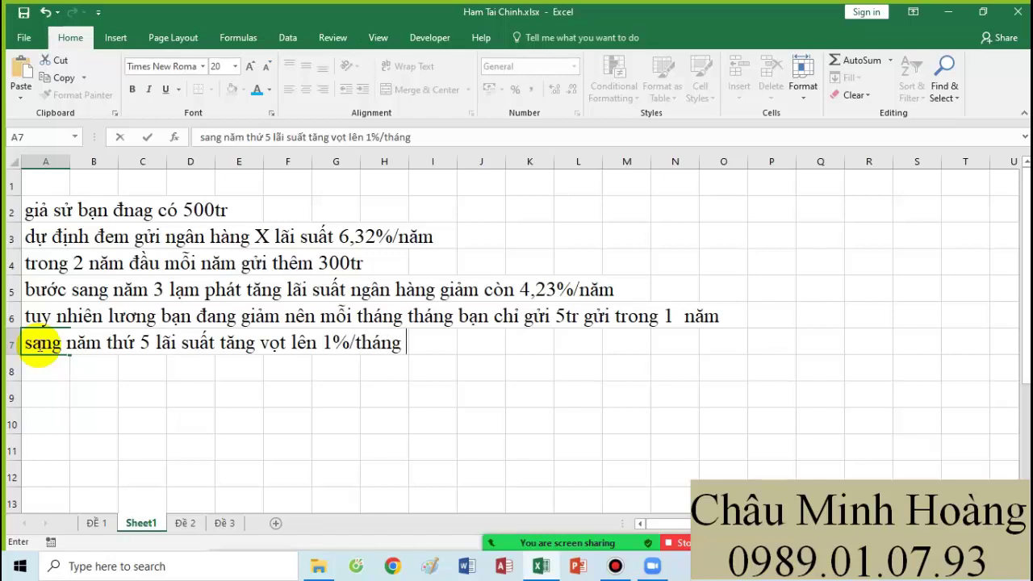
text( đồng thười)
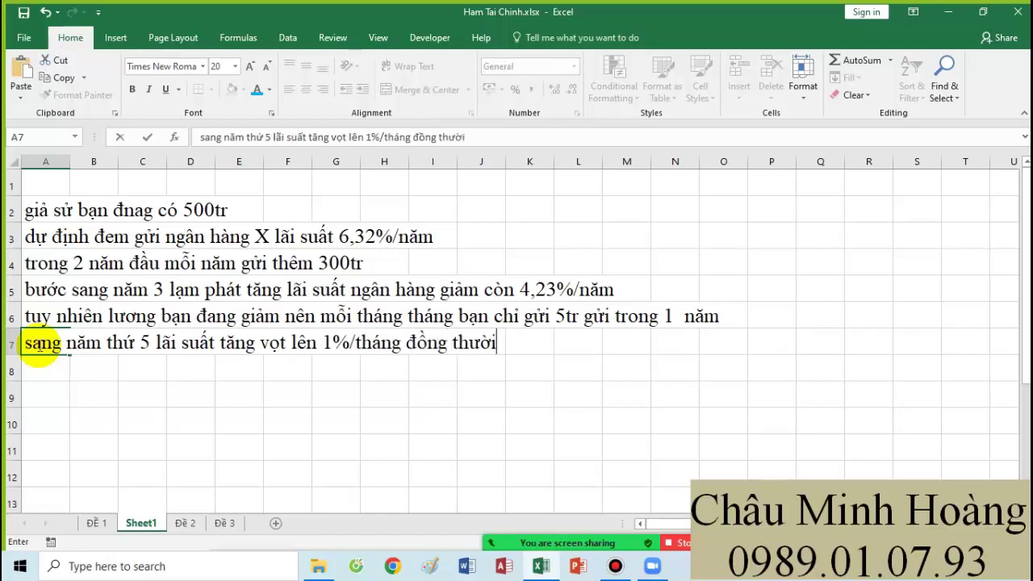
key(BackSpace)
key(BackSpace)
key(BackSpace)
text(ời mỗi)
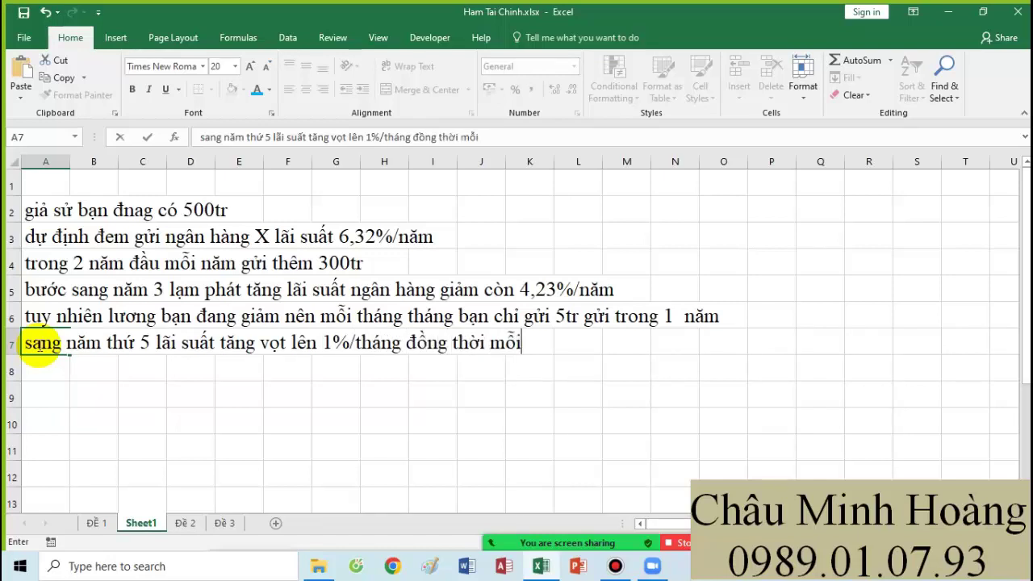
text( tháng bạn )
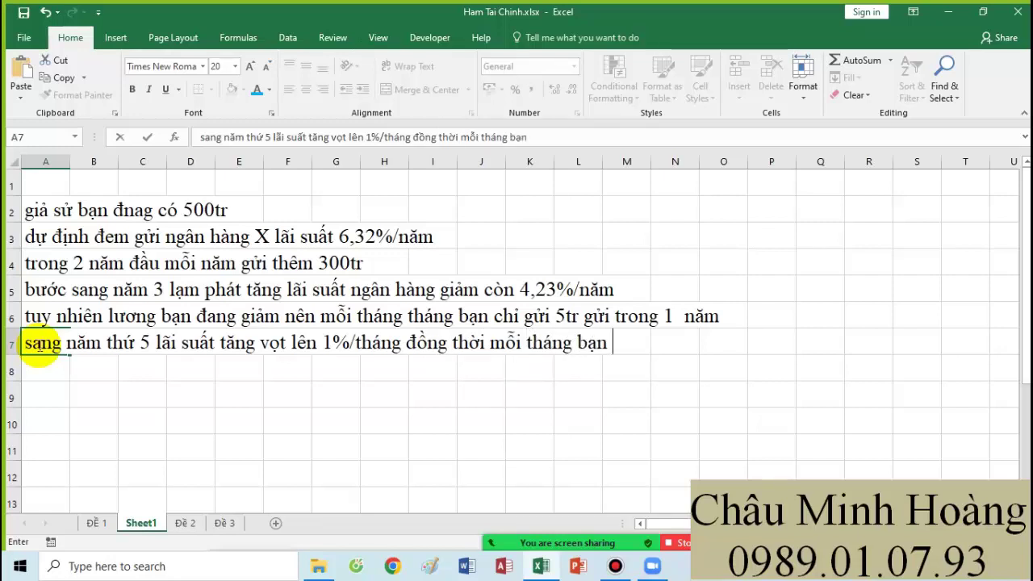
text(cũng đêm)
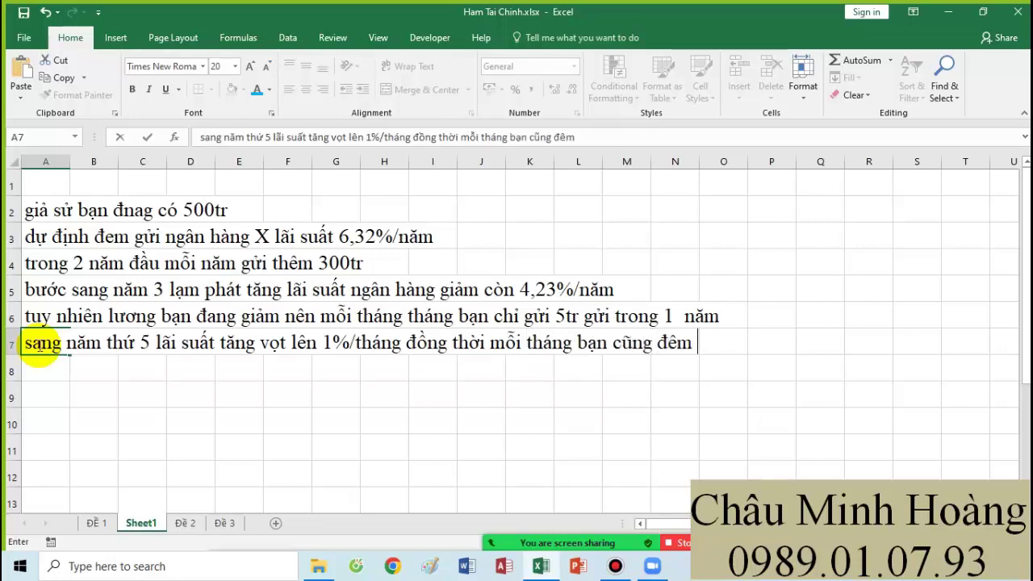
key(BackSpace)
key(BackSpace)
key(BackSpace)
text(em gu)
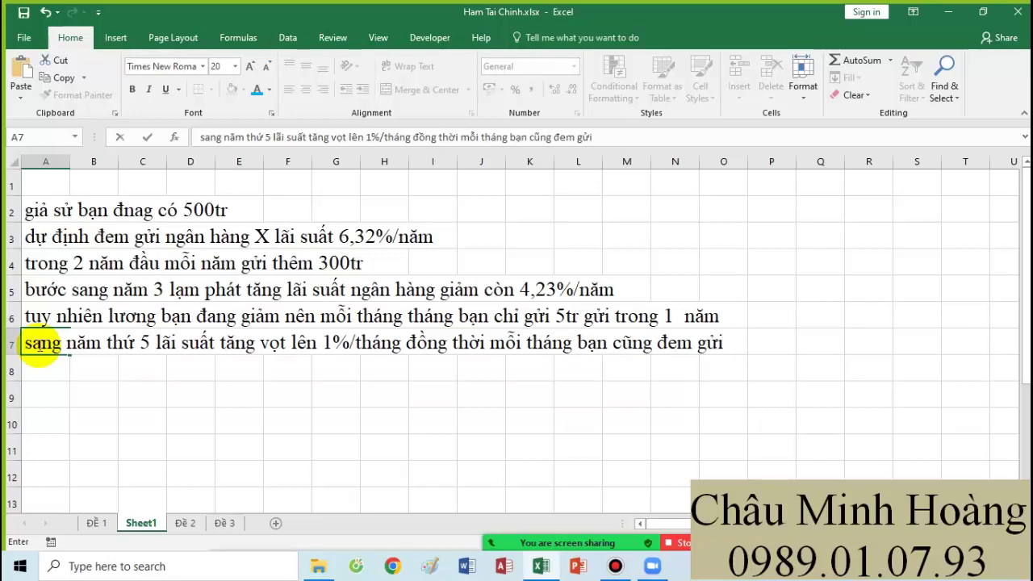
text(20tr)
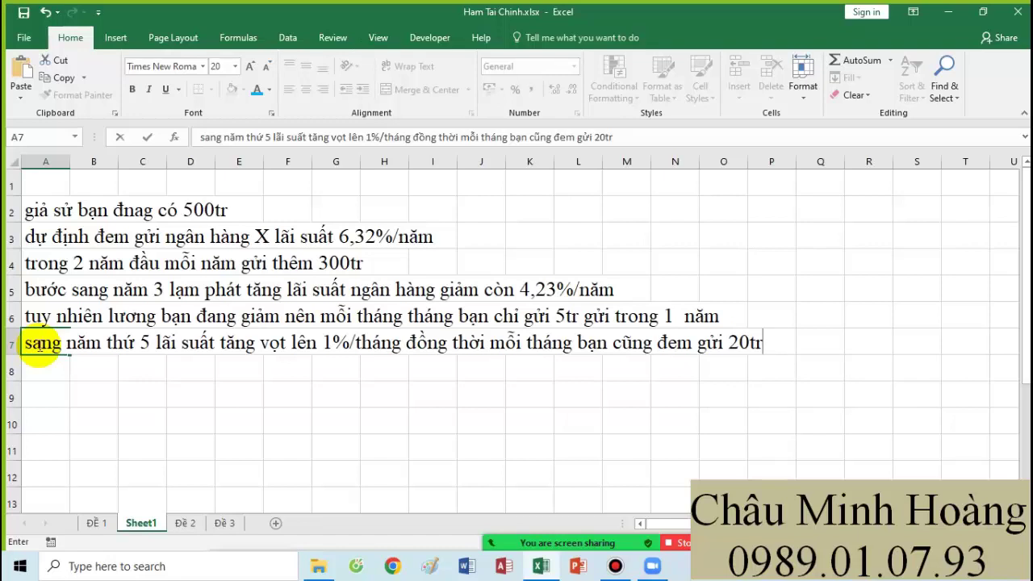
text( trong)
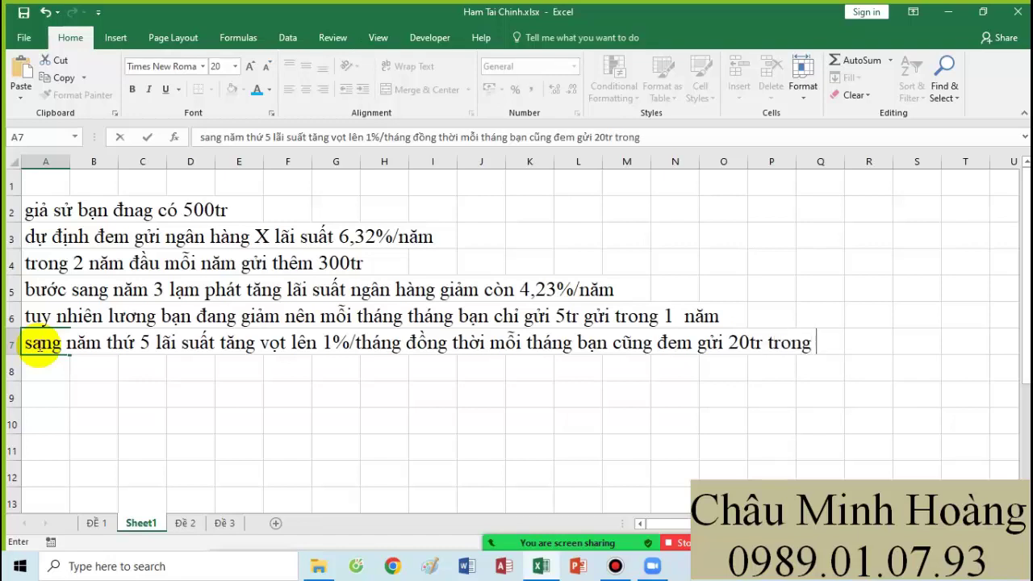
key(BackSpace)
key(BackSpace)
key(BackSpace)
key(BackSpace)
key(BackSpace)
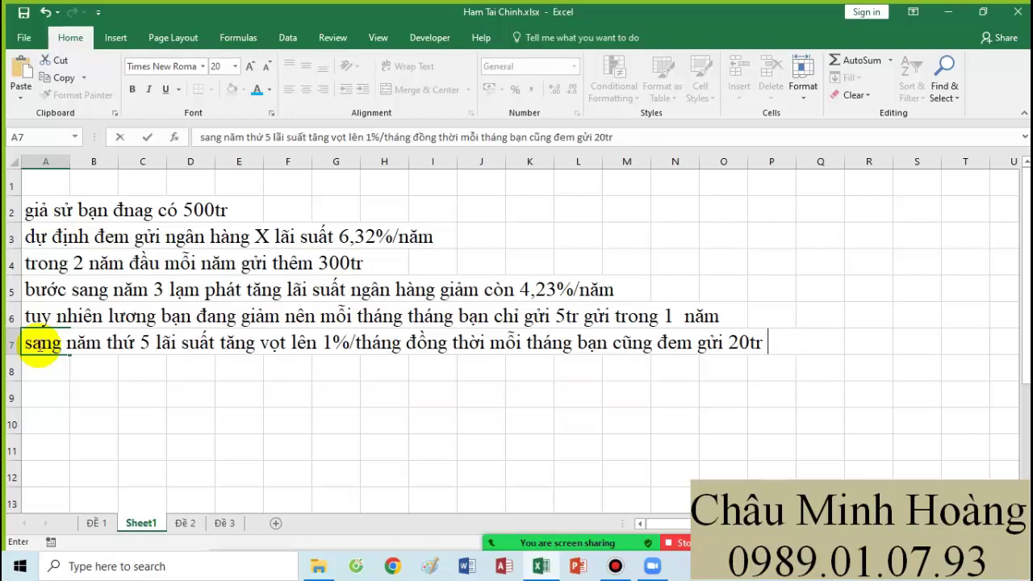
key(Return)
Enter the closing question "hỏi sau 6 năm bạn có được bao nhiêu tiền ?" in A8
text(h)
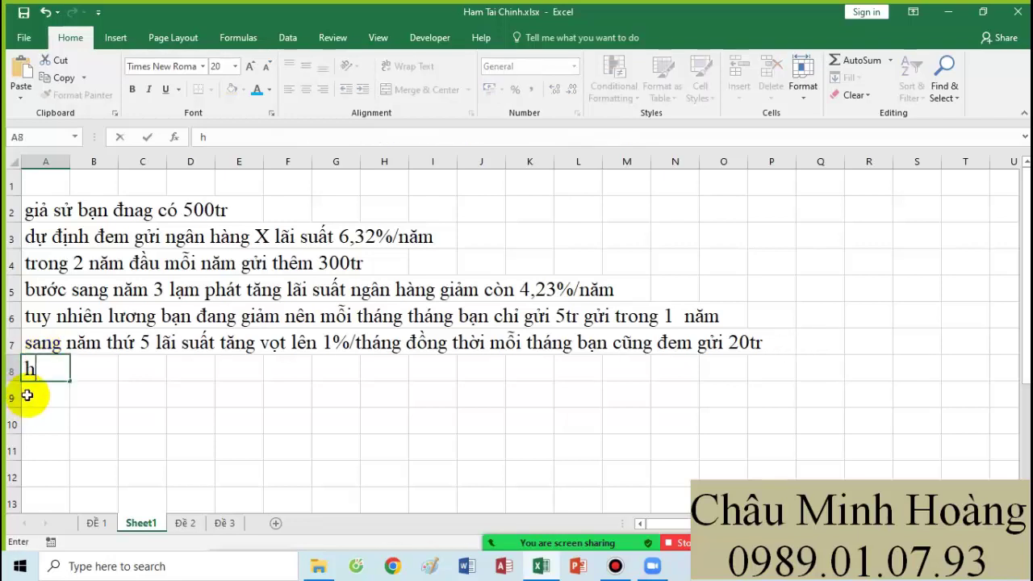
text(ỏi sau)
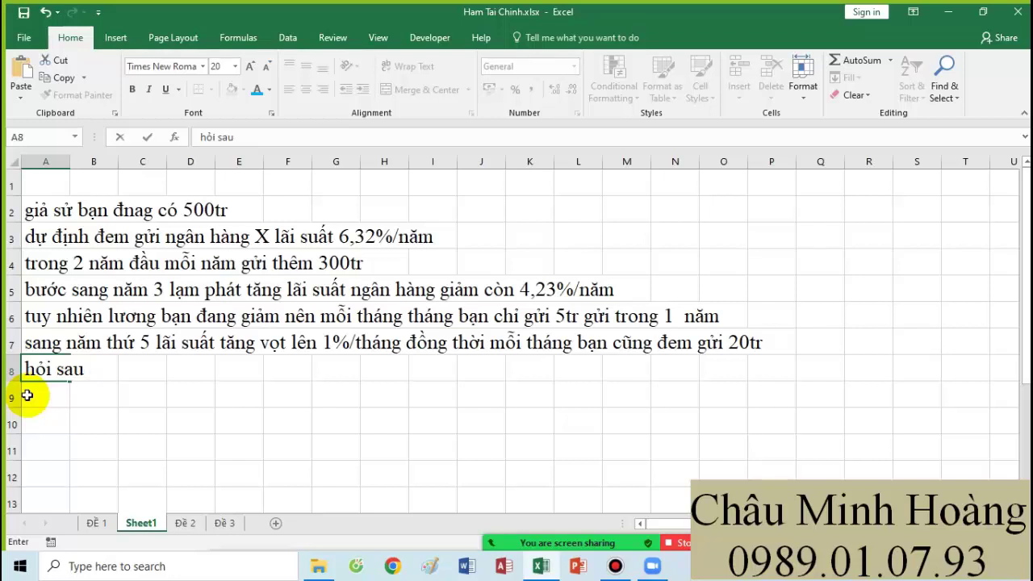
text( 7 n)
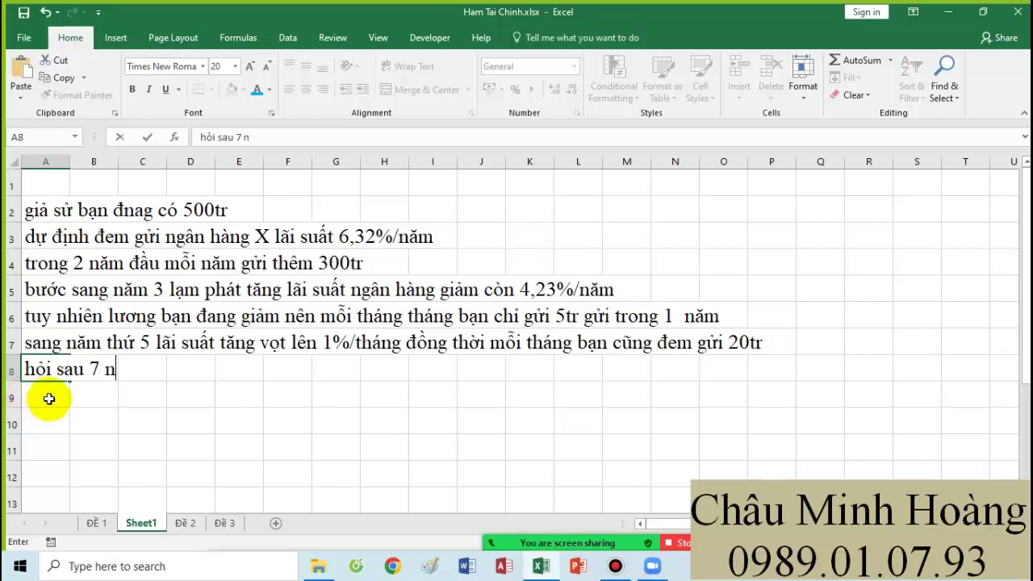
text(ăm)
key(BackSpace)
key(BackSpace)
key(BackSpace)
key(BackSpace)
key(BackSpace)
text(6 năm )
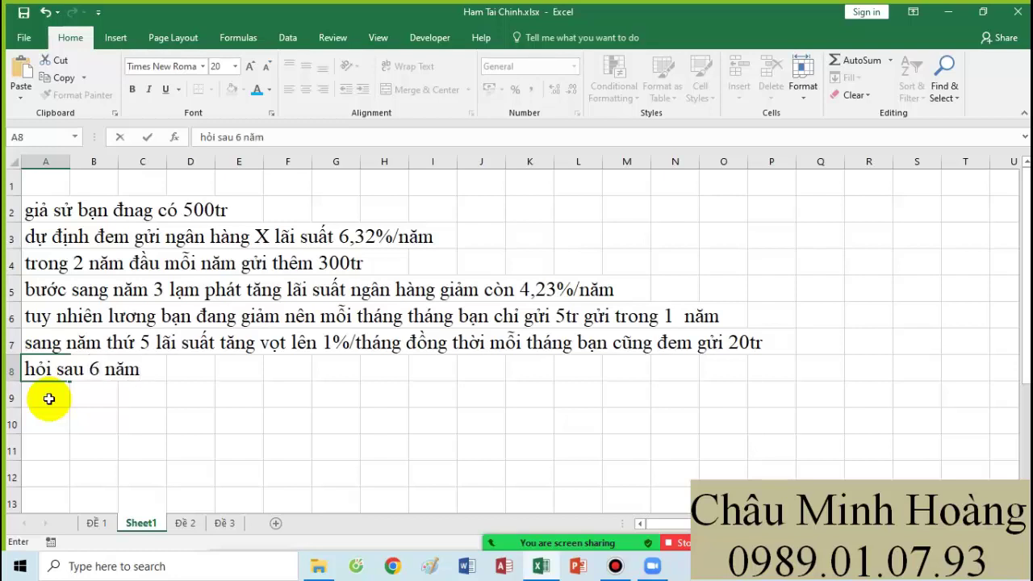
text(bạn có)
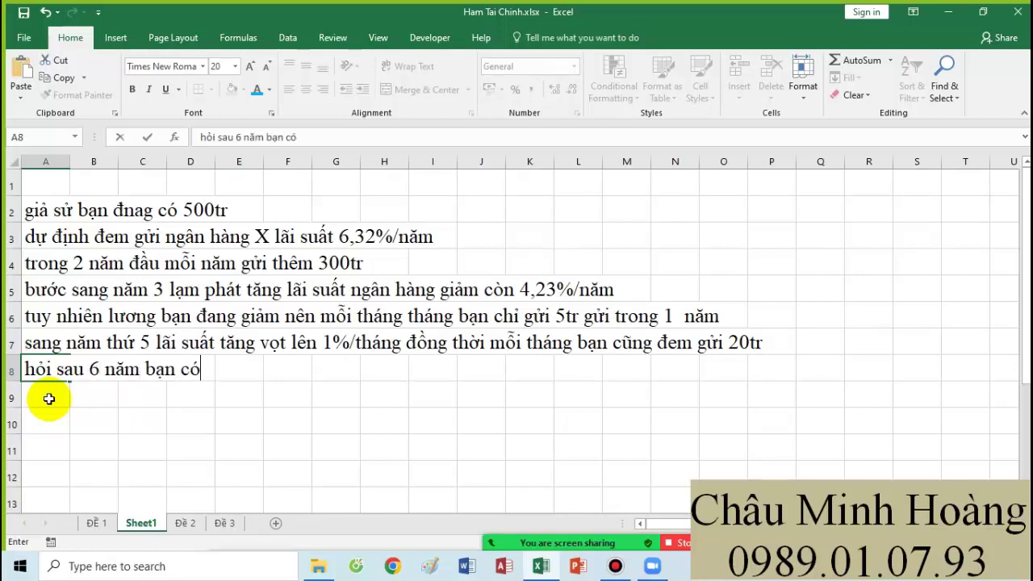
text( đuợc bai)
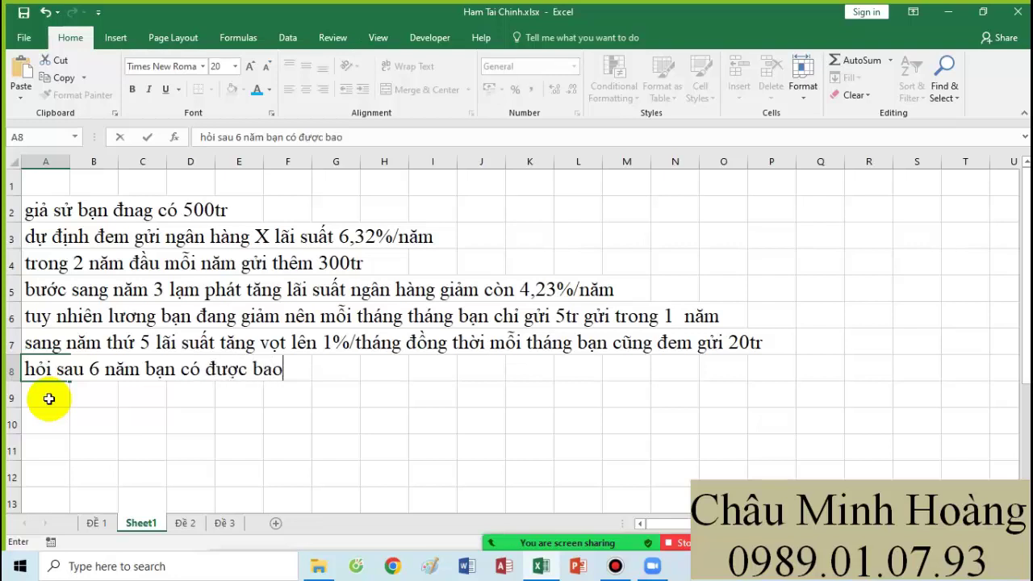
text( nhiêu tiền)
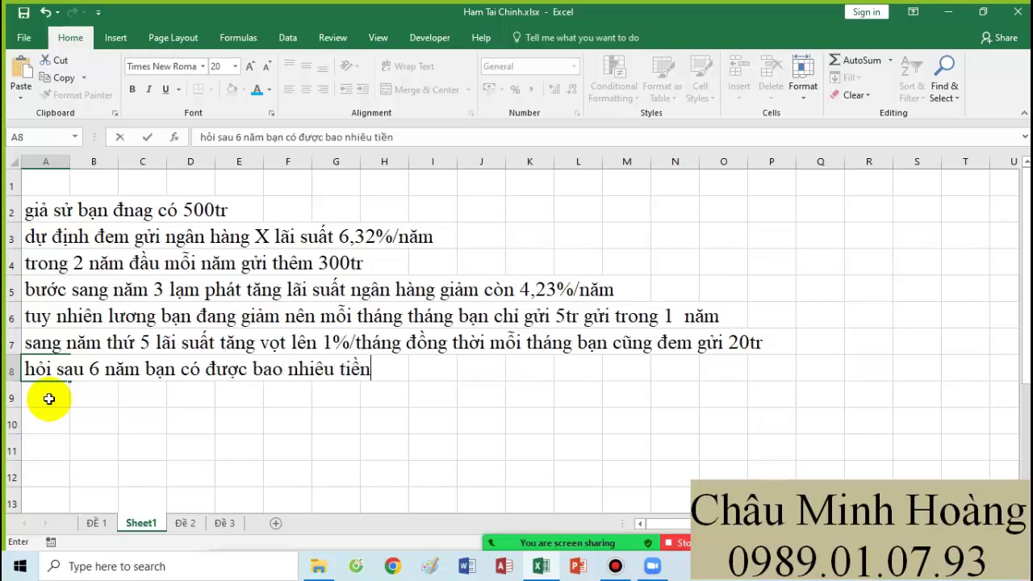
text( ?)
key(Return)
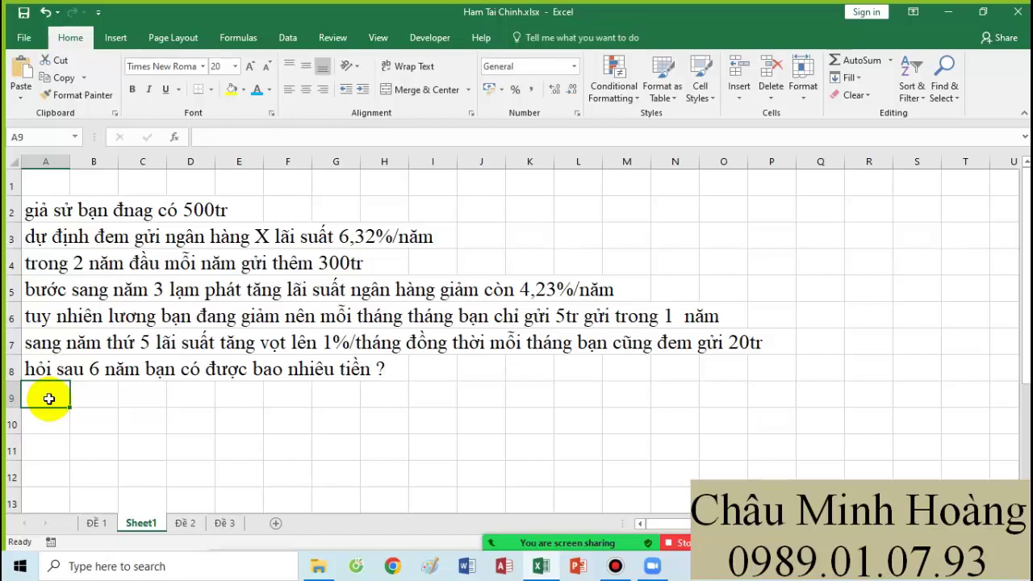
Correct the misspelled word in A2 so that the first line reads "giả sử bạn đang có 500tr"
click(50, 214)
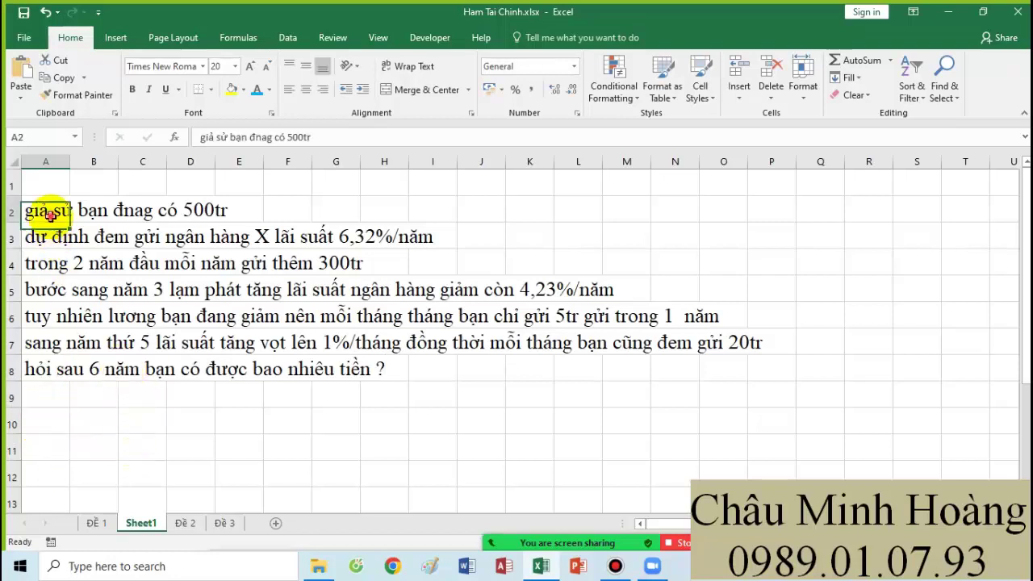
double_click(127, 210)
text(đang)
click(156, 210)
key(Delete)
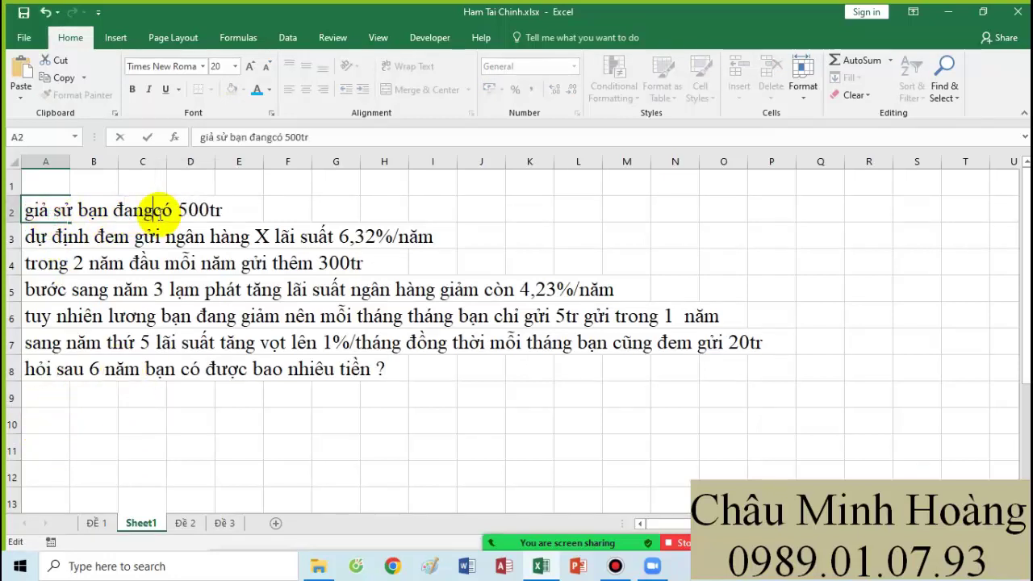
key(Return)
click(34, 206)
double_click(156, 210)
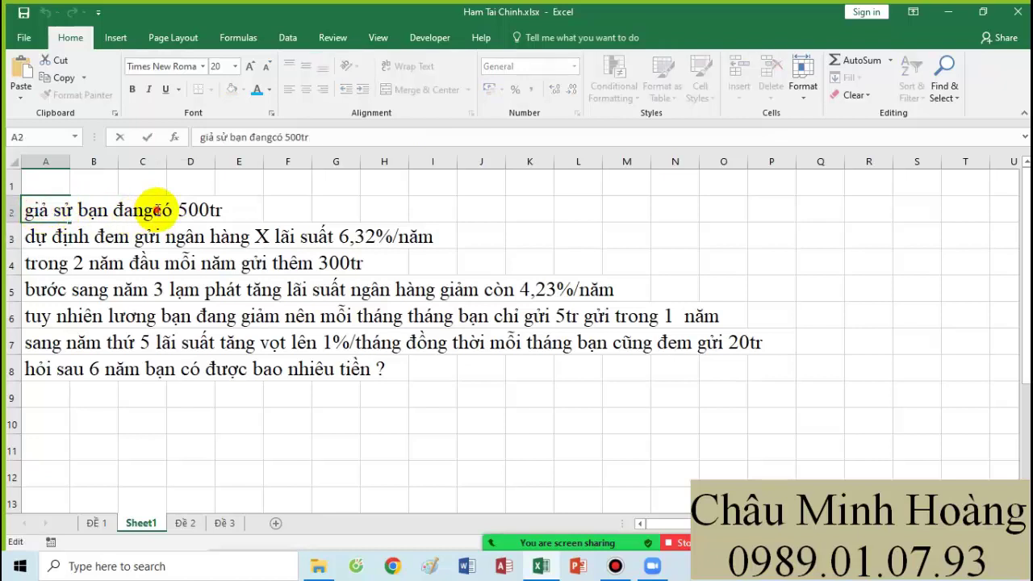
click(38, 237)
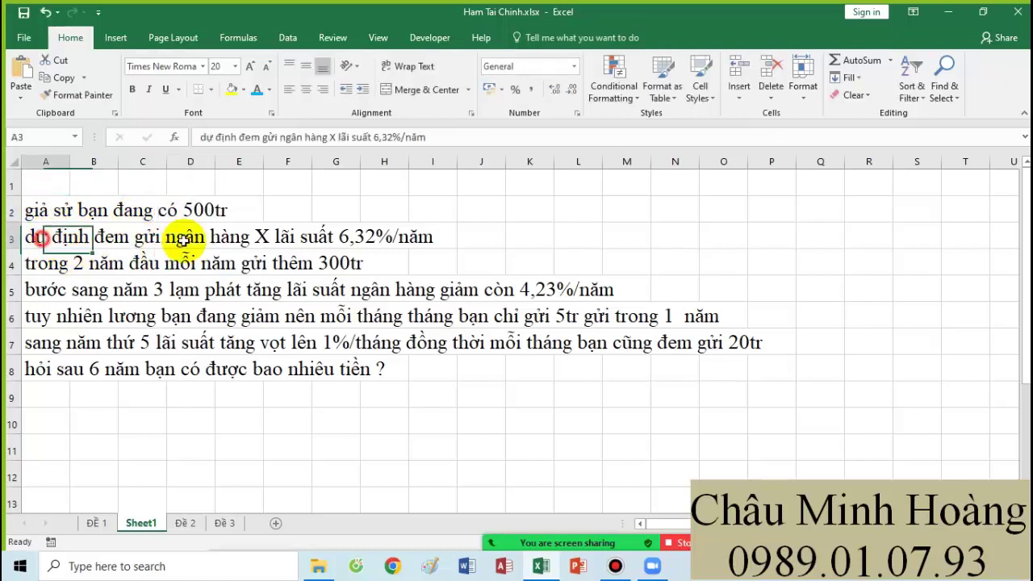
Reread the interest rates, deposits and periods in the problem lines from A3 to A6
drag(185, 239, 499, 243)
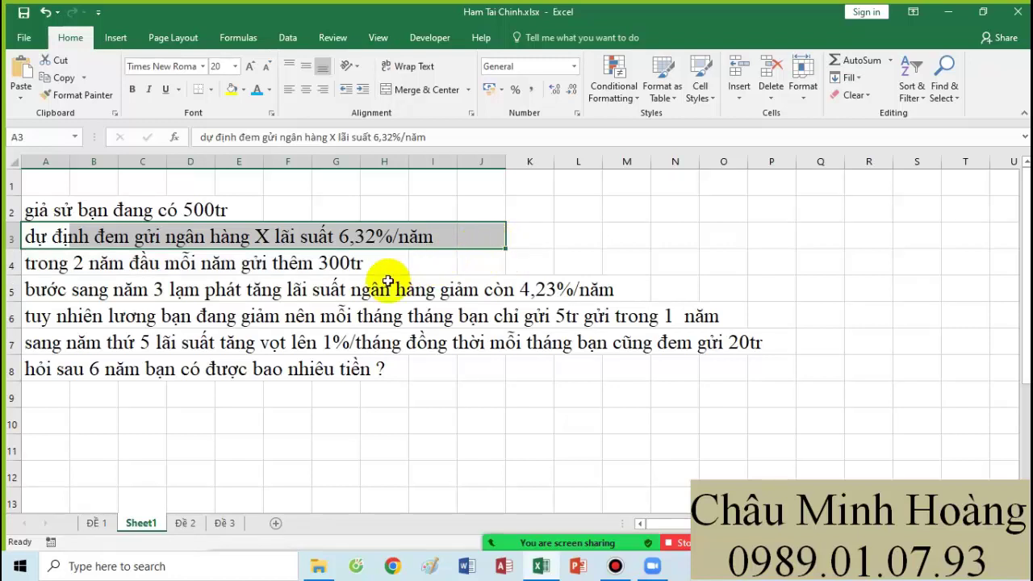
drag(70, 263, 345, 238)
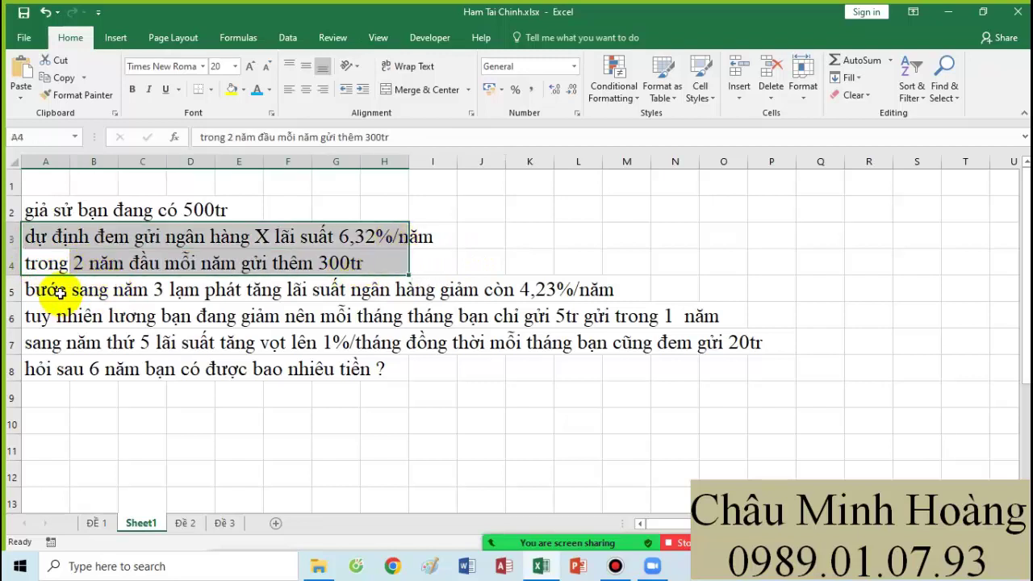
drag(100, 293, 609, 297)
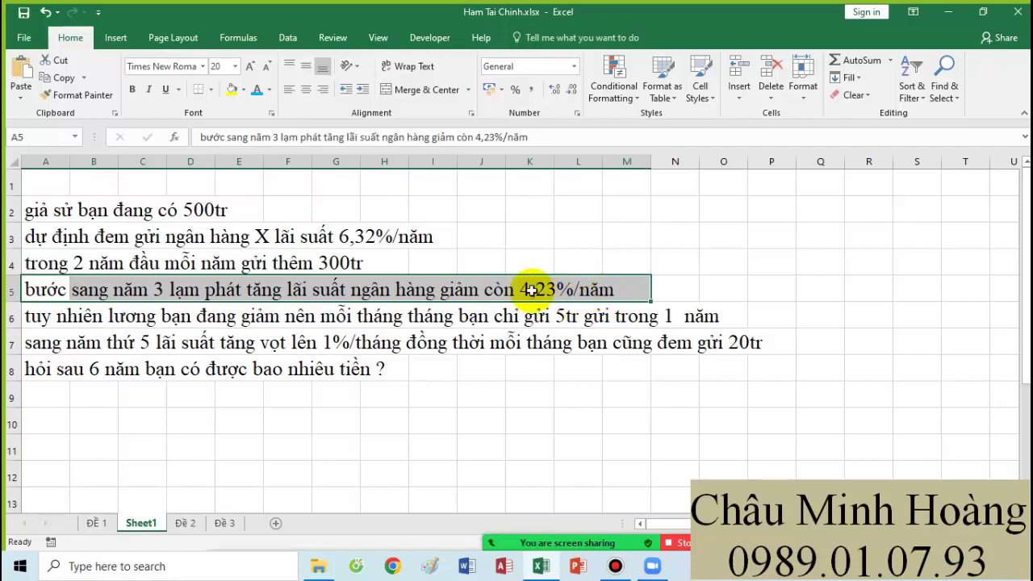
drag(41, 320, 711, 320)
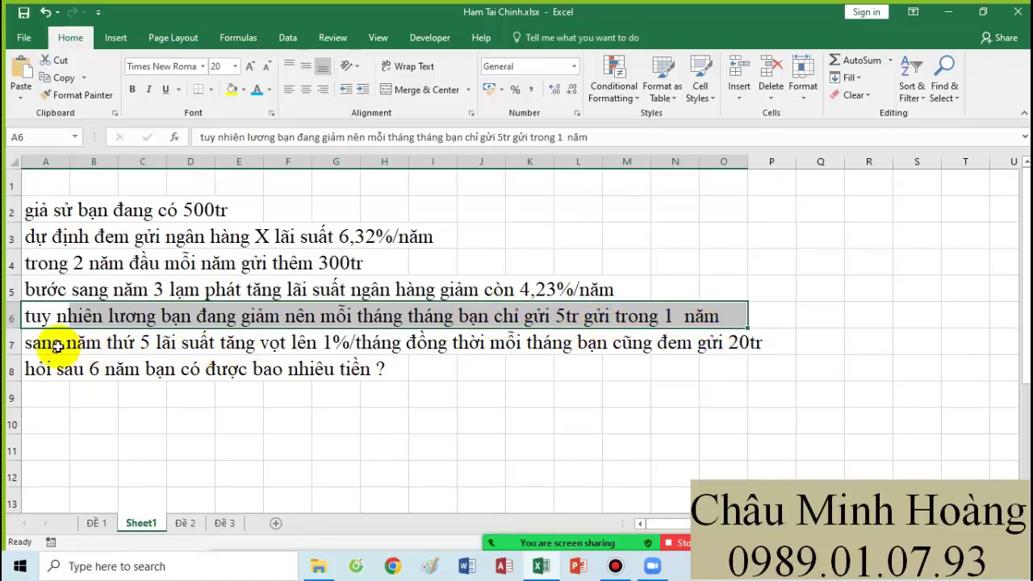
Enter the note "lưu ý số tiền gửi được gộp vào tiền vốn" in A9, below the closing question
drag(44, 344, 756, 344)
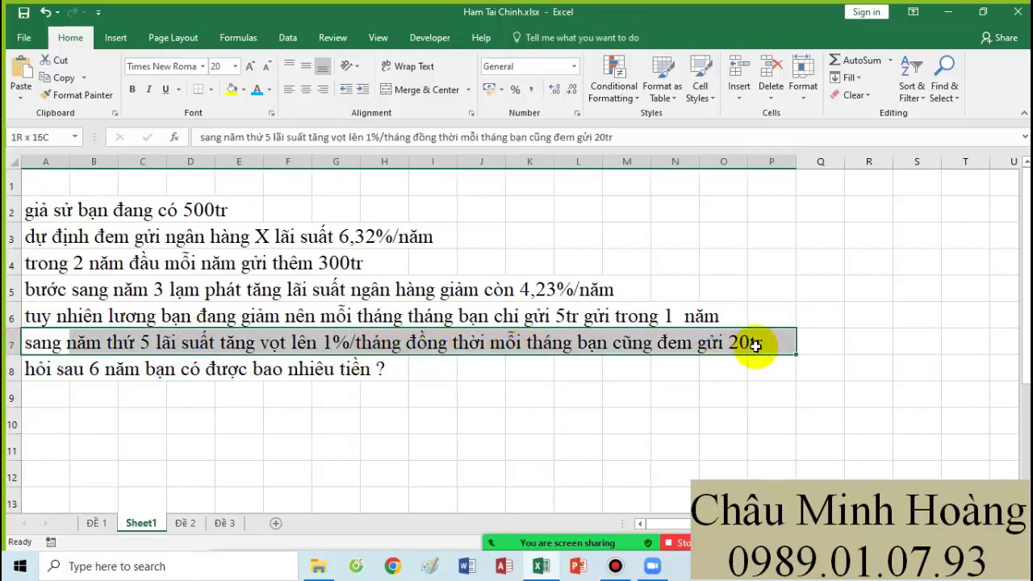
drag(756, 344, 755, 345)
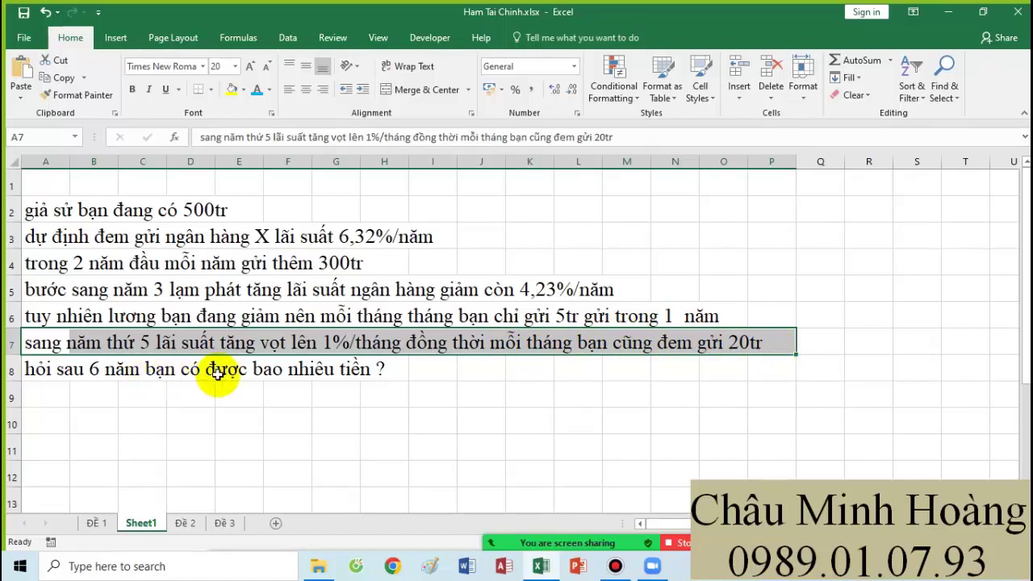
click(49, 390)
text(lu)
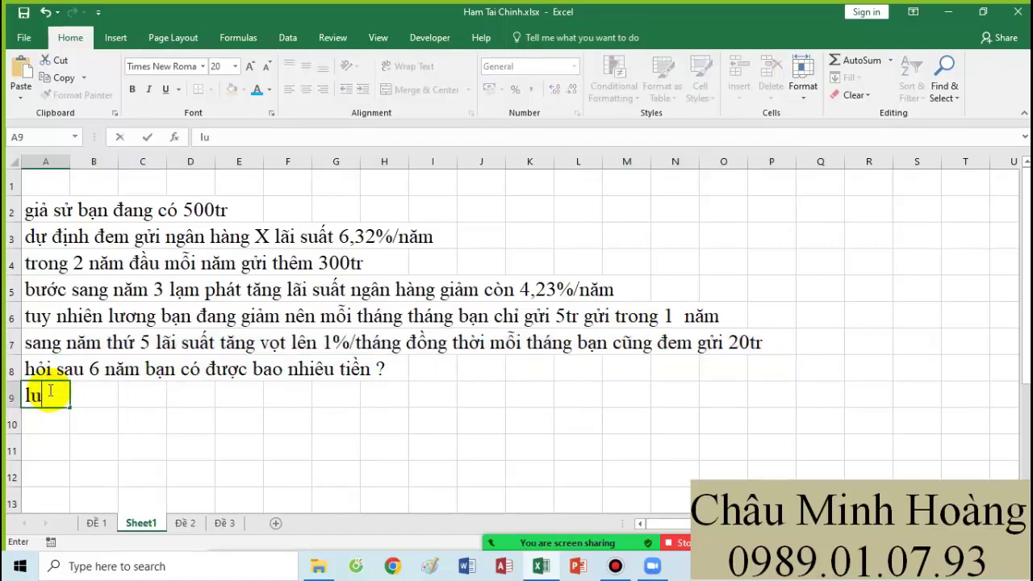
text(u ý số tiền gửi được)
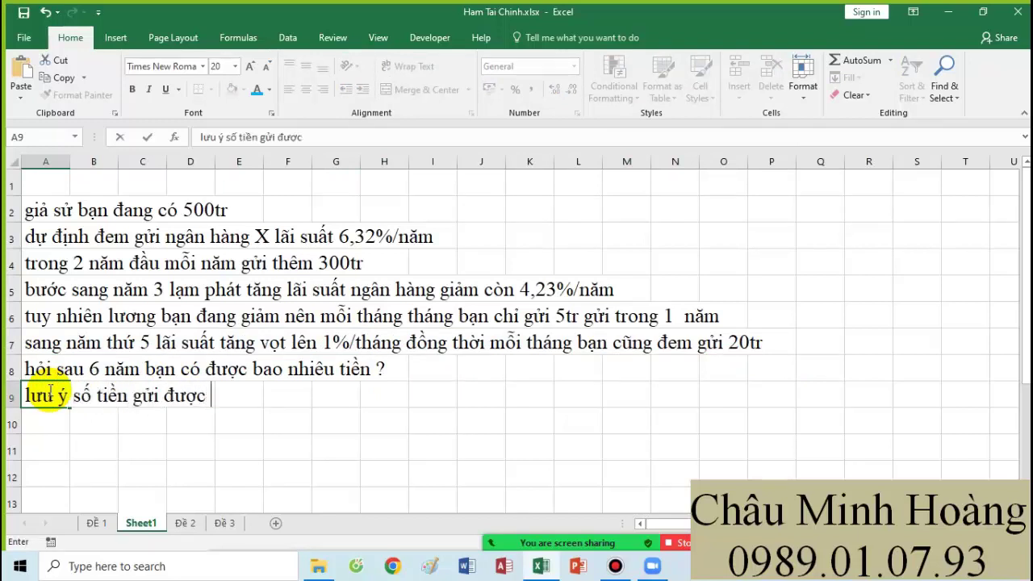
text(h)
key(BackSpace)
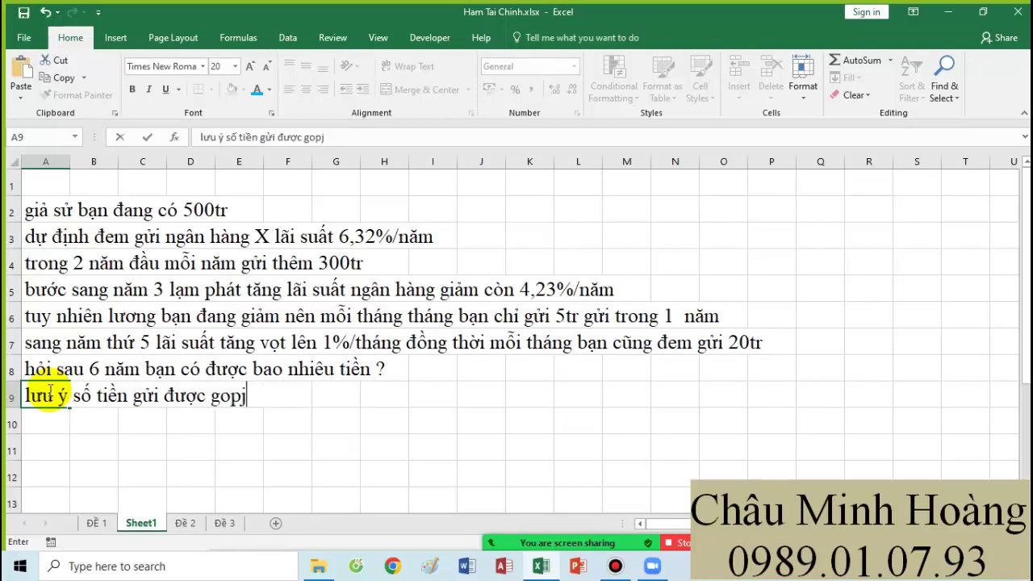
text(j v)
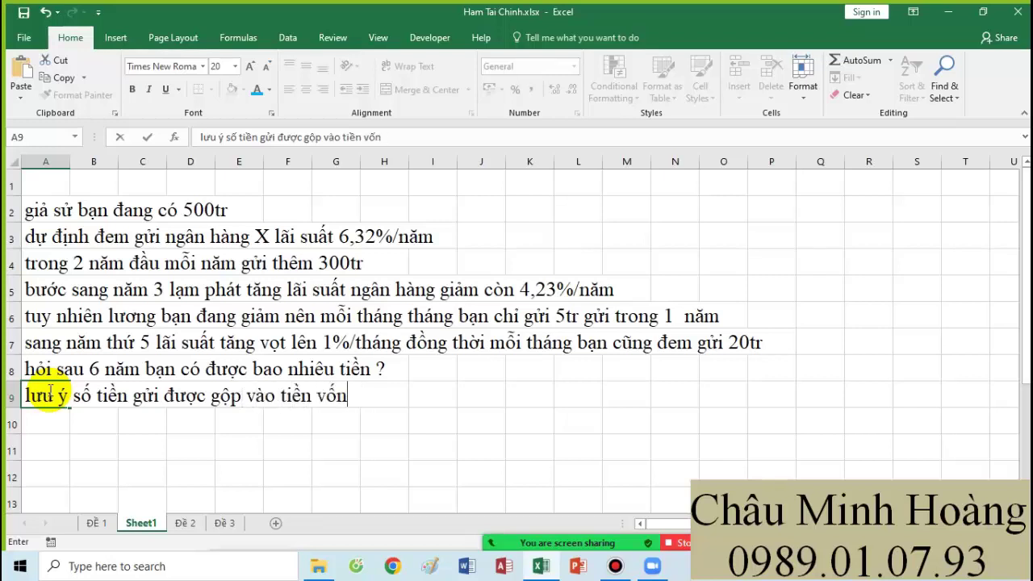
key(Return)
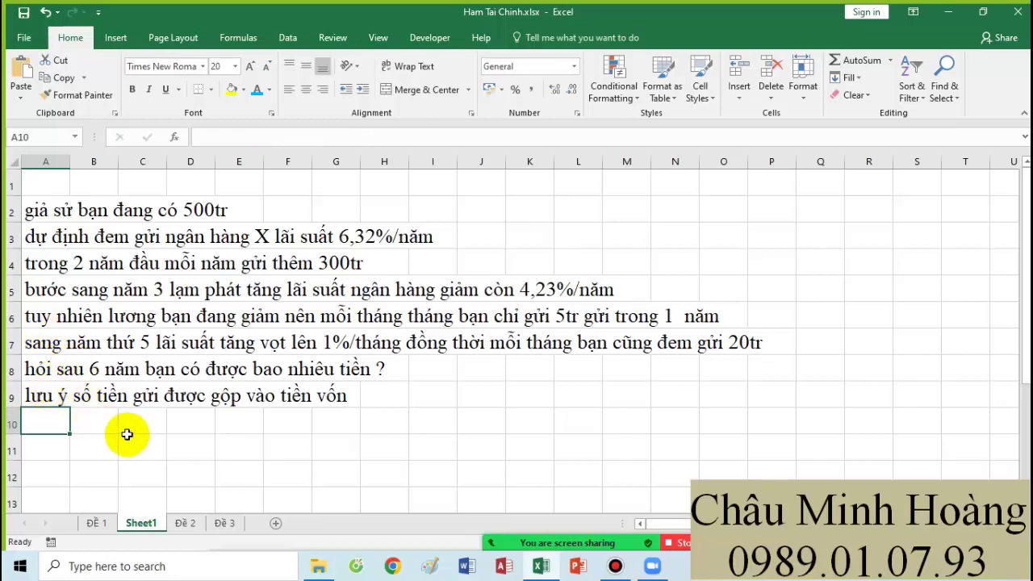
Enter the time limit "5 phút để hoàn thành" in C10
click(149, 422)
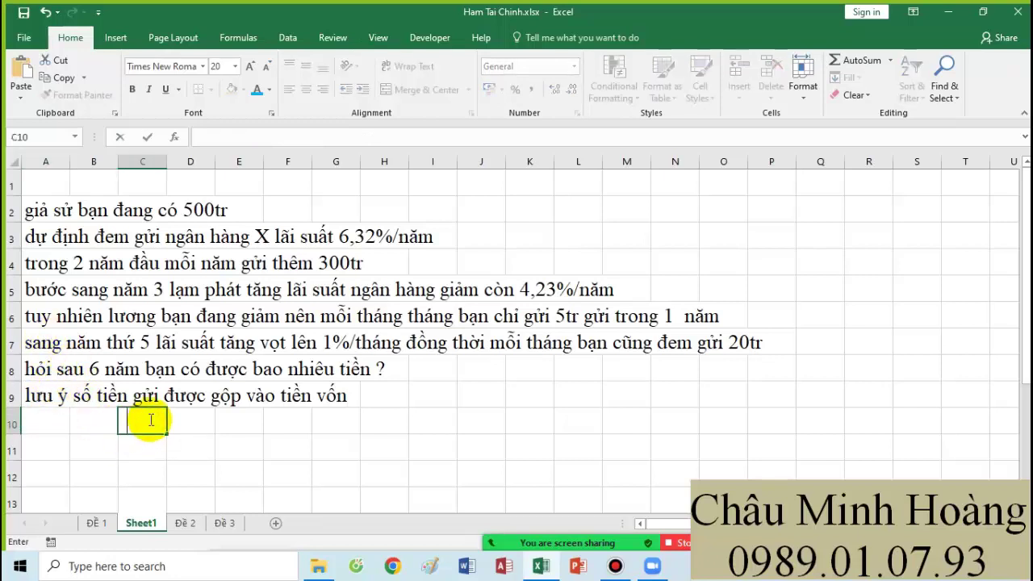
text(phút để hoàn thành)
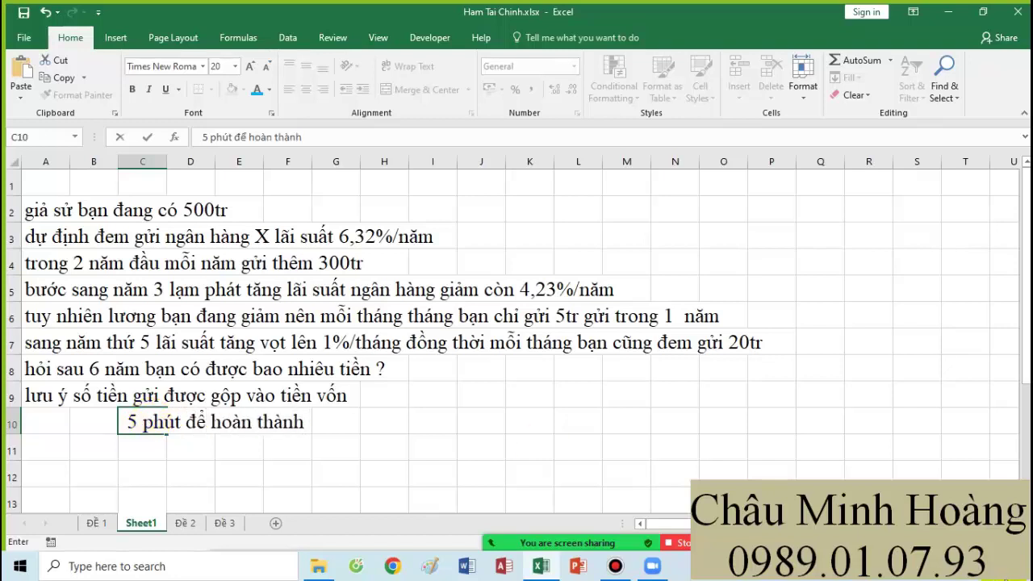
click(327, 445)
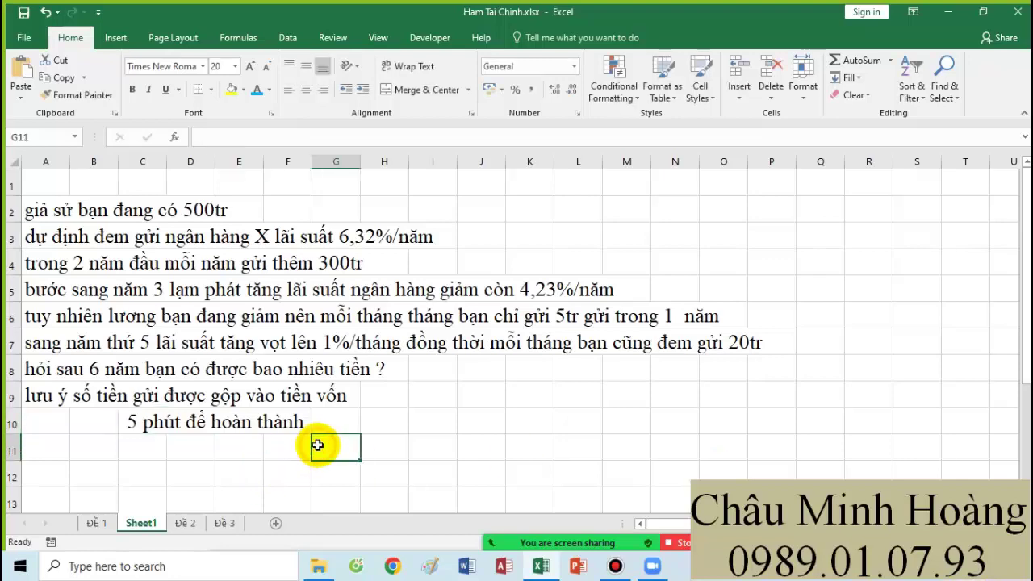
Examine the submitted answers listed beside the names in A12:B15
click(616, 566)
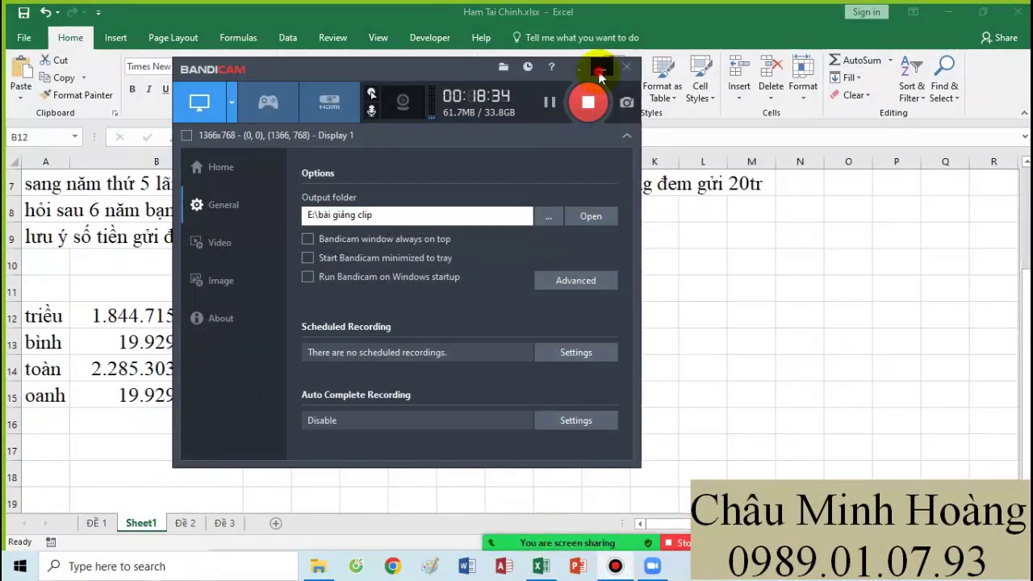
click(600, 71)
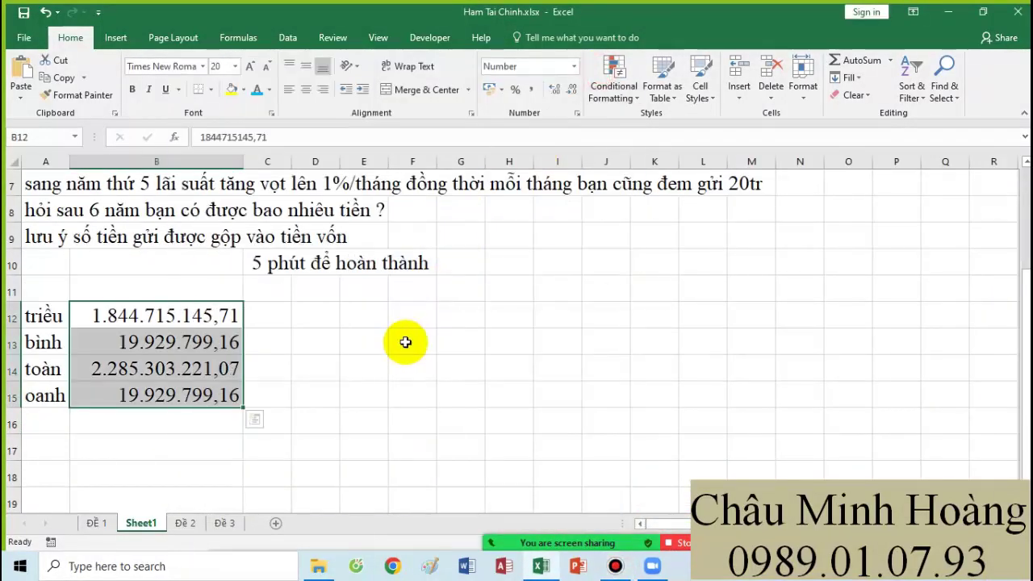
click(403, 342)
drag(64, 319, 149, 387)
click(343, 369)
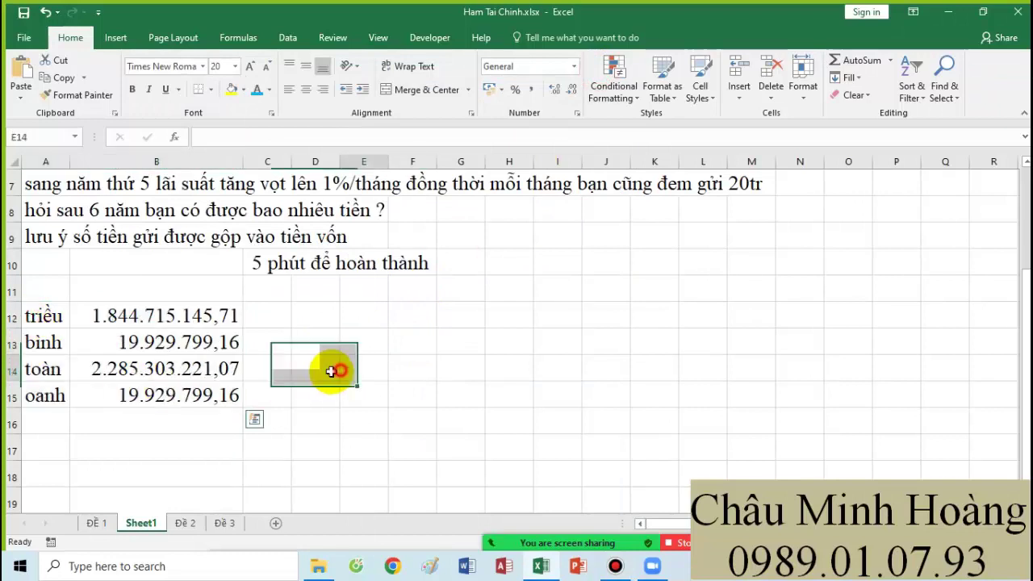
drag(41, 315, 160, 385)
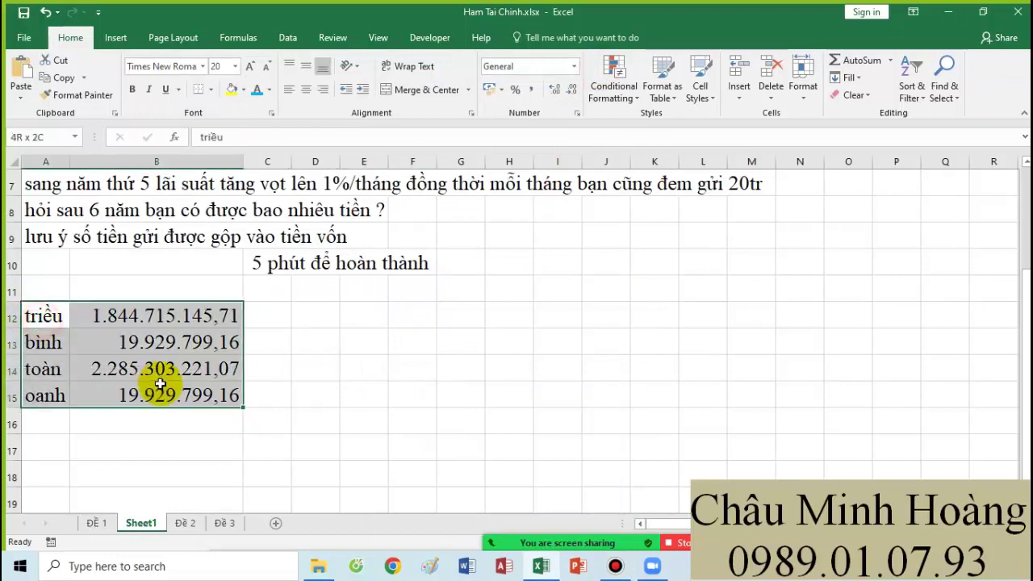
click(329, 369)
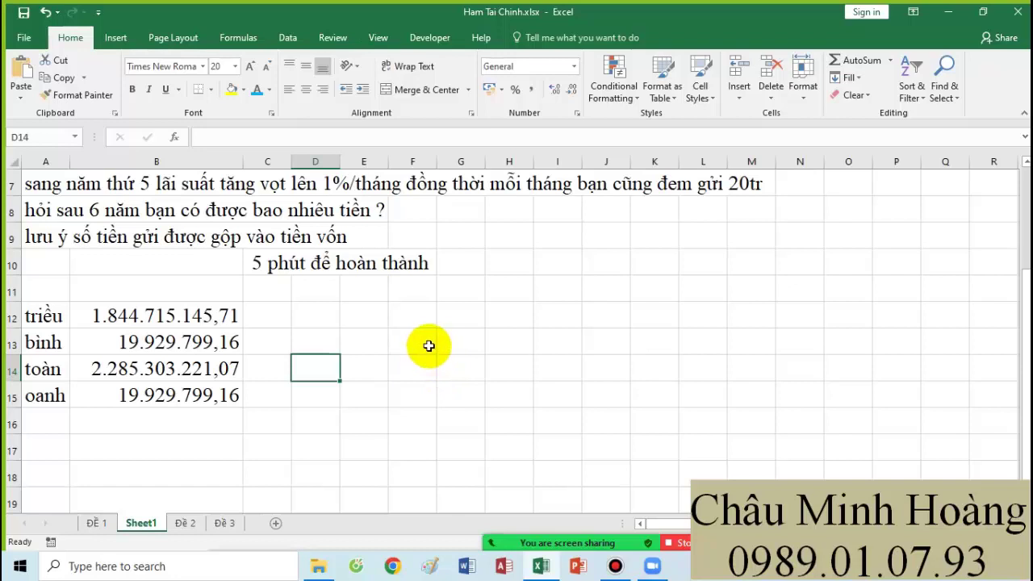
Format the empty range A16:M28 in Times New Roman at size 20
scroll(428, 345, down, 2)
drag(55, 267, 758, 481)
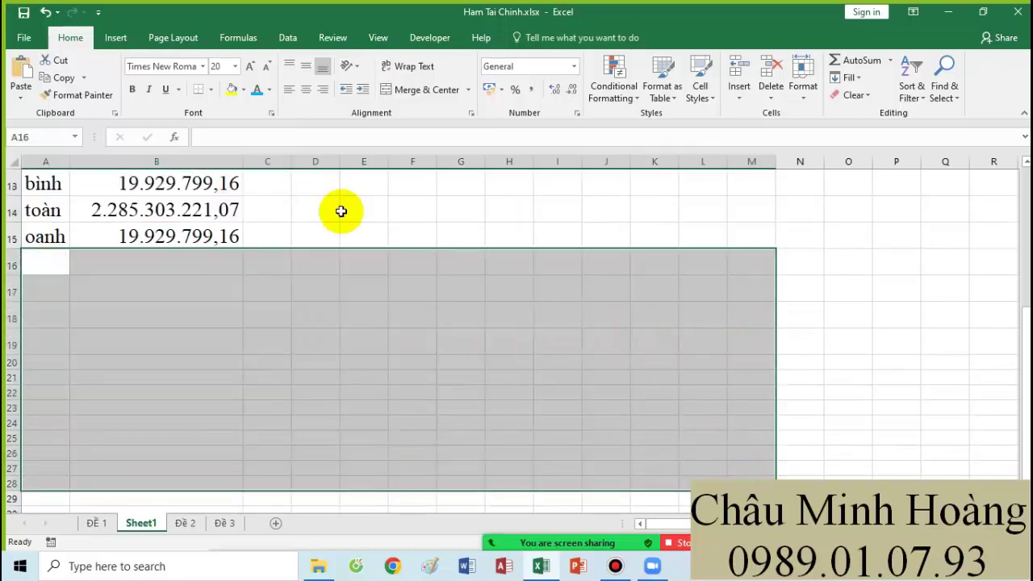
click(185, 71)
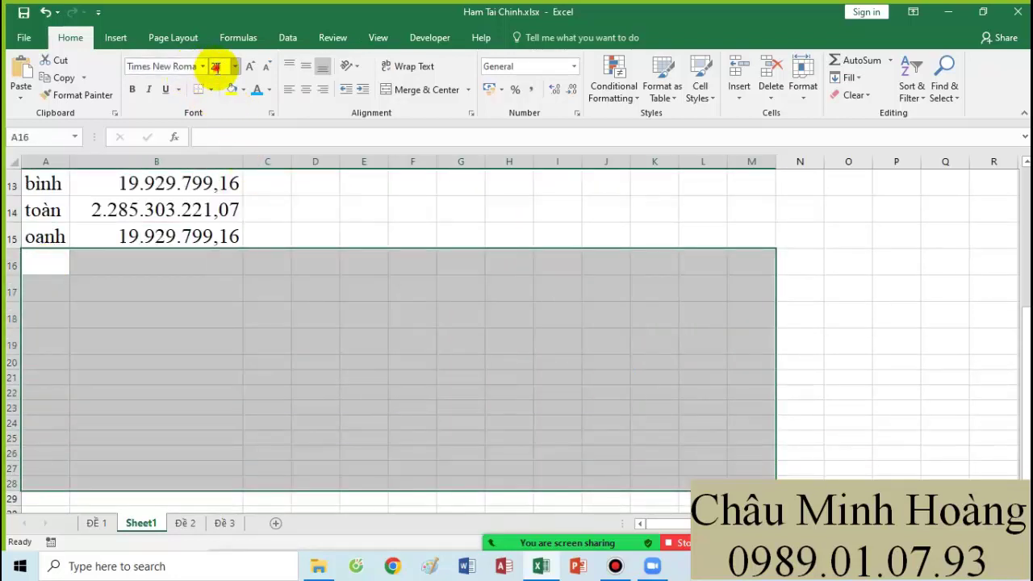
click(347, 286)
Reread the first-stage conditions in A3 and A4, and enter the label "gd1" in A17
scroll(347, 335, up, 4)
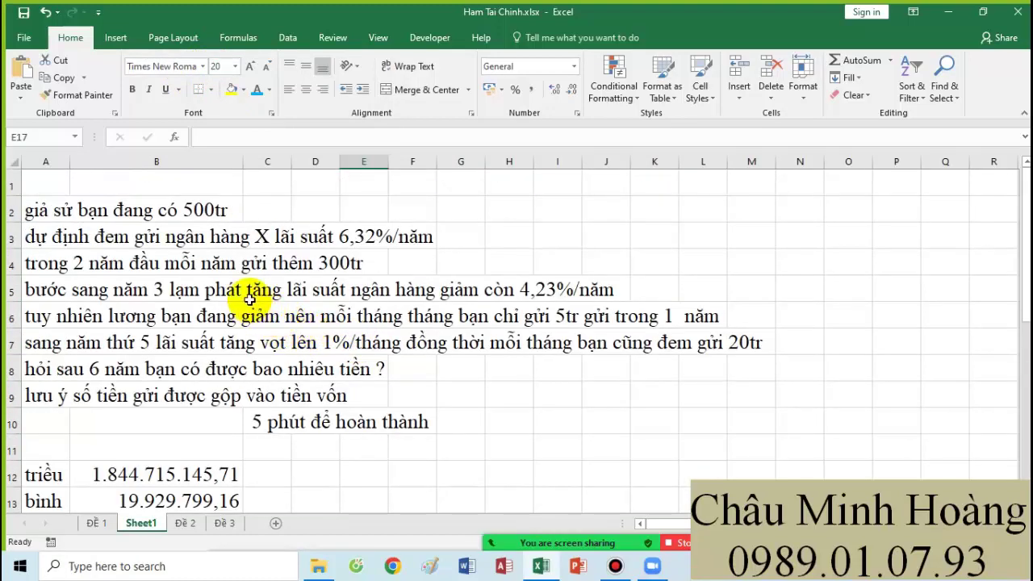
drag(54, 239, 430, 261)
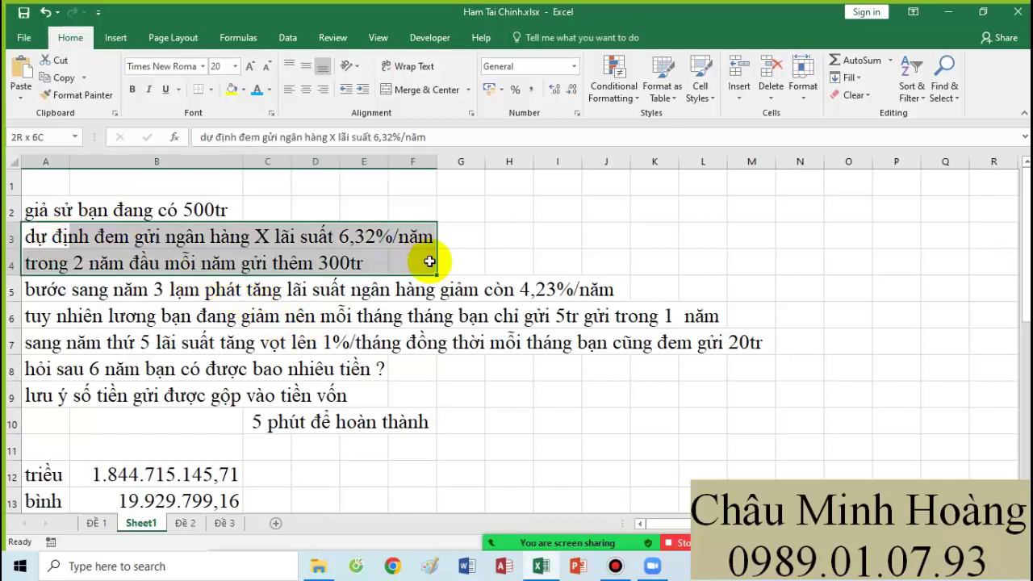
scroll(358, 364, down, 4)
click(53, 293)
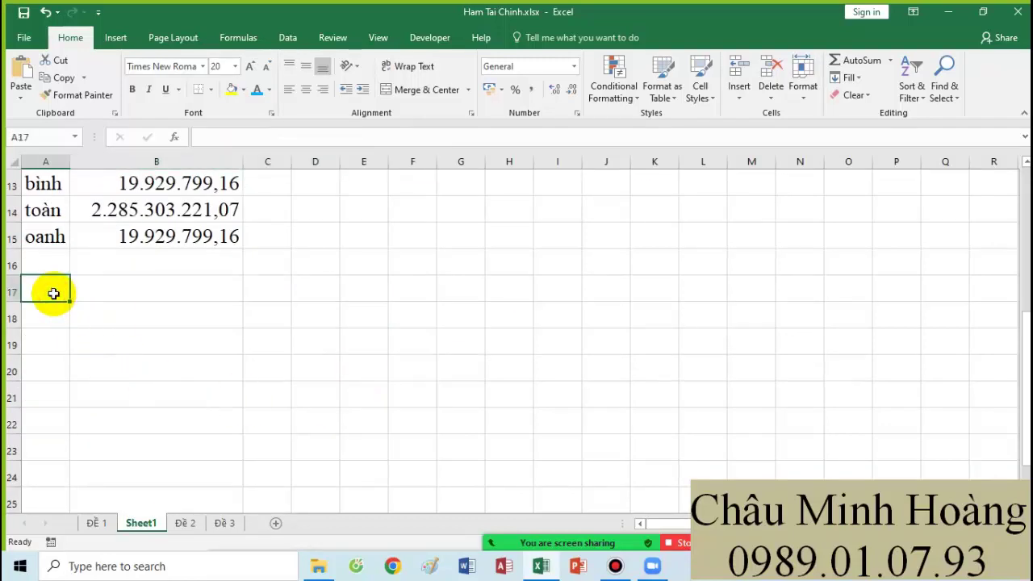
text(gd1)
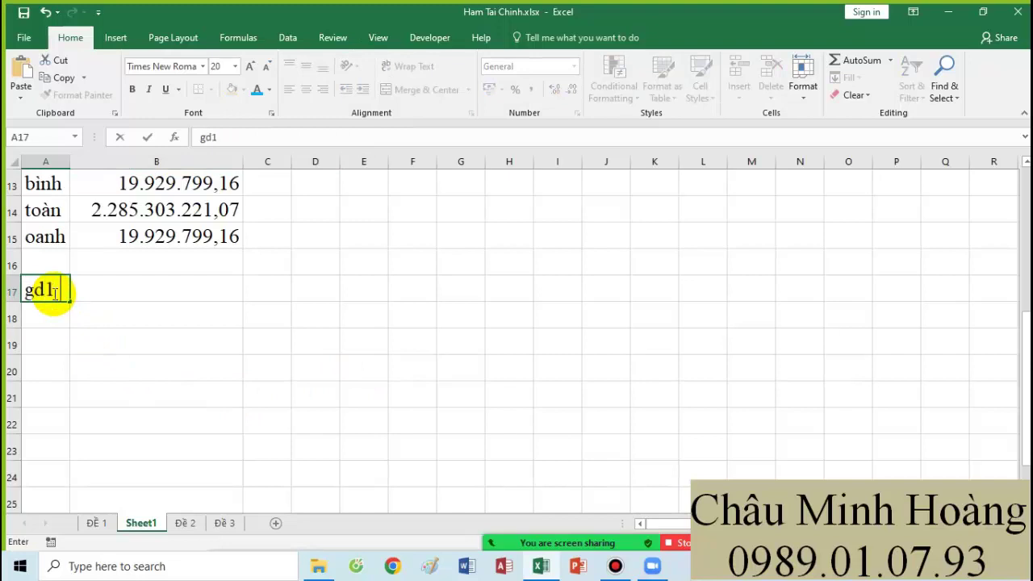
key(Tab)
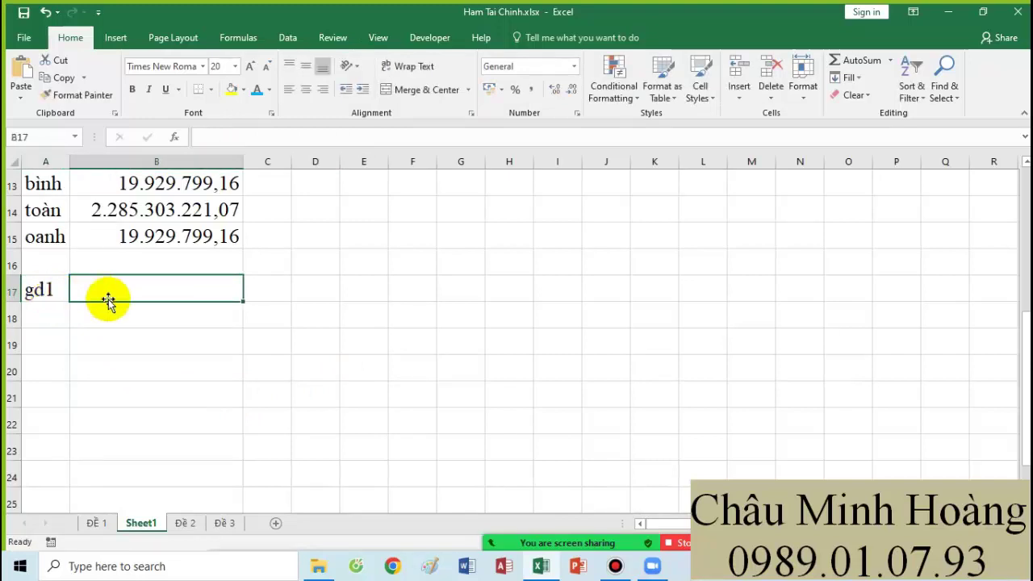
Begin the first-stage formula in B17 with FV nested inside ABS, using 6,32%/12 as the rate
text(=abs(f)
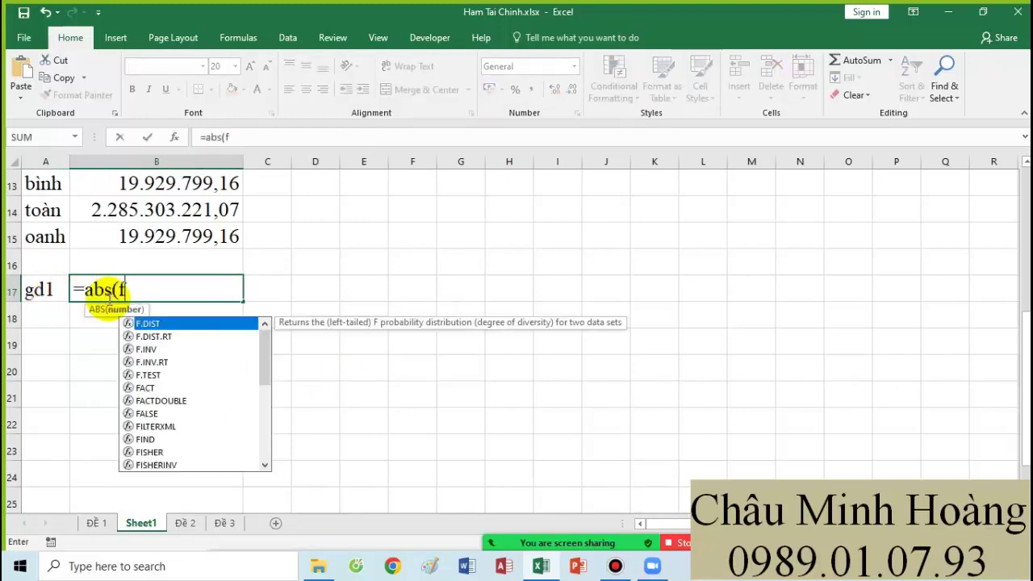
text(v()
scroll(240, 334, up, 4)
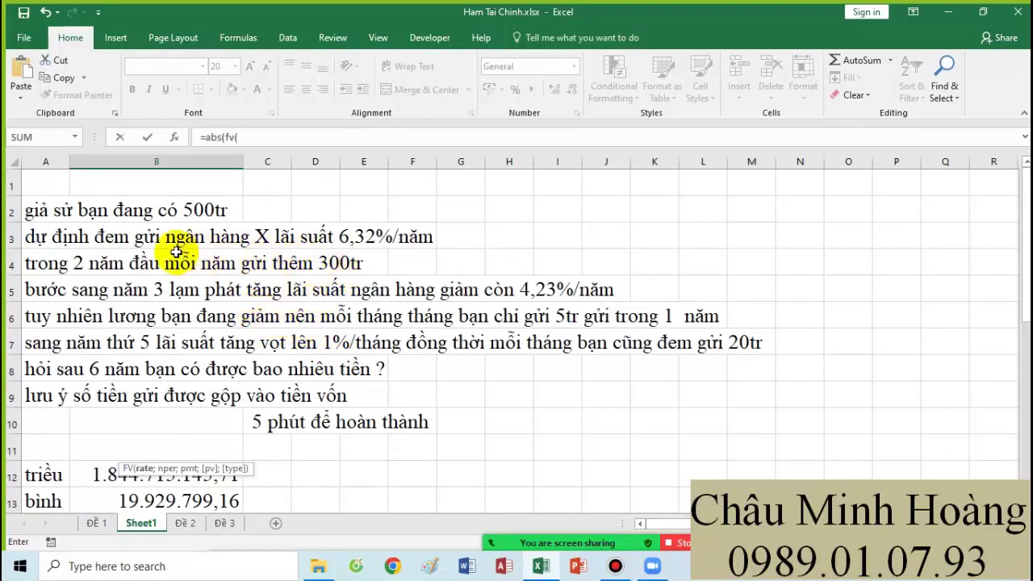
scroll(436, 274, down, 5)
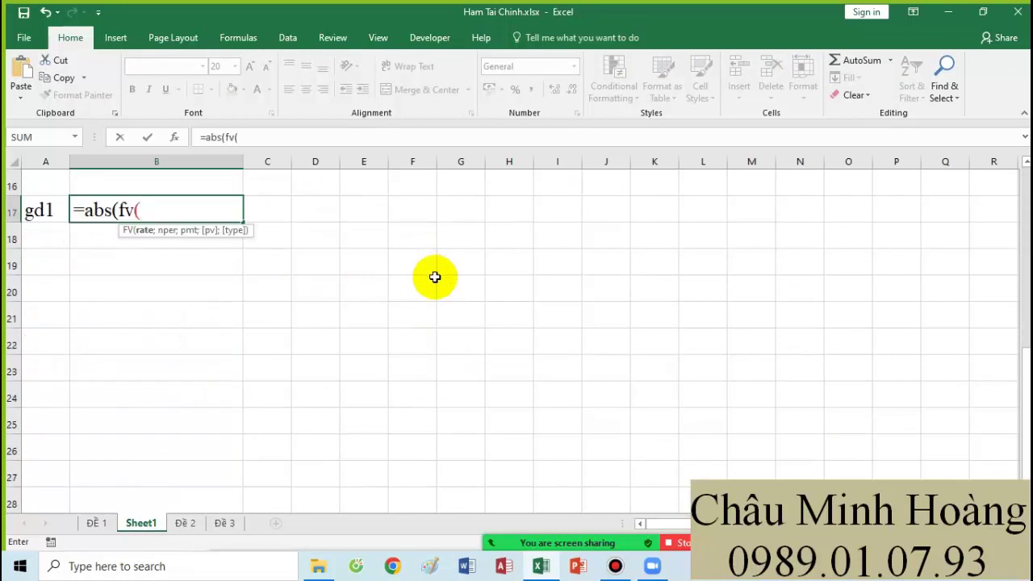
text(6,4)
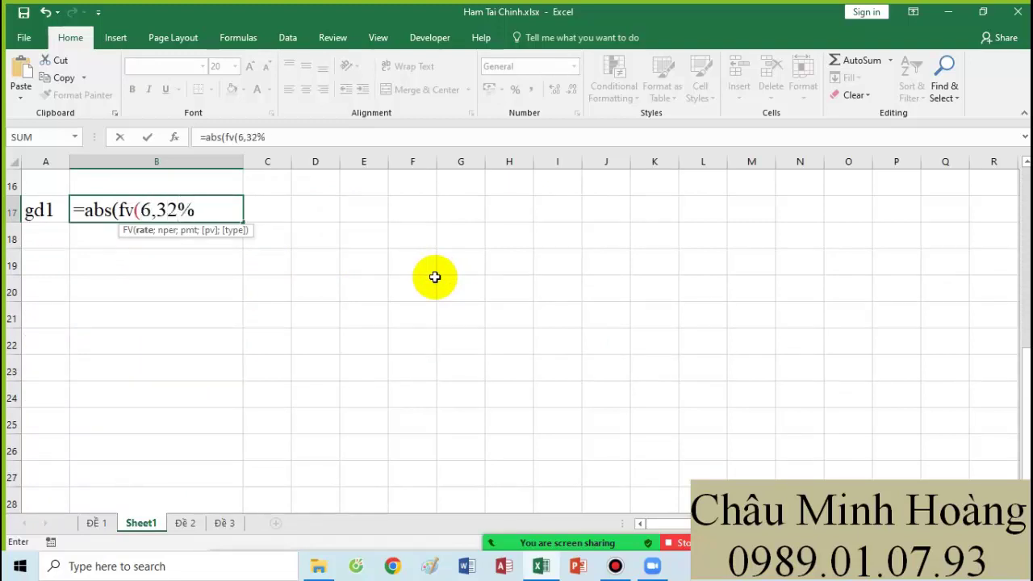
Continue the B17 formula with 24 periods and a payment of 300000000/12, checking the problem conditions above
scroll(432, 303, up, 5)
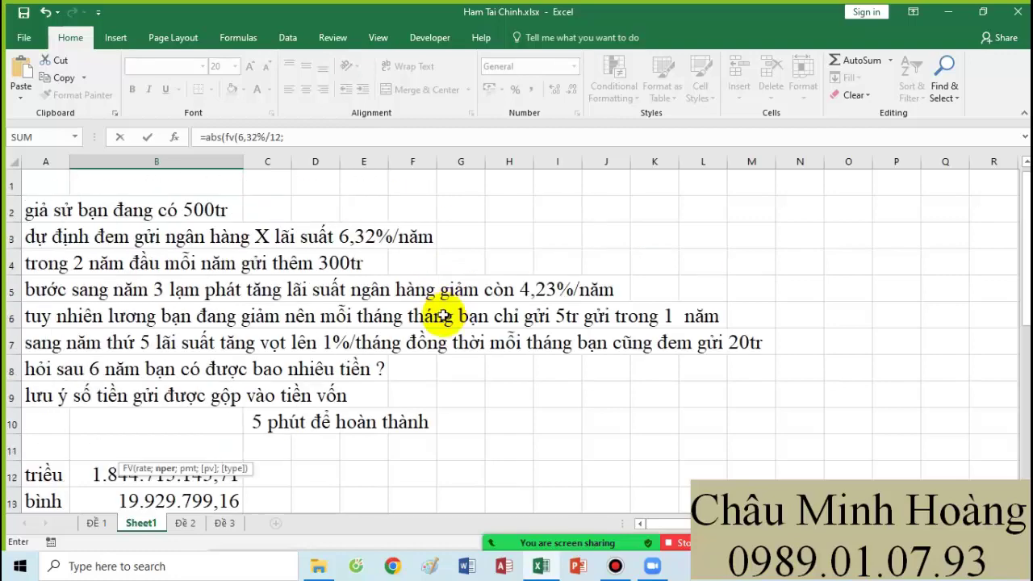
scroll(396, 331, down, 3)
scroll(392, 362, up, 3)
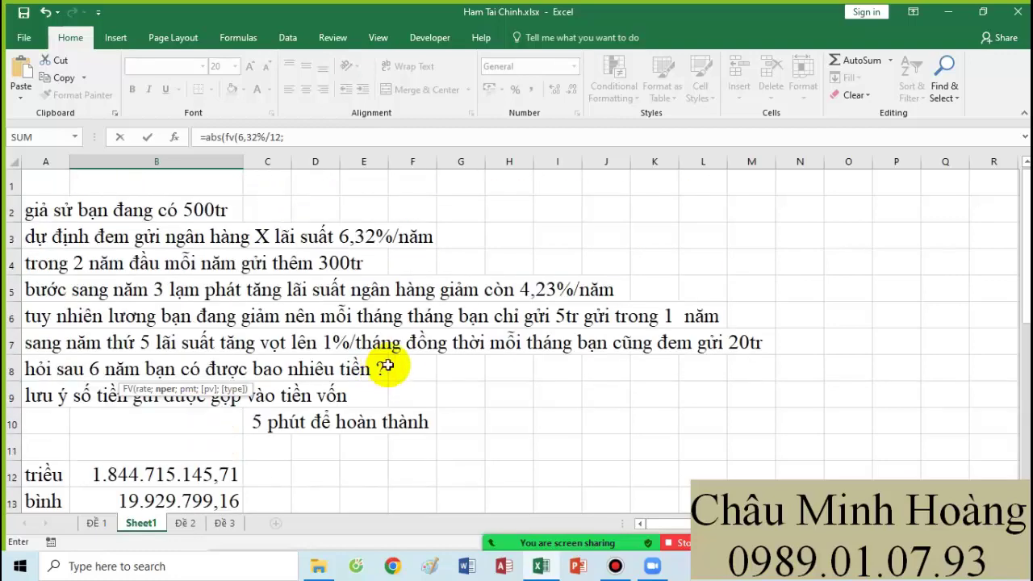
scroll(343, 235, down, 3)
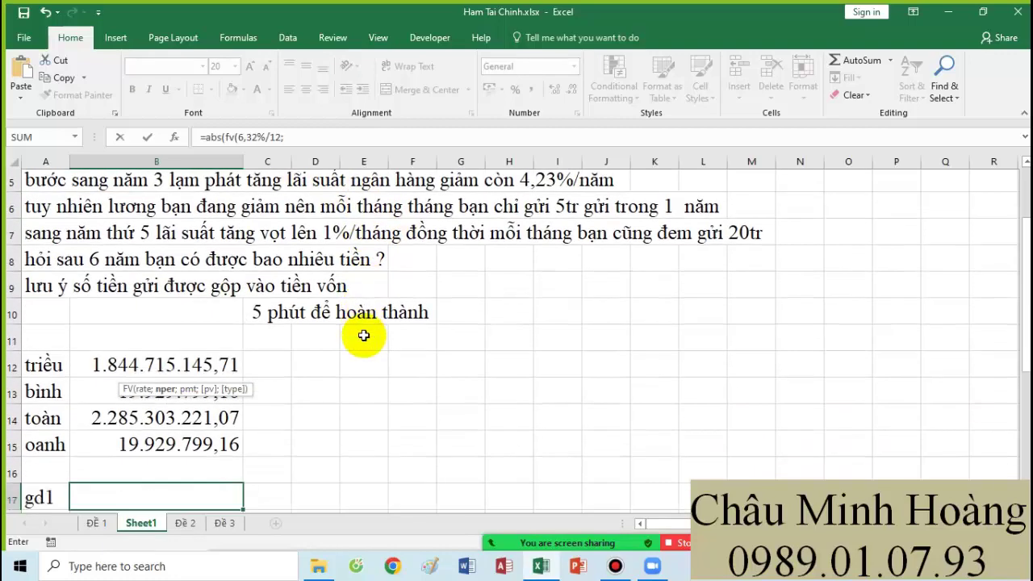
text(24;)
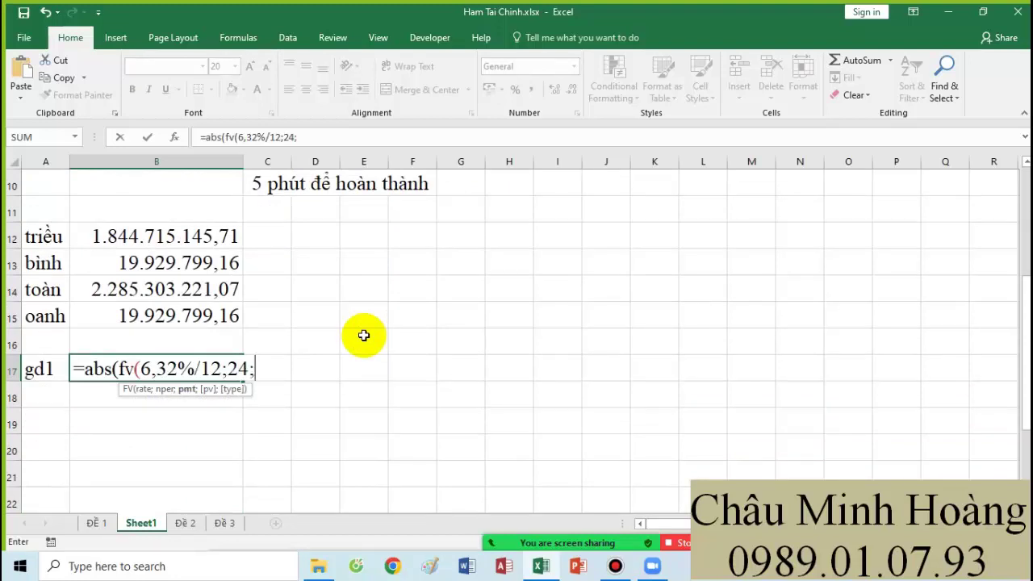
scroll(377, 385, up, 3)
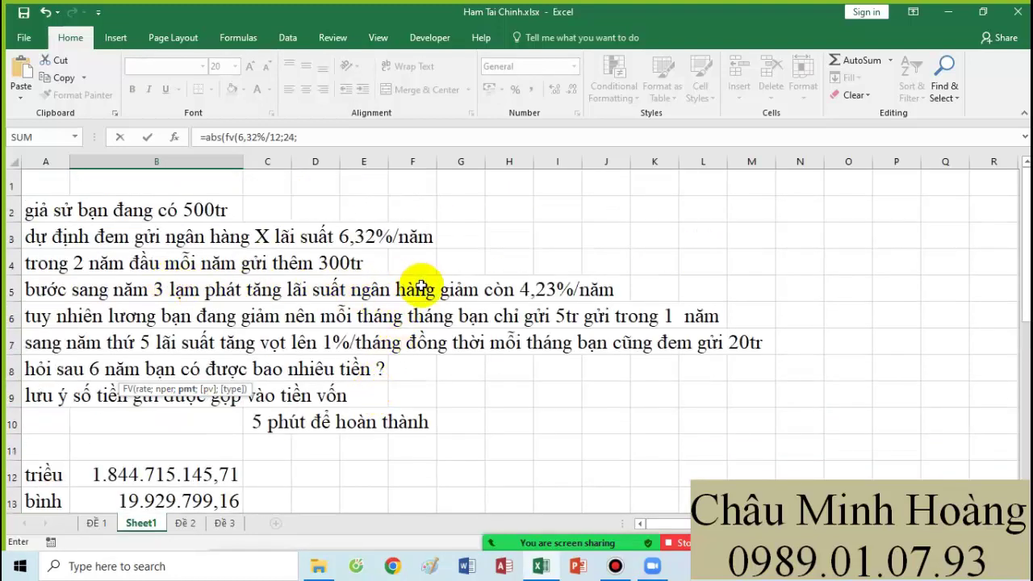
scroll(406, 335, down, 4)
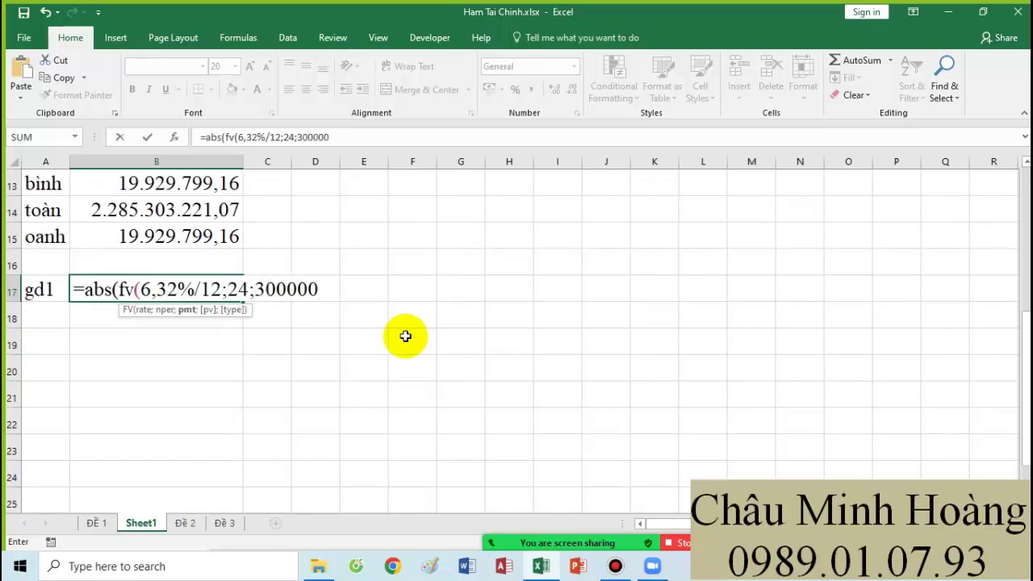
text(/12;)
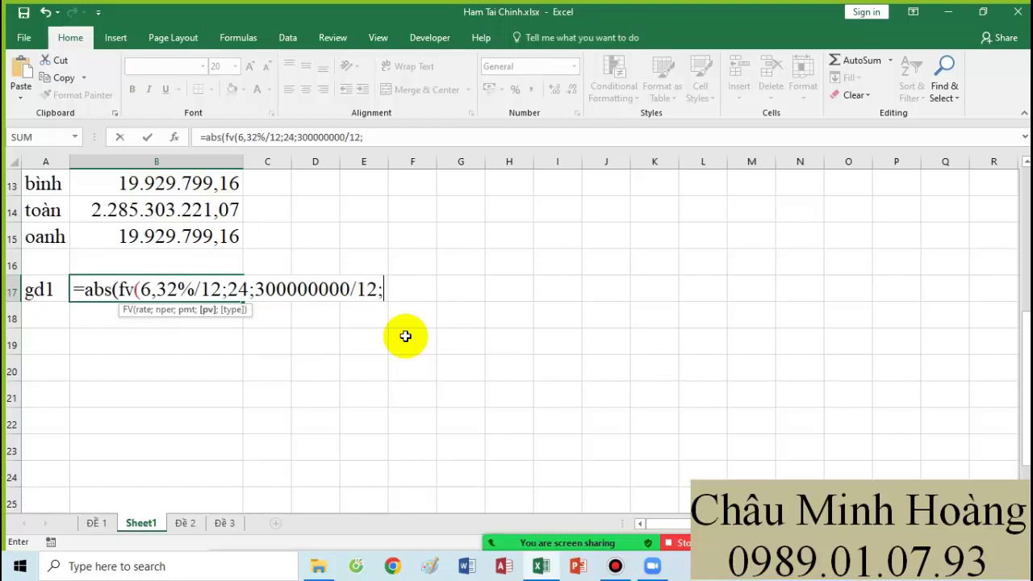
Complete the first-stage formula in B17 with a present value of 500000000 and payment type 0
scroll(429, 334, up, 4)
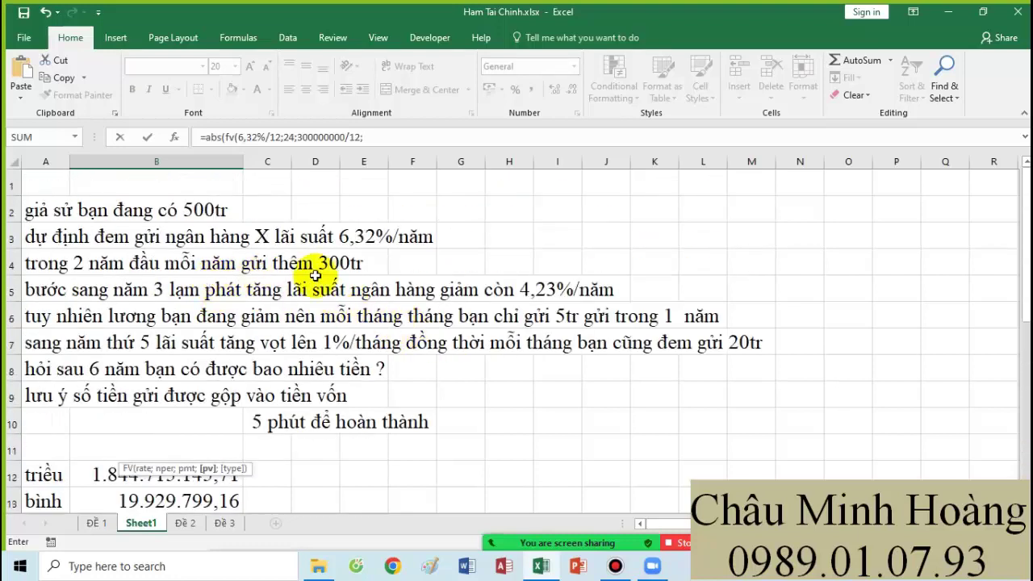
scroll(388, 290, down, 3)
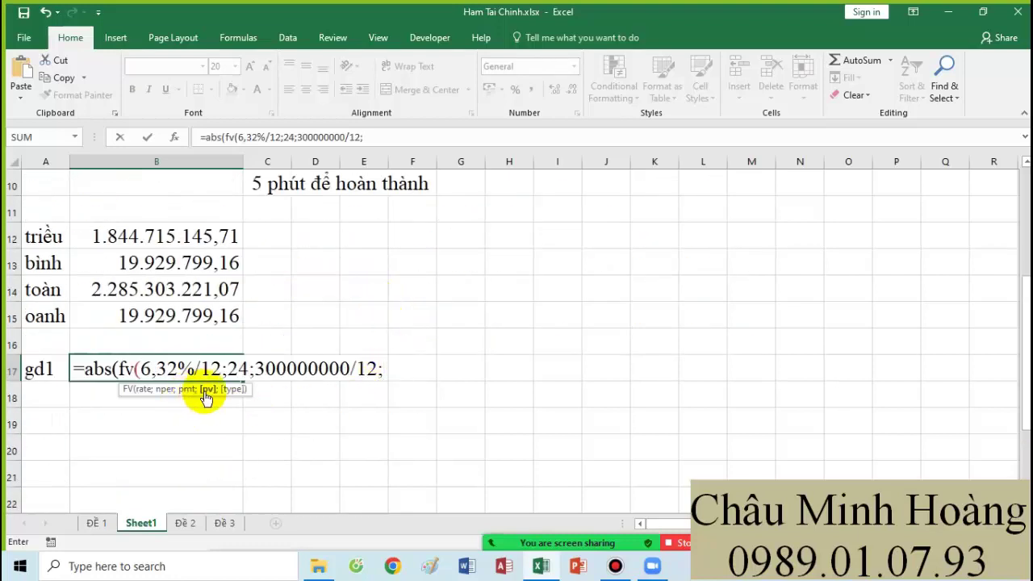
scroll(231, 323, up, 1)
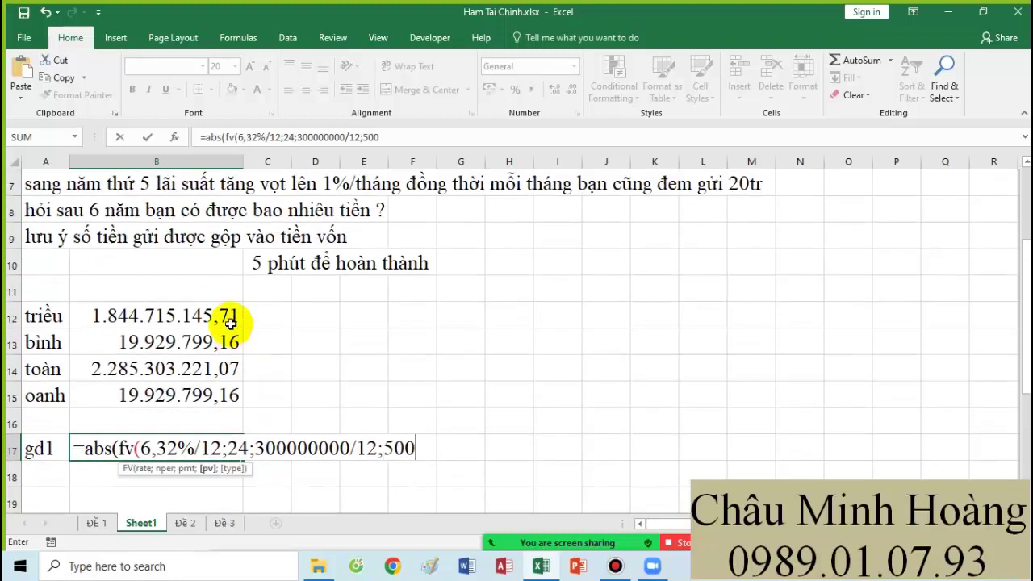
text(00000)
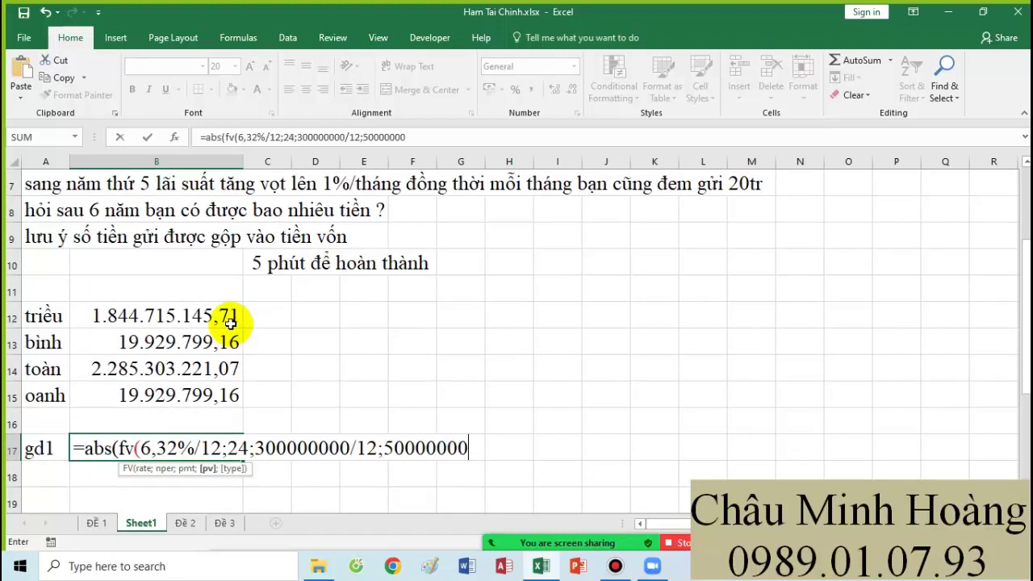
text(;)
text(0)))
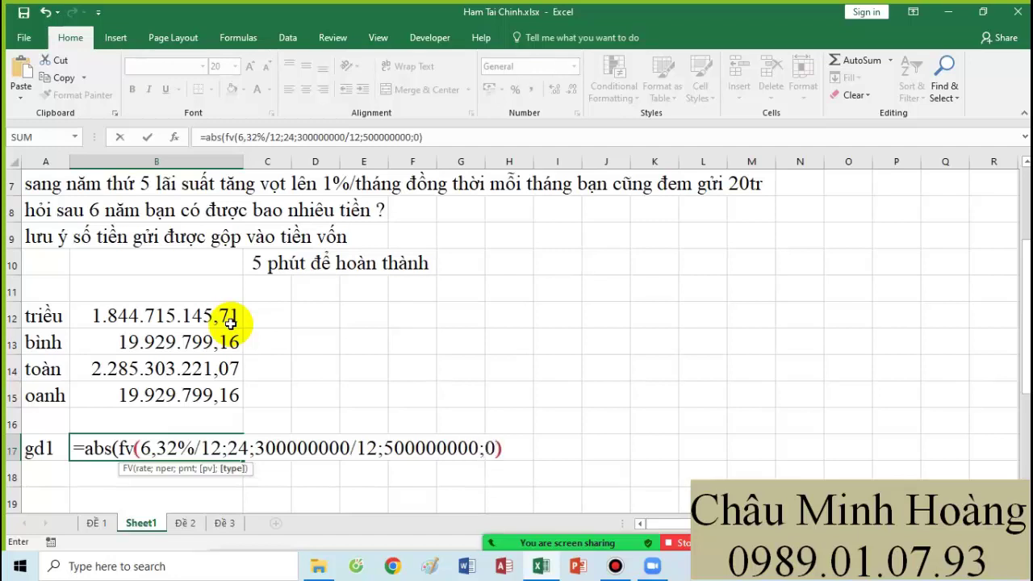
key(Return)
Format B17:B21 as Number with two decimal places and the thousands separator
scroll(266, 335, down, 1)
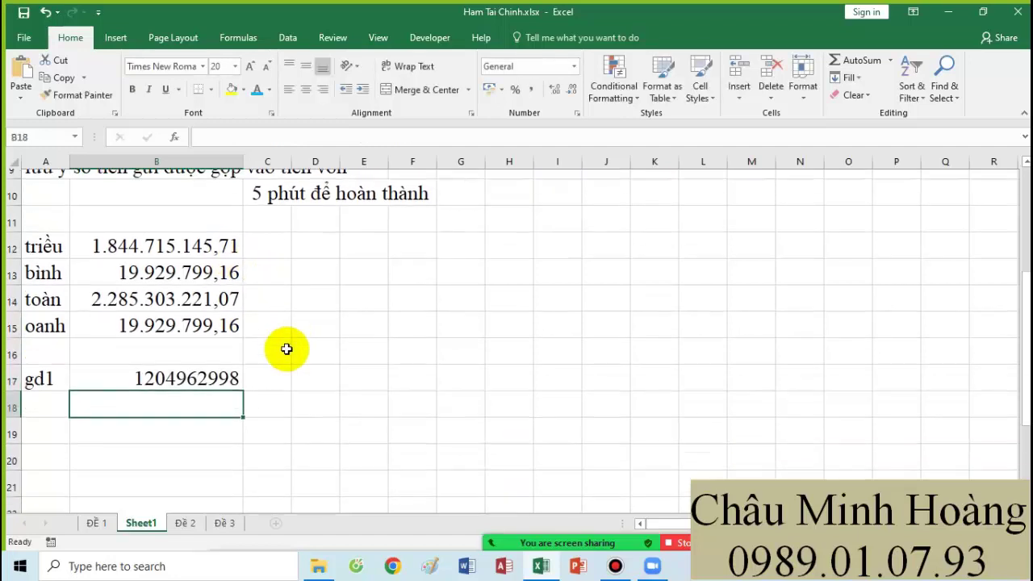
drag(110, 363, 119, 470)
right_click(121, 460)
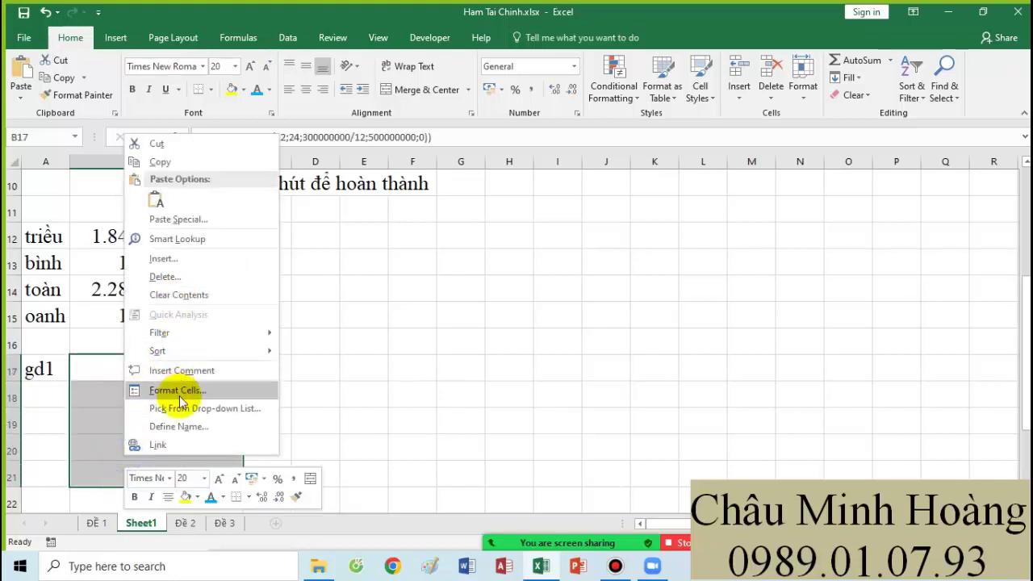
click(146, 392)
click(38, 273)
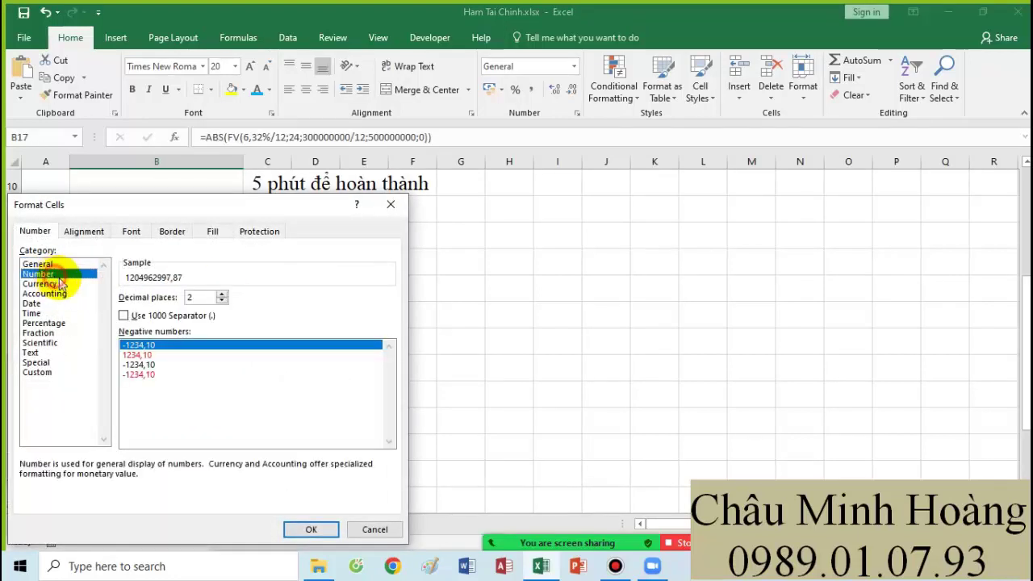
click(169, 315)
click(311, 530)
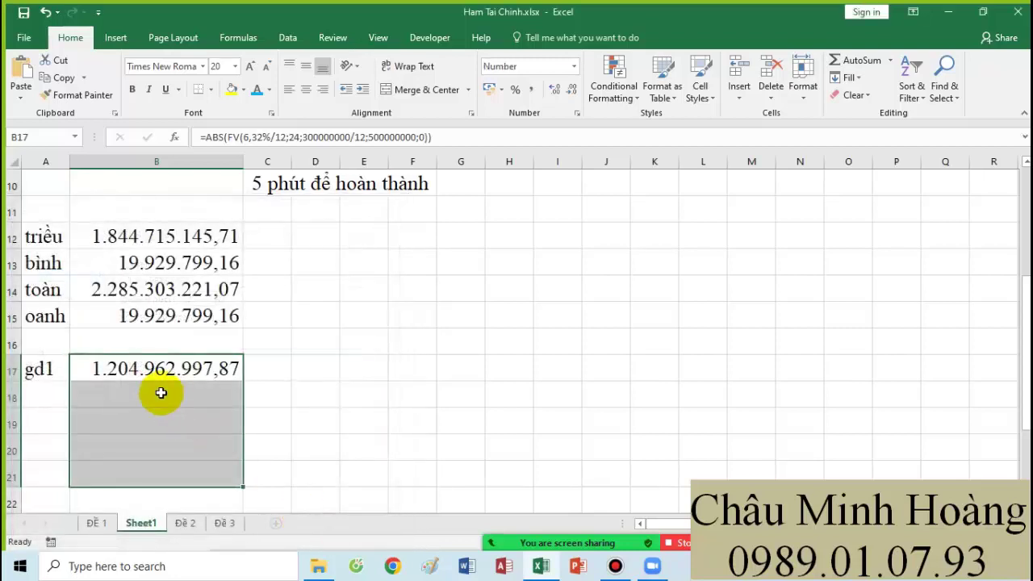
Copy the B17 formula text without its equals sign into C17 as visible text
click(132, 369)
double_click(132, 369)
drag(84, 369, 569, 375)
key(ctrl+c)
key(Return)
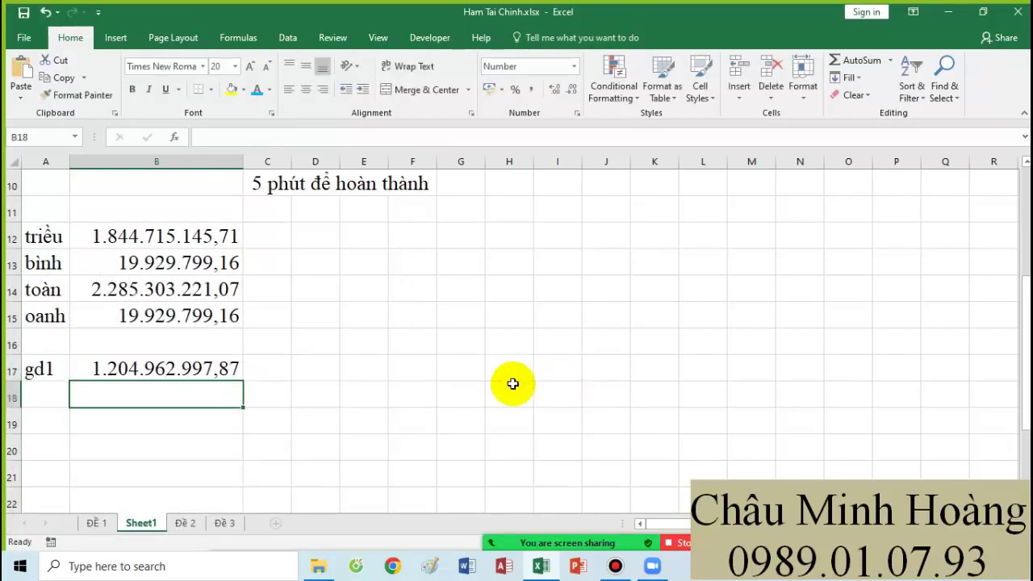
click(262, 368)
key(ctrl+v)
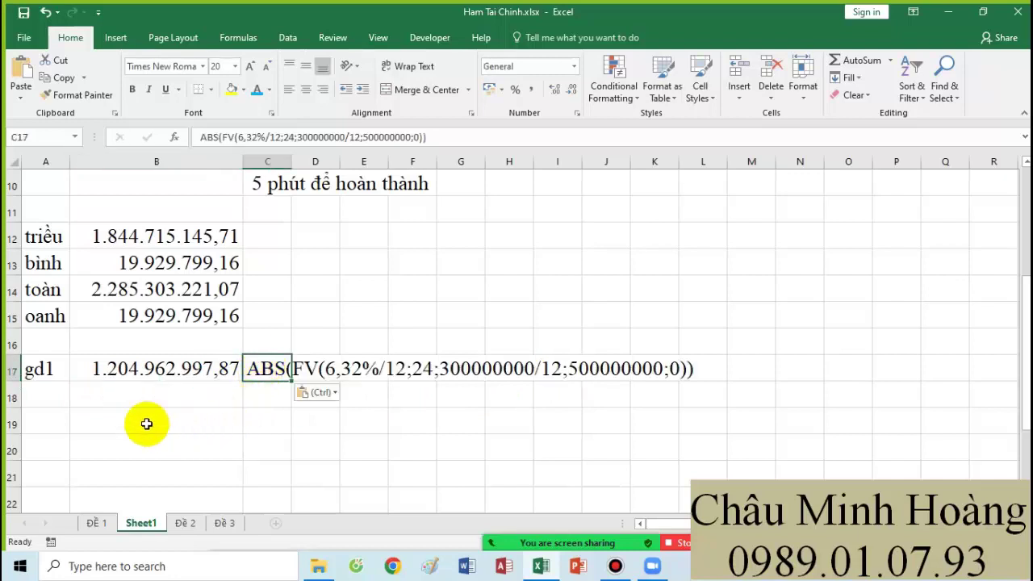
Enter the label "gd2" in A18 and reread the second-stage conditions in A5 and A6
click(37, 398)
text(gd1)
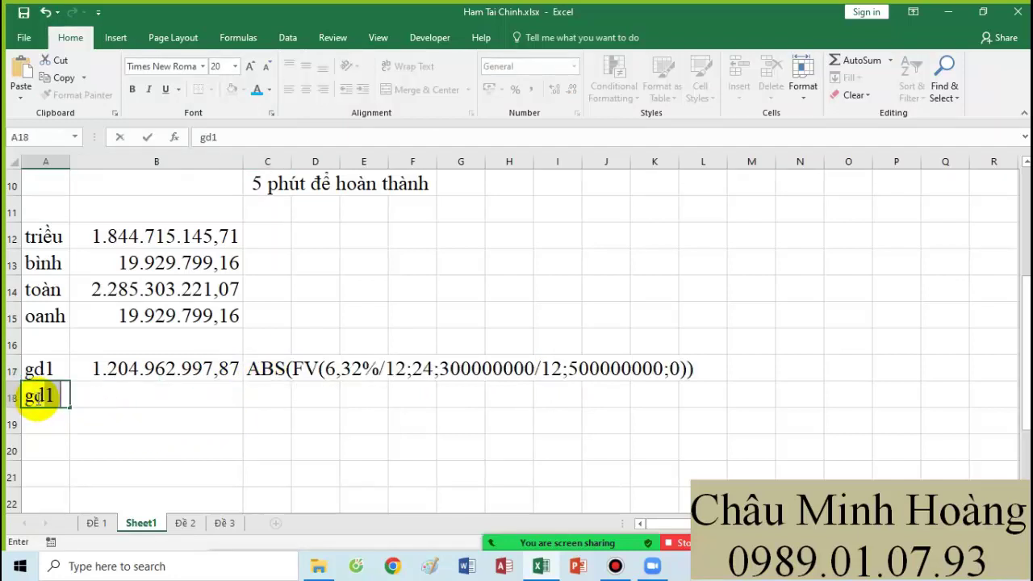
key(Return)
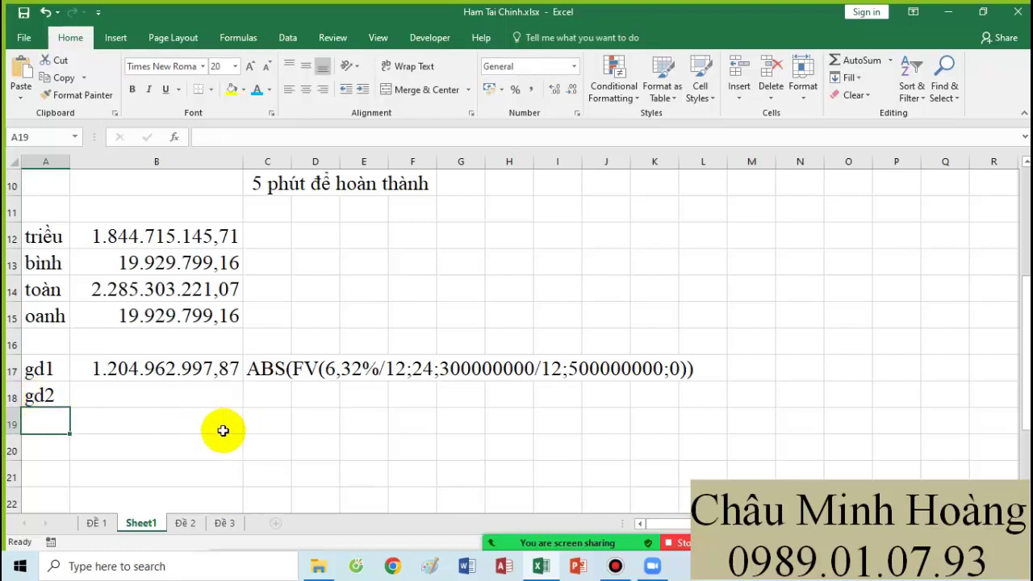
scroll(222, 431, up, 3)
drag(42, 289, 685, 310)
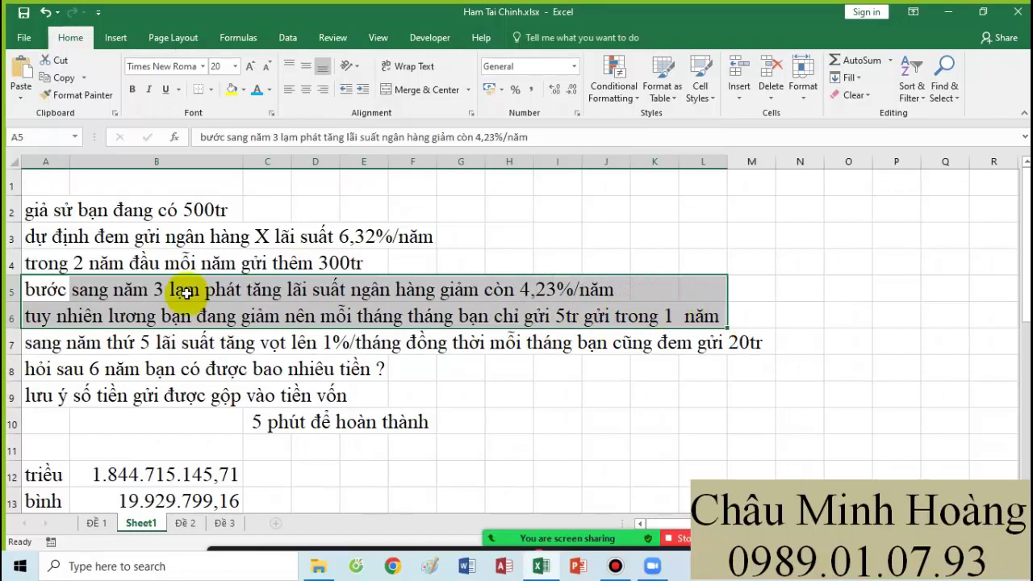
click(537, 526)
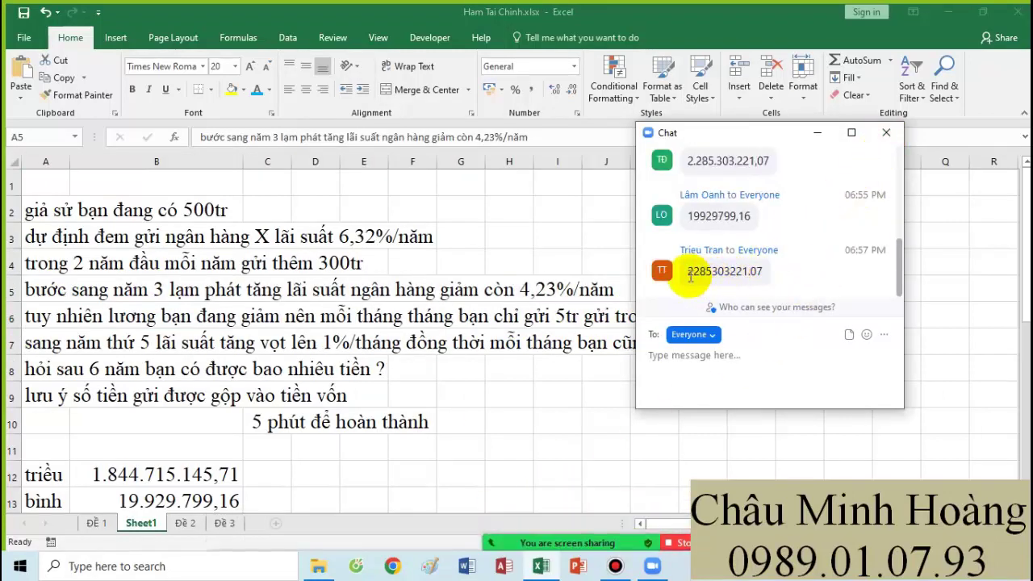
drag(688, 272, 782, 283)
key(ctrl+c)
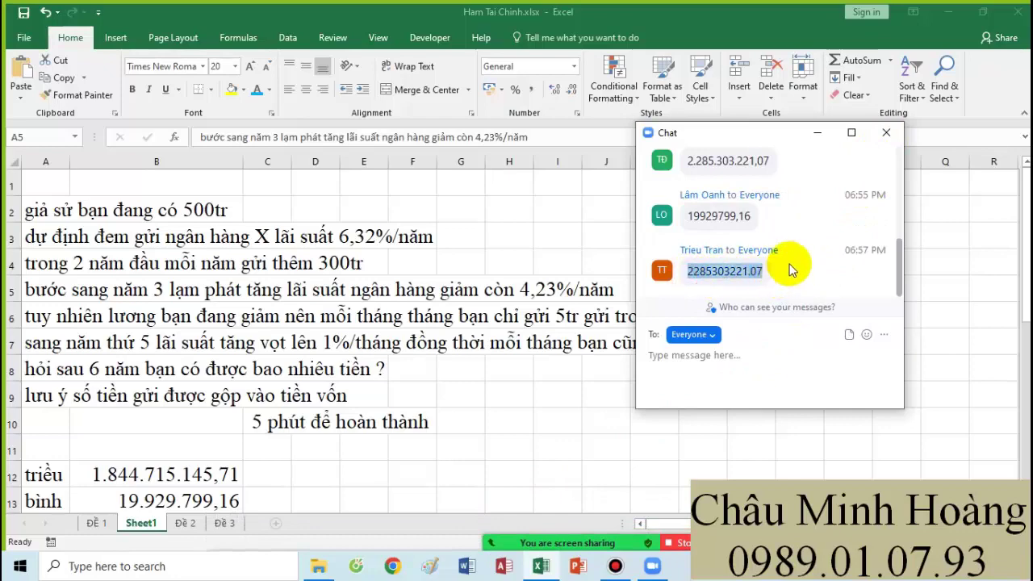
click(886, 132)
scroll(184, 428, down, 2)
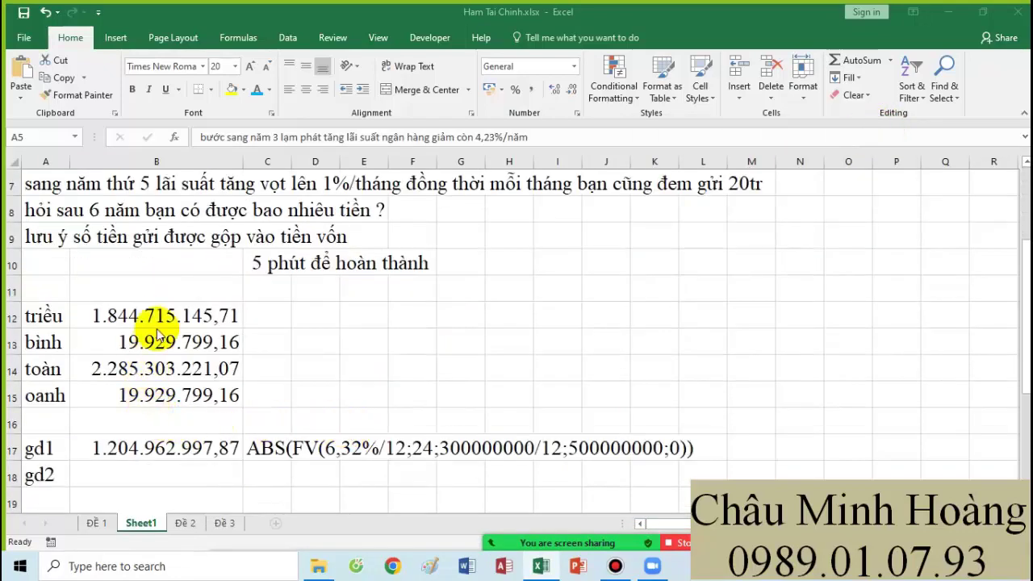
click(152, 313)
right_click(165, 316)
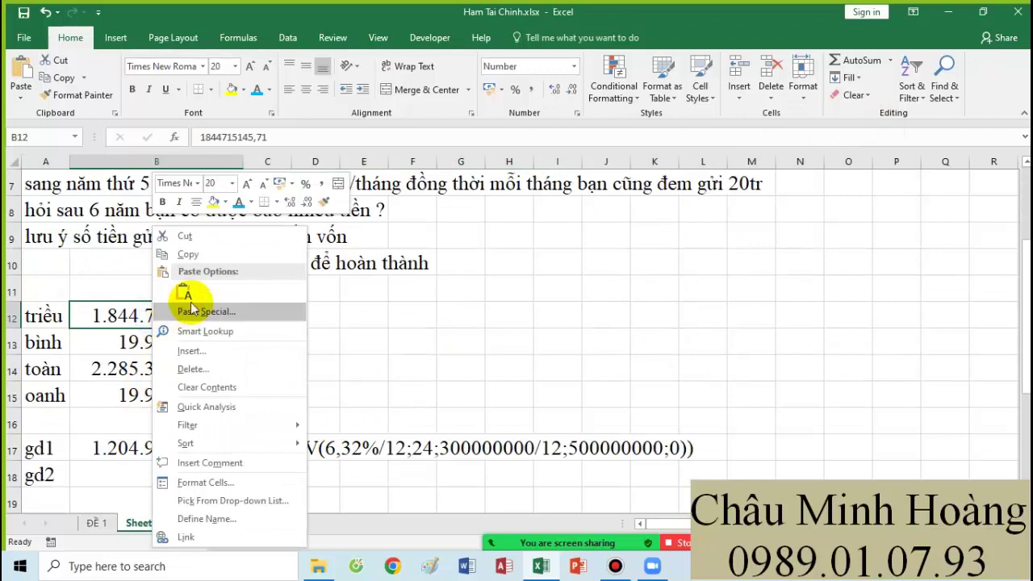
click(184, 294)
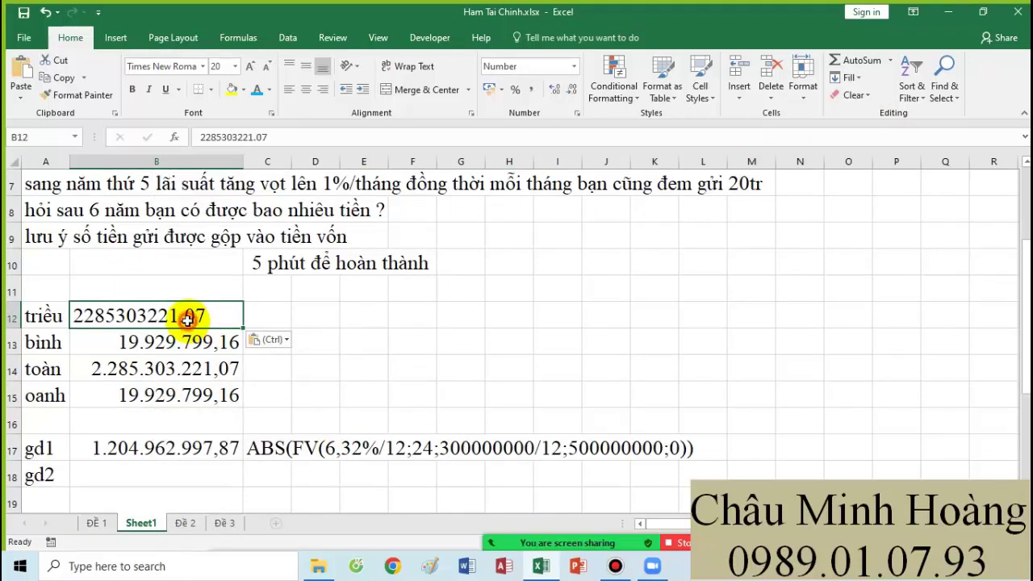
double_click(181, 317)
click(394, 333)
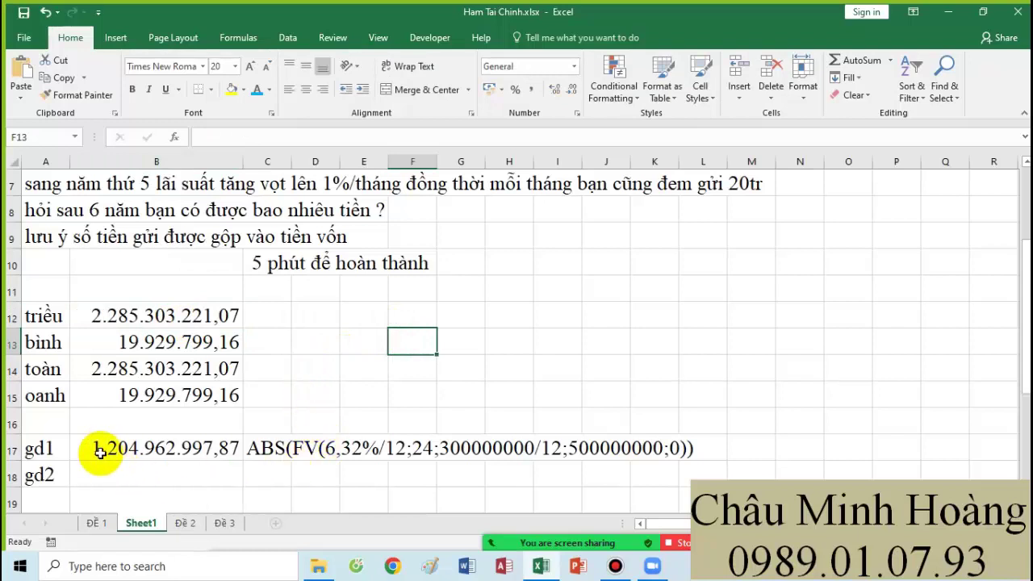
Copy the first-stage formula text in C17, and study the second-stage rate and deposit conditions in A5 and A6
double_click(268, 449)
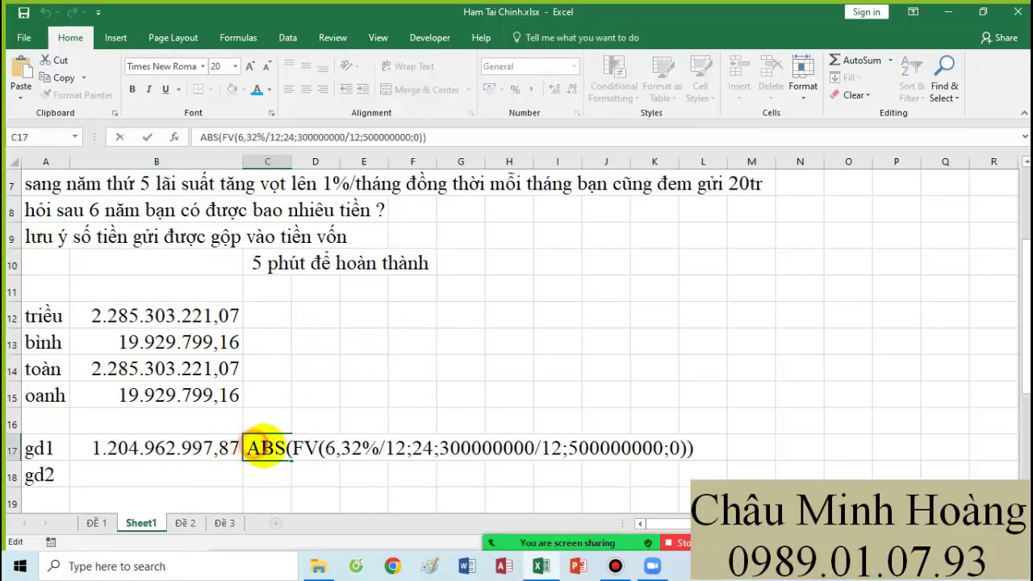
drag(266, 447, 702, 447)
key(ctrl+c)
key(Return)
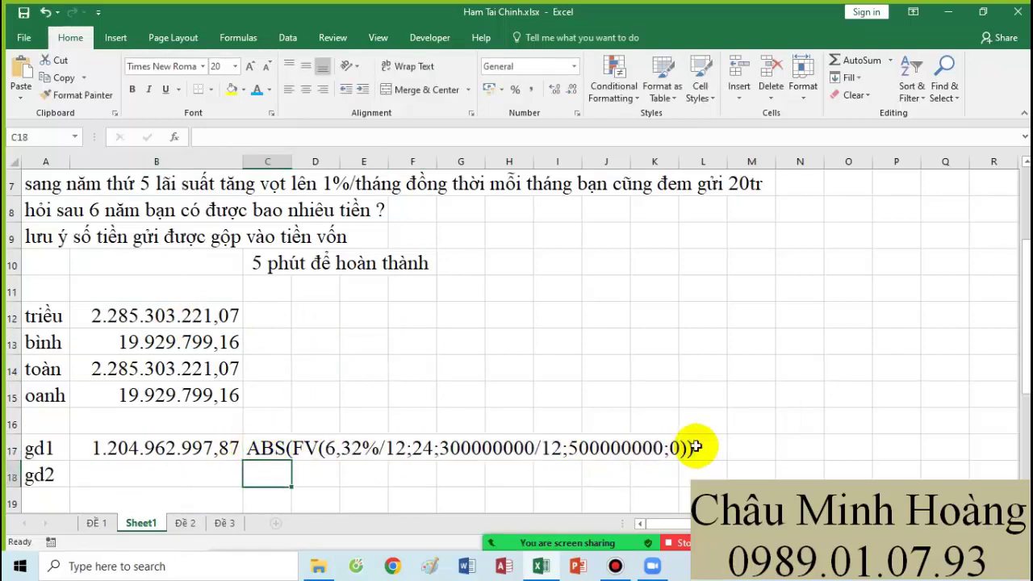
scroll(378, 435, up, 2)
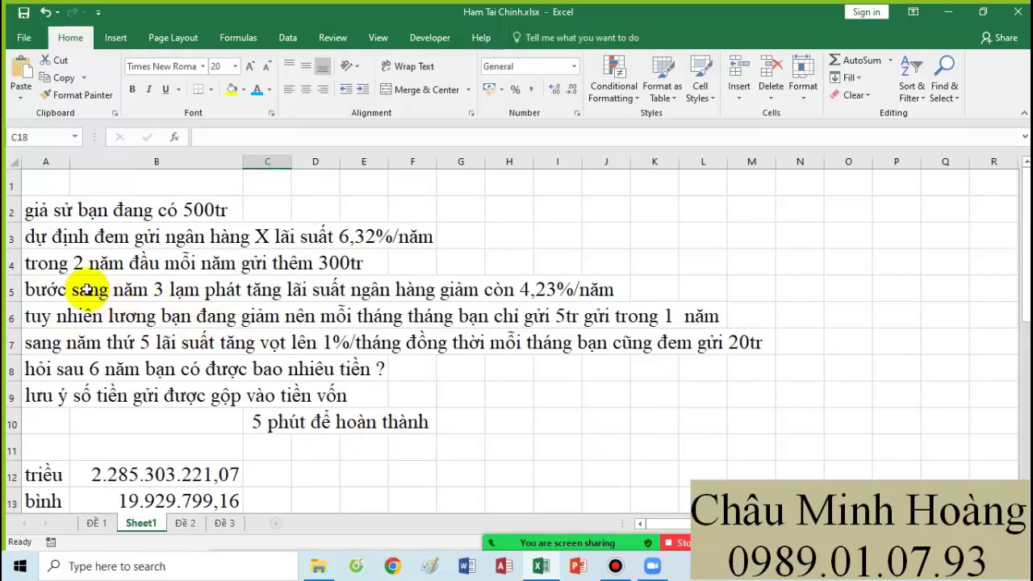
drag(34, 291, 729, 315)
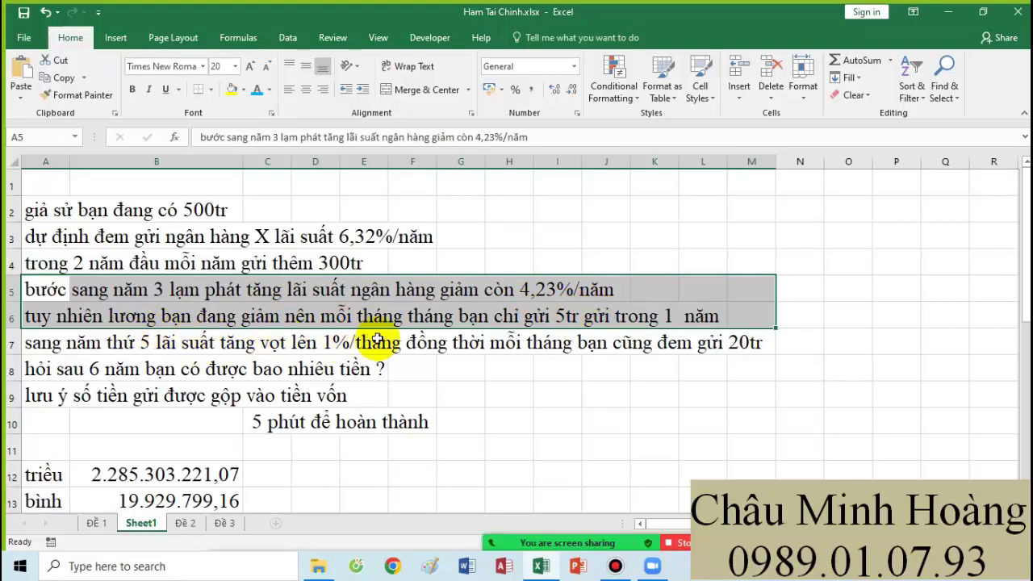
Start the gd2 formula in B18 with ABS and FV, using the monthly rate 4,23%/12
scroll(625, 335, down, 2)
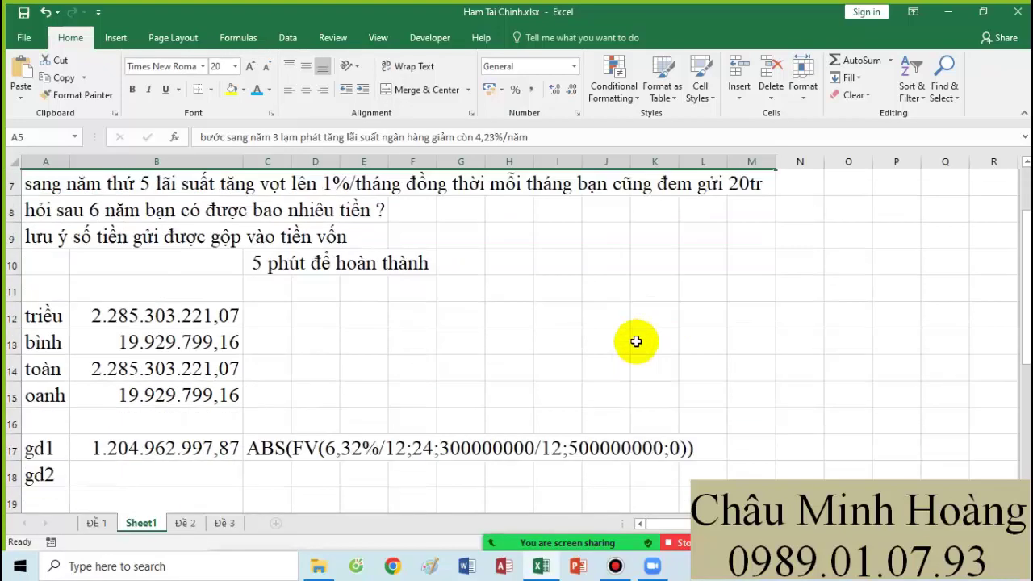
scroll(127, 407, down, 1)
click(126, 397)
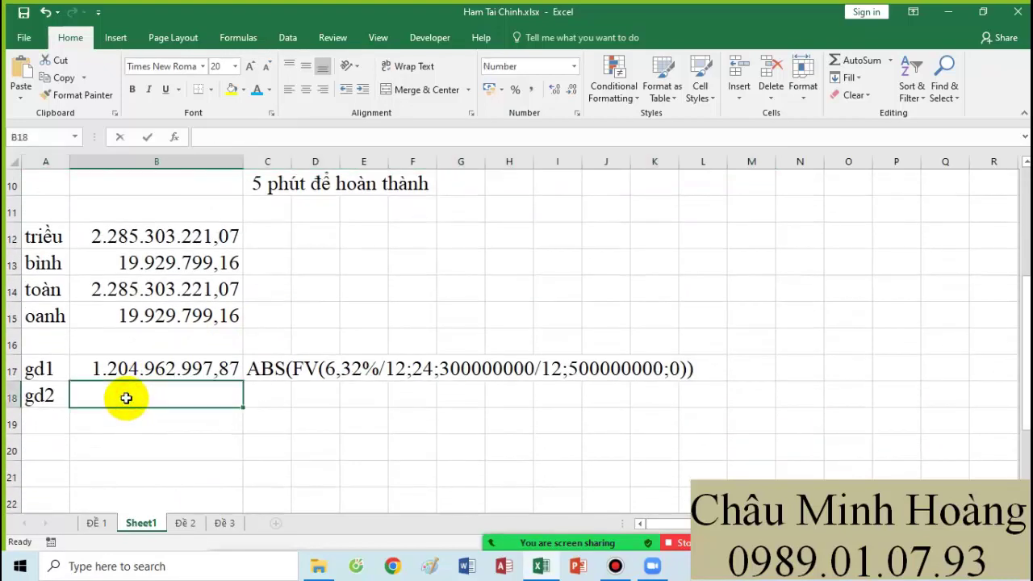
text(=abs()
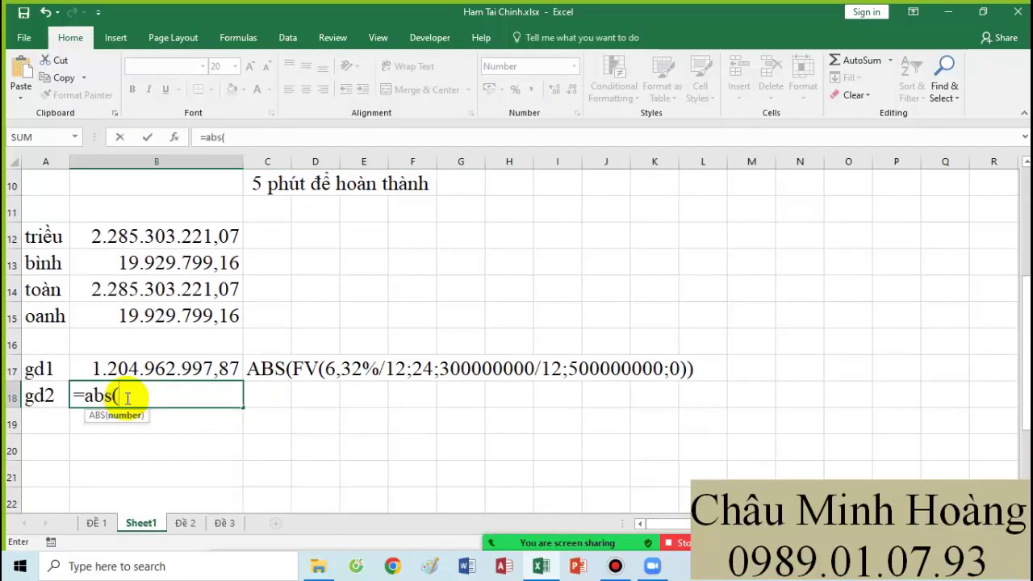
text(fv()
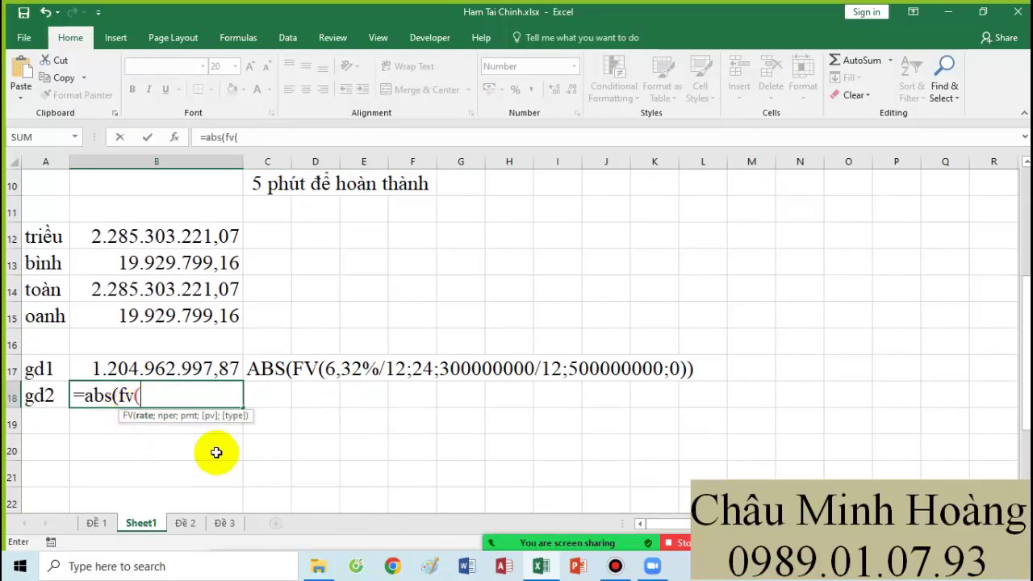
scroll(406, 422, up, 3)
scroll(427, 406, down, 2)
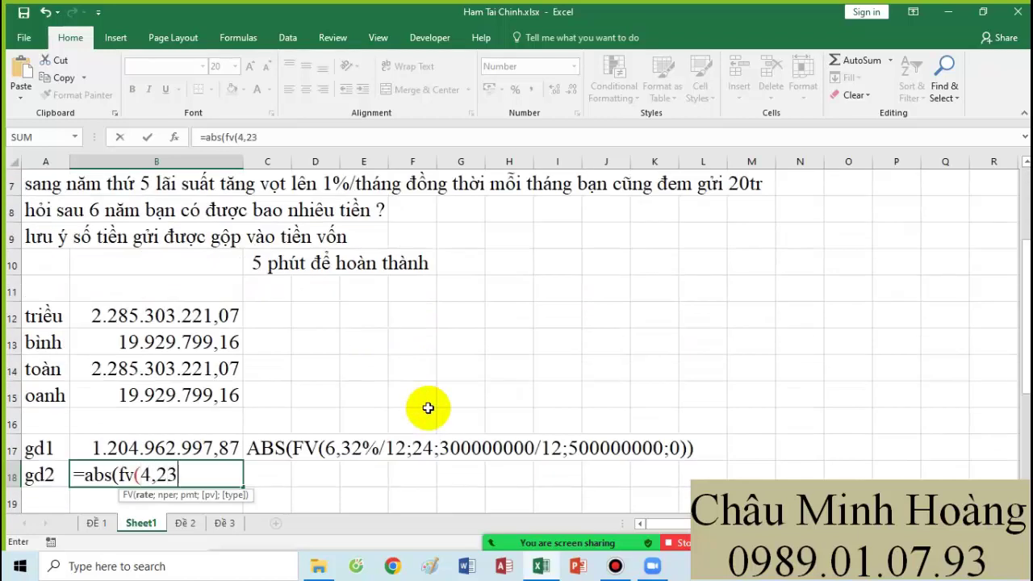
text(4,23%/12)
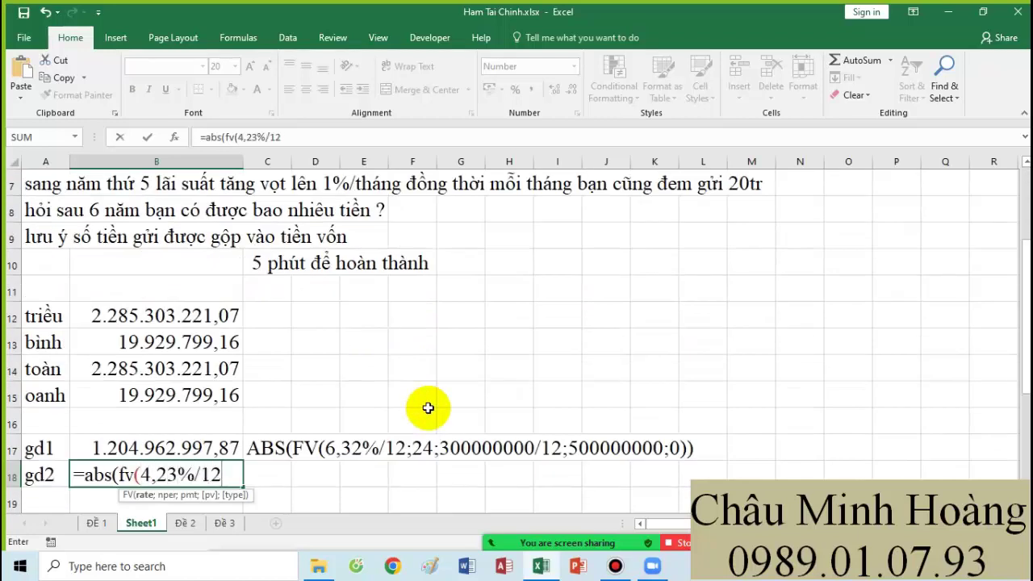
text(;)
Complete the B18 formula with 12 periods, a 5000000 payment, the copied first-stage formula as present value, and type 0
scroll(570, 412, up, 2)
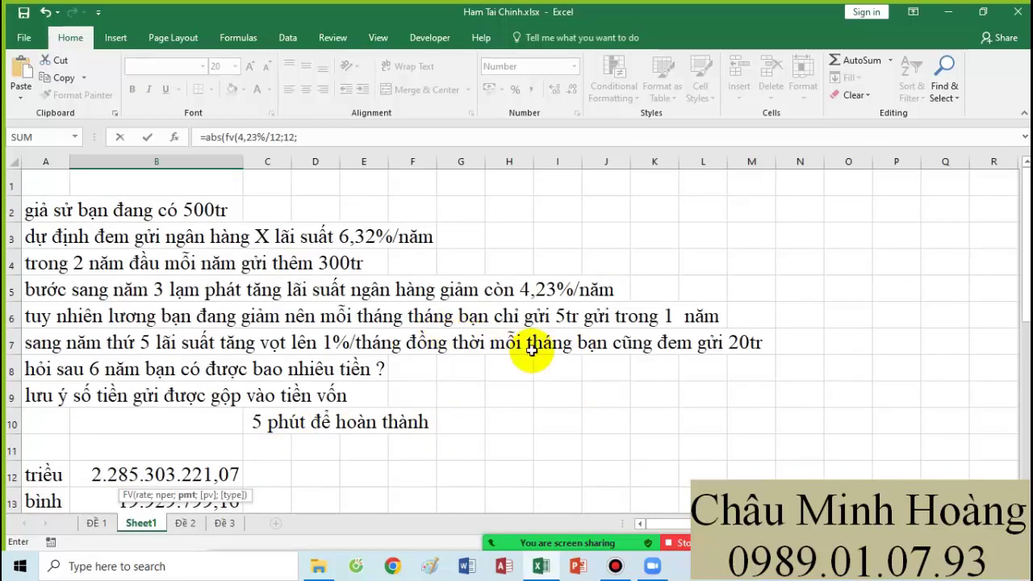
scroll(532, 351, down, 2)
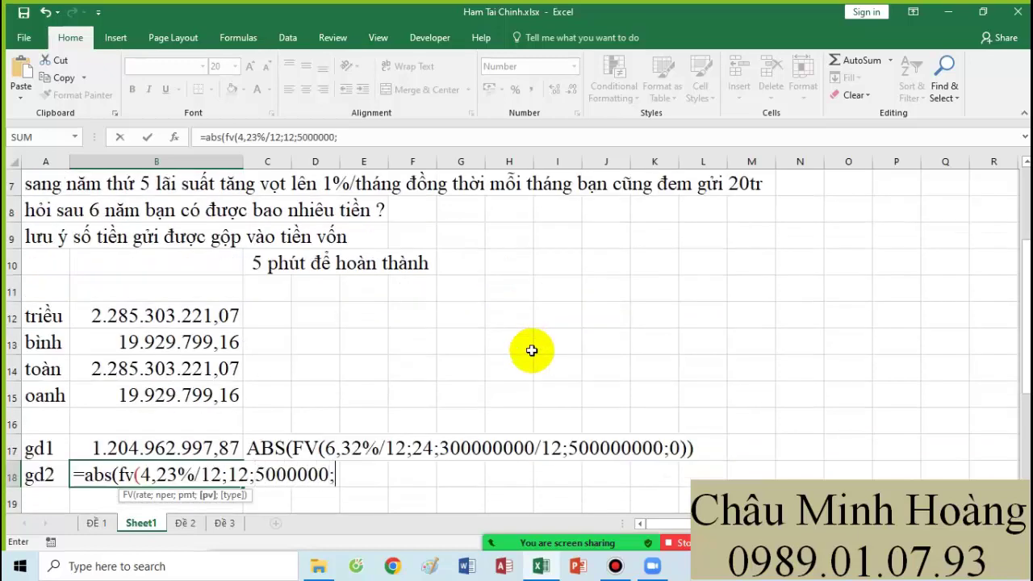
text(12;5000000;)
key(ctrl+v)
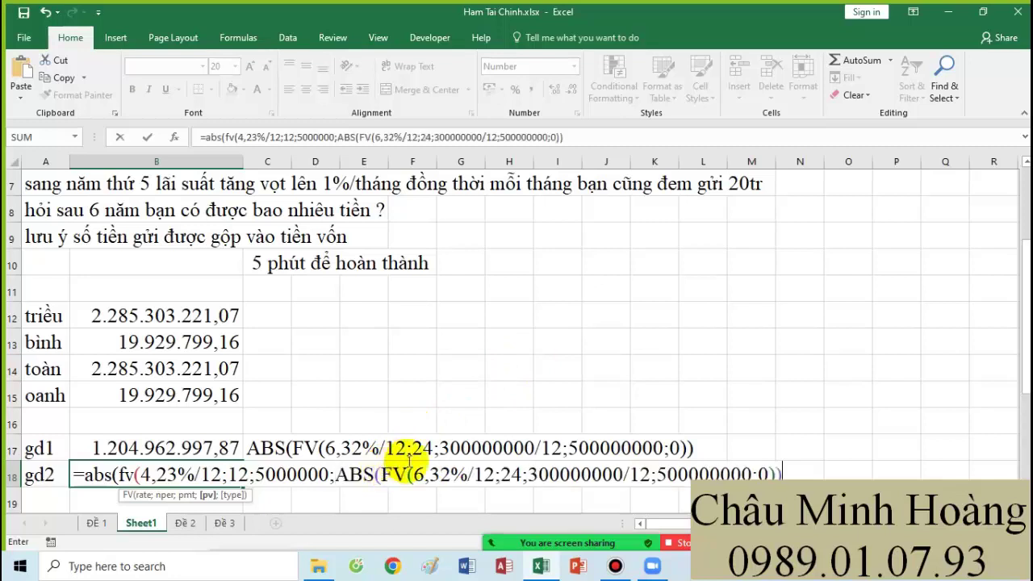
text(;0)))
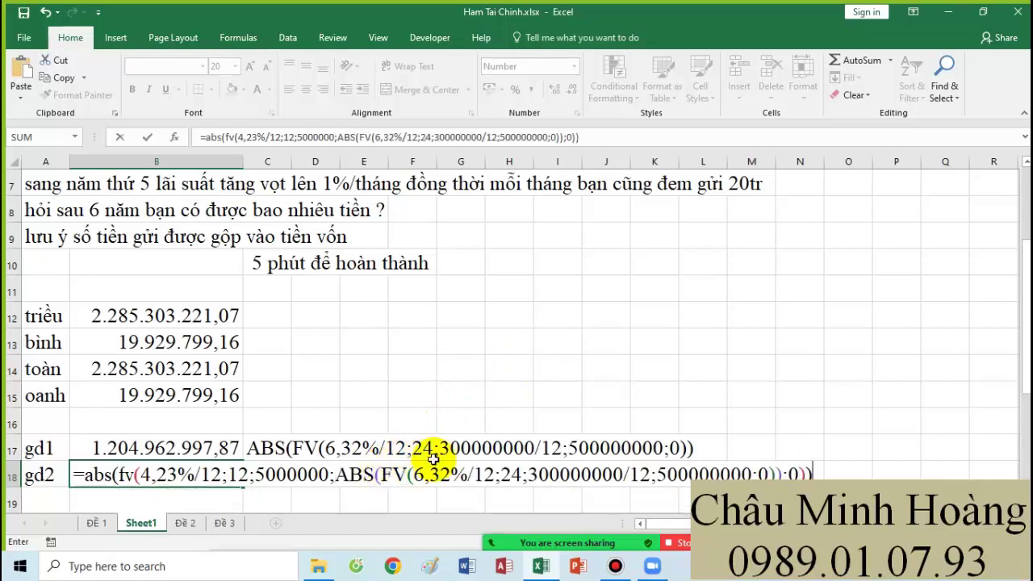
key(Return)
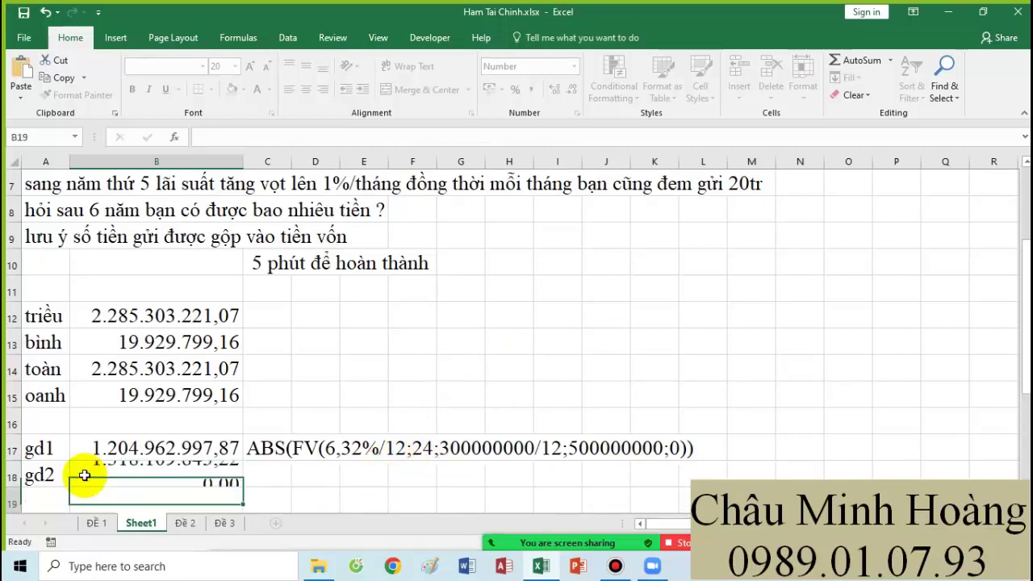
Copy the B18 formula text without its equals sign into A19 as visible text
scroll(154, 411, down, 1)
double_click(149, 397)
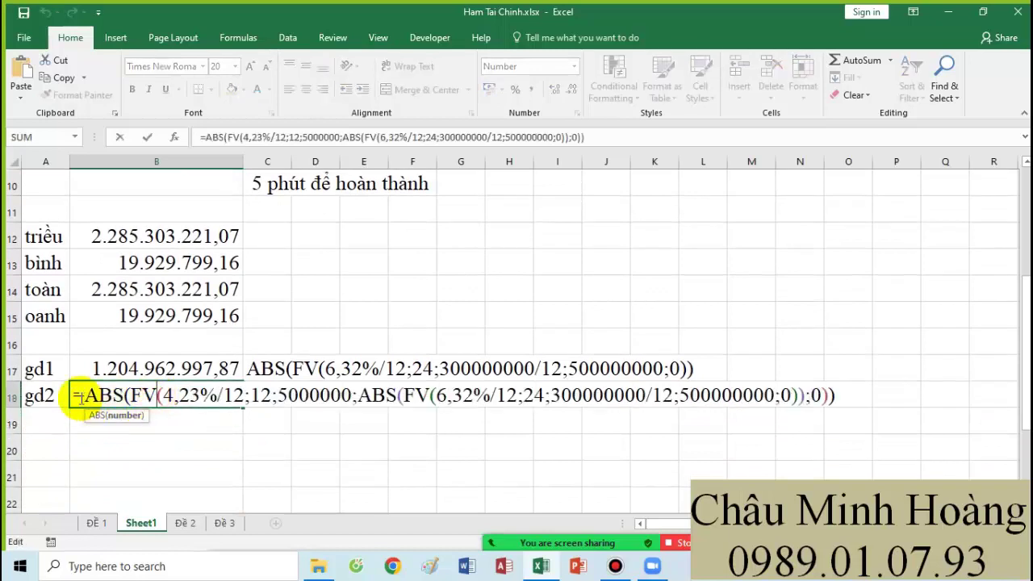
drag(84, 395, 868, 413)
key(ctrl+c)
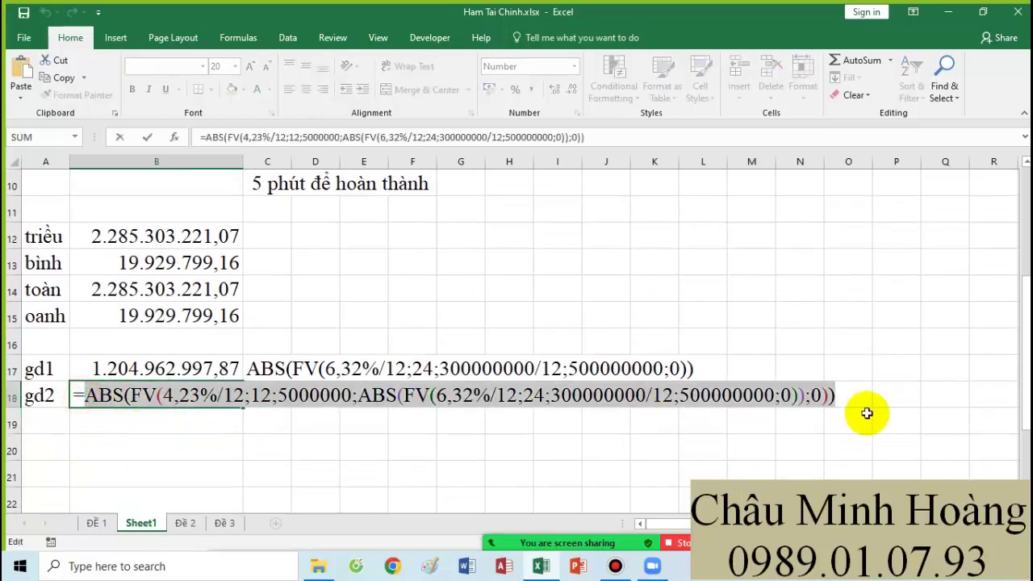
key(Return)
click(45, 421)
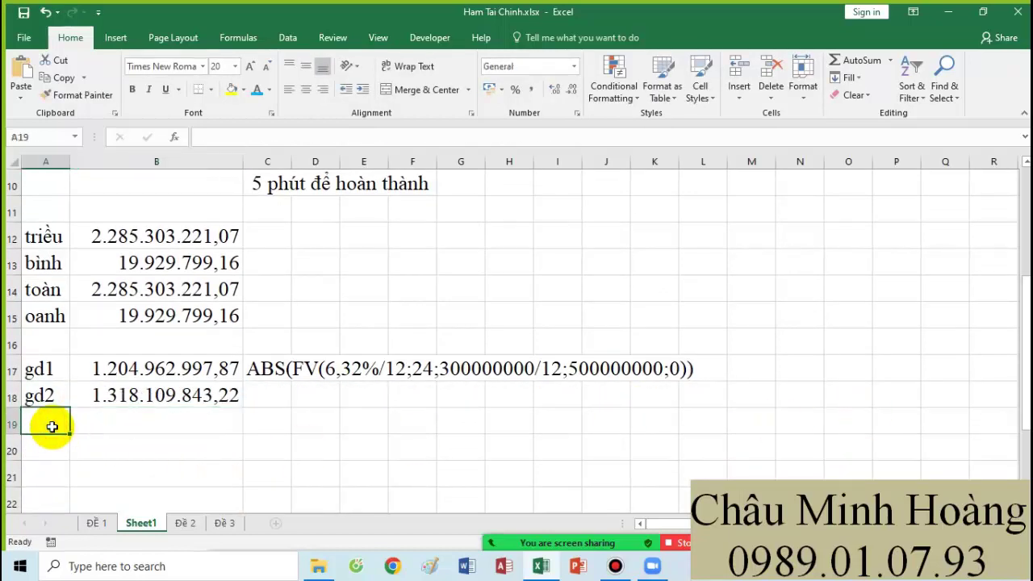
key(ctrl+v)
drag(45, 421, 800, 420)
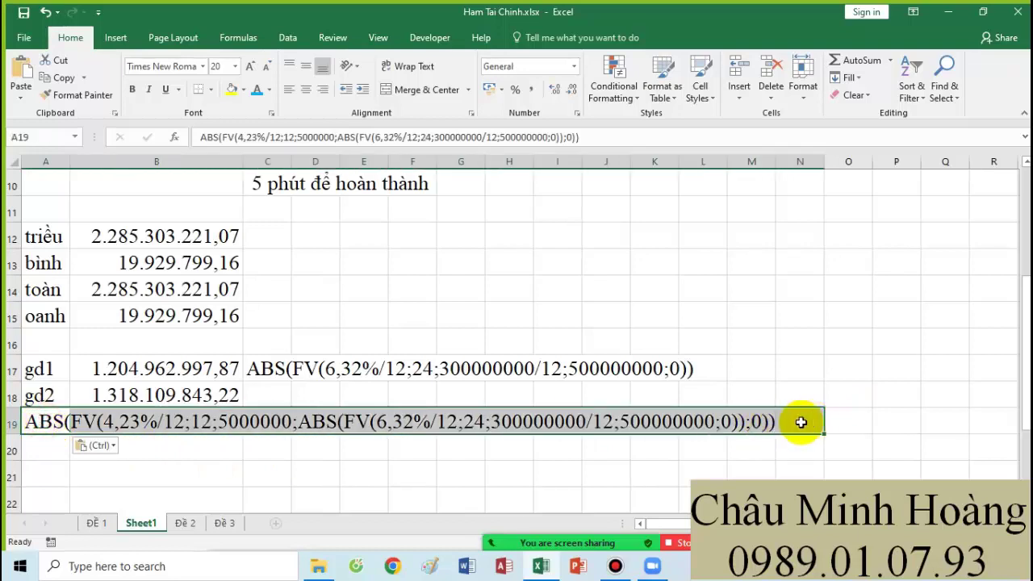
click(46, 425)
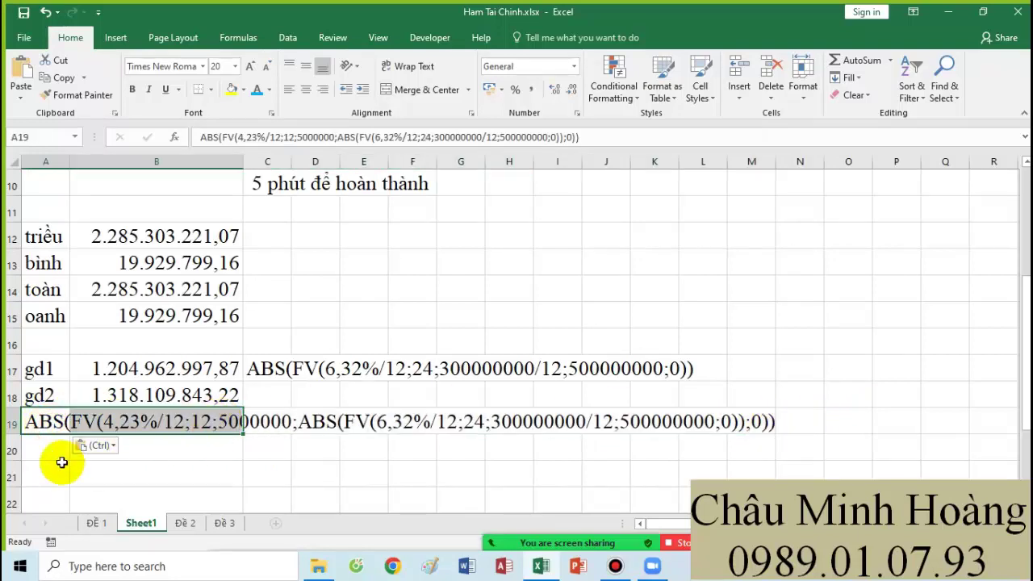
Enter the label "gd3" in A20 and reread the deposit and rate conditions in A6 and A7
click(39, 452)
text(gd3)
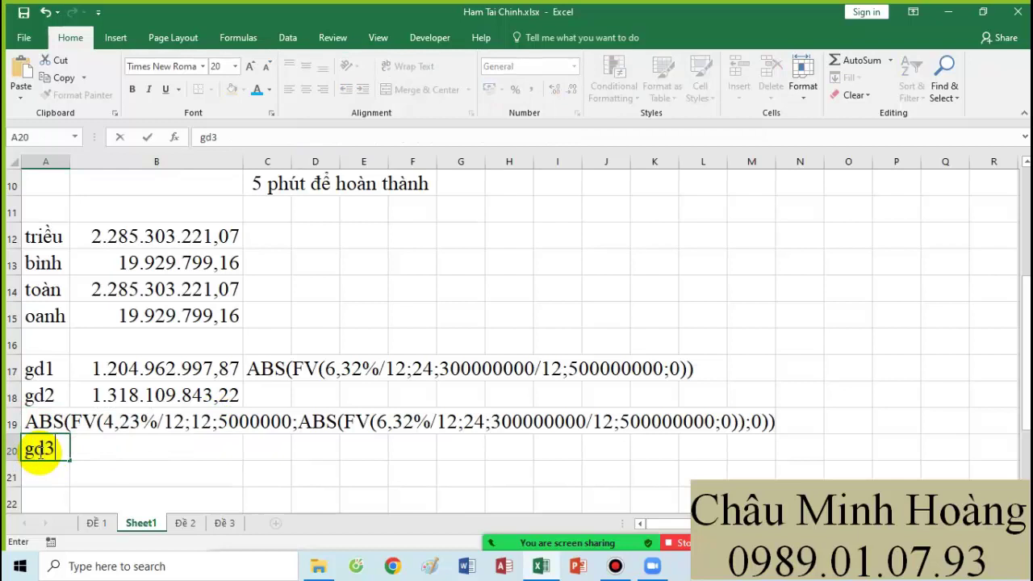
click(157, 450)
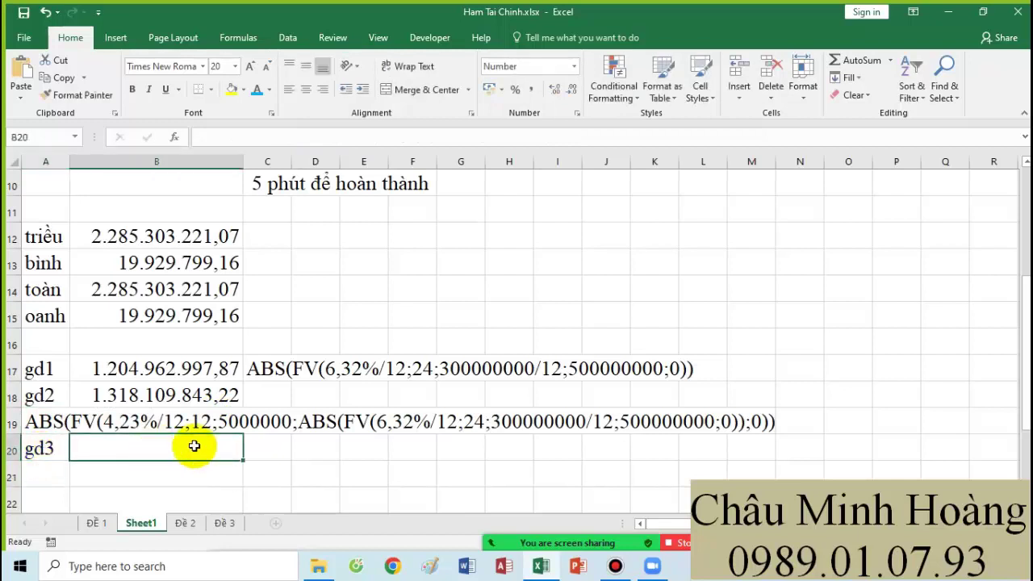
scroll(268, 427, up, 3)
drag(52, 318, 704, 317)
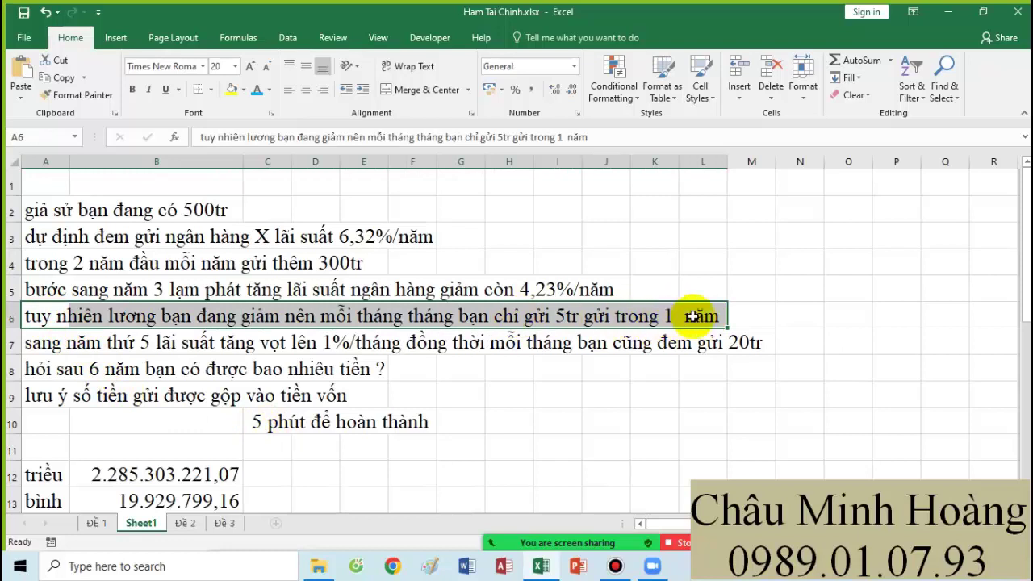
drag(25, 340, 730, 333)
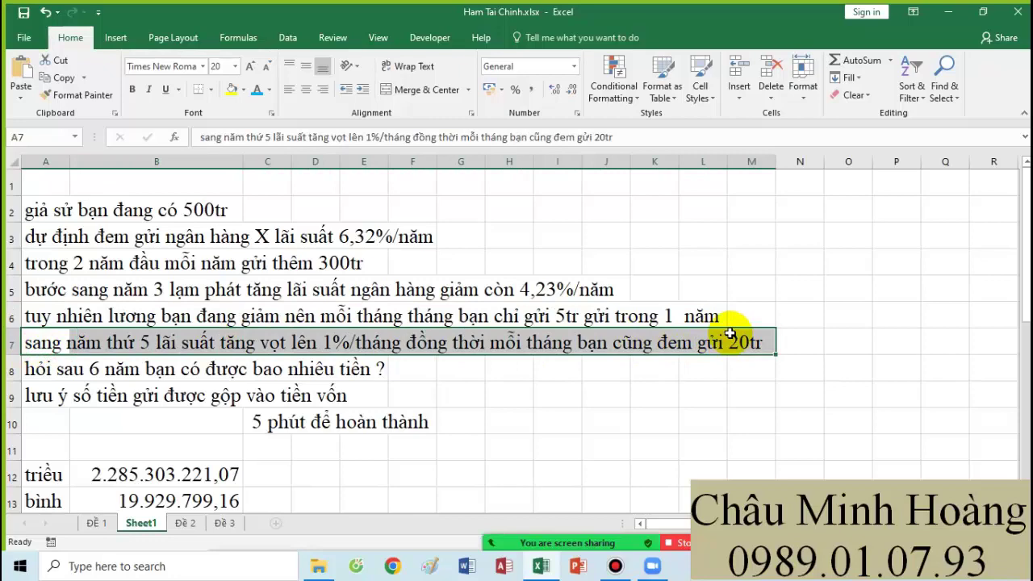
drag(730, 334, 730, 334)
scroll(450, 377, down, 3)
Start the gd3 formula in B20 with ABS and FV, using rate 4,23%/12, 12 periods and a payment of 0
click(114, 454)
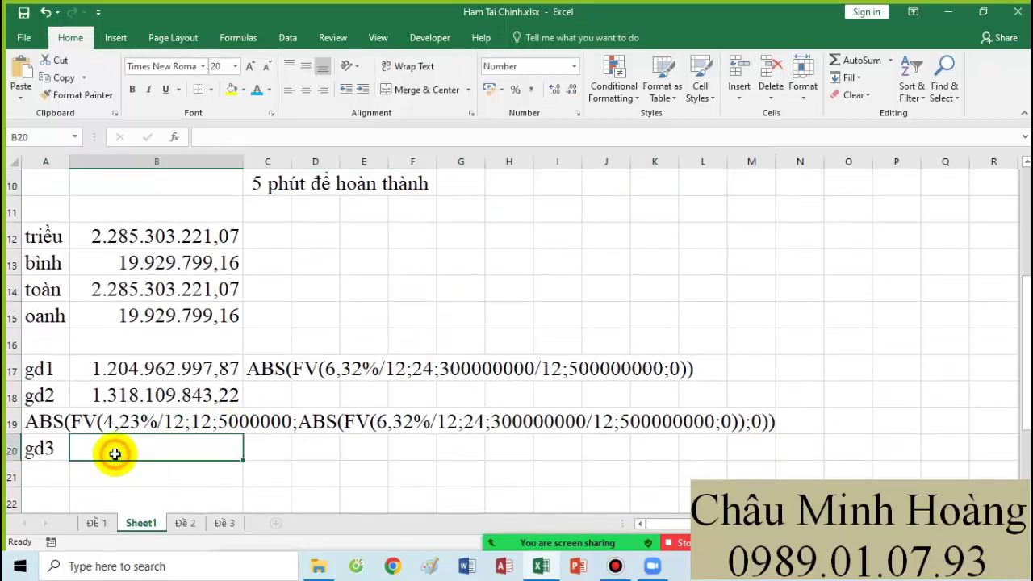
text(=abs)
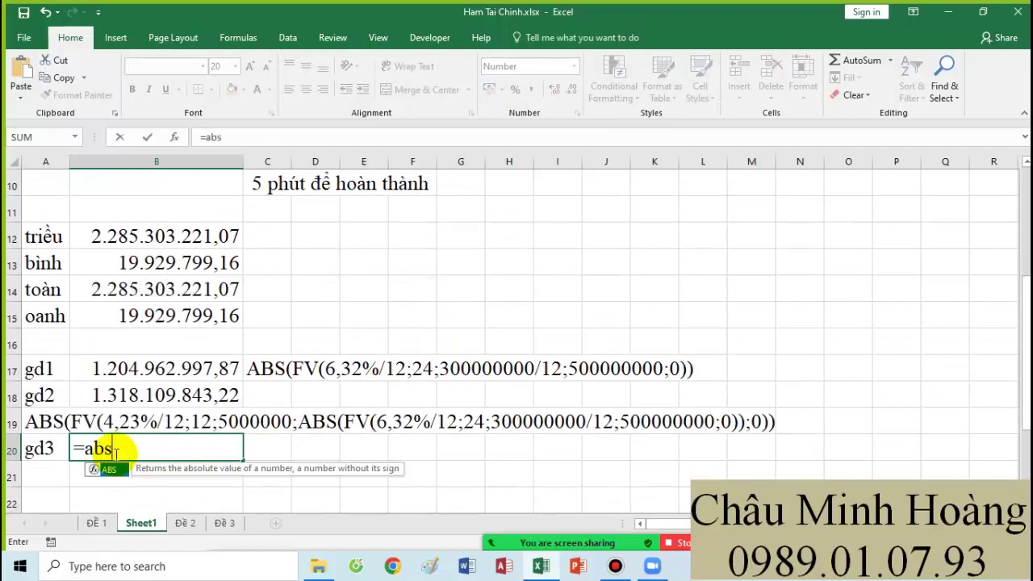
text((fv()
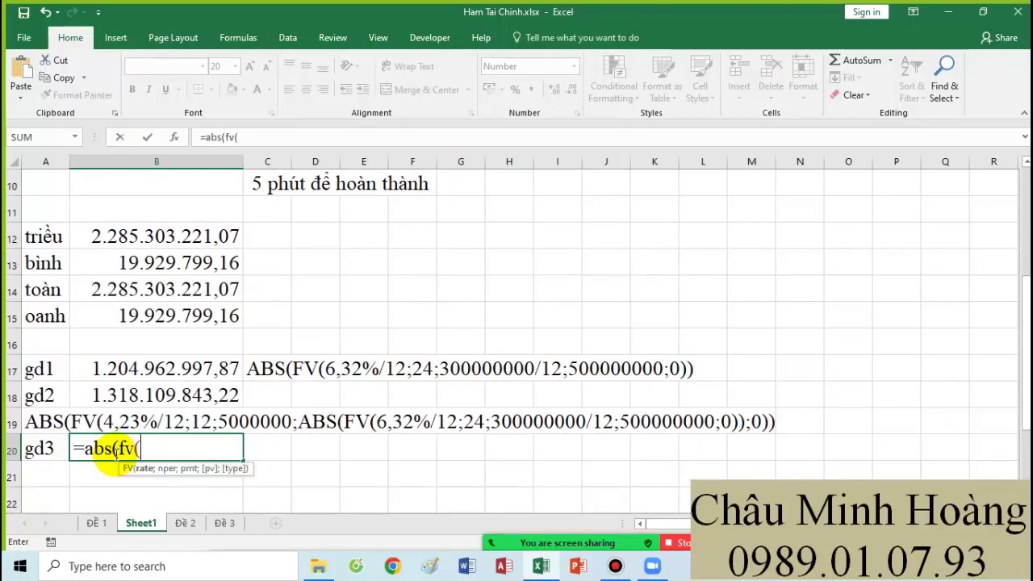
scroll(339, 371, up, 3)
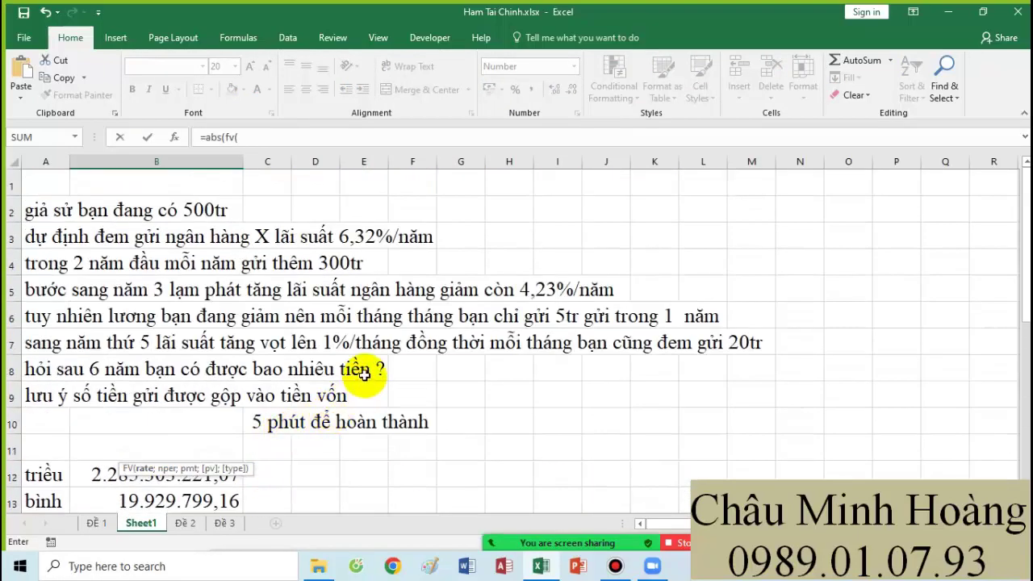
scroll(494, 333, down, 4)
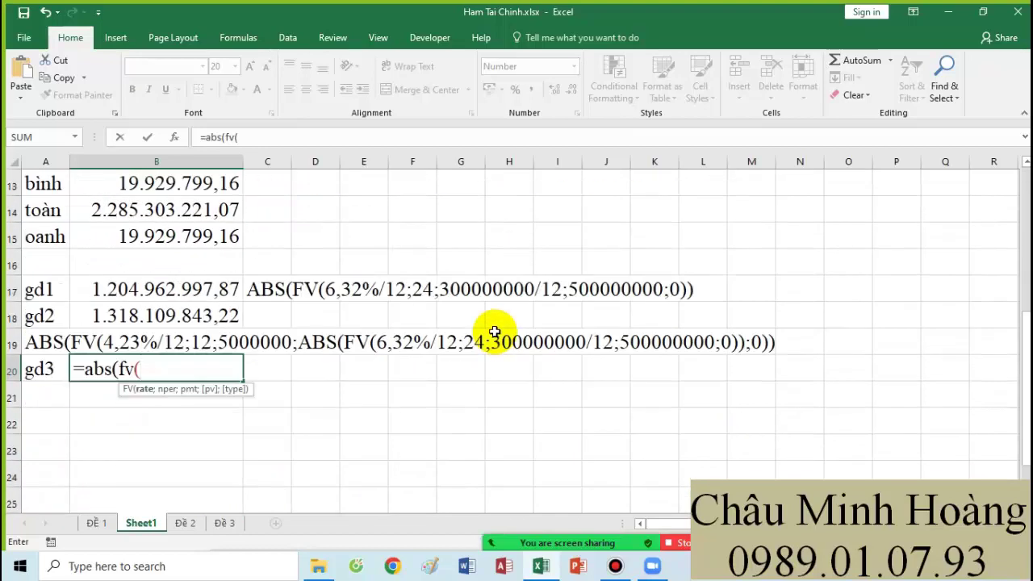
text(4,23%/12;)
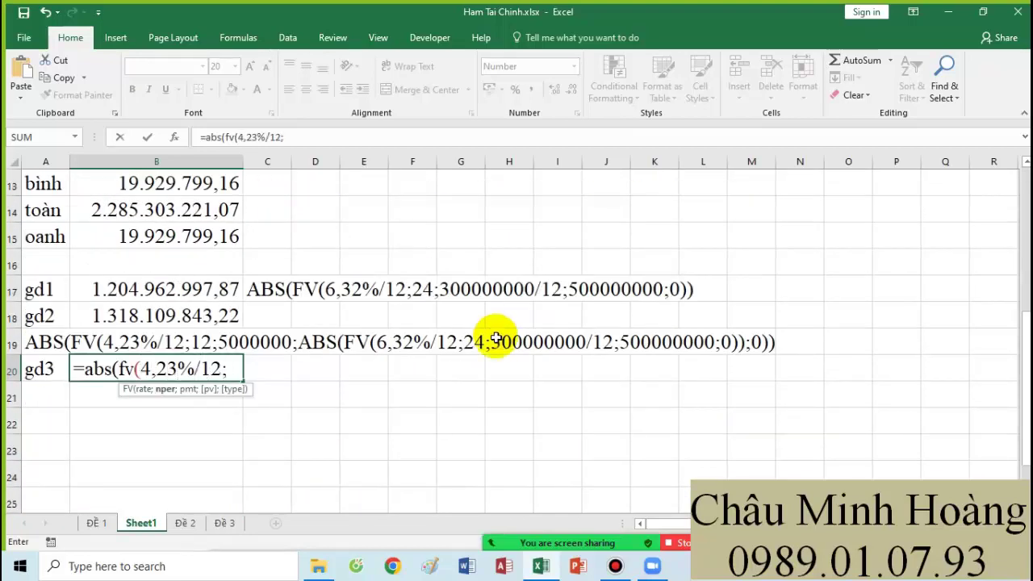
text(12;0)
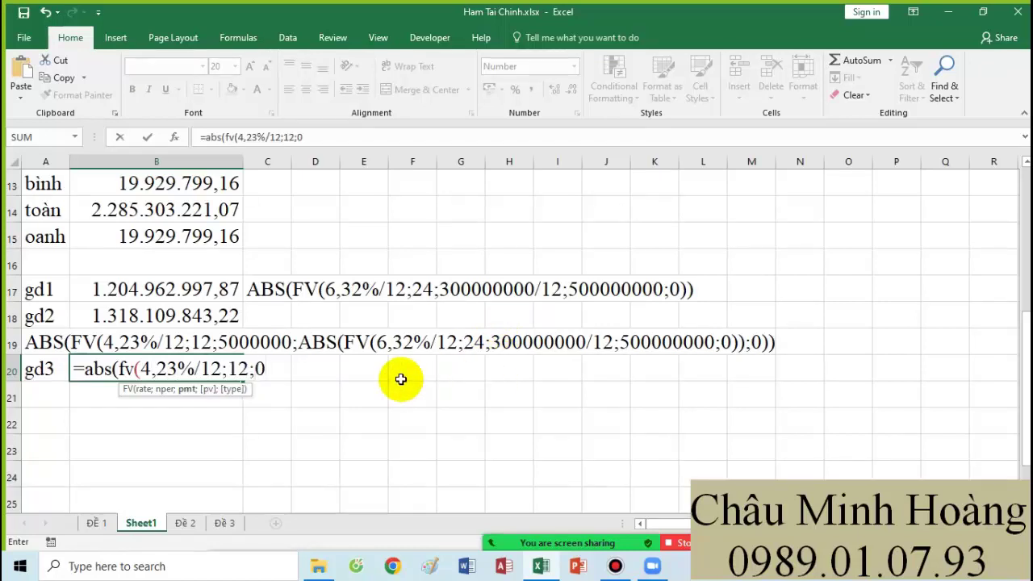
Finish the B20 formula with the copied second-stage formula as present value and type 0
scroll(401, 380, up, 4)
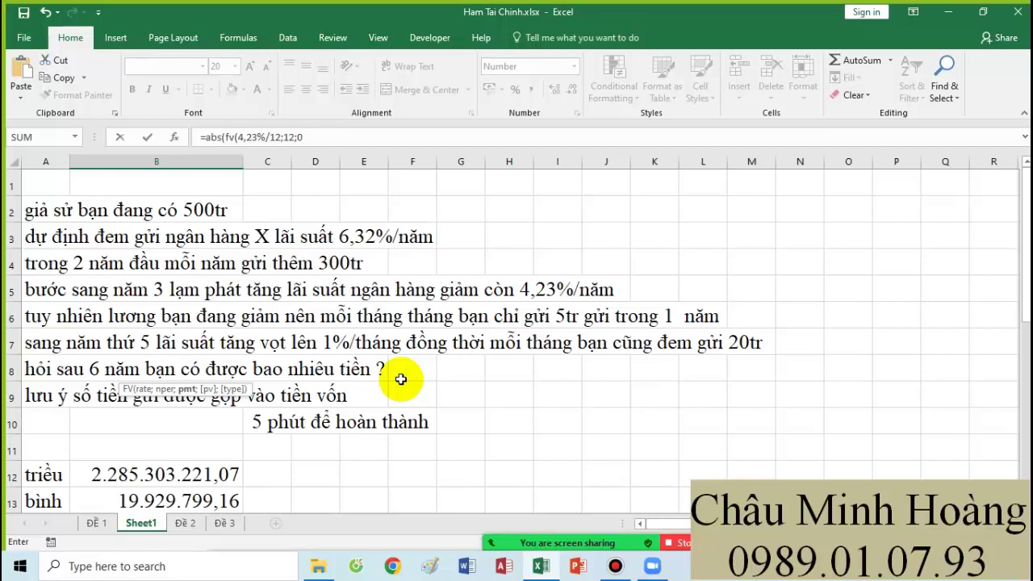
scroll(396, 388, down, 3)
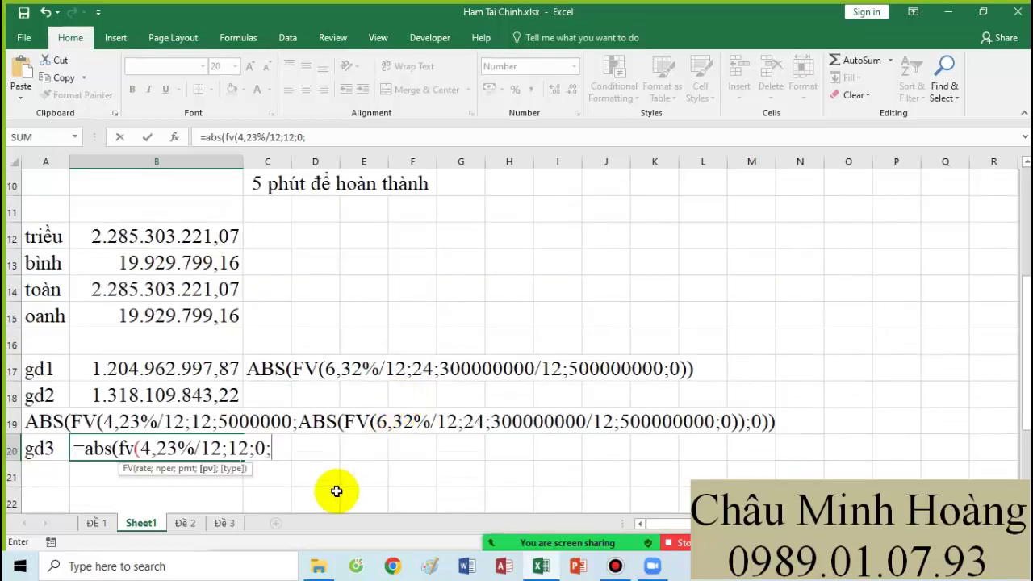
key(ctrl+v)
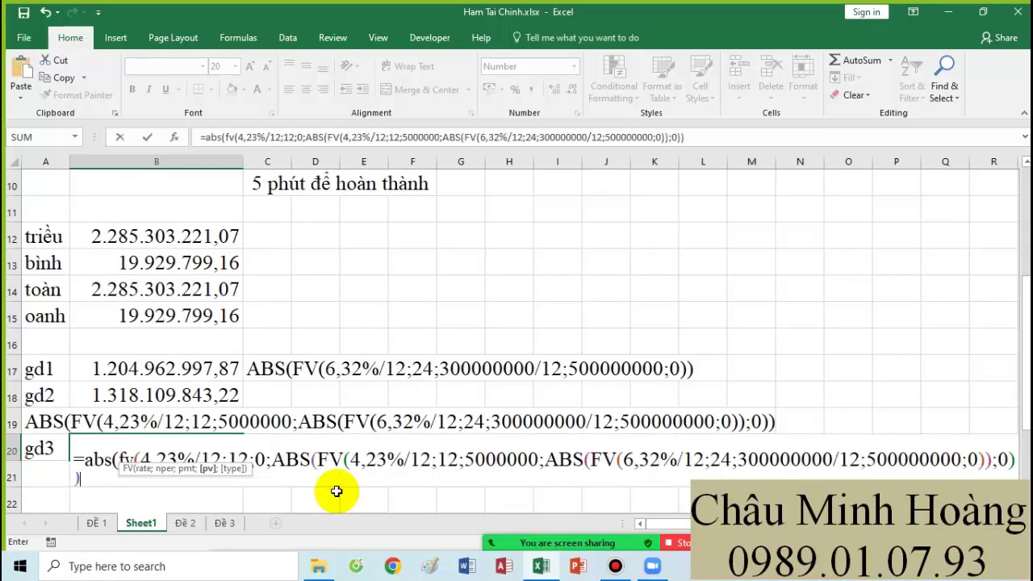
text(;0)))
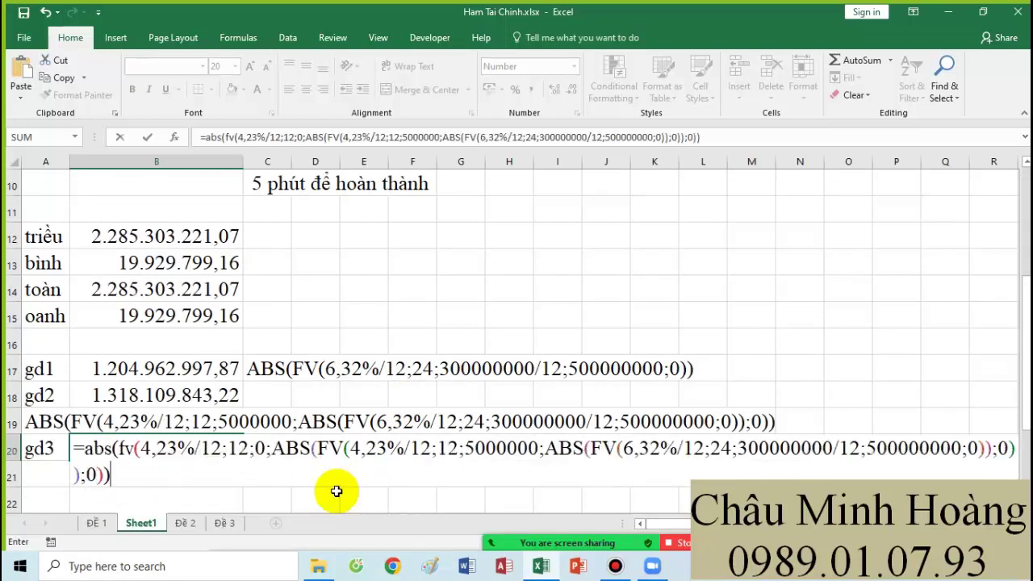
key(Return)
Copy the third-stage formula text from B20 without its equals sign
scroll(192, 474, down, 1)
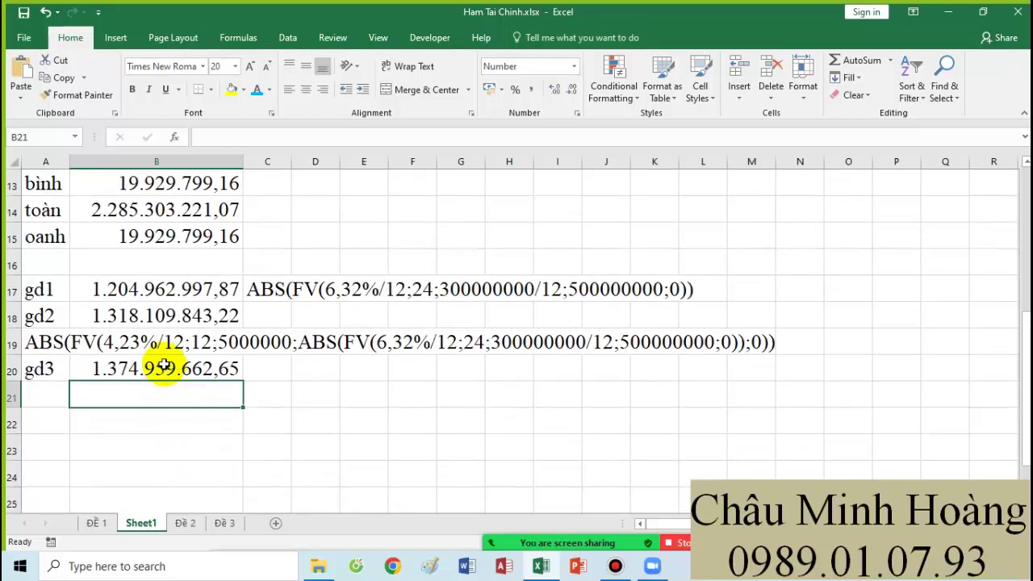
double_click(161, 373)
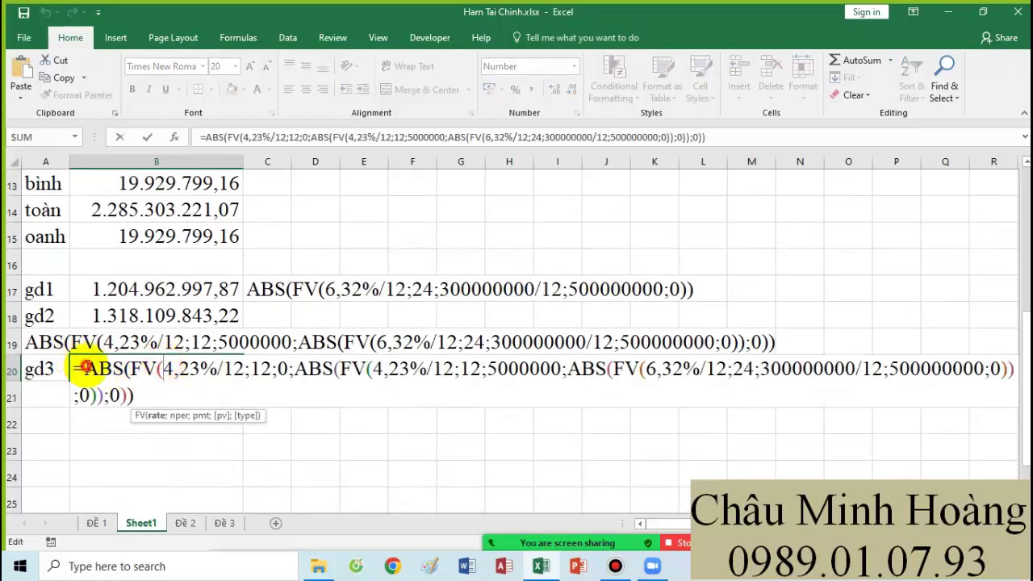
drag(84, 367, 203, 427)
key(ctrl+c)
key(Return)
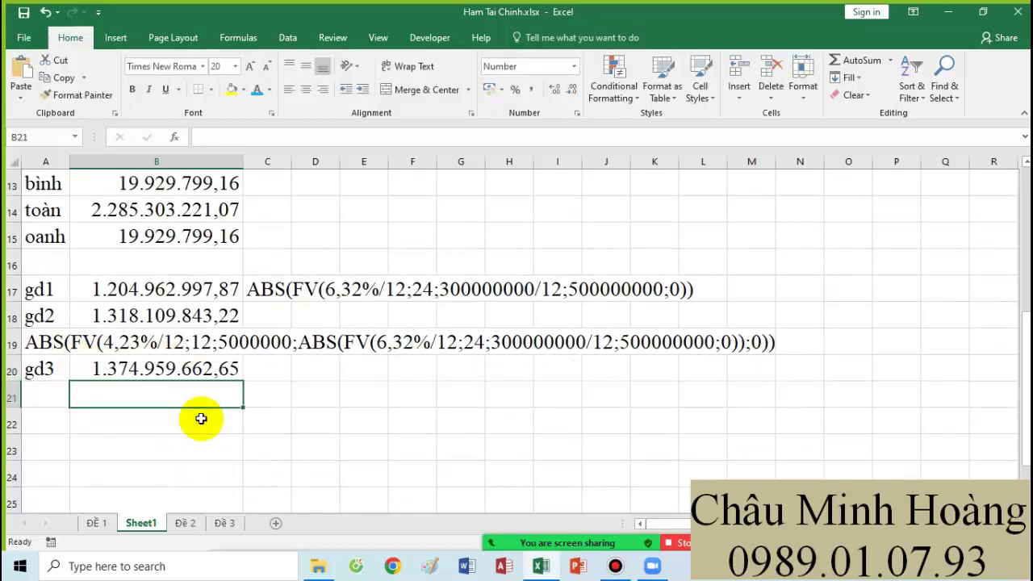
Enter the label "gd4" in A21 and reread the year-5 rate and deposit conditions in A7 and A8
click(56, 398)
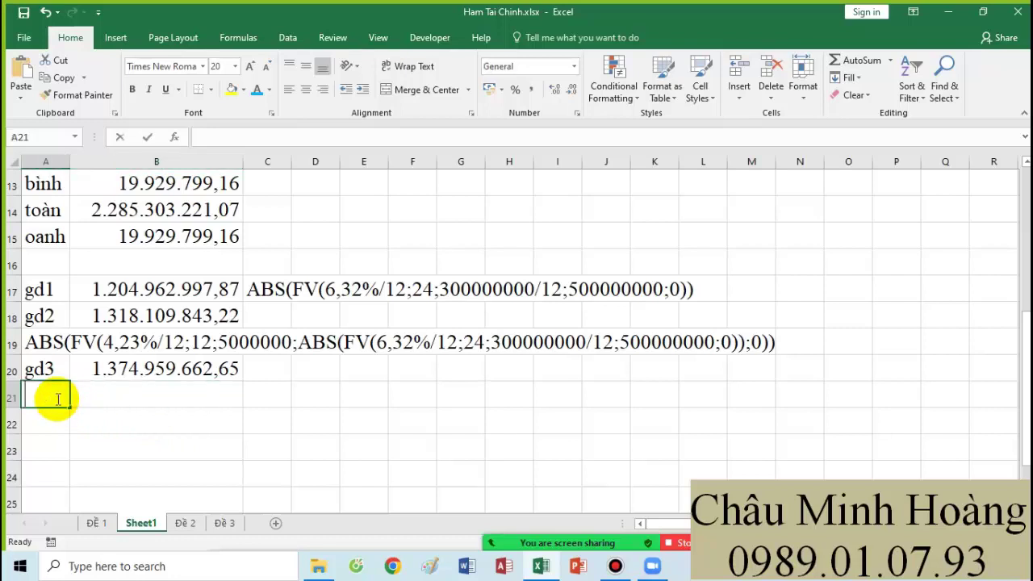
text(gd4)
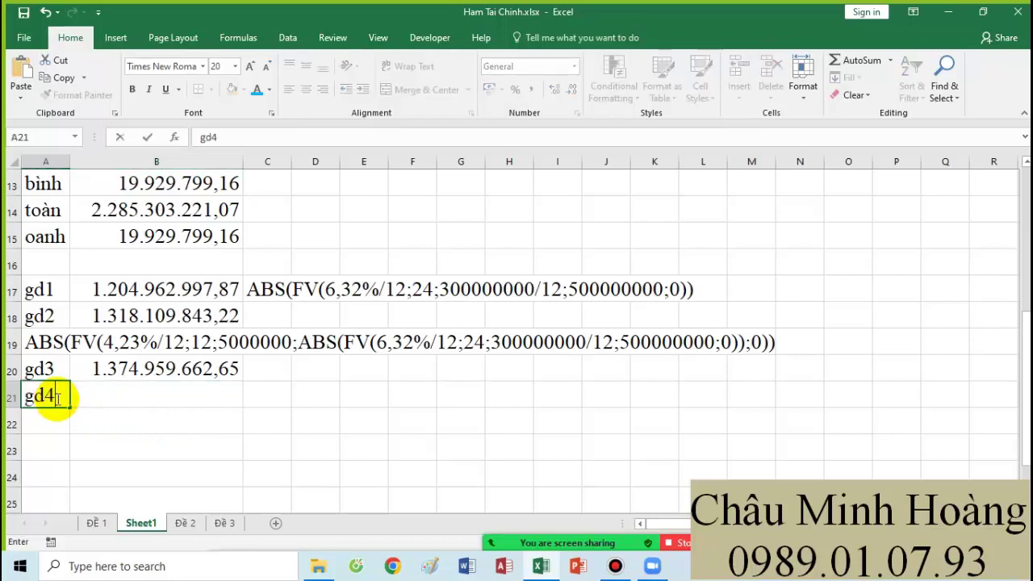
click(143, 399)
scroll(194, 367, up, 3)
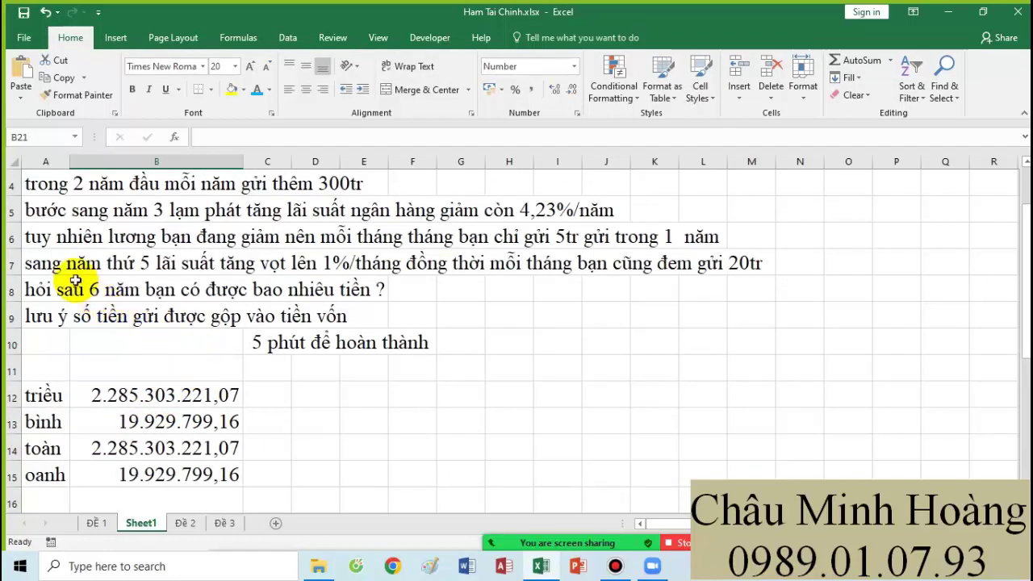
drag(32, 266, 669, 304)
scroll(330, 358, down, 3)
scroll(330, 358, down, 1)
Start the gd4 formula in B21 with ABS and a nested FV function
click(138, 396)
text(=)
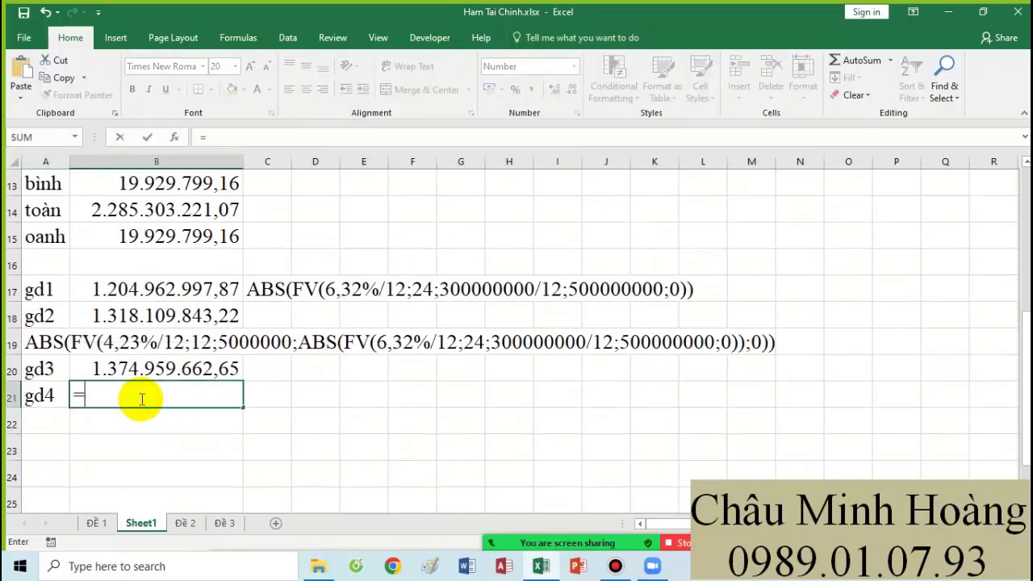
text(fv()
key(BackSpace)
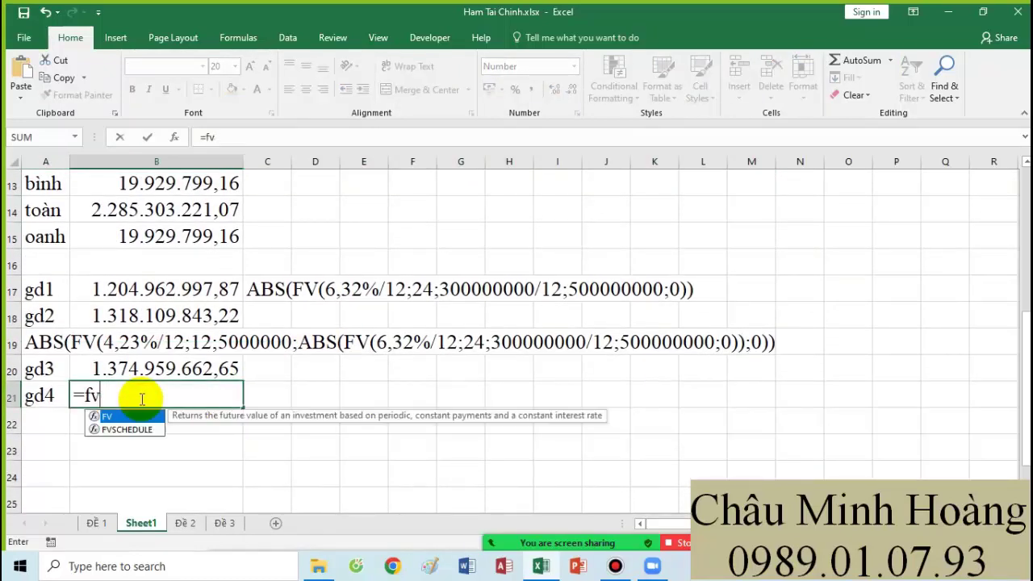
key(BackSpace)
key(BackSpace)
text(abs()
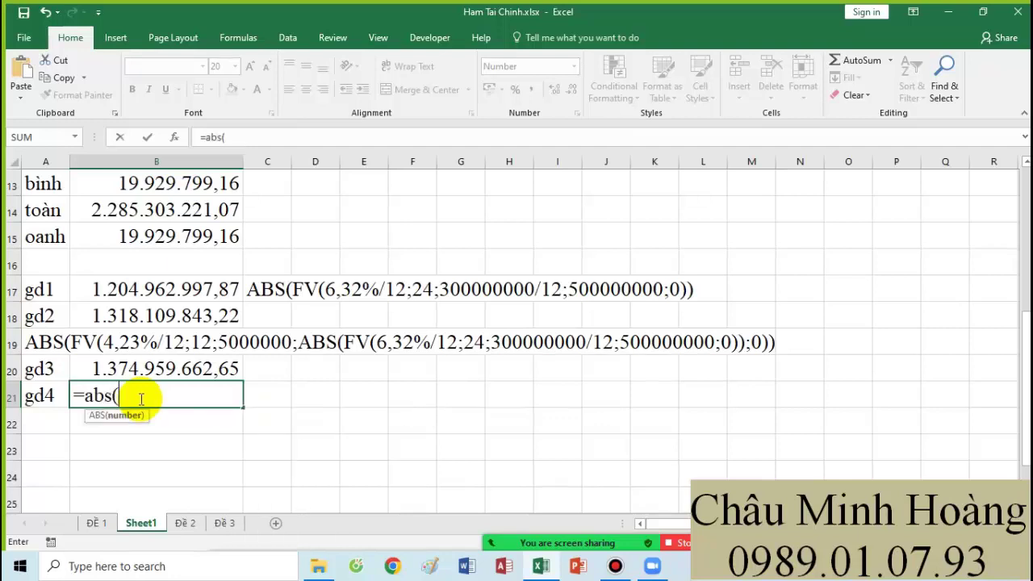
text(fv()
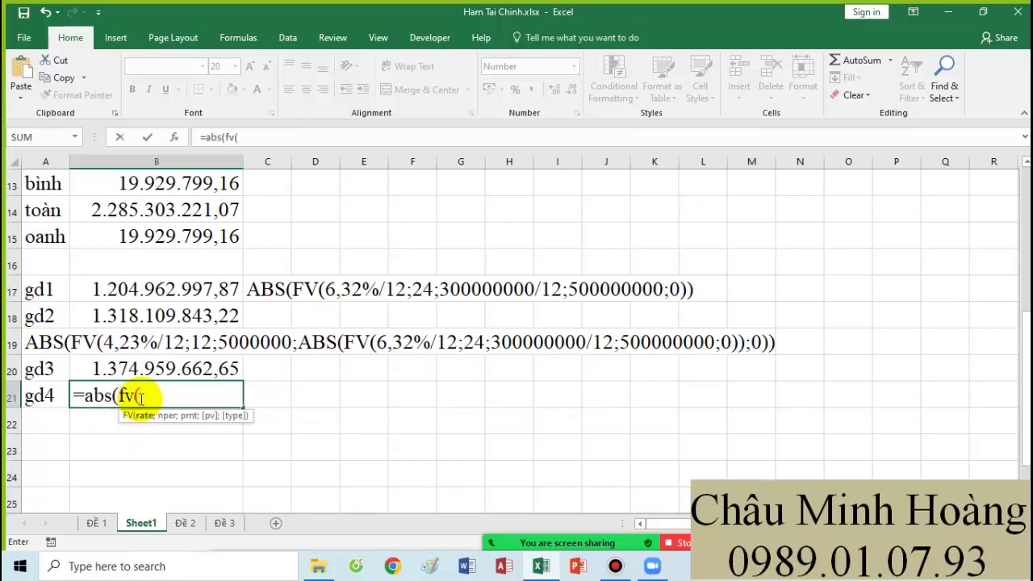
Give the FV function in B21 a rate of 1% and 24 periods, checking the problem text in row 7
scroll(243, 379, up, 3)
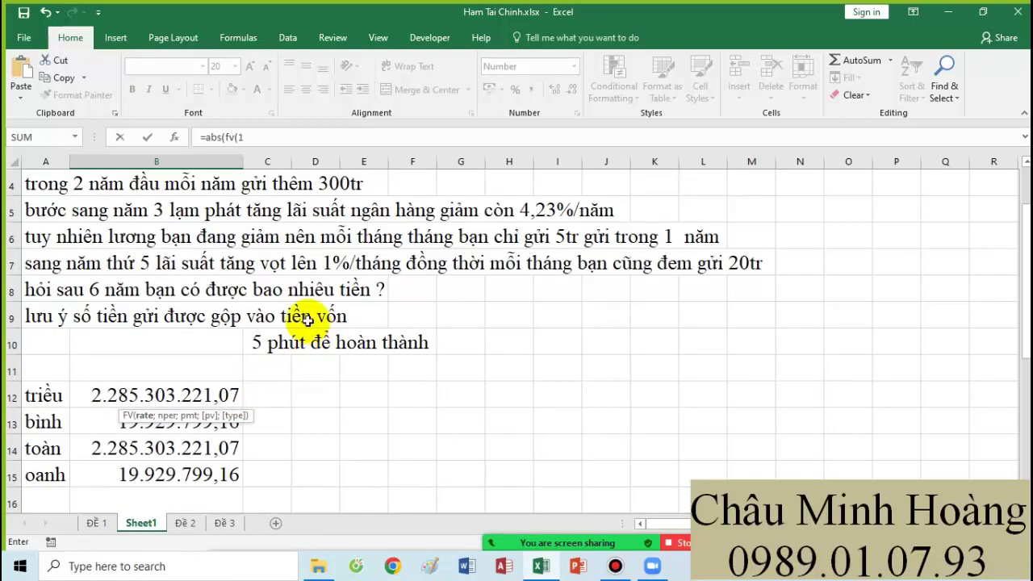
scroll(301, 319, down, 3)
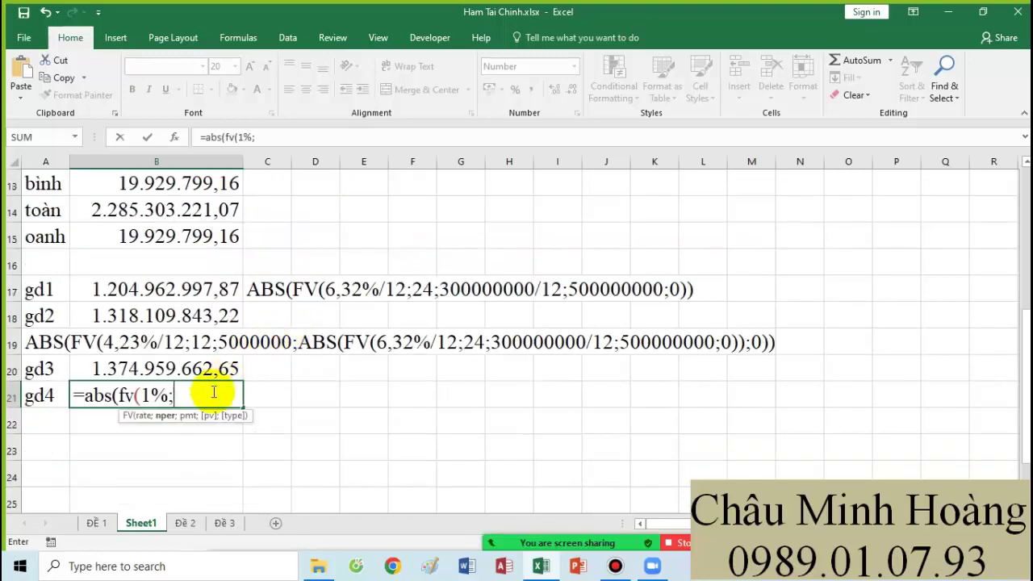
scroll(387, 378, up, 3)
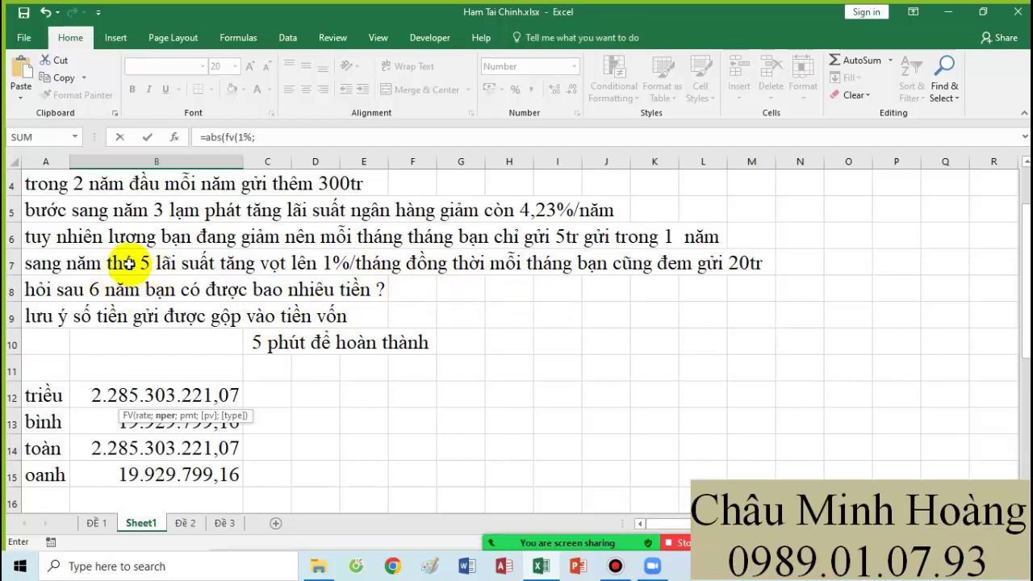
scroll(178, 316, down, 4)
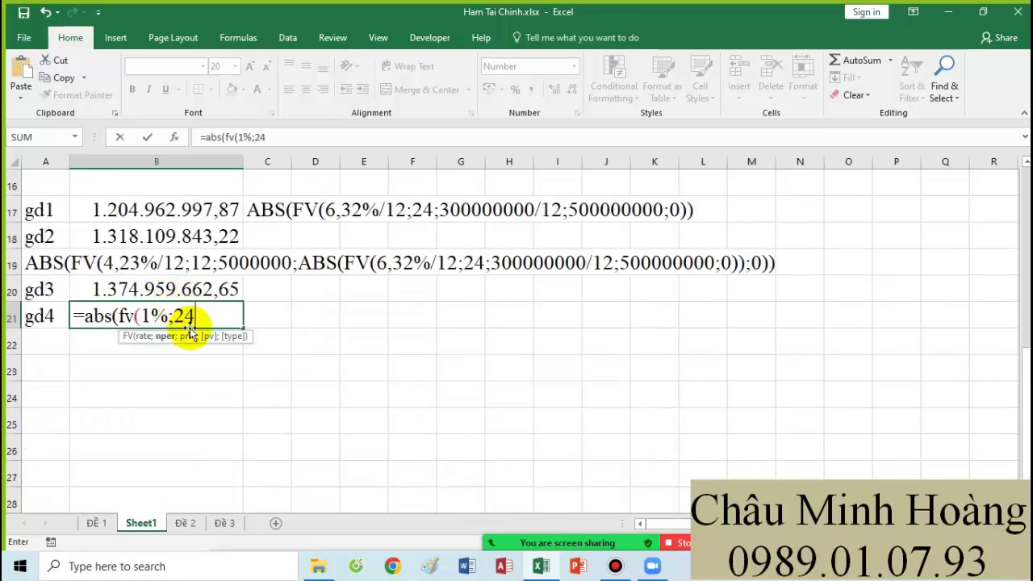
text(;)
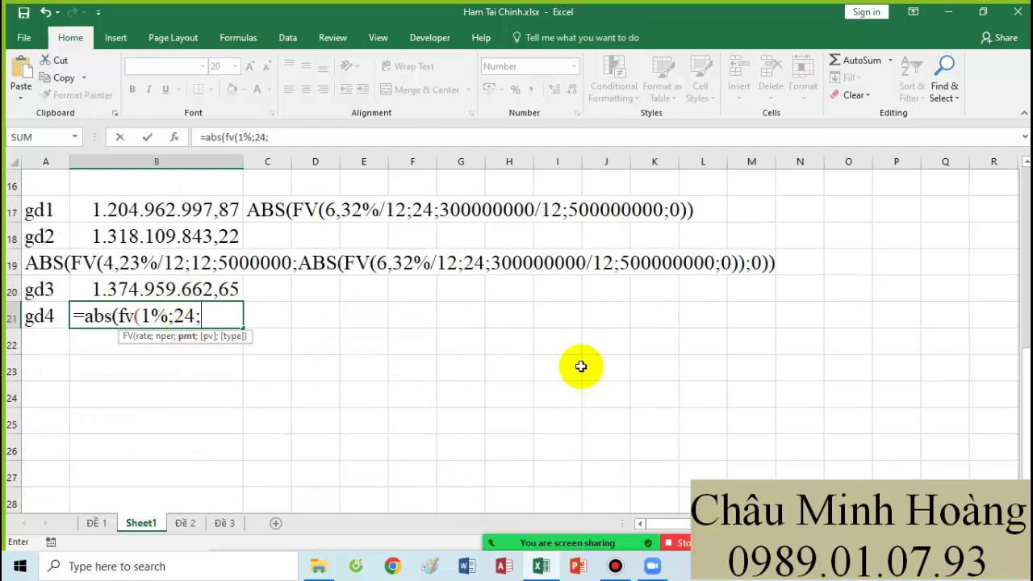
Finish the B21 formula with a payment of 20000000, the copied third-stage formula as present value and type 0
scroll(610, 364, up, 4)
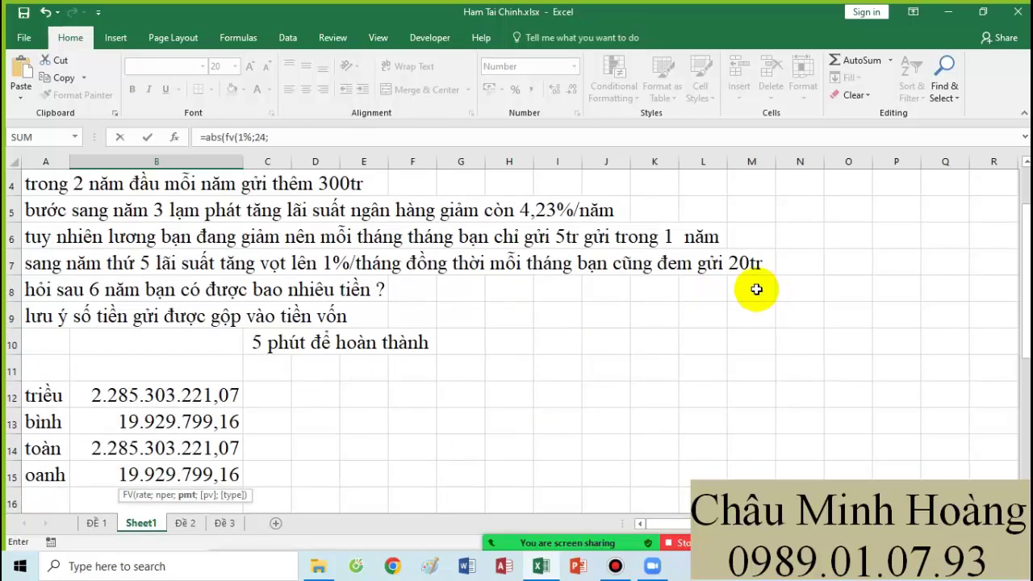
scroll(754, 288, down, 4)
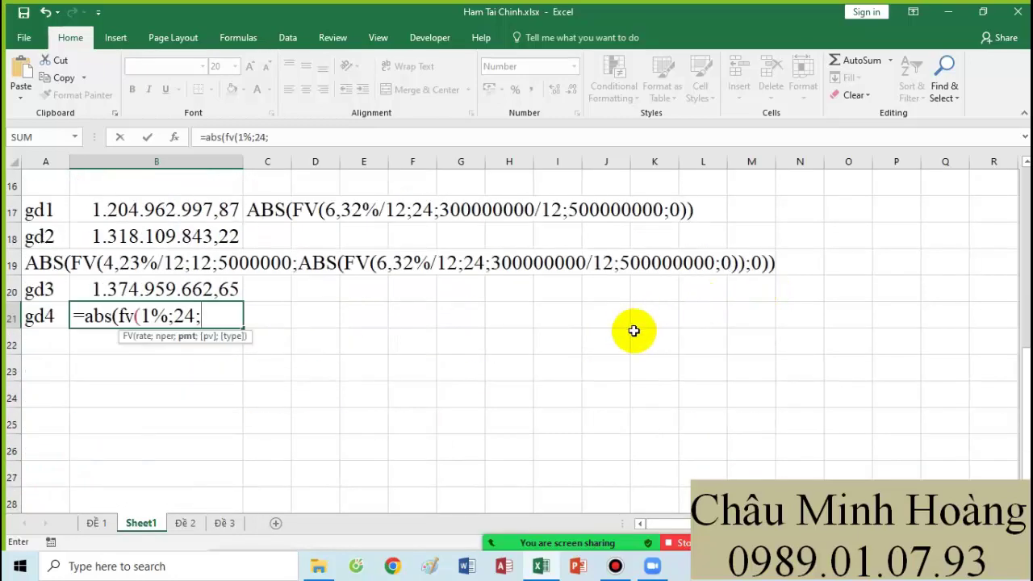
text(20000)
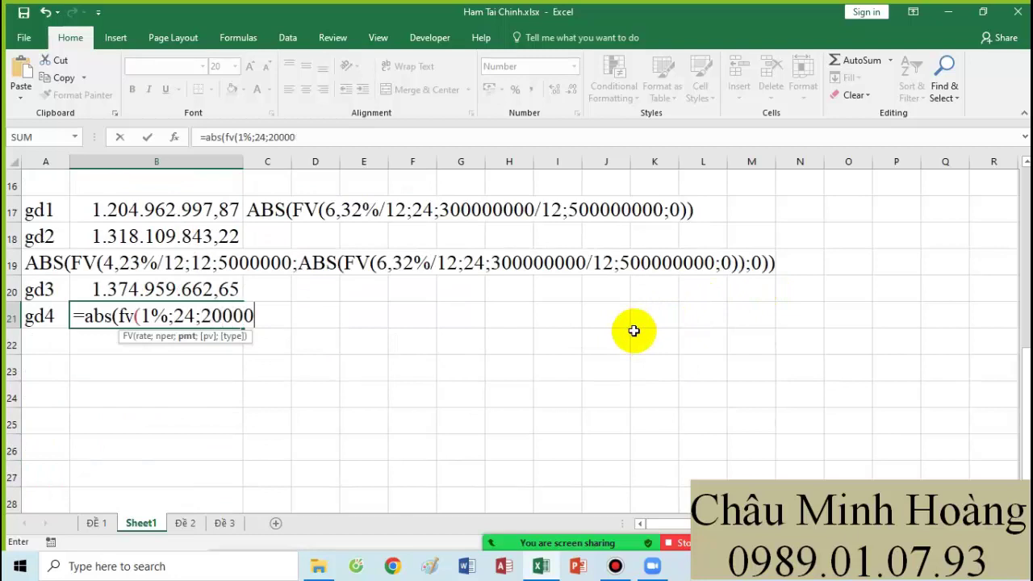
text(000;)
key(ctrl+v)
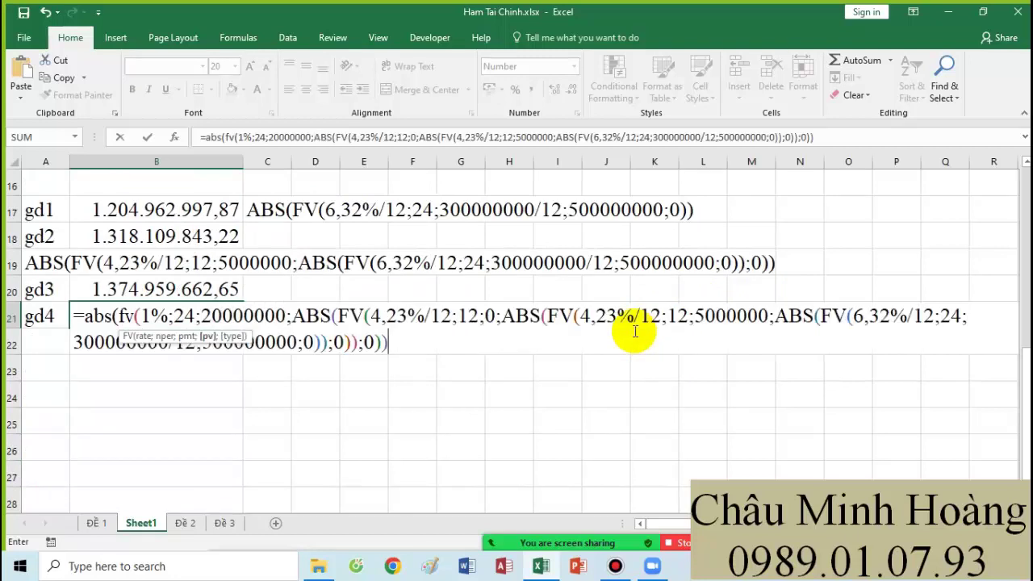
text(;0))
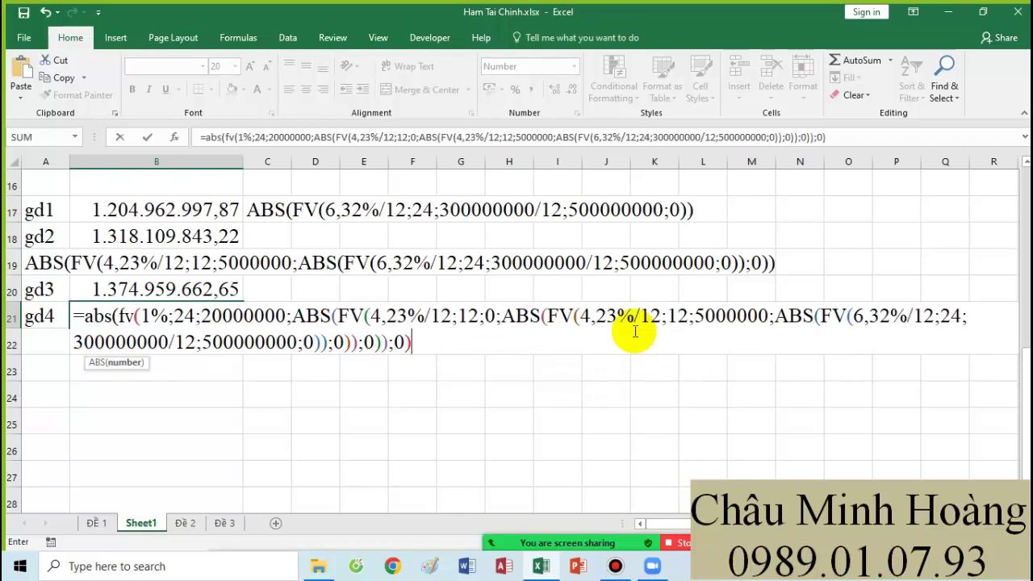
text())
key(Return)
Compare the gd4 result in B21 with the submitted answers in B12 and B14
click(173, 318)
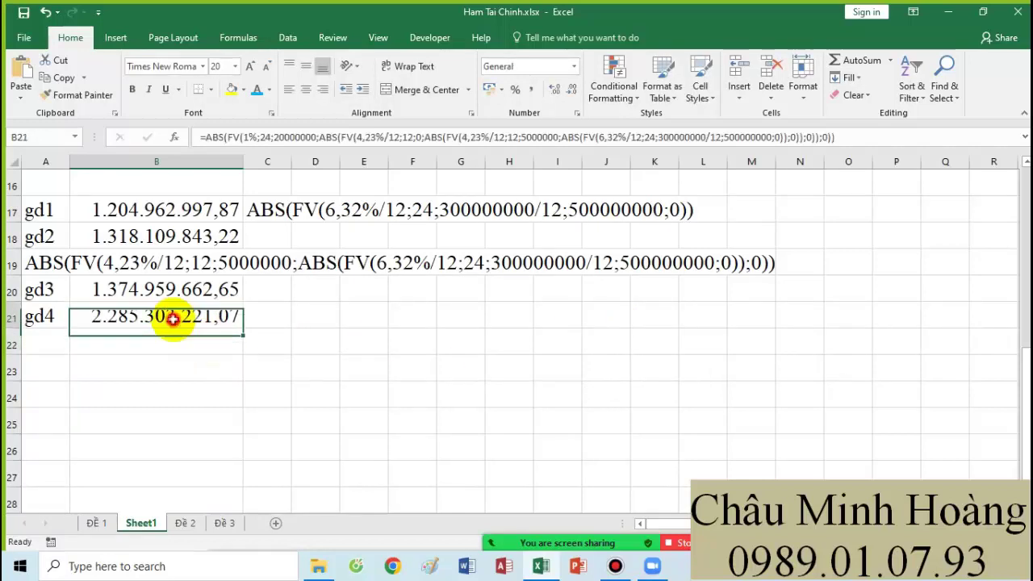
scroll(270, 408, up, 1)
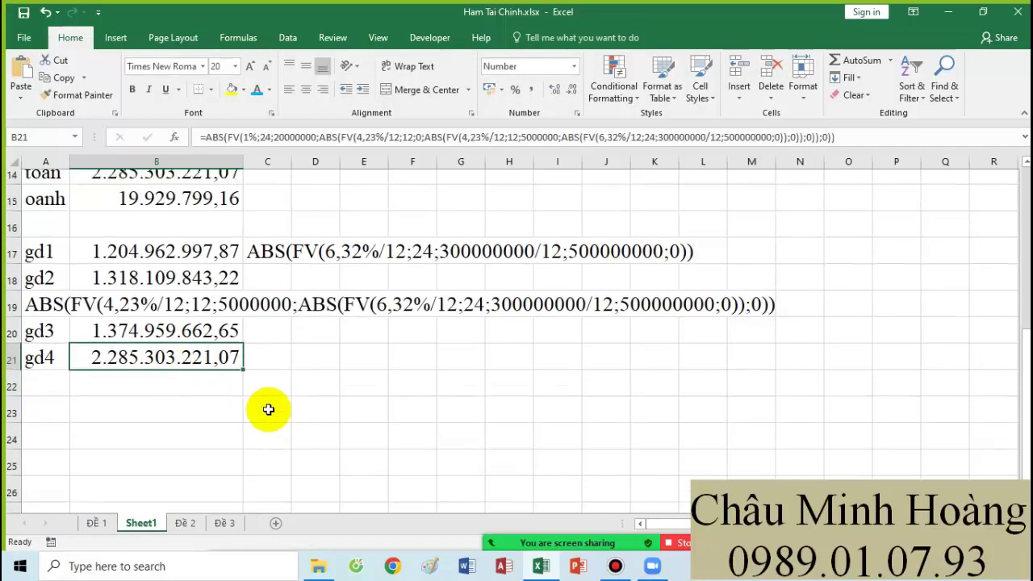
scroll(268, 409, up, 1)
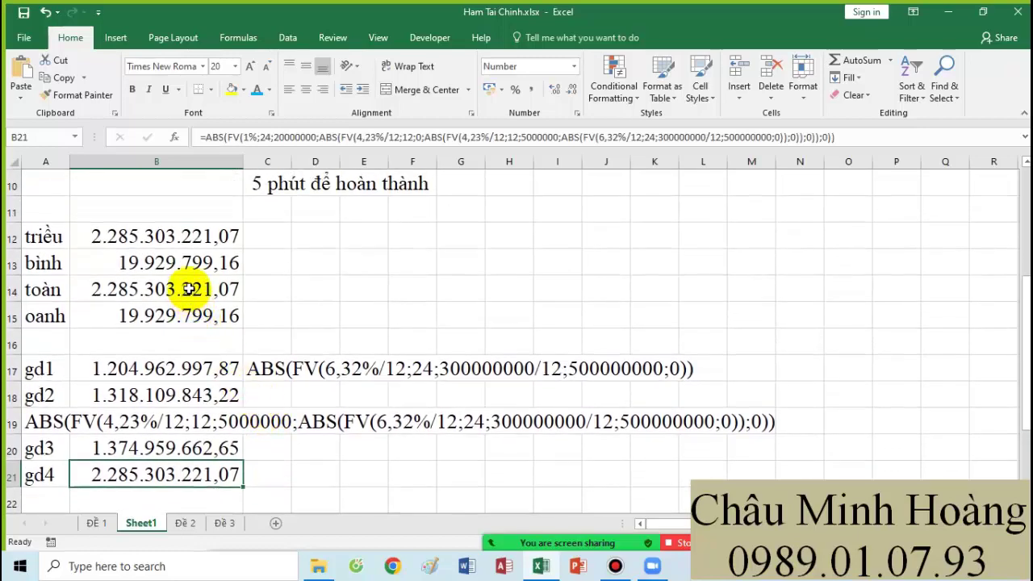
click(211, 290)
ctrl+click(204, 234)
scroll(272, 347, down, 1)
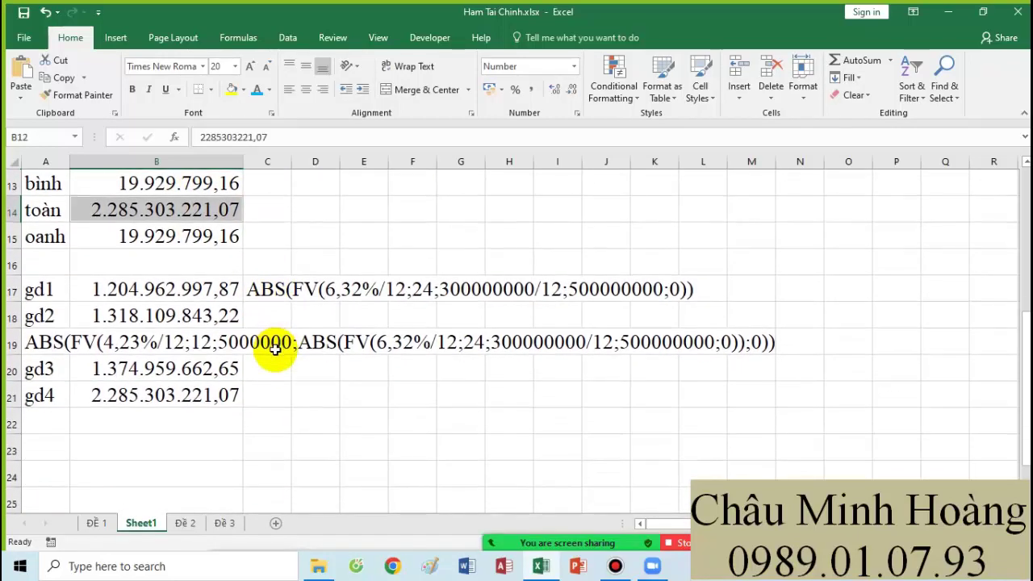
scroll(196, 434, up, 2)
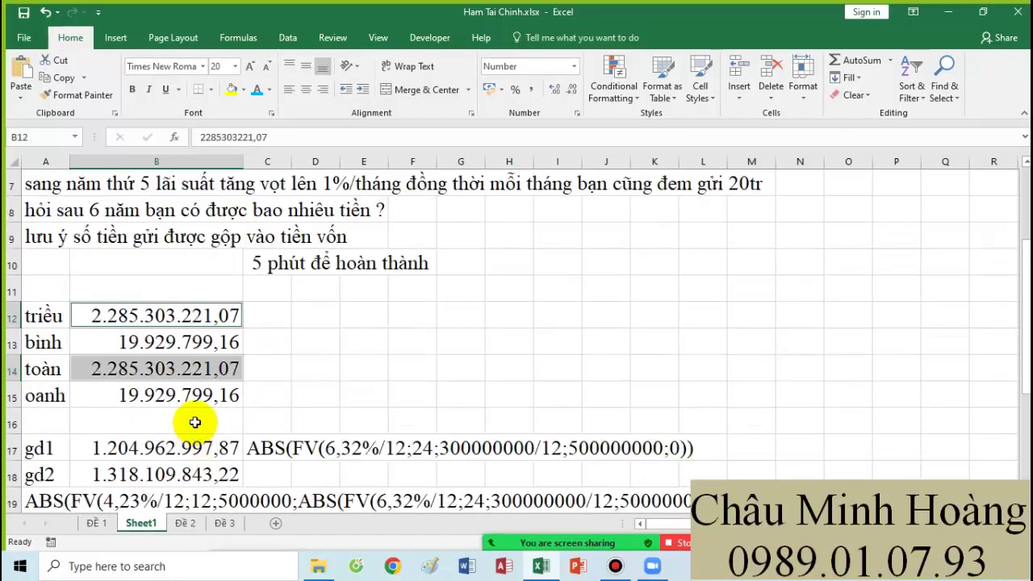
scroll(197, 422, down, 2)
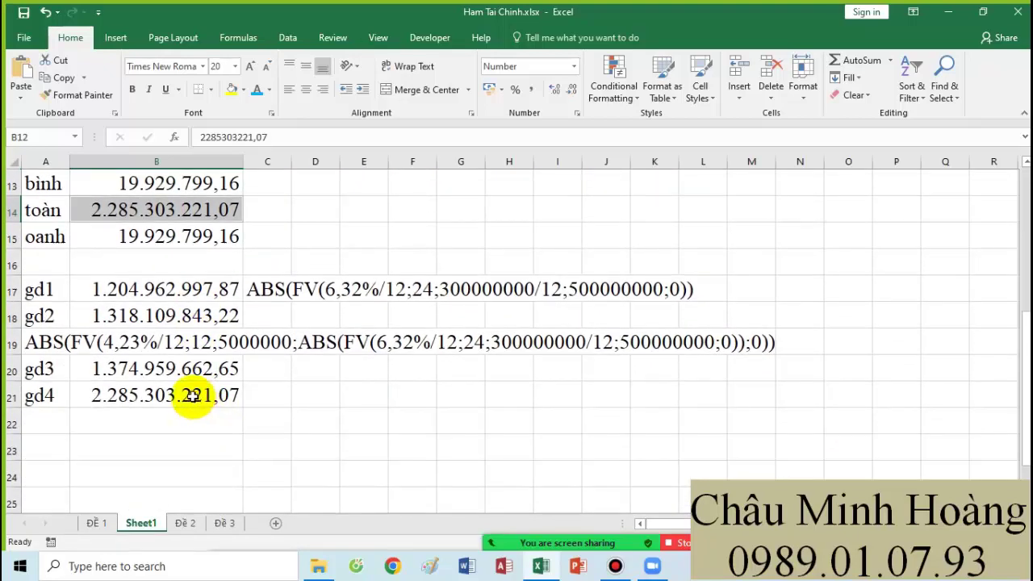
Enlarge the font of the gd4 result cell B21 to size 26
double_click(192, 396)
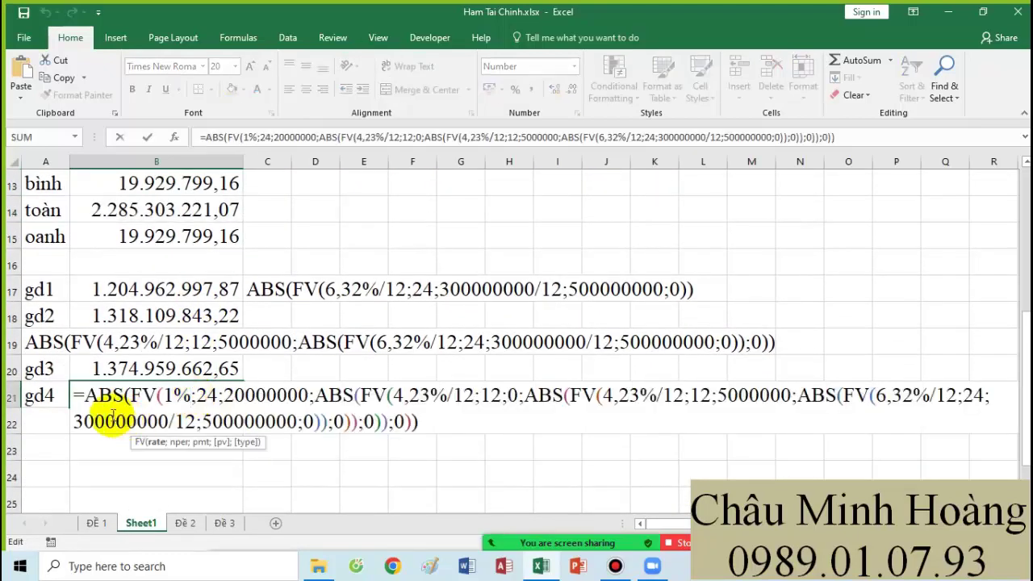
key(Return)
click(131, 404)
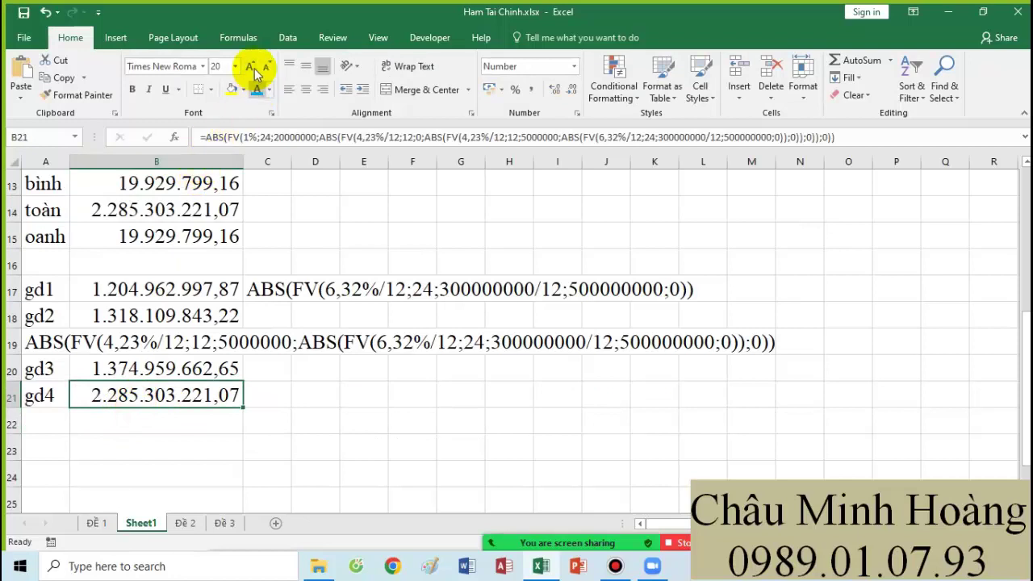
click(252, 67)
click(253, 71)
Review the full nested formula in B21 and fit the width of column B to its contents
double_click(198, 395)
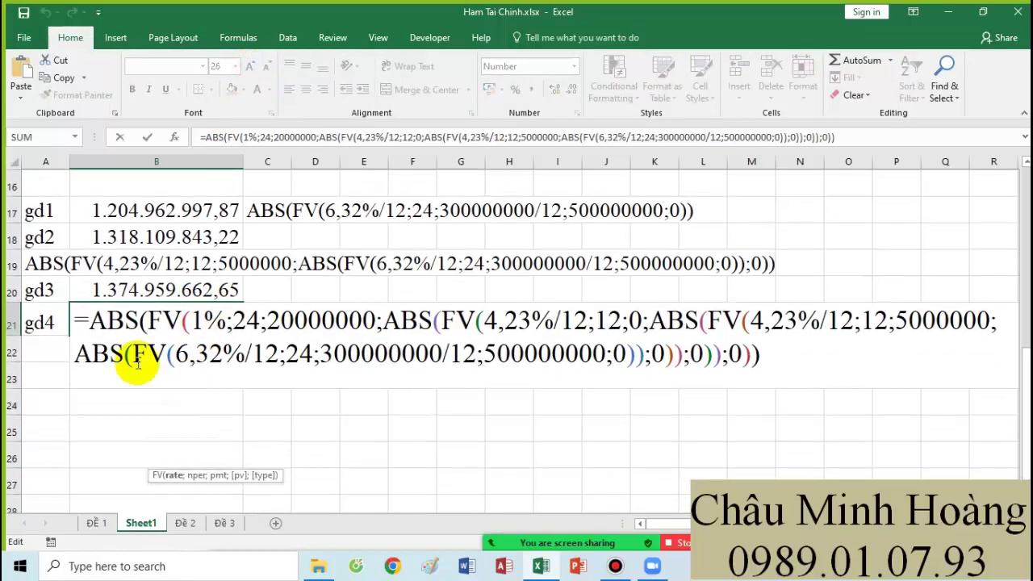
drag(91, 317, 762, 376)
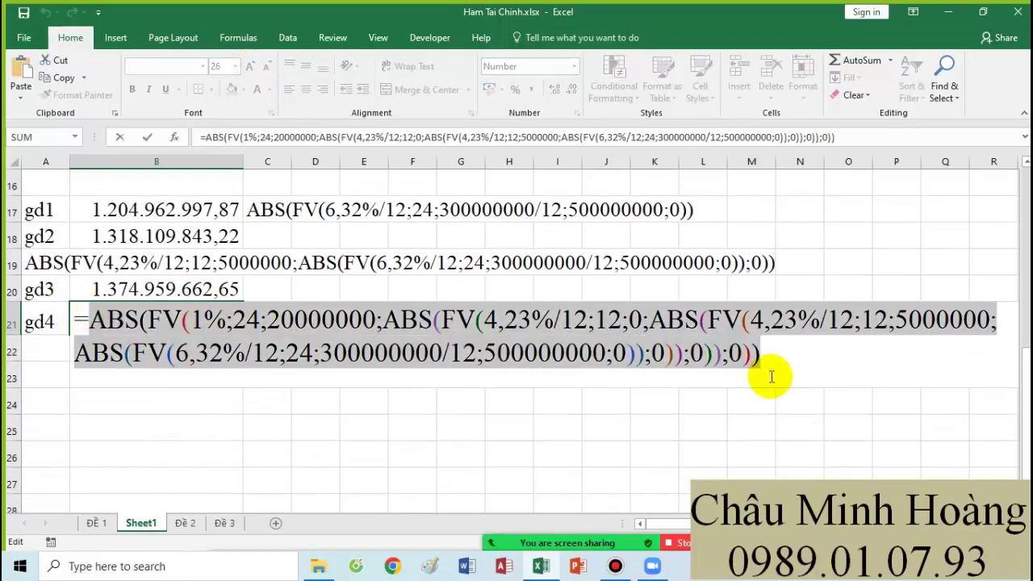
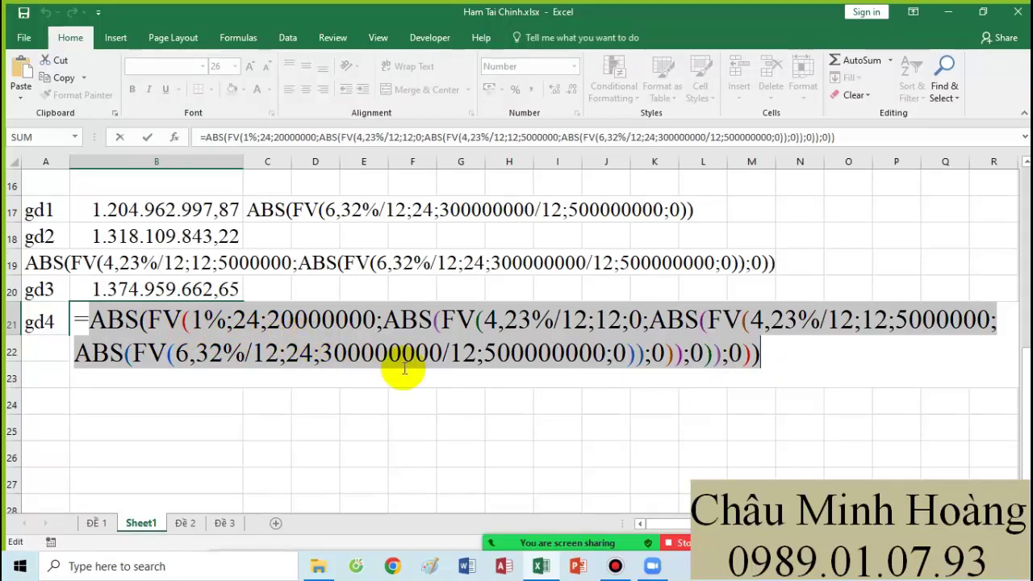
scroll(411, 370, up, 2)
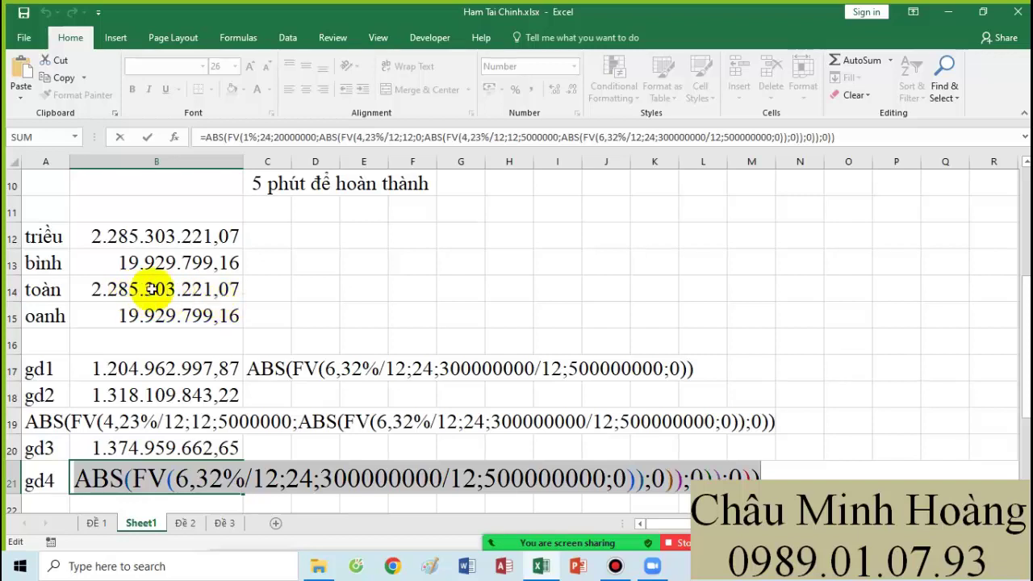
scroll(411, 377, down, 2)
key(Return)
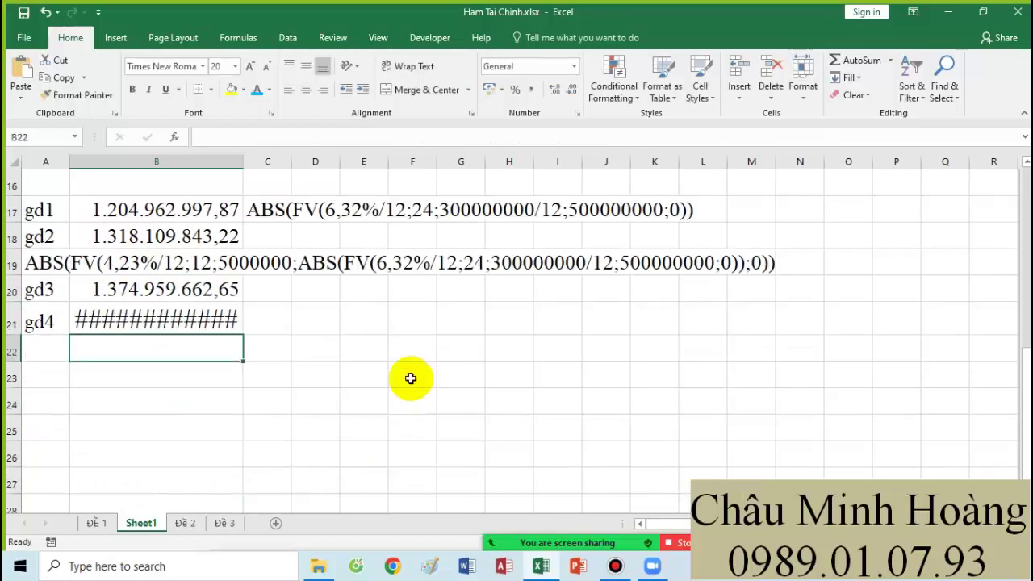
double_click(243, 162)
Copy the full nested ABS and FV formula text from B21, without the equals sign
click(229, 320)
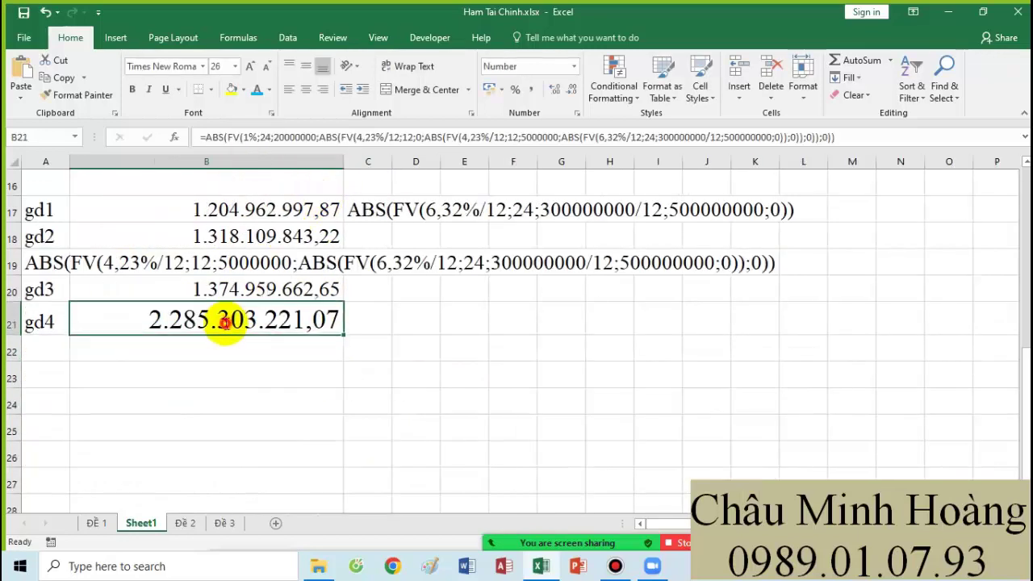
double_click(97, 320)
drag(90, 320, 878, 364)
key(ctrl+c)
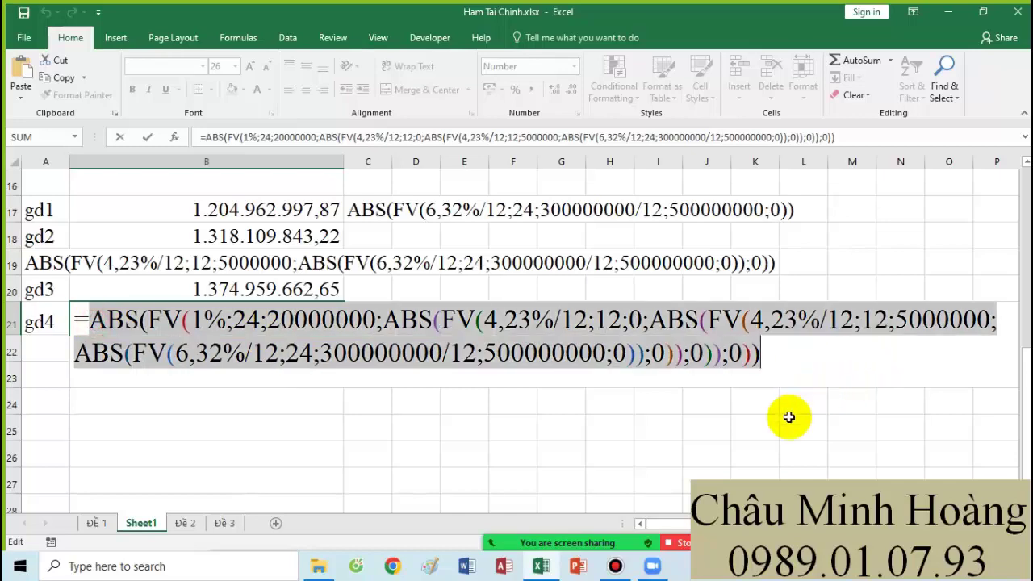
click(616, 567)
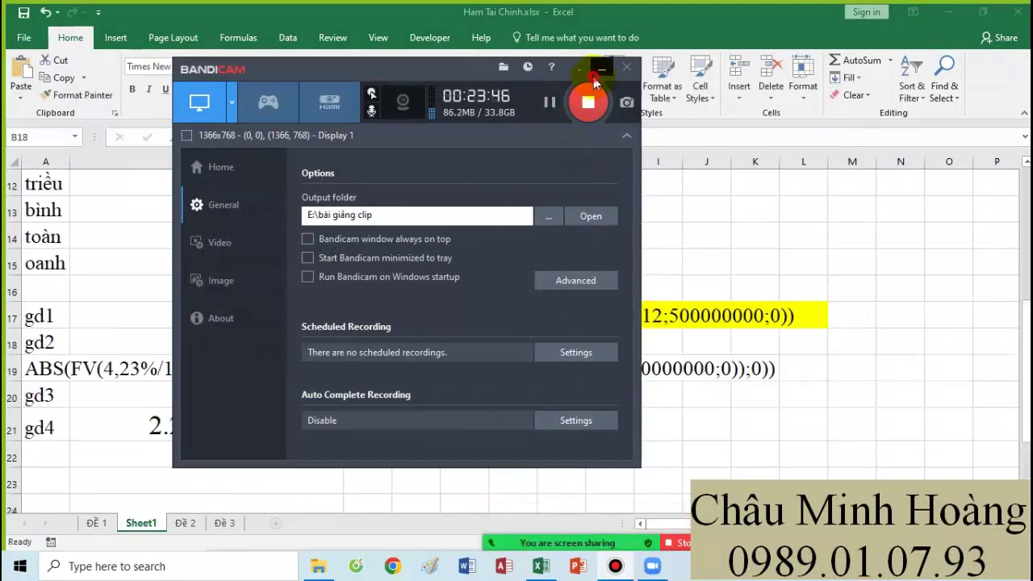
click(595, 73)
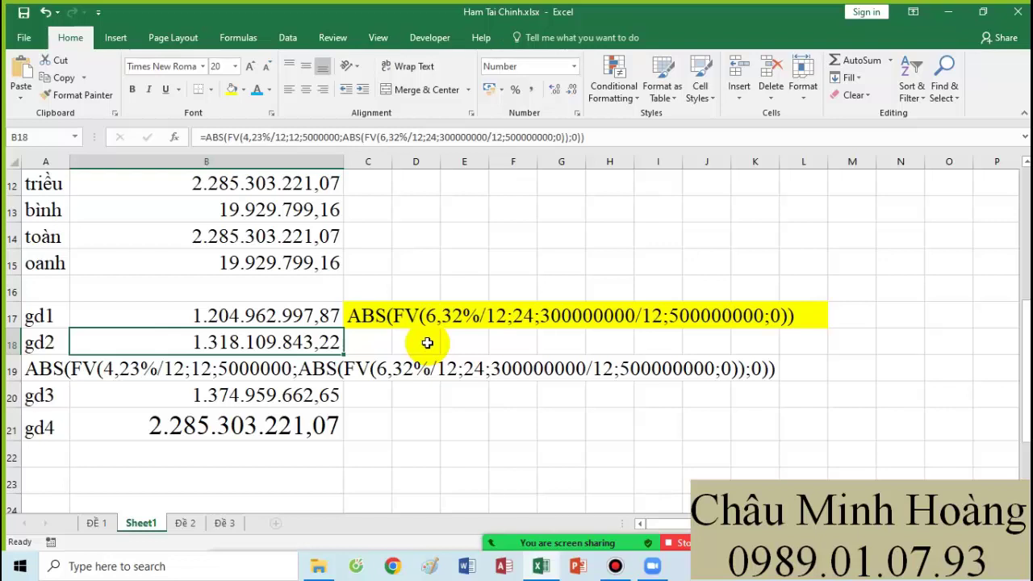
Enter the note "sln, db, ddb" in B22 below the gd4 result
scroll(261, 420, down, 1)
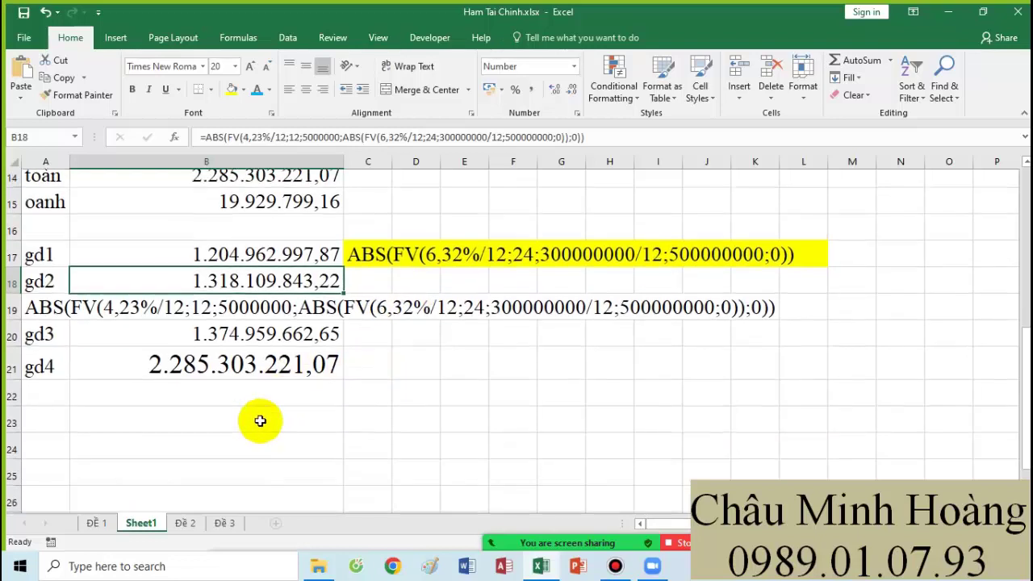
click(213, 375)
text(sln, db,)
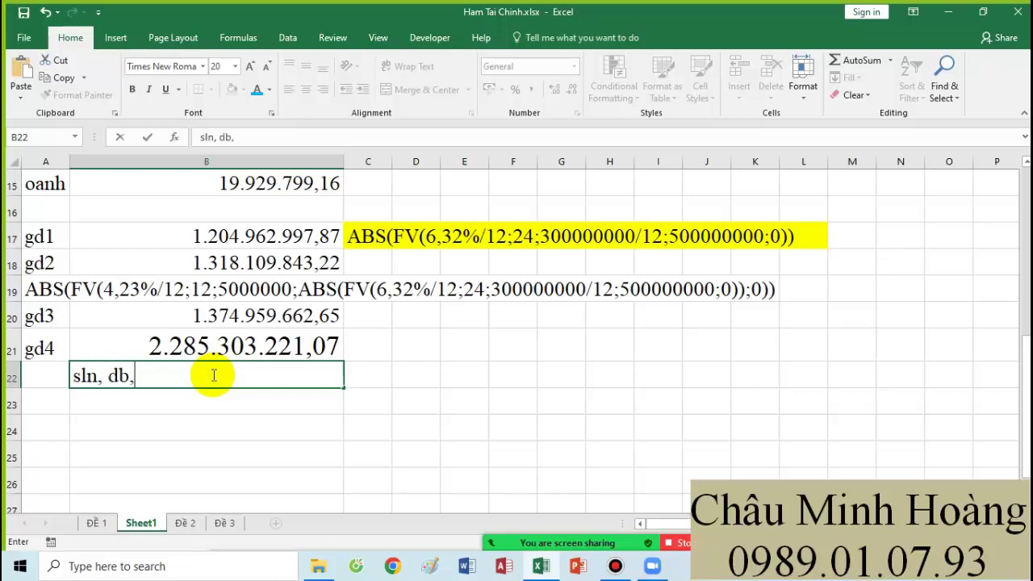
text(đdb)
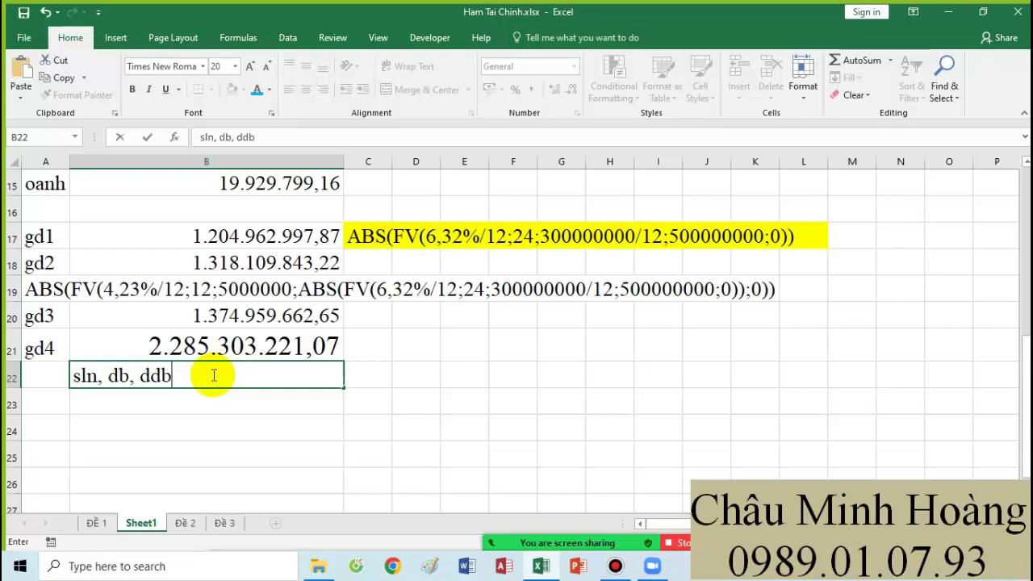
key(Return)
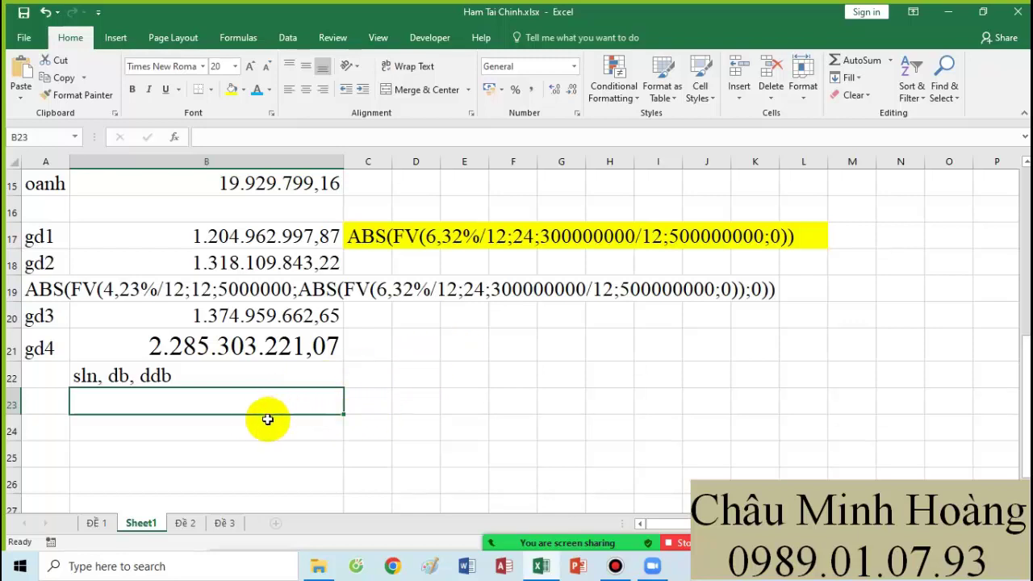
Enter the note "dạng 1 : dùng pv + số tiền trả trước = giá sản phẩm" in B23
text(dạng )
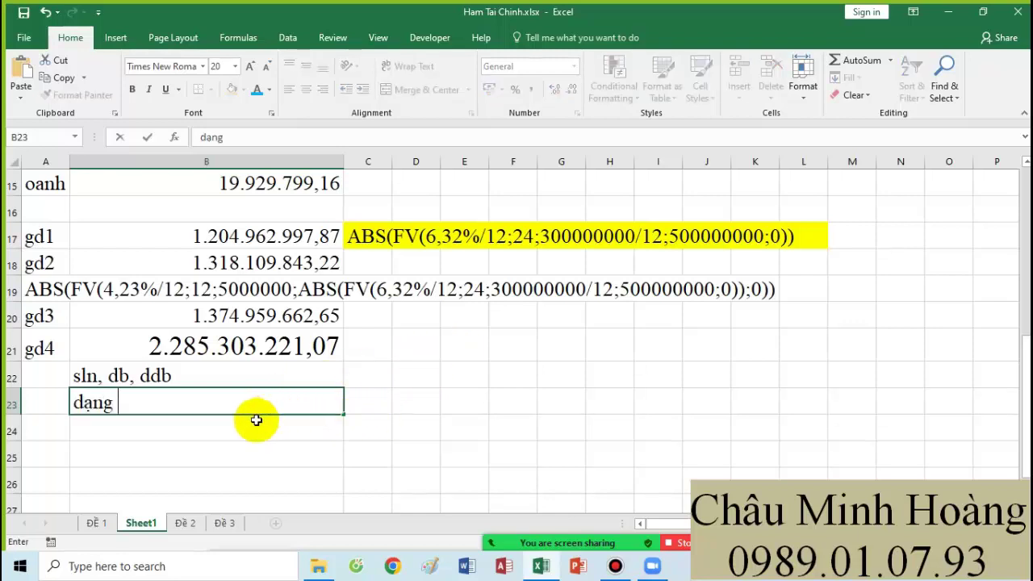
text(1 : dùng pv)
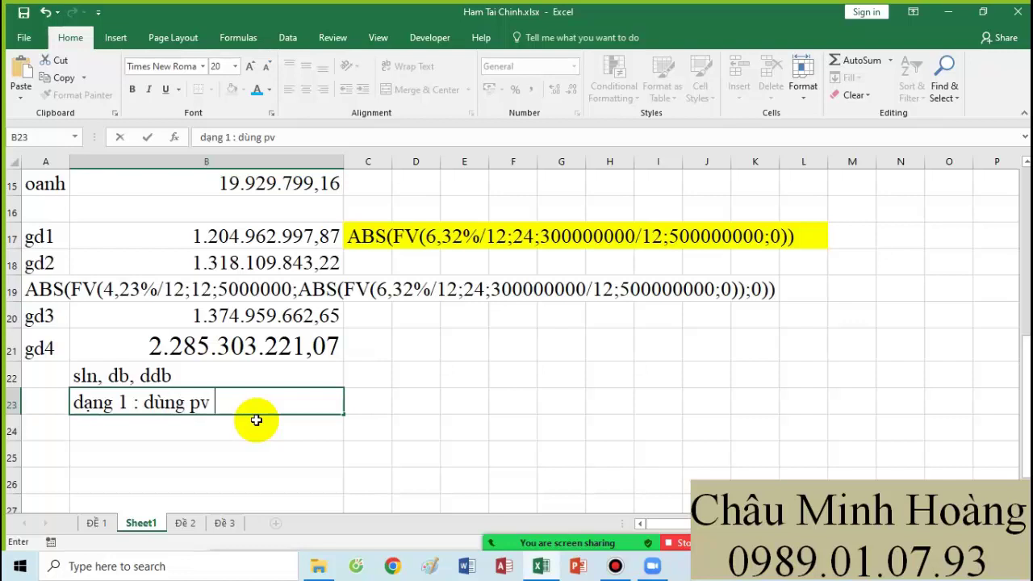
text( + số tiền trả)
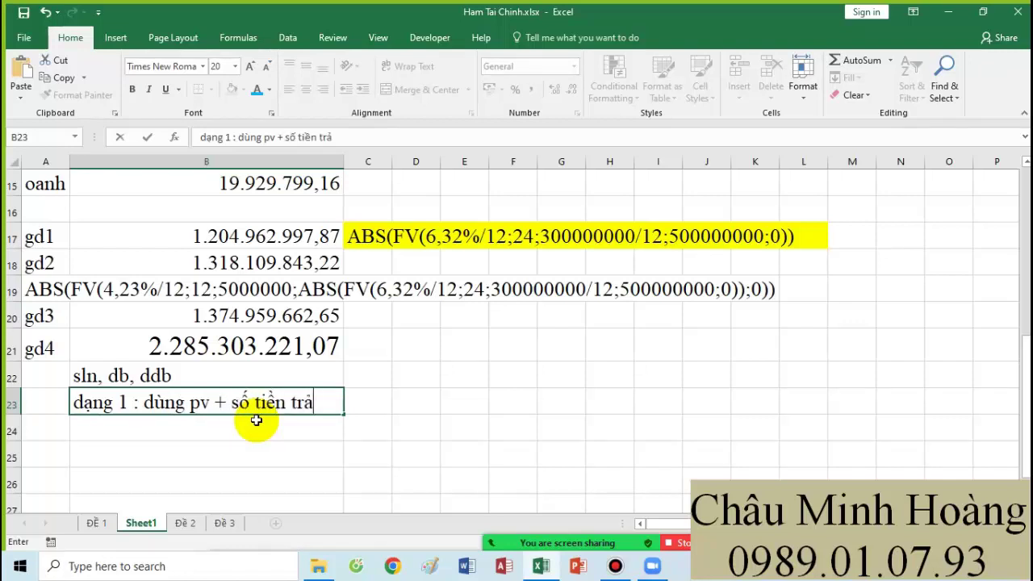
text( trước = )
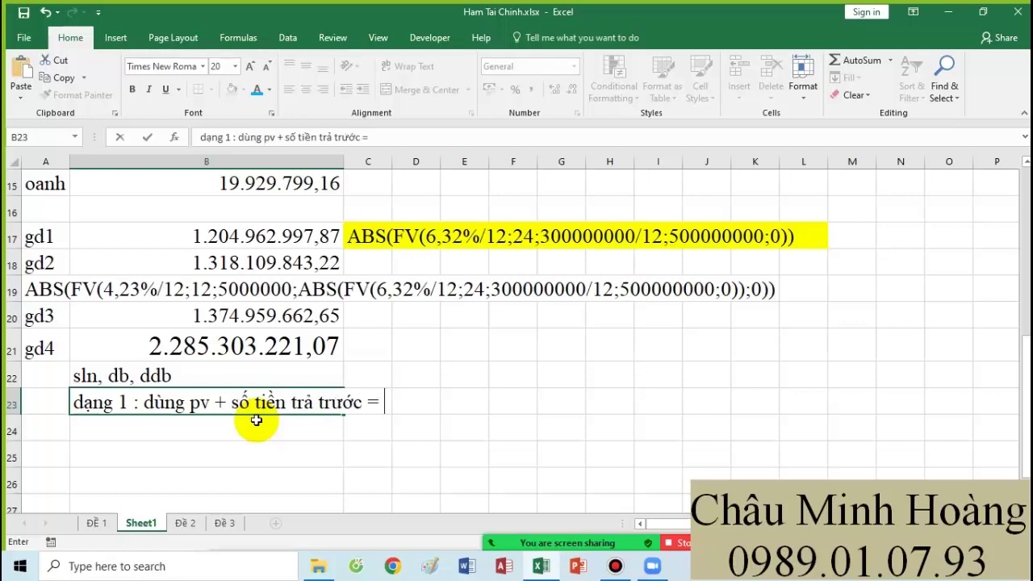
text(giá sản pha)
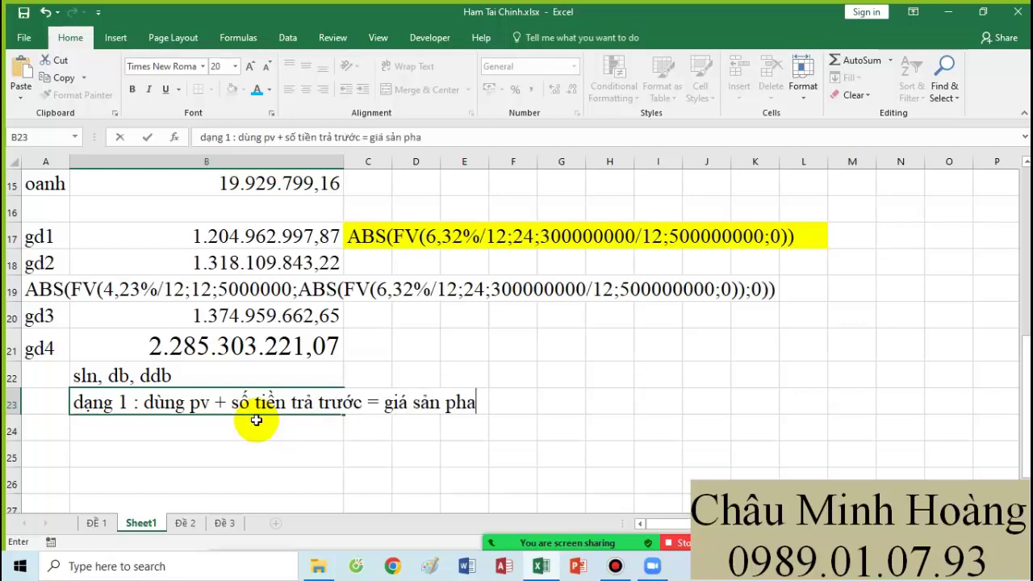
text(amr)
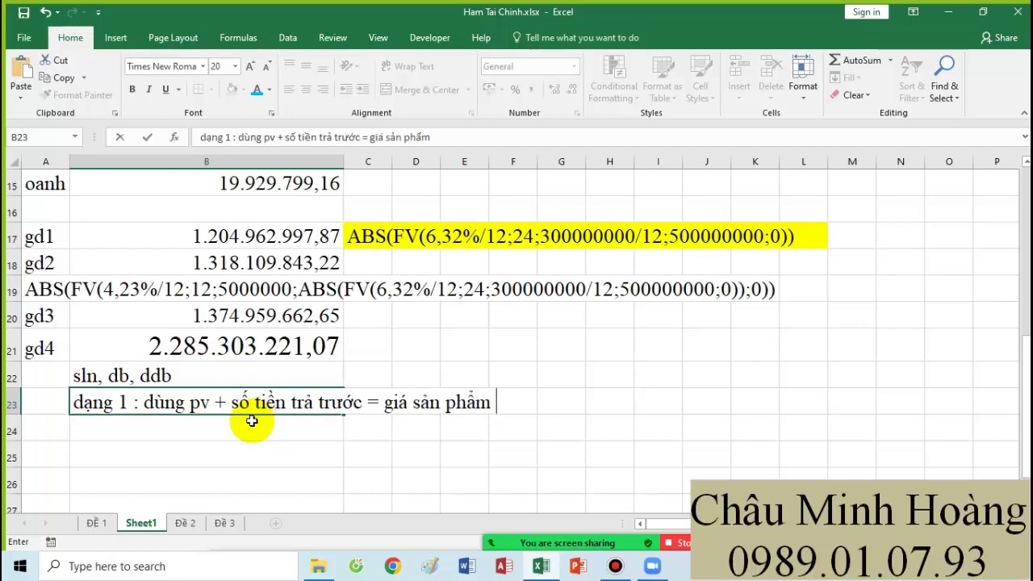
click(214, 431)
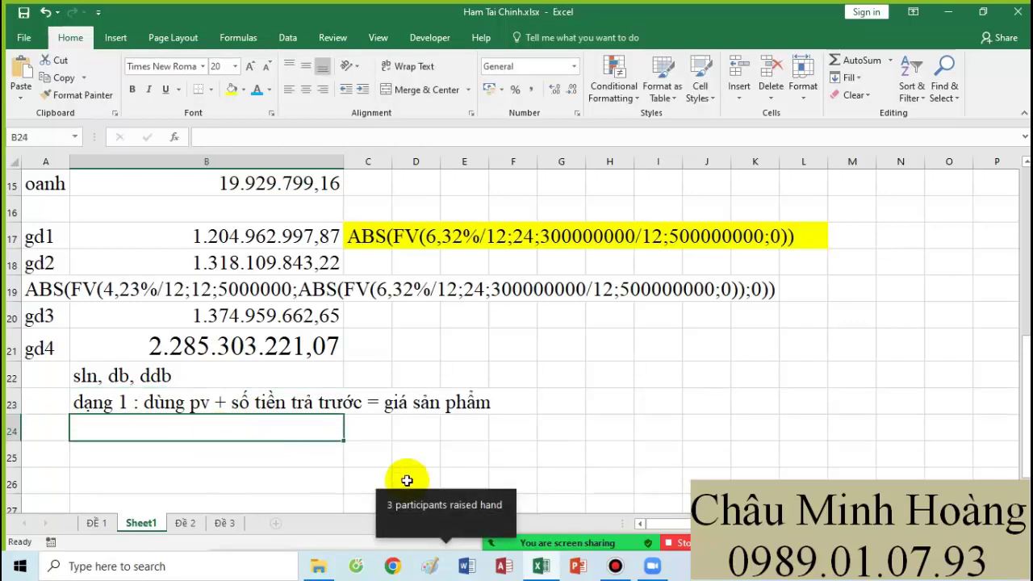
Open the Zoom participants list, lower the three raised hands and close the list
click(442, 537)
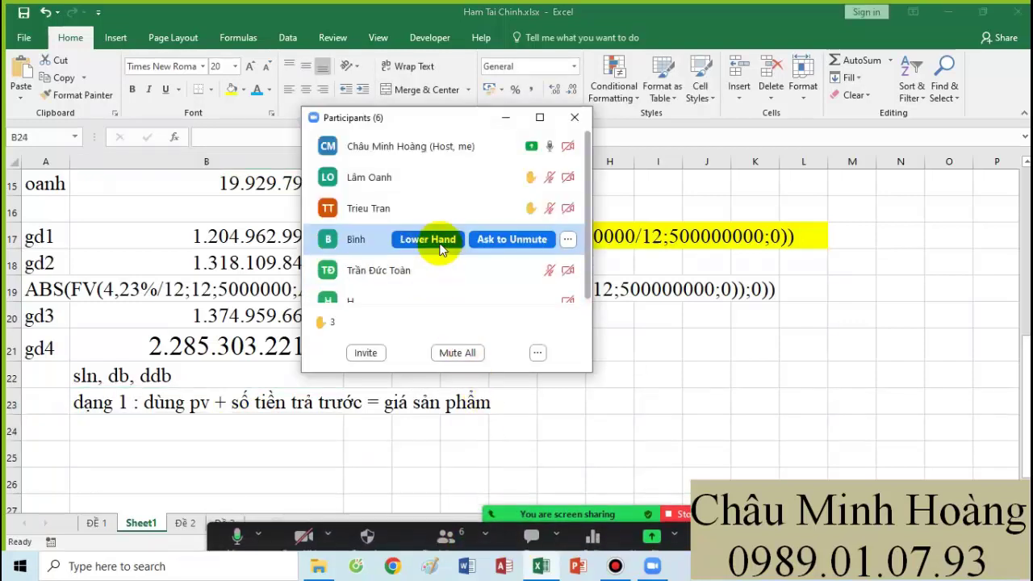
click(427, 239)
click(422, 208)
click(436, 177)
click(574, 118)
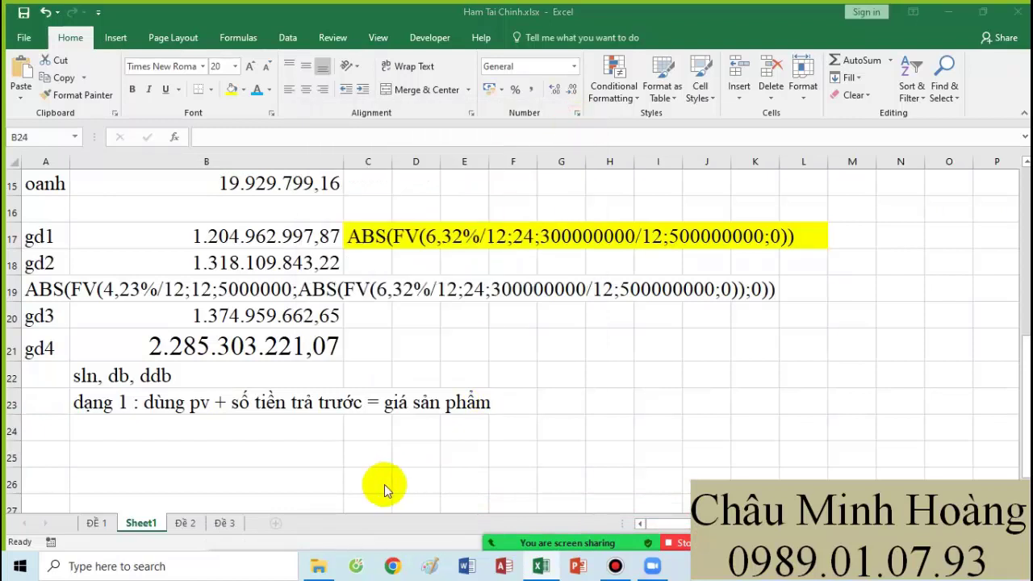
Start the note "dạng 2 :" in B24 and look at the PMT problems on sheet Đề 3
click(228, 437)
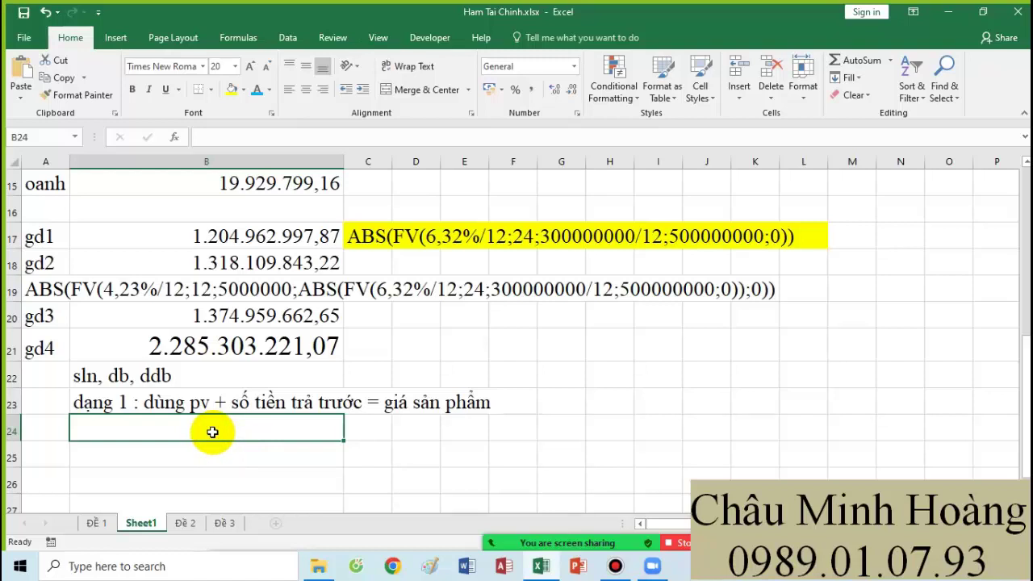
text(dạng )
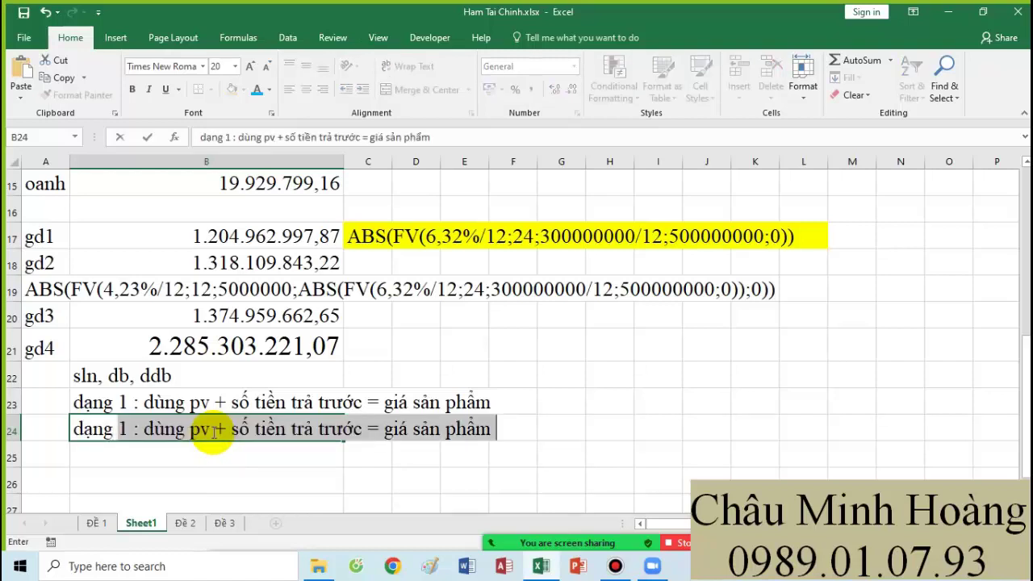
text(2 :)
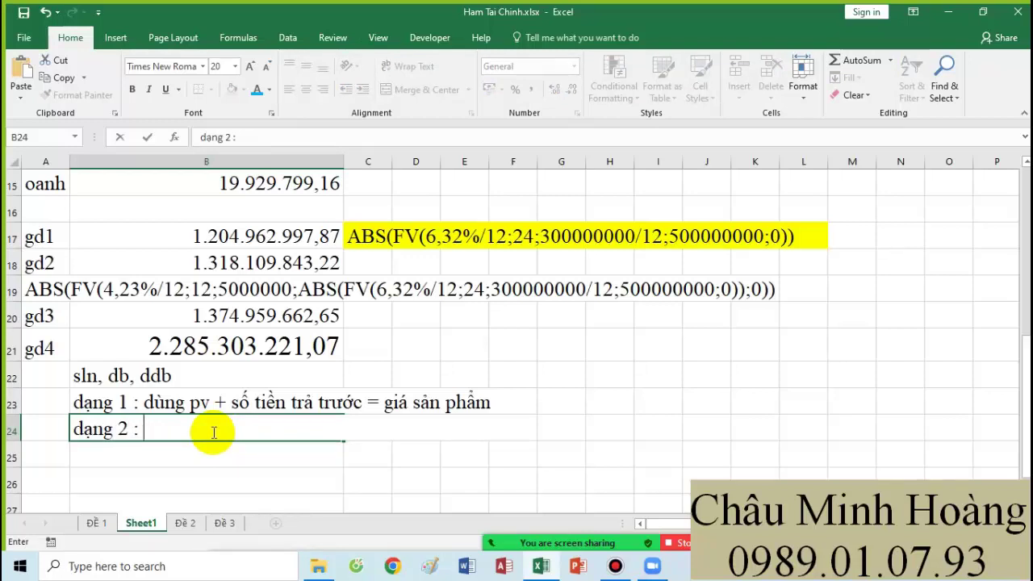
click(225, 524)
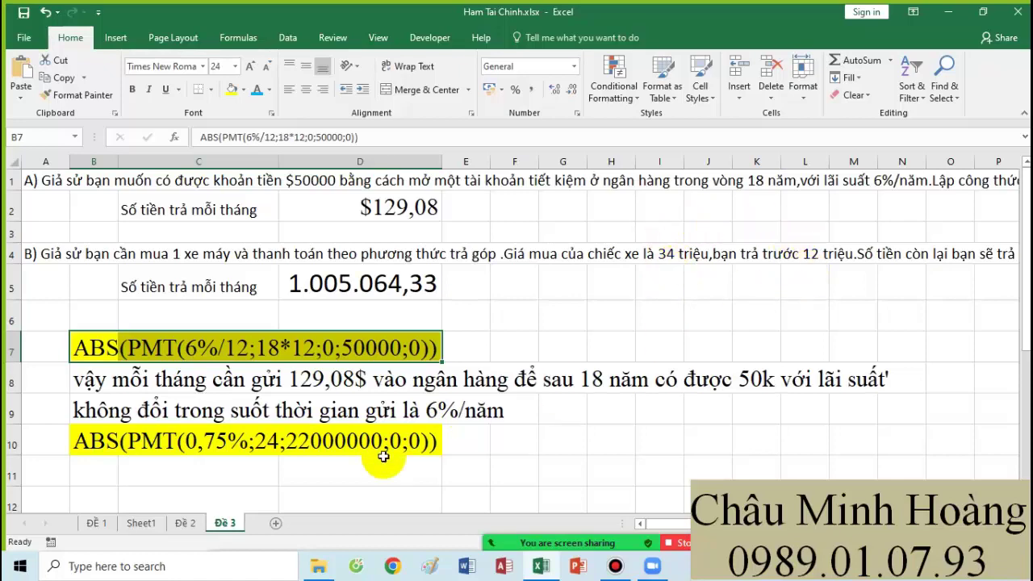
click(143, 524)
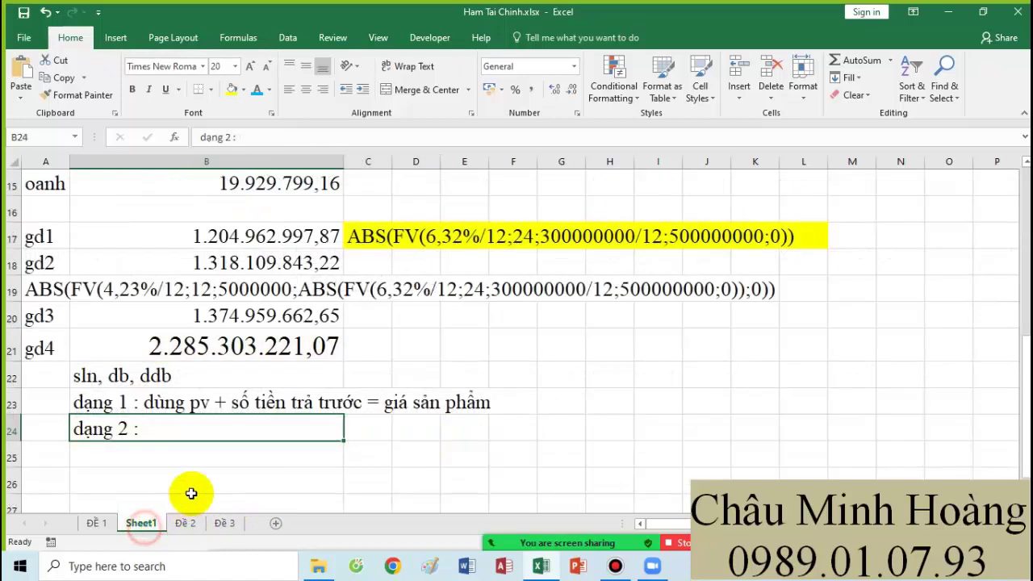
Complete the B24 note with "pv = giá sản phẩm - tiền trả trước"
double_click(165, 429)
text(pv)
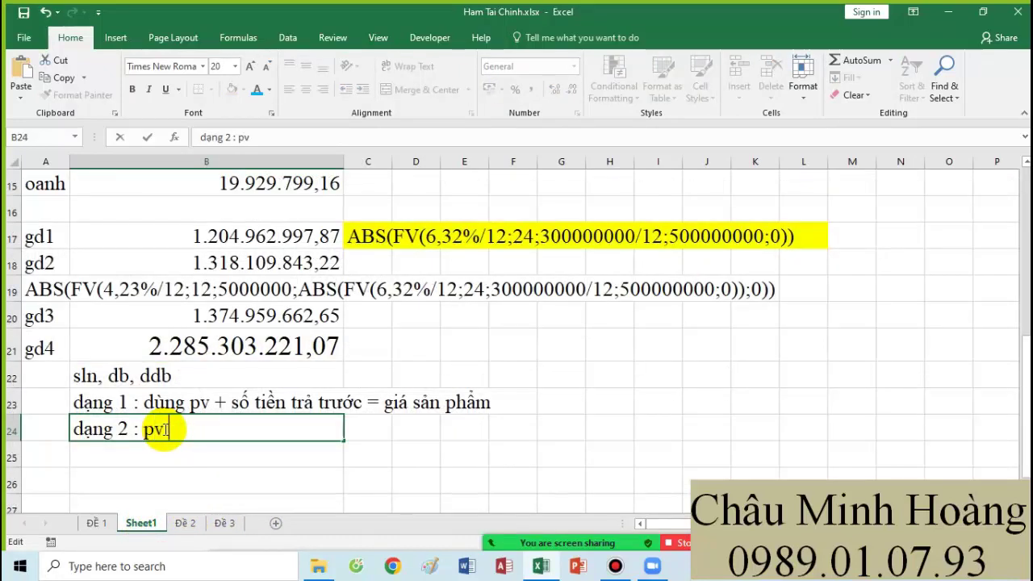
text( = giá sản)
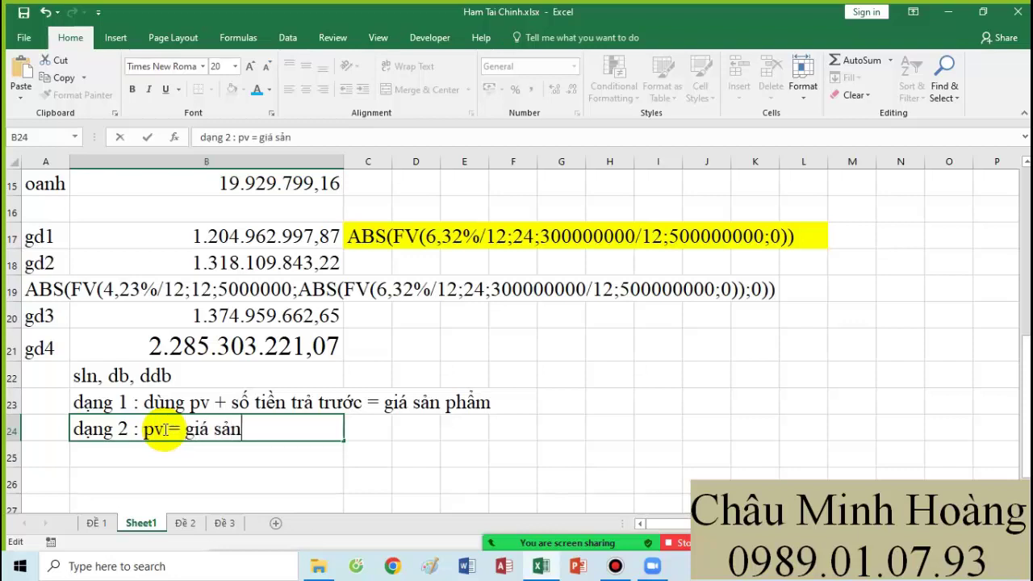
text( phẩm )
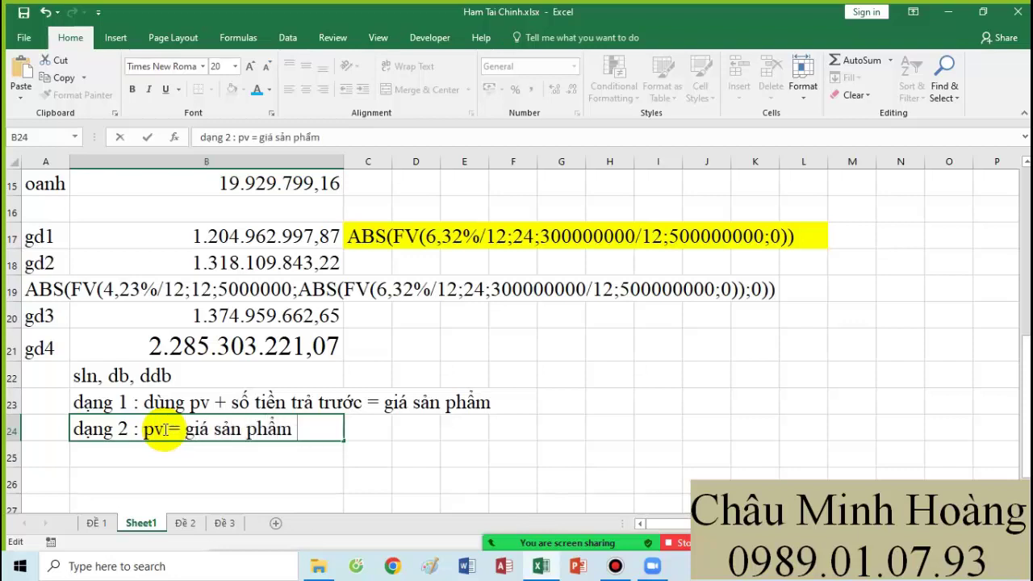
text(- tiê)
text(n trả trứo)
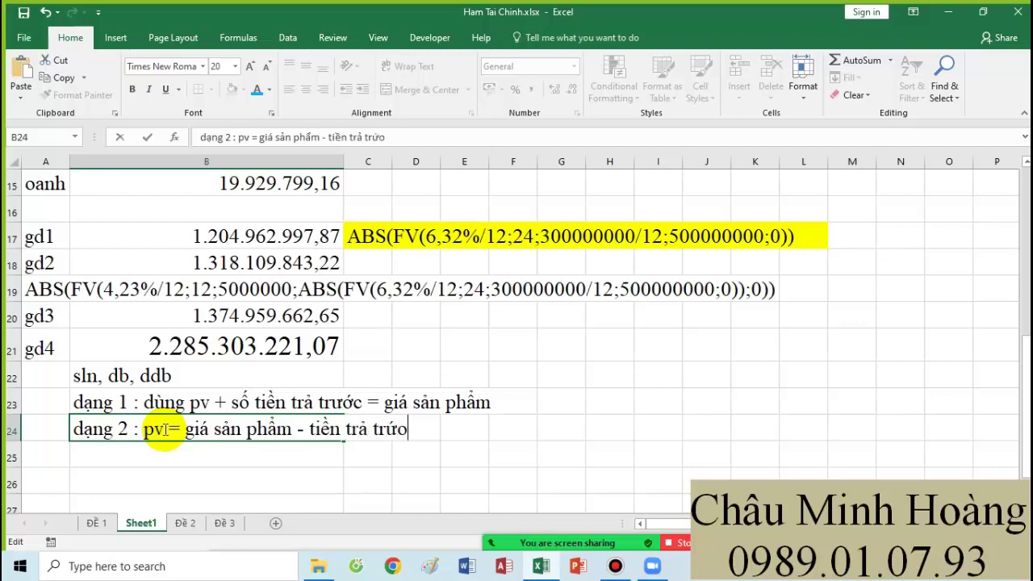
key(BackSpace)
key(BackSpace)
text(ước)
key(Return)
Enter the note "dạng 3: chia giai đoạn" in B25
text(dan)
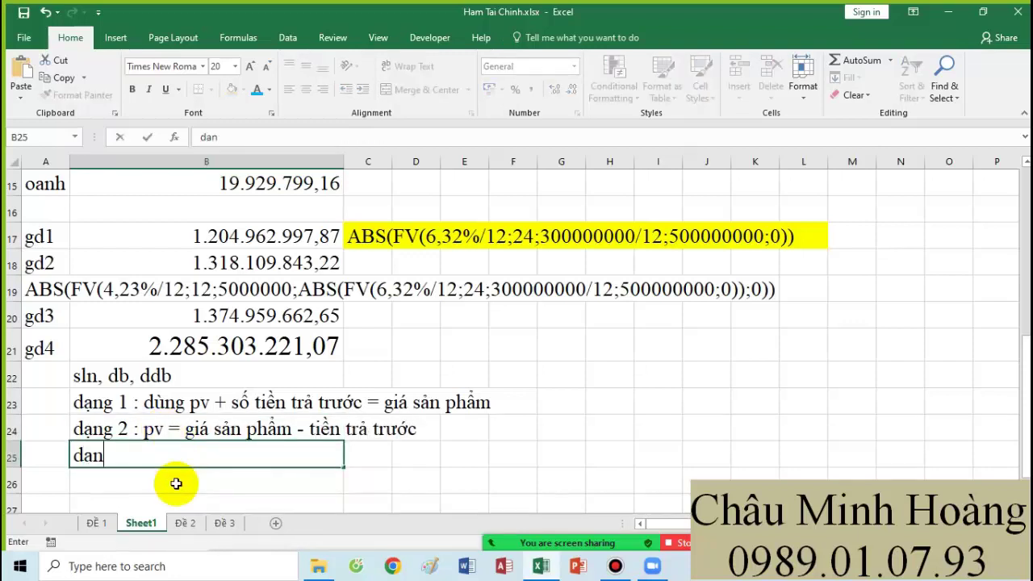
text(g 3: chi)
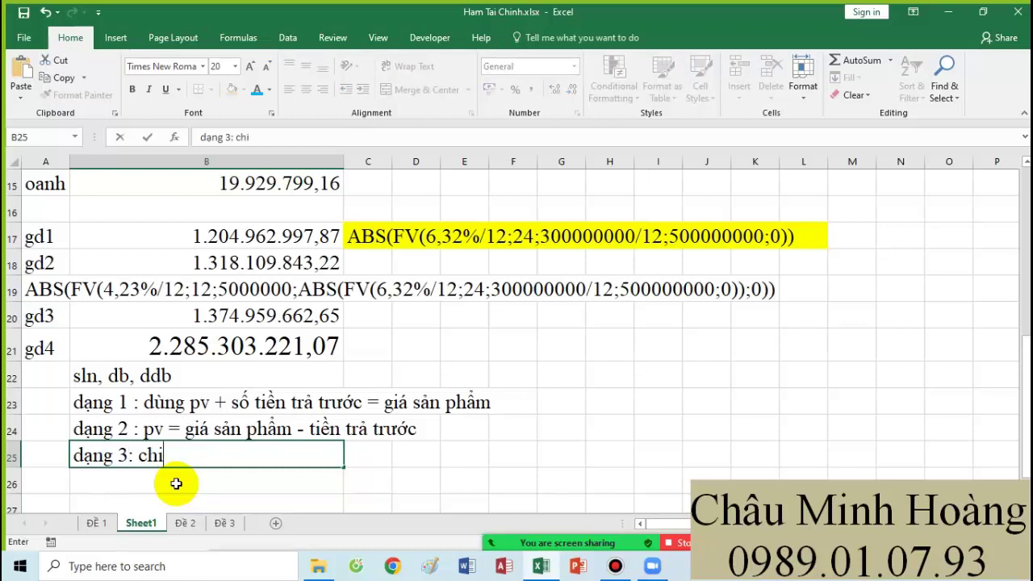
text(a giai )
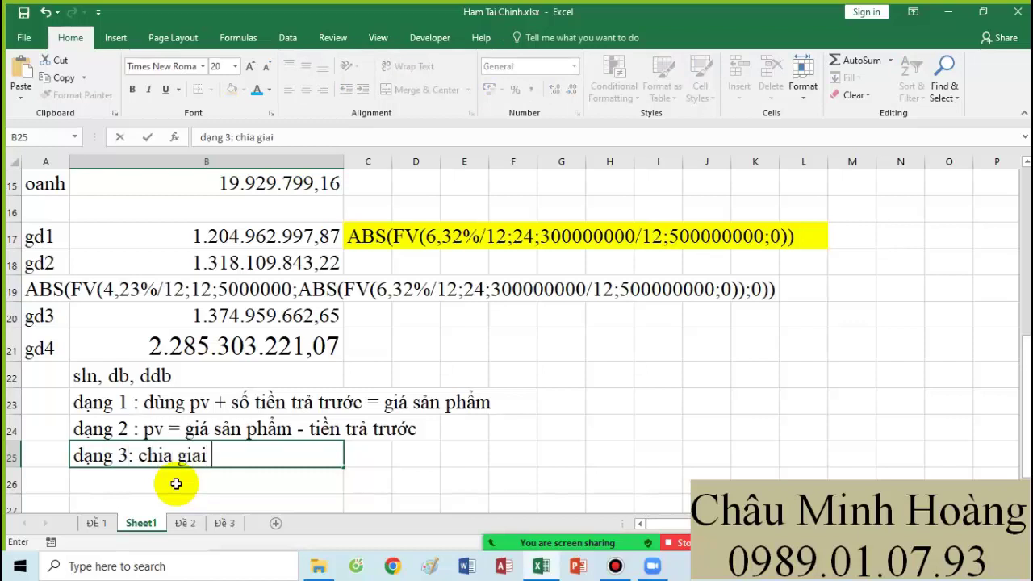
text(đoan)
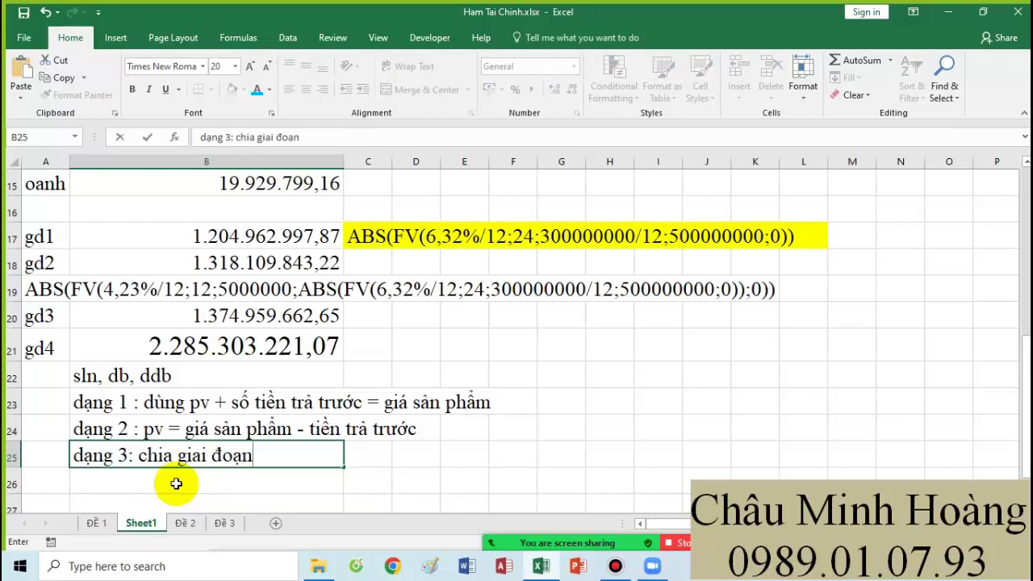
drag(158, 373, 512, 470)
Review the three problem-type notes in B23:B25 together with the block A21:I26 around the gd4 result
drag(105, 401, 490, 466)
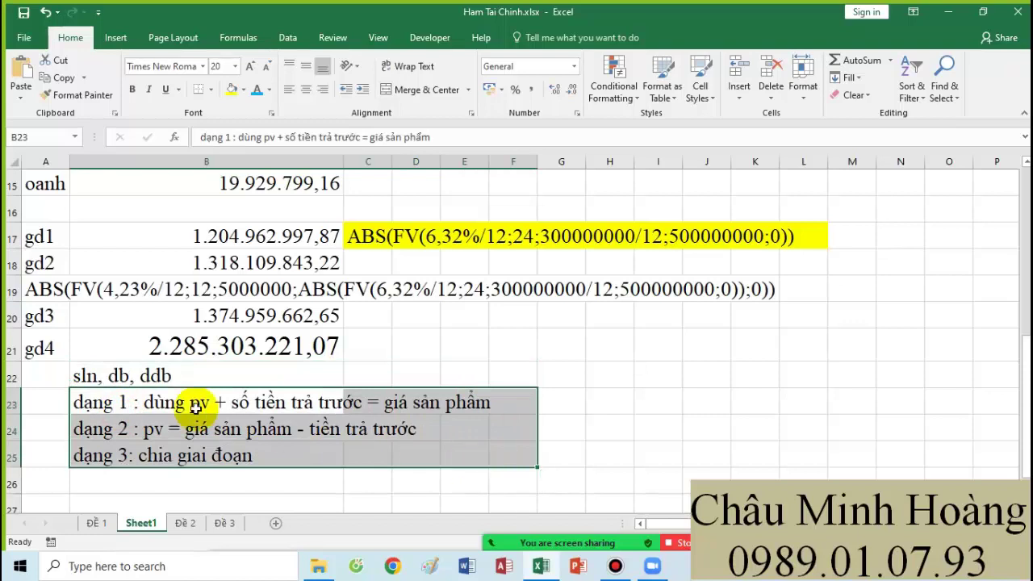
drag(33, 343, 657, 489)
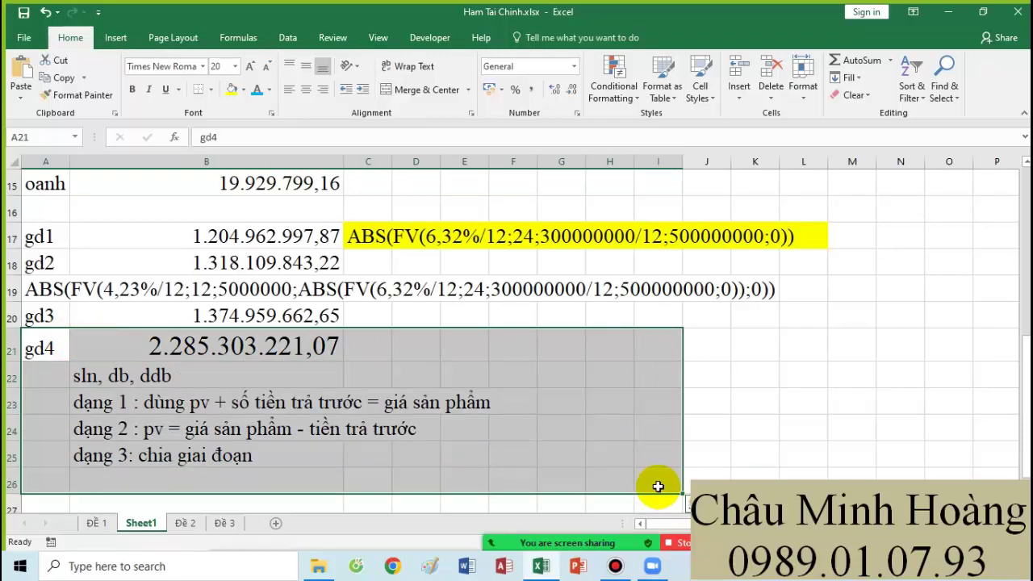
mouse_move(565, 542)
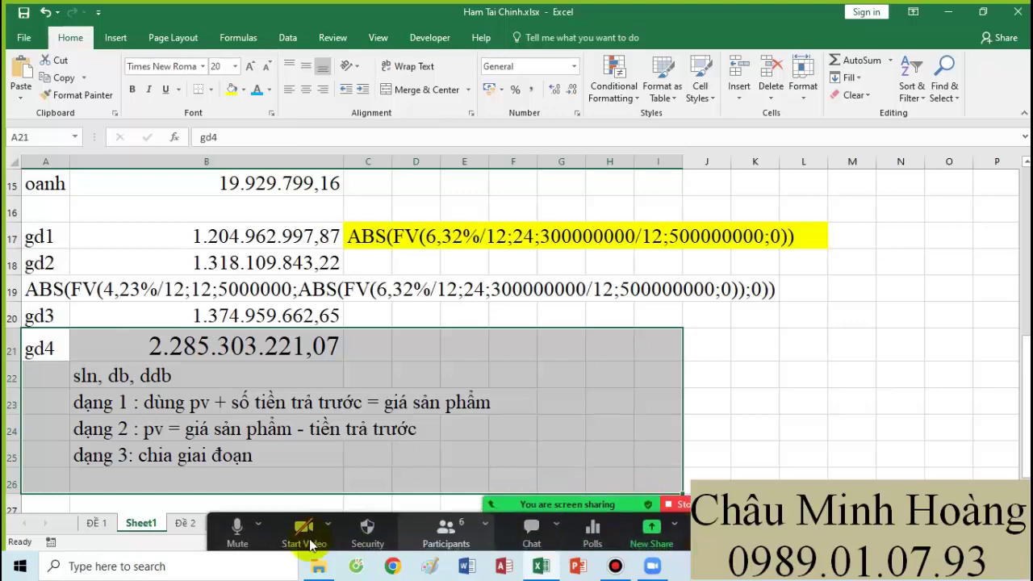
click(616, 566)
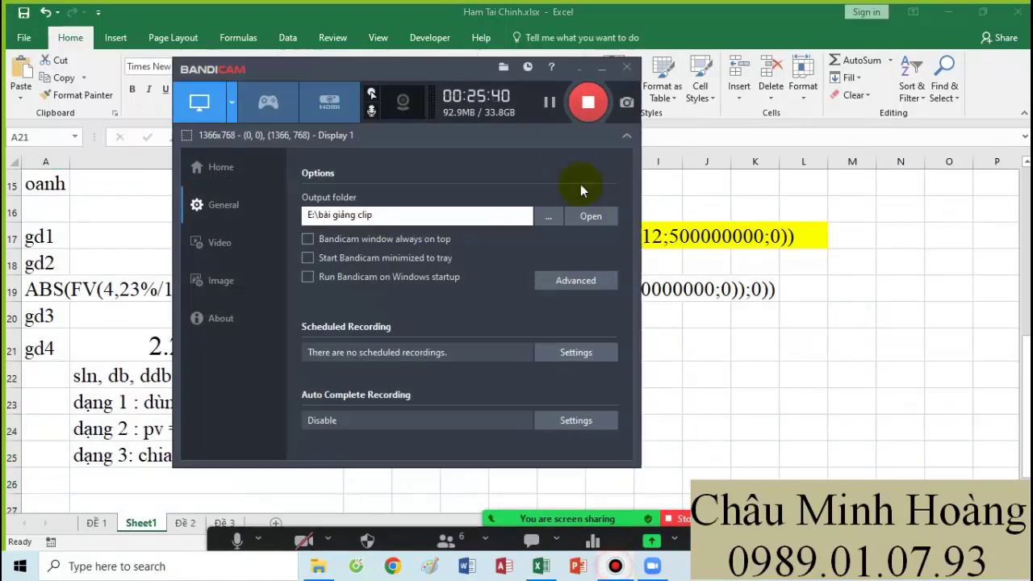
click(551, 105)
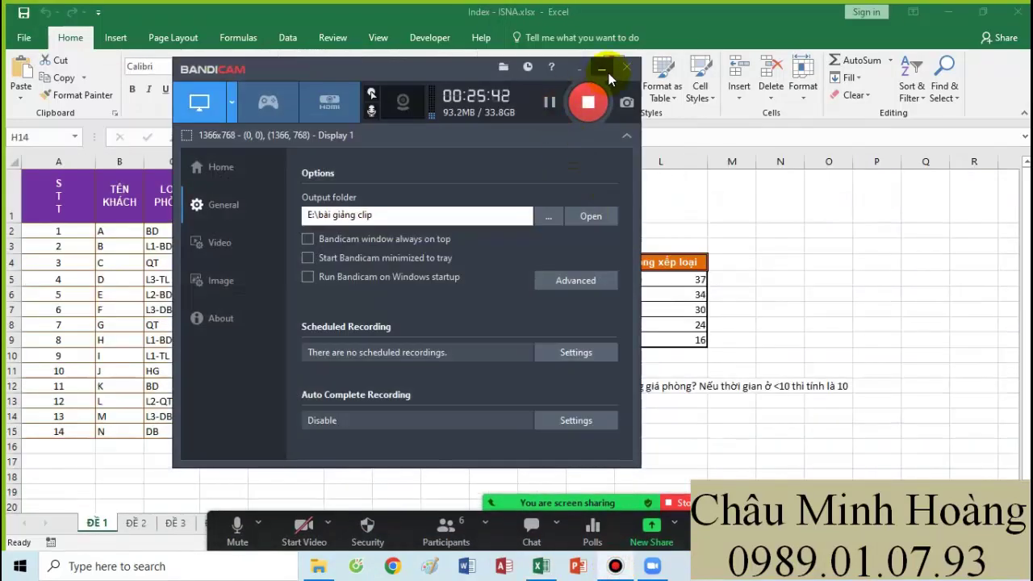
In the Index - ISNA.xlsx workbook, format the empty range A17:L30 on sheet ĐỀ 1 as Times New Roman, size 20
click(603, 71)
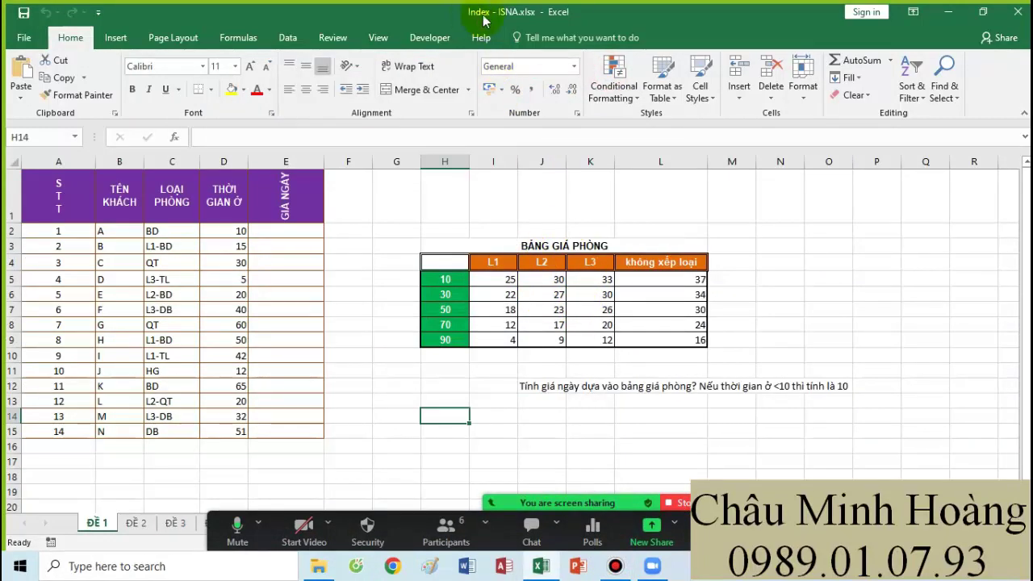
scroll(449, 361, down, 1)
scroll(449, 362, down, 3)
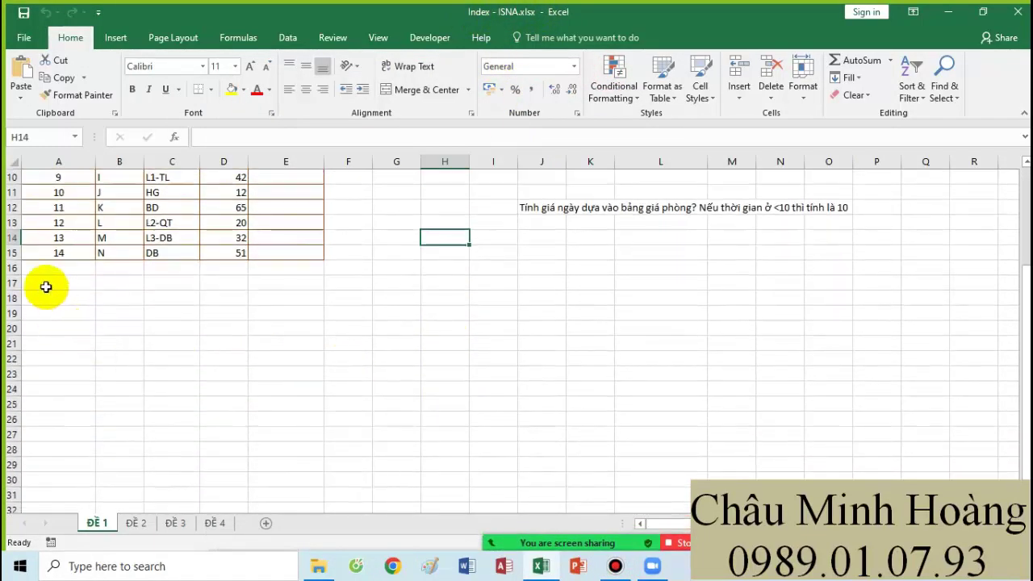
drag(44, 284, 593, 407)
click(170, 66)
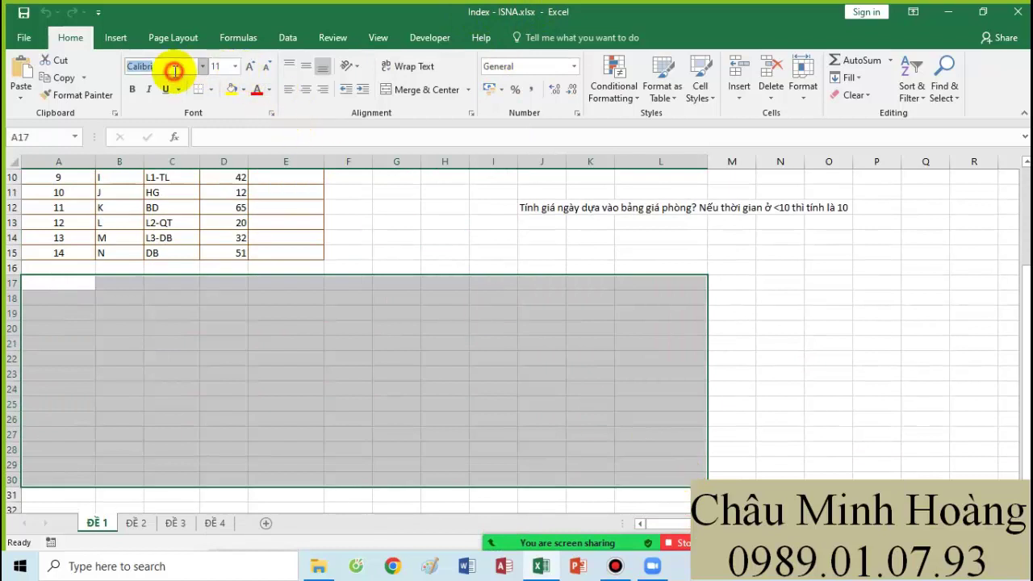
text(ti)
click(218, 66)
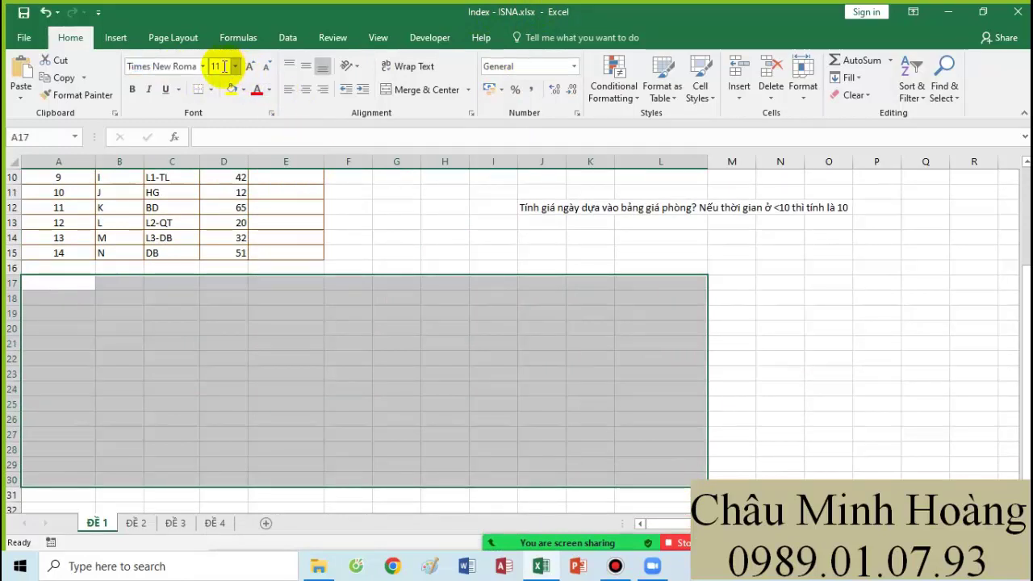
text(20)
key(Return)
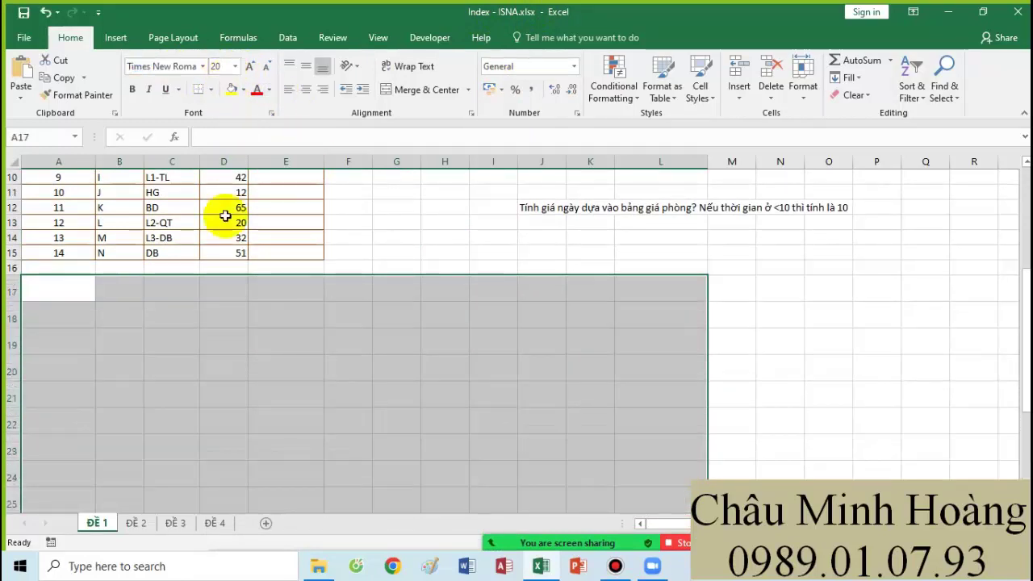
Enter the heading "dòng sai" in cell A18
click(77, 312)
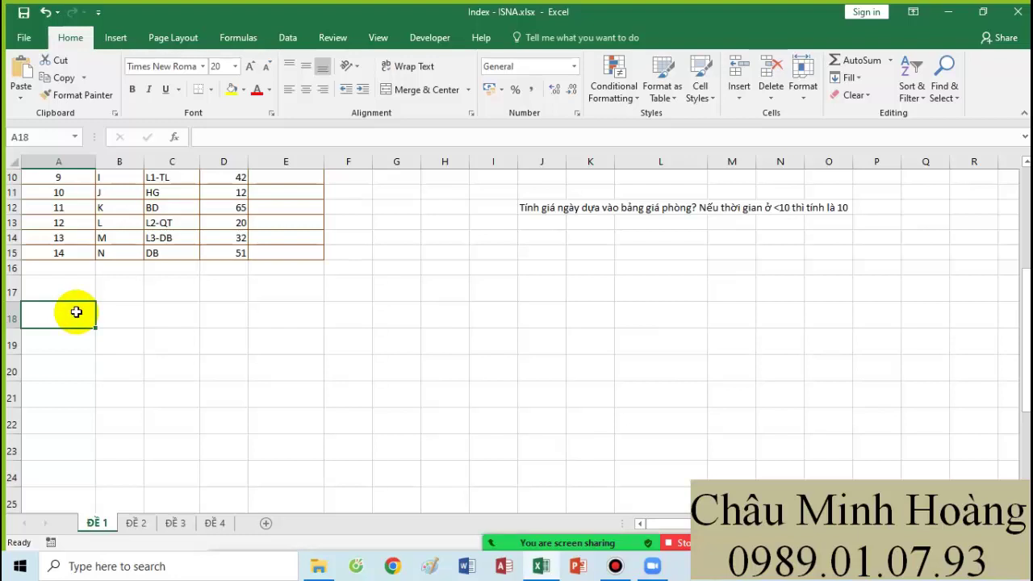
text(dòng sai)
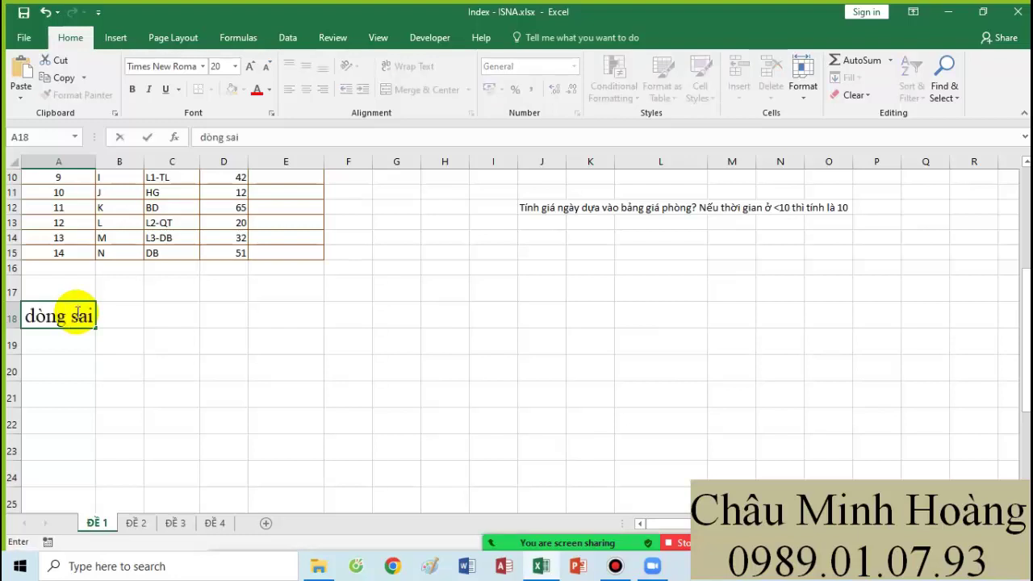
key(Return)
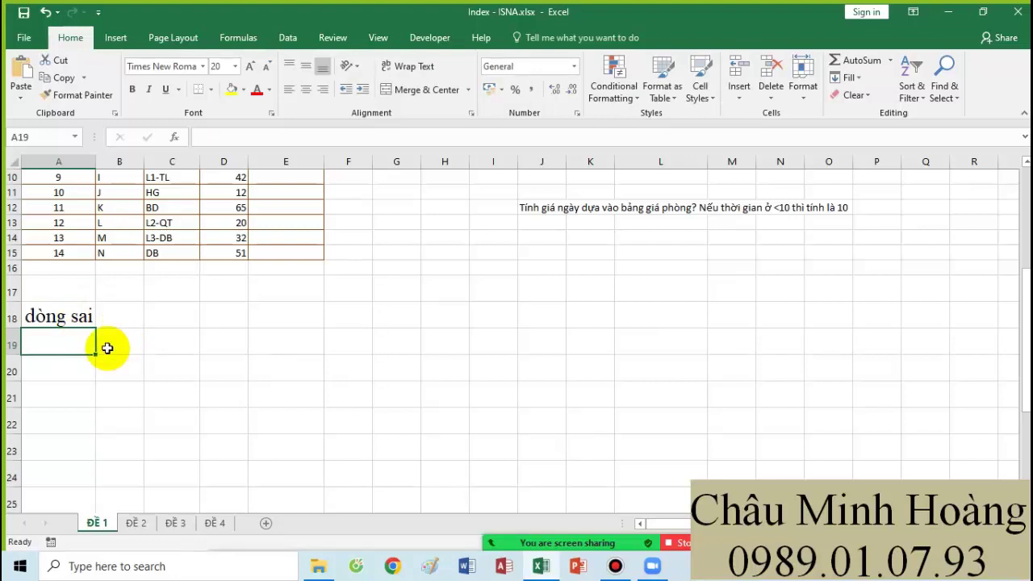
Start the formula pattern in A19 as plain text: "index(vùng kết quả ; if(isna( match (dòng)) ; vị trí dòng; "
text(index()
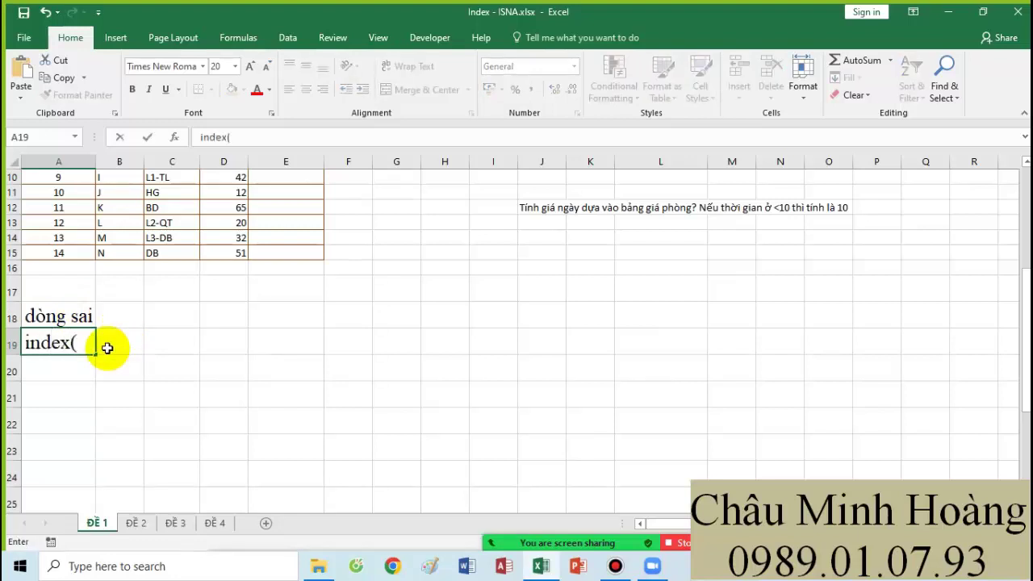
text(vùng ke)
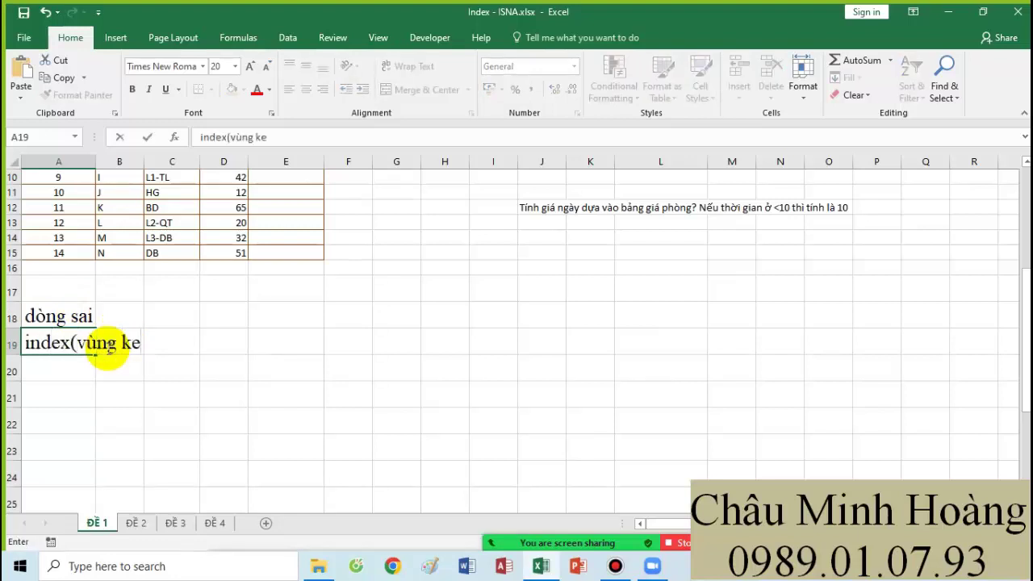
text(ết qua)
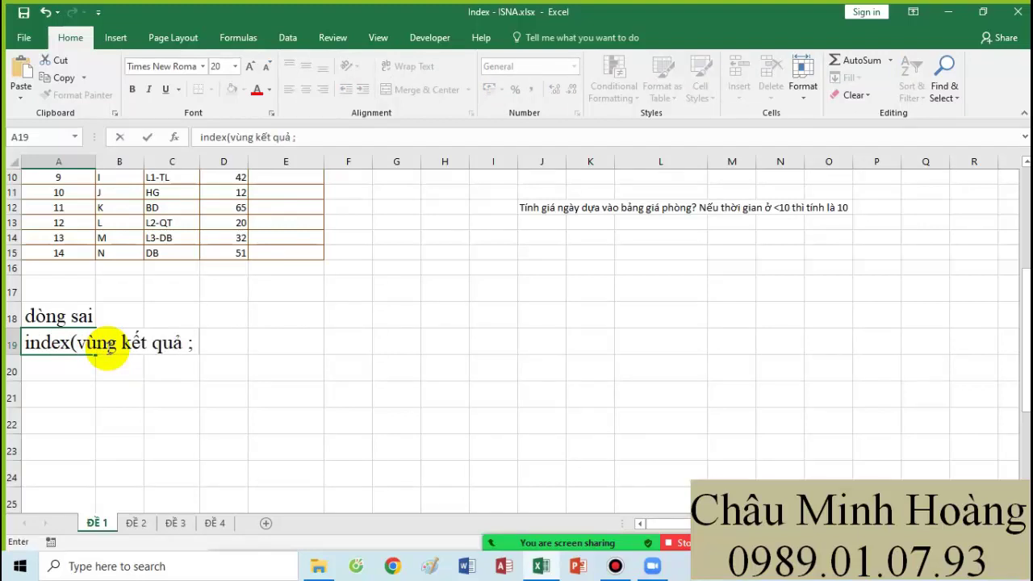
text( ; if(isna()
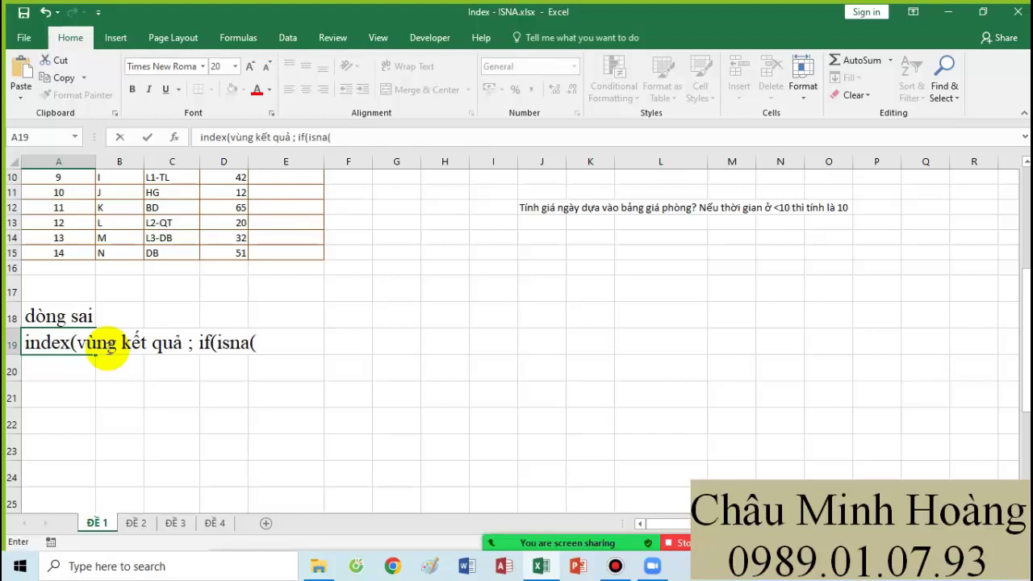
text( match)
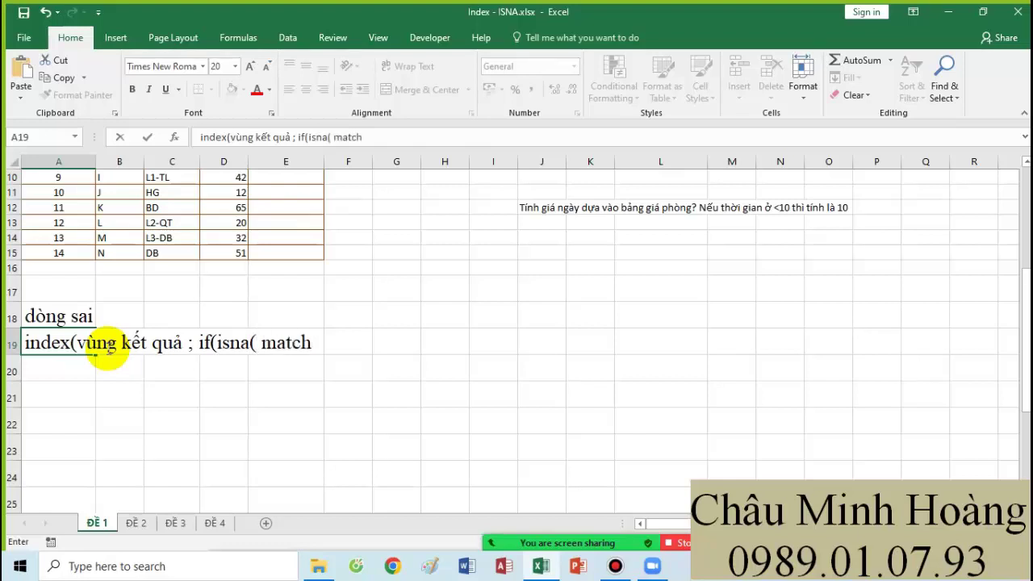
text( (dòng)
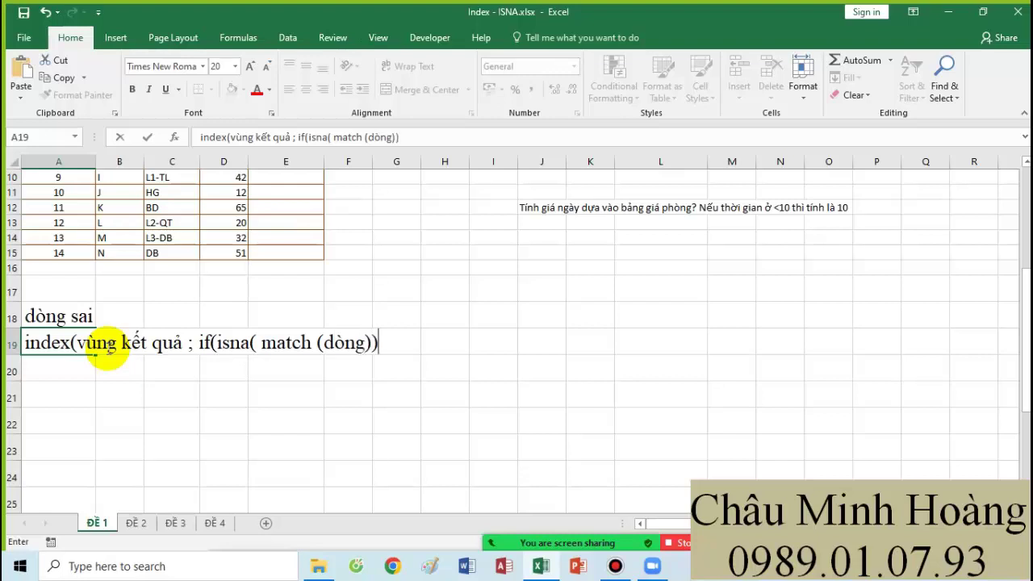
text()) ;)
text( vi)
text( trí dòng)
text(; )
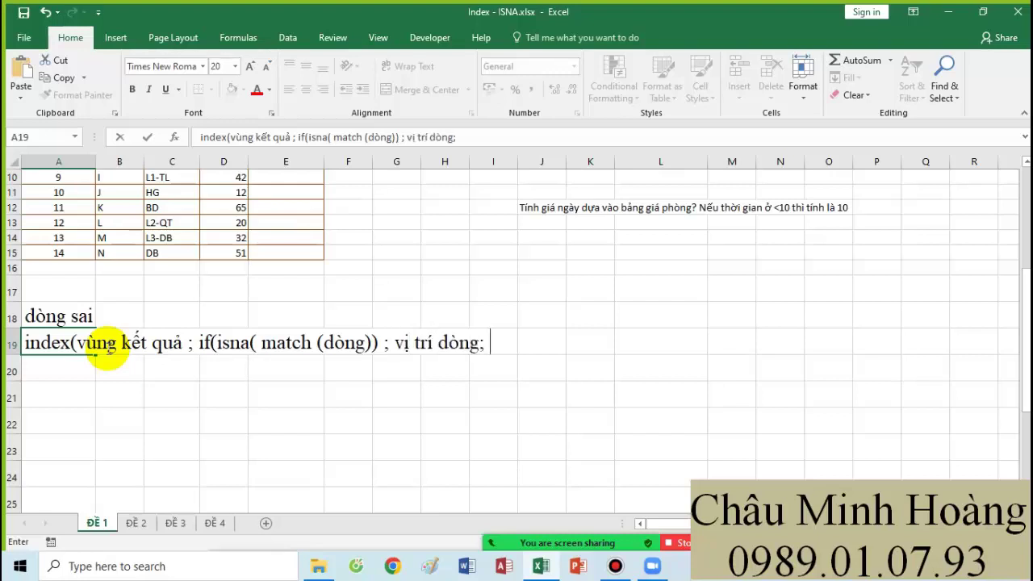
Complete the A19 formula pattern with "match (dòng)) ; match( cột ) )"
text(match (dòng)
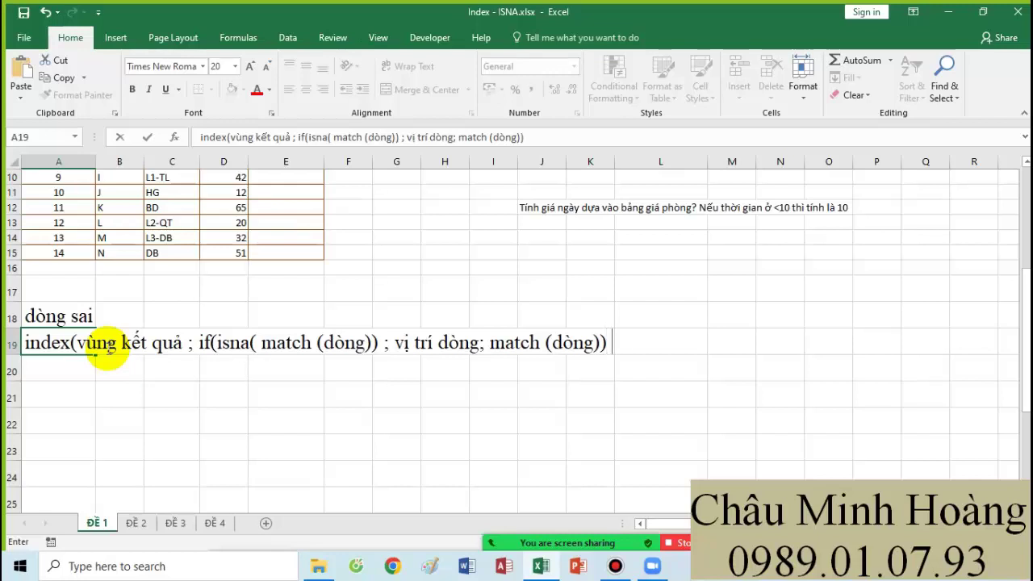
text()) ; match)
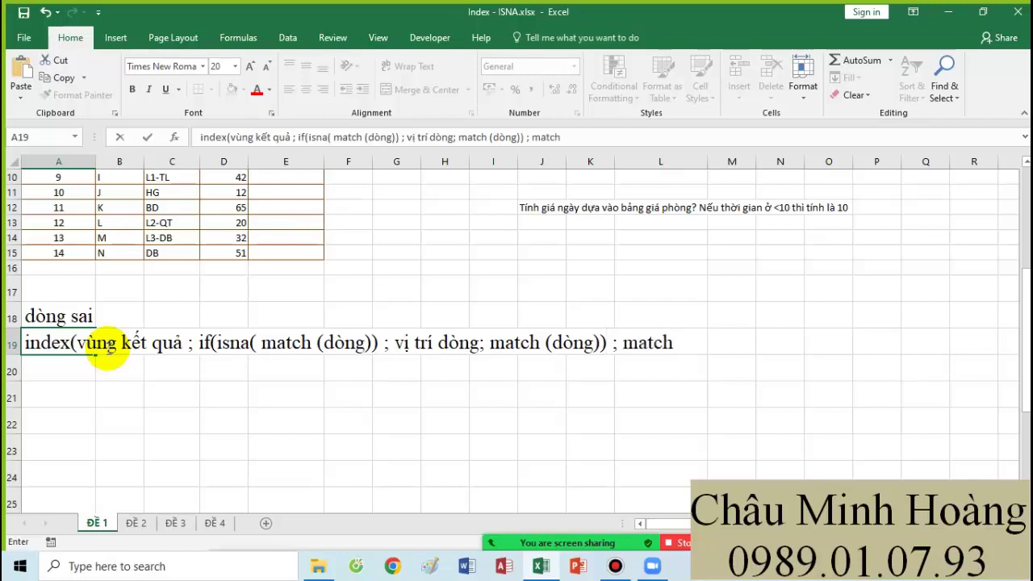
text(( cột )
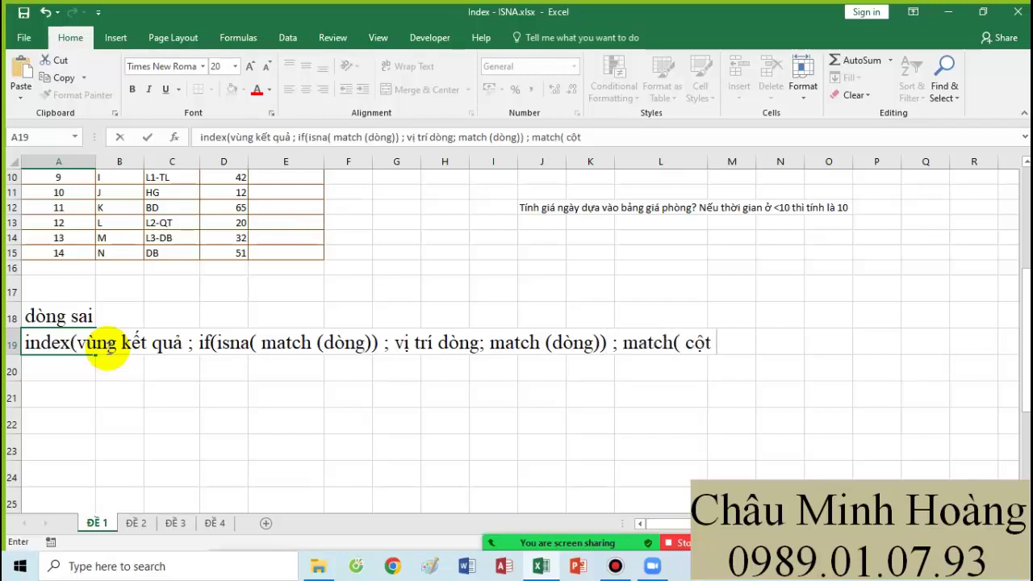
text() ))
click(219, 388)
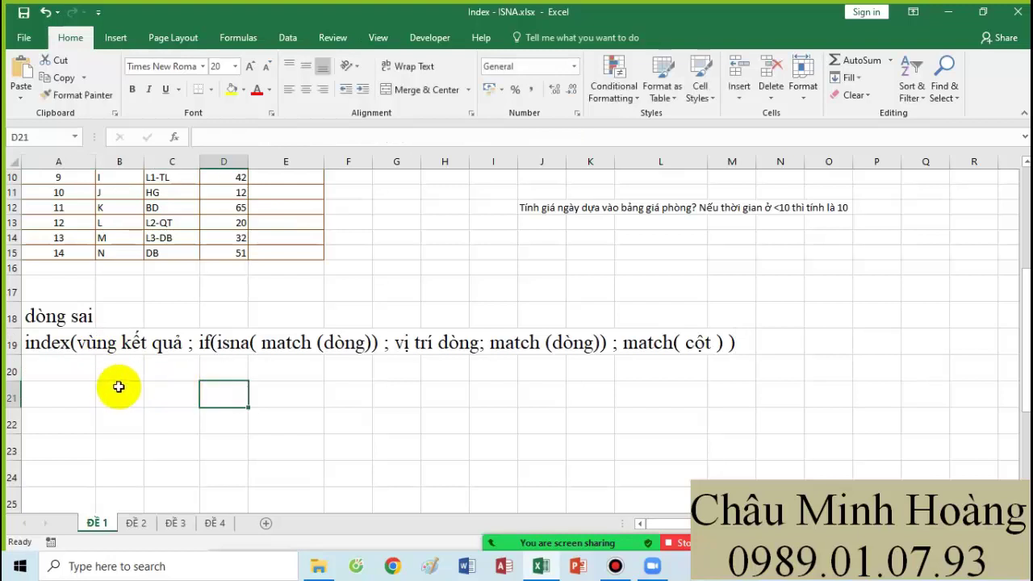
Colour both "match (dòng)" parts of the A19 formula pattern red
double_click(61, 342)
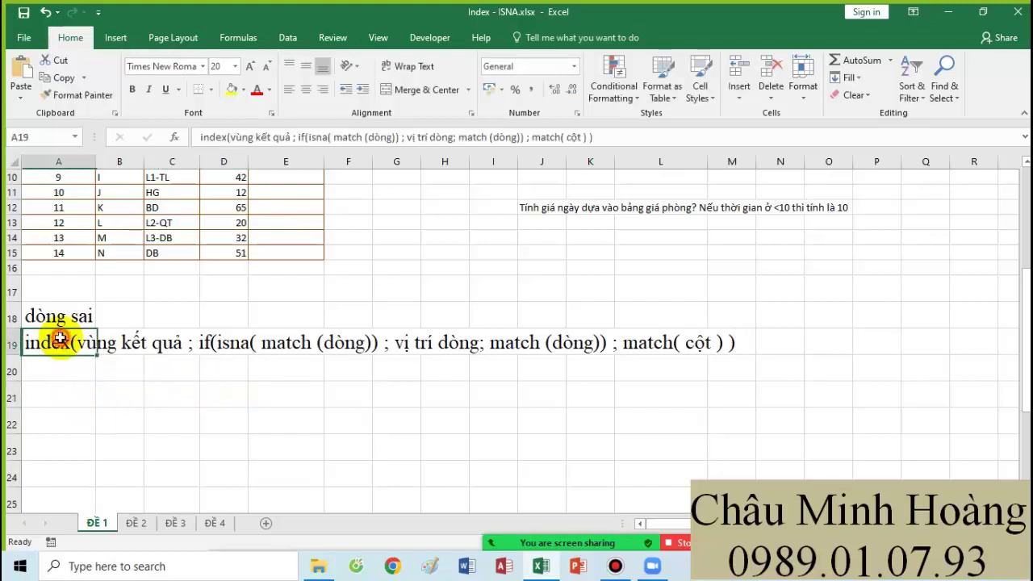
drag(260, 344, 373, 346)
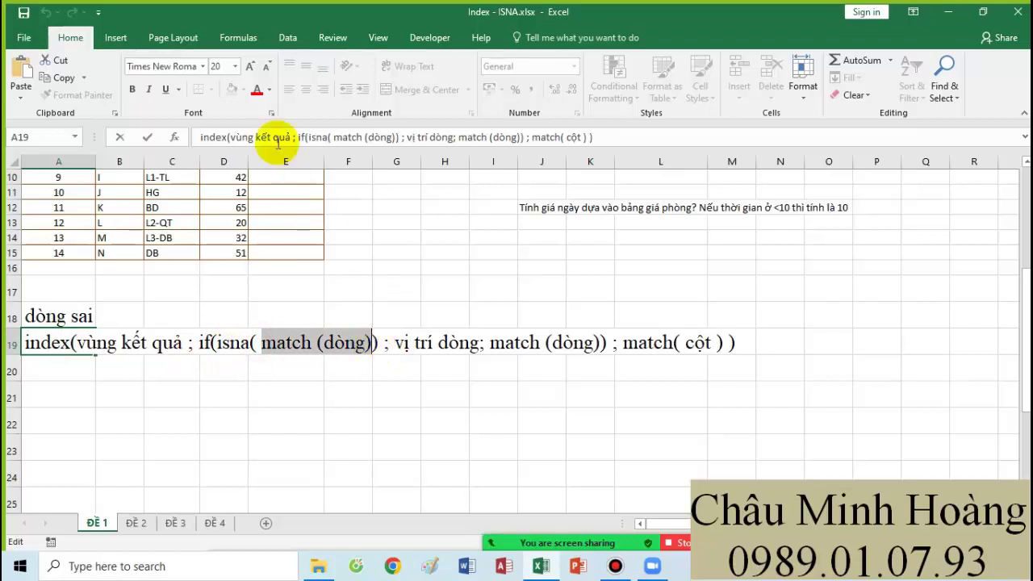
click(255, 89)
click(481, 343)
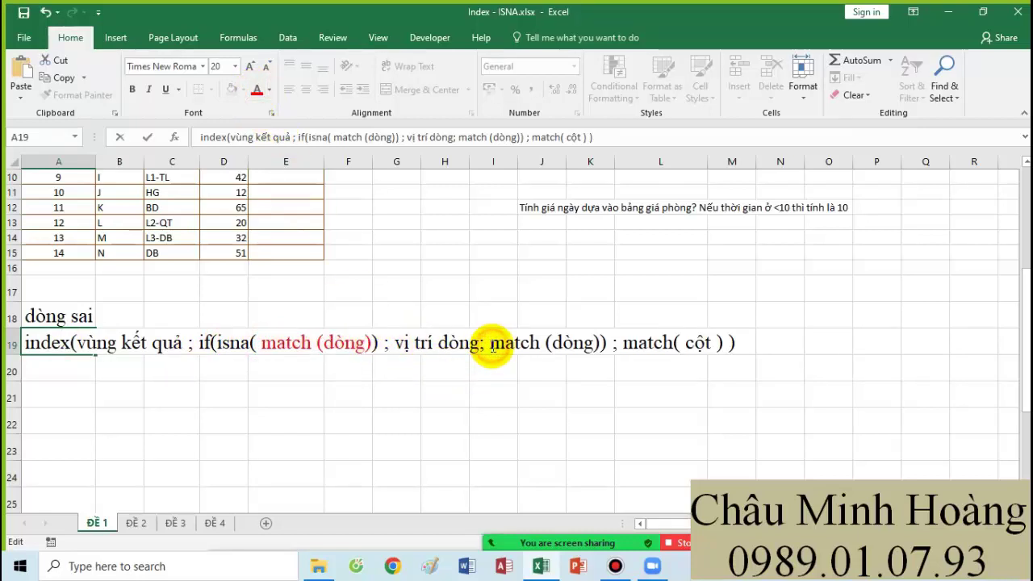
drag(489, 345, 607, 348)
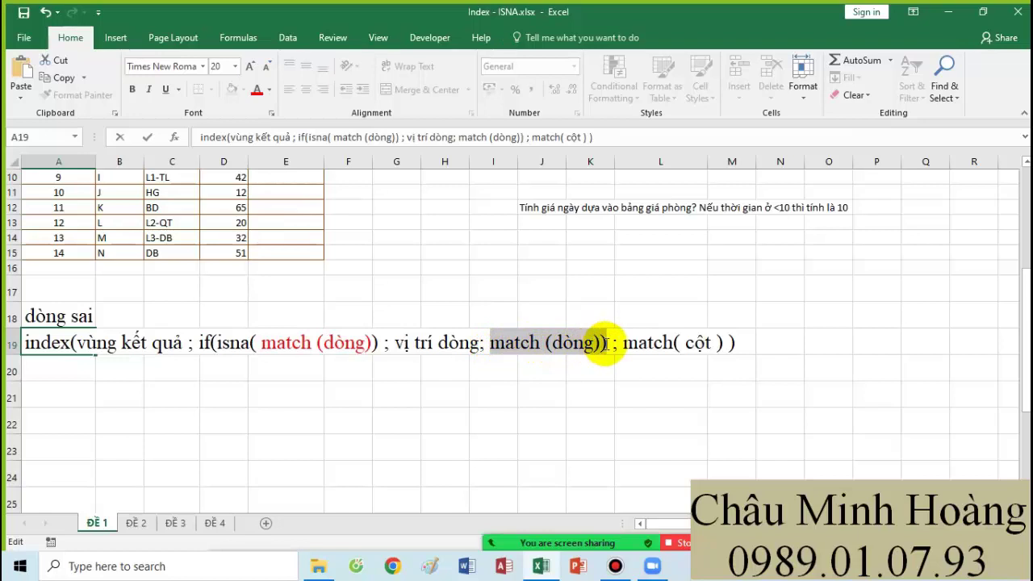
click(258, 92)
Enter the heading "cột sai" in cell A20
click(58, 365)
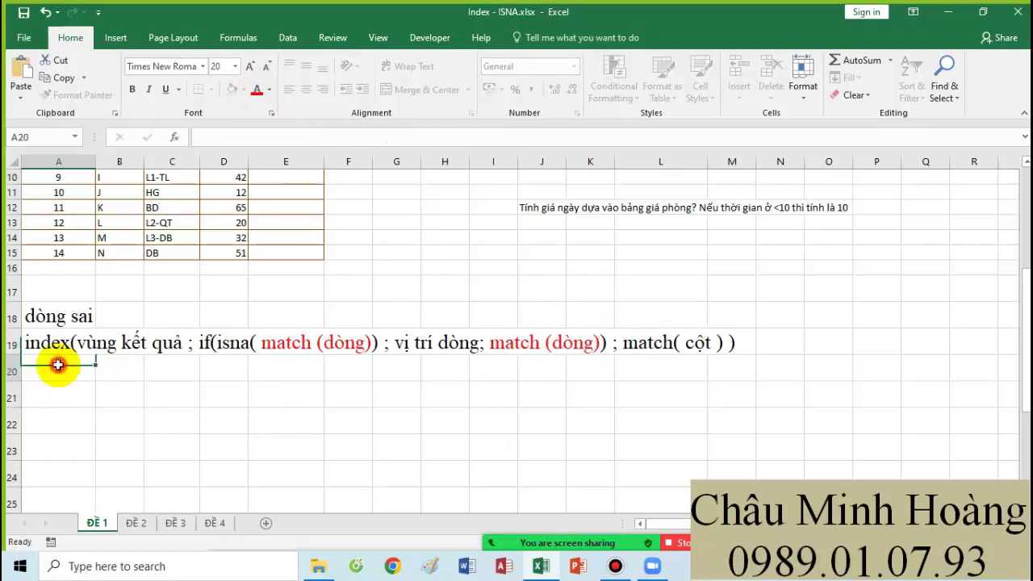
text(cột sai)
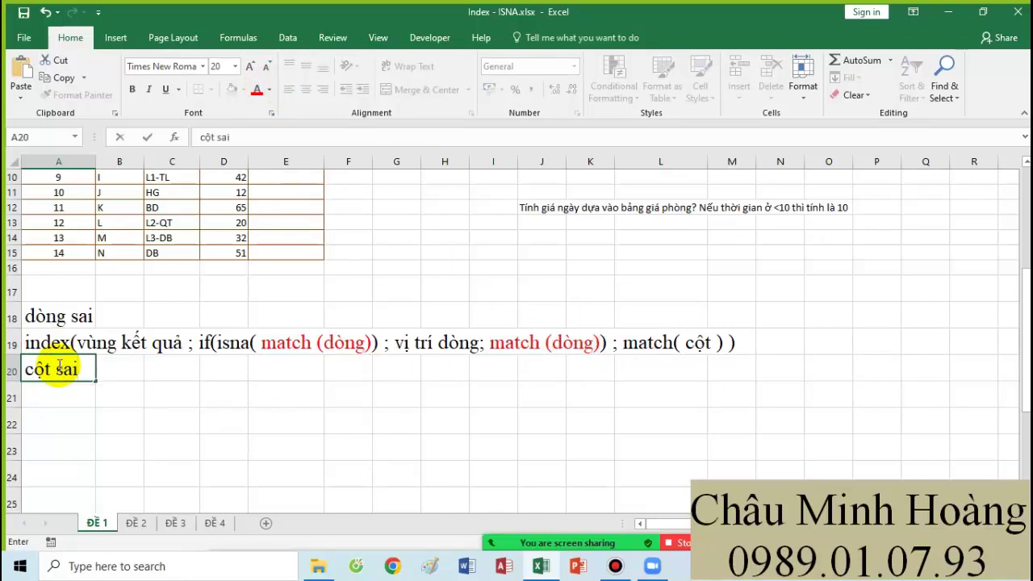
click(67, 398)
Start the formula pattern in A21 as plain text: "index(vùng kết quả ; match ( cột) ; if(isna( ma"
text(index(vùng kết quả ; if(isna( match (dòng)) ; vị trí dòng; match (dòng)) ; match( cột ) ))
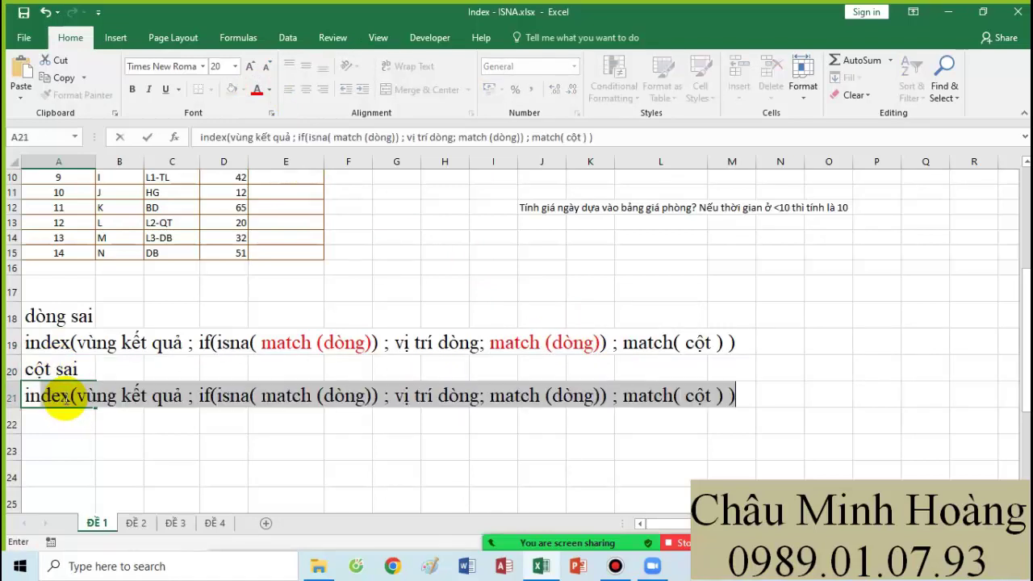
text((vu)
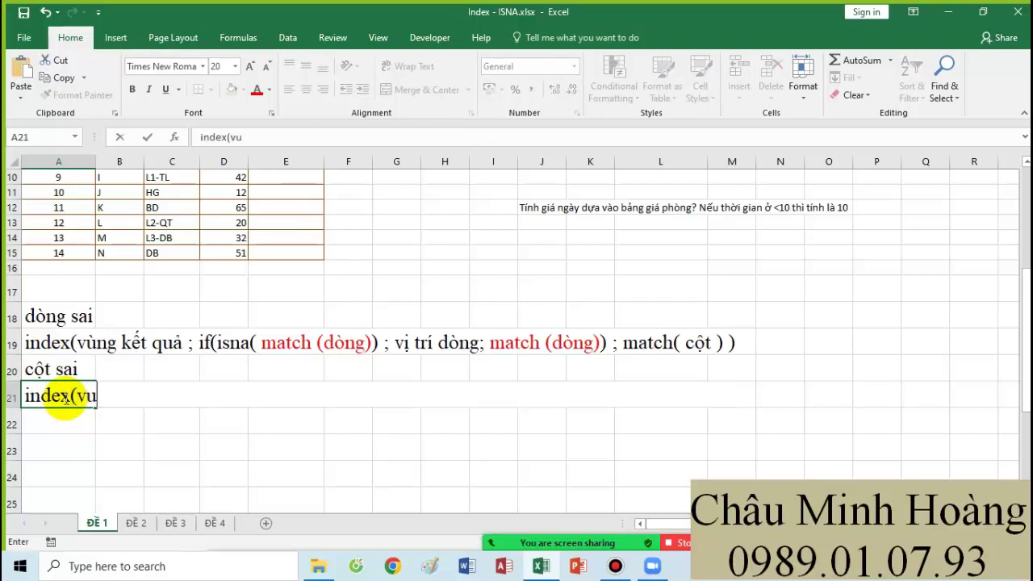
text(ng kết quả)
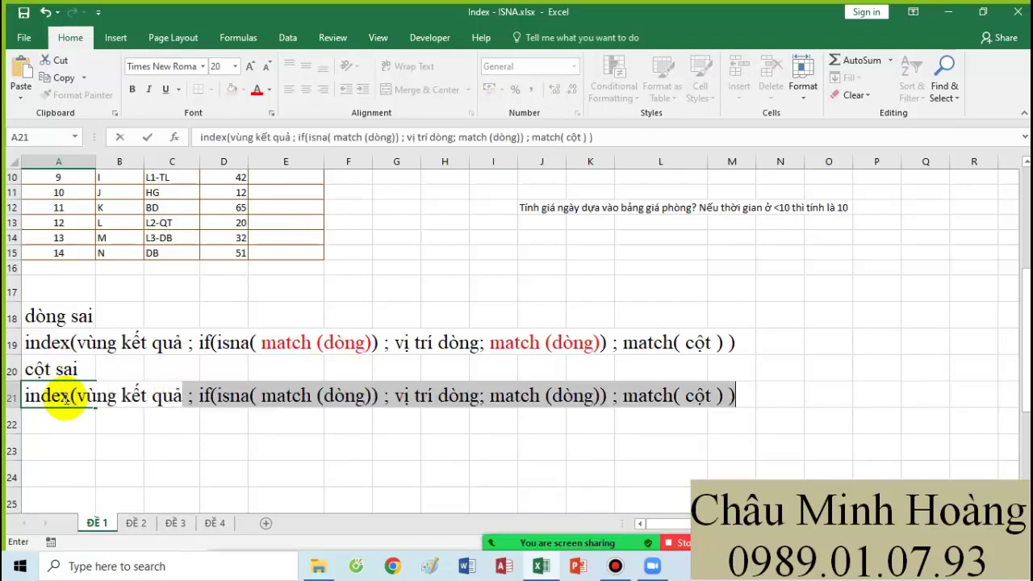
text( ; match)
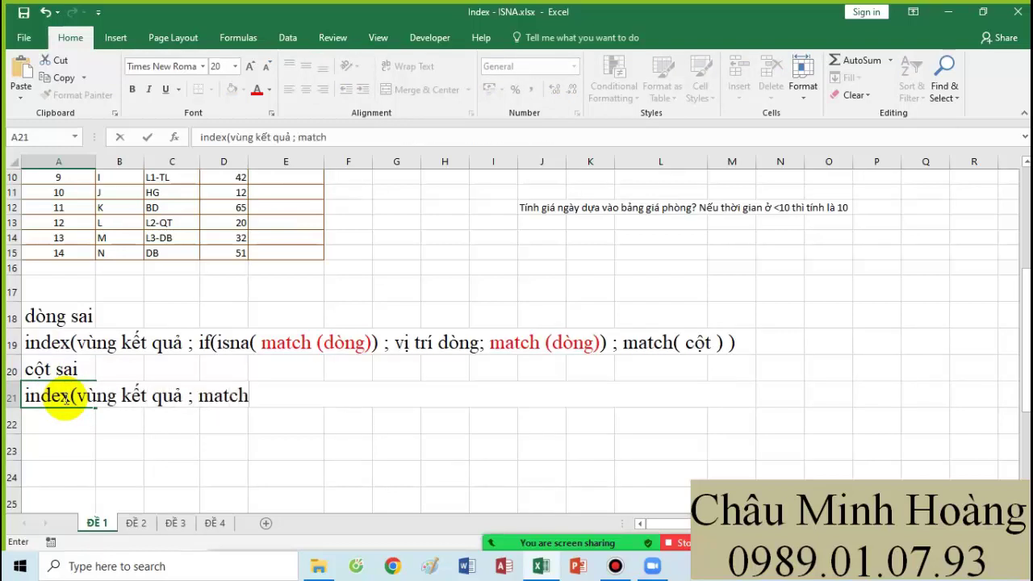
text( ( cột)
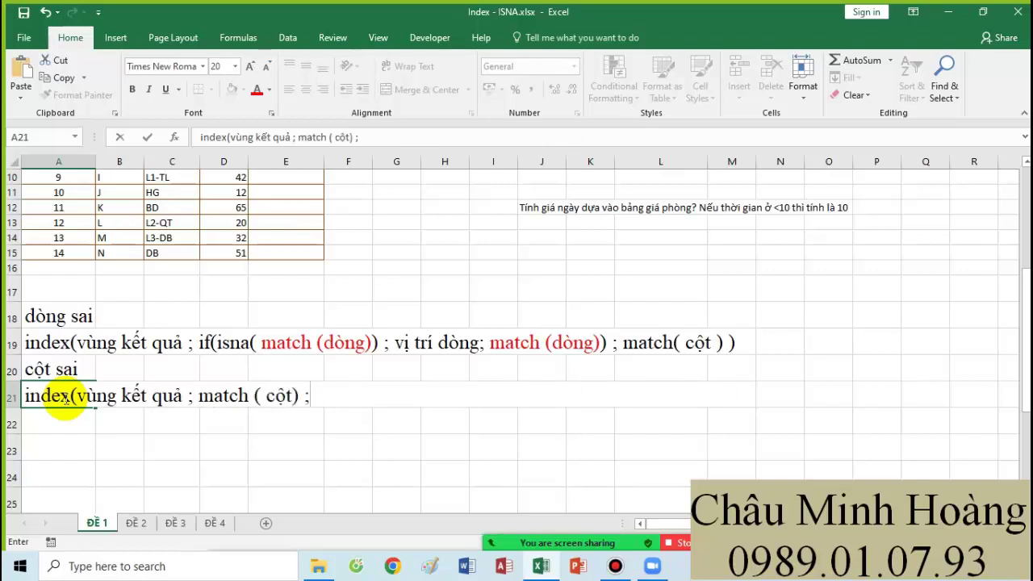
text() ; if(isn)
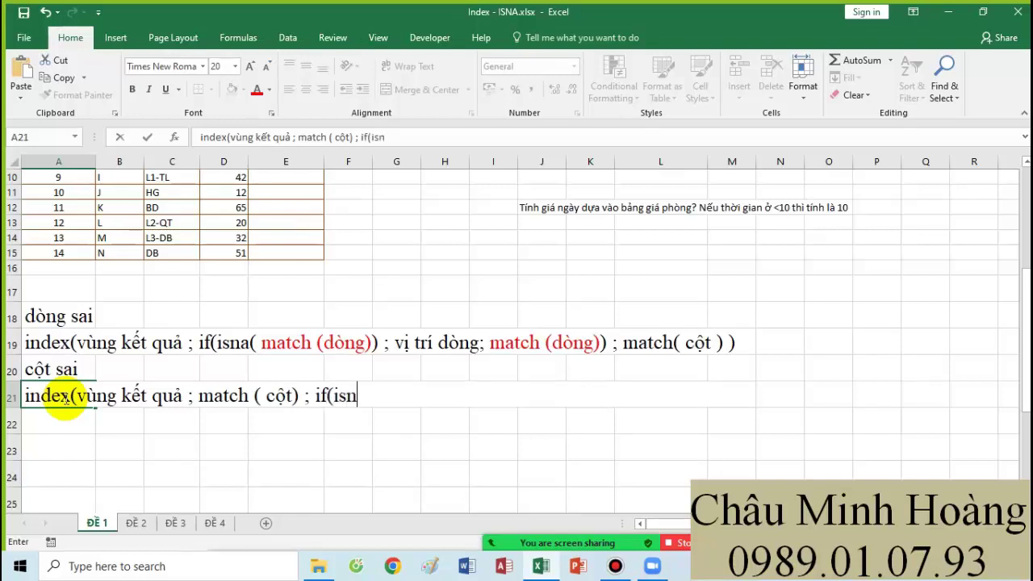
text(a( ma)
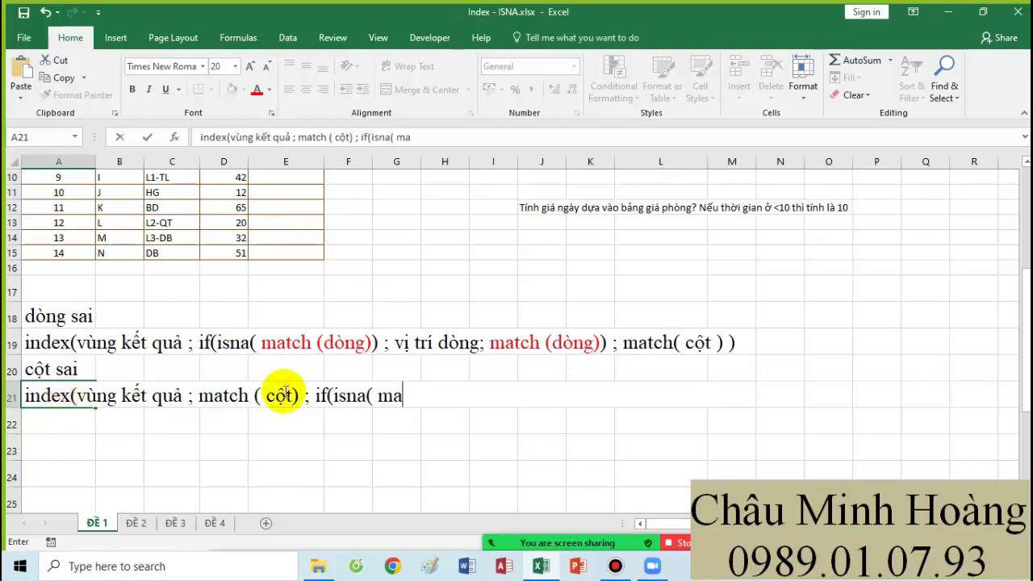
Change the first match argument in the A21 pattern to "dòng" and finish the pattern with "match( cột )) ; vị trí cột; match (cột)))"
drag(267, 396, 293, 395)
text(dòng)
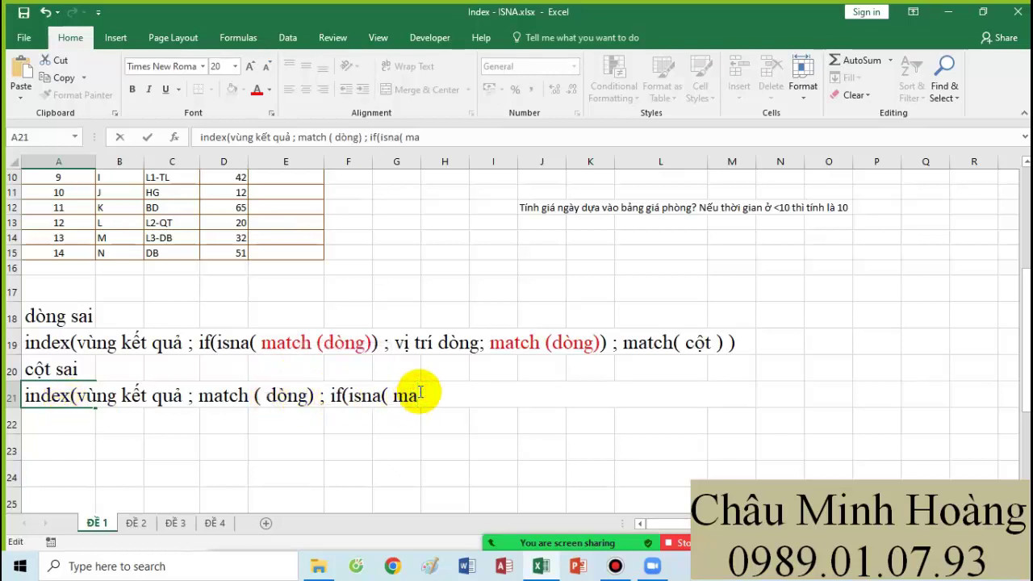
text(tch( cột)
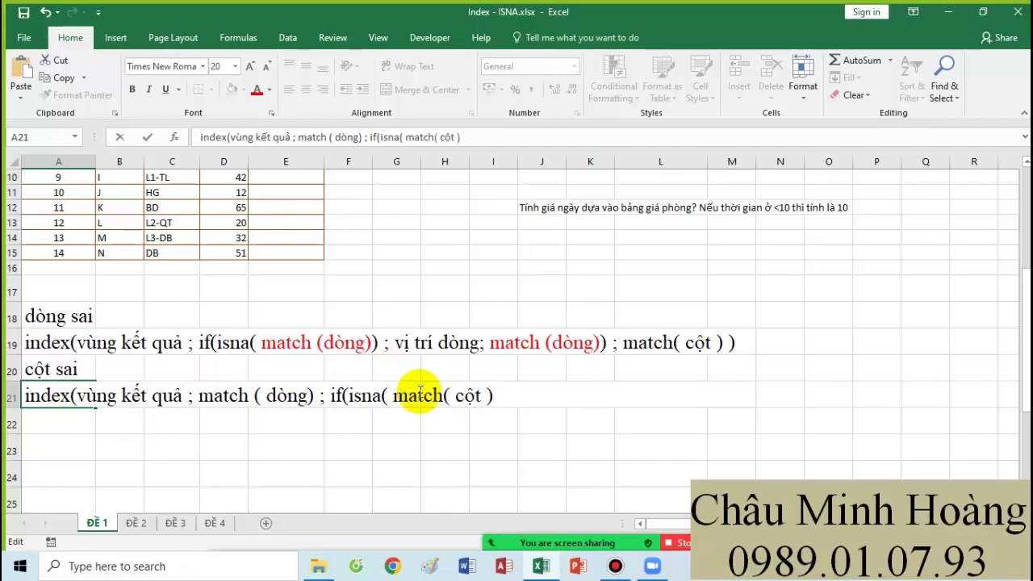
text( ; vị trí cột; match)
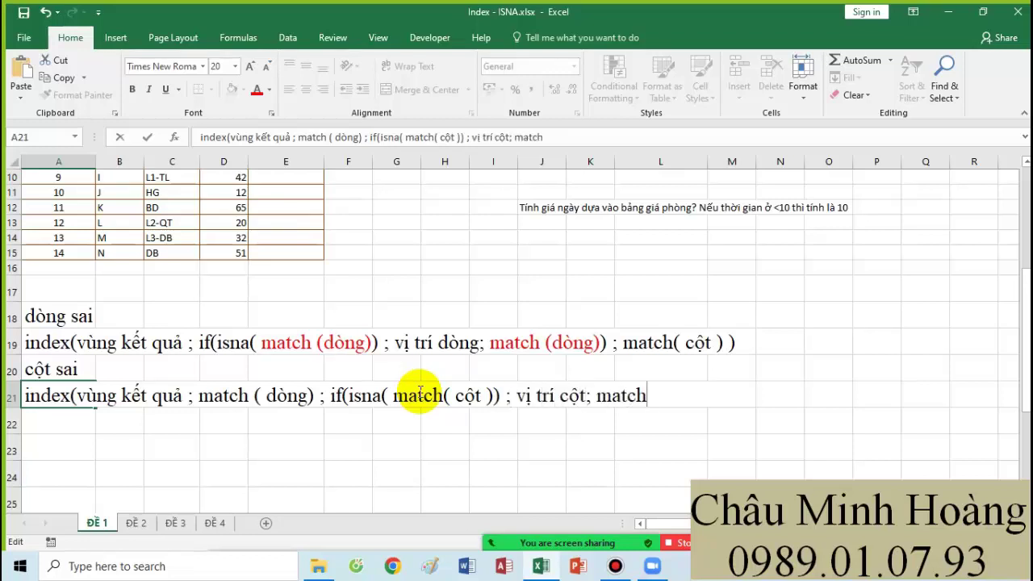
text( (co)
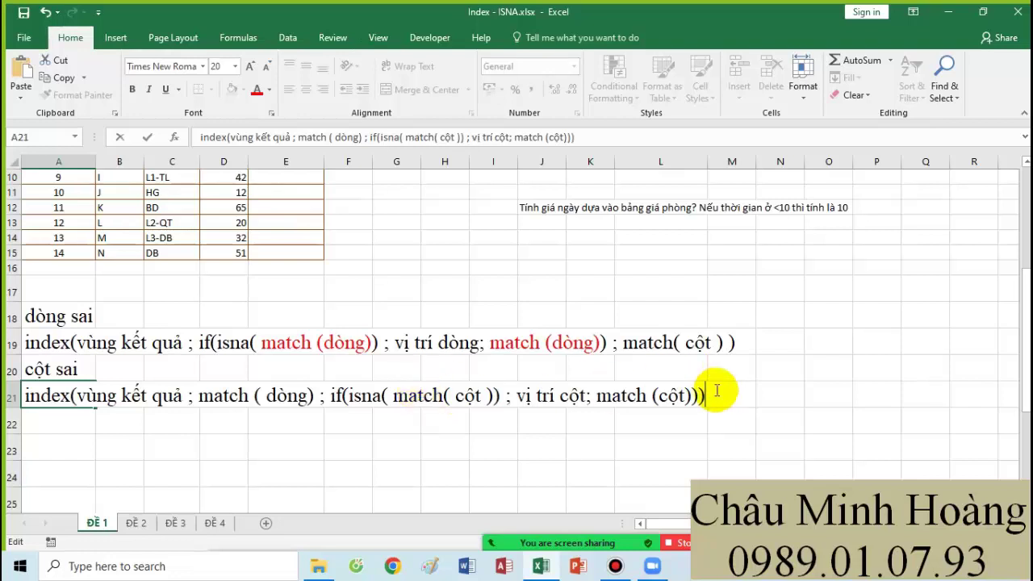
Colour the closing brackets at the end of the A21 and A19 formula patterns red
drag(706, 394, 685, 395)
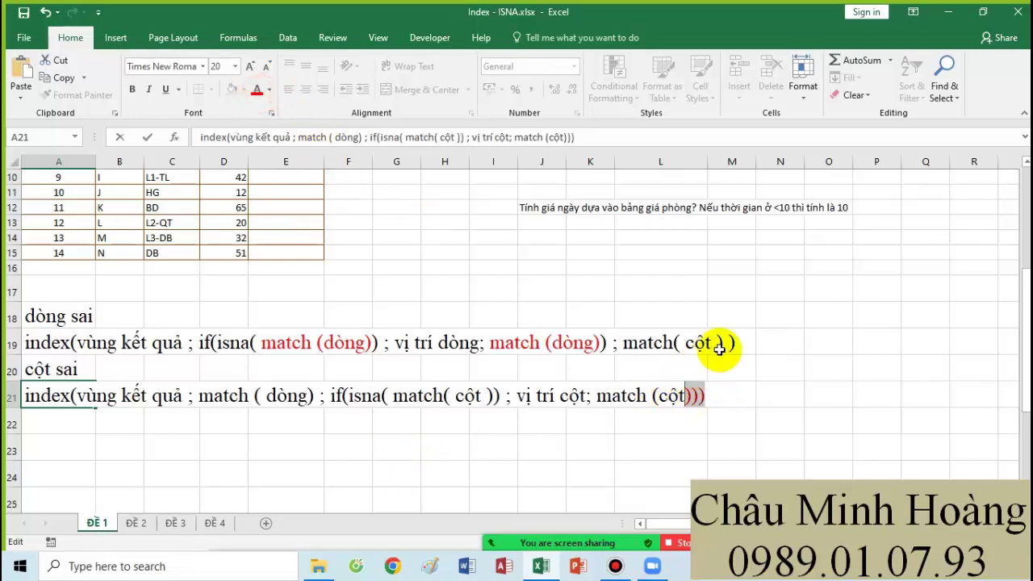
click(464, 349)
double_click(56, 346)
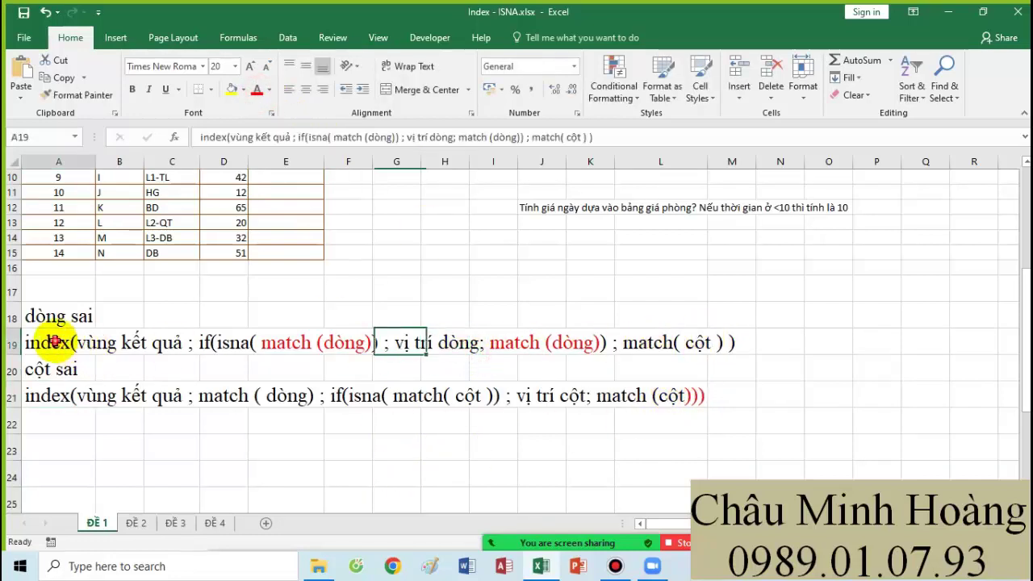
drag(714, 343, 734, 342)
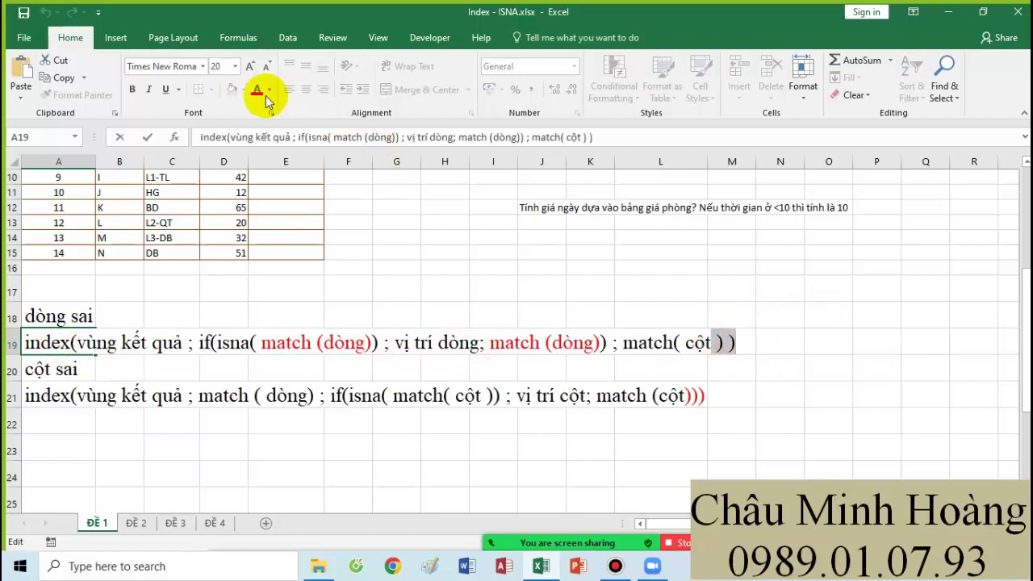
click(474, 450)
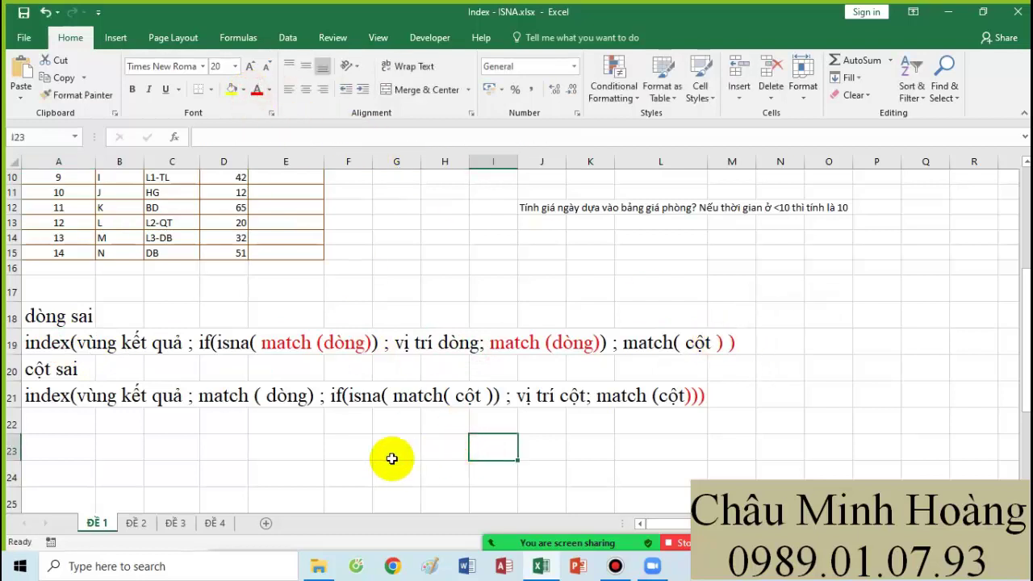
Enter the heading "index lỗi" in cell A22
click(52, 426)
text(i)
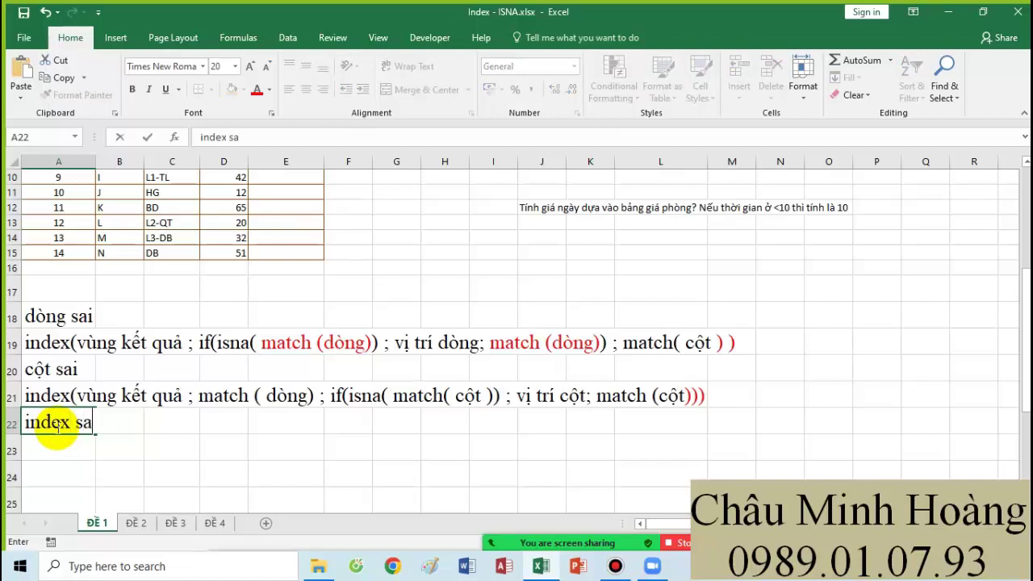
text(ndex lôix)
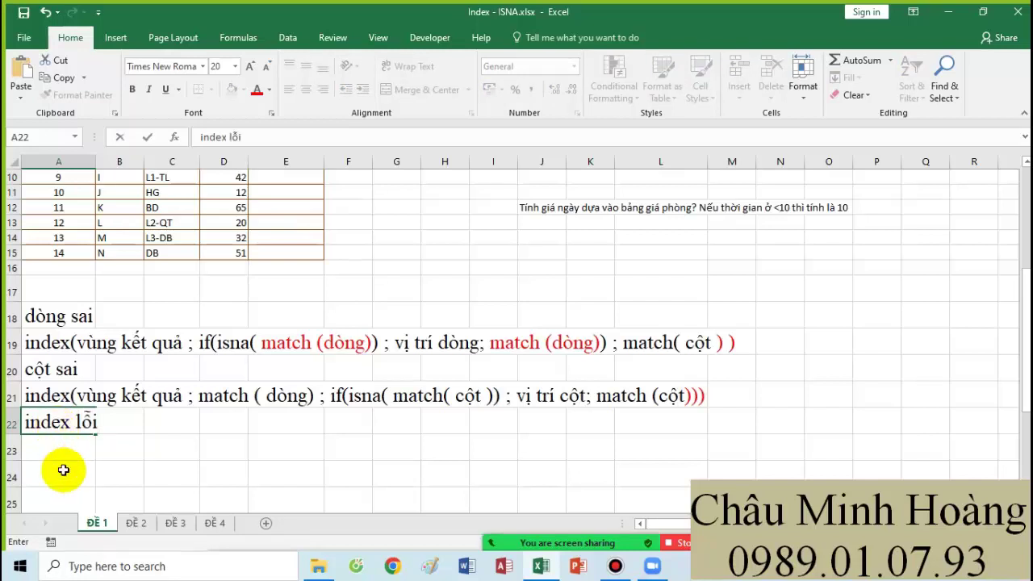
Enter the formula pattern "if(isna( index () ) ; kết quả ; index())" as plain text in cell A23
click(65, 451)
text(i)
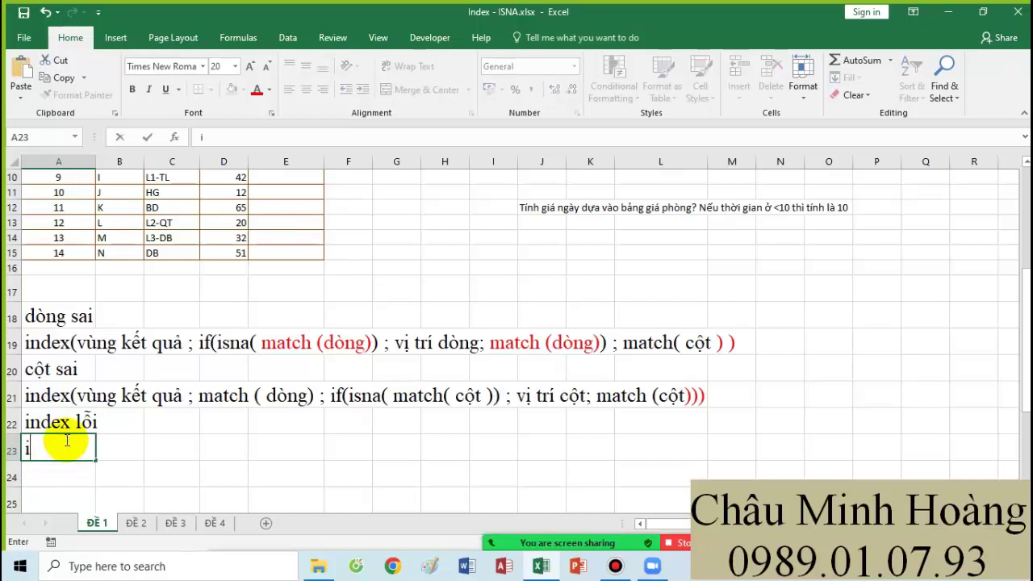
text(f(isn)
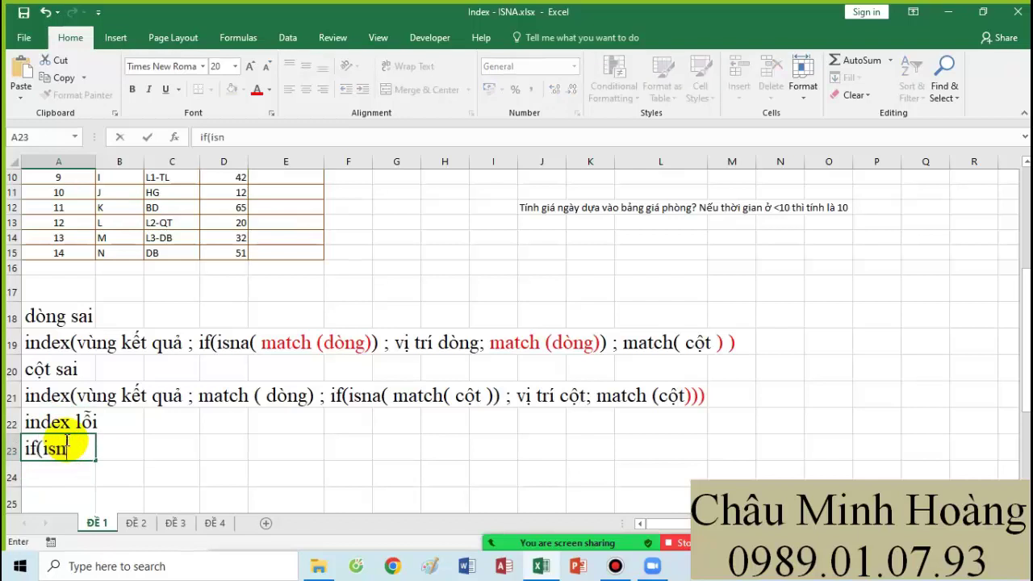
text(a( index () ()
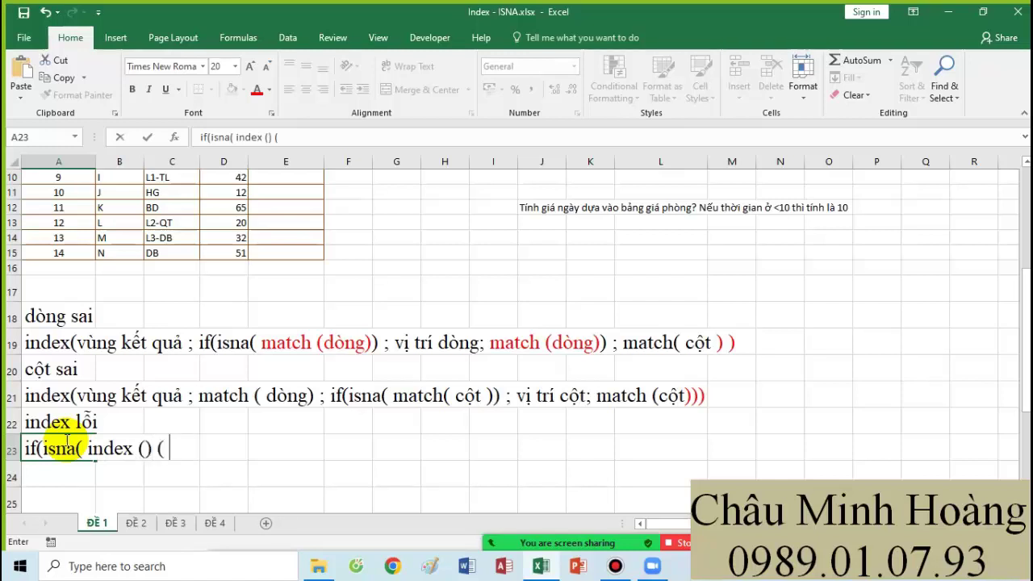
key(BackSpace)
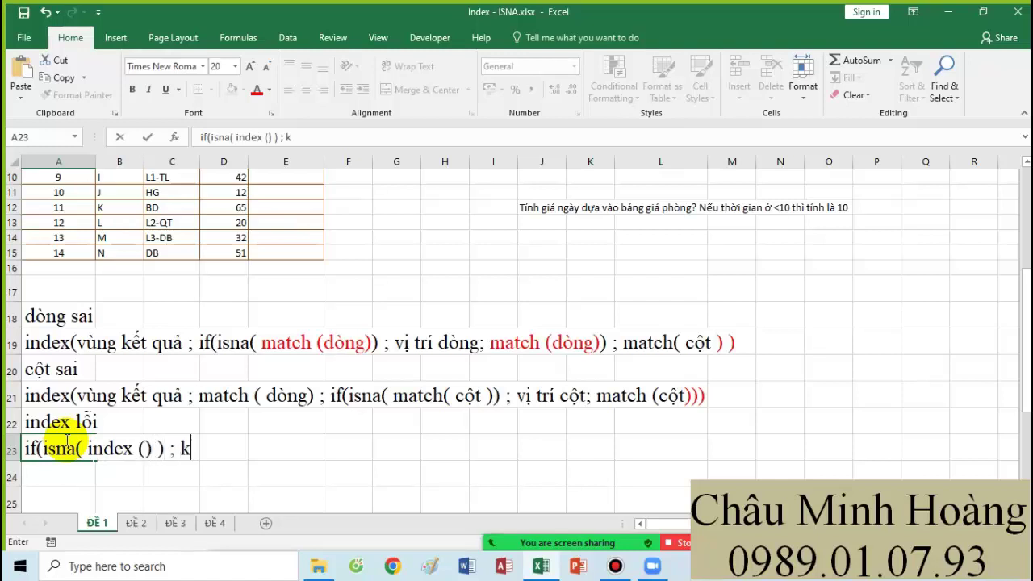
text() ; kết quả ;)
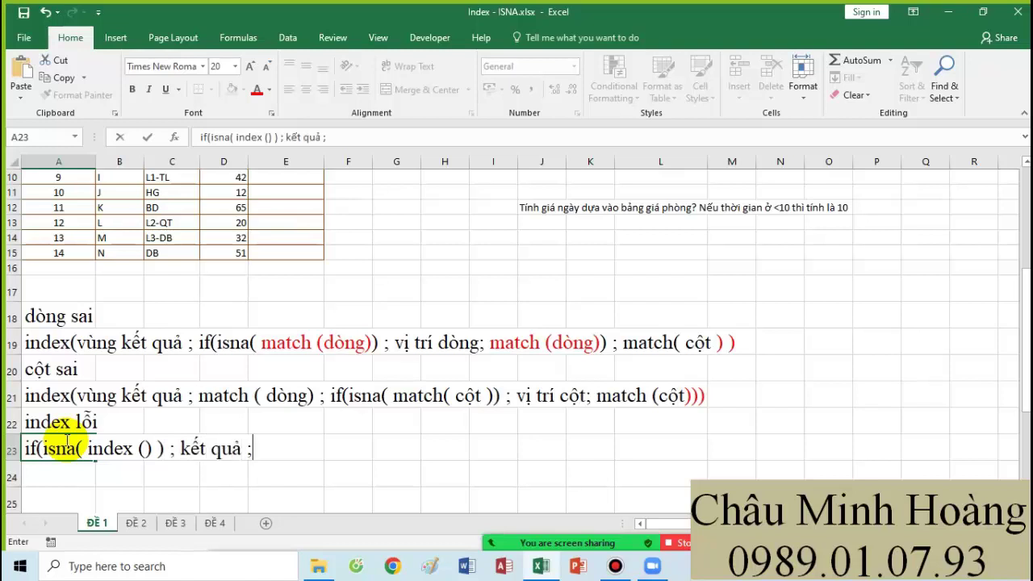
text( index()))
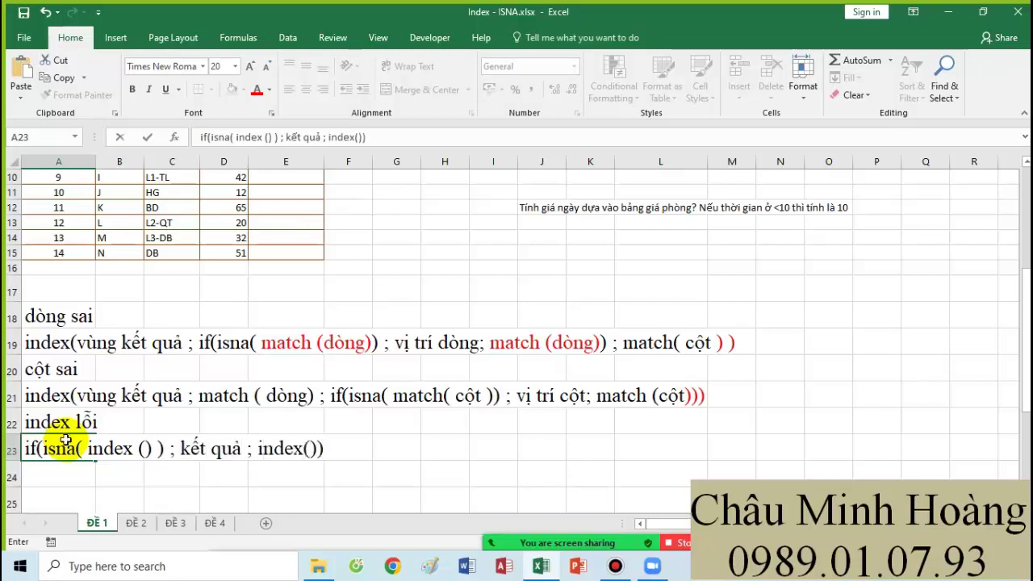
key(Return)
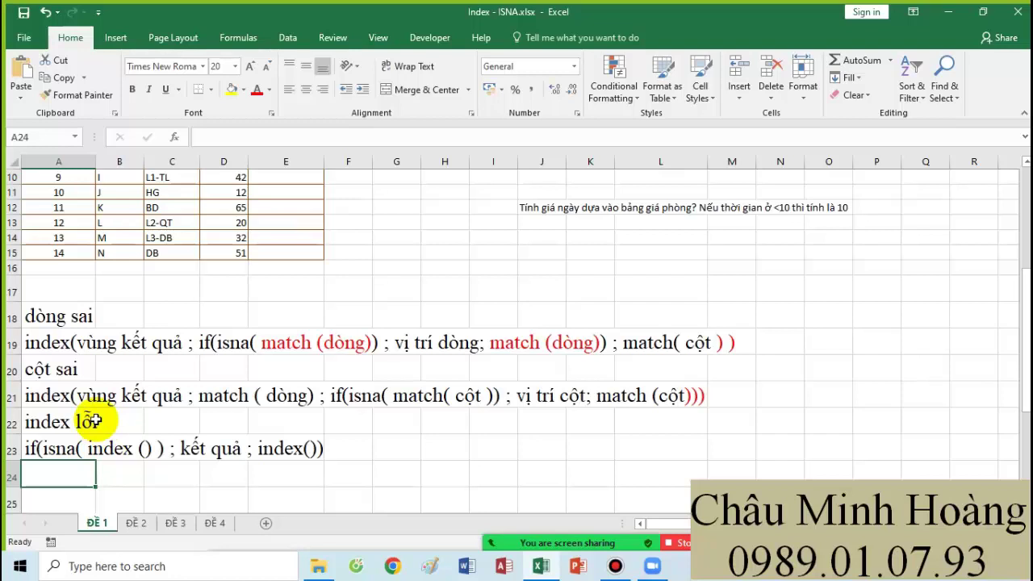
drag(48, 315, 799, 445)
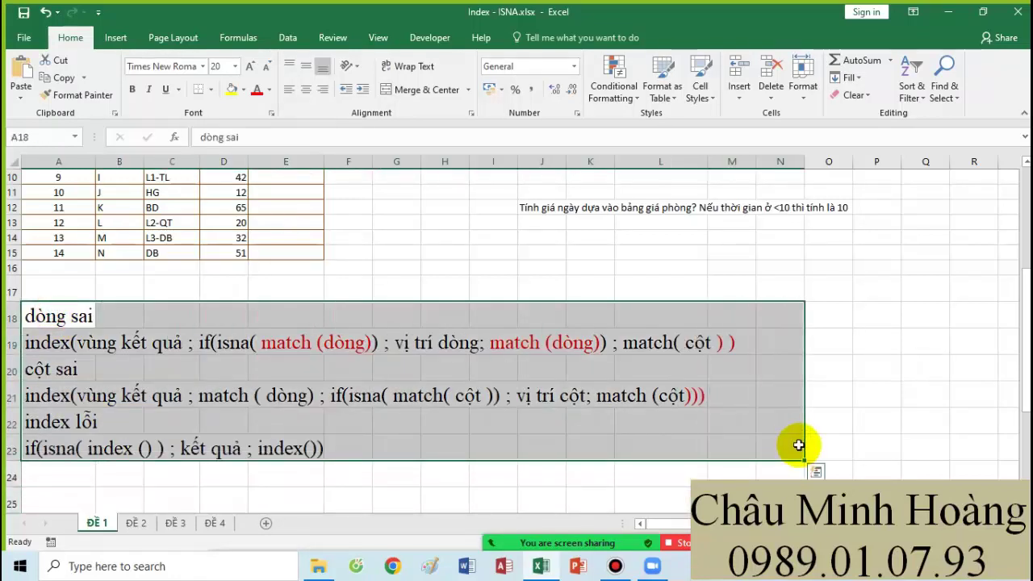
click(616, 568)
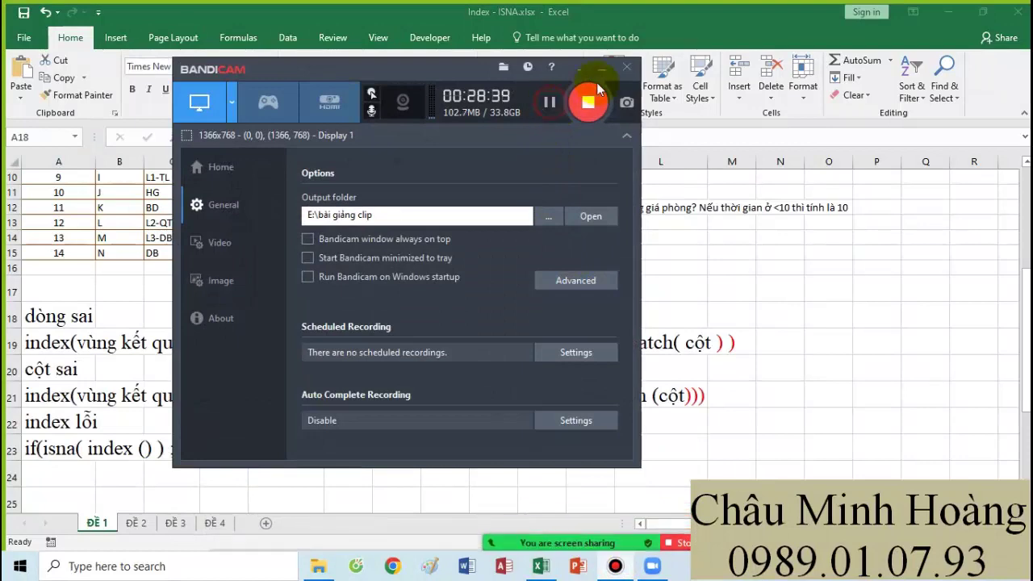
click(604, 66)
Format cell E2, the first GIÁ NGÀY cell, in Times New Roman at size 24
scroll(453, 355, up, 3)
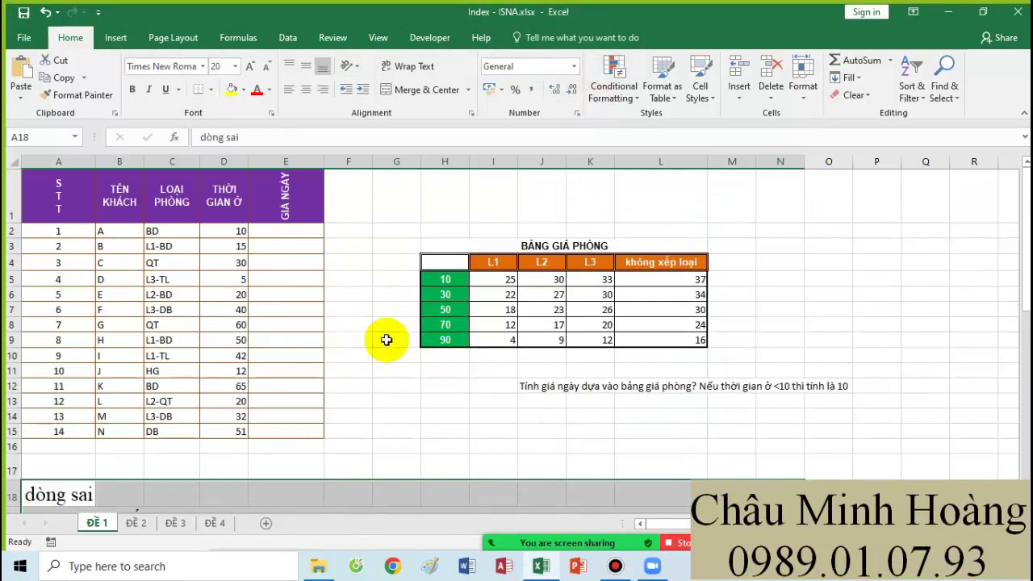
click(287, 232)
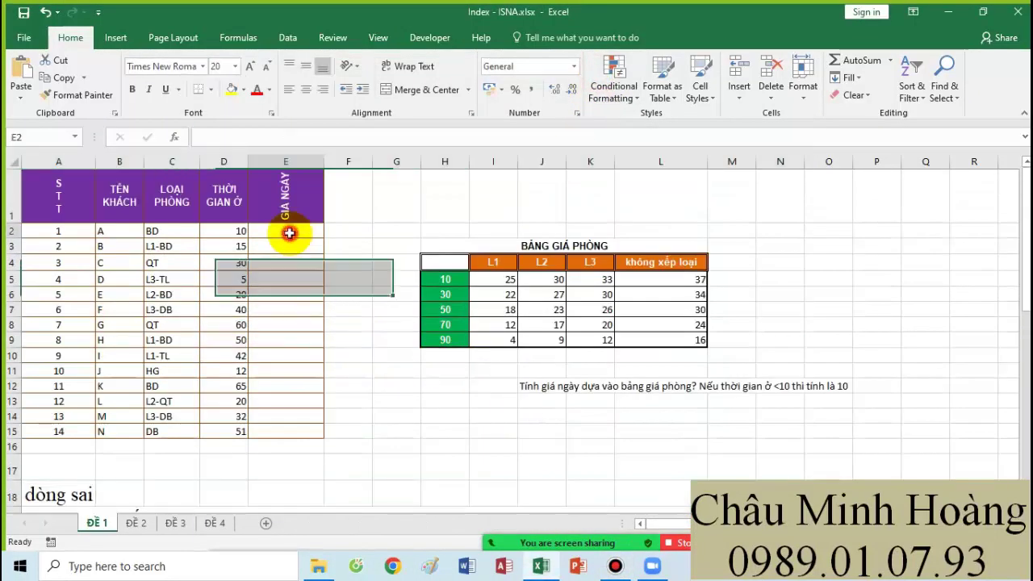
click(236, 67)
click(220, 227)
click(161, 68)
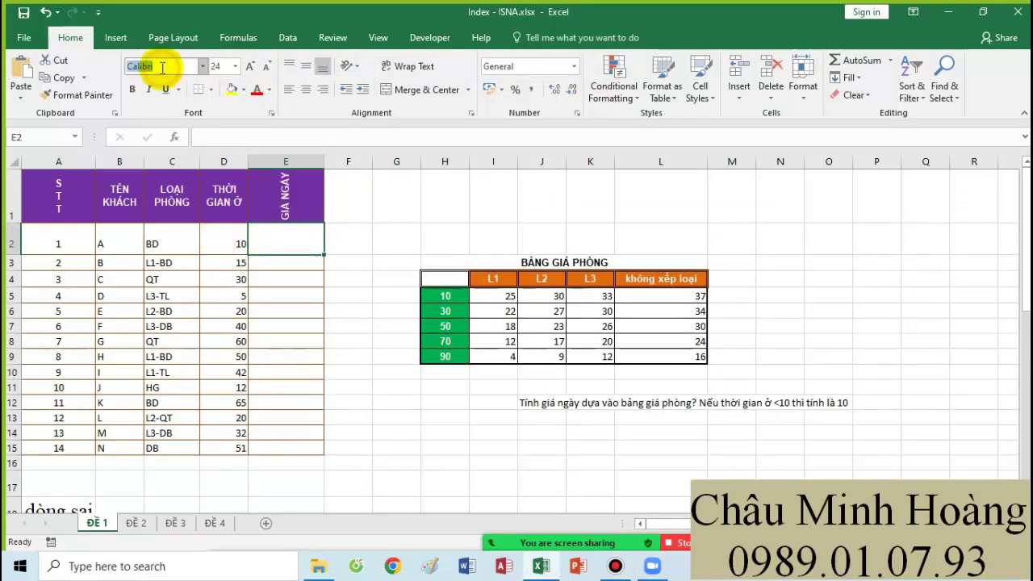
text(Times New Roman)
key(Return)
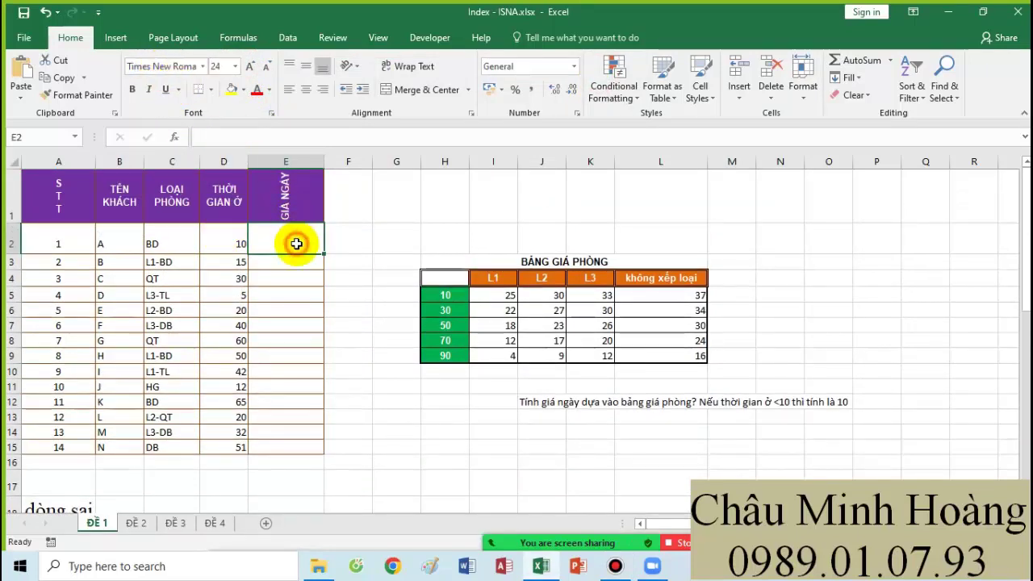
Start an INDEX formula in E2 with the room price values $I$5:$L$9 as an absolute result range
text(=index)
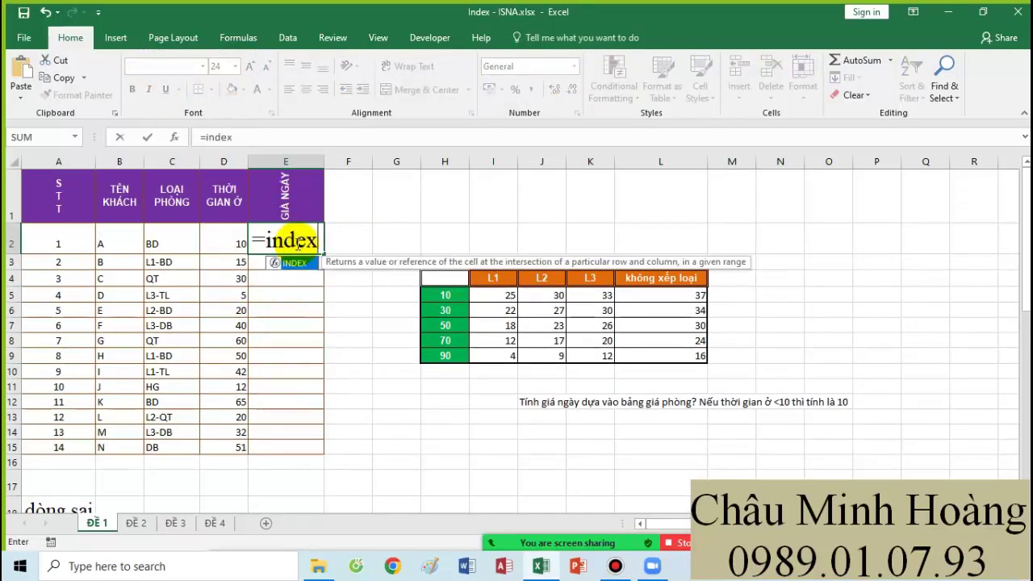
key(Tab)
click(510, 296)
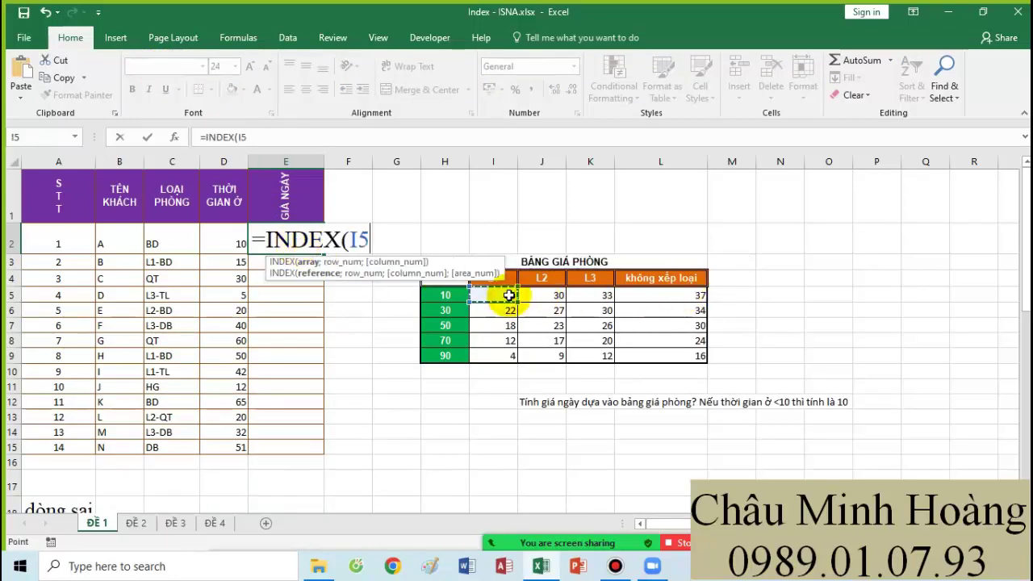
drag(510, 296, 689, 354)
key(F4)
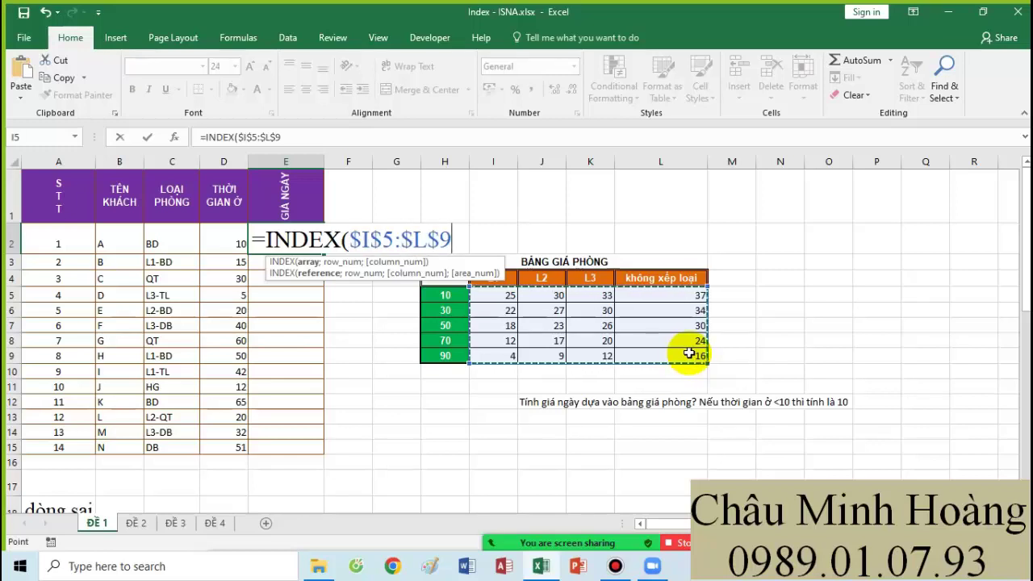
text(;)
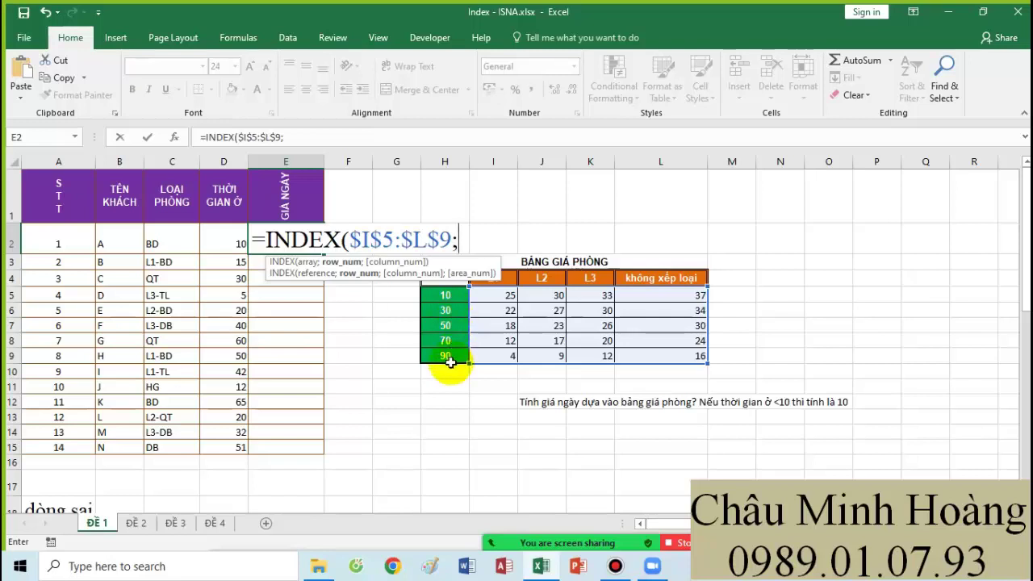
Add the row lookup MATCH(D2;$H$5:$H$9;1) to the INDEX formula in E2
text(MATCH()
click(230, 243)
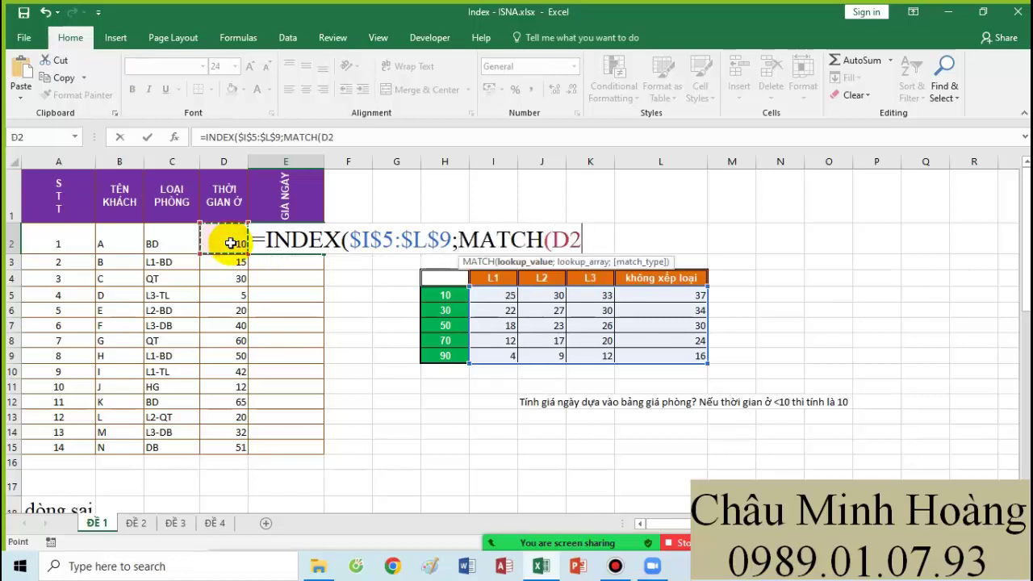
text(;)
drag(452, 296, 457, 355)
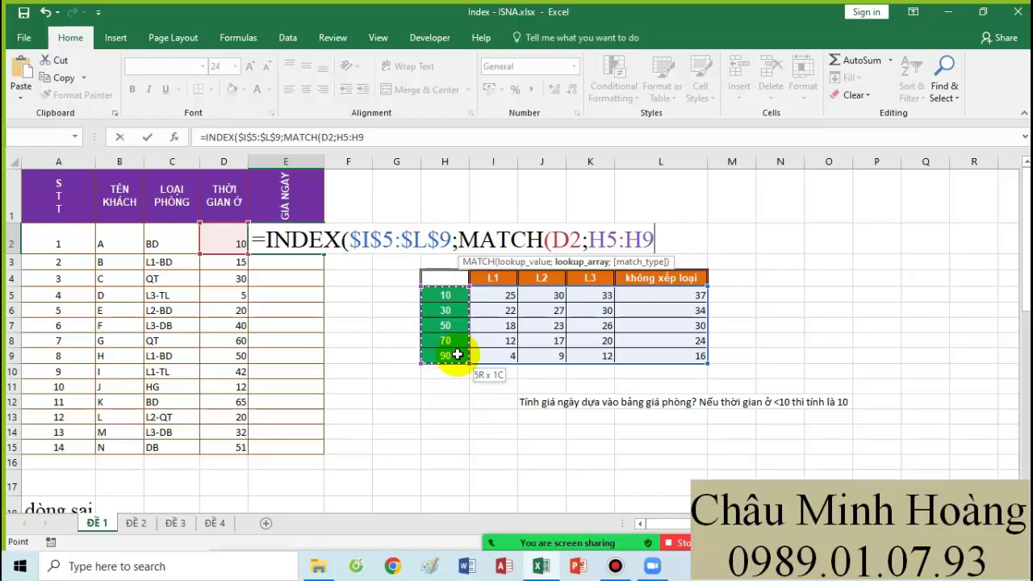
key(F4)
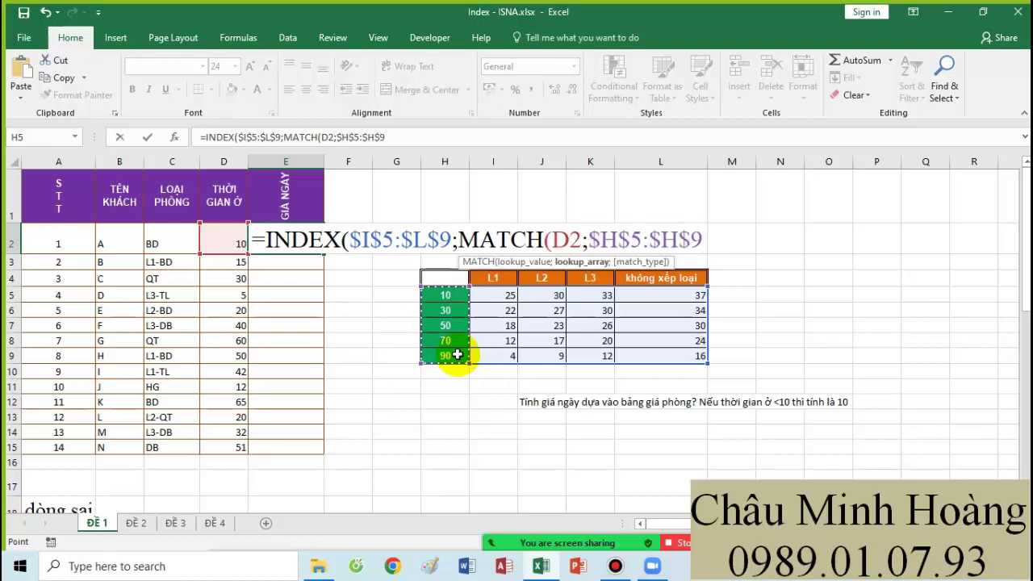
text(;)
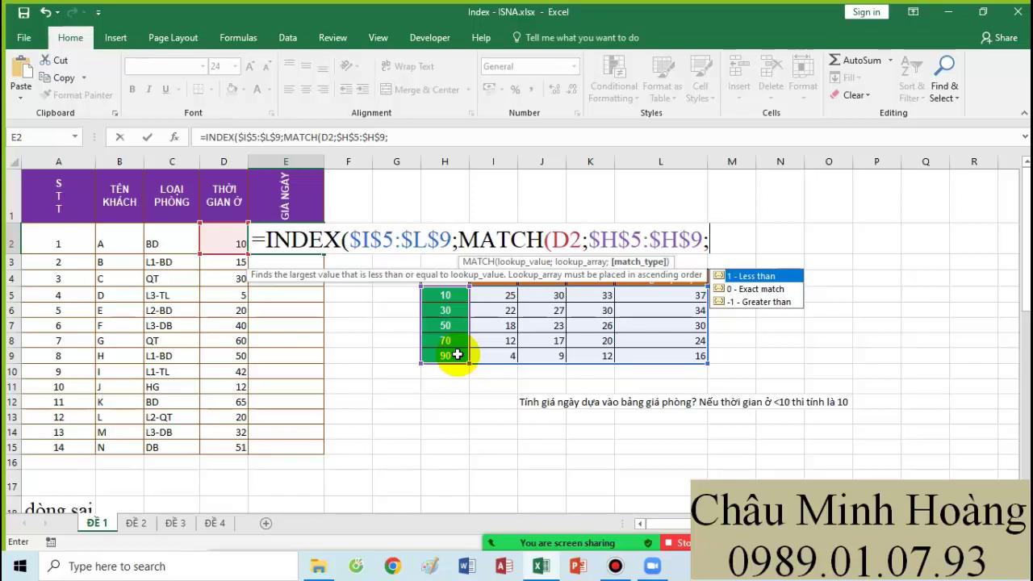
text(1);ma)
Begin the column lookup MATCH in E2 with LEFT(C2;2) as lookup value and the price table's header row, from I4, as lookup array
key(Tab)
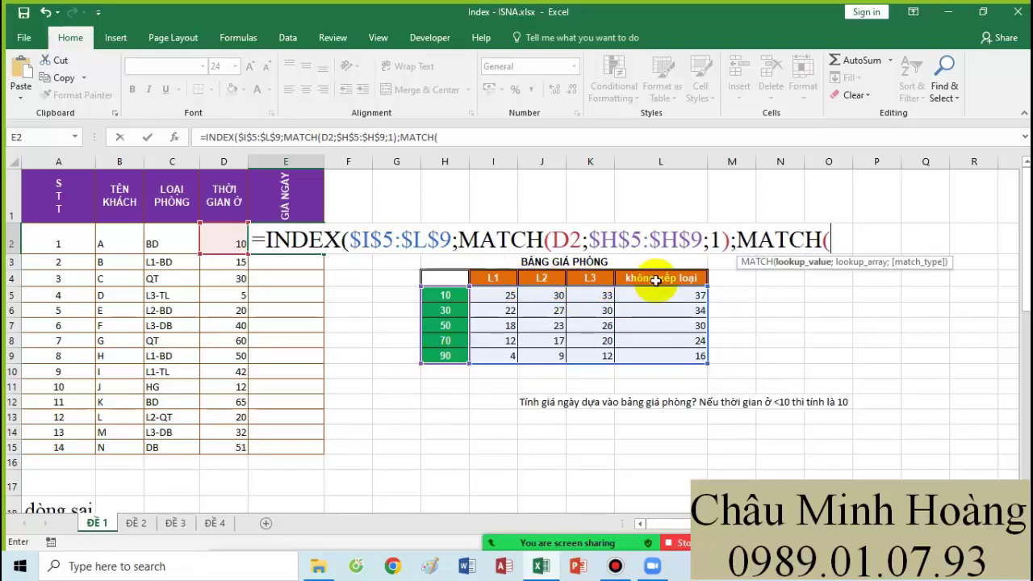
text(LEFT()
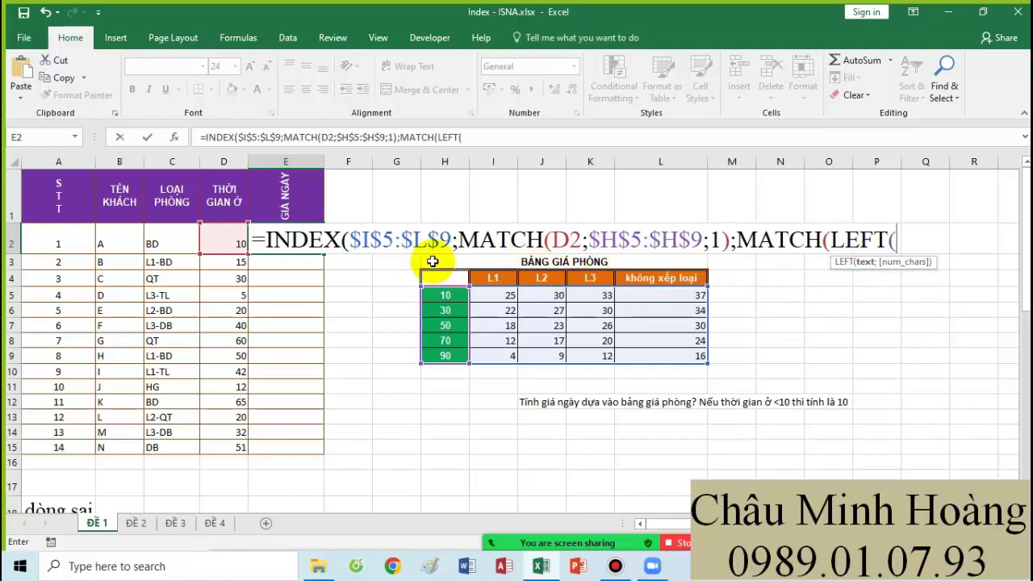
click(176, 243)
text(;2))
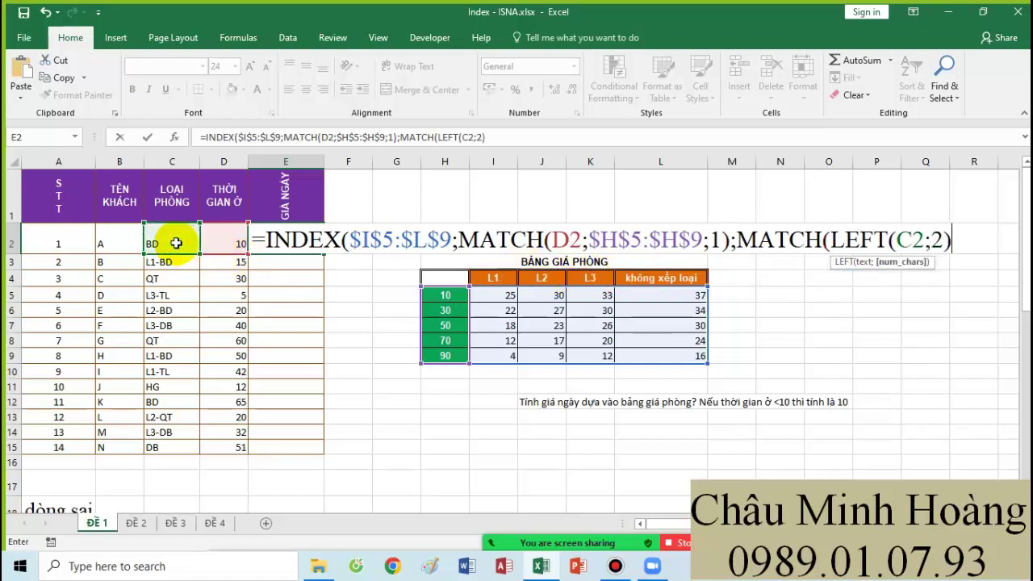
text(;)
click(481, 277)
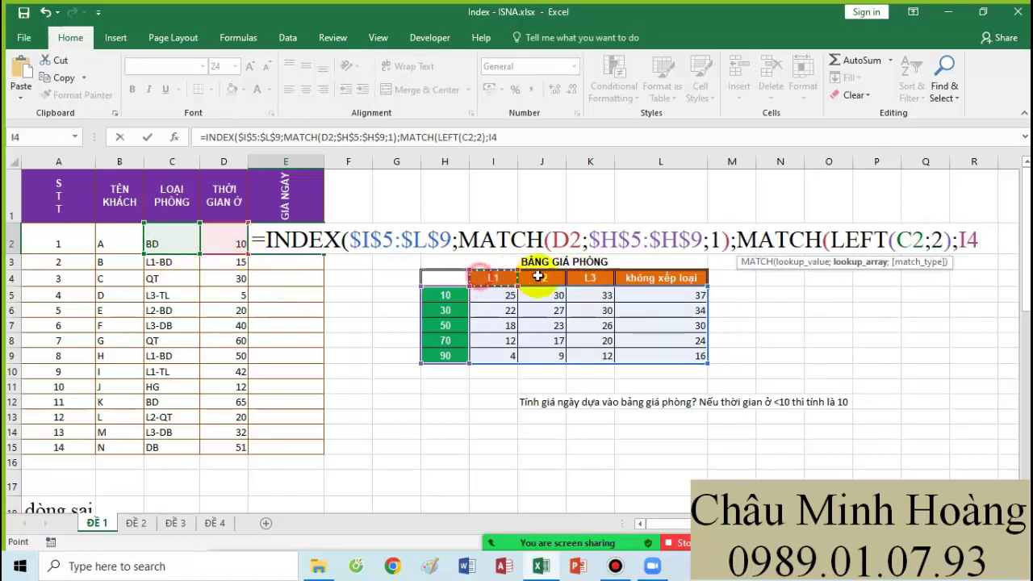
Complete the INDEX formula in E2 by matching LEFT(C2;2) exactly against the absolute header range $I$4:$L$4
drag(538, 277, 661, 277)
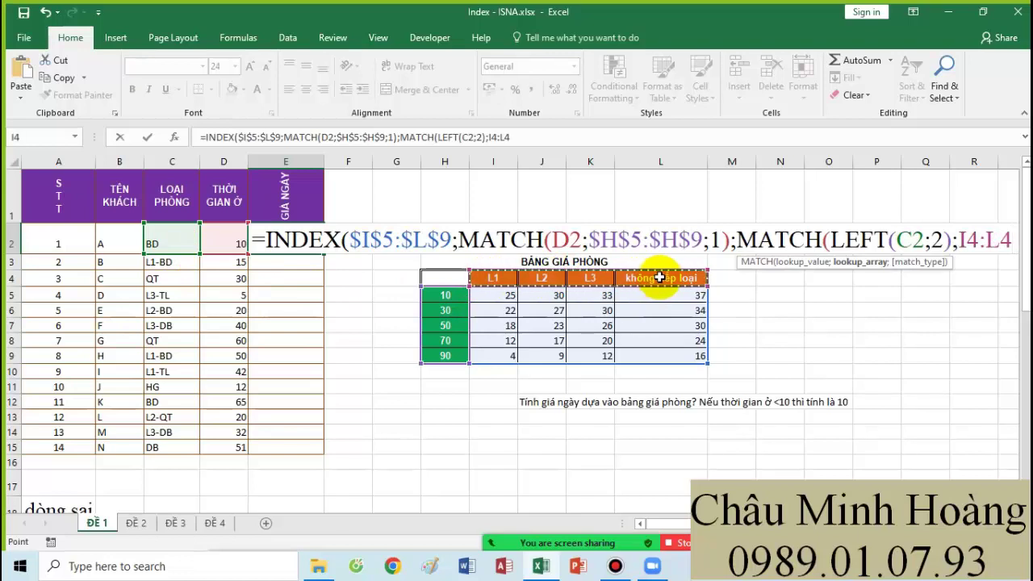
key(F4)
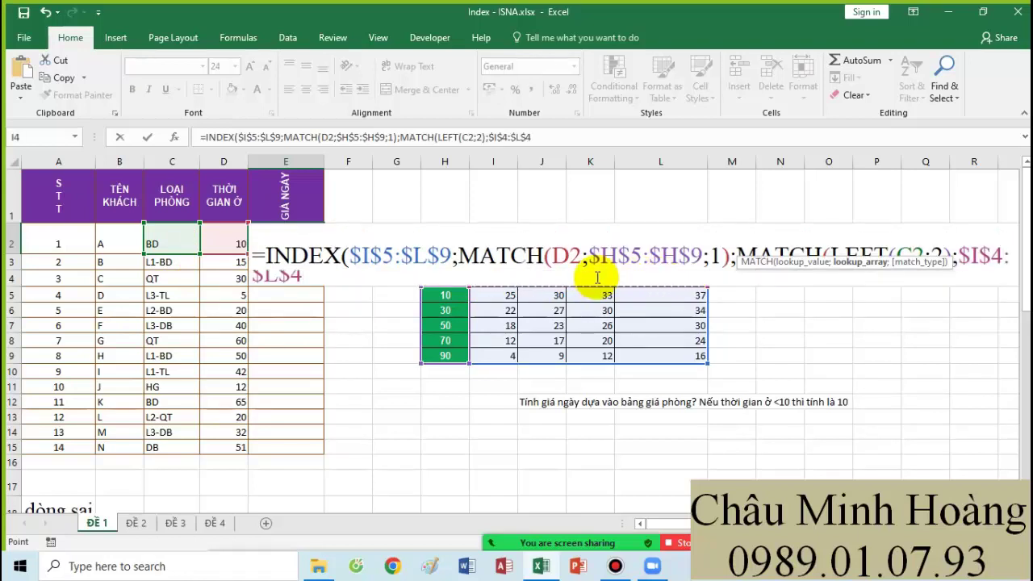
text(;0)))
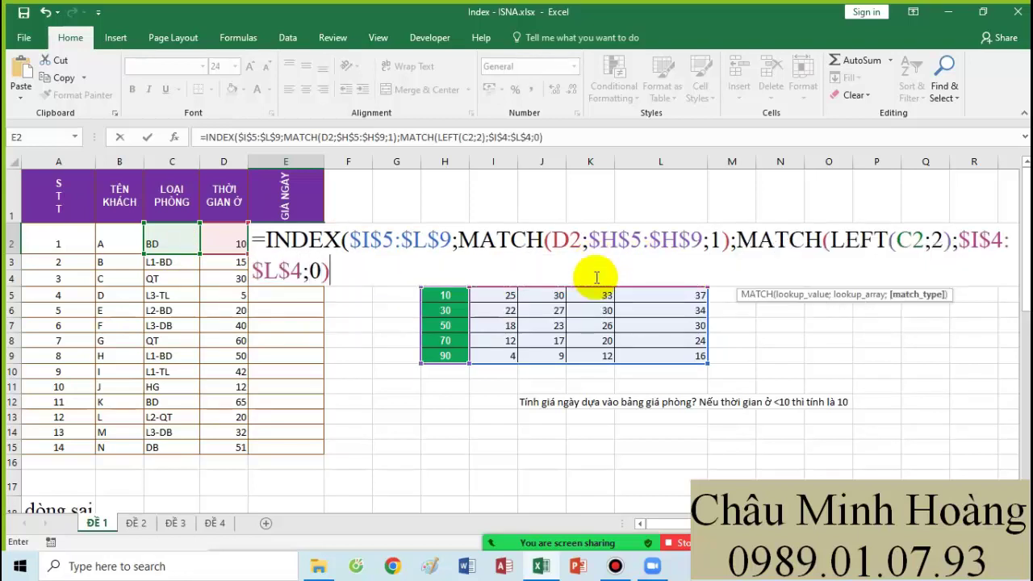
key(Return)
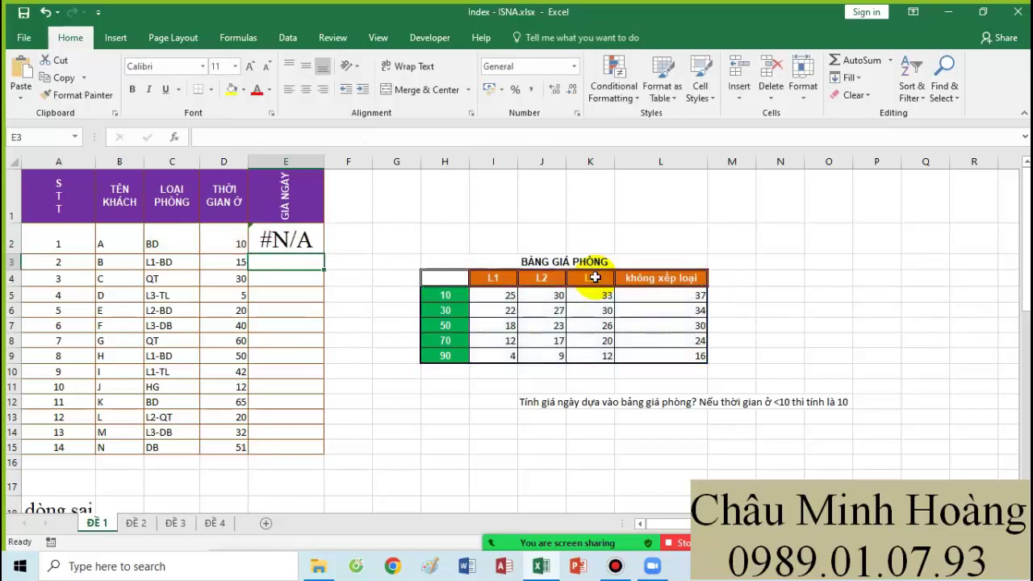
Fill the E2 formula down through E15
click(319, 247)
drag(323, 252, 315, 444)
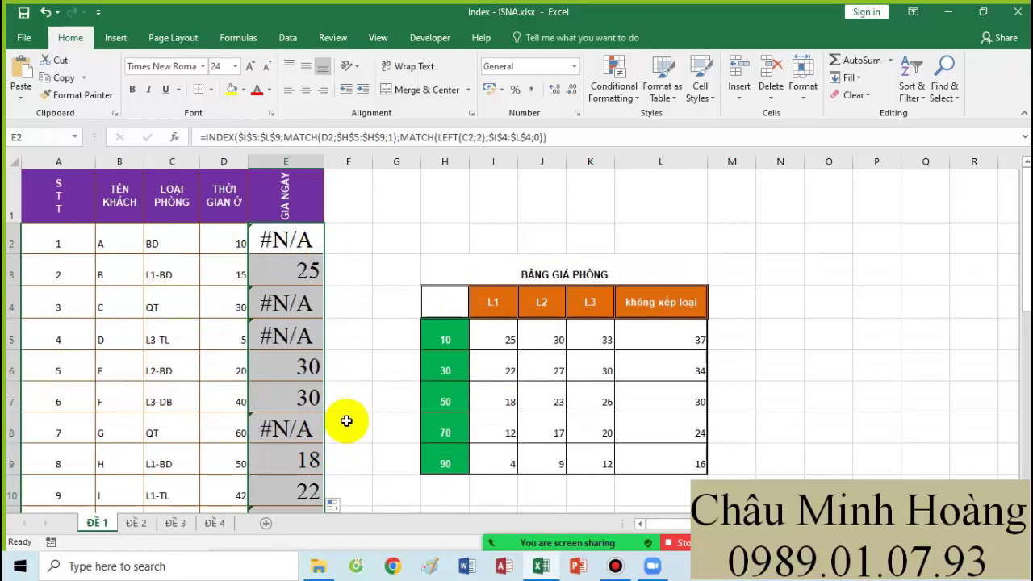
Review the filled daily prices, the note about stays under 10, and the price table's row for 10
scroll(362, 406, down, 3)
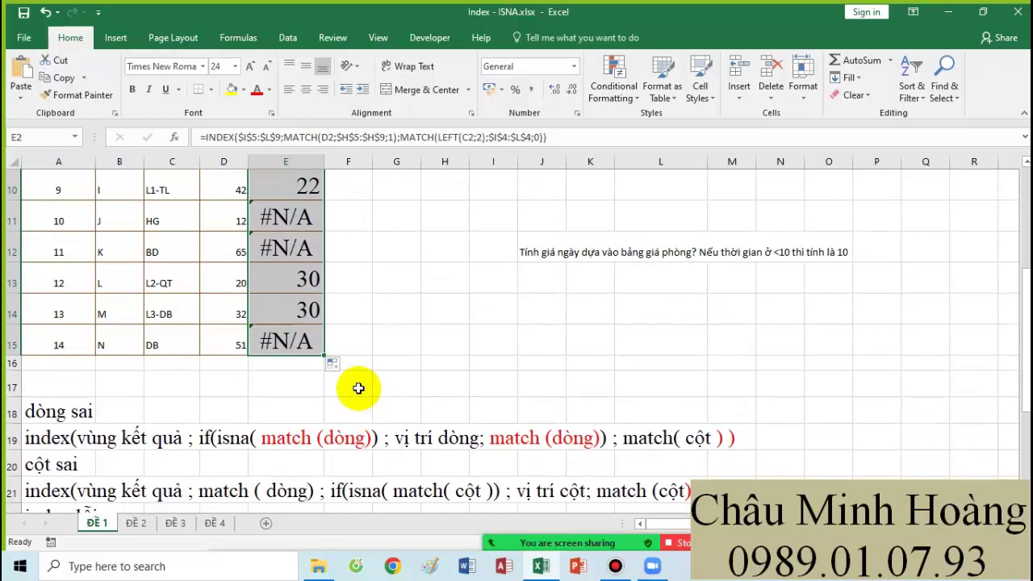
scroll(359, 388, up, 3)
scroll(425, 356, down, 1)
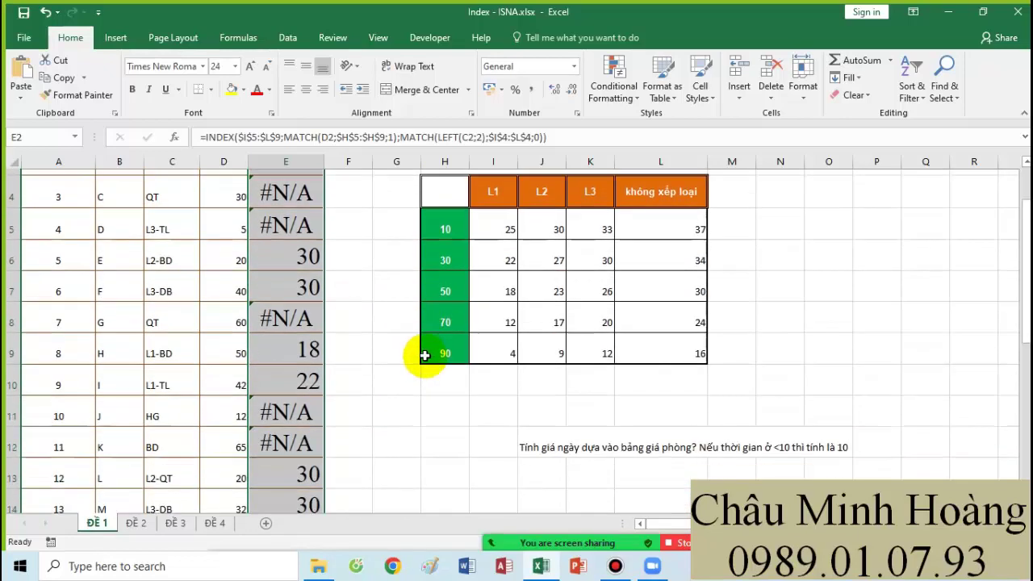
drag(545, 441, 767, 434)
scroll(461, 378, up, 1)
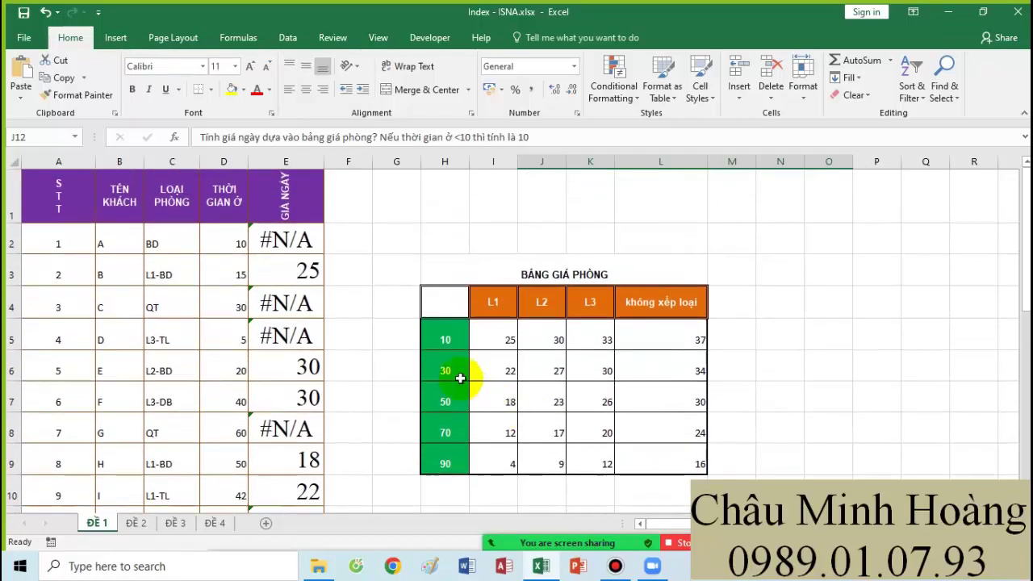
click(440, 339)
drag(440, 339, 693, 339)
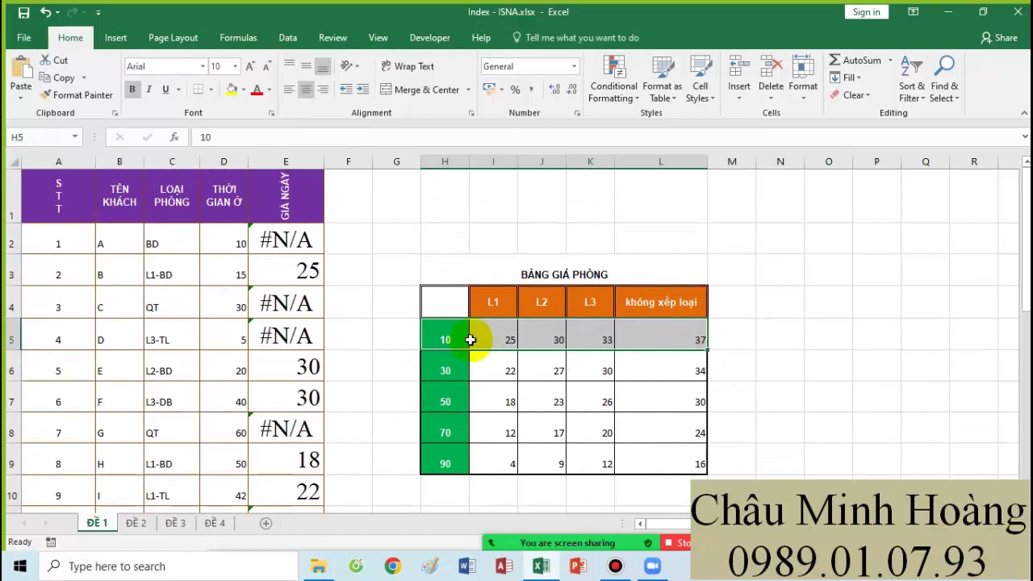
Insert if(D2<10;1; before the row-position MATCH in the E2 formula
double_click(256, 240)
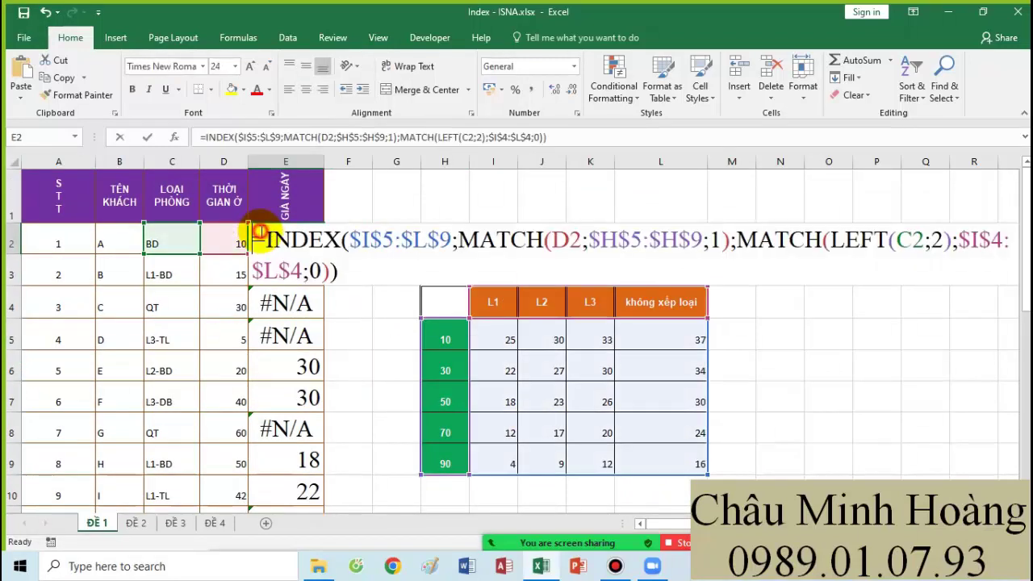
click(457, 242)
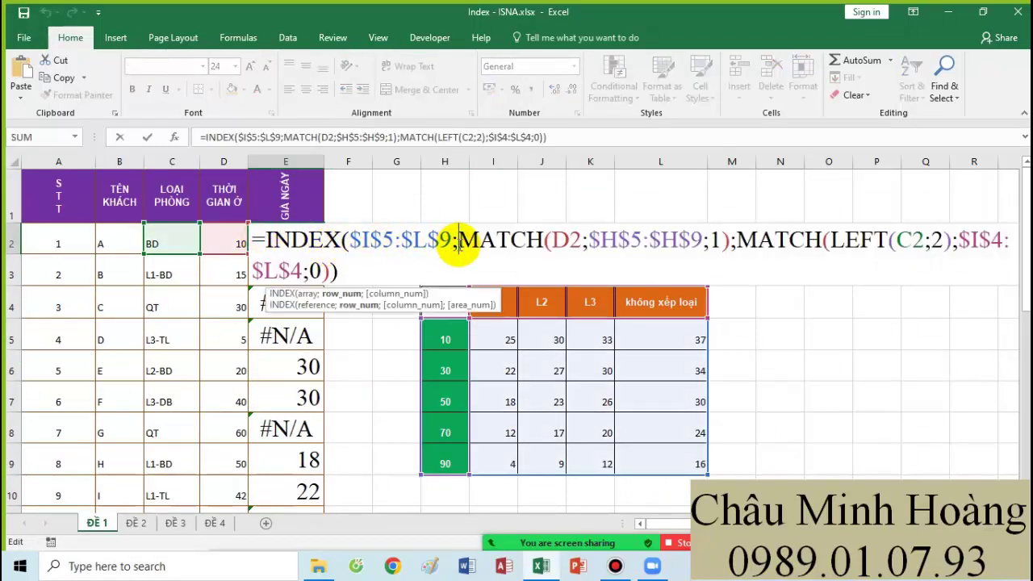
text(if()
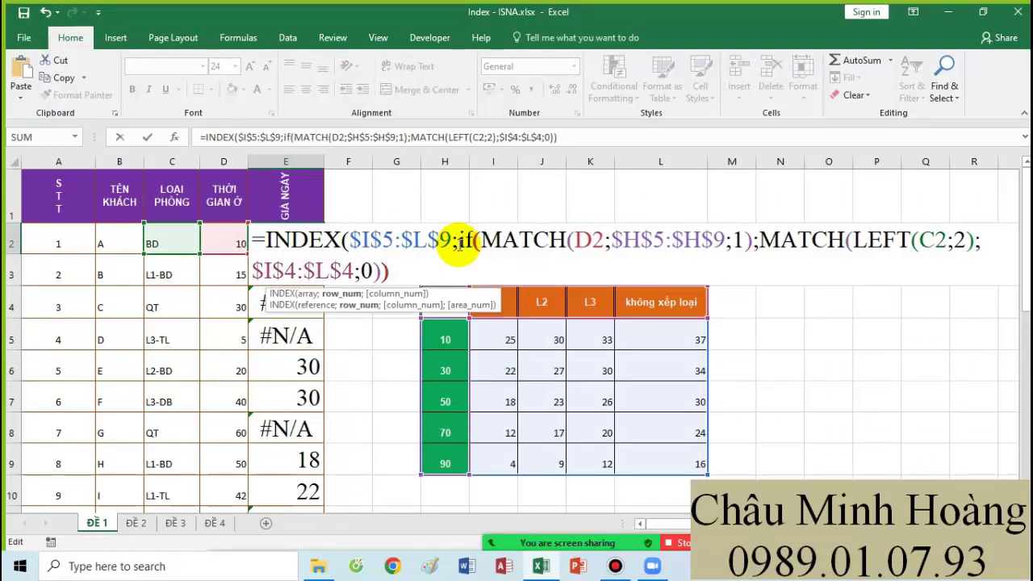
click(227, 241)
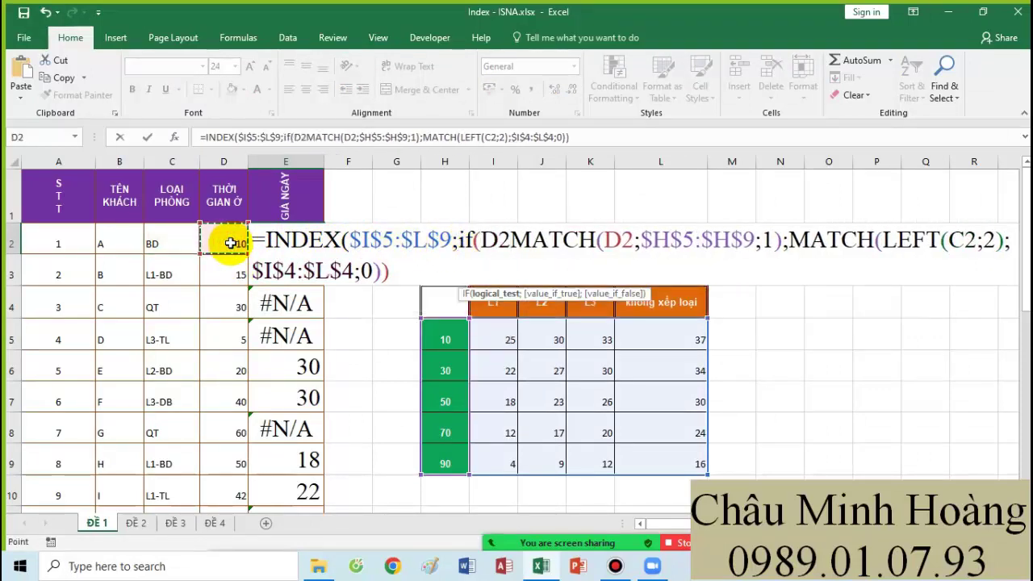
text(<10)
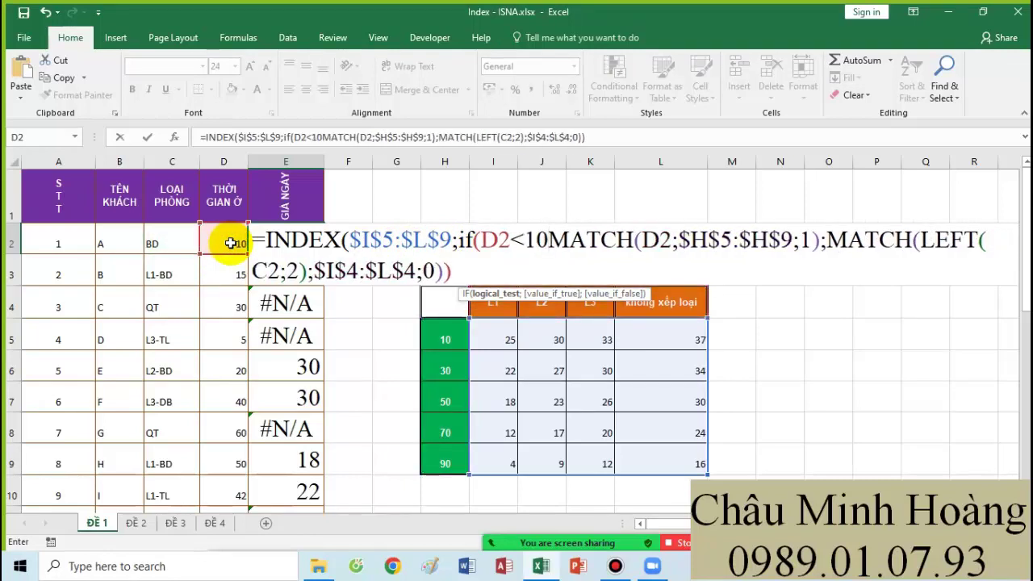
text(;)
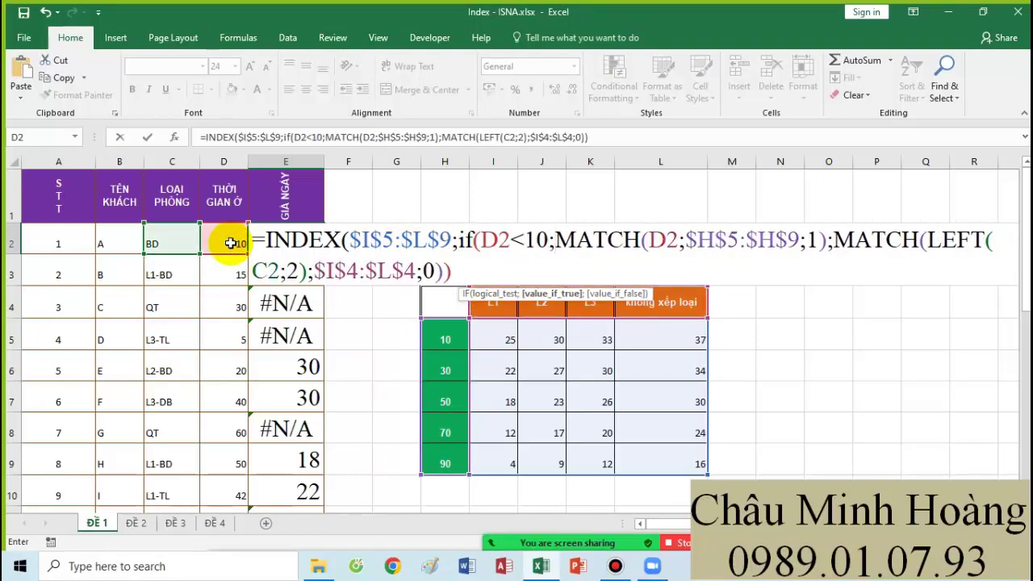
text(1;)
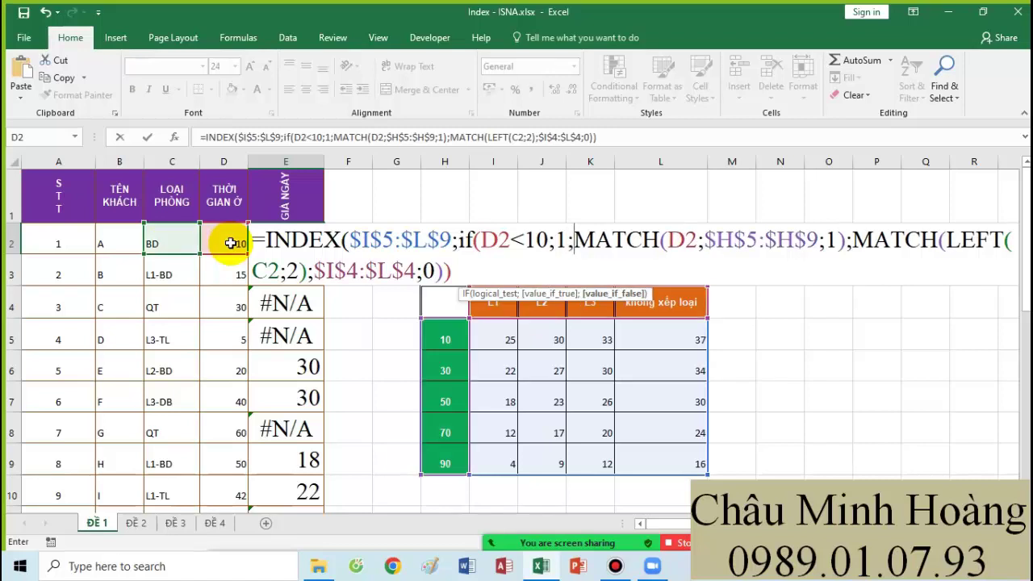
Close the IF with a parenthesis after the row-position MATCH in E2 and commit the formula
key(Return)
key(Return)
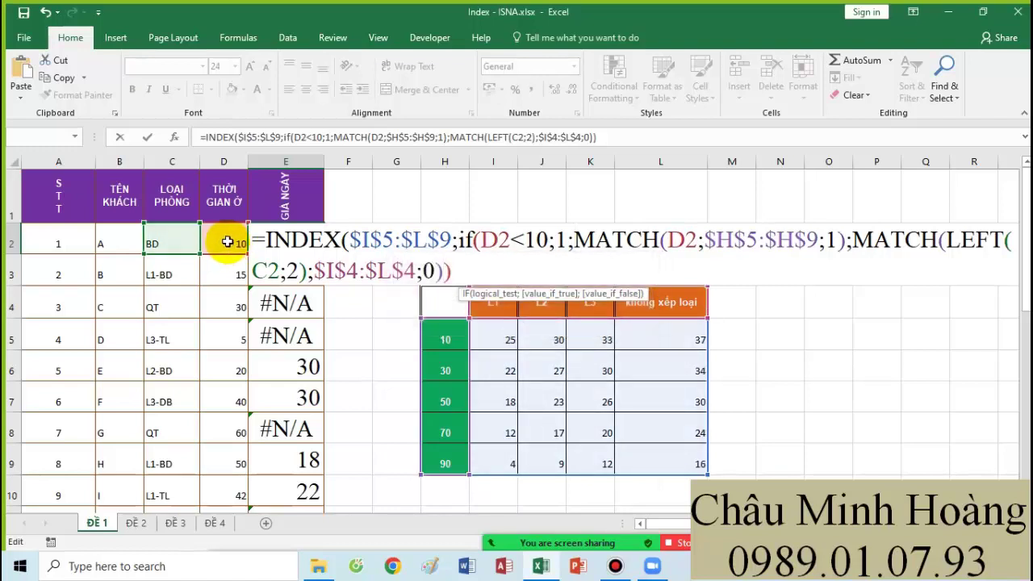
click(499, 296)
click(543, 294)
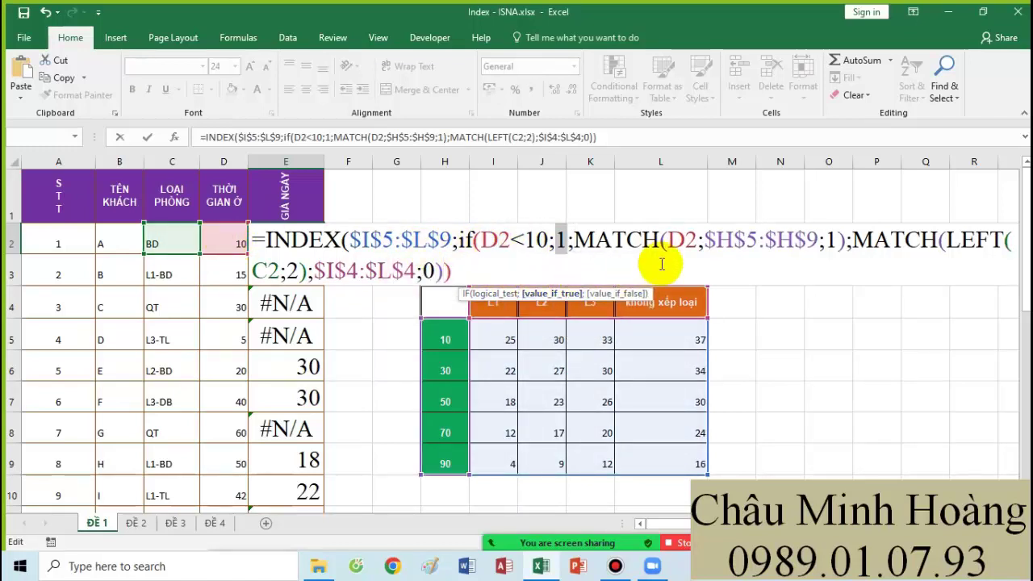
click(836, 234)
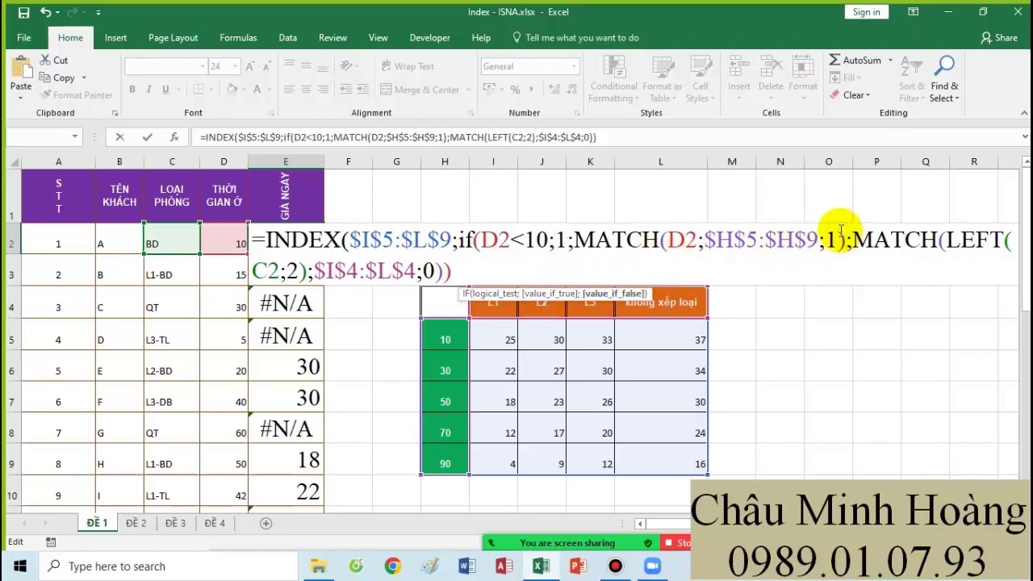
text())
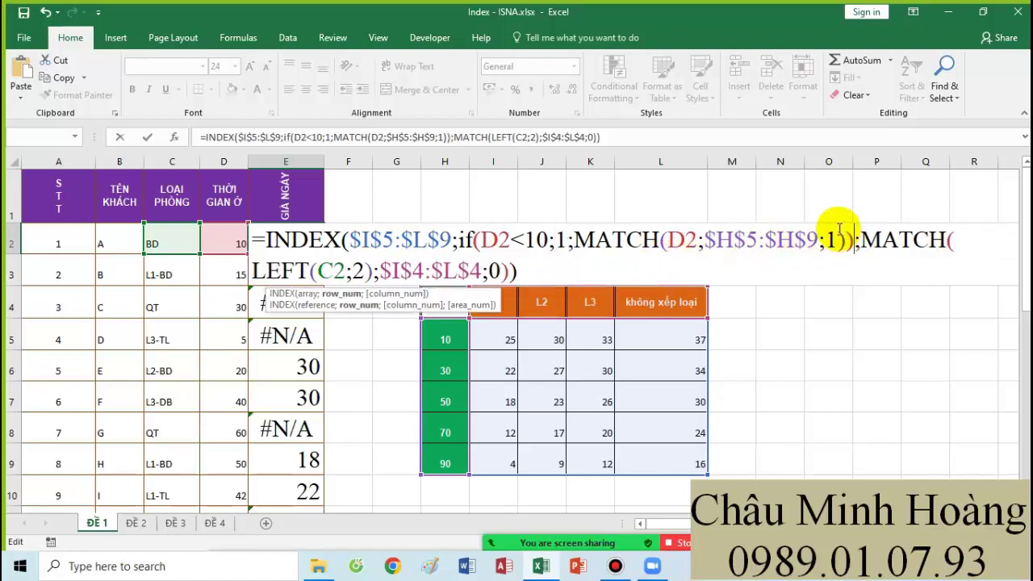
key(Return)
Highlight D5:F5 in yellow and fill the revised E2 formula down through E5
drag(230, 340, 355, 339)
click(232, 89)
click(321, 250)
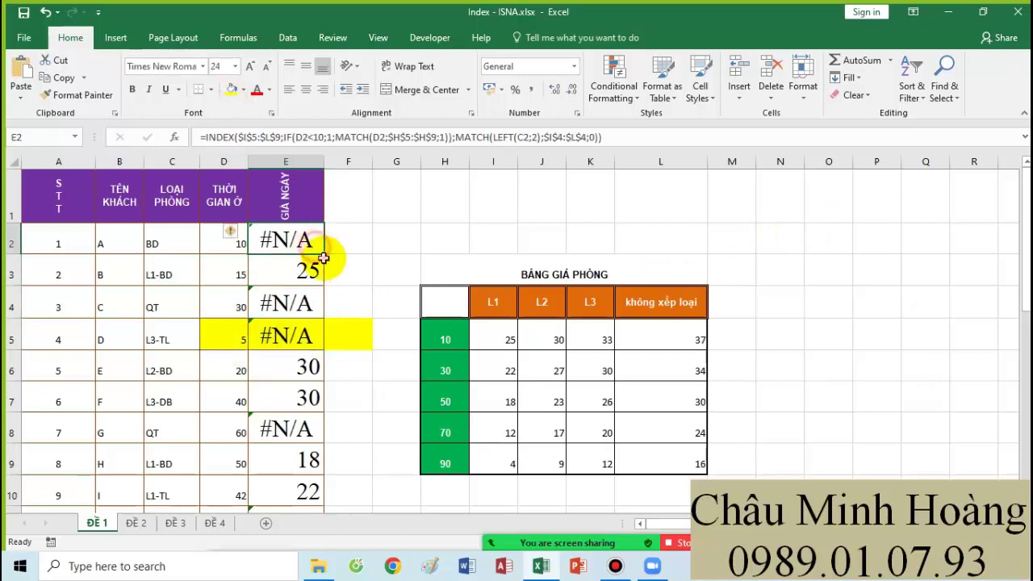
drag(323, 255, 324, 354)
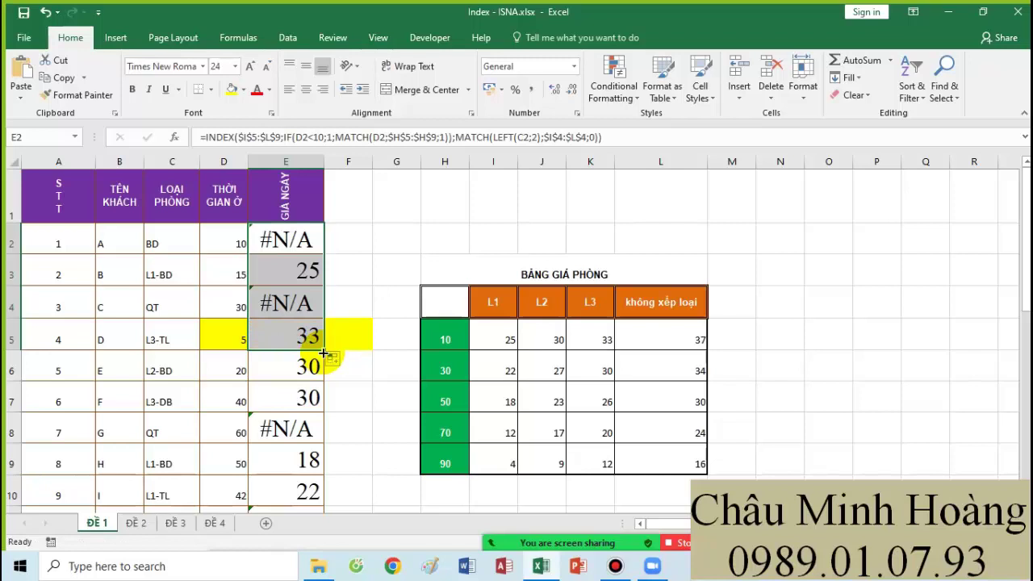
click(147, 342)
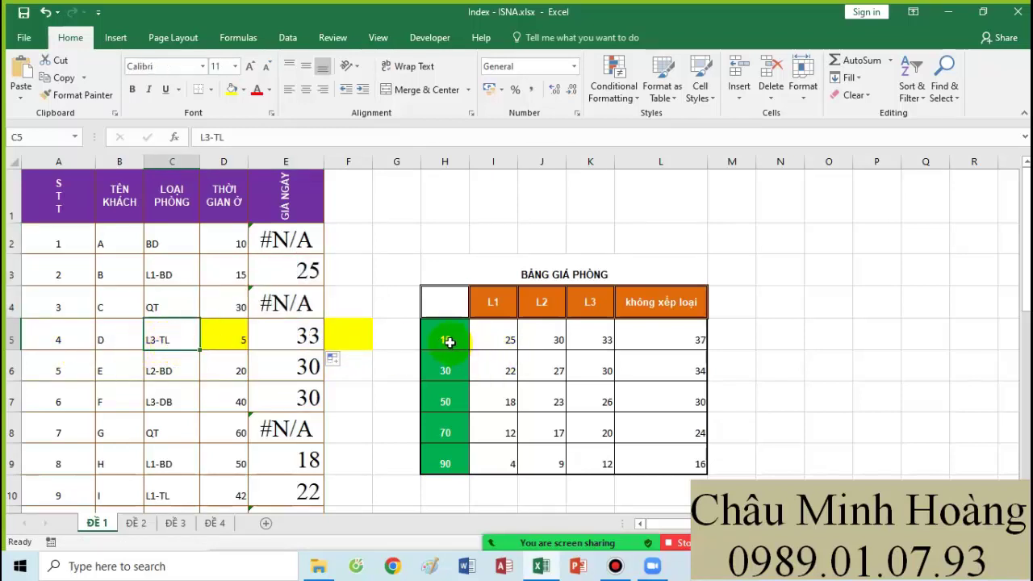
drag(445, 339, 590, 339)
click(590, 339)
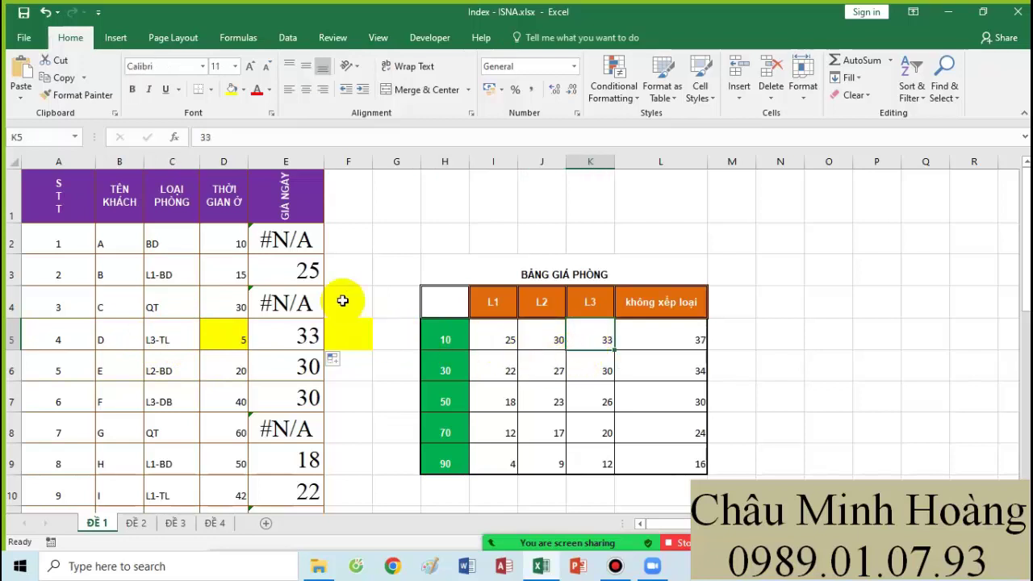
Copy the IF(D2<10;1;MATCH(D2;$H$5:$H$9;1)) part of the E2 formula into F1 as text
double_click(302, 238)
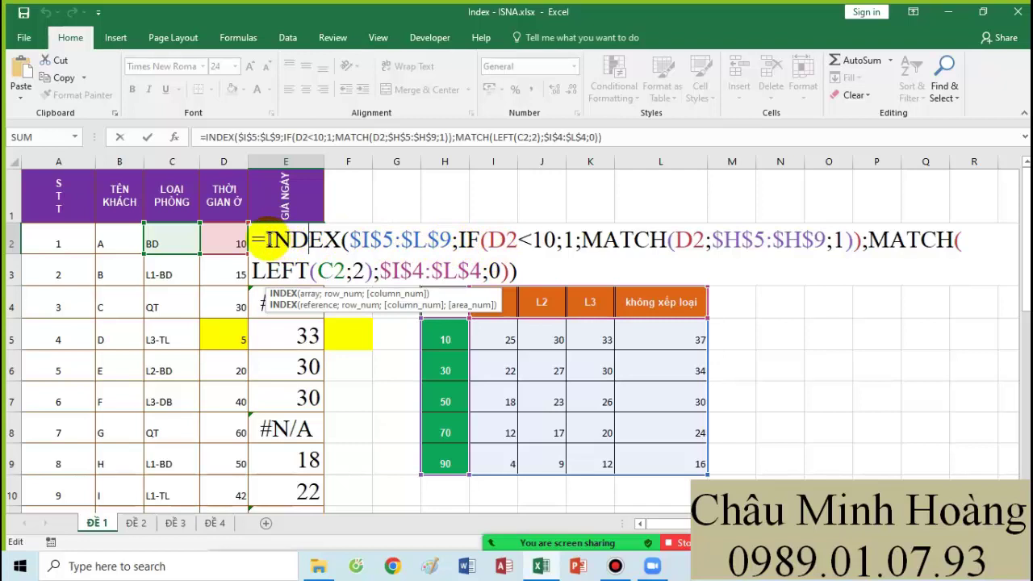
drag(461, 240, 857, 240)
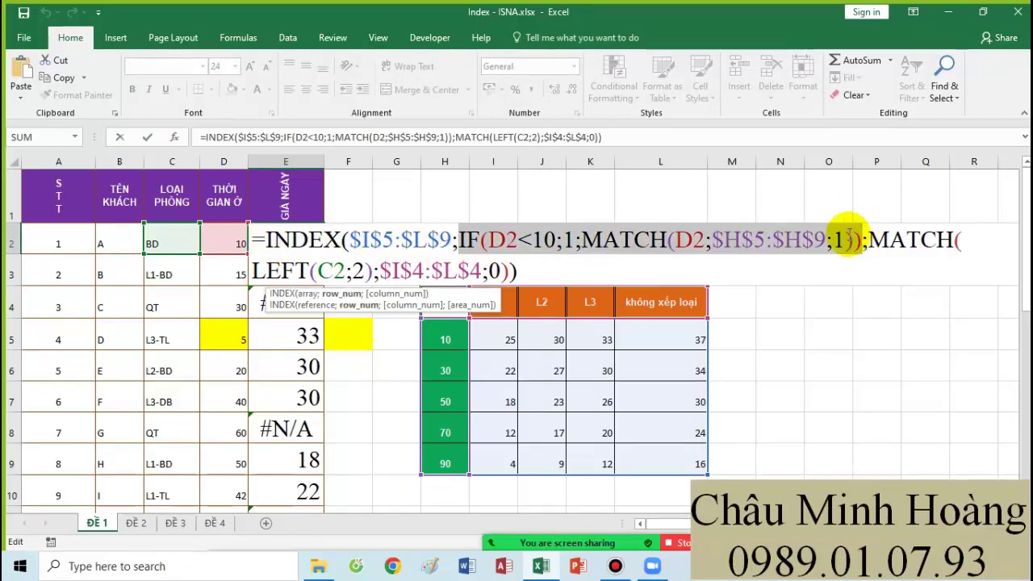
key(Escape)
click(340, 197)
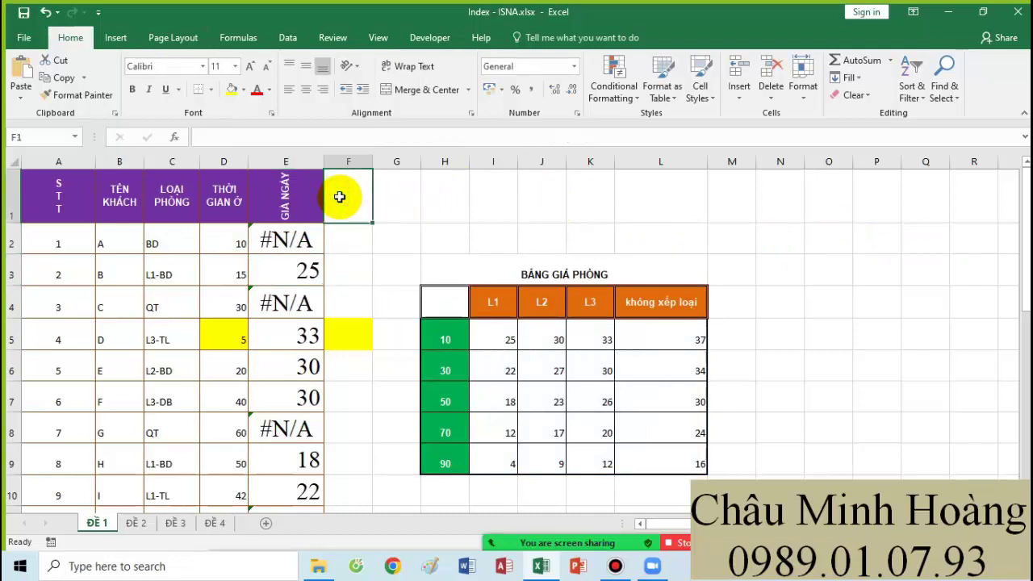
key(ctrl+v)
Enlarge the font of the copied formula text in F1 to about the size used in column E
click(251, 67)
click(251, 66)
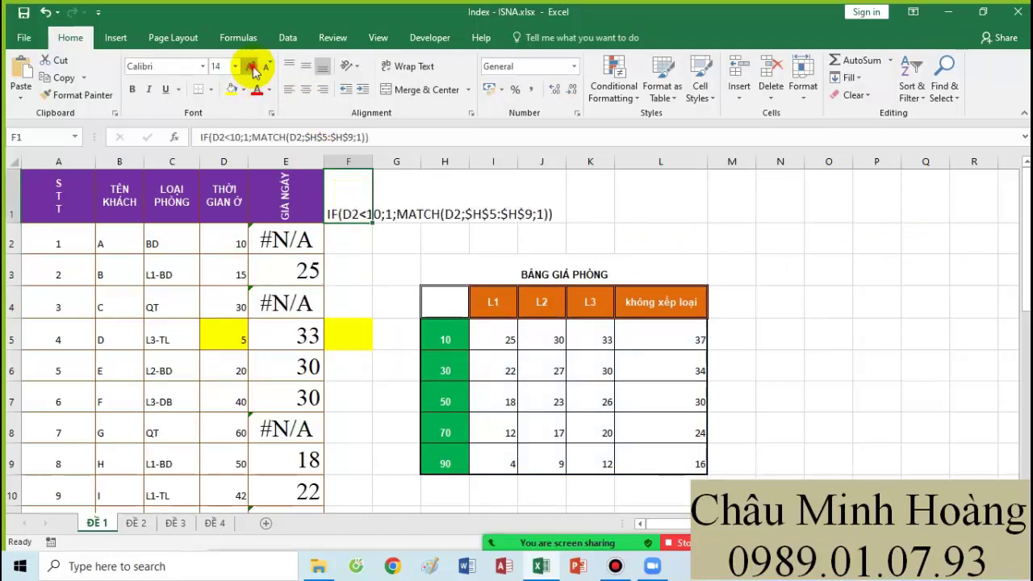
click(251, 66)
click(251, 66)
click(251, 66)
click(251, 66)
click(251, 66)
In E2, replace the row-position IF's D2<10 test and value 1 with an opening IF(ISNA( before MATCH(D2;$H$5:$H$9;1)
click(275, 240)
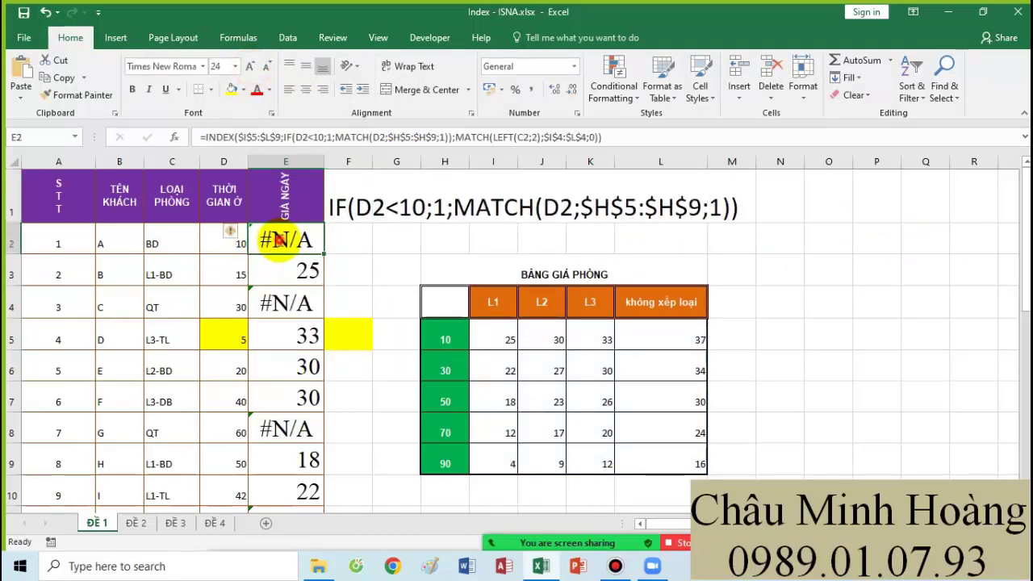
double_click(275, 240)
drag(459, 240, 583, 245)
key(Delete)
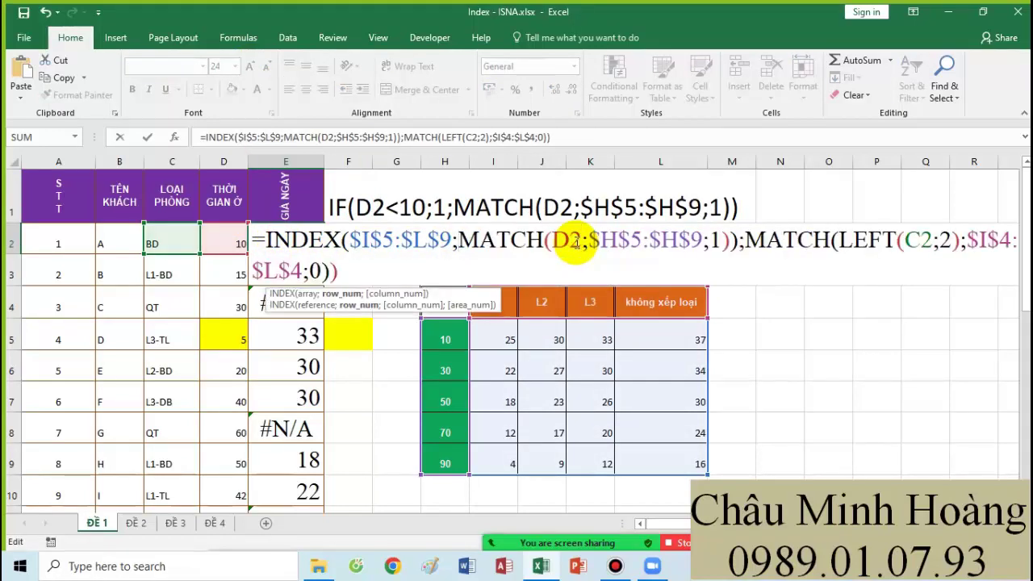
text(if()
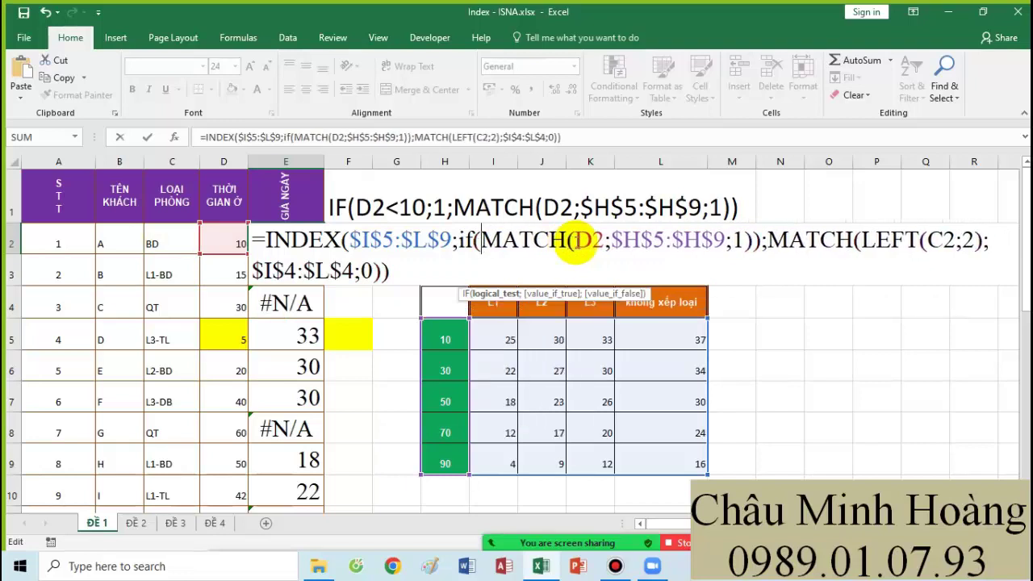
text(isn)
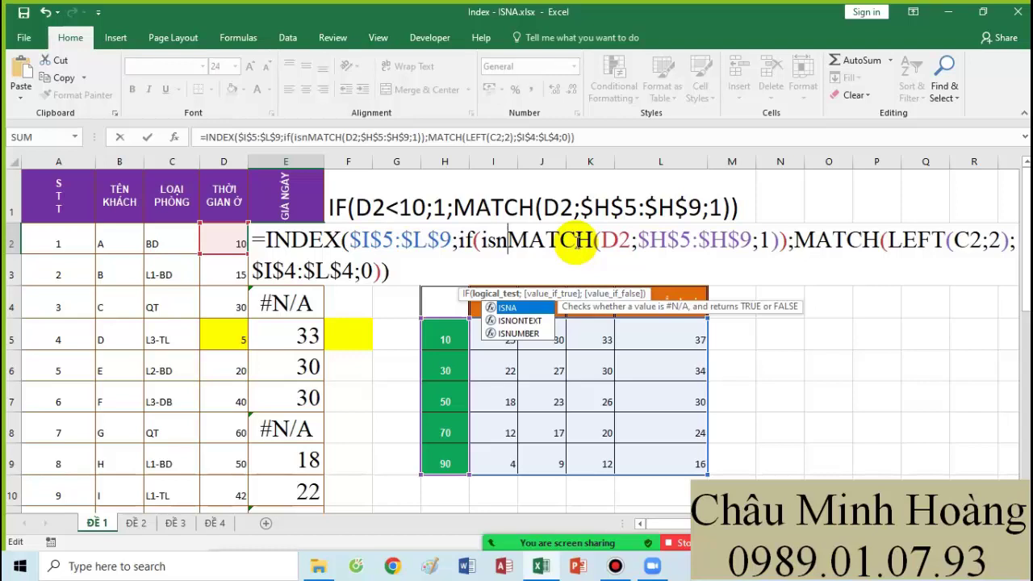
text(a()
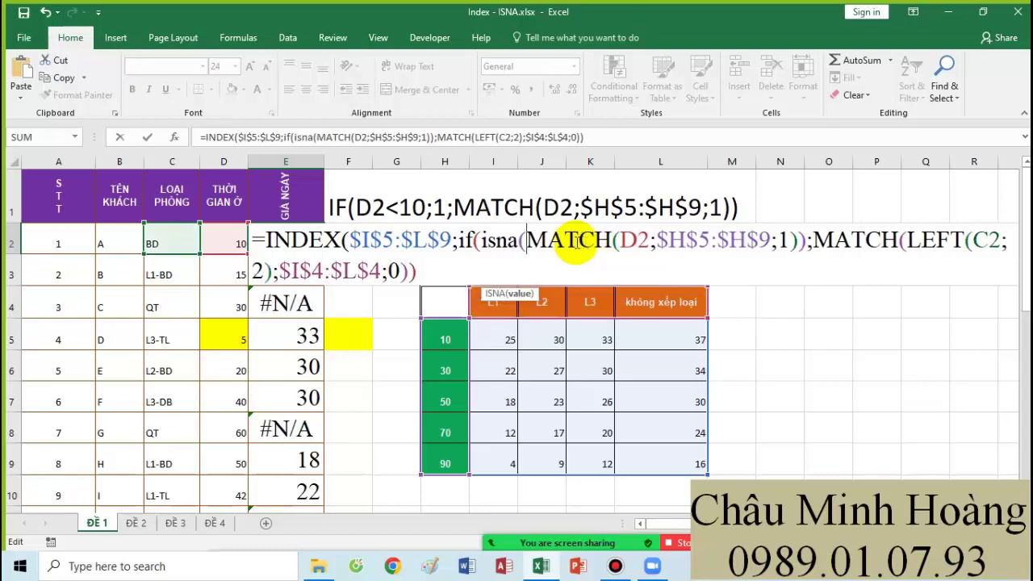
Complete the row-position IF in E2 to return 1 on #N/A and otherwise a copy of MATCH(D2;$H$5:$H$9;1)
click(805, 243)
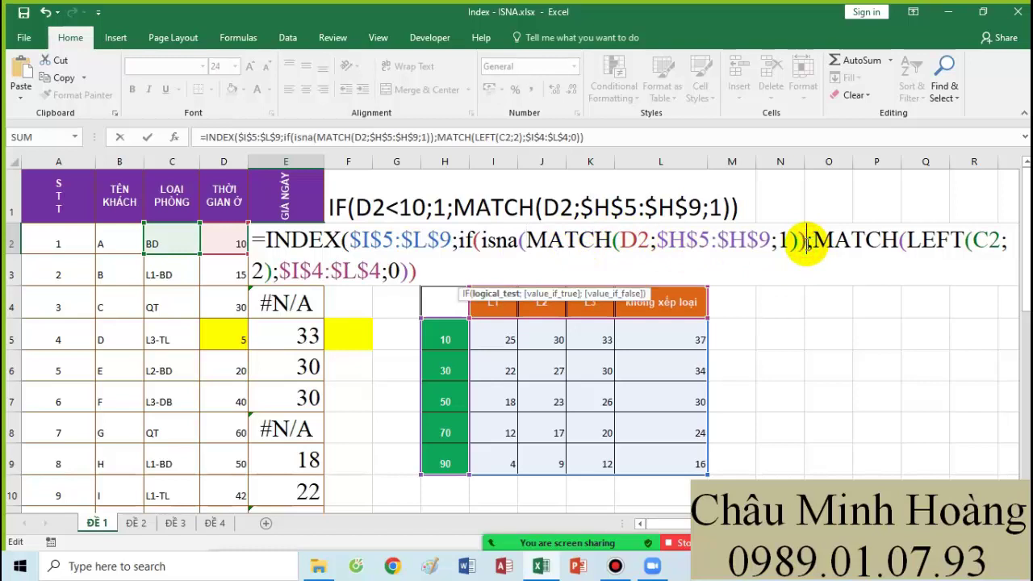
click(497, 294)
click(791, 241)
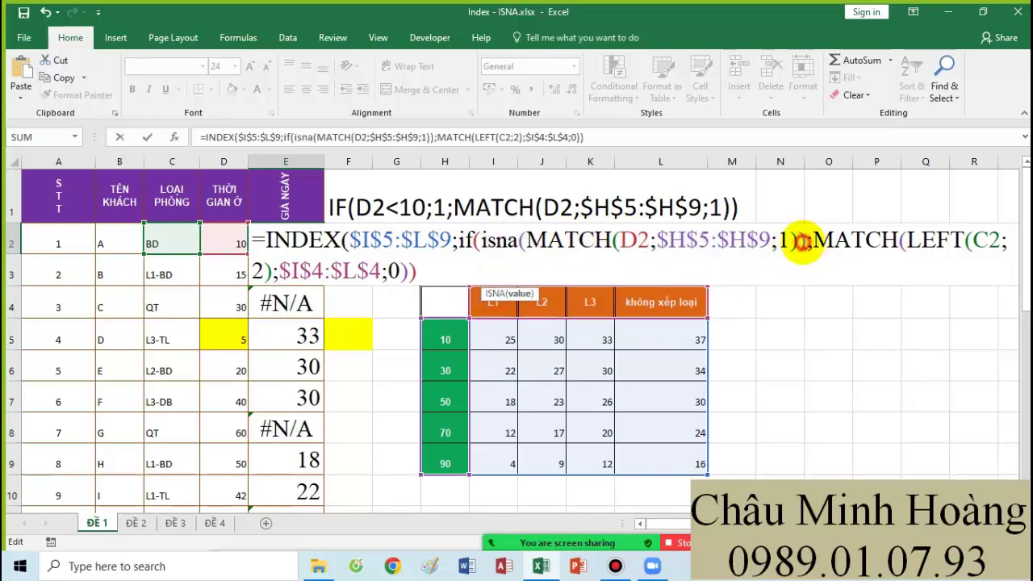
drag(529, 239, 800, 250)
key(ctrl+c)
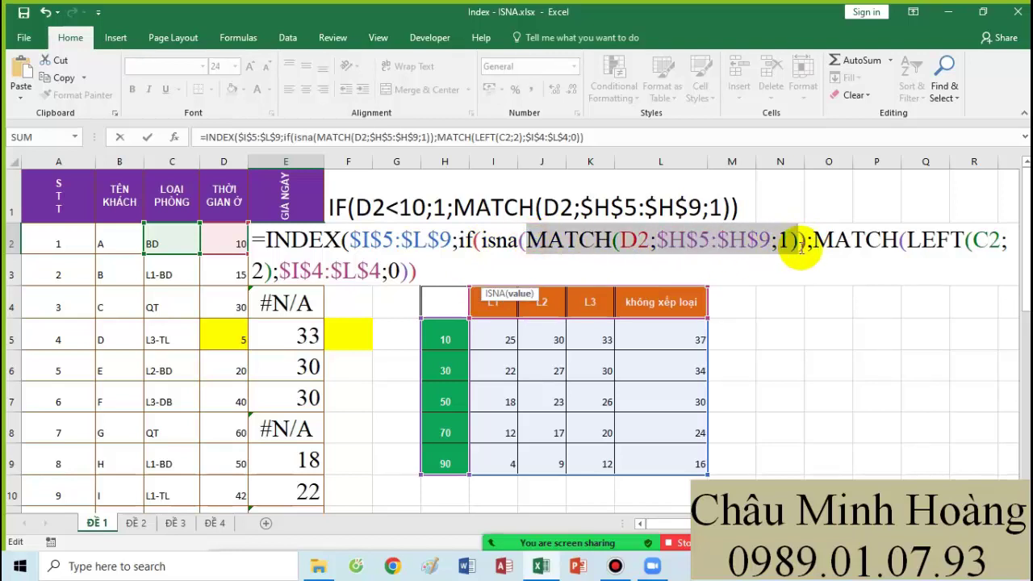
click(807, 242)
text(;)
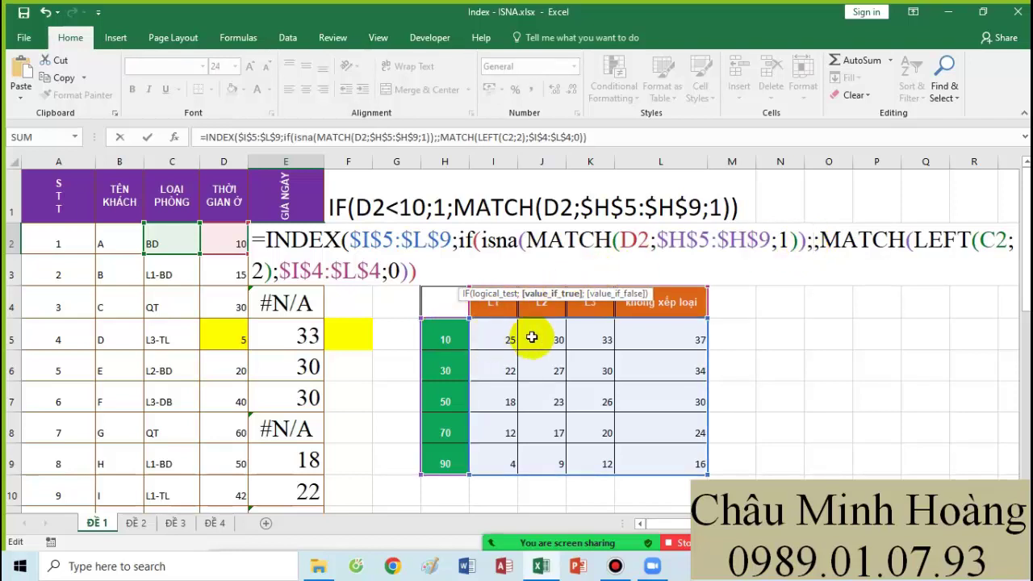
text(1;)
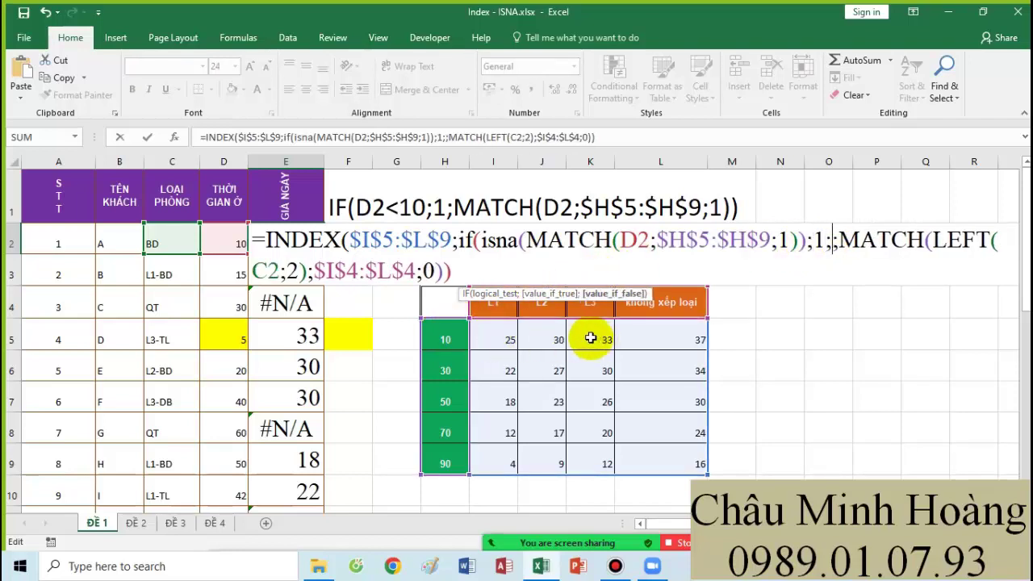
key(ctrl+v)
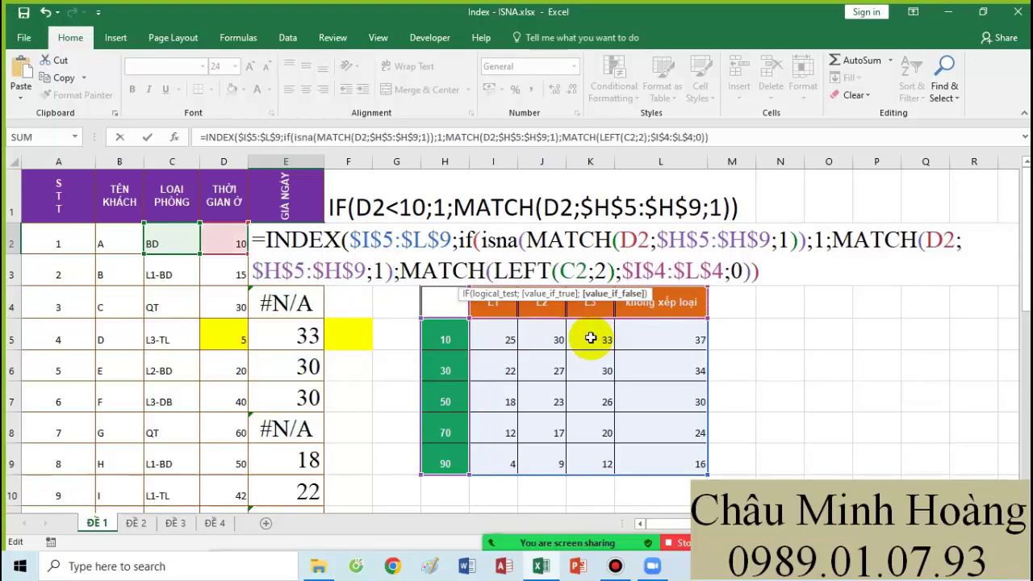
key(Right)
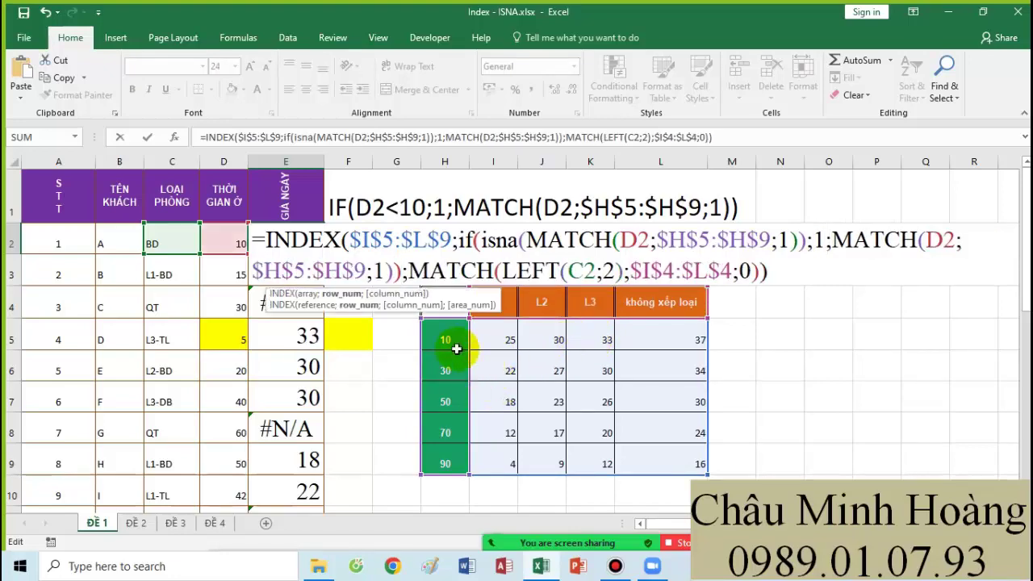
Check the E2 formula against the row-error syntax note in row 19, commit it, and fill it down through E5
scroll(364, 350, down, 3)
scroll(363, 349, down, 1)
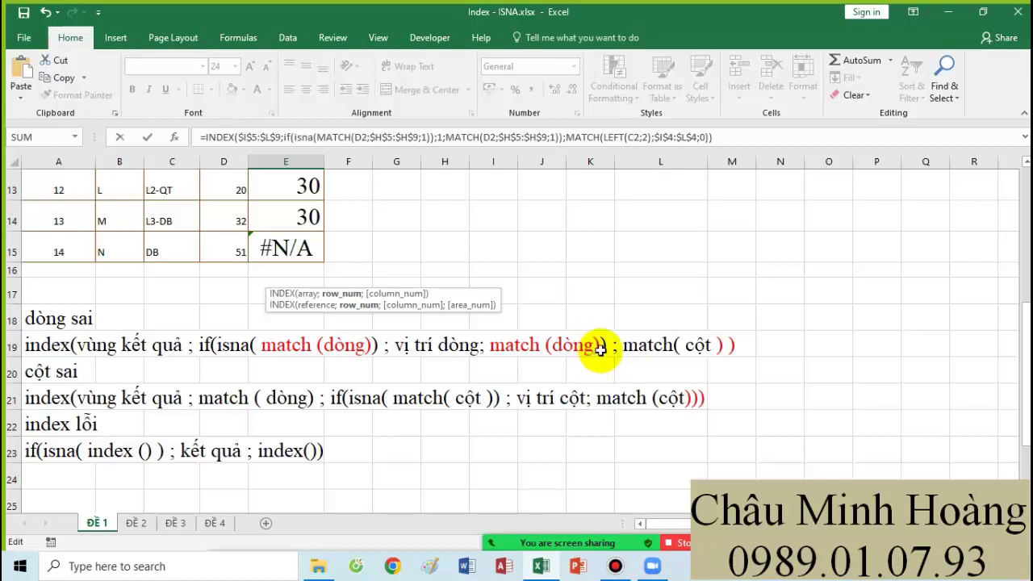
scroll(601, 352, up, 4)
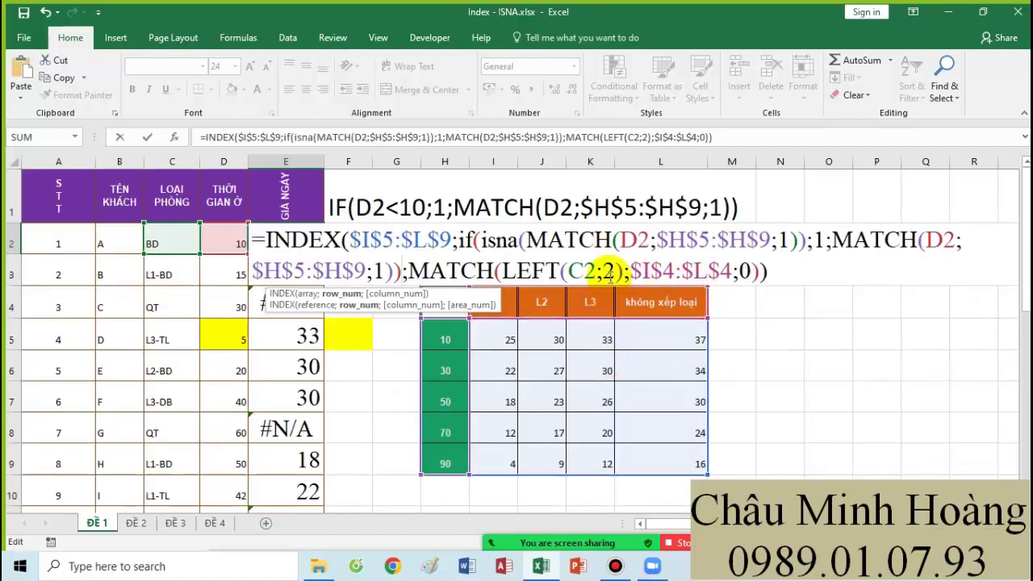
key(Return)
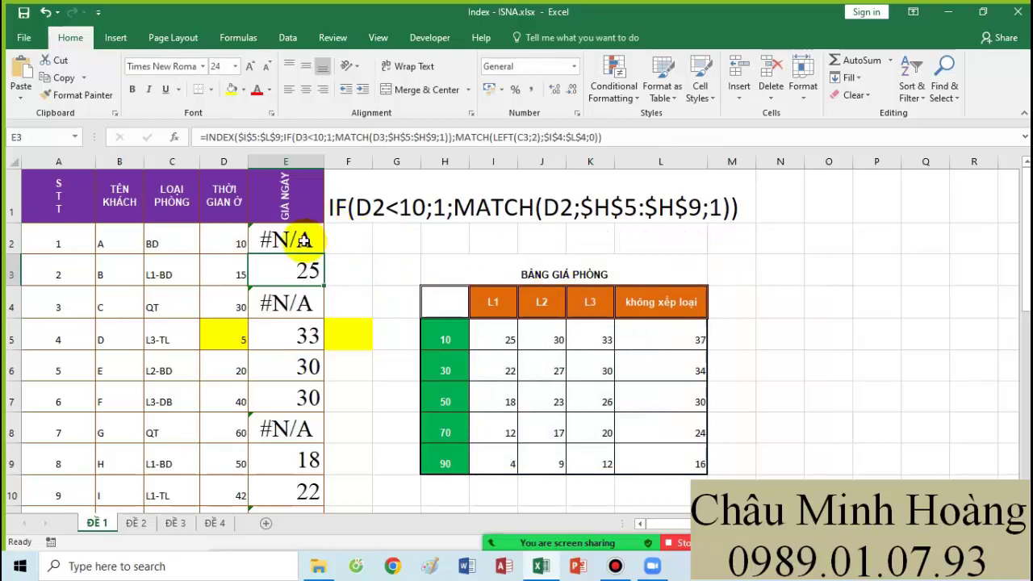
click(319, 256)
drag(321, 257, 306, 353)
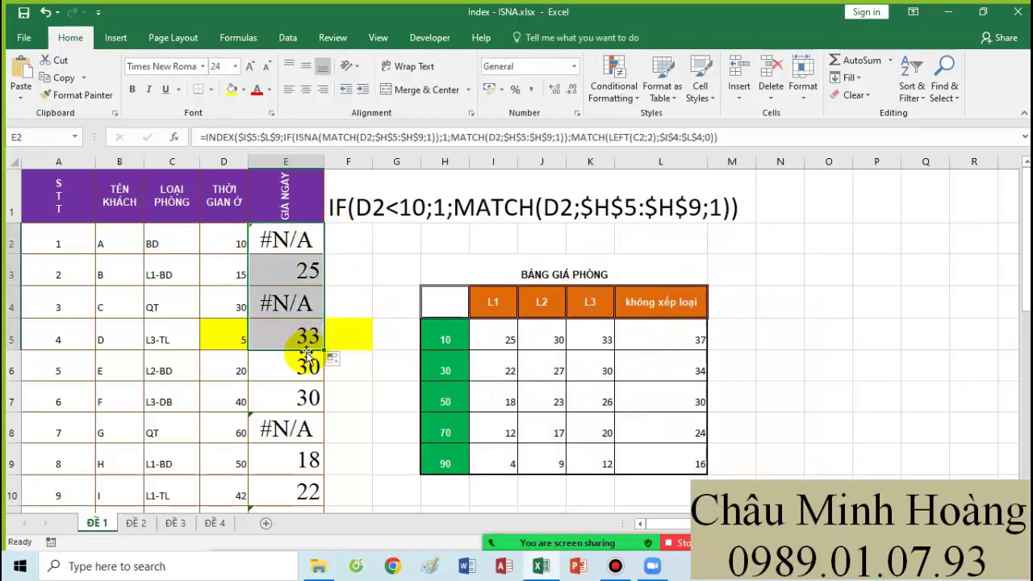
click(308, 341)
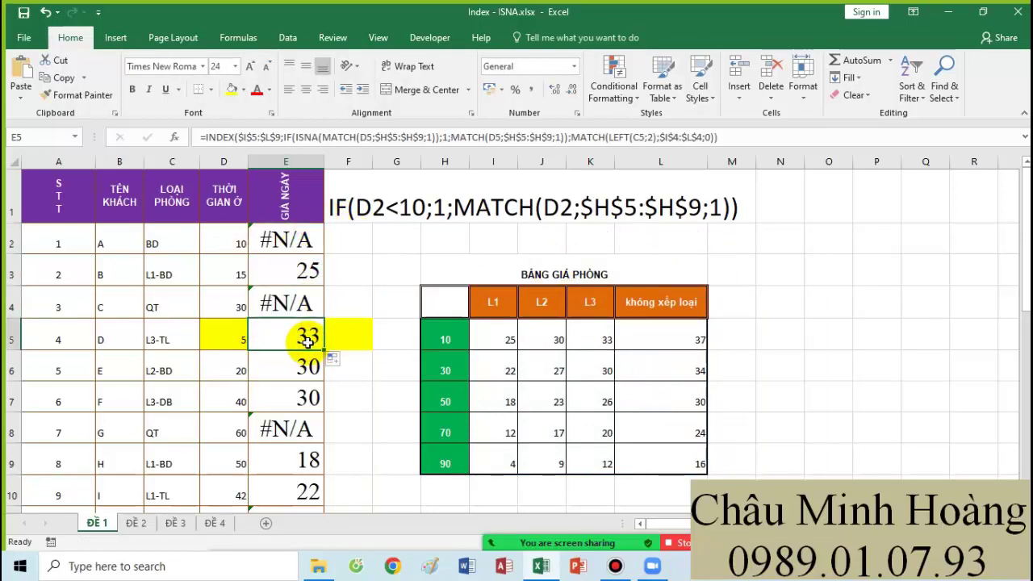
In E2, wrap the column-position MATCH(LEFT(C2;2);$I$4:$L$4;0) in IF(ISNA( with 4 as the value if true
double_click(278, 238)
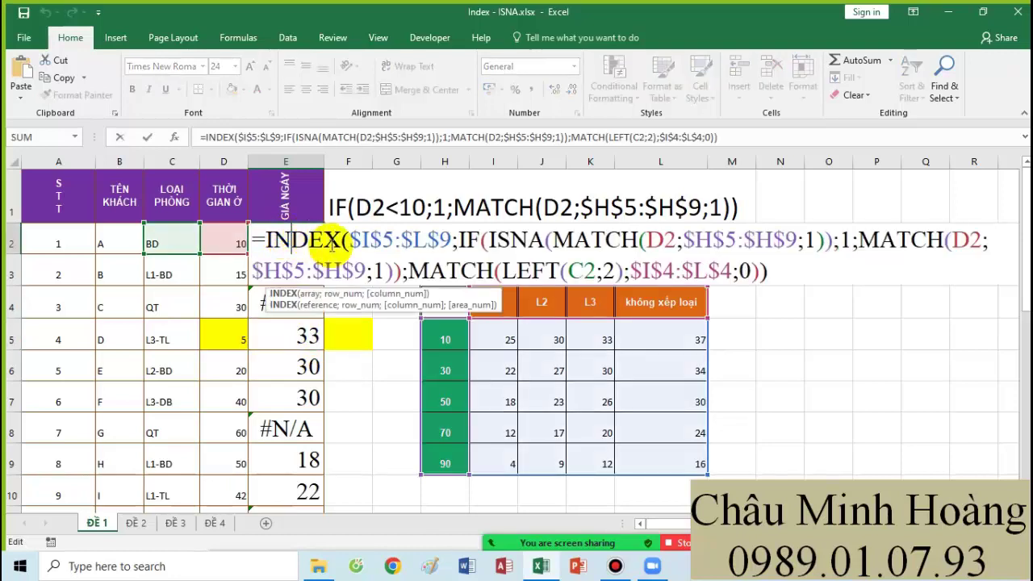
drag(458, 239, 399, 273)
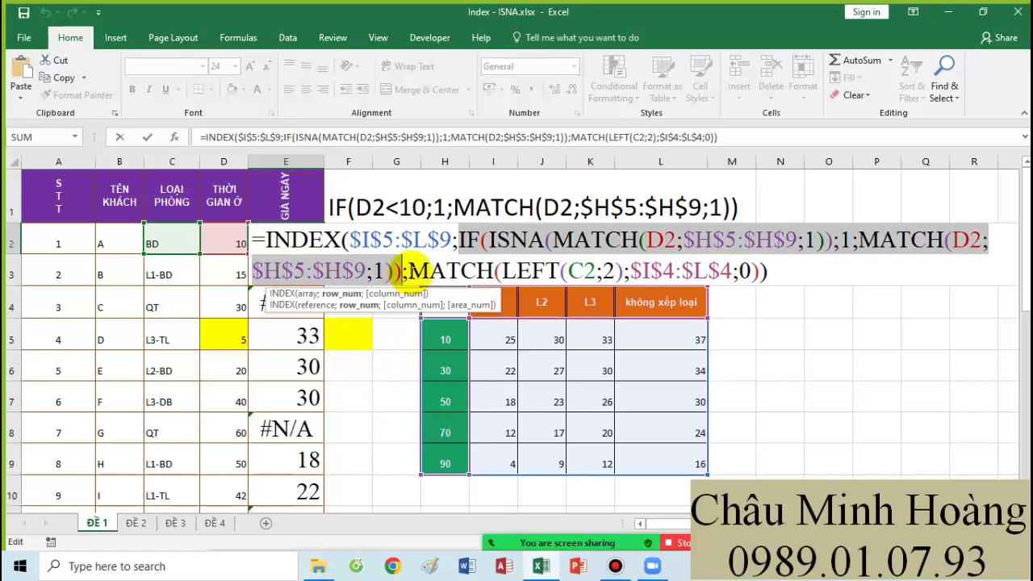
click(407, 272)
text(if()
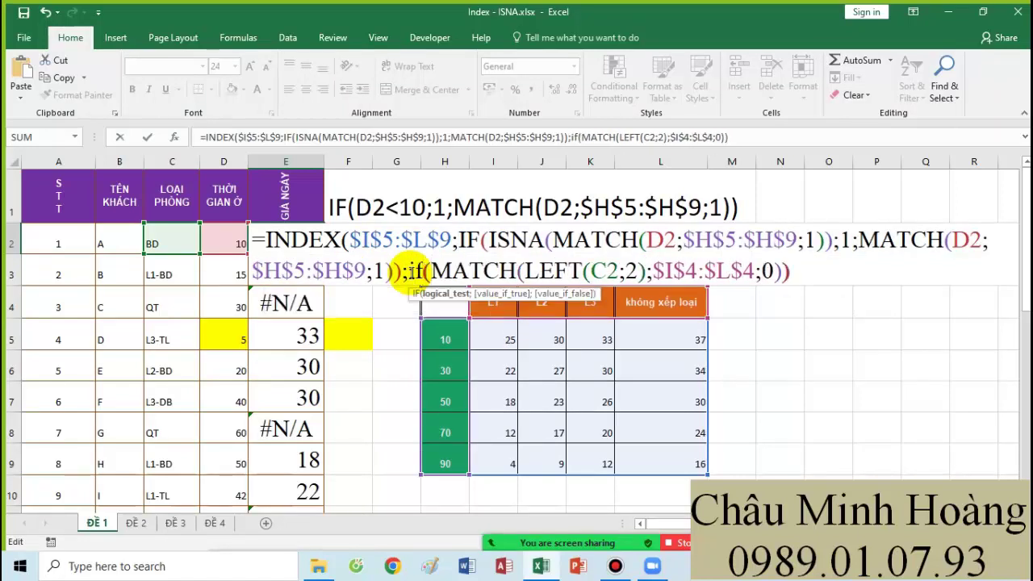
text(isna()
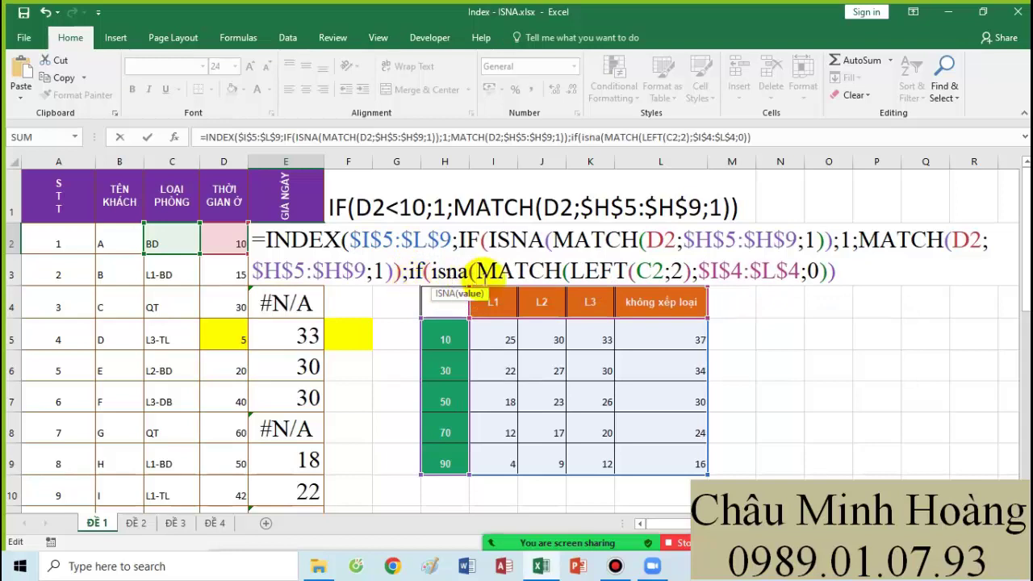
drag(478, 273, 860, 280)
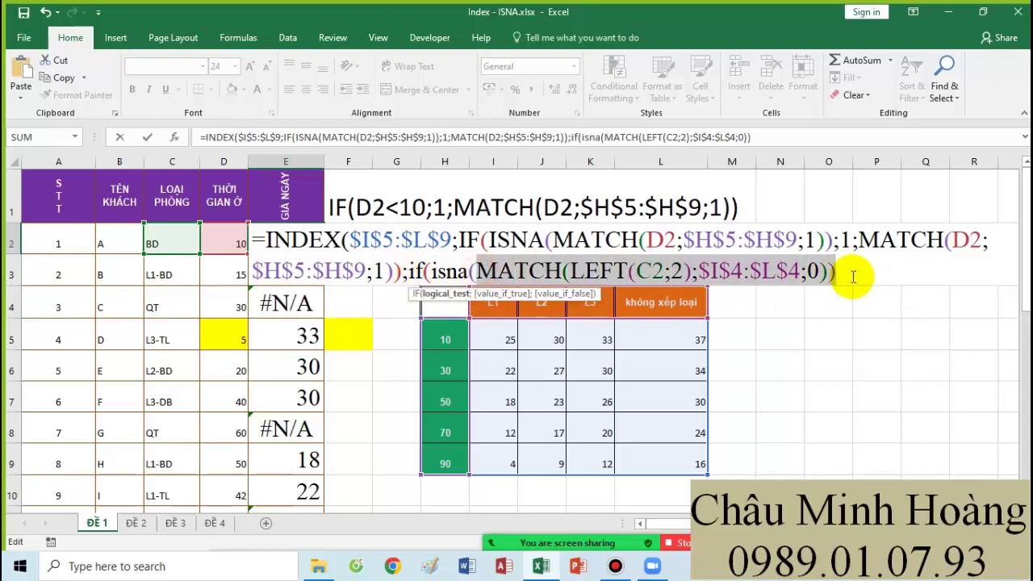
click(853, 277)
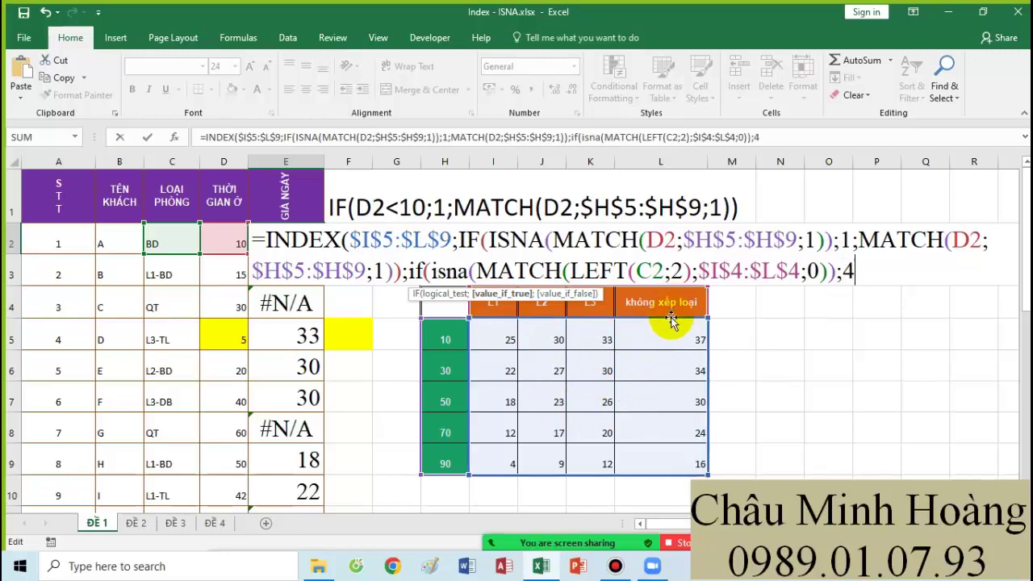
scroll(491, 381, down, 4)
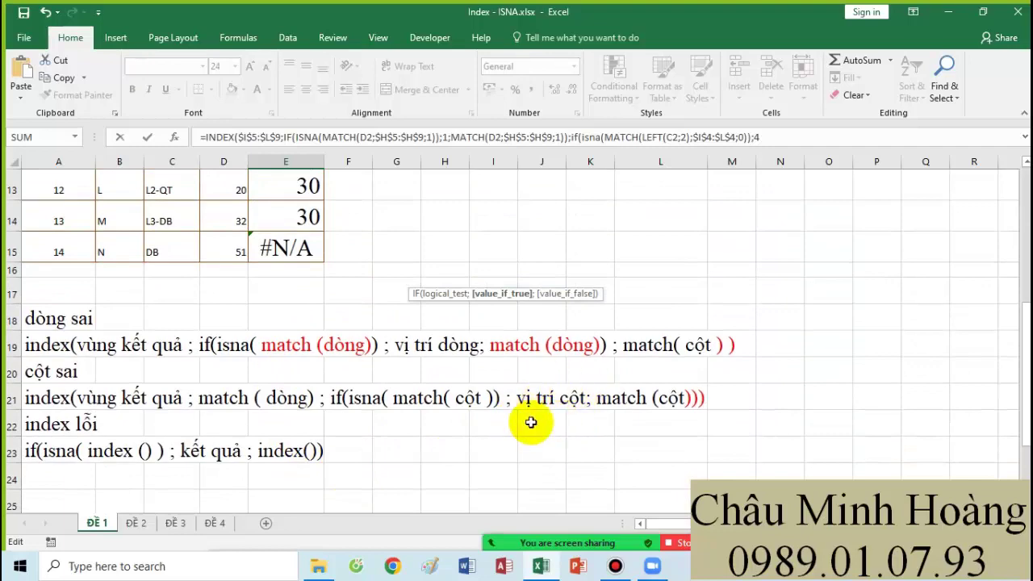
scroll(760, 402, up, 4)
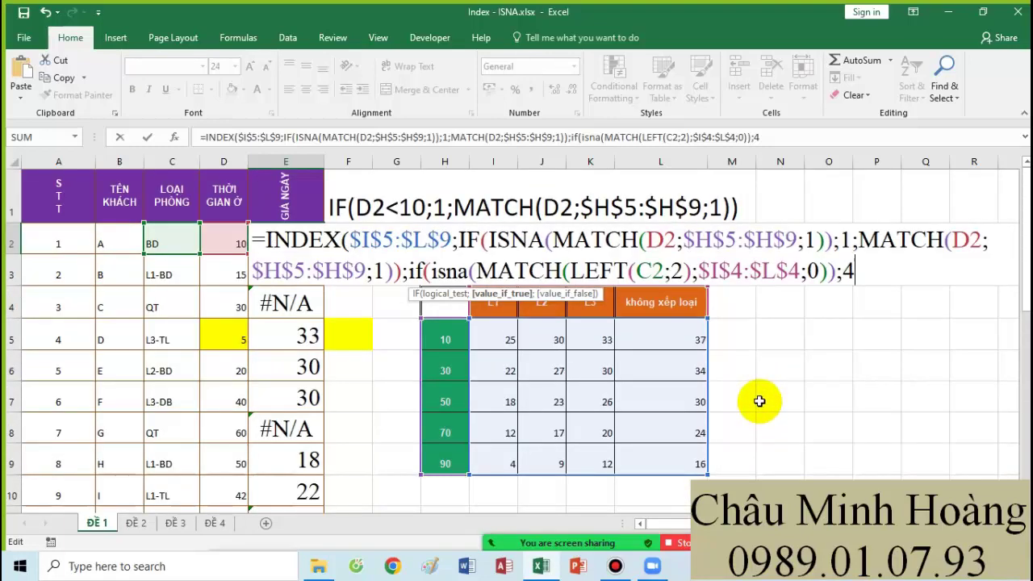
Add MATCH(LEFT(C2;2);$I$4:$L$4;0) as the column IF's false value in E2, close the parentheses, and commit the formula
text(MATCH(LEFT(C2;2);$I$4:$L$4;0)))
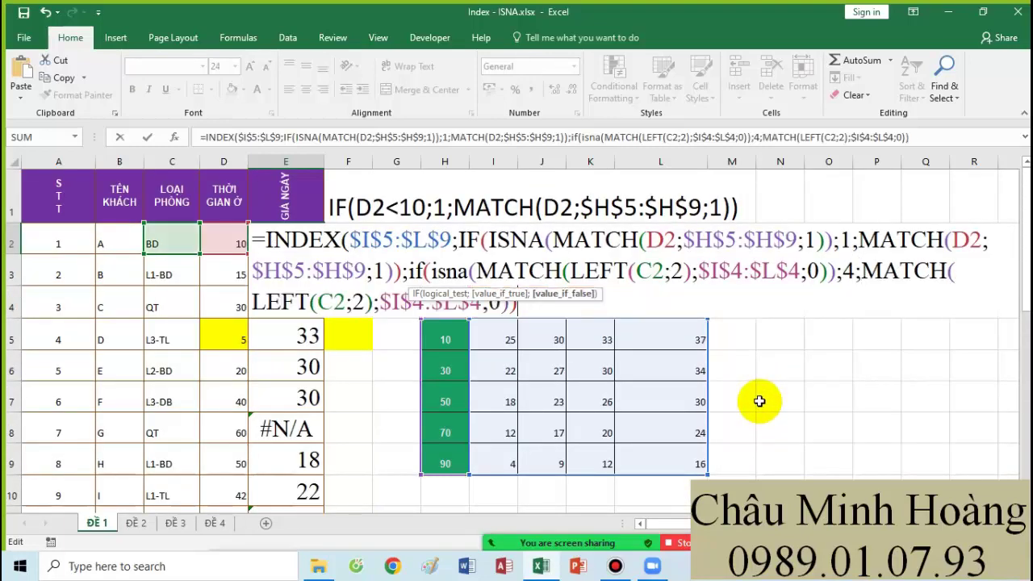
text())
click(481, 271)
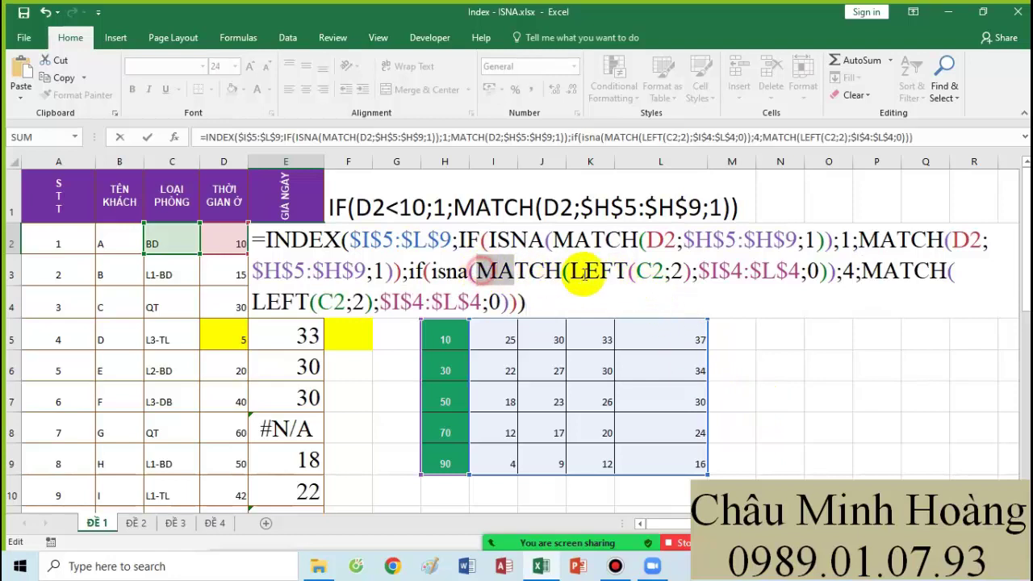
drag(585, 274, 838, 272)
click(523, 305)
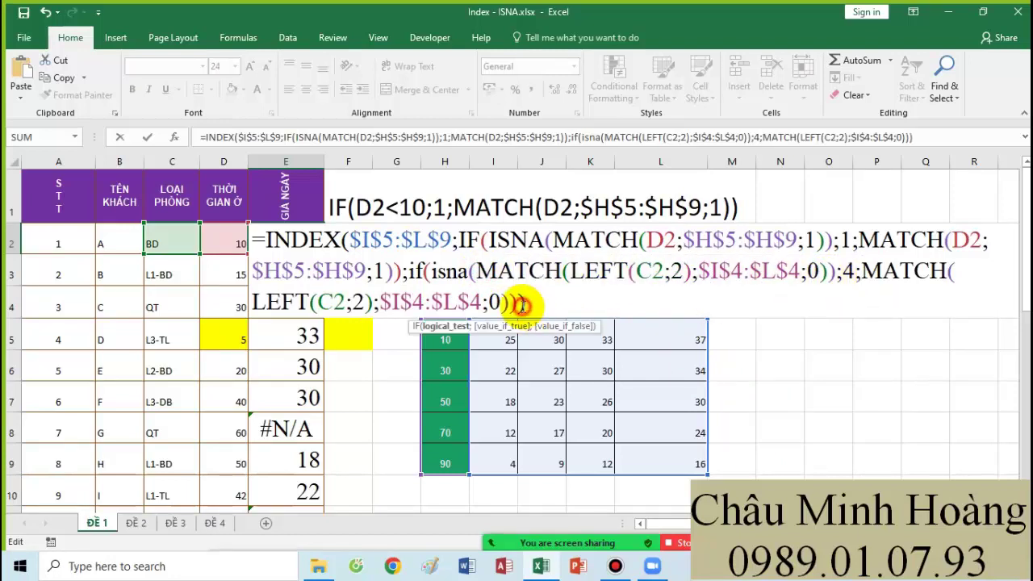
key(Return)
Fill the completed E2 formula down the daily price column E
click(286, 239)
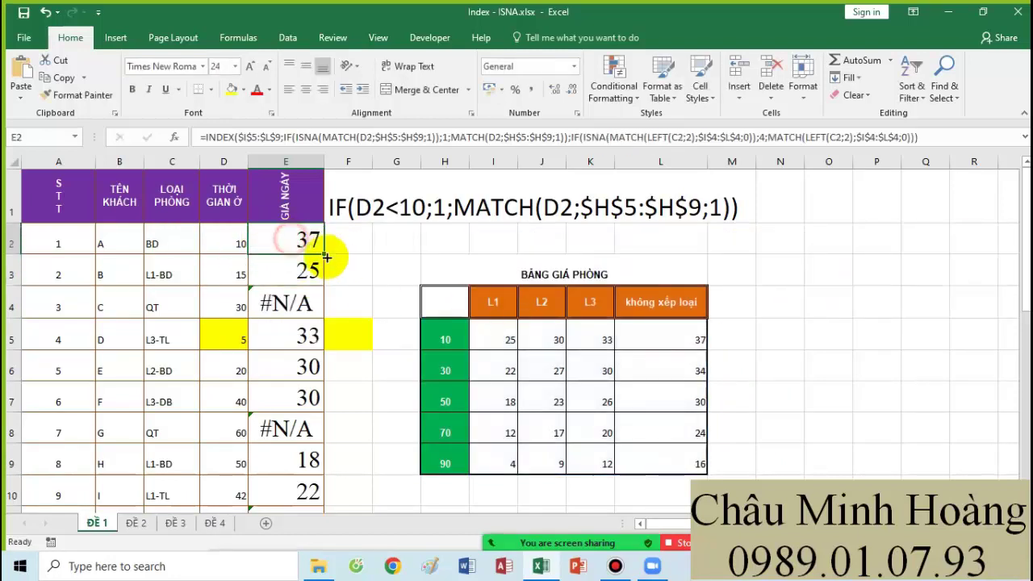
drag(326, 257, 304, 500)
scroll(358, 431, up, 2)
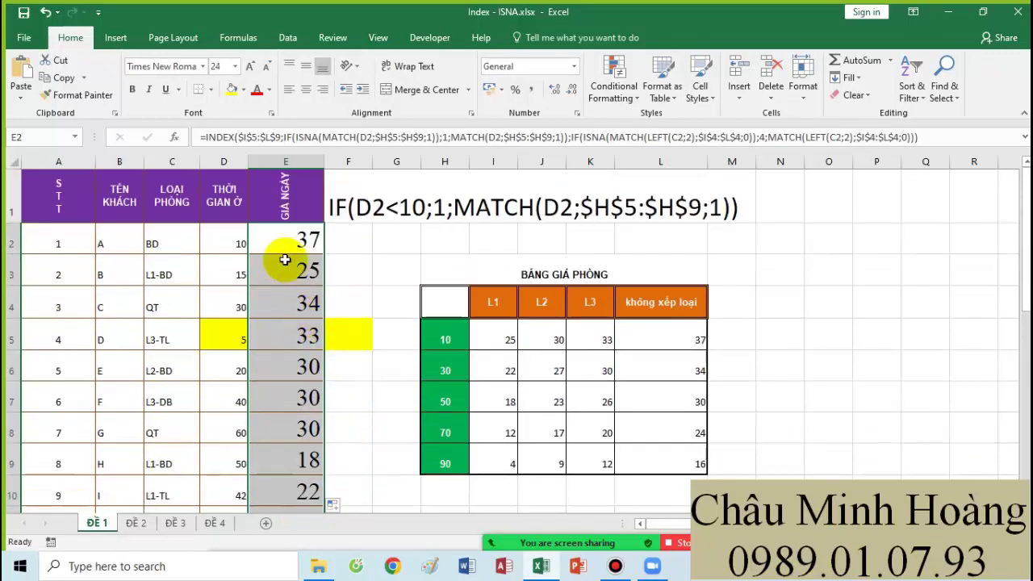
Enlarge the font of E2 to 48 and open its full INDEX formula for review
double_click(282, 235)
key(Escape)
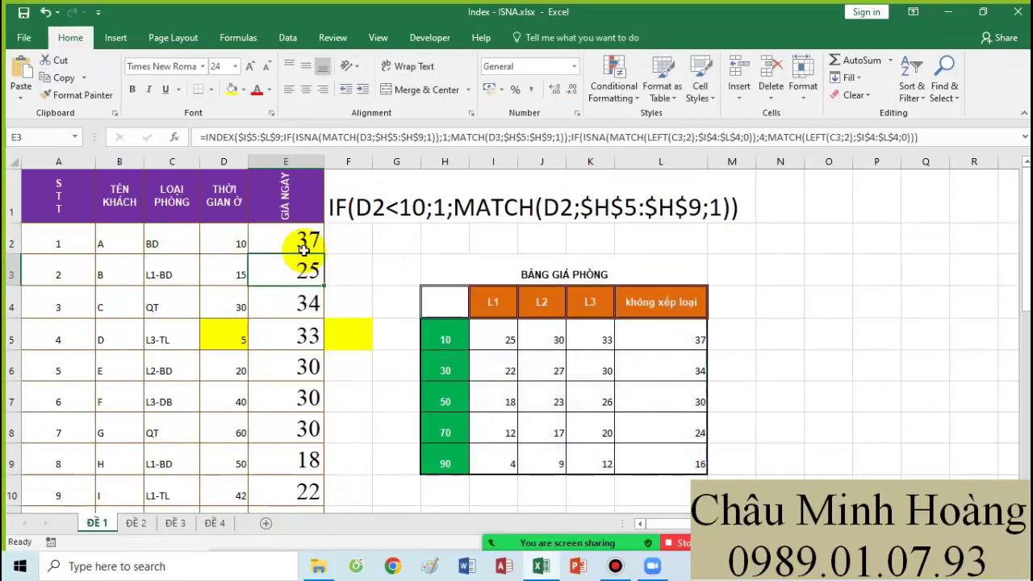
click(250, 66)
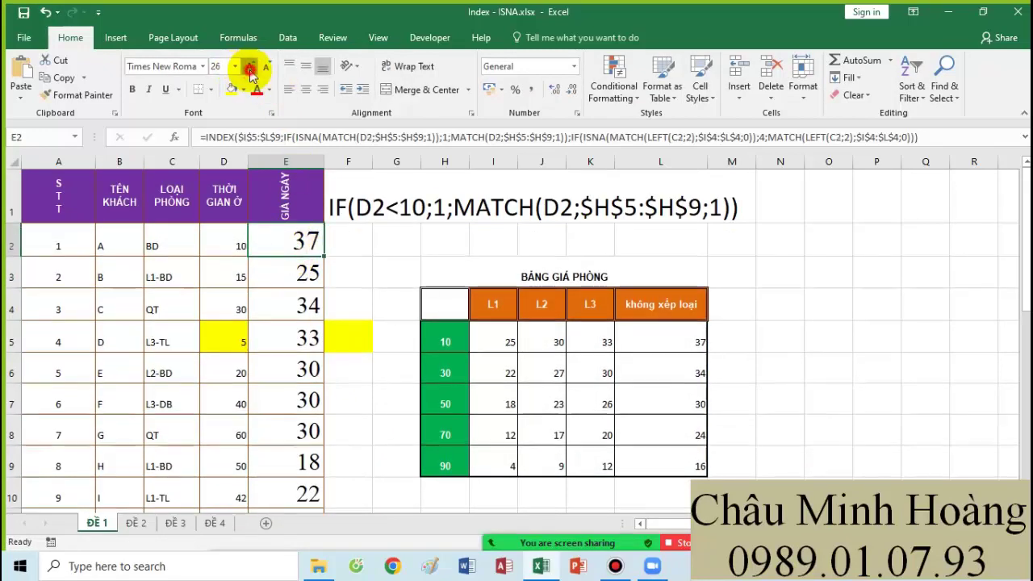
click(250, 66)
double_click(299, 252)
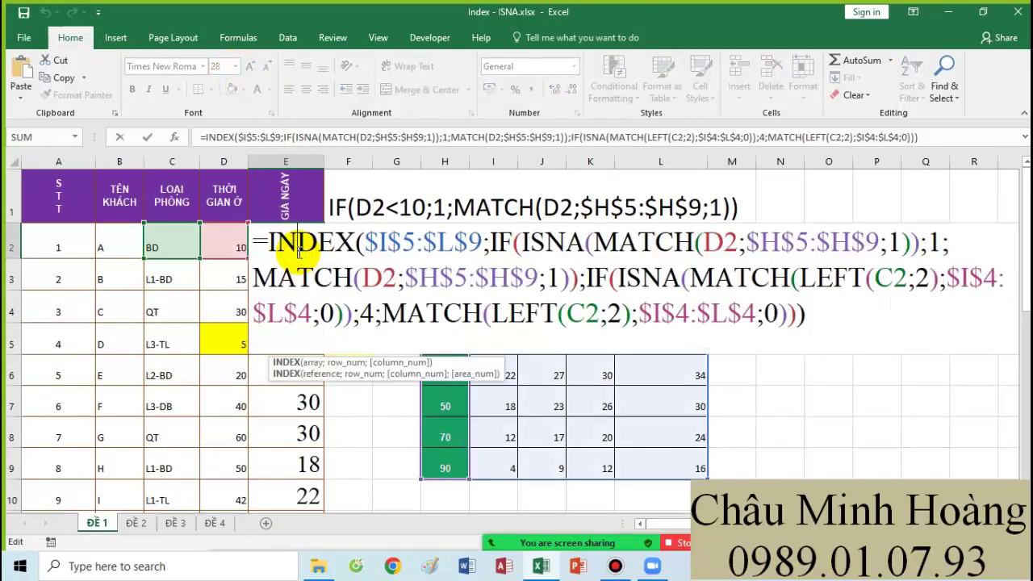
key(Escape)
click(249, 66)
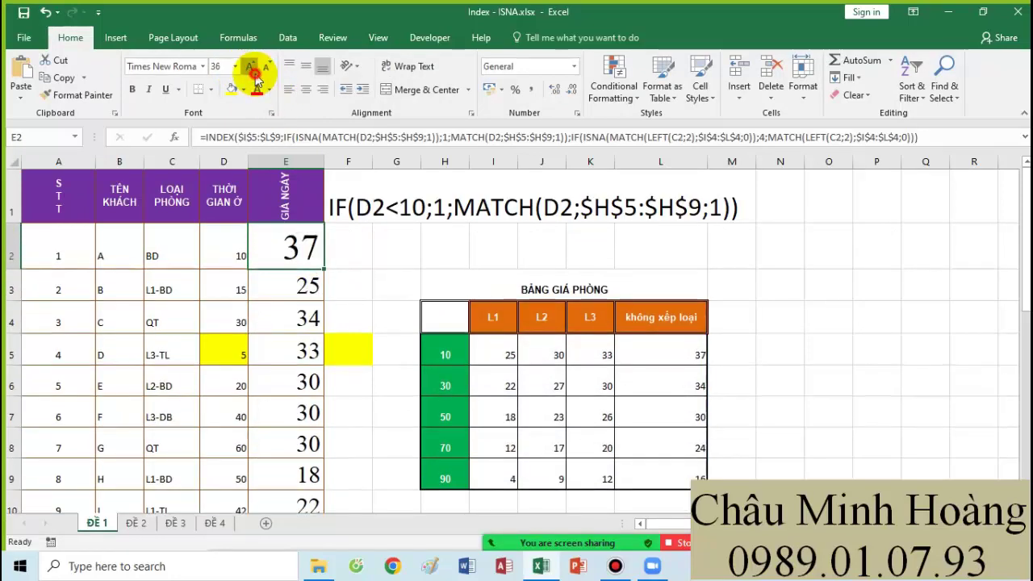
click(250, 67)
double_click(278, 246)
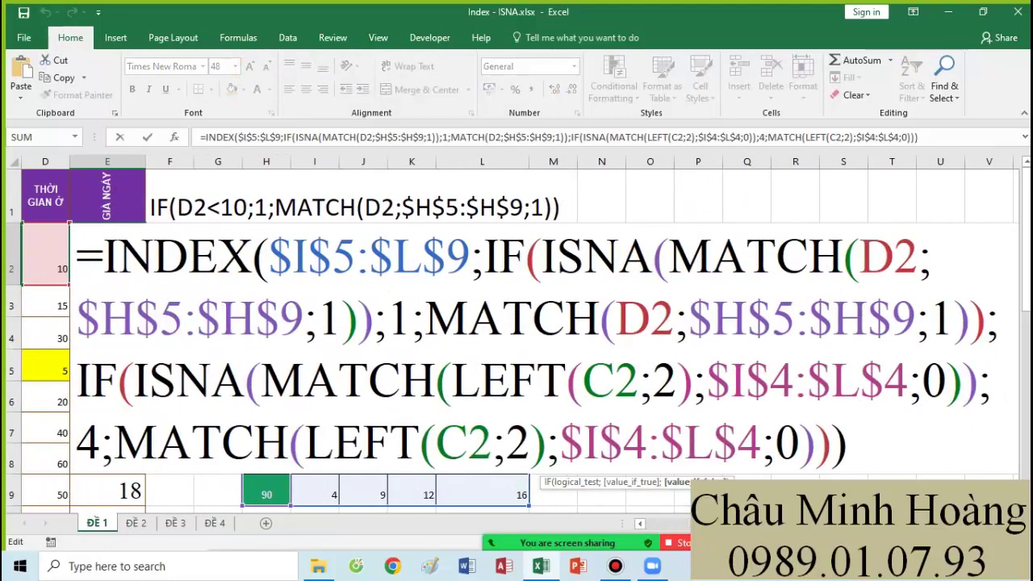
Examine the row-position and column-position IF(ISNA(MATCH parts of the E2 formula against the room price table
drag(275, 258, 987, 316)
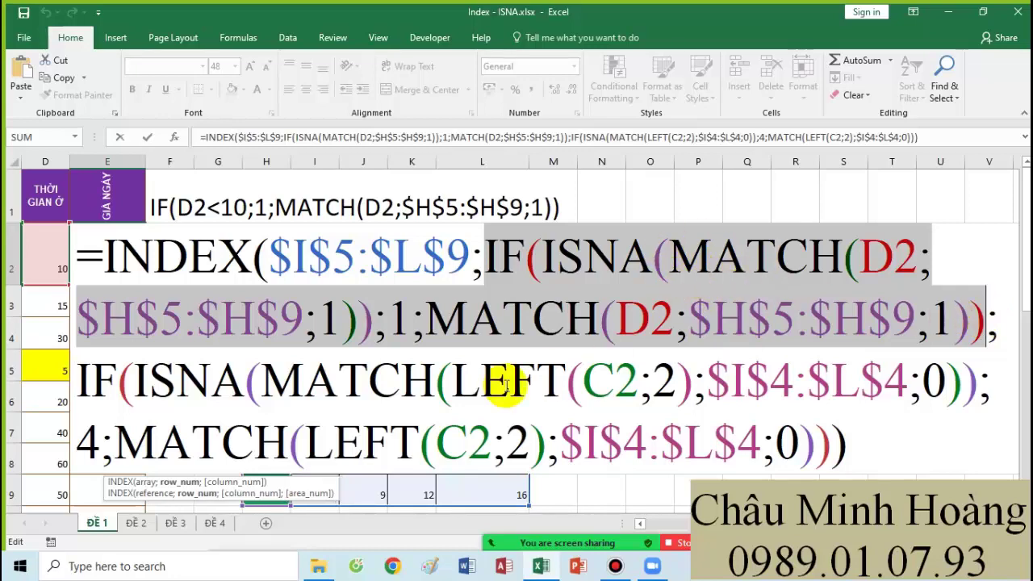
click(84, 379)
drag(734, 412, 910, 439)
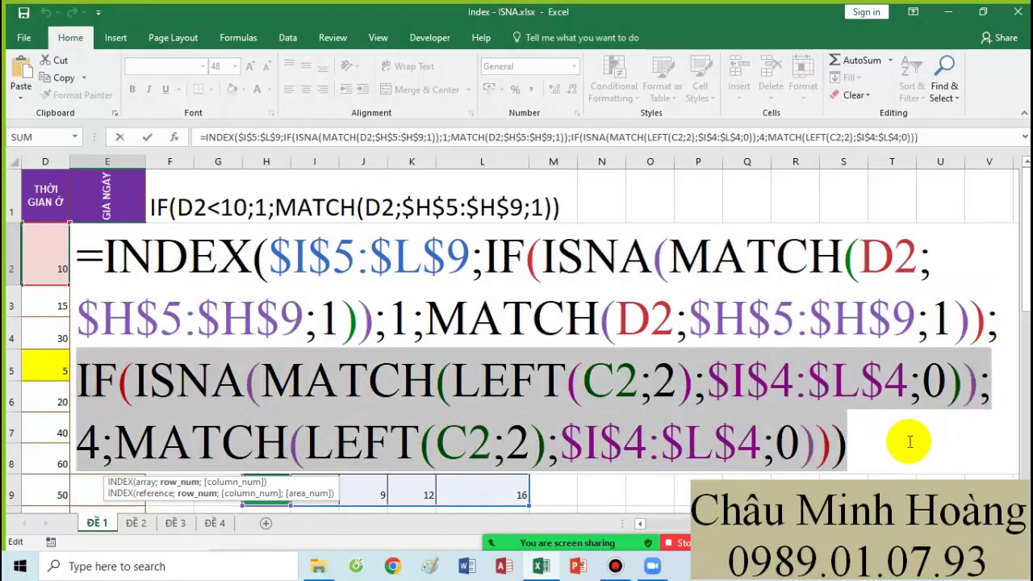
drag(477, 255, 989, 315)
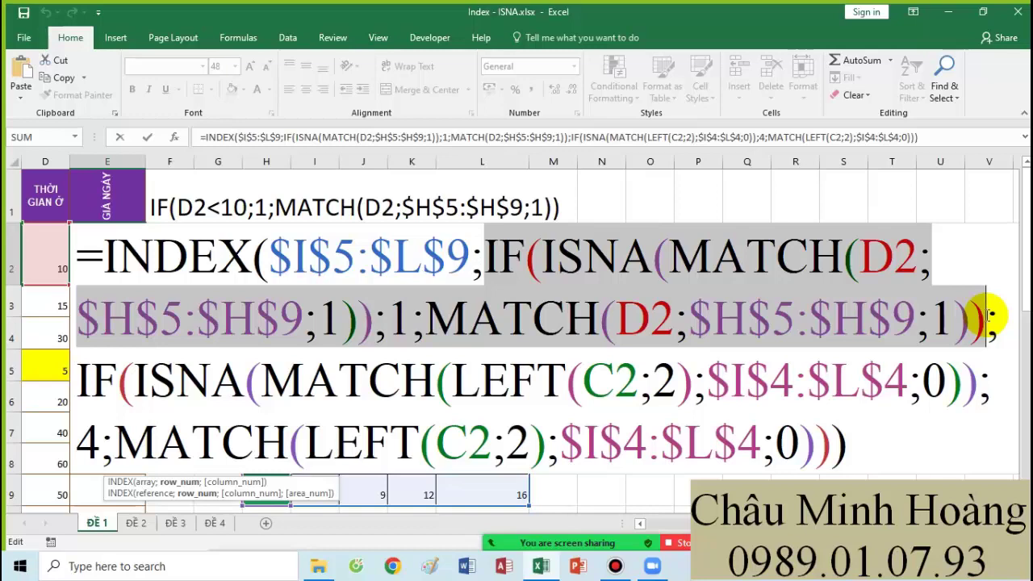
scroll(694, 396, down, 2)
scroll(323, 299, up, 1)
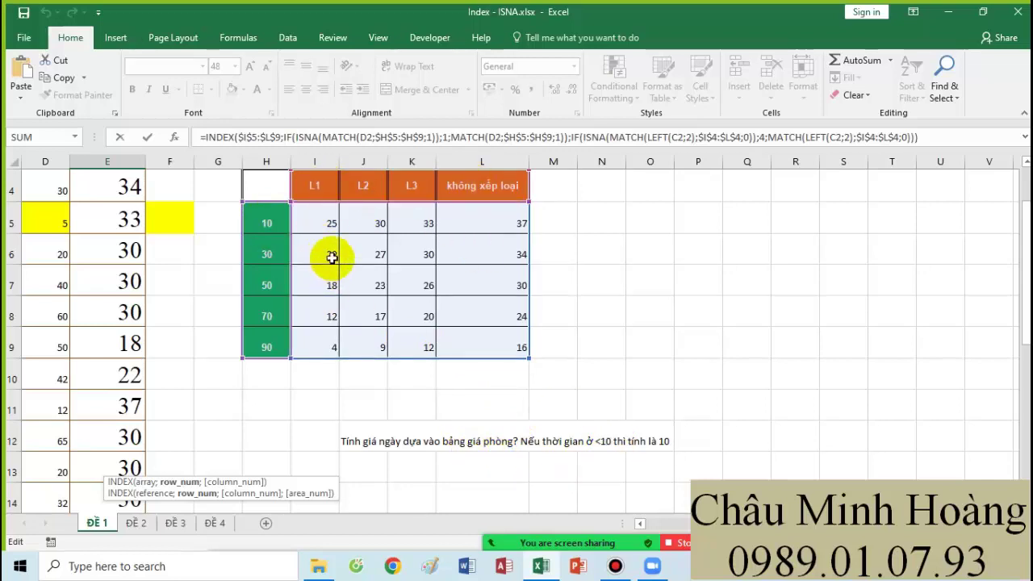
scroll(504, 209, up, 1)
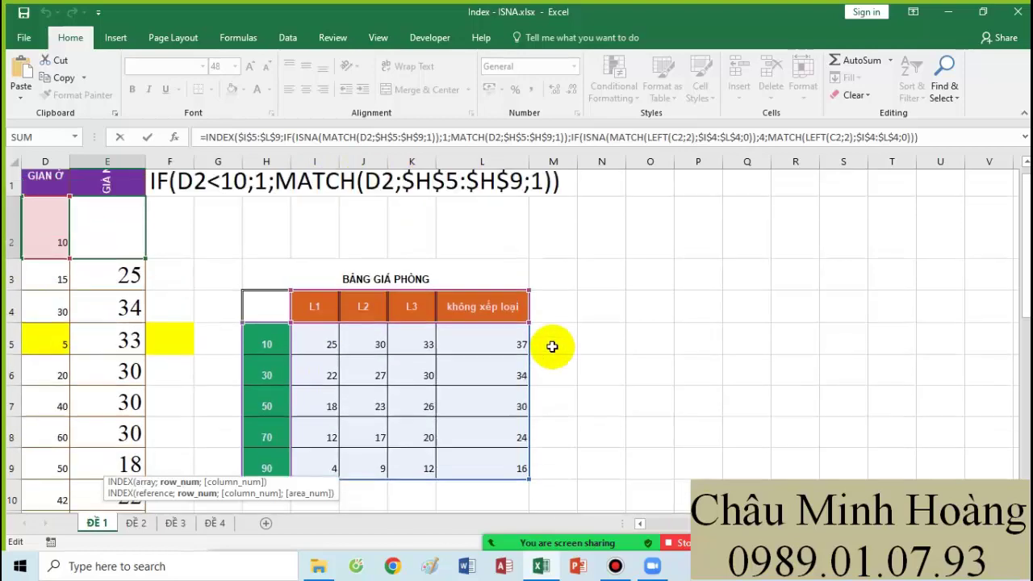
drag(854, 443, 801, 442)
drag(347, 339, 120, 271)
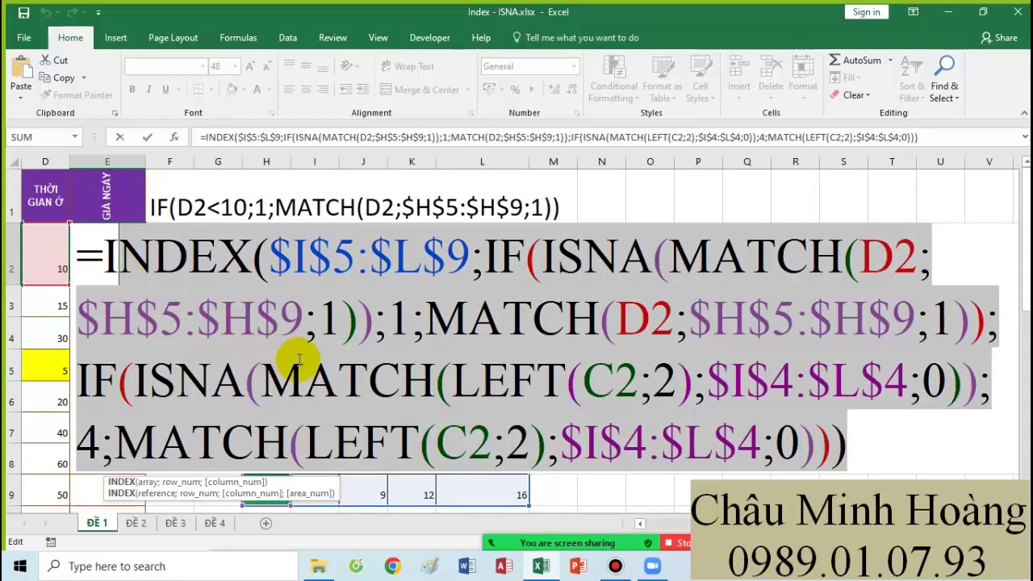
click(615, 569)
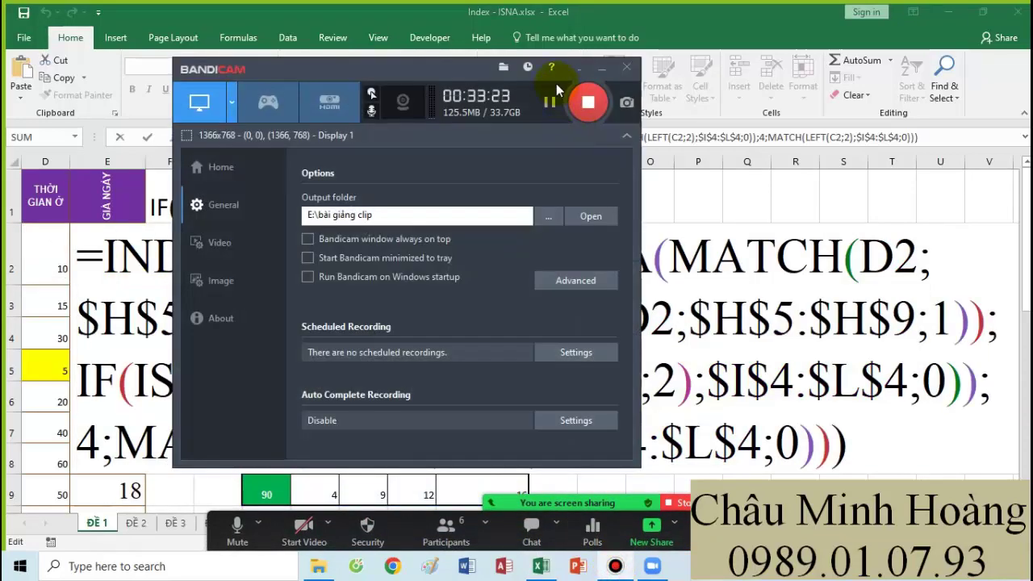
click(549, 102)
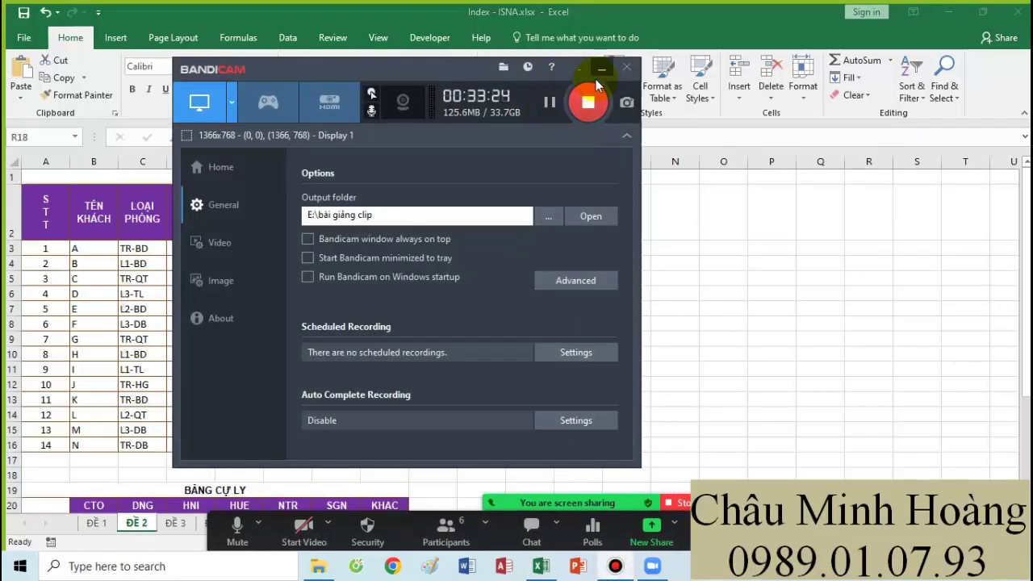
click(601, 71)
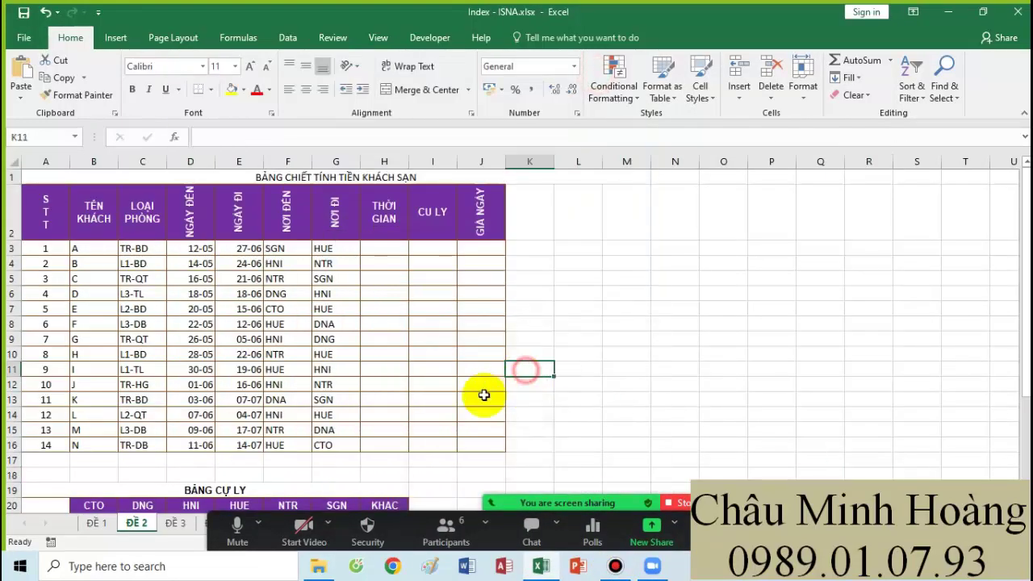
On sheet ĐỀ 2, calculate the stay length in H3 with =E3-D3 and fill it down to H16
scroll(421, 407, down, 2)
scroll(422, 407, up, 2)
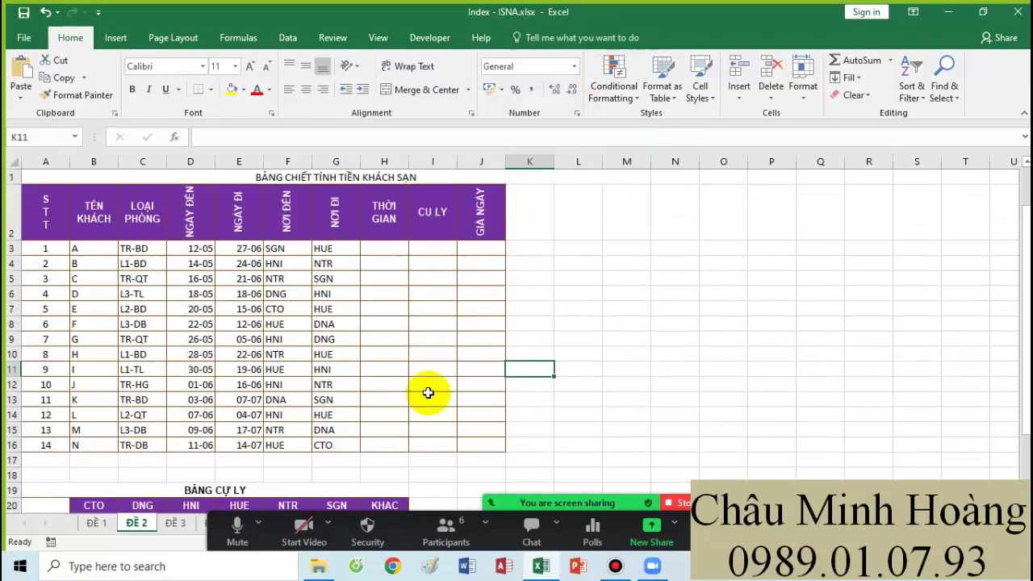
click(387, 252)
scroll(403, 314, down, 2)
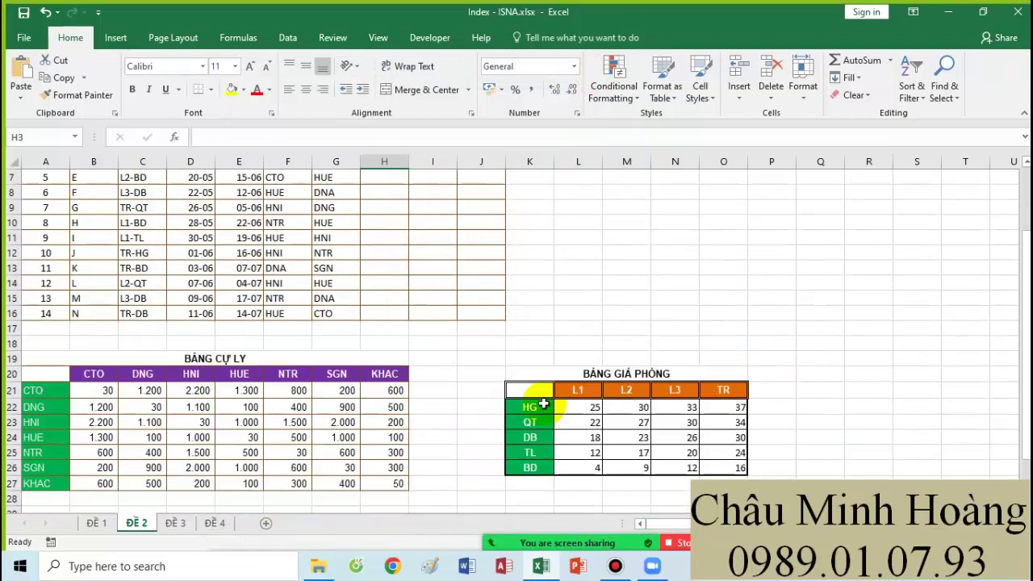
scroll(240, 395, up, 2)
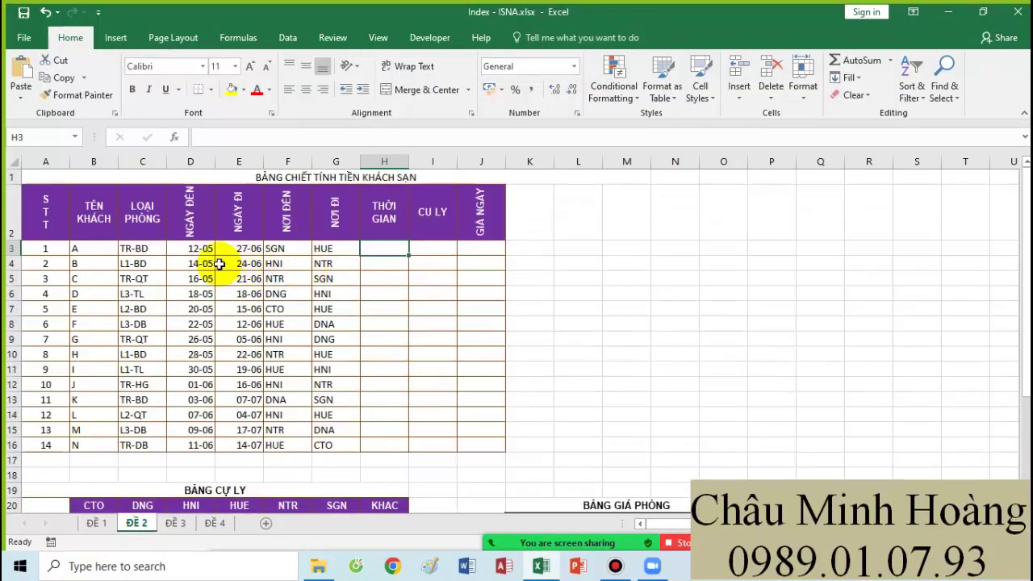
text(=)
click(242, 249)
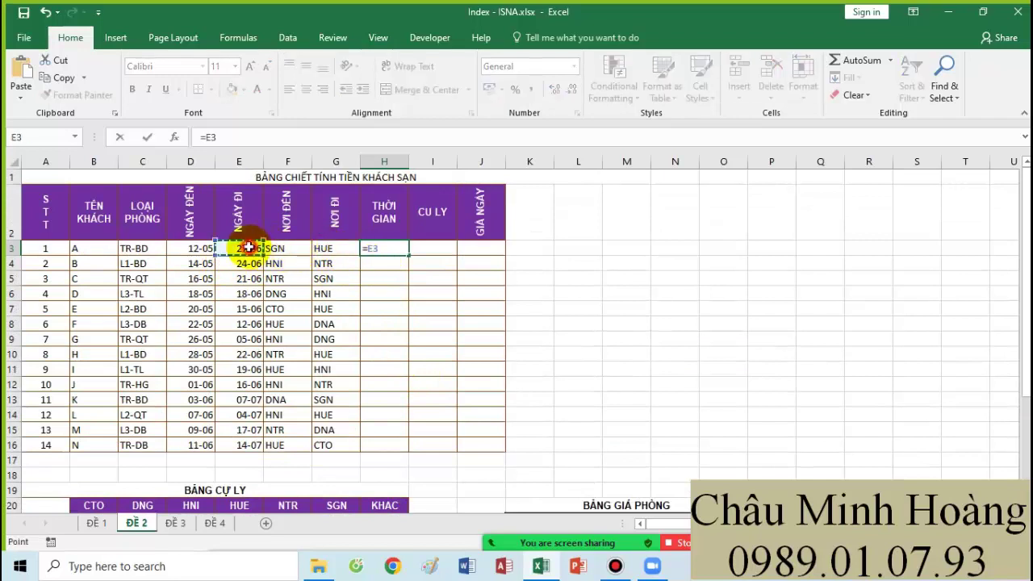
text(-)
click(157, 249)
click(191, 248)
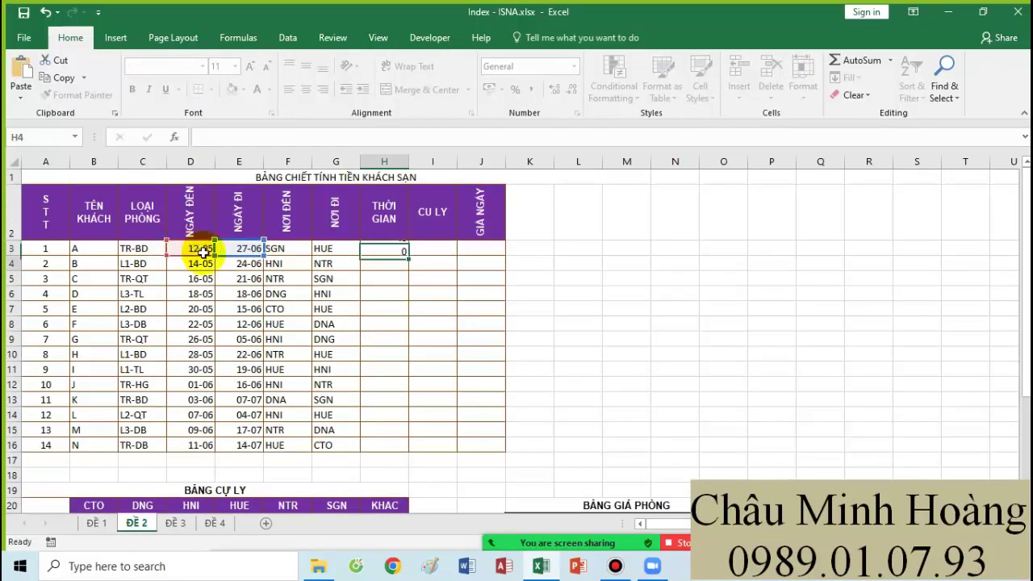
key(Return)
drag(408, 254, 404, 450)
Set the font size of the first distance and daily price cells, I3:J3, to 24
click(431, 253)
scroll(390, 351, down, 2)
drag(129, 388, 315, 461)
scroll(496, 380, up, 2)
drag(439, 249, 468, 249)
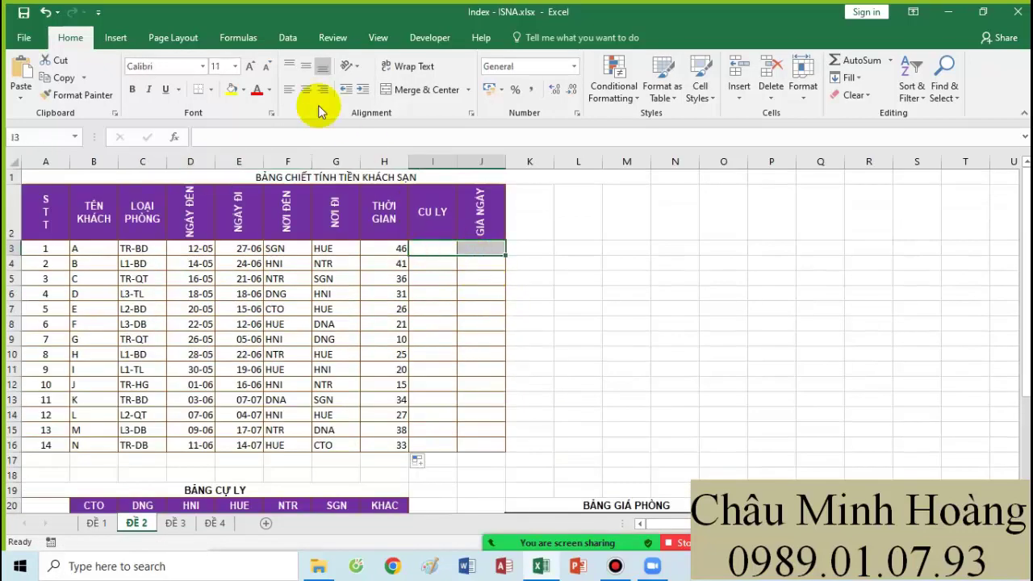
click(235, 66)
click(218, 226)
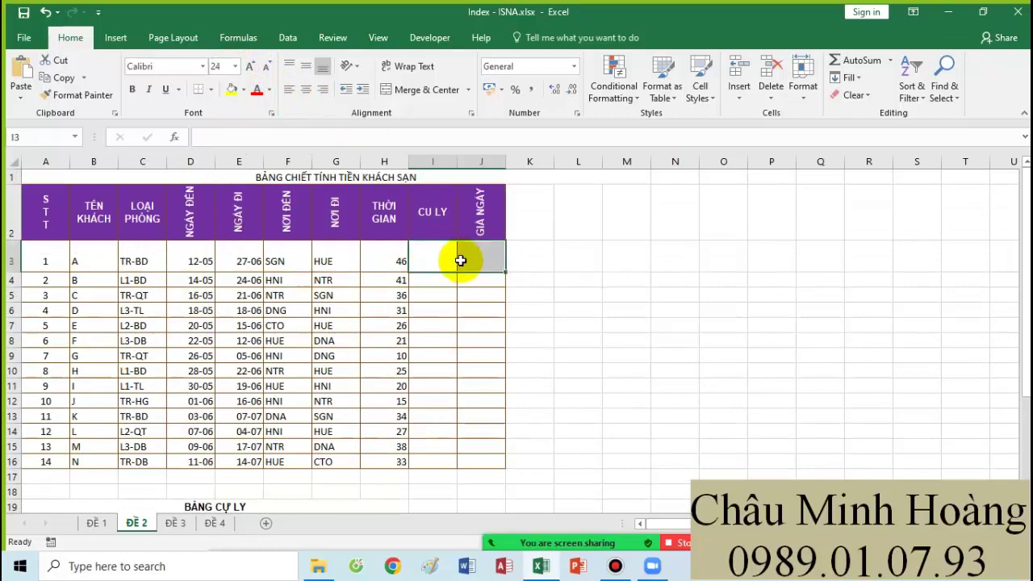
Label the axes of the distance table by entering "dđến" in A28 and "đi" in I20
scroll(484, 277, down, 4)
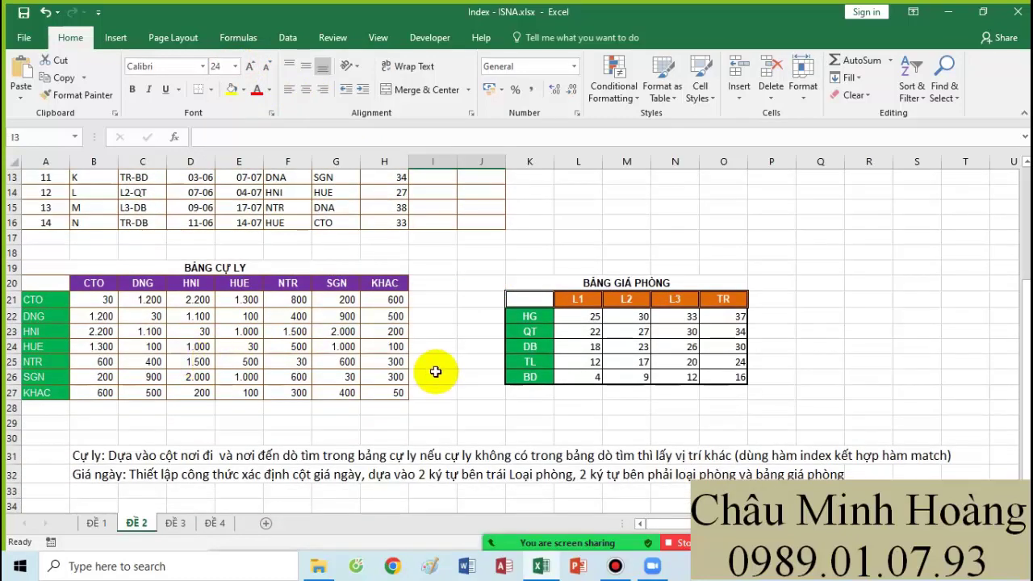
scroll(455, 353, up, 4)
click(436, 264)
scroll(428, 259, down, 5)
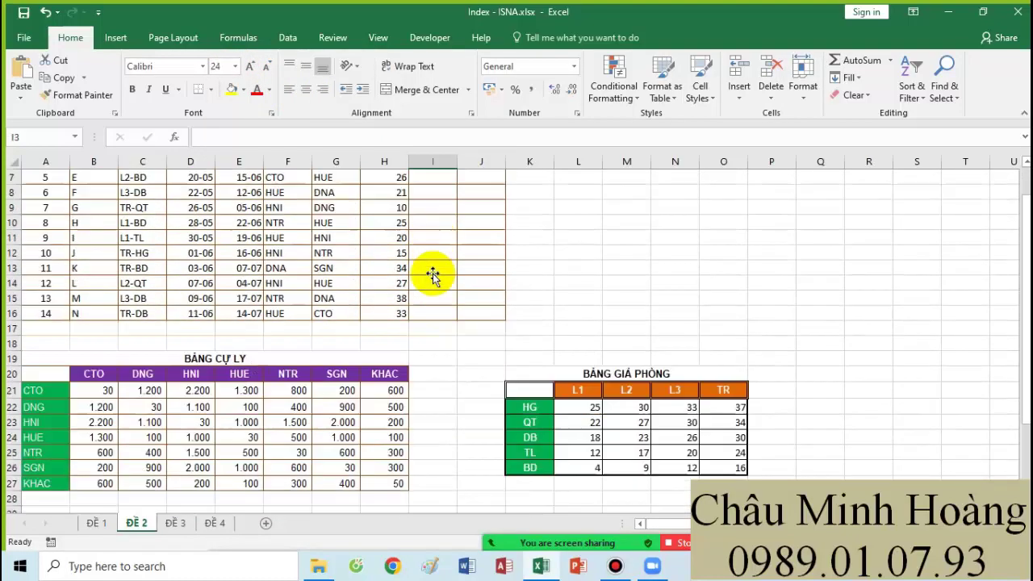
click(43, 363)
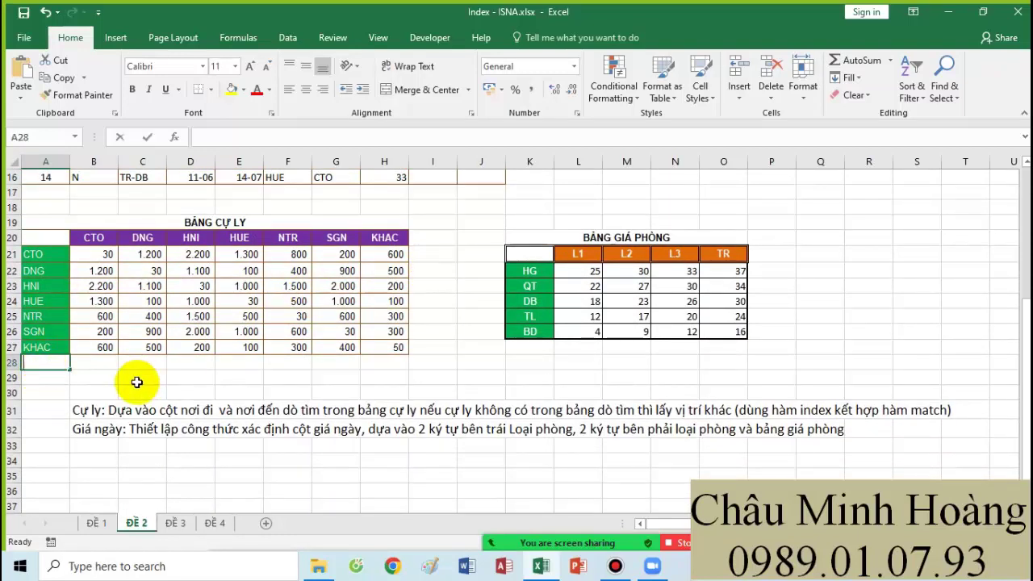
text(đđe)
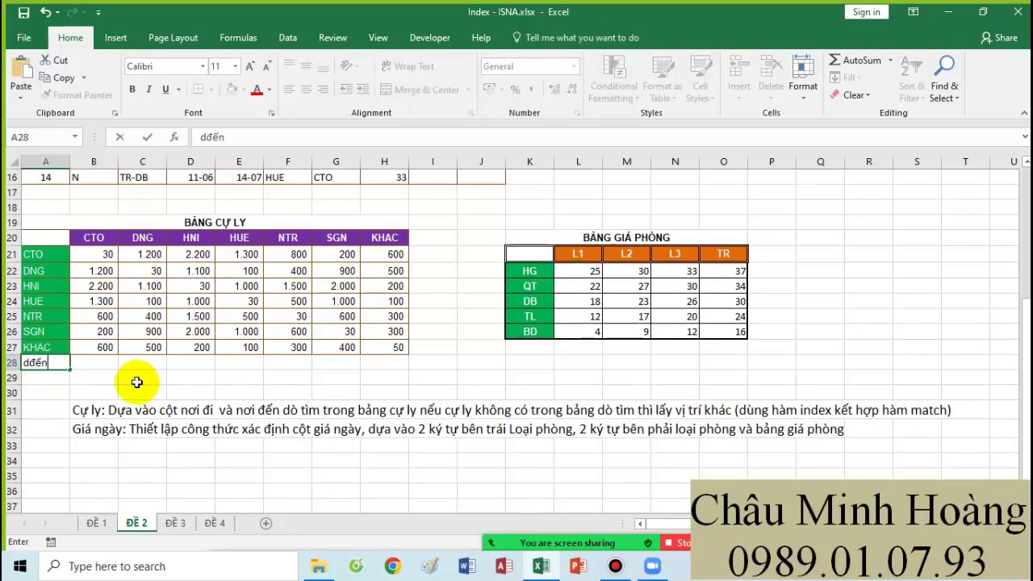
click(436, 238)
text(đi)
key(Return)
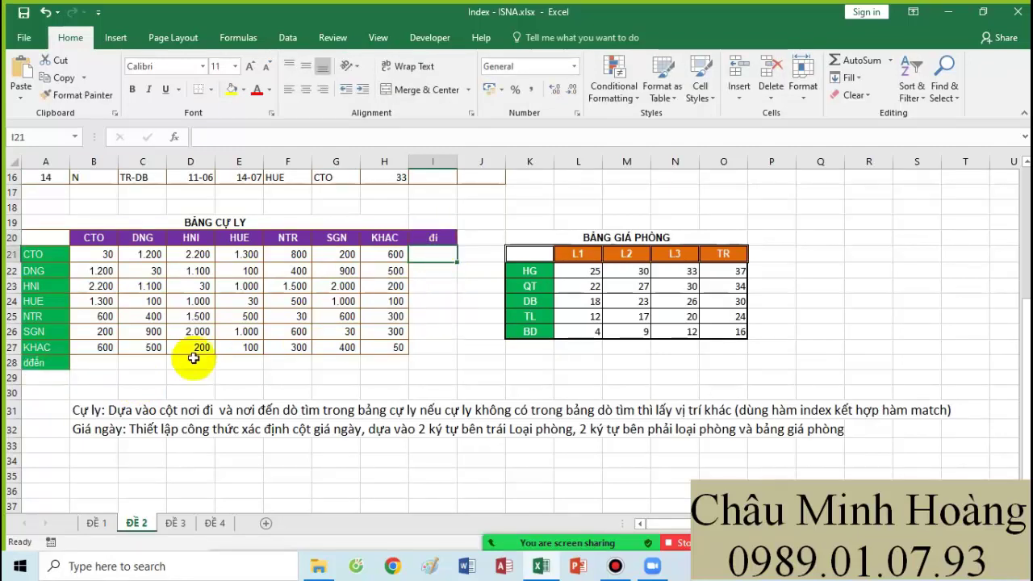
Format the distance cell I3 in Times New Roman at size 30
click(50, 254)
drag(167, 267, 377, 342)
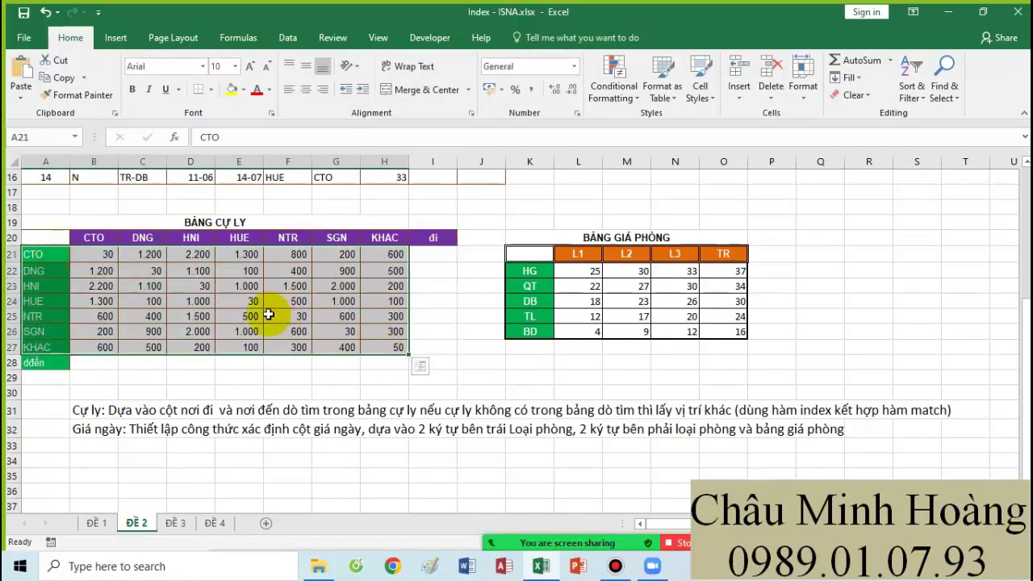
scroll(416, 306, up, 5)
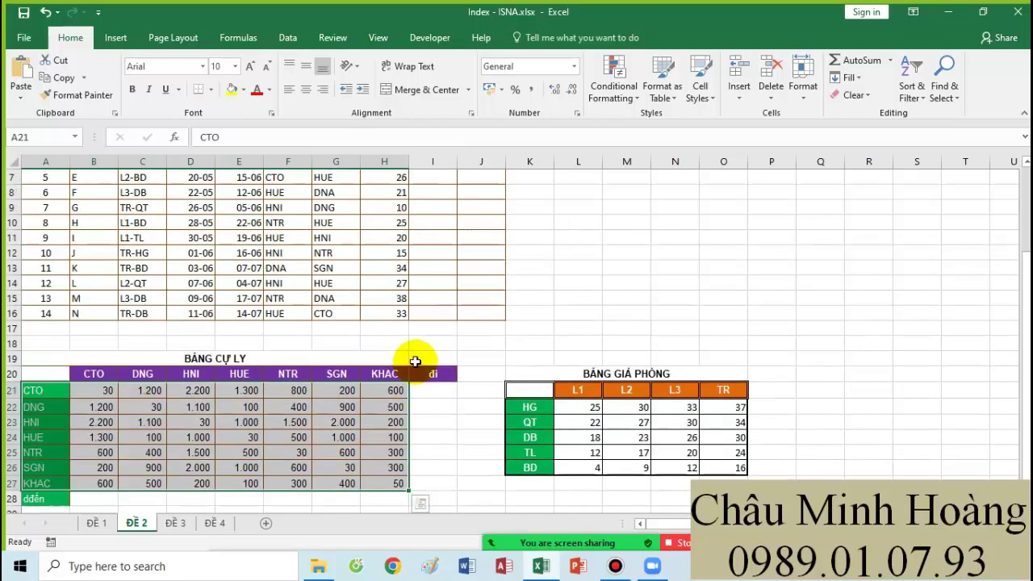
click(429, 252)
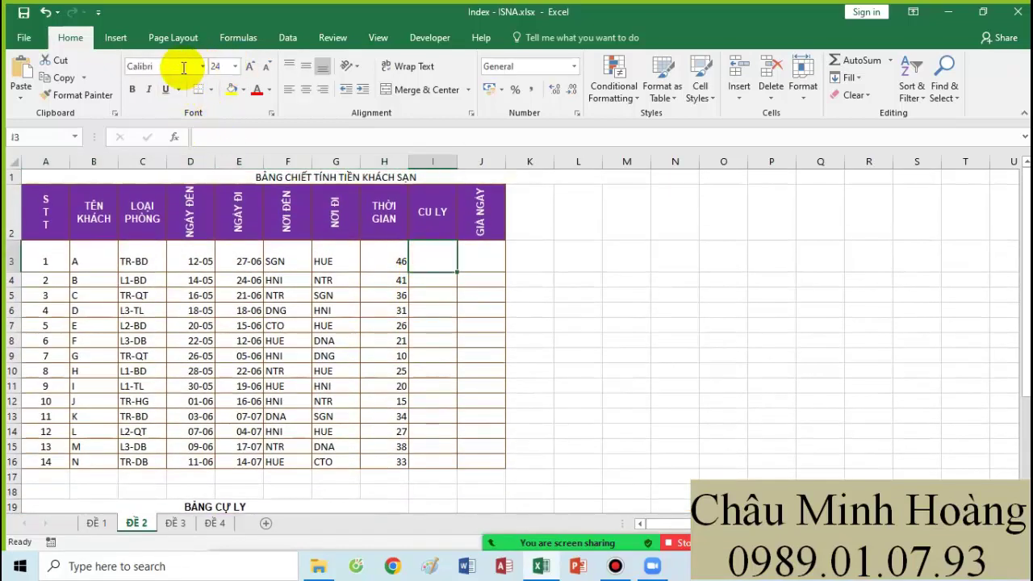
click(222, 67)
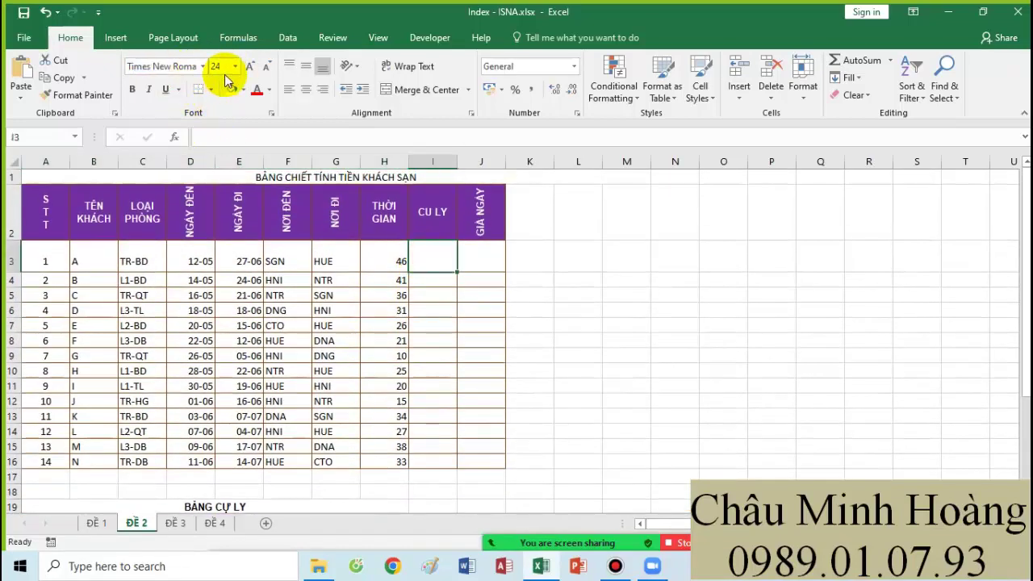
text(30)
key(Return)
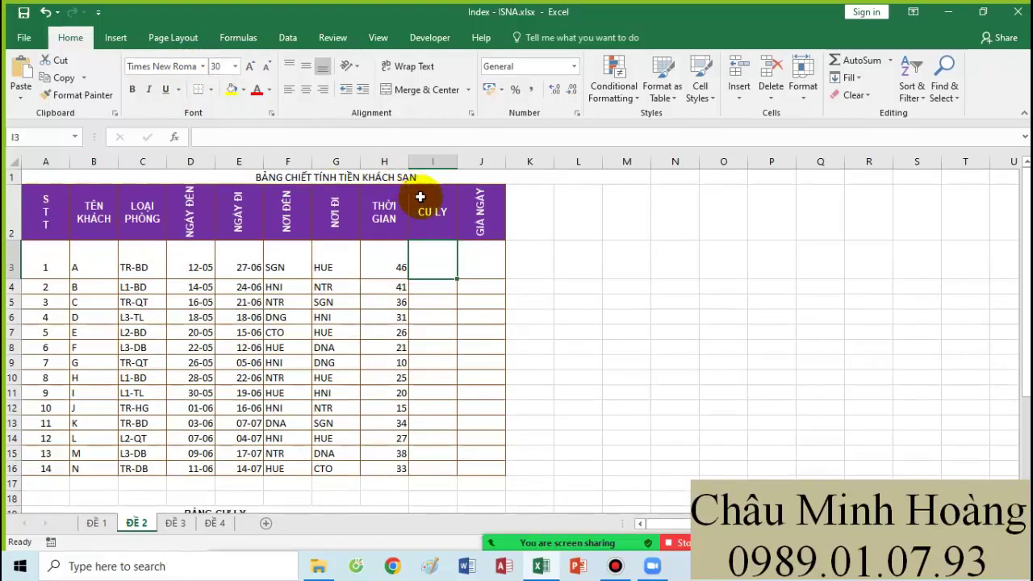
Start an INDEX formula in I3 with the distance values as absolute array $B$21:$H$27
text(nde)
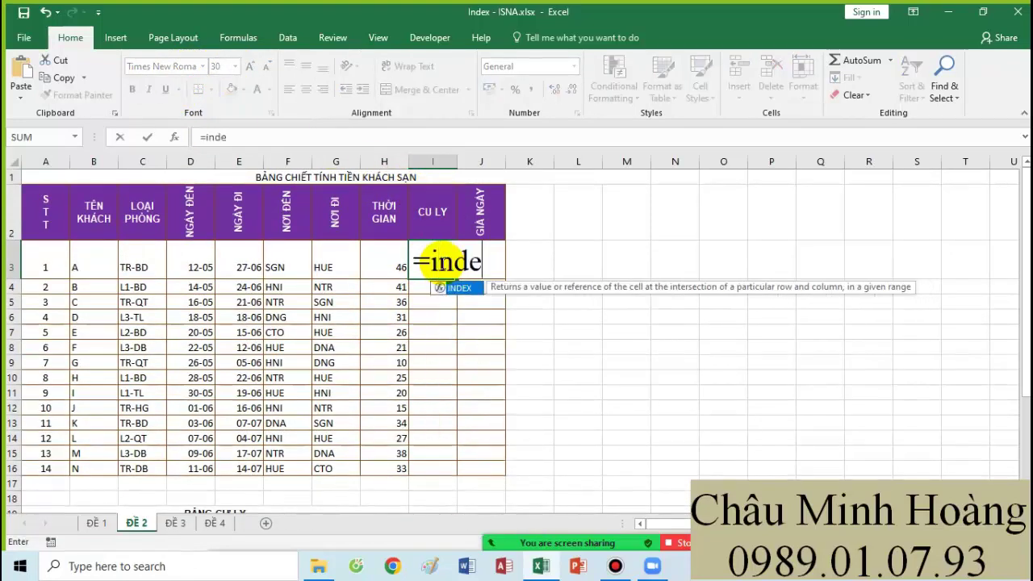
text(x)
key(Tab)
scroll(307, 337, down, 2)
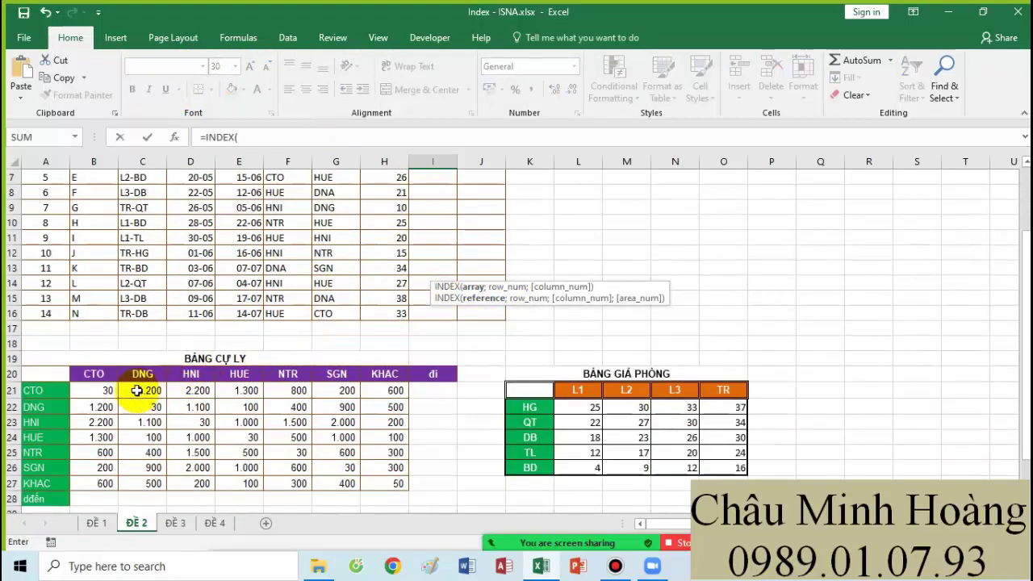
click(101, 392)
drag(186, 413, 398, 479)
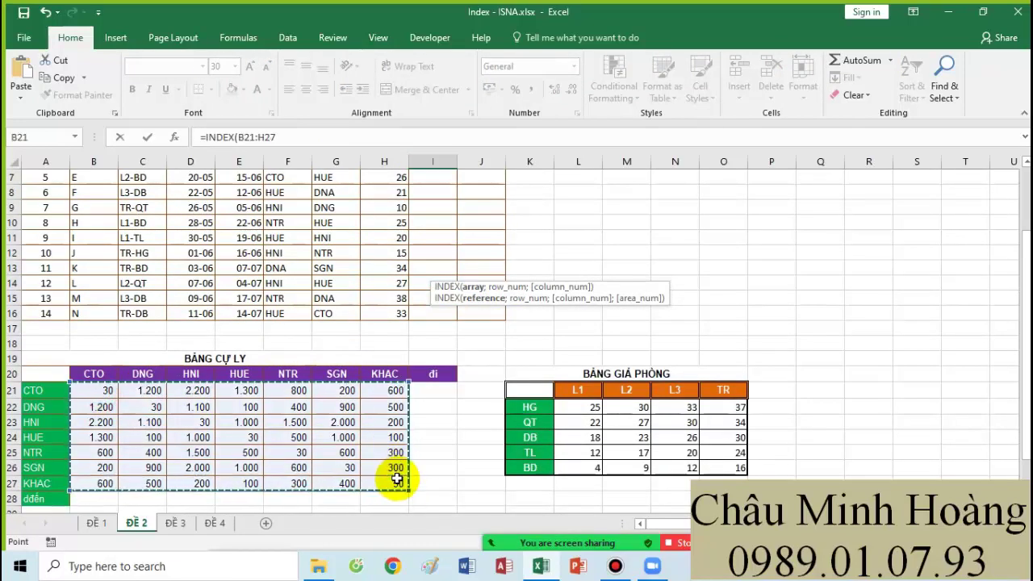
key(F4)
Add MATCH(F3;$A$21:$A$27;0) as the row argument of the INDEX formula in I3
scroll(398, 476, up, 2)
text(;m)
key(Tab)
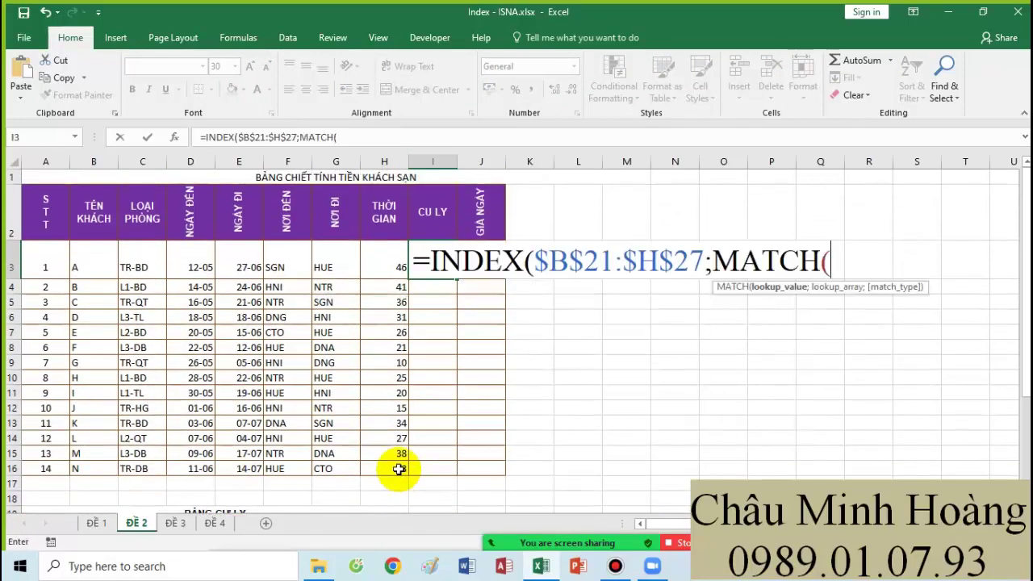
scroll(399, 469, down, 2)
scroll(266, 331, up, 2)
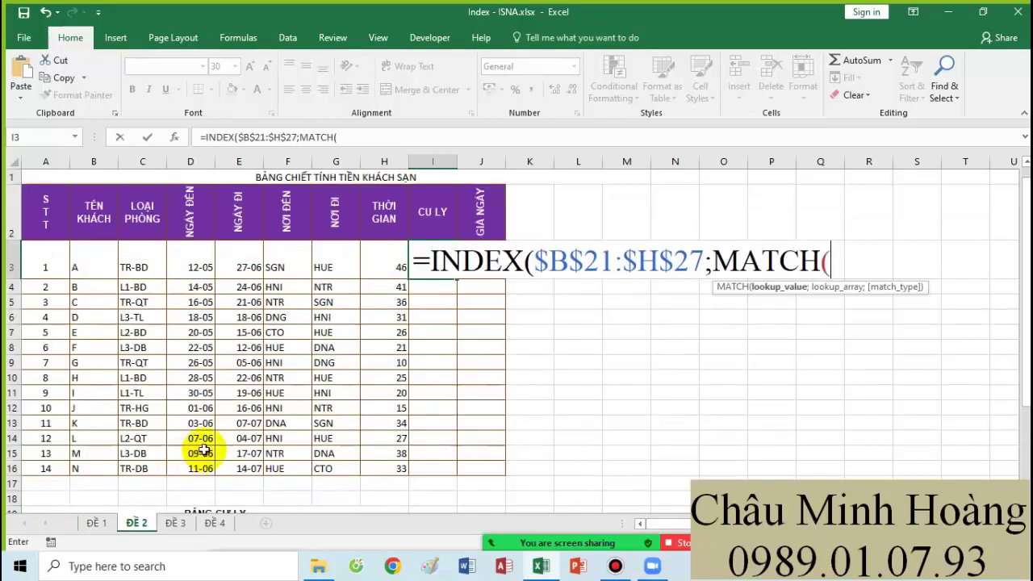
click(301, 264)
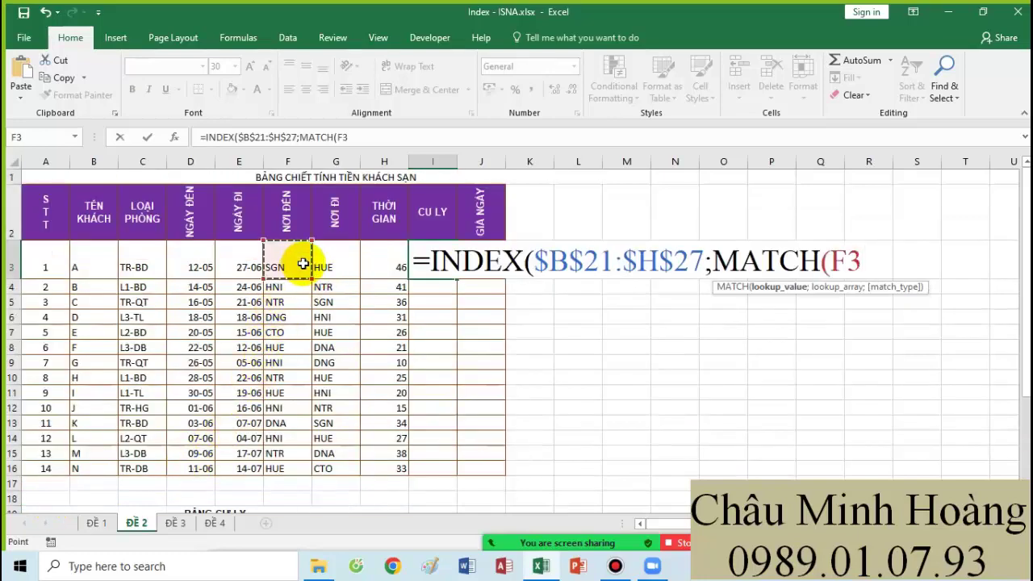
text(;)
scroll(50, 349, down, 3)
drag(53, 368, 57, 430)
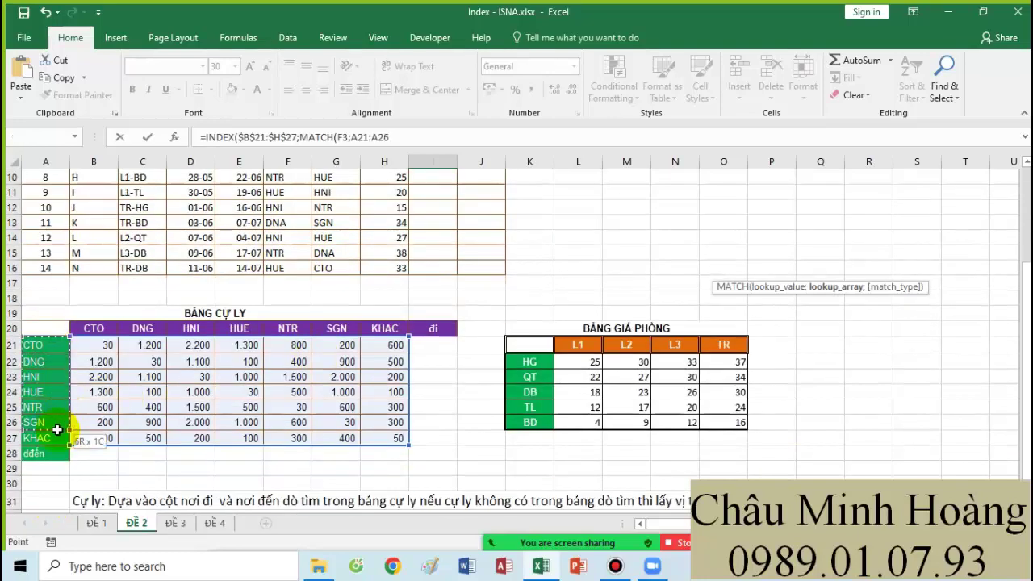
key(F4)
text(;0)
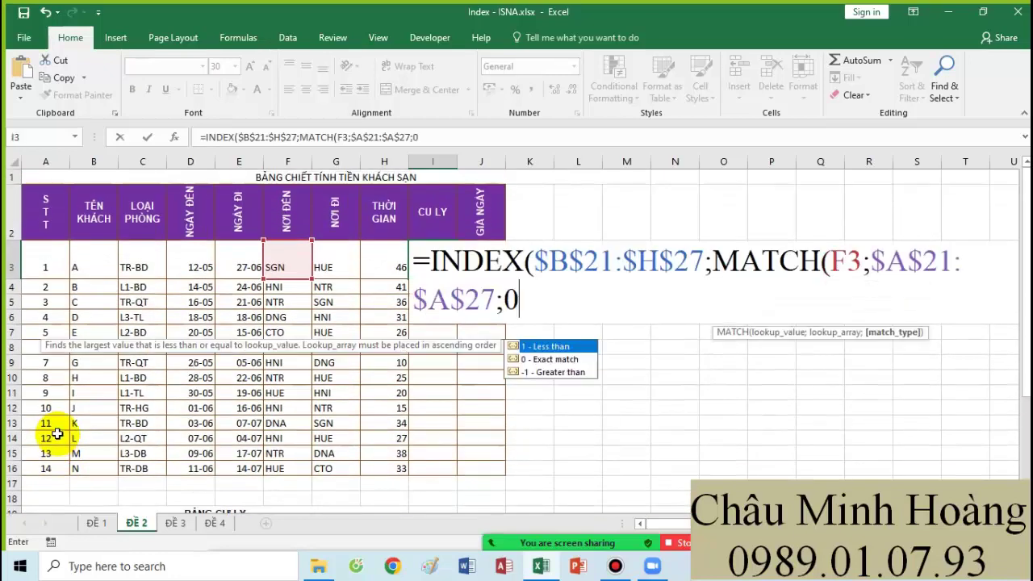
text(0)
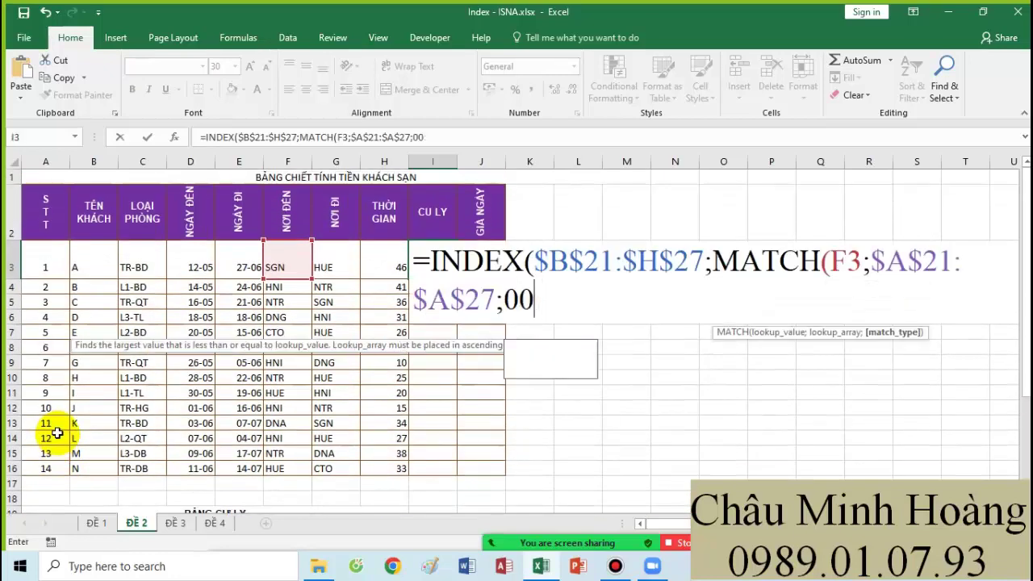
key(BackSpace)
Add MATCH(G3;$B$20:$H$20;0) as the column argument and complete the INDEX formula in I3
text();m)
key(Tab)
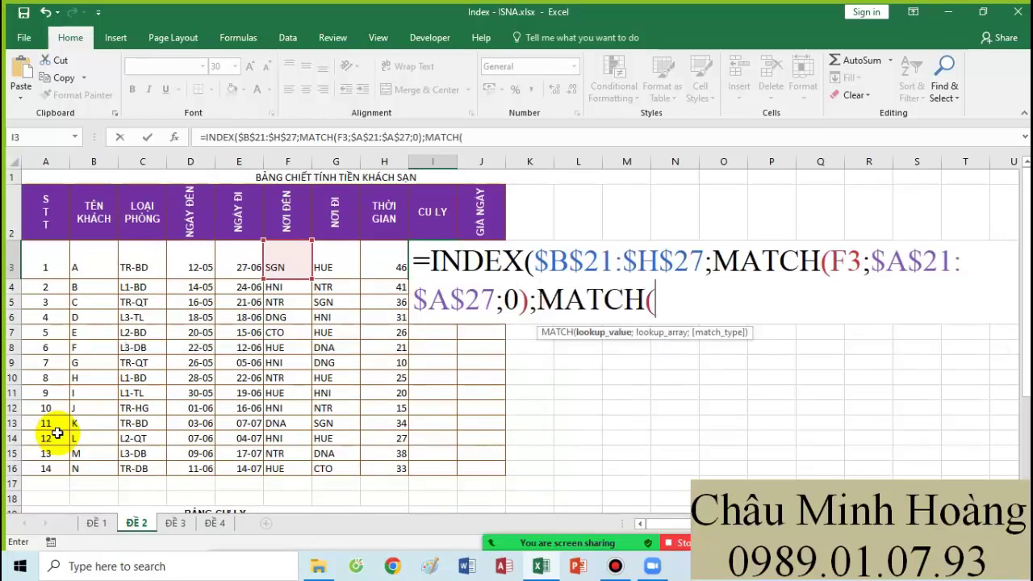
click(345, 265)
text(;)
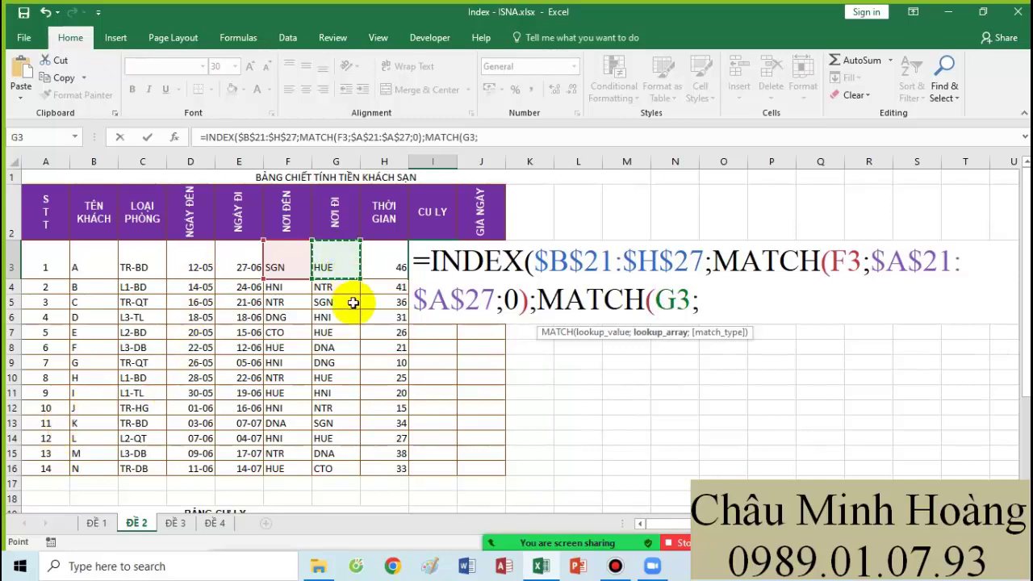
scroll(357, 307, down, 5)
drag(99, 235, 373, 235)
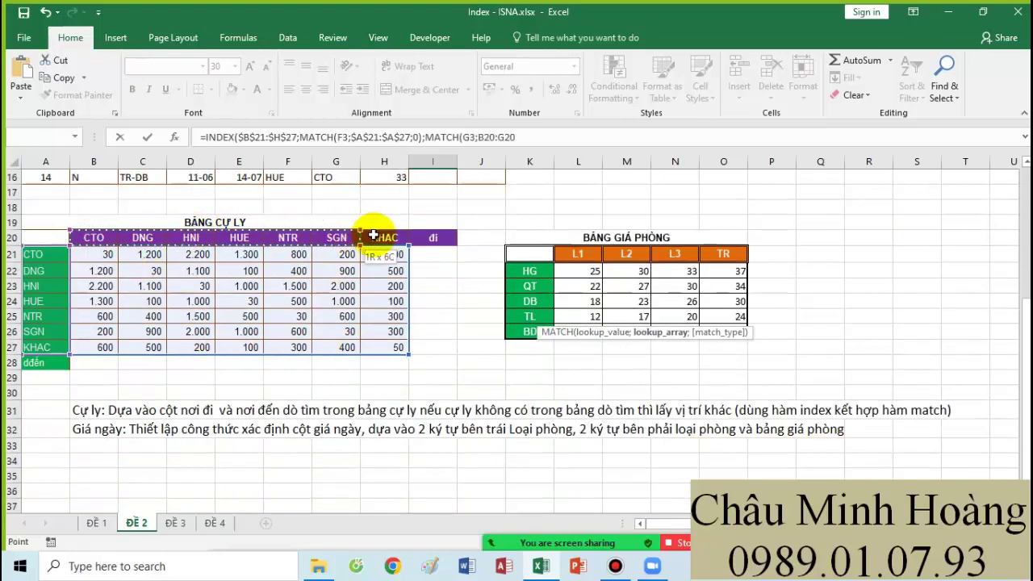
scroll(373, 235, up, 5)
key(F4)
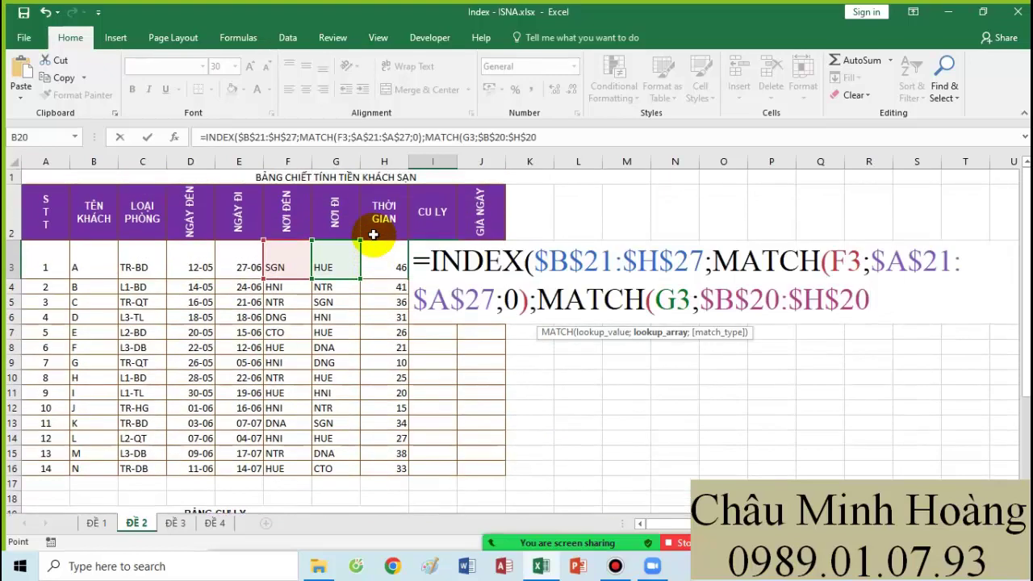
text(0)))
key(Return)
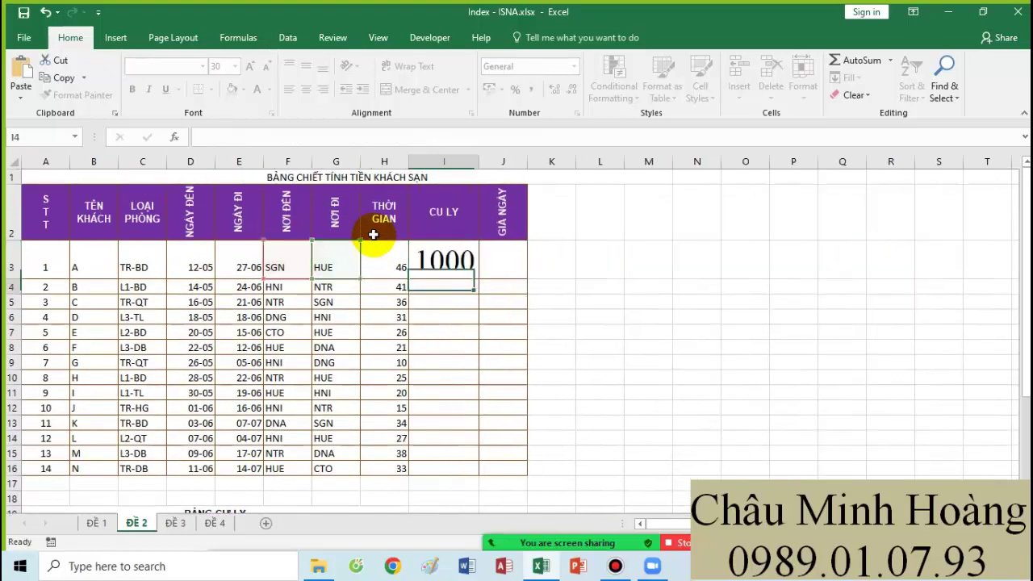
Fill the distance formula from I3 down to I16 and widen column I to fit the large text
click(456, 257)
drag(477, 280, 456, 474)
scroll(526, 250, down, 2)
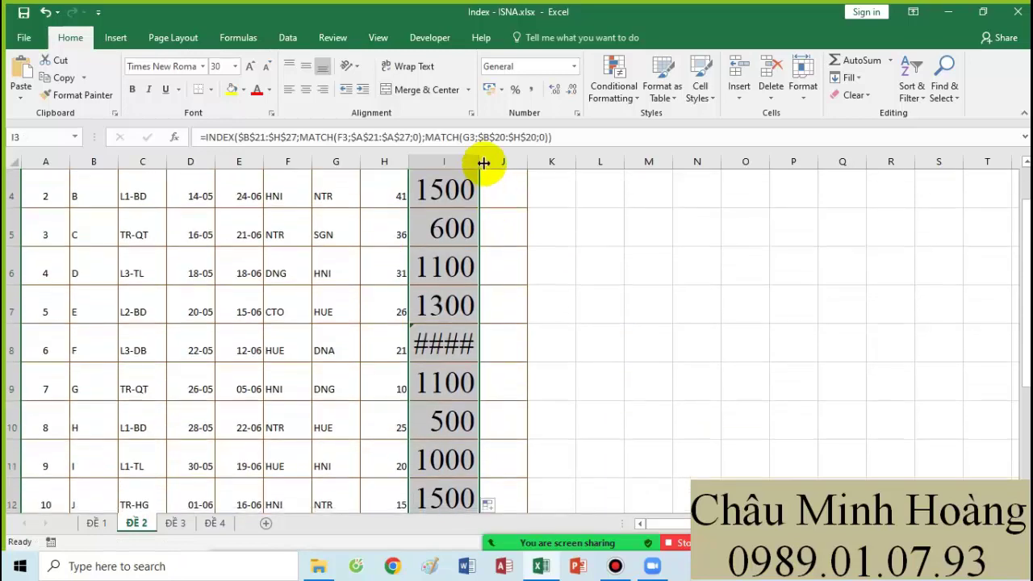
drag(480, 161, 564, 186)
Fill the KHAC row and column headings of the distance table, A27 and H20, with yellow
scroll(576, 299, down, 5)
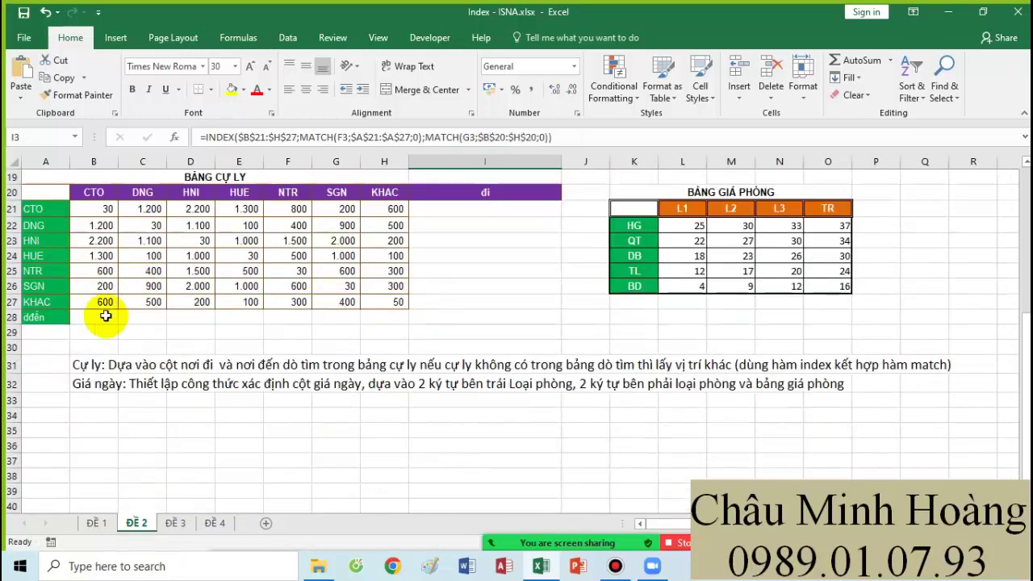
click(48, 302)
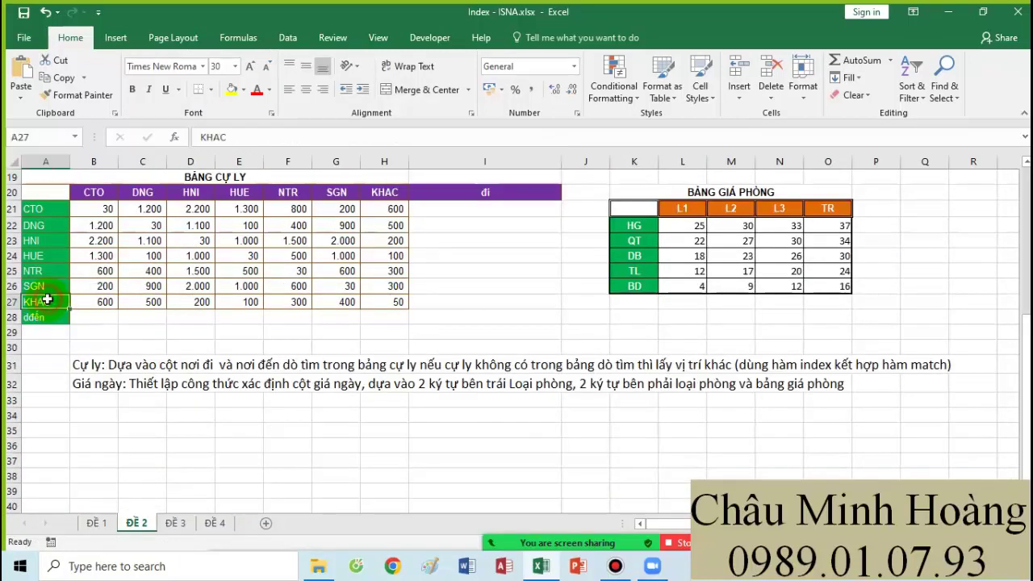
click(231, 89)
scroll(444, 250, up, 1)
click(386, 262)
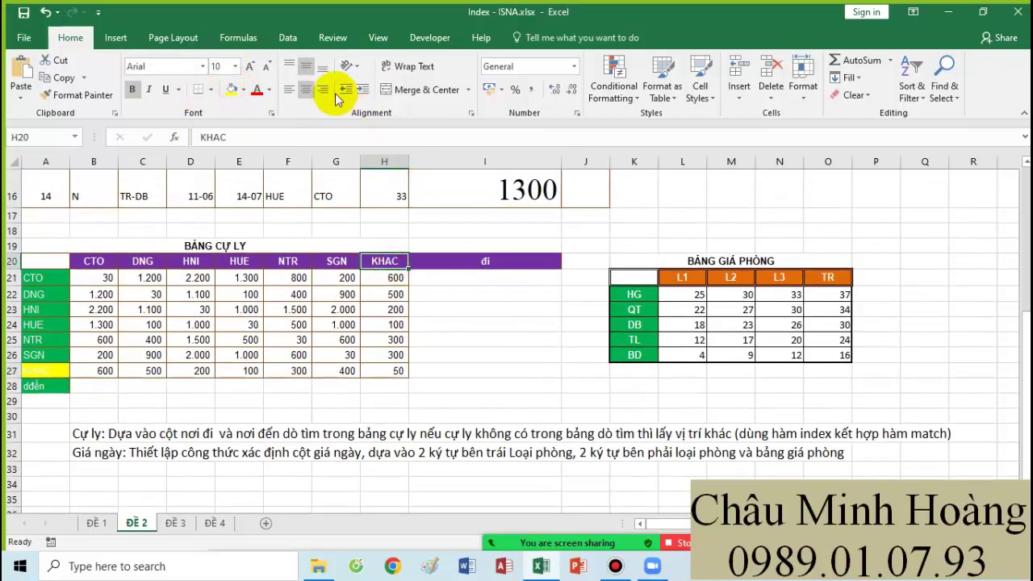
click(232, 88)
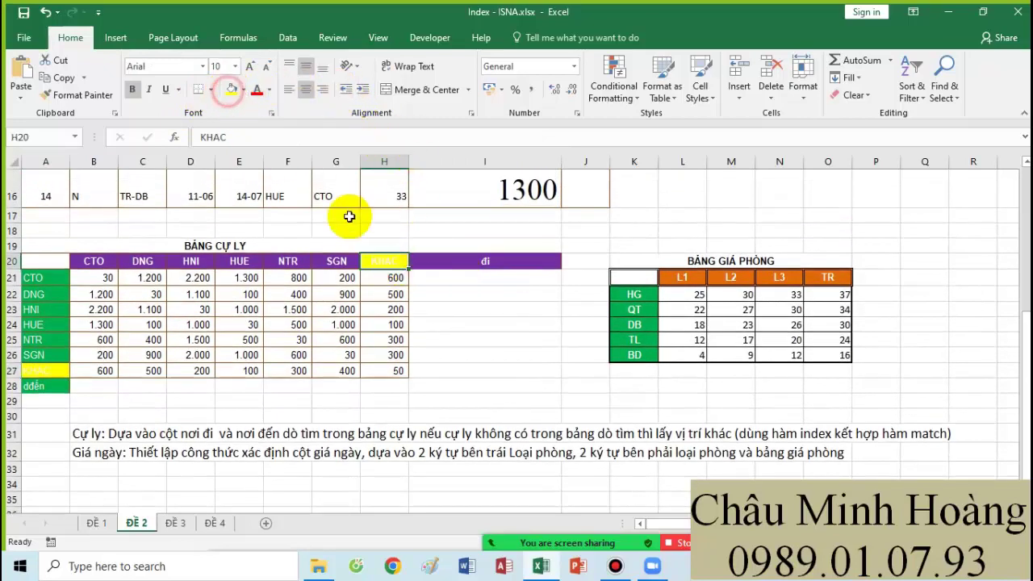
Count through the distance table's row and column headings to find the position of KHAC
click(50, 278)
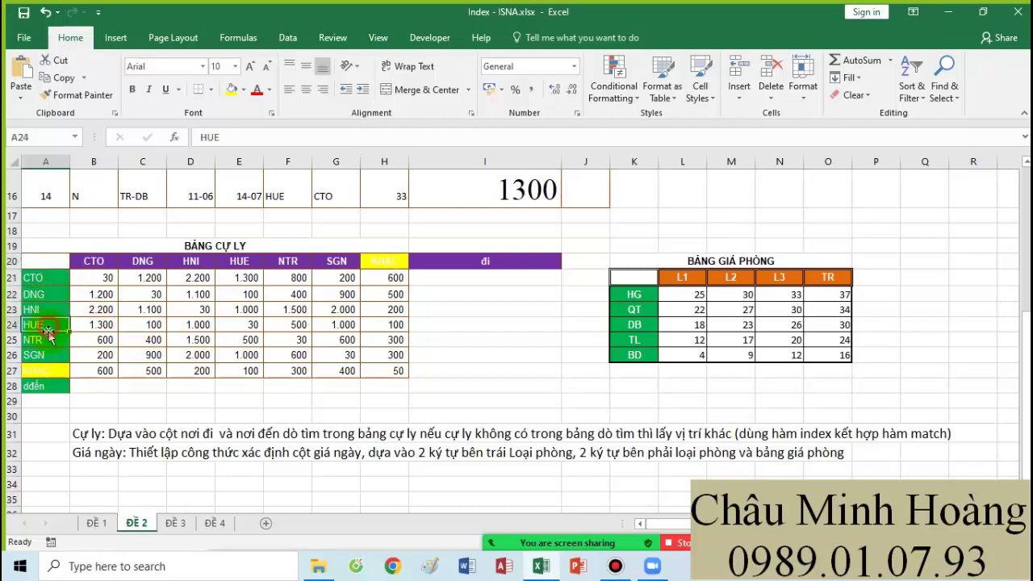
click(46, 355)
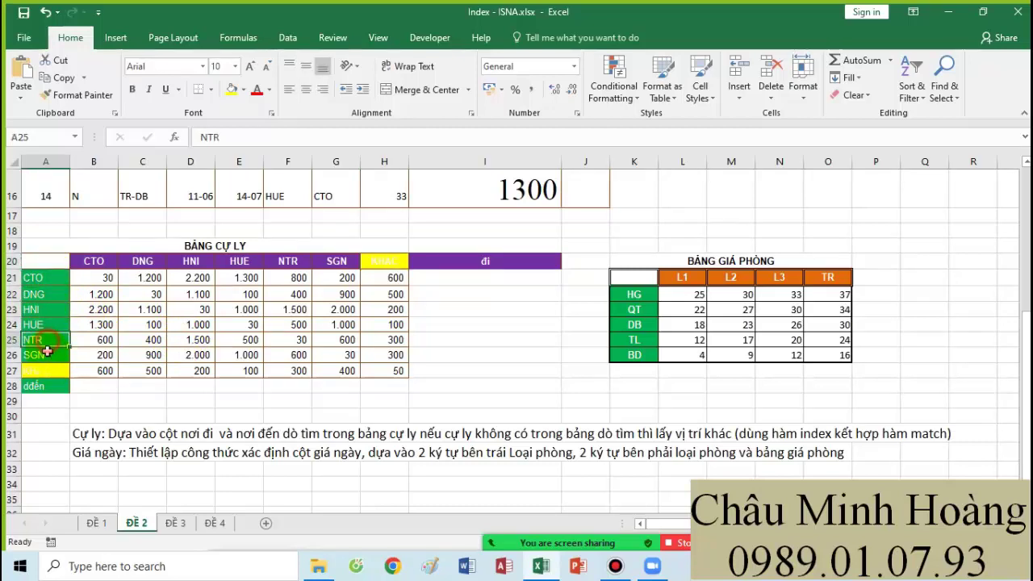
click(97, 262)
click(143, 262)
click(190, 261)
click(234, 260)
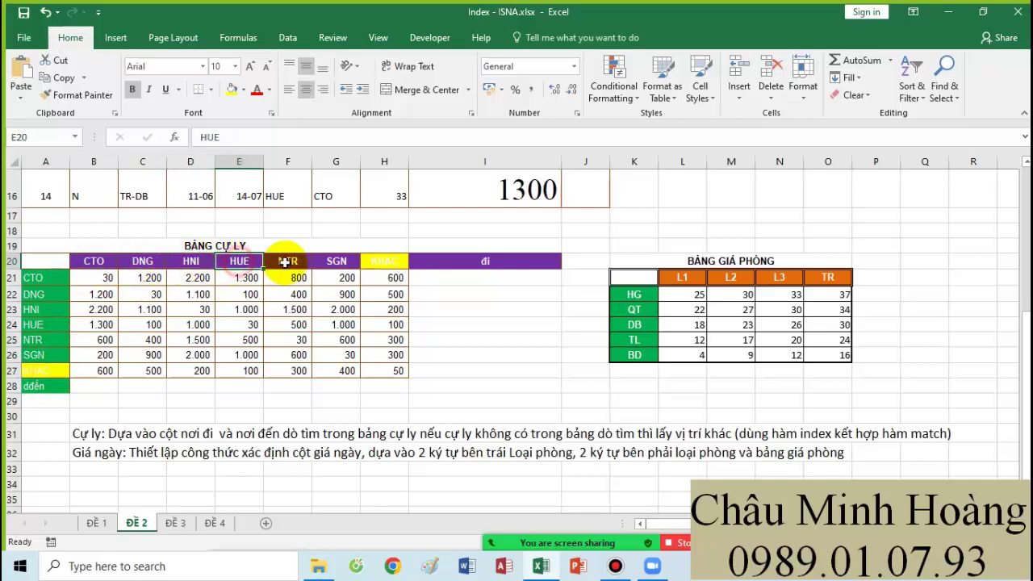
click(288, 261)
click(339, 260)
click(385, 261)
Wrap the row MATCH in I3 as IF(ISNA(MATCH(F3;$A$21:$A$27;0));7;MATCH(F3;$A$21:$A$27;0))
scroll(473, 335, up, 5)
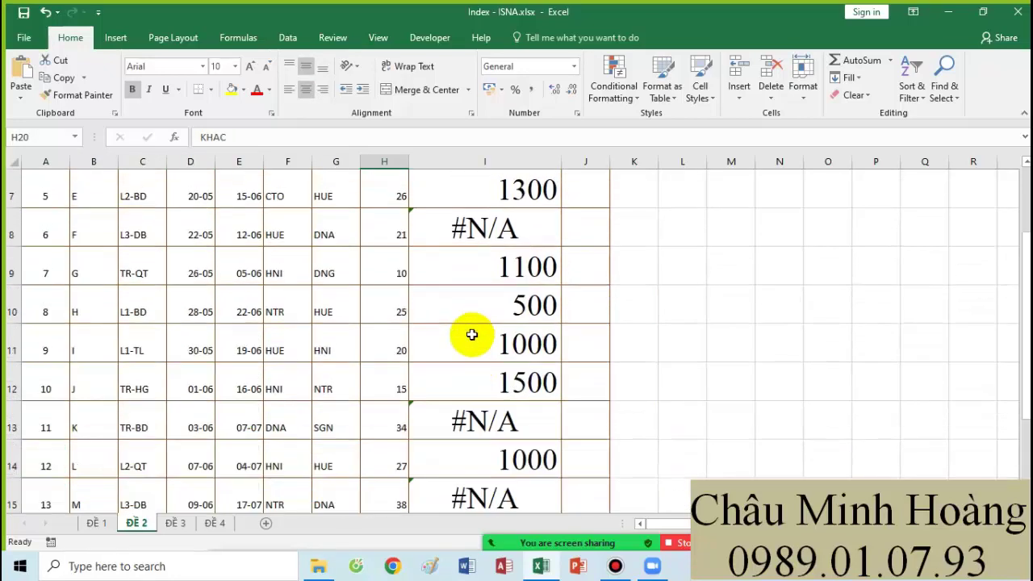
double_click(461, 261)
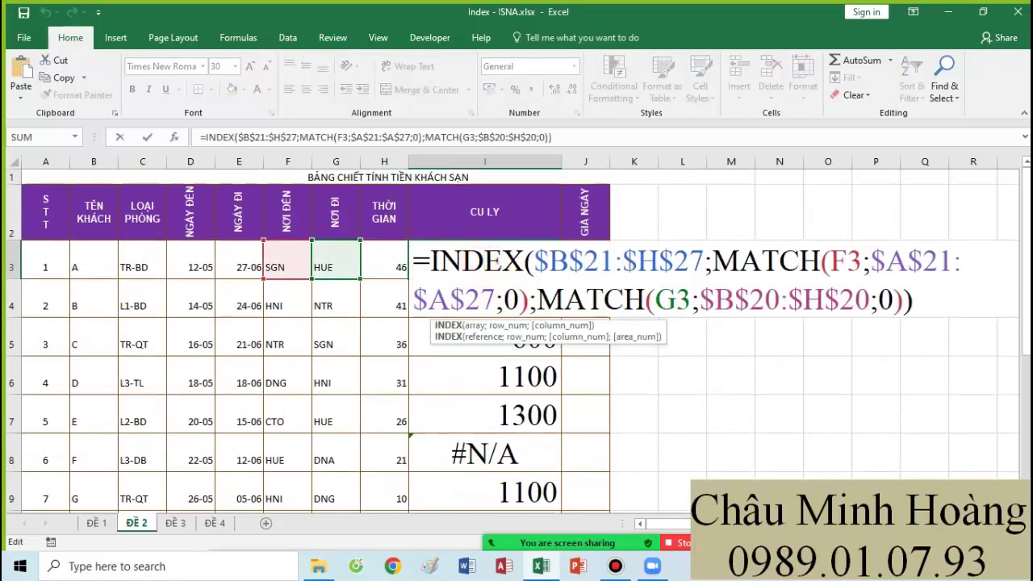
scroll(677, 342, right, 3)
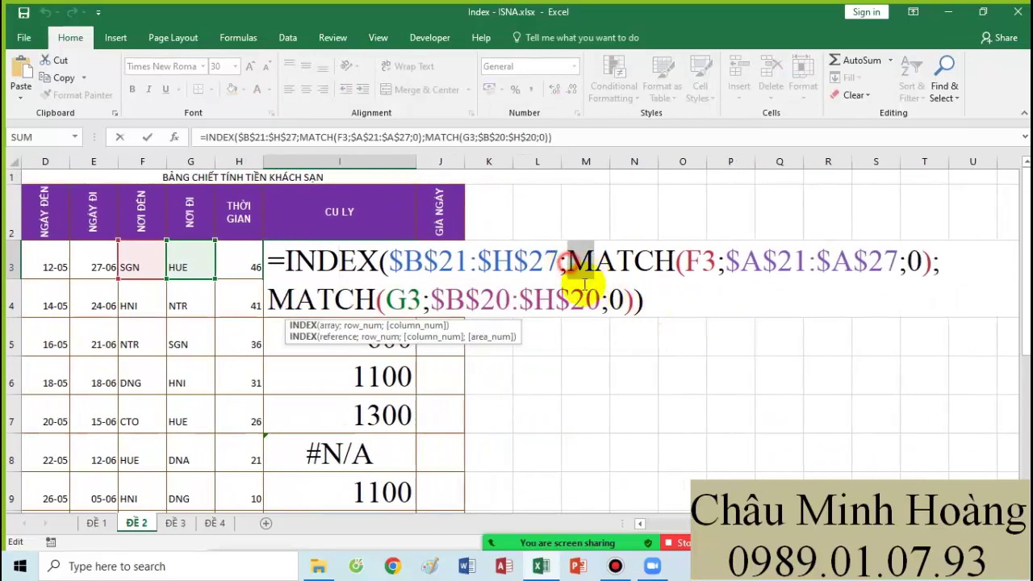
drag(570, 266, 954, 255)
key(ctrl+c)
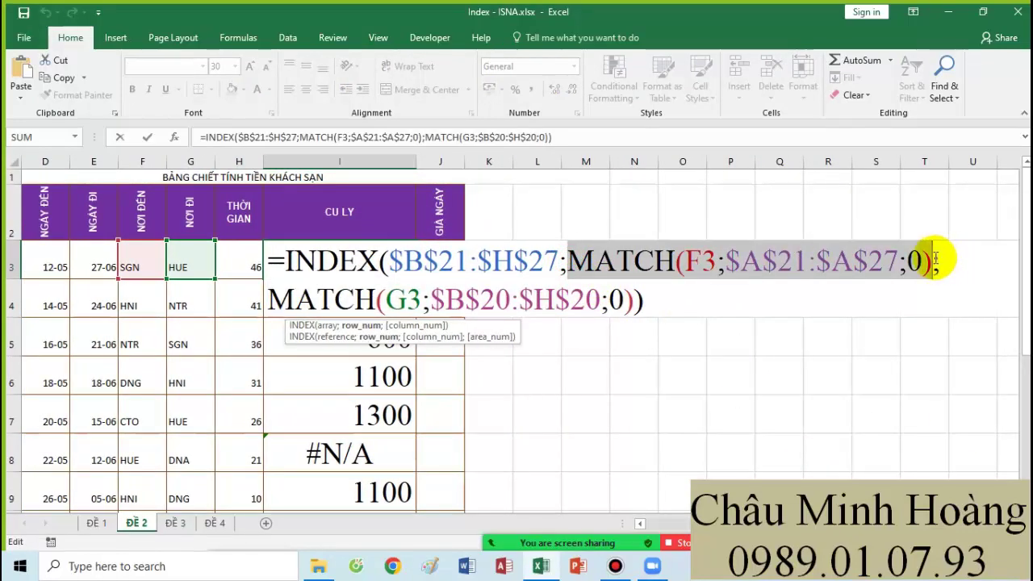
click(569, 262)
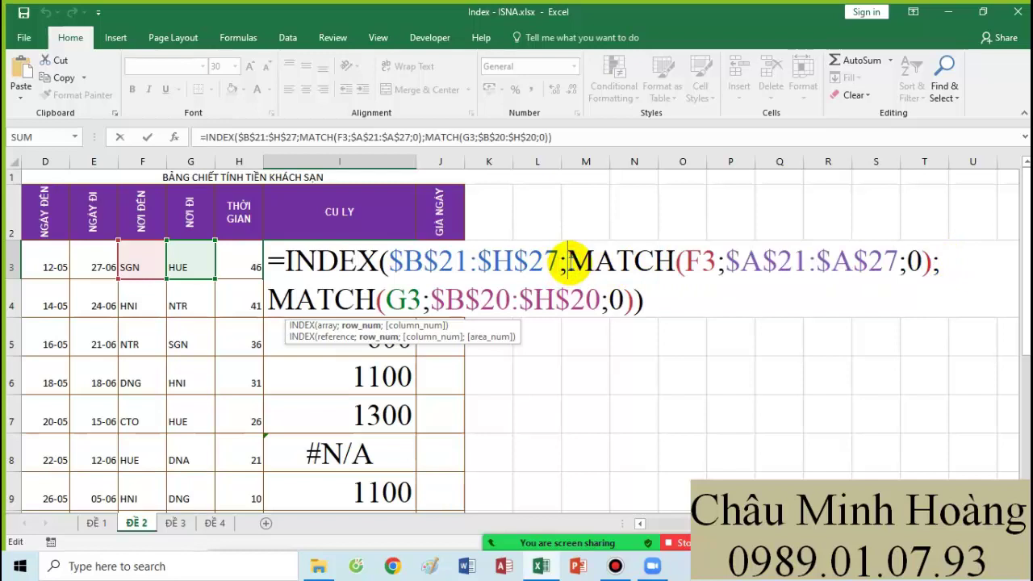
text(if(isna)
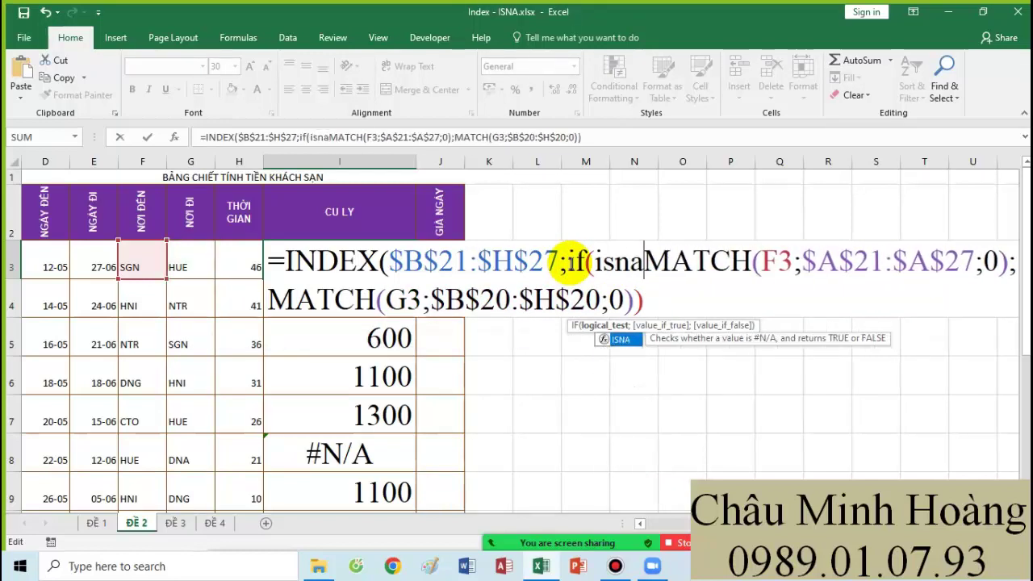
text(()
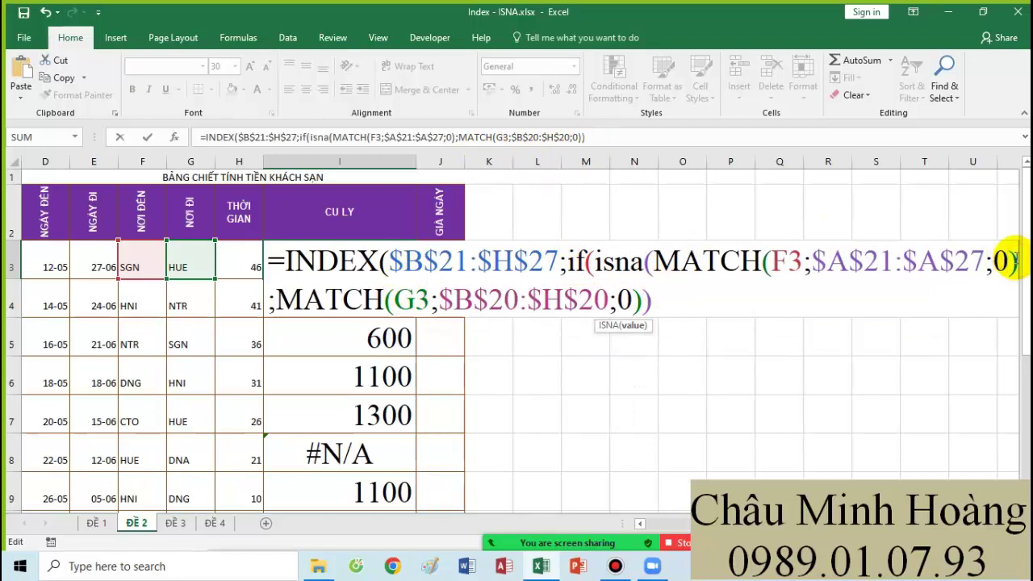
click(1013, 261)
text();)
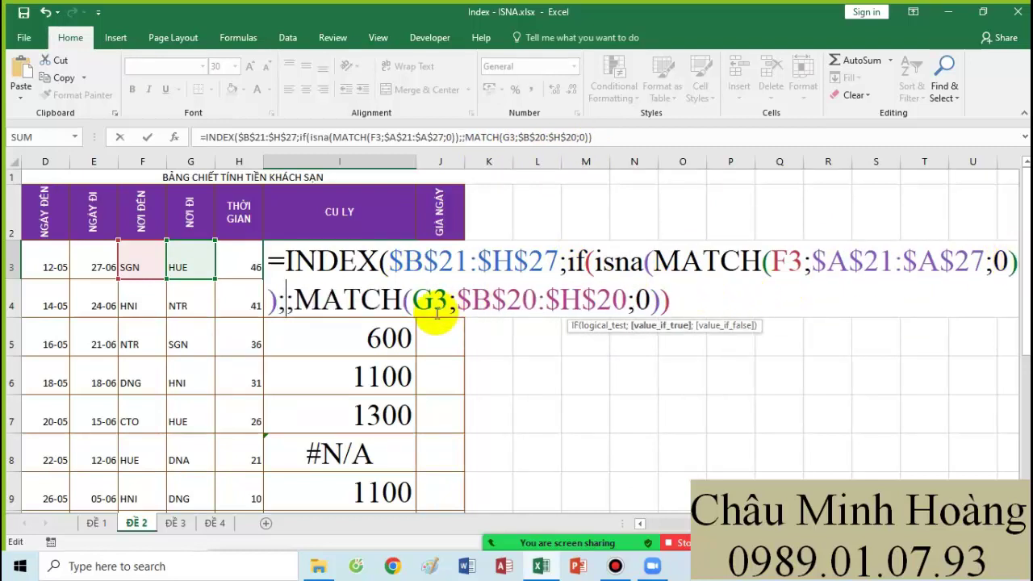
text(7;)
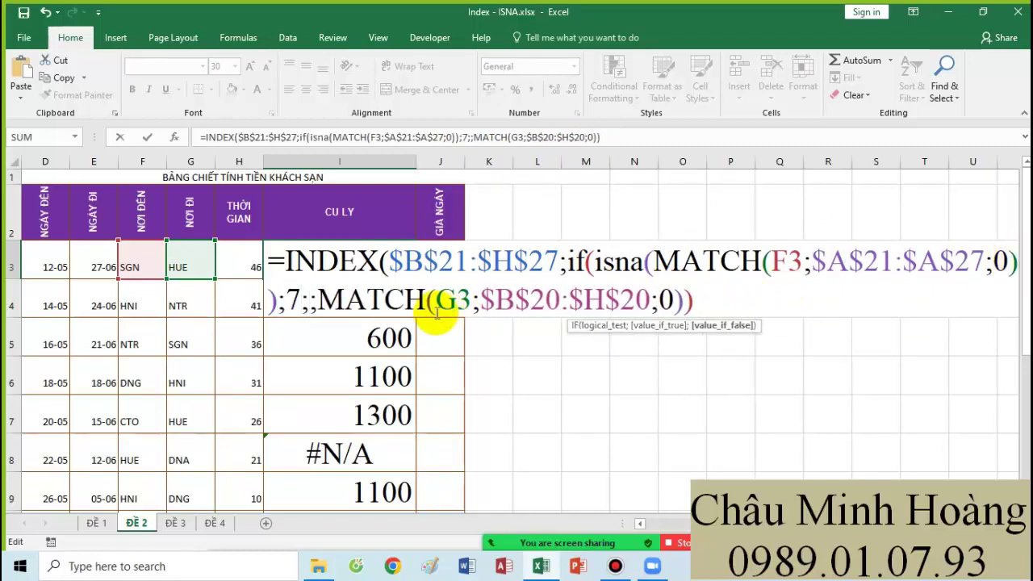
key(ctrl+v)
text())
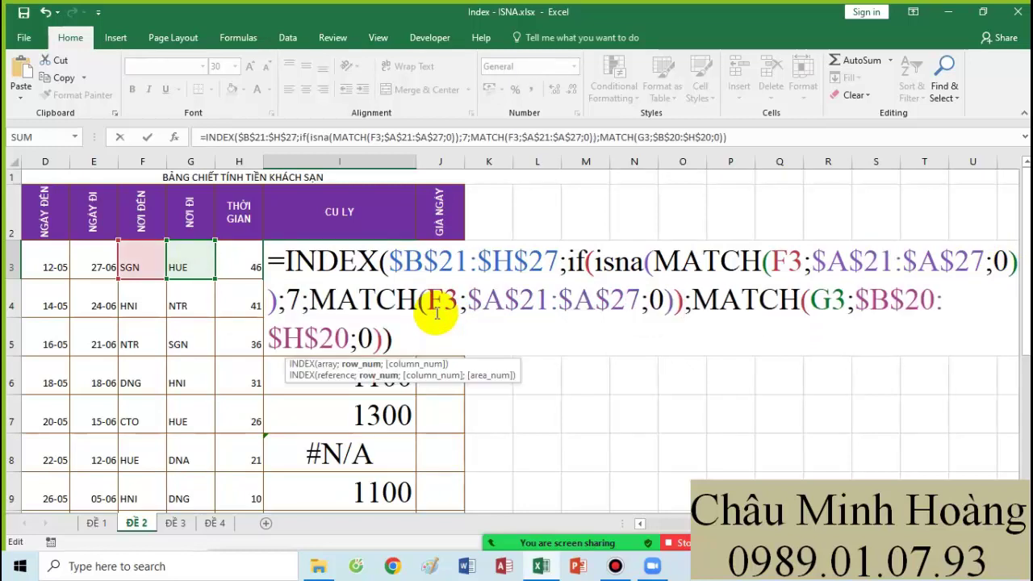
Wrap the column MATCH in I3 as IF(ISNA(MATCH(G3;$B$20:$H$20;0));7;MATCH(G3;$B$20:$H$20;0))
drag(656, 262, 674, 299)
click(693, 299)
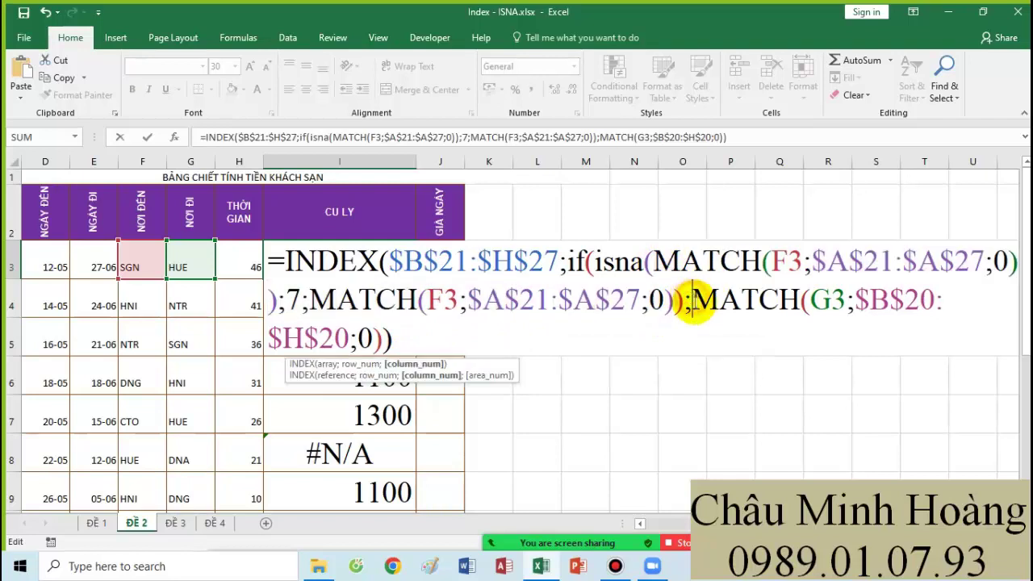
text(if(isna)
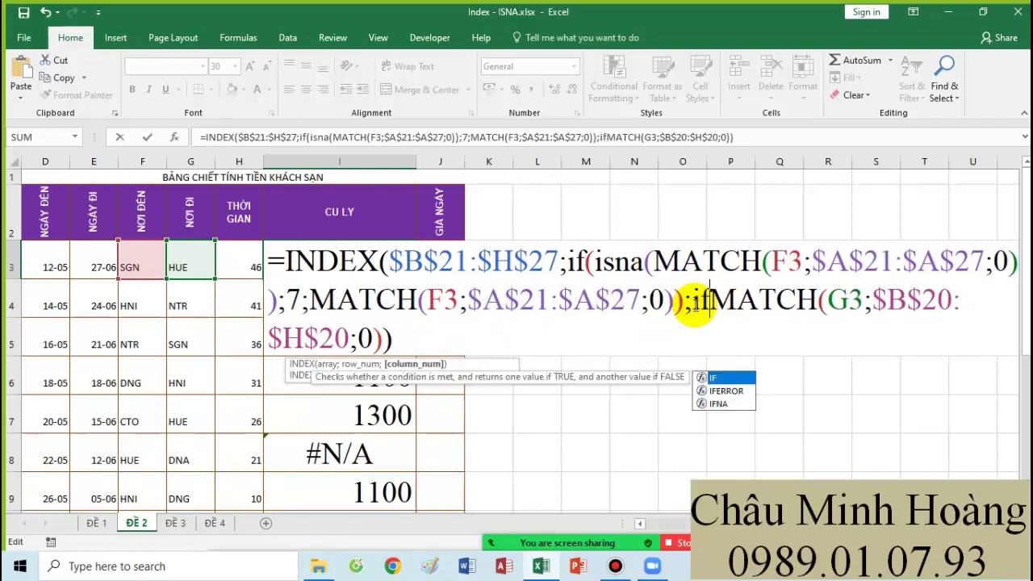
text(()
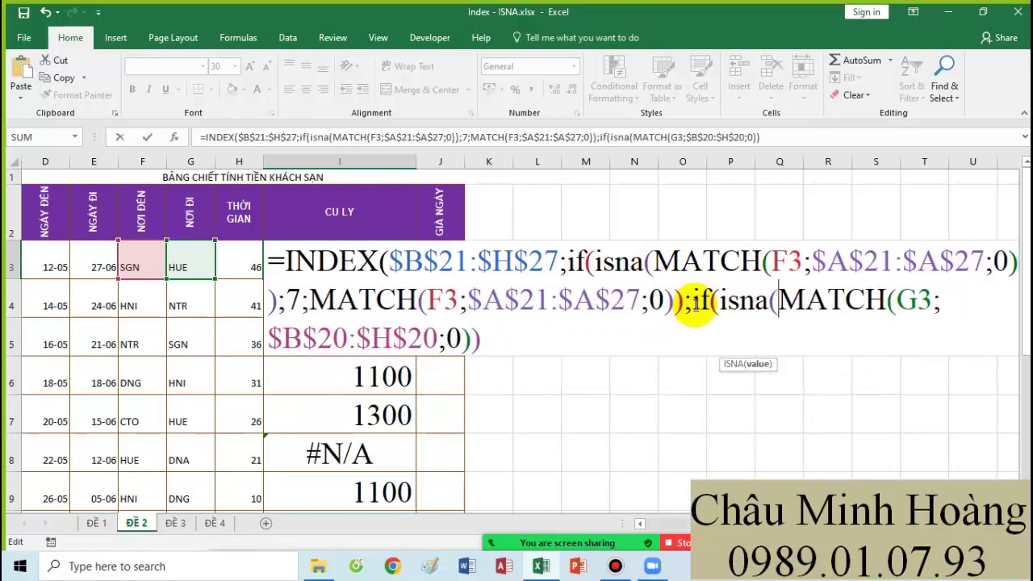
drag(777, 304, 808, 333)
key(ctrl+c)
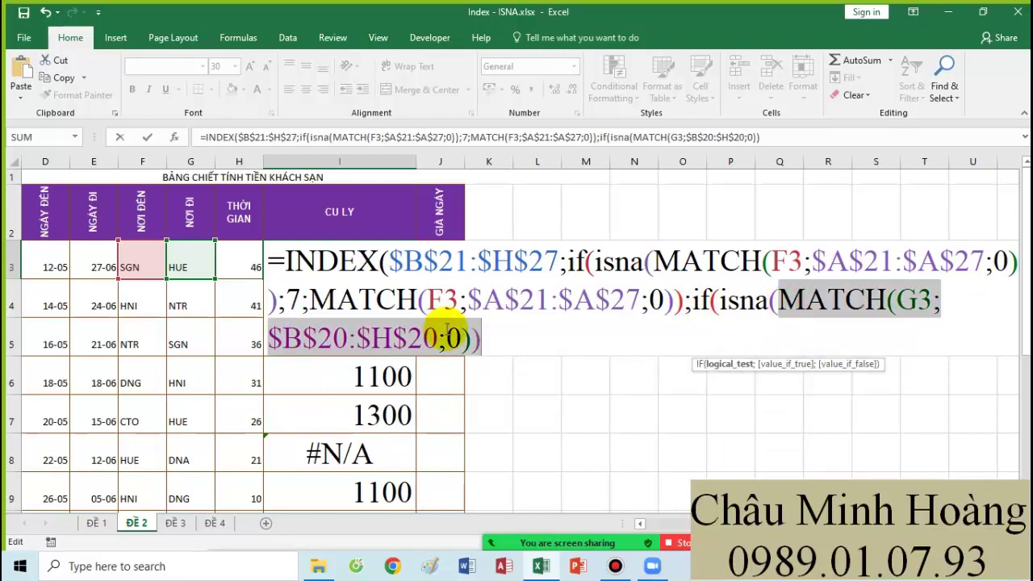
click(482, 338)
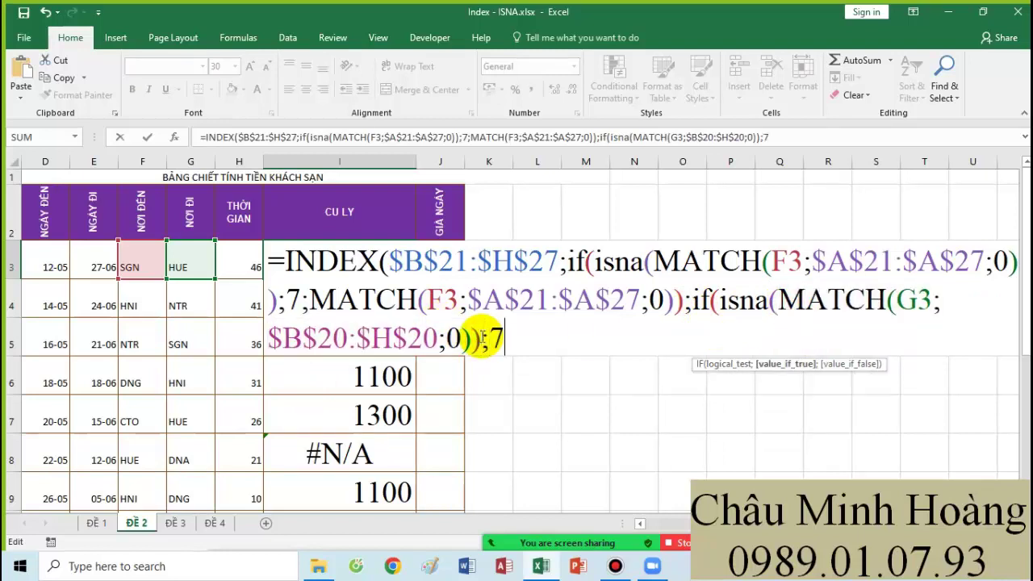
text(;7;)
key(ctrl+v)
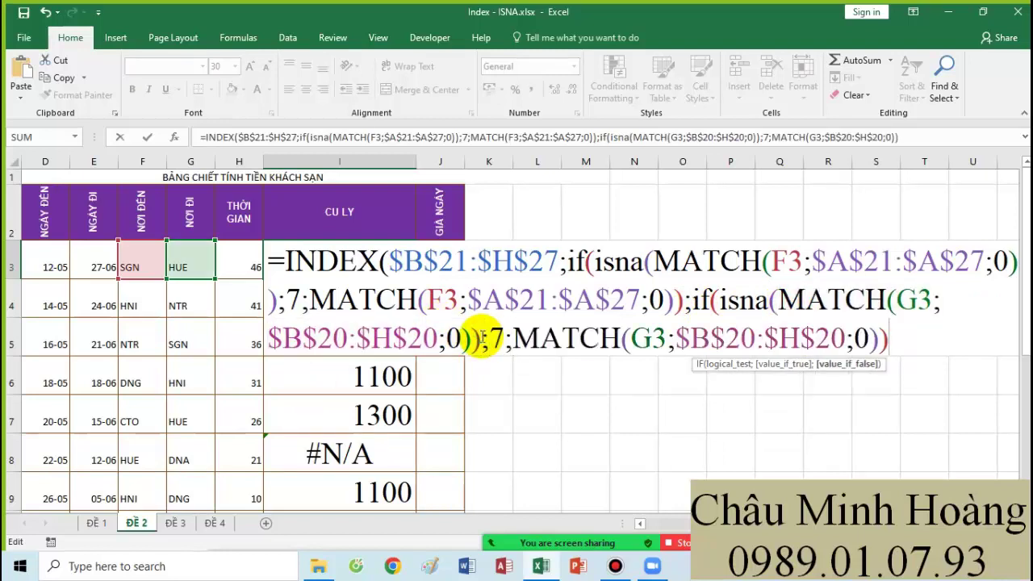
text())
key(Return)
Fill the corrected distance formula from I3 down the CU LY column
click(402, 258)
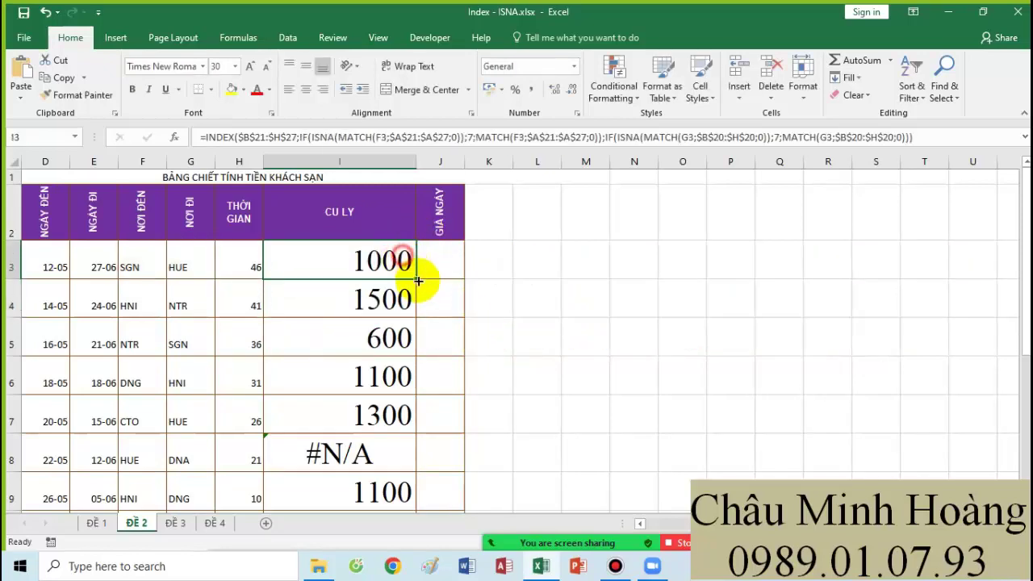
drag(415, 279, 496, 467)
scroll(436, 403, up, 3)
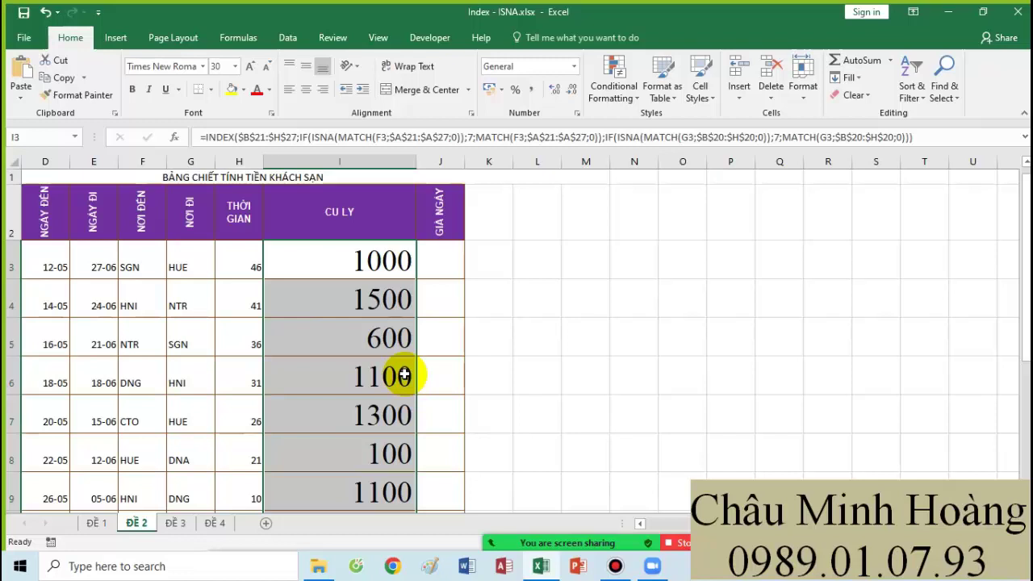
Set the font size of I3 to 48 and review the row and column IF(ISNA(MATCH)) arguments in its formula
double_click(274, 260)
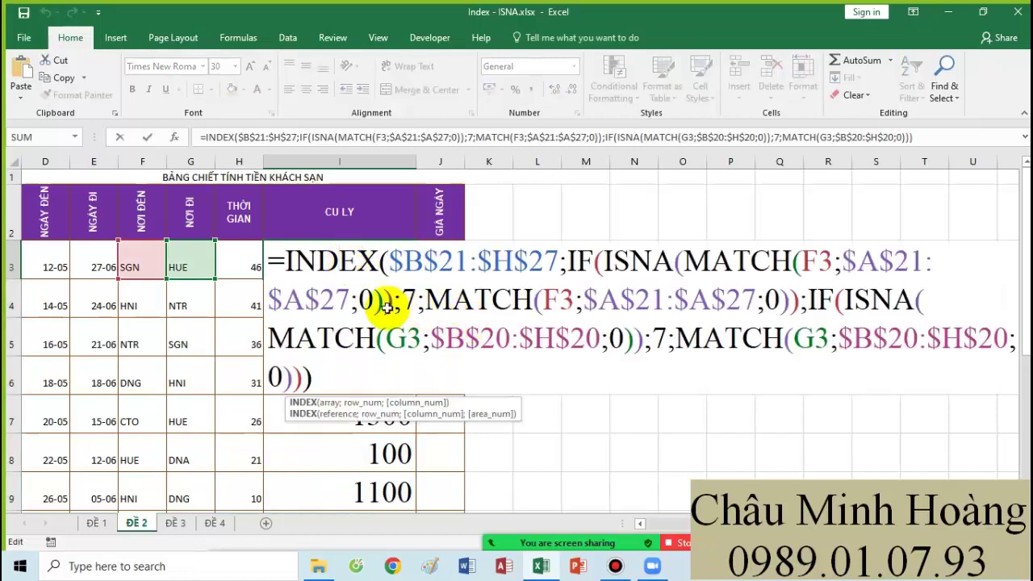
key(Escape)
click(250, 66)
click(249, 66)
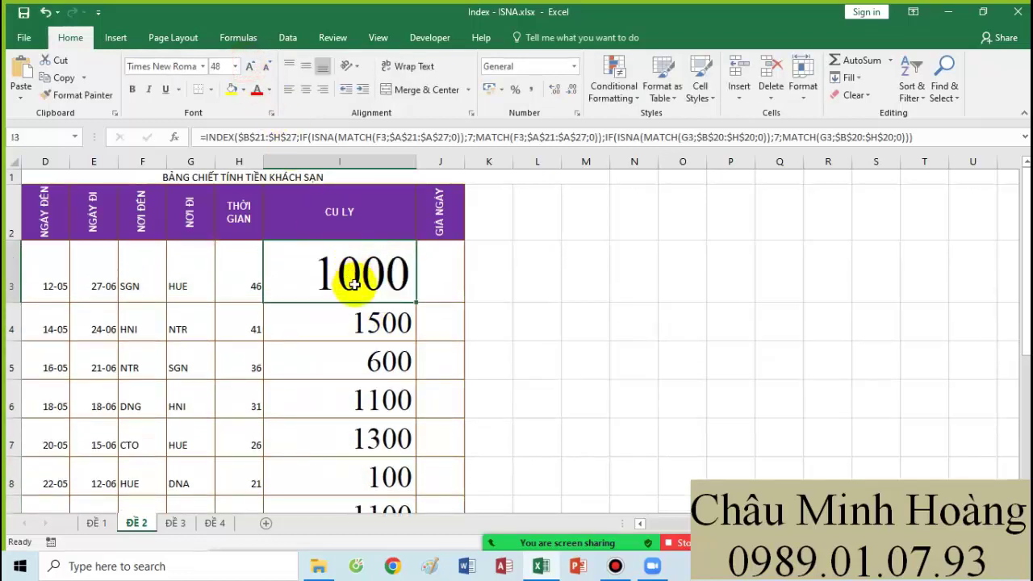
double_click(357, 282)
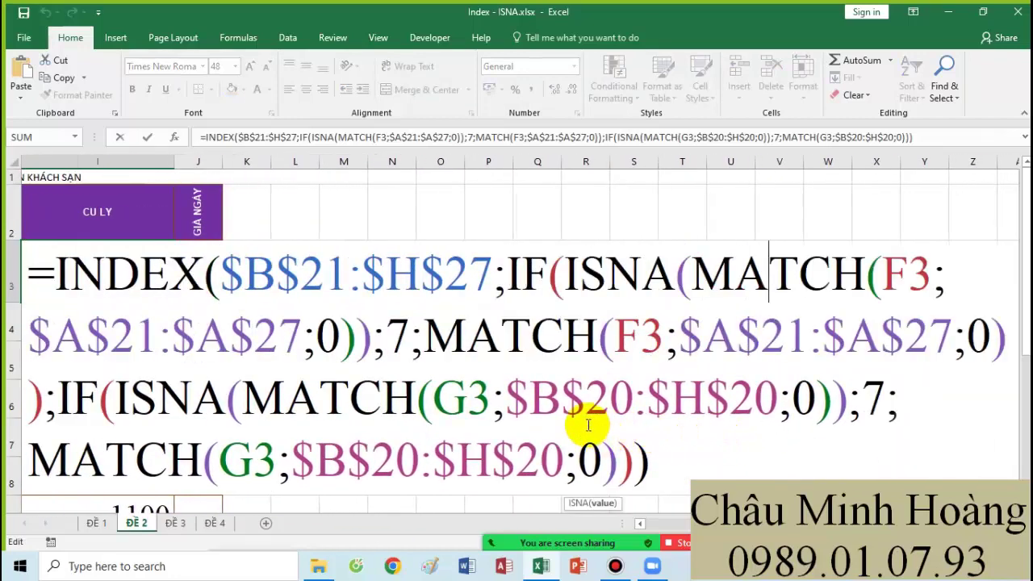
drag(507, 278, 51, 375)
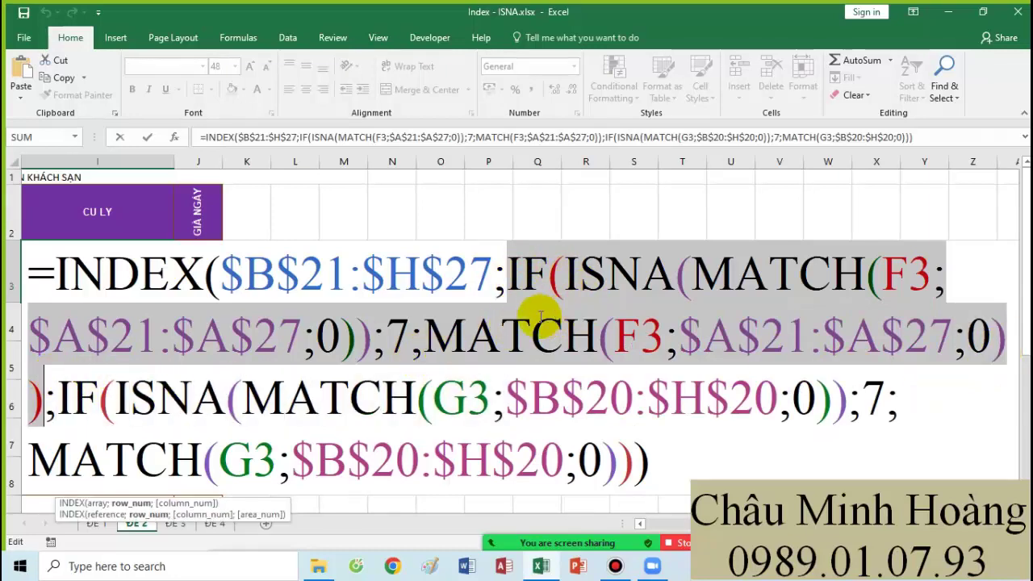
drag(55, 396, 687, 457)
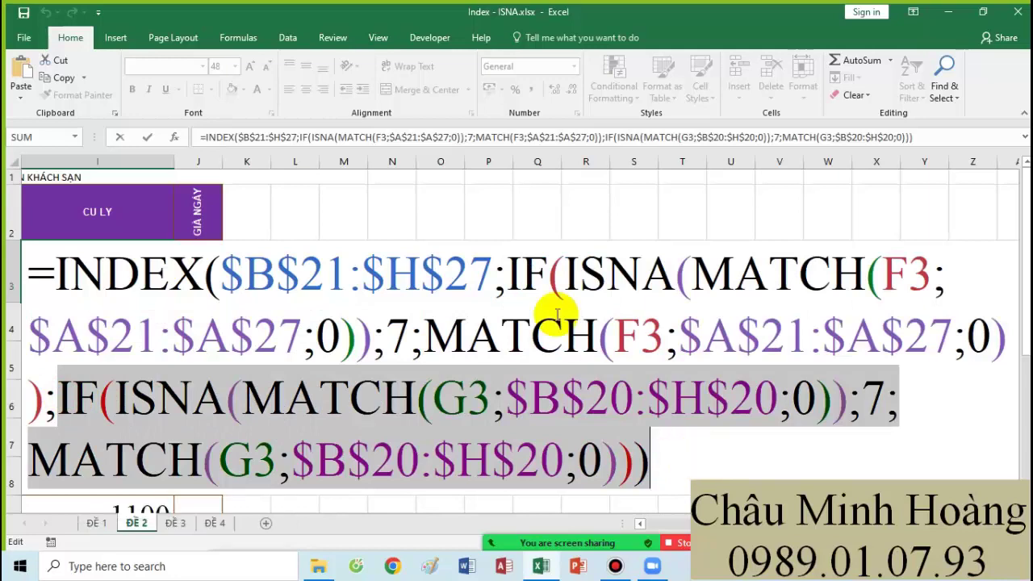
drag(507, 276, 29, 400)
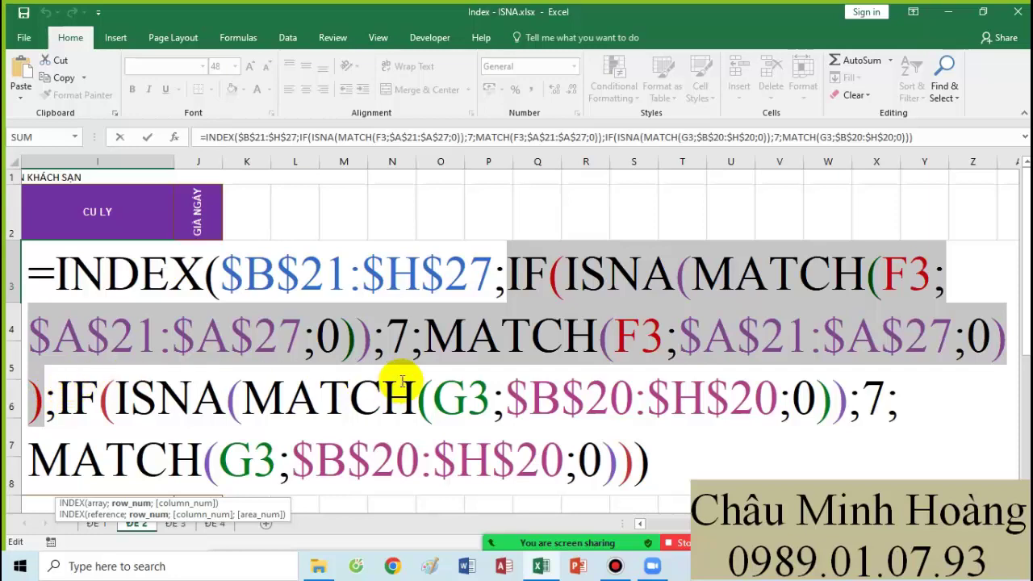
click(616, 568)
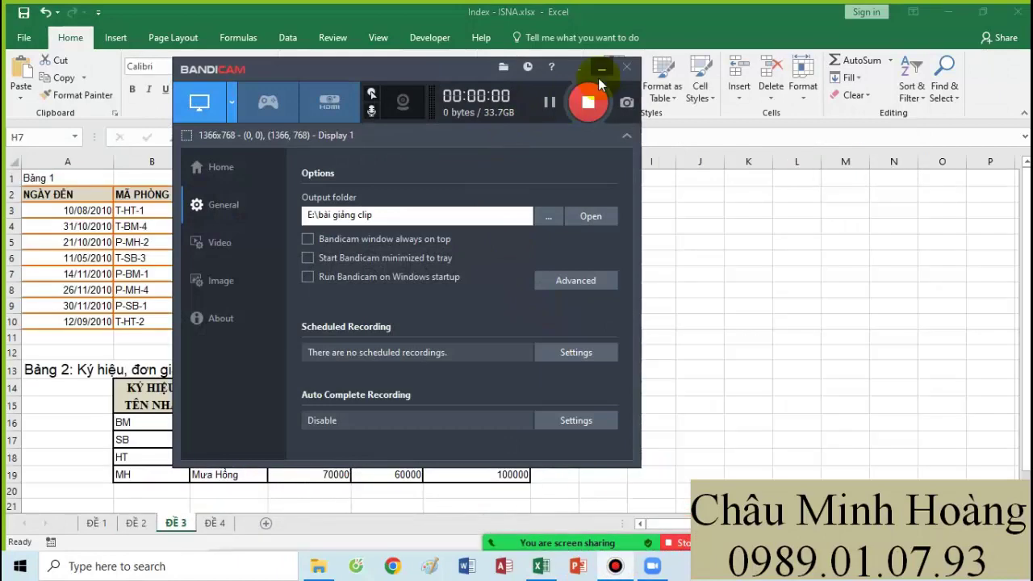
click(600, 74)
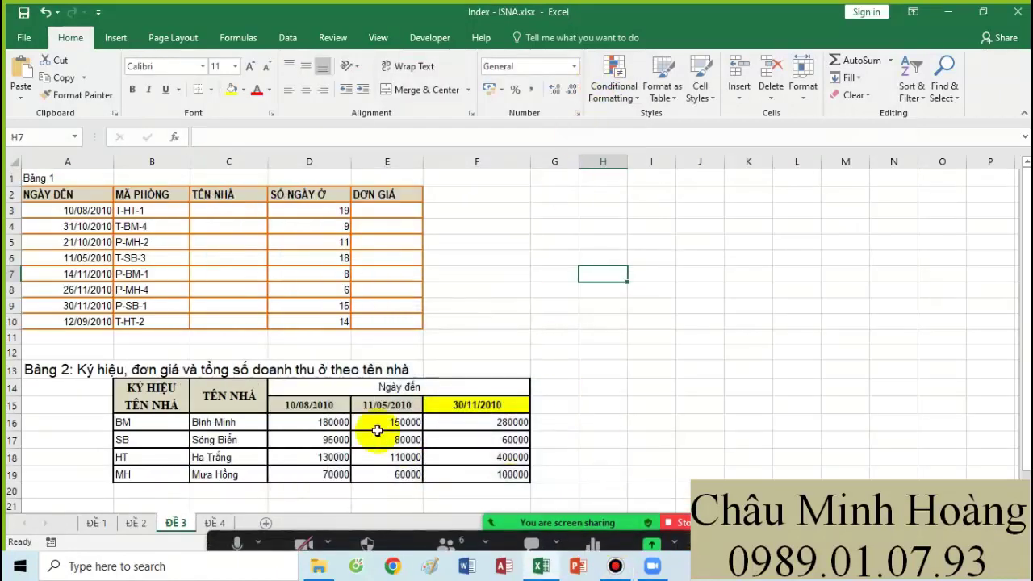
Format the first TÊN NHÀ and ĐƠN GIÁ cells, C3 and E3 on ĐỀ 3, in Times New Roman size 26
click(243, 210)
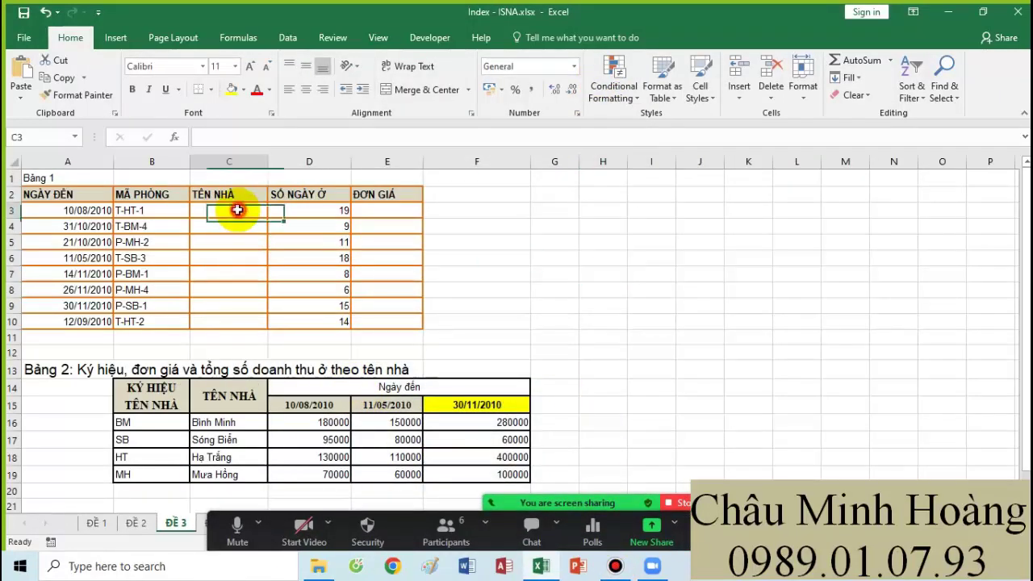
click(388, 210)
click(265, 212)
ctrl+click(387, 209)
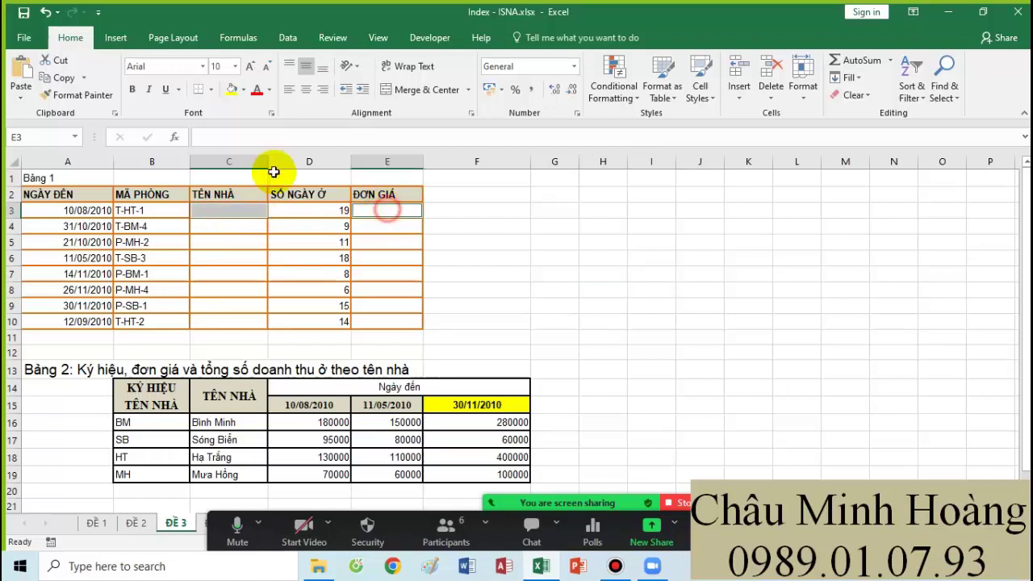
click(234, 66)
click(218, 241)
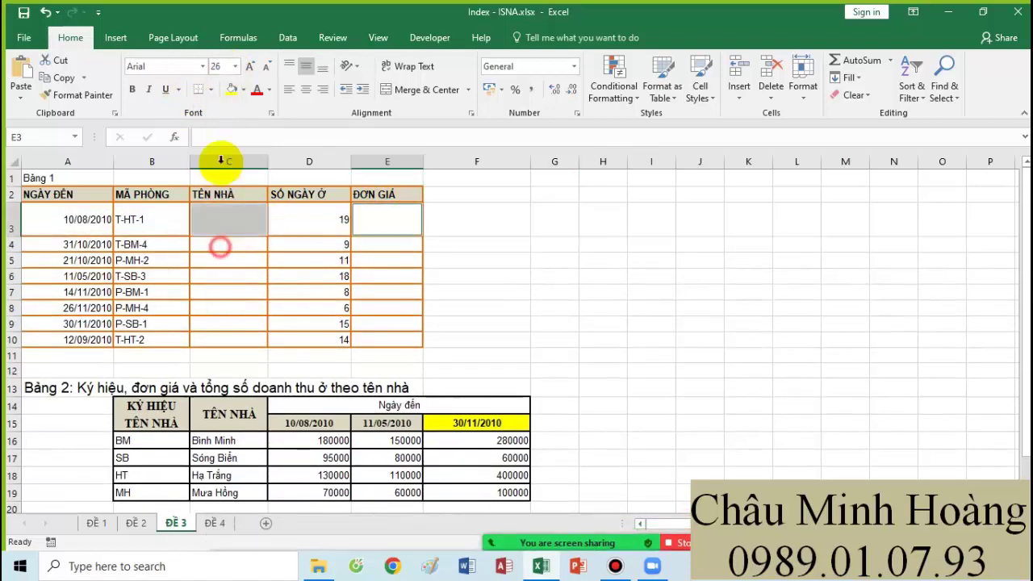
click(173, 65)
key(Return)
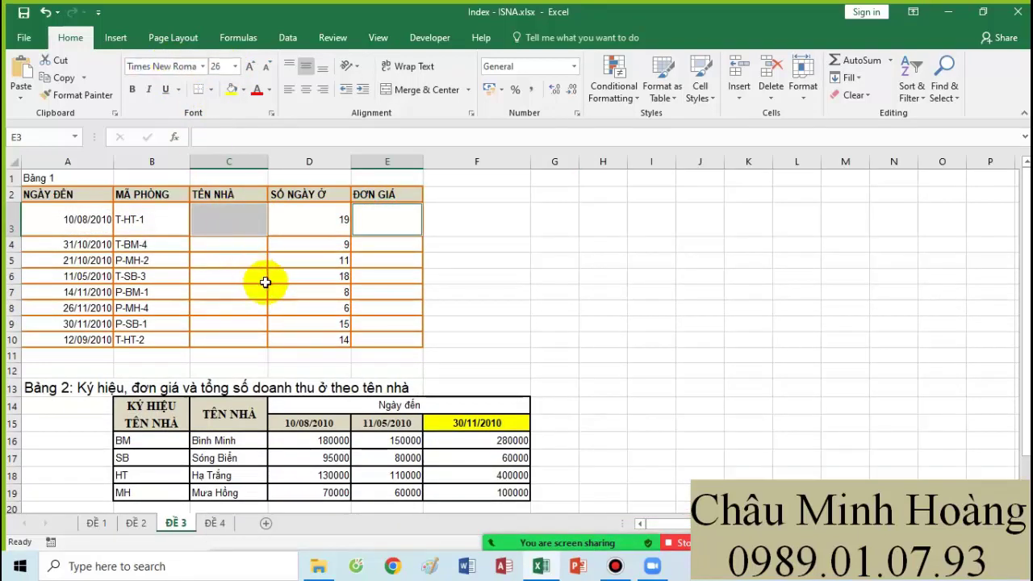
Start an INDEX formula in C3 with the house names $C$16:$C$19 of Bảng 2 as its absolute array
click(240, 226)
text(=index)
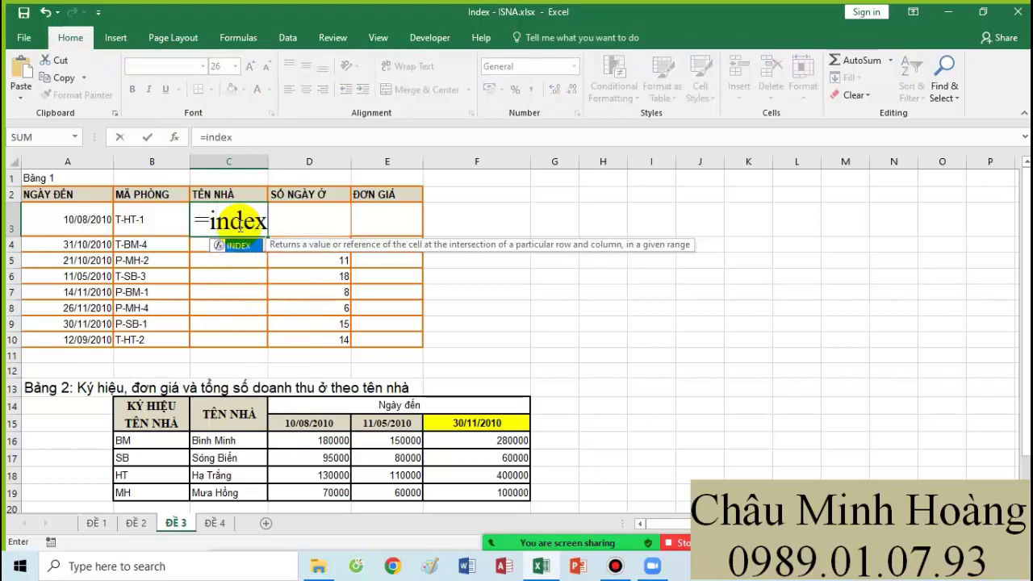
key(Tab)
scroll(283, 263, down, 1)
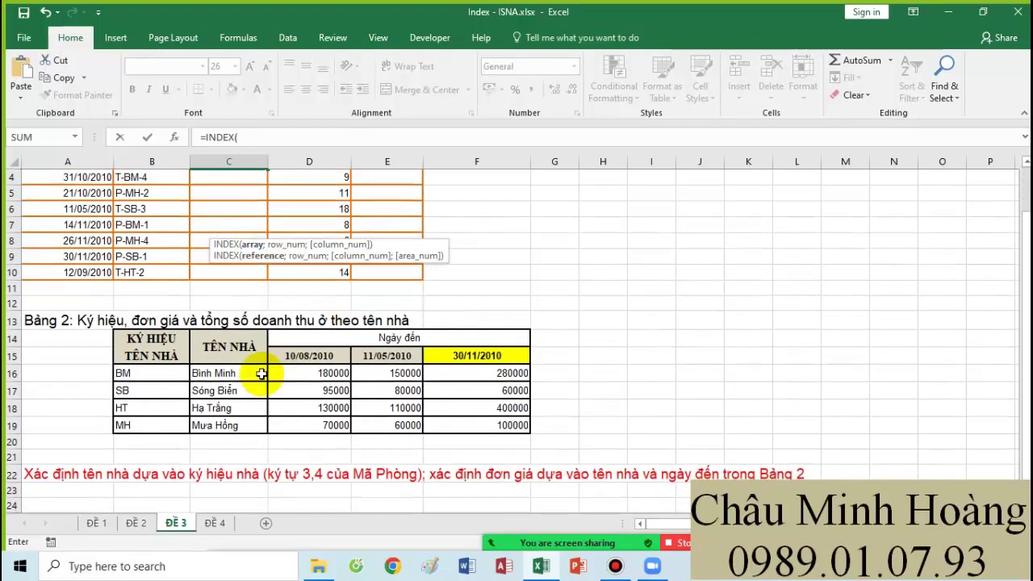
drag(254, 373, 212, 425)
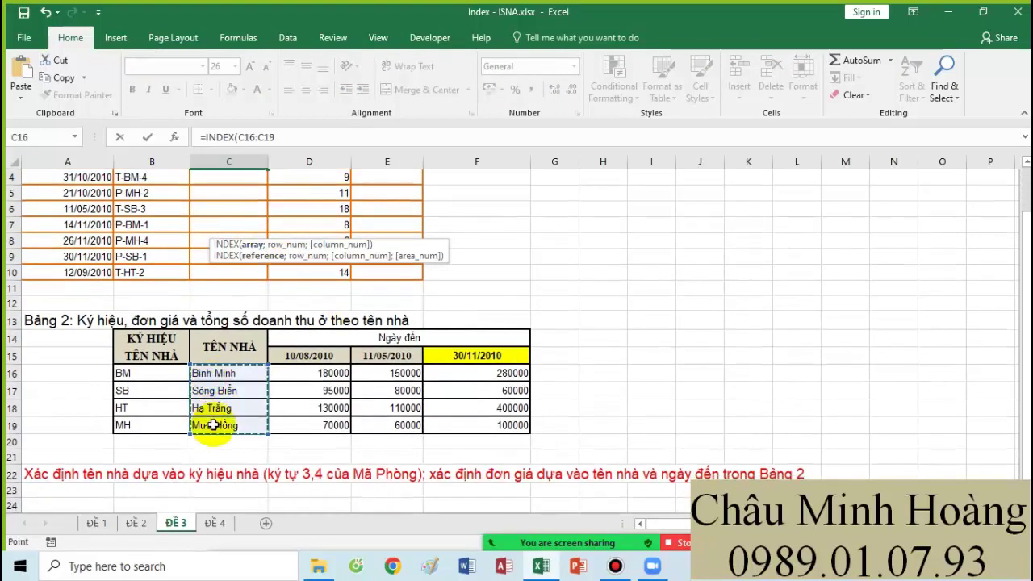
key(F4)
Complete the C3 formula with MATCH(MID(B3;3;2);$B$16:$B$19;0) as the row number and 1 as the column number
text(;ma)
key(Tab)
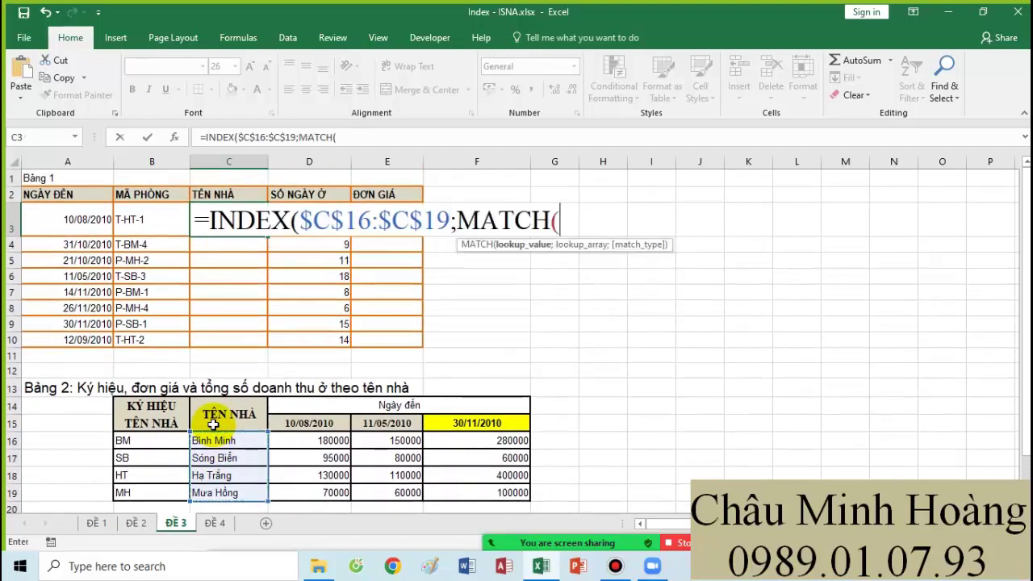
text(mid)
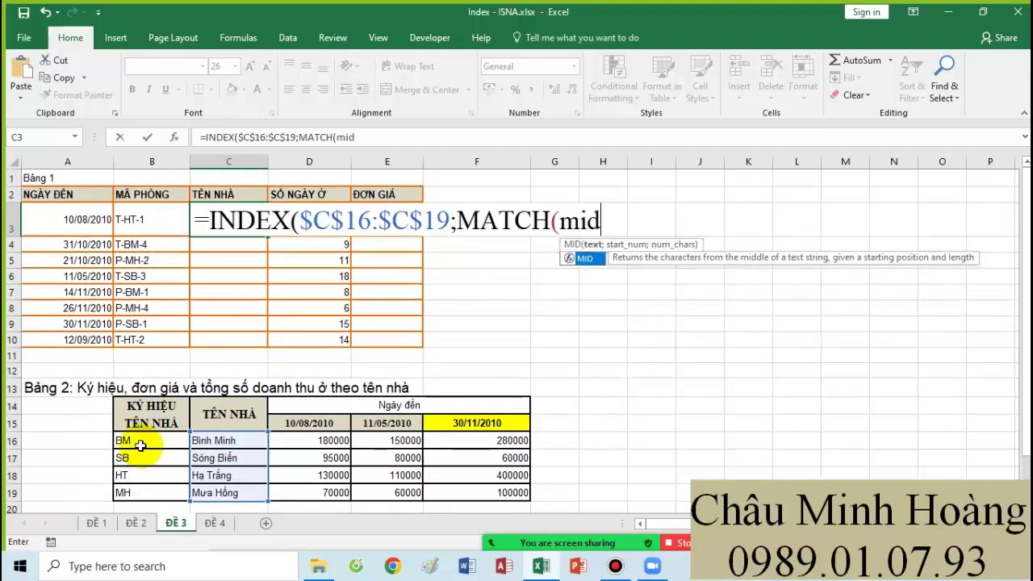
key(Tab)
click(146, 223)
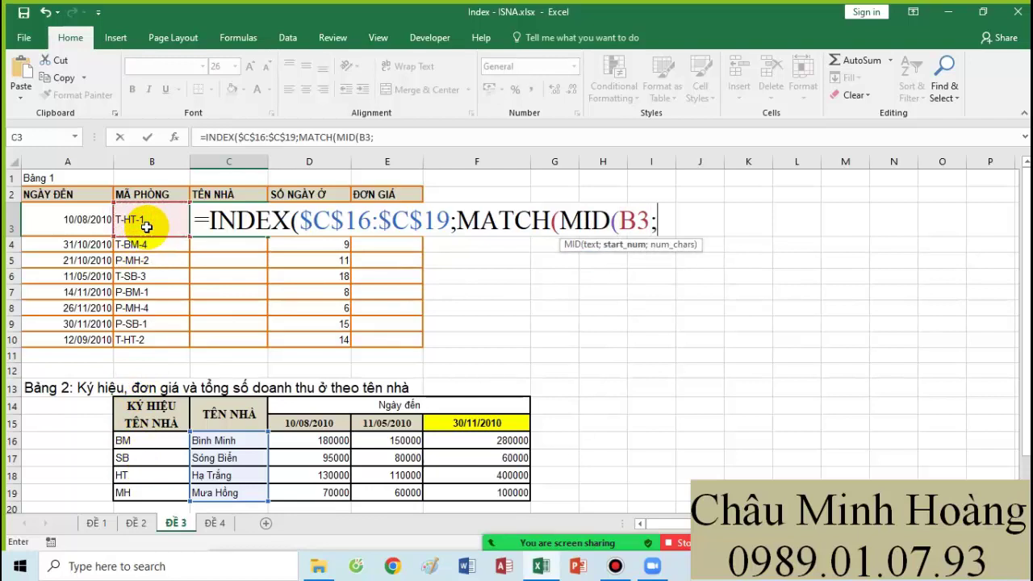
text(;3;2)
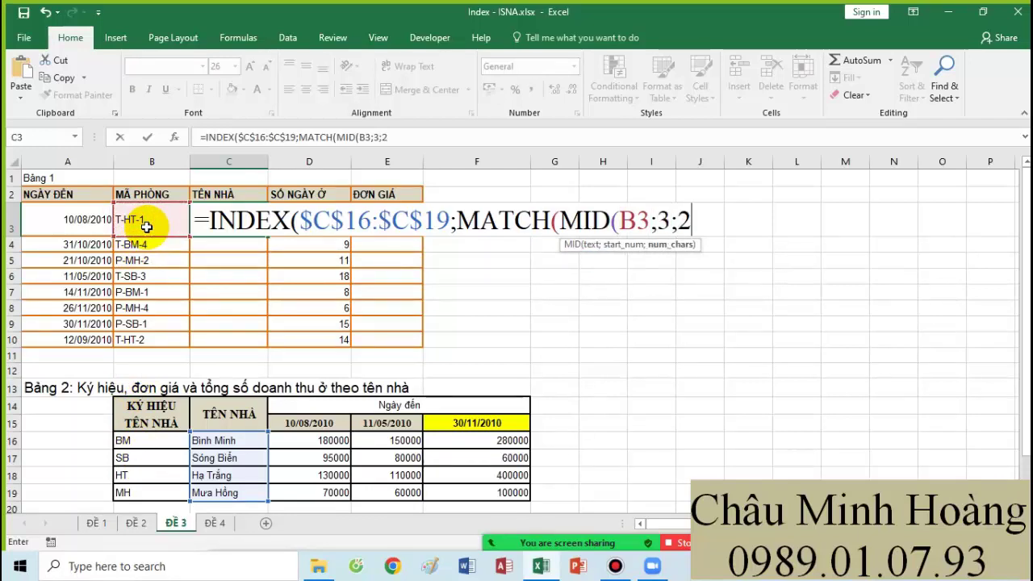
text();)
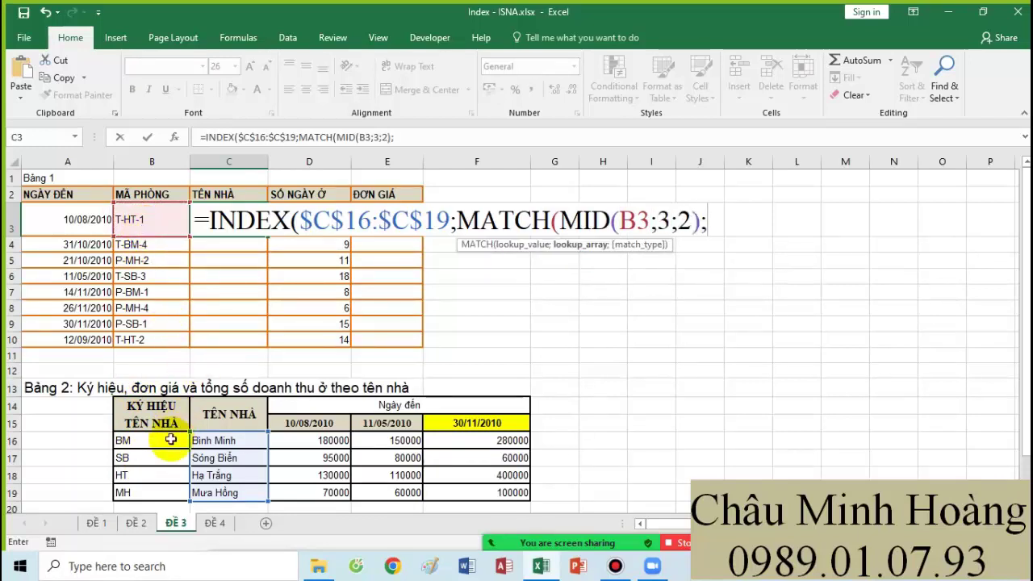
drag(141, 441, 167, 486)
key(F4)
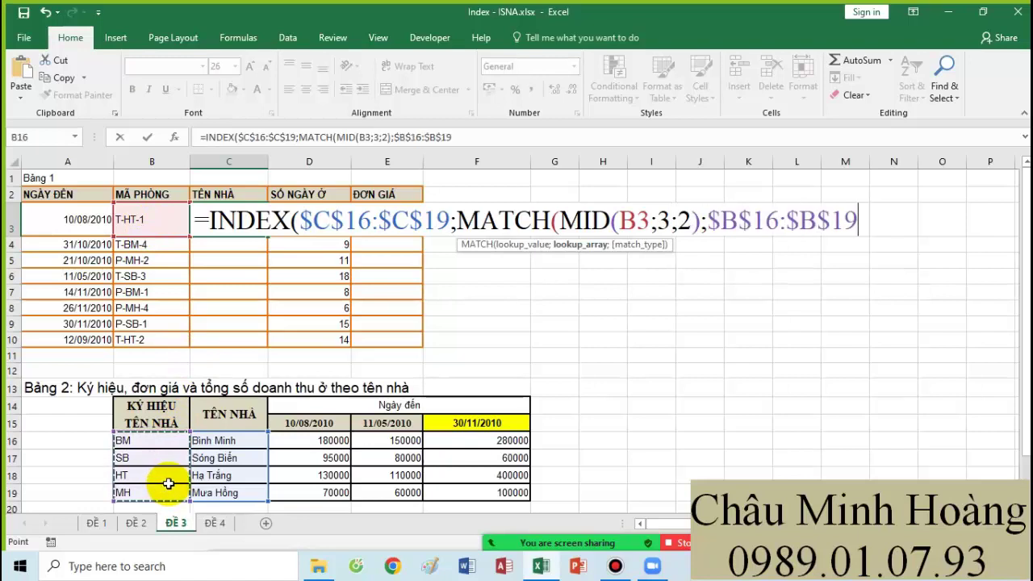
text(;0))
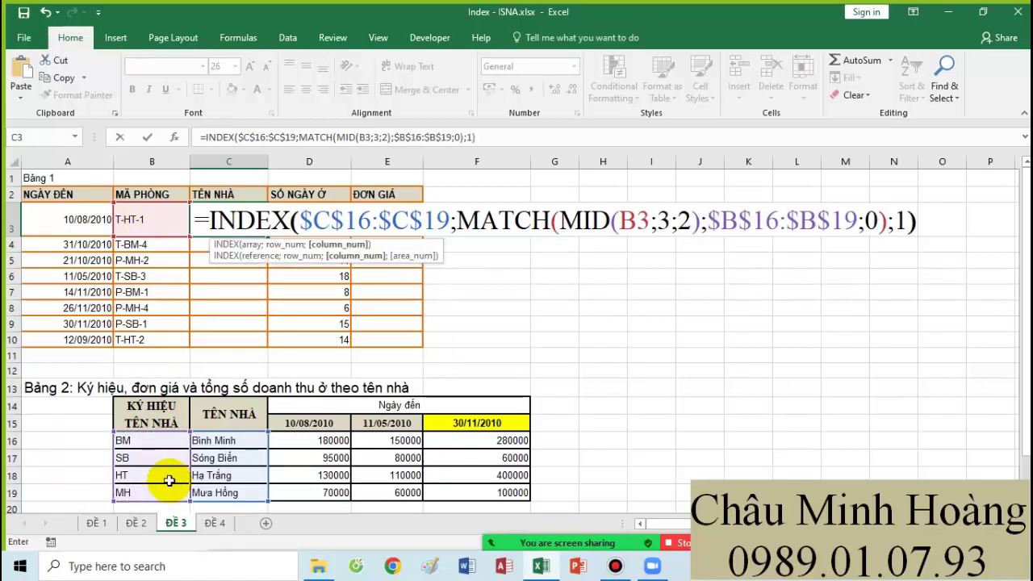
text(;1))
key(Return)
Copy the C3 formula without its equals sign into B1 as plain text
click(233, 222)
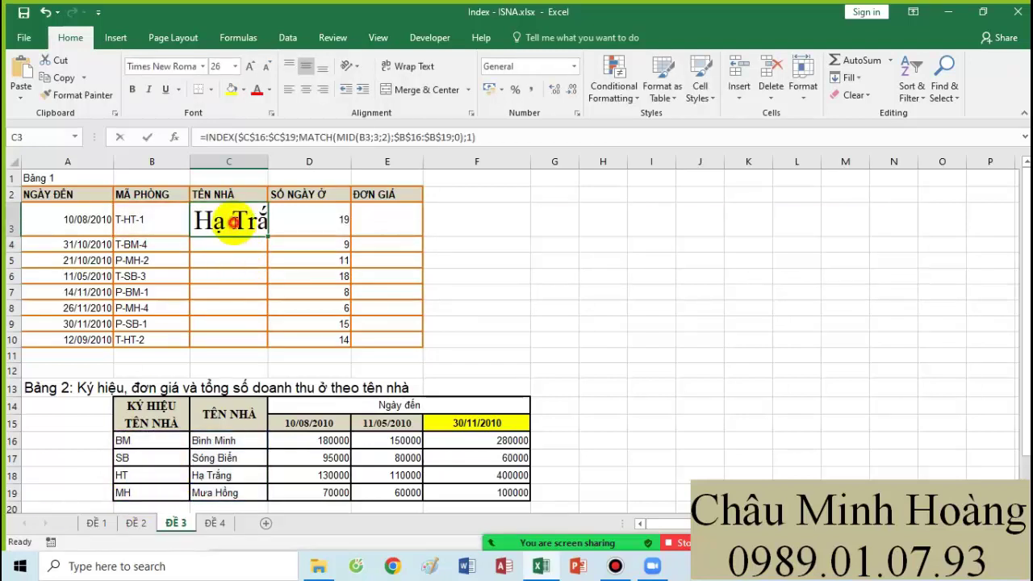
double_click(233, 222)
drag(214, 218, 884, 247)
key(ctrl+c)
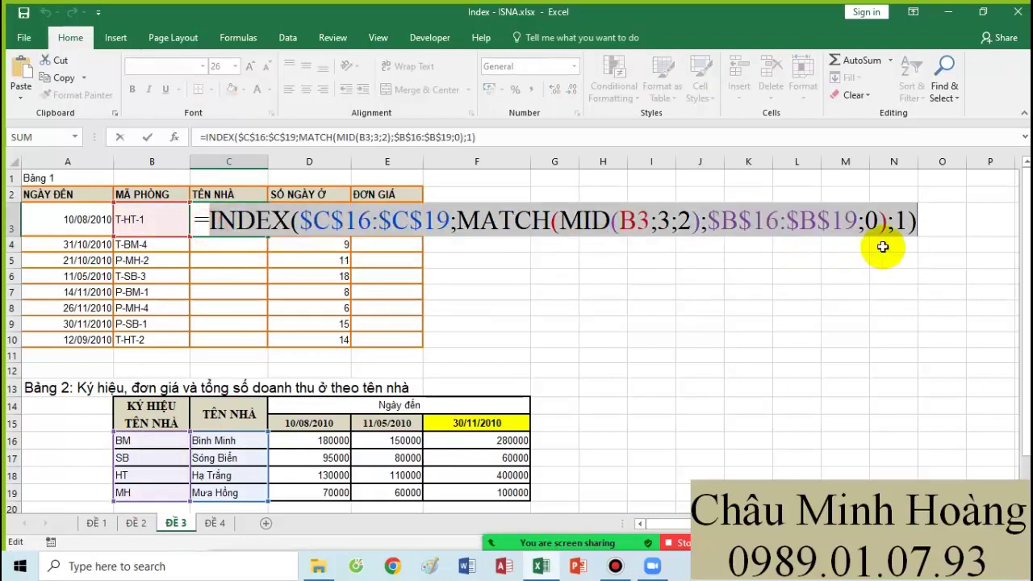
key(Escape)
click(178, 176)
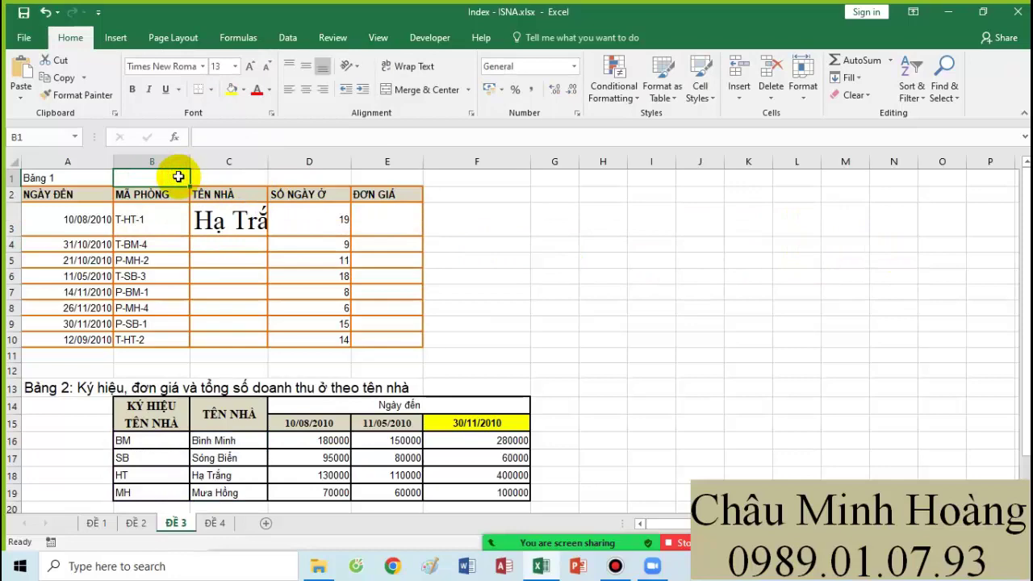
key(ctrl+v)
Enlarge the font size of the formula text in B1 to 24
click(251, 67)
click(251, 67)
click(251, 67)
click(251, 67)
click(252, 67)
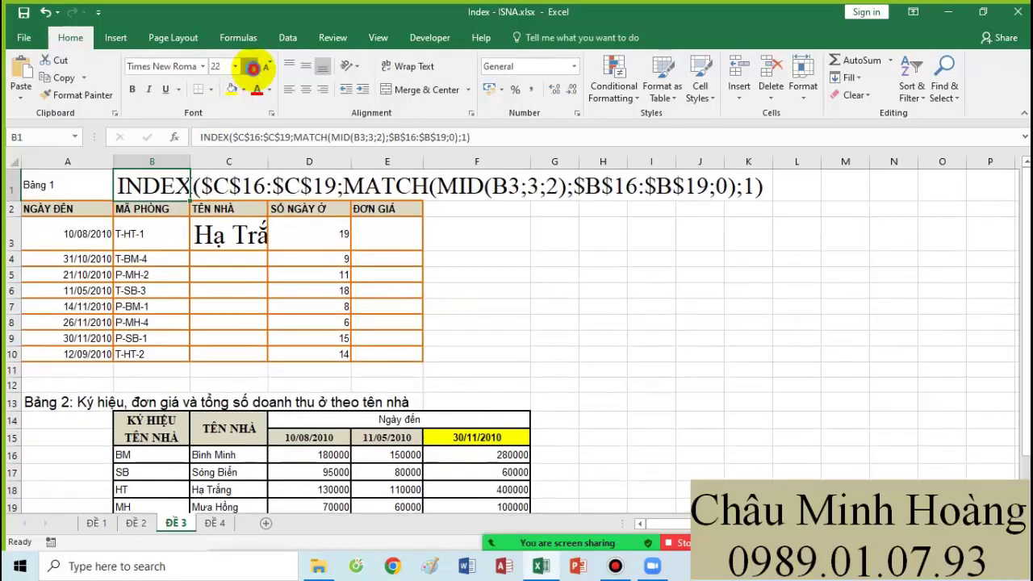
click(251, 67)
click(390, 237)
text(=inde)
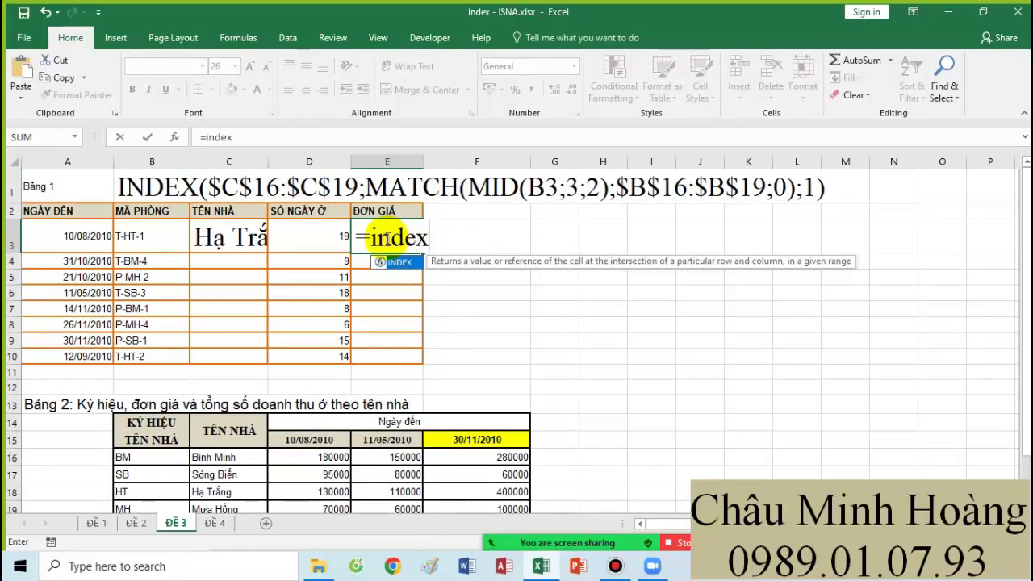
text(x)
key(Escape)
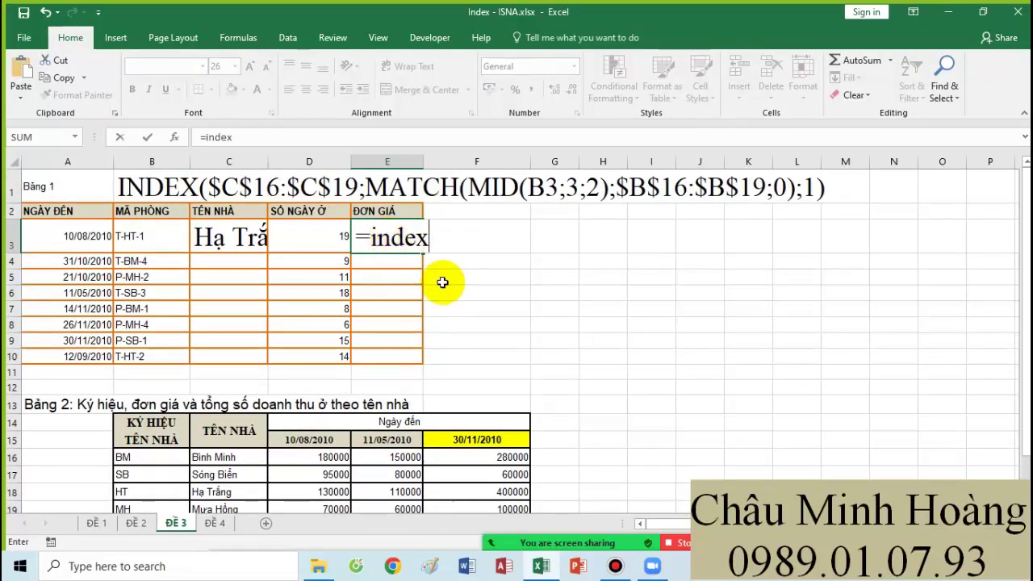
click(428, 267)
Enlarge the font size of E3 to 28 and start an INDEX formula there with the prices $D$16:$F$19 as its absolute array
click(415, 236)
click(251, 65)
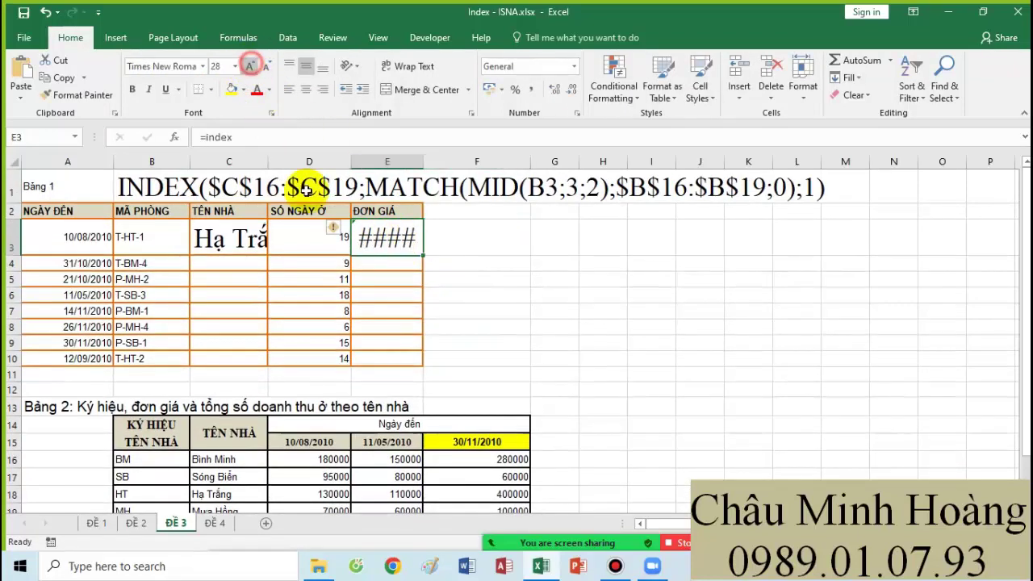
text(=index)
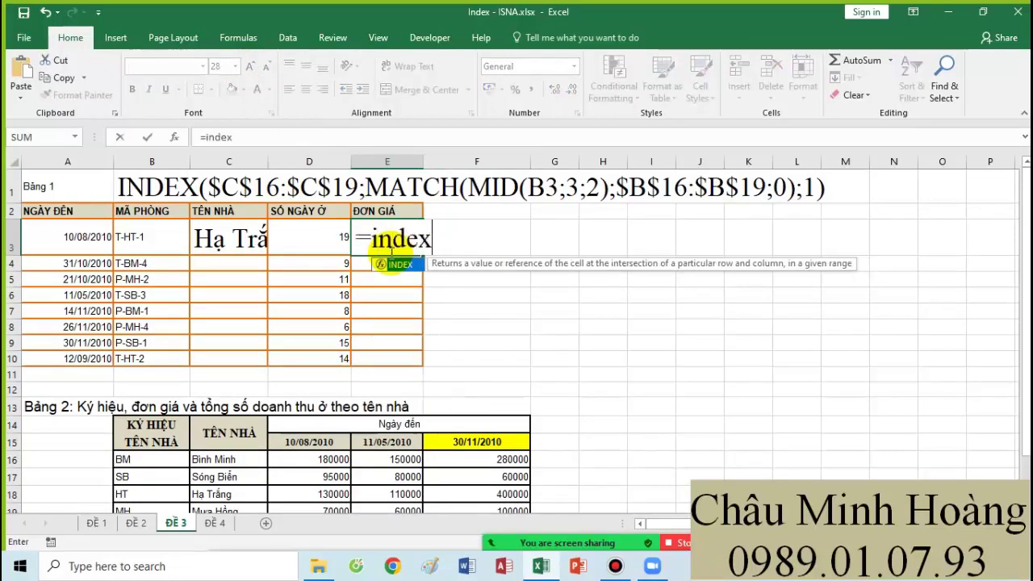
key(Tab)
scroll(350, 386, down, 1)
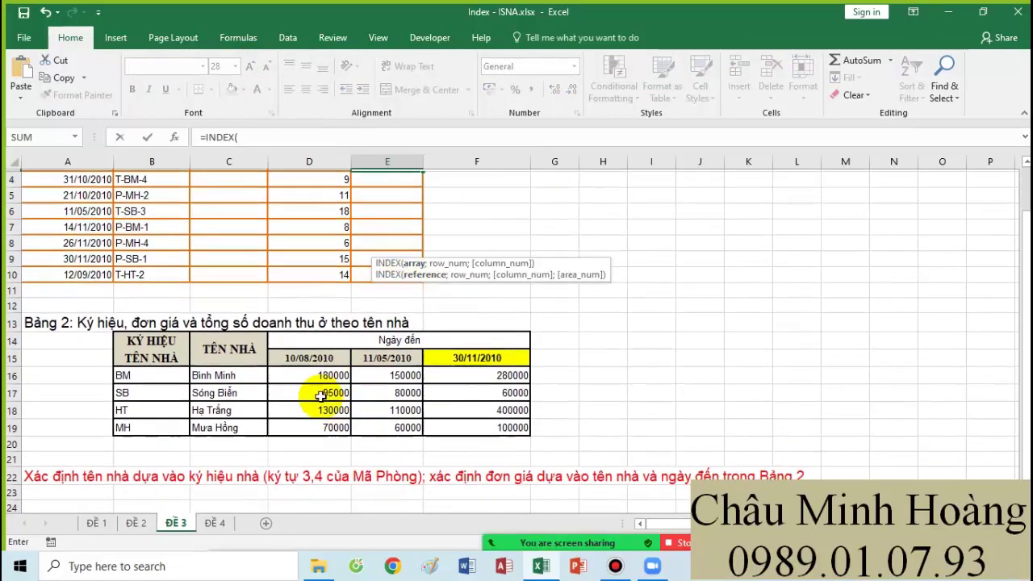
click(311, 372)
drag(379, 390, 503, 422)
key(F4)
scroll(502, 417, up, 1)
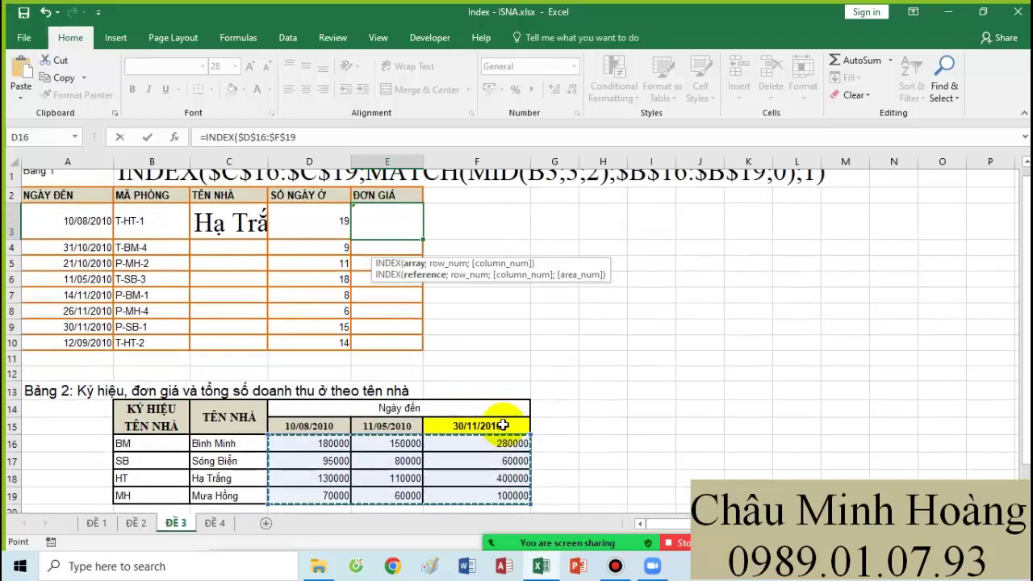
Add a MATCH as the row number of the E3 formula, with MID(B3;3;2) as its lookup value
text(;)
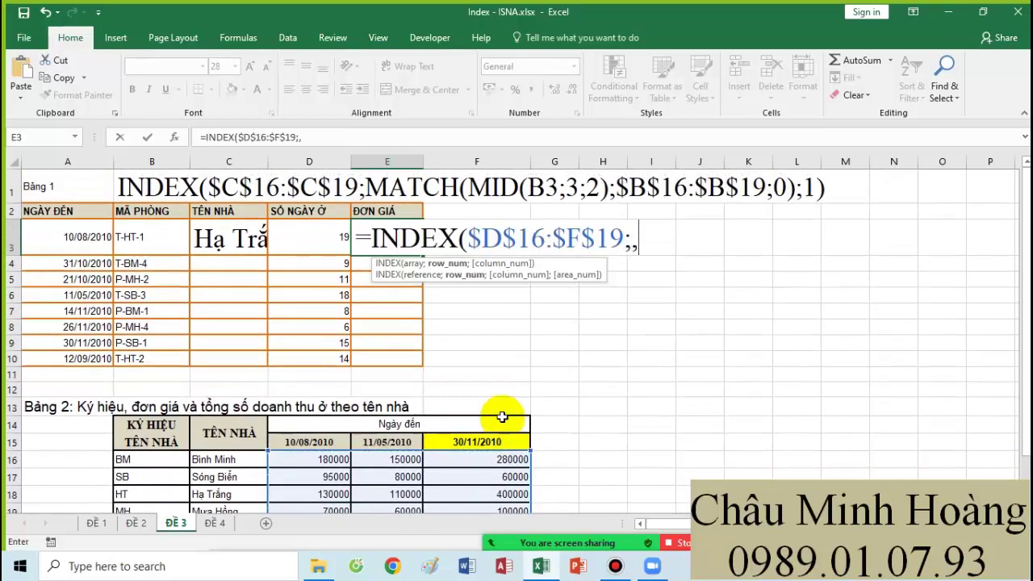
text(ma)
key(Tab)
scroll(502, 416, down, 2)
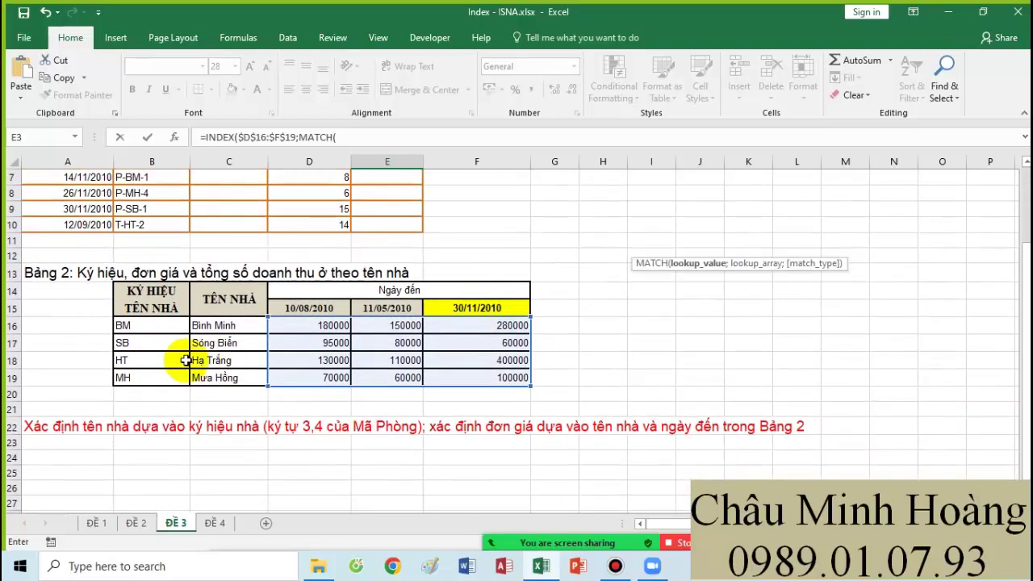
scroll(150, 342, up, 2)
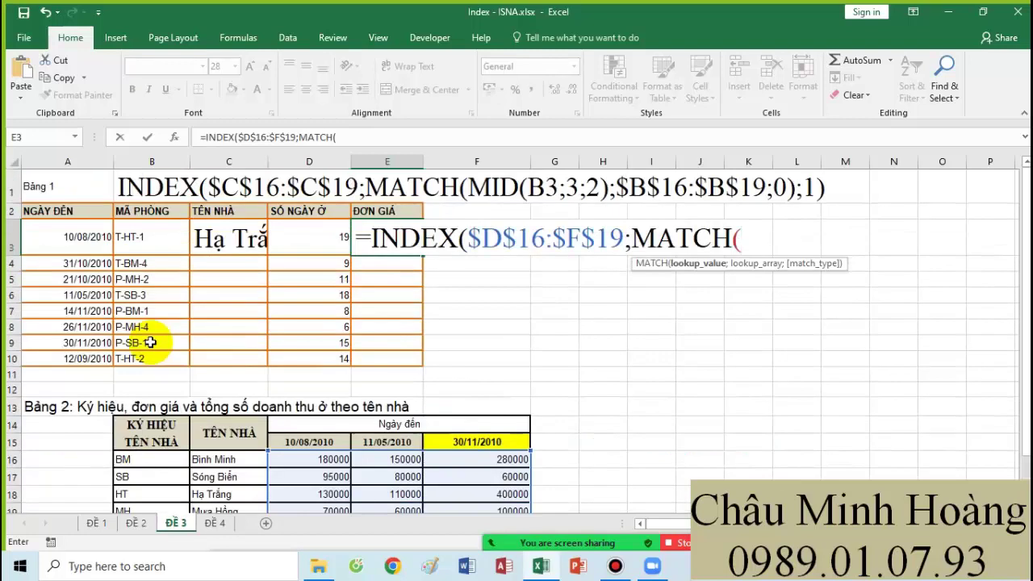
text(mi)
key(Tab)
click(162, 247)
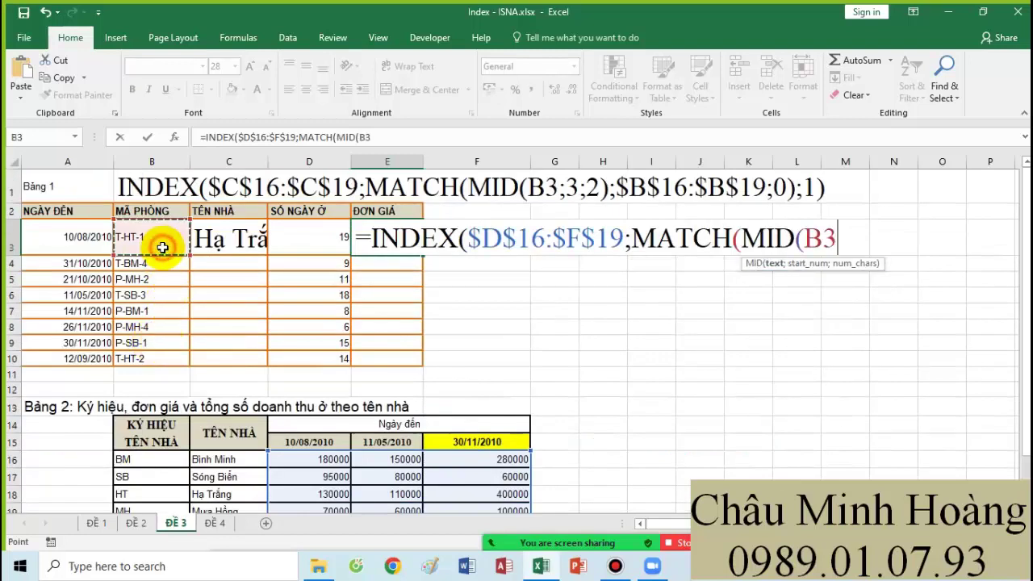
text(;3;2);)
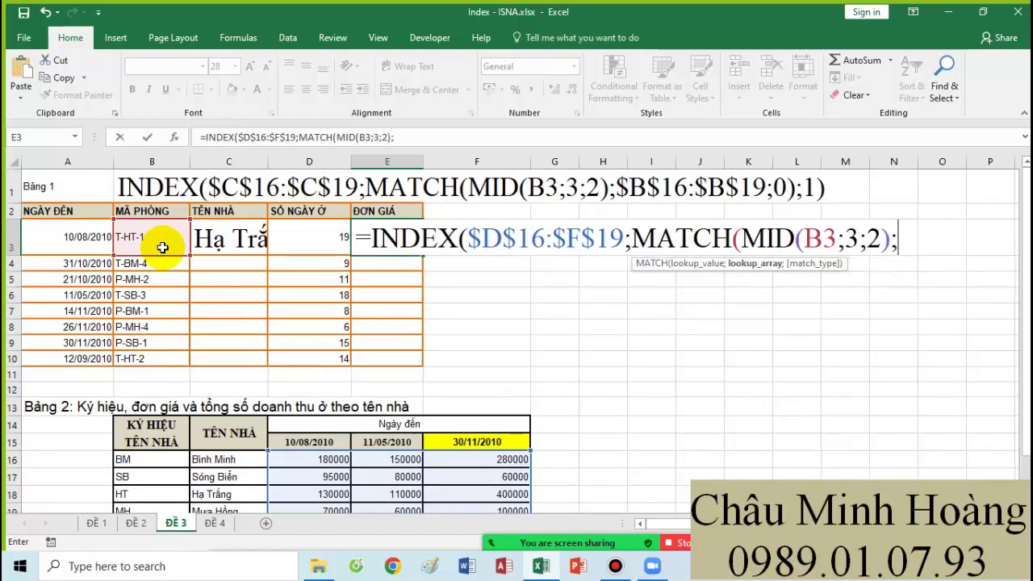
Complete the row MATCH with the house codes $B$16:$B$19 as absolute lookup array and 0 as match type
scroll(213, 286, down, 2)
drag(172, 327, 176, 371)
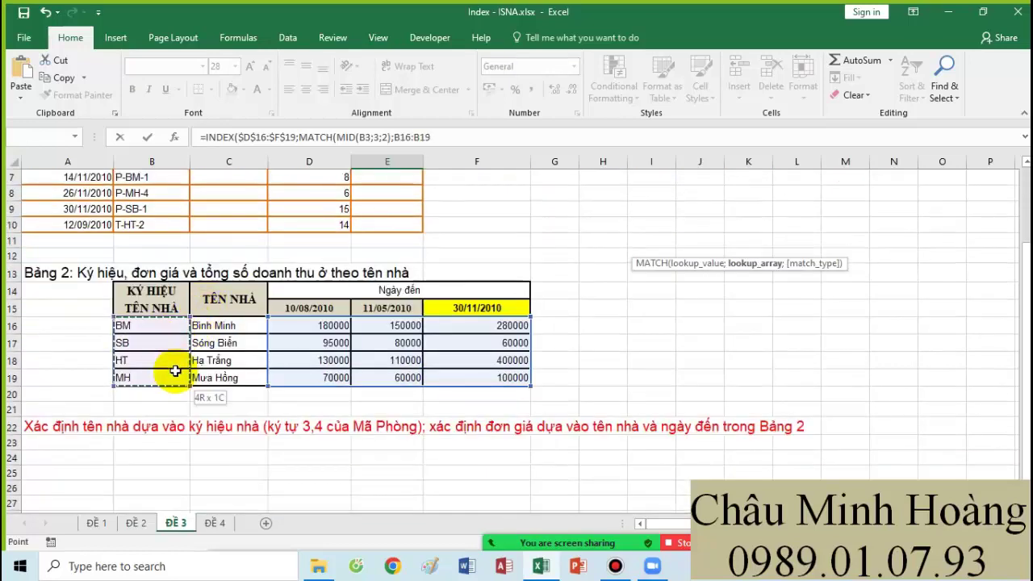
key(F4)
scroll(175, 371, up, 2)
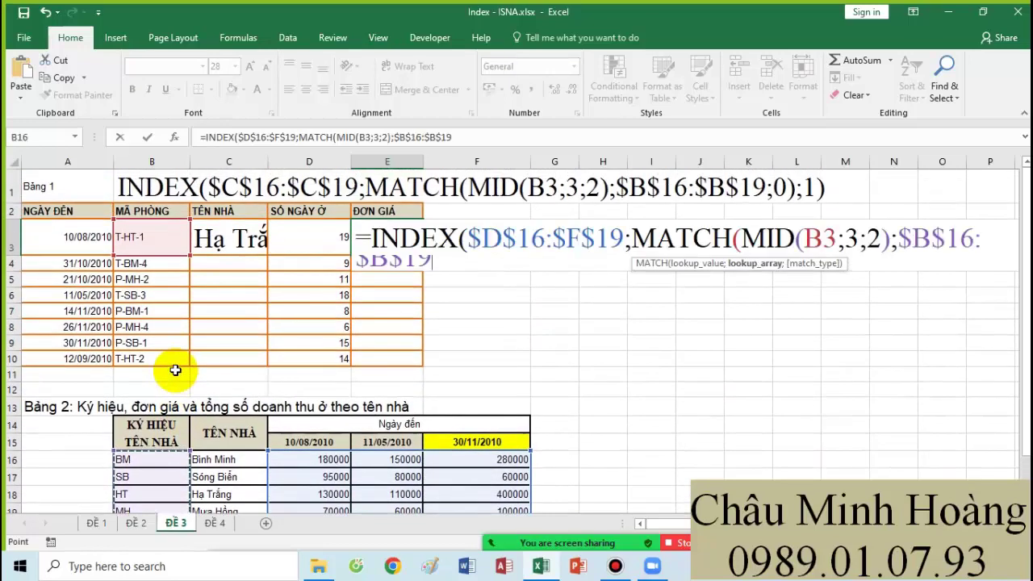
text(;0);ma)
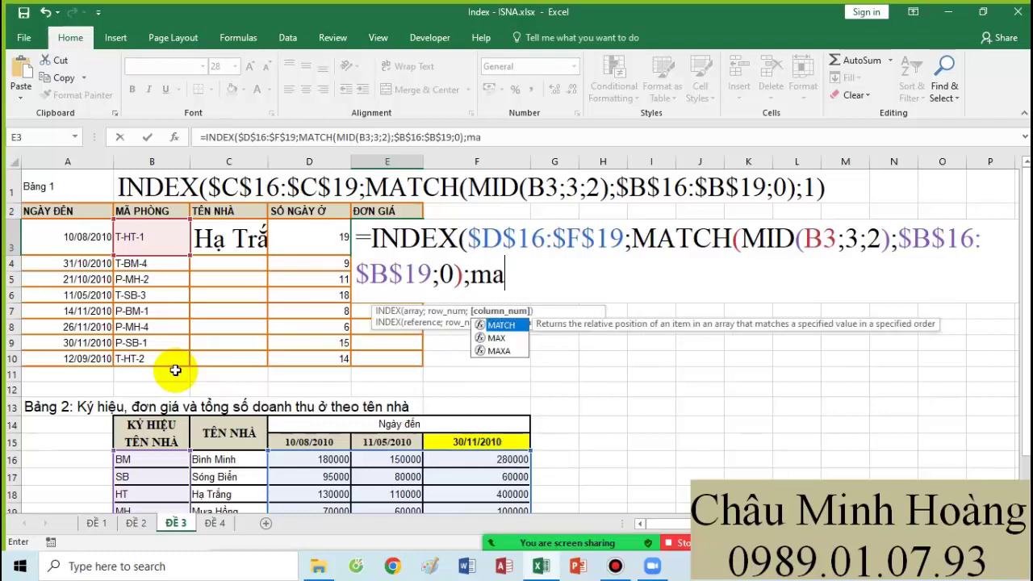
Add MATCH(A3;$D$15:$F$15;-1) as the column number and enter the E3 formula
key(Tab)
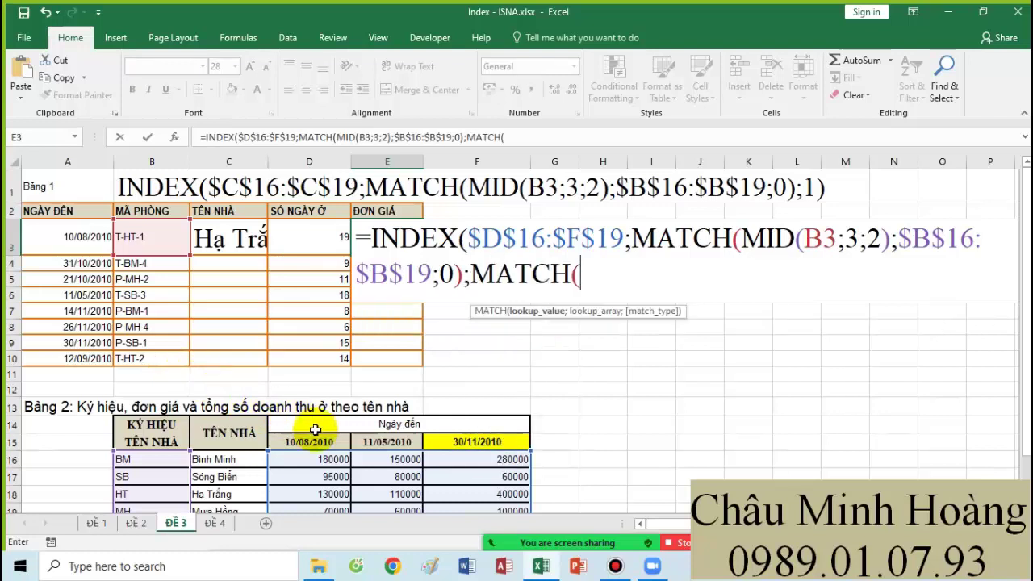
click(81, 230)
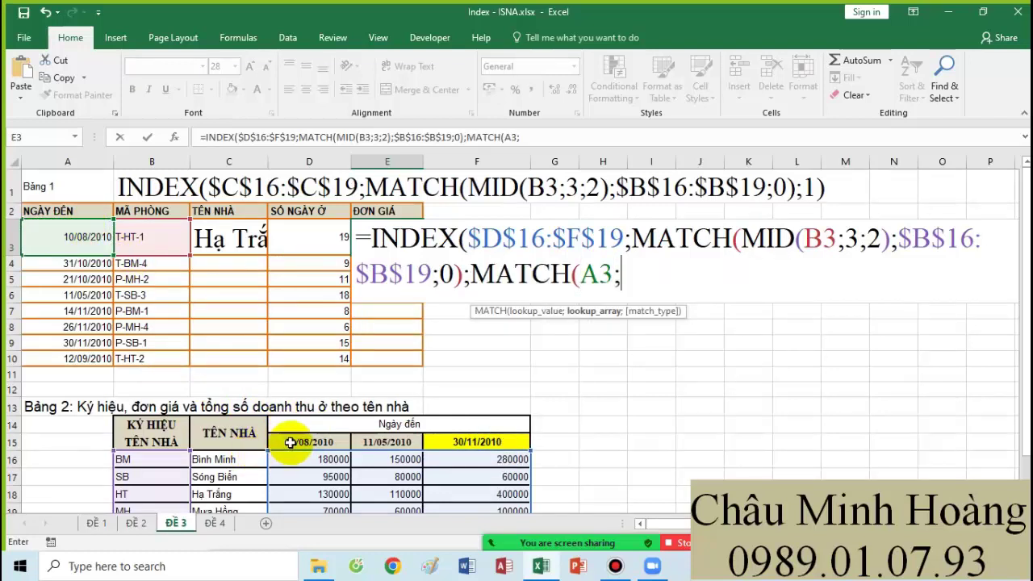
drag(286, 440, 460, 441)
key(F4)
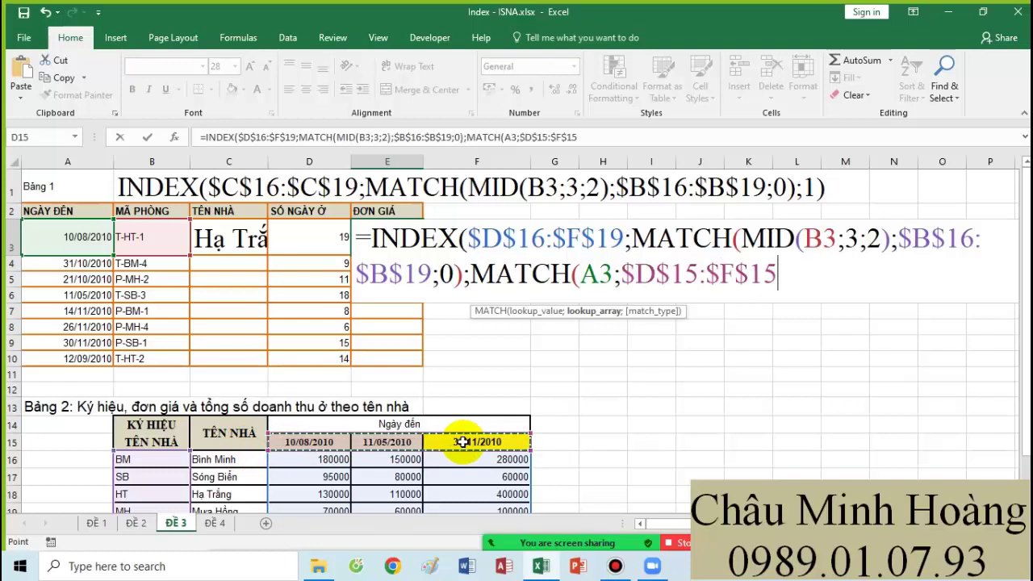
text(;-1)
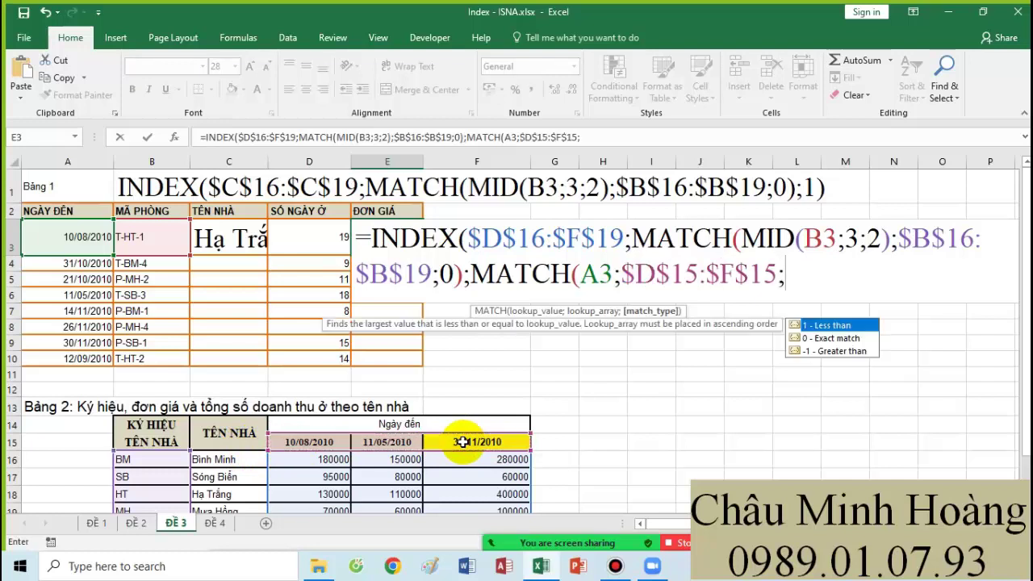
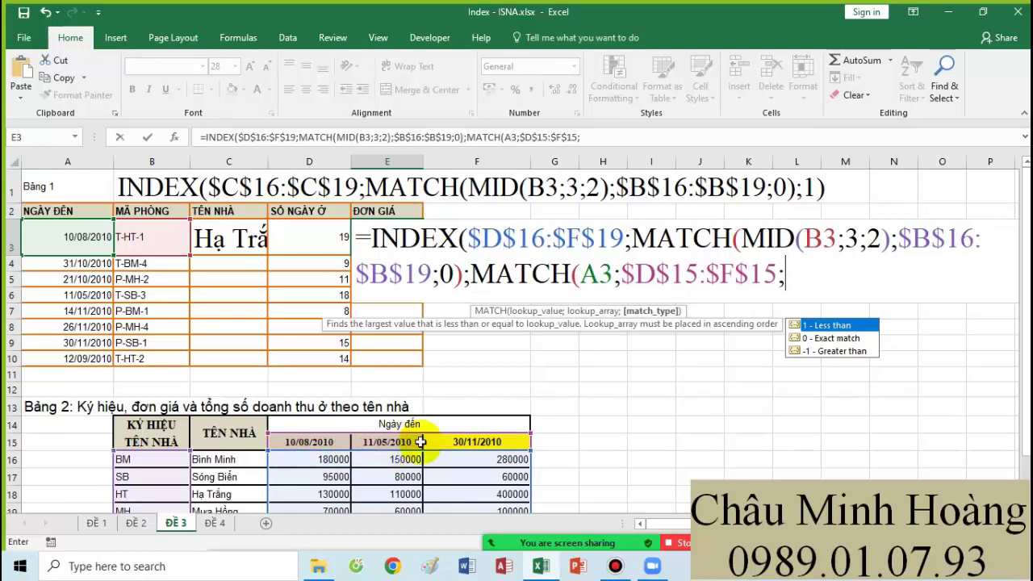
text(1)
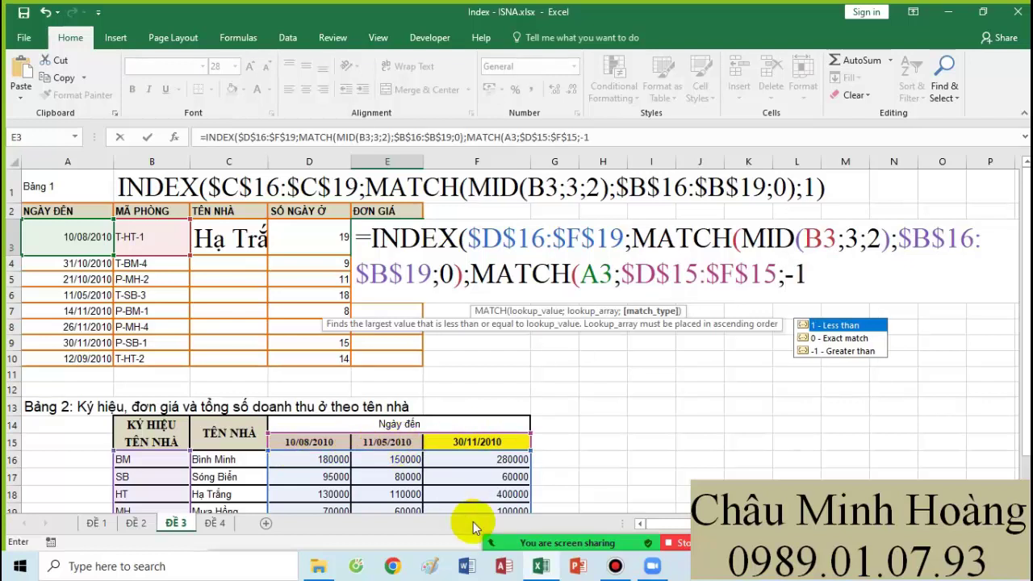
text())
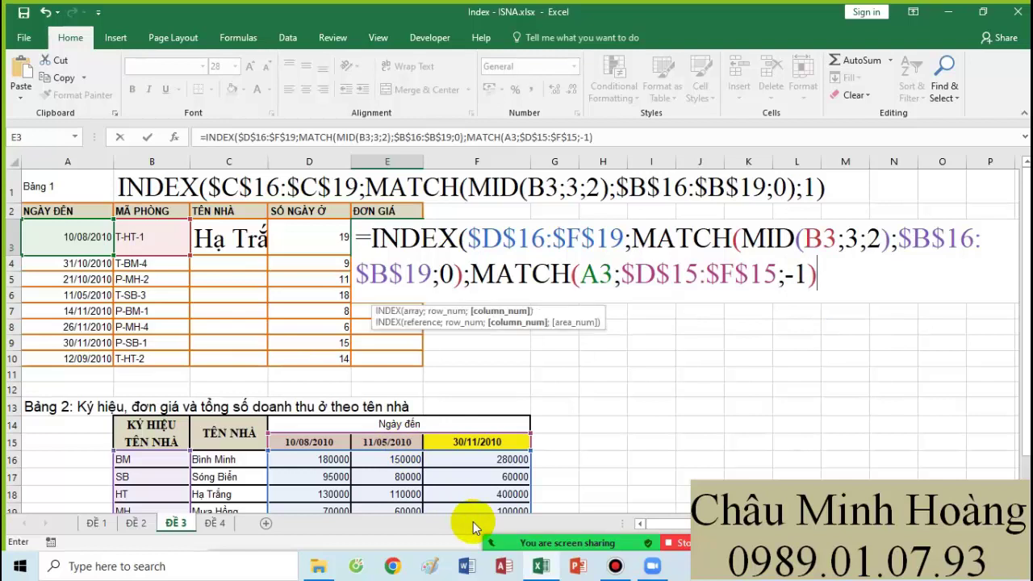
text())
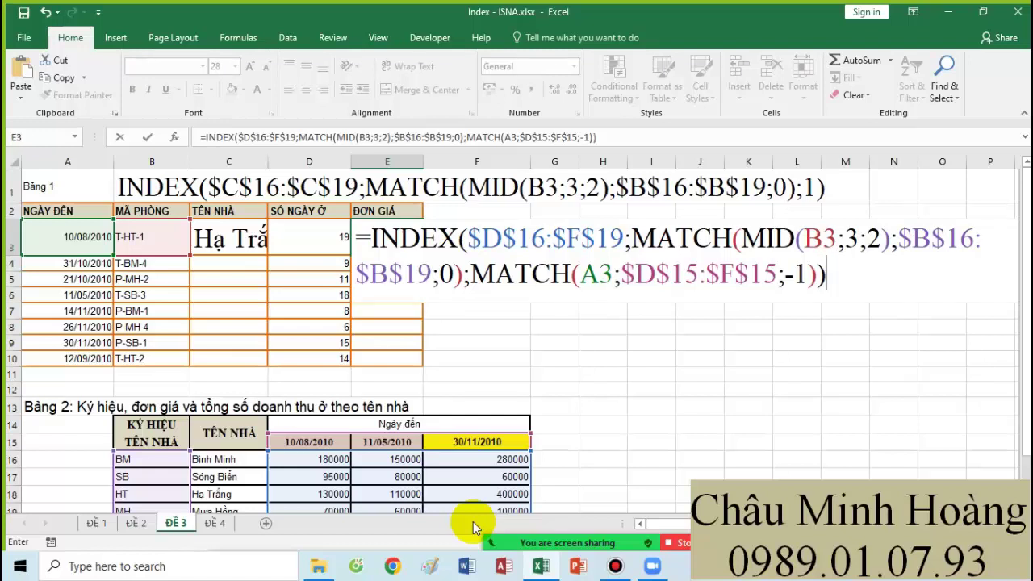
key(Return)
scroll(254, 429, down, 1)
scroll(404, 226, up, 1)
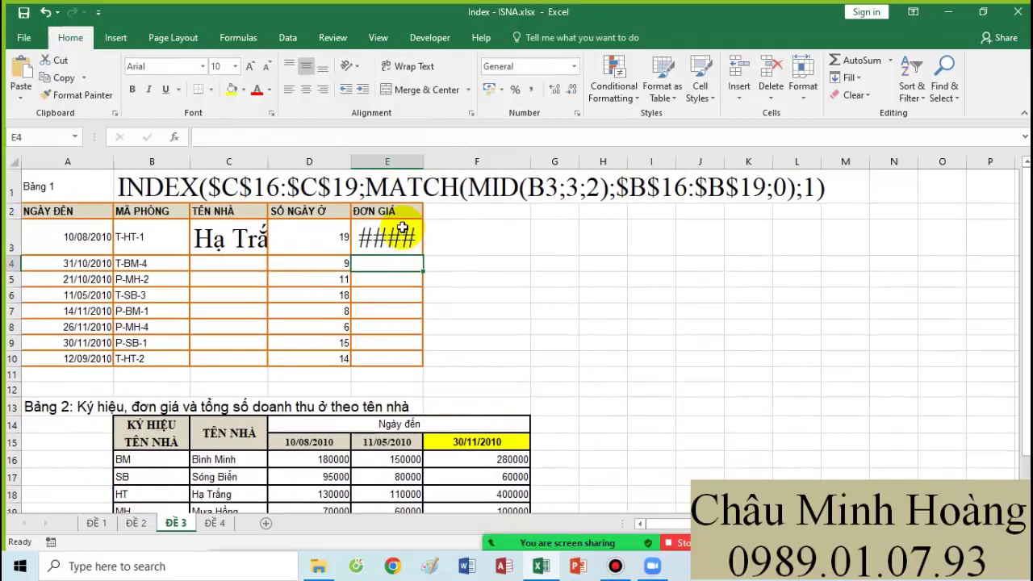
Insert IF(ISNA( in front of the column-number MATCH in the E3 formula
double_click(399, 236)
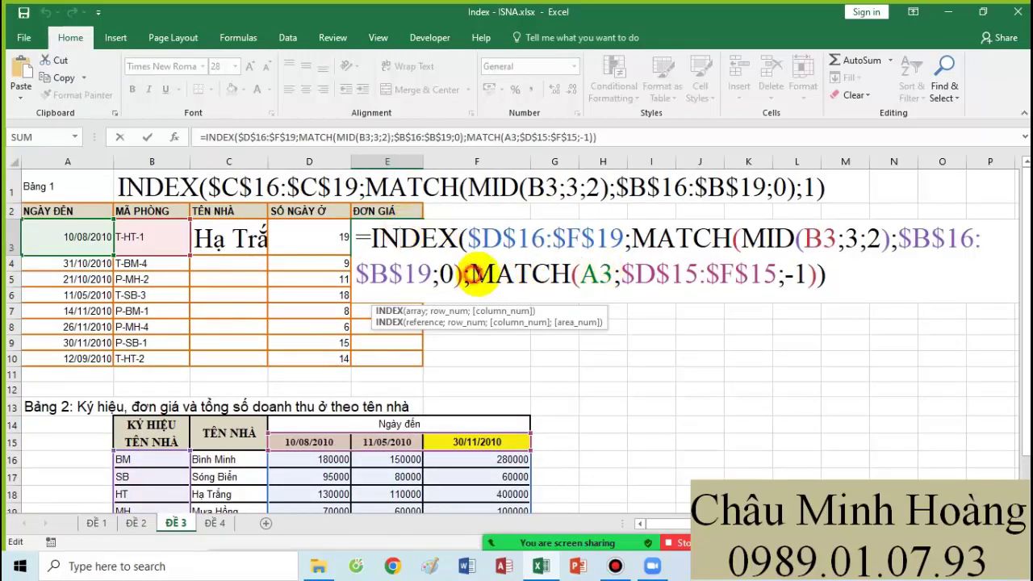
click(472, 275)
text(id)
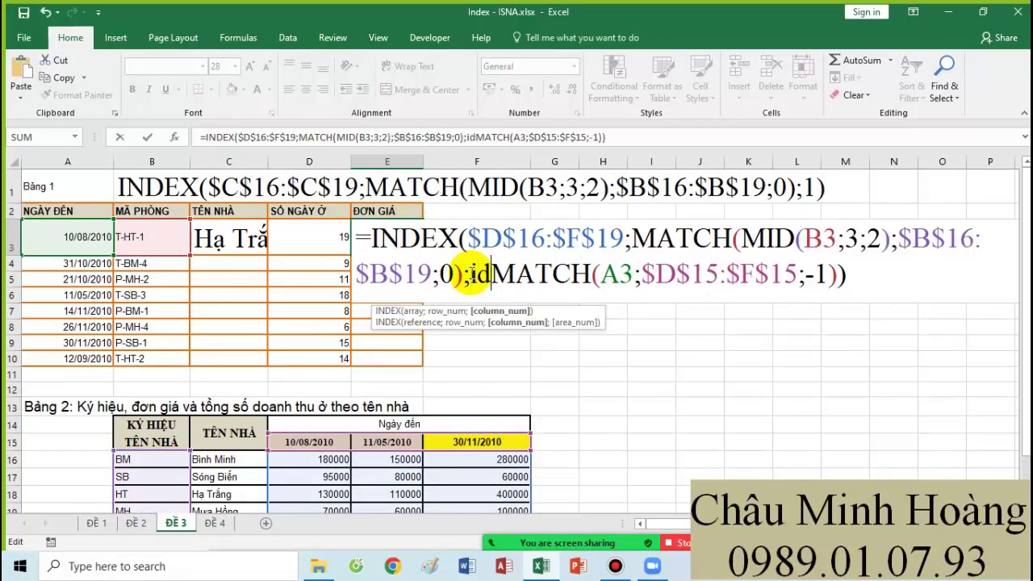
key(BackSpace)
key(BackSpace)
text(if()
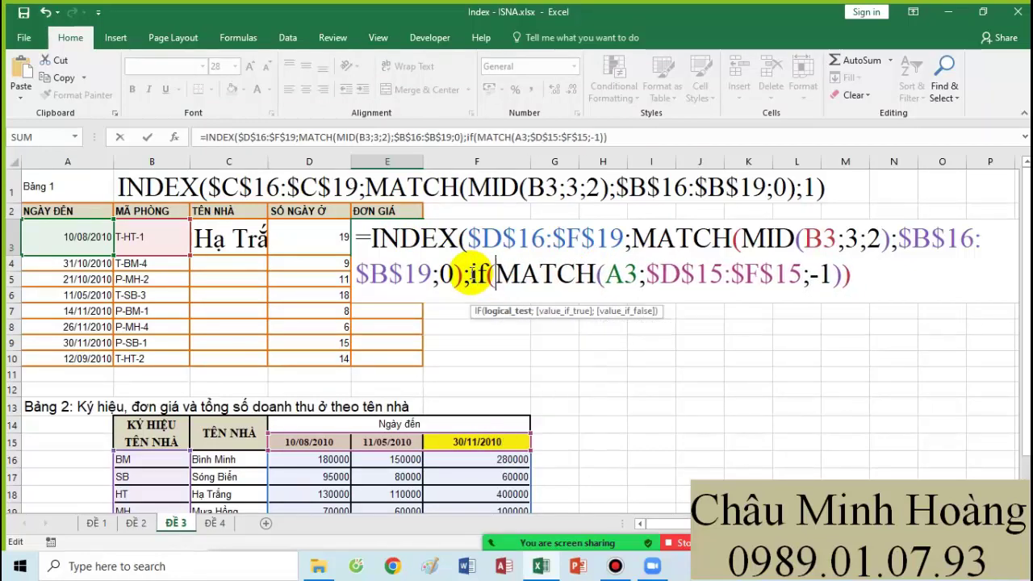
text(isna()
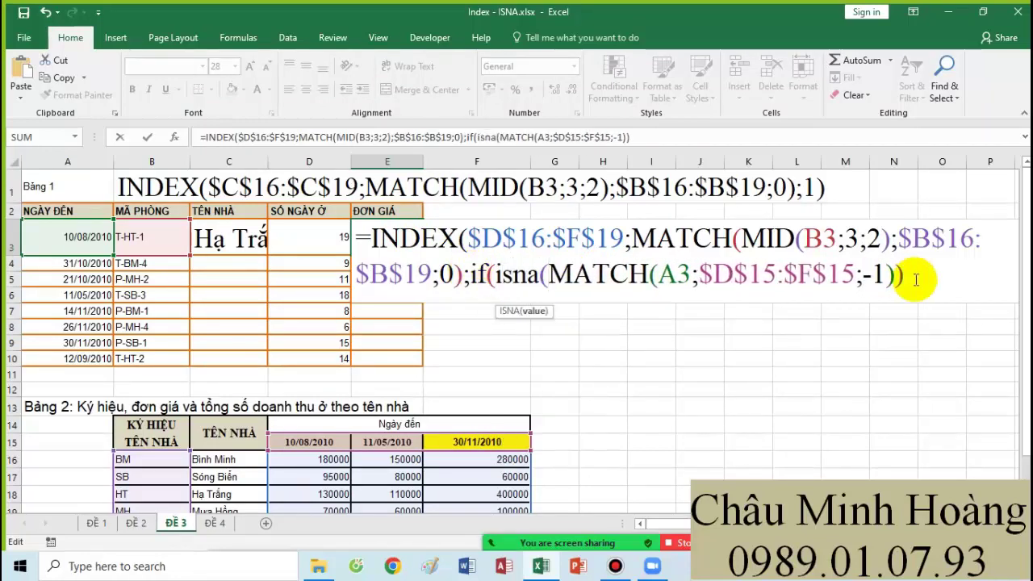
Complete the IF in E3 with 3 as the value if true and a copy of MATCH(A3;$D$15:$F$15;-1) as the value if false
drag(922, 277, 542, 274)
key(ctrl+c)
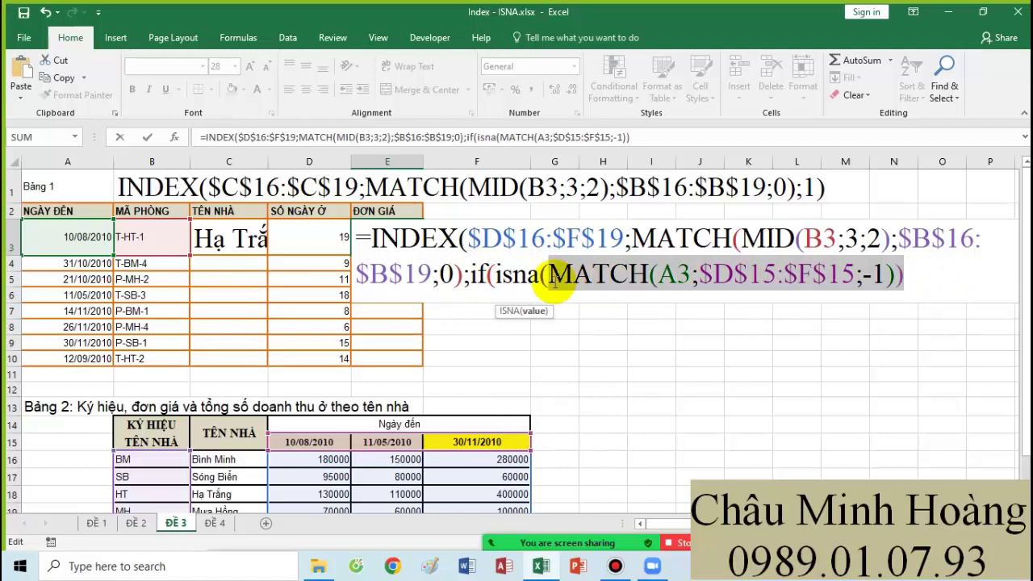
click(922, 278)
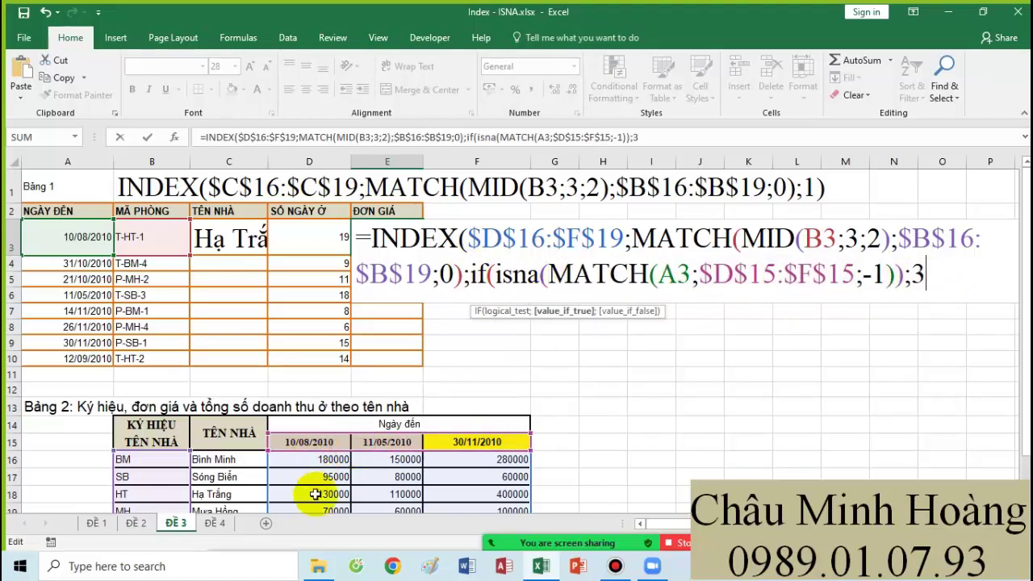
text(;)
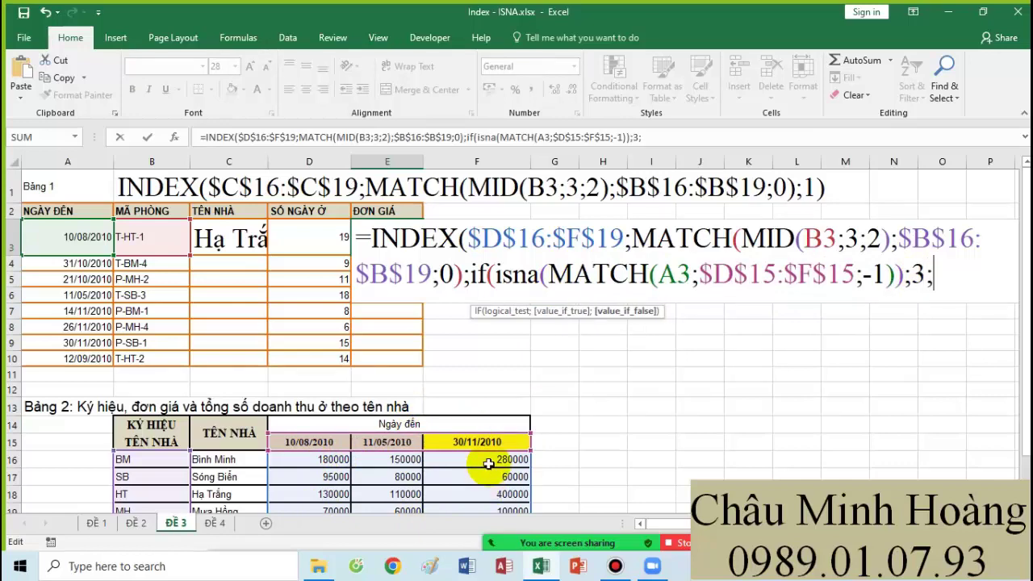
key(ctrl+v)
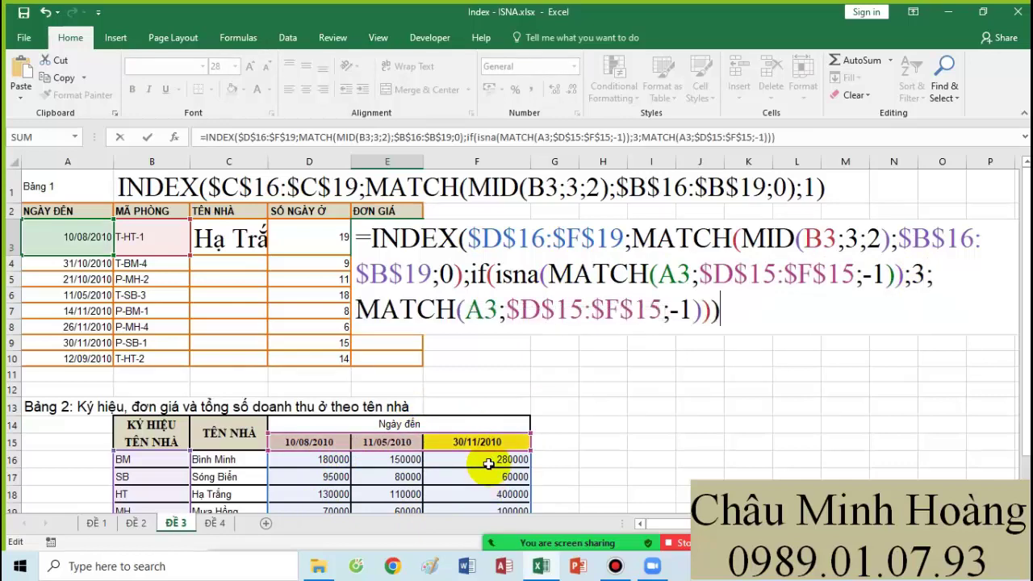
key(Return)
Widen column E to fit the unit price, and select the E3 formula text without its equals sign
drag(423, 162, 482, 161)
click(444, 238)
double_click(442, 238)
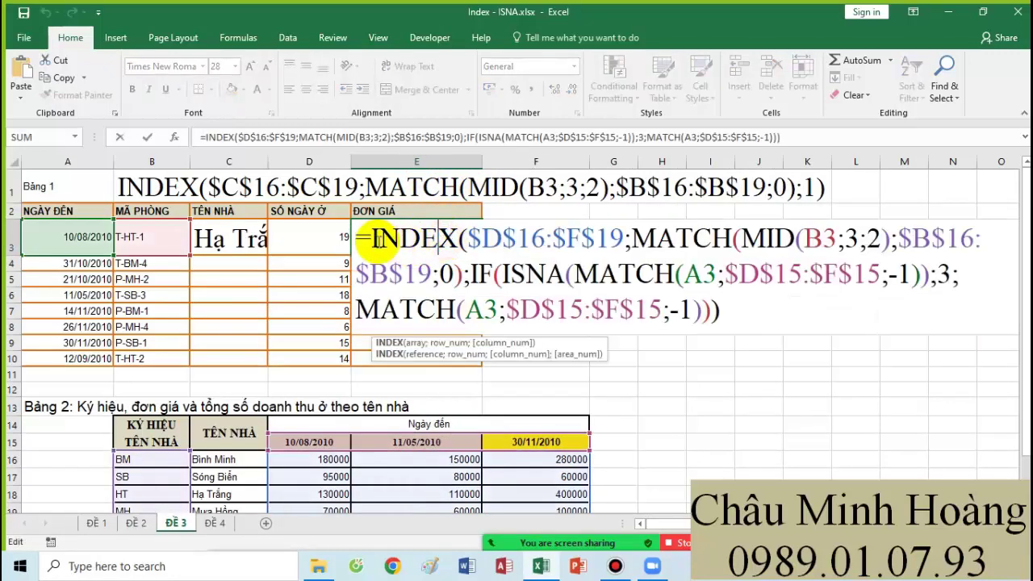
drag(370, 238, 746, 353)
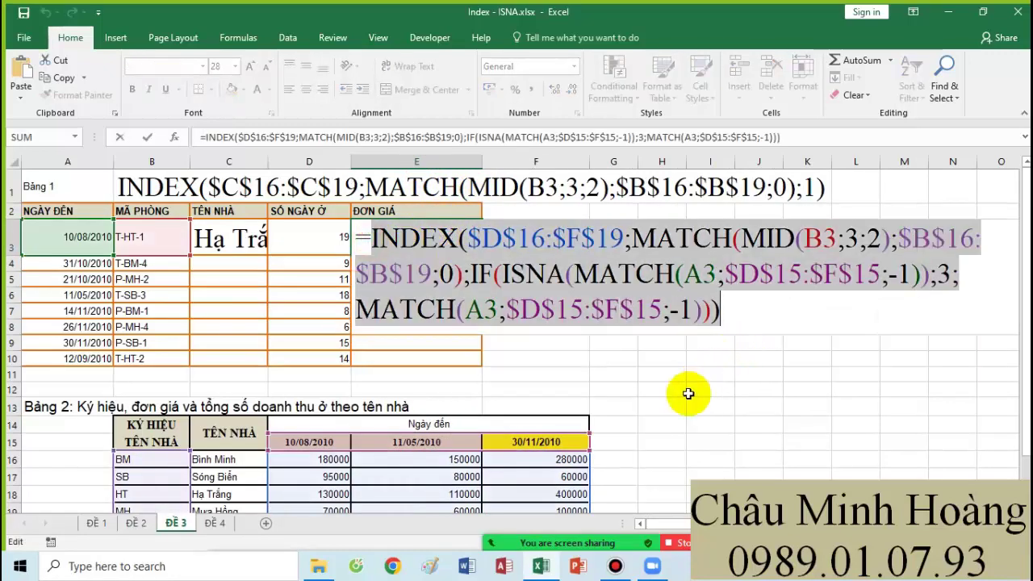
click(615, 566)
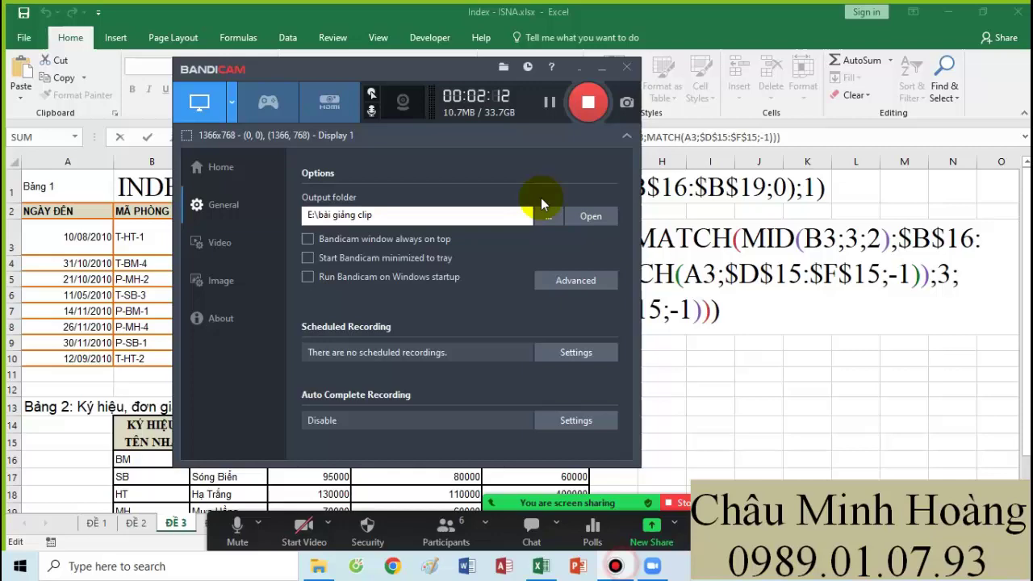
click(549, 102)
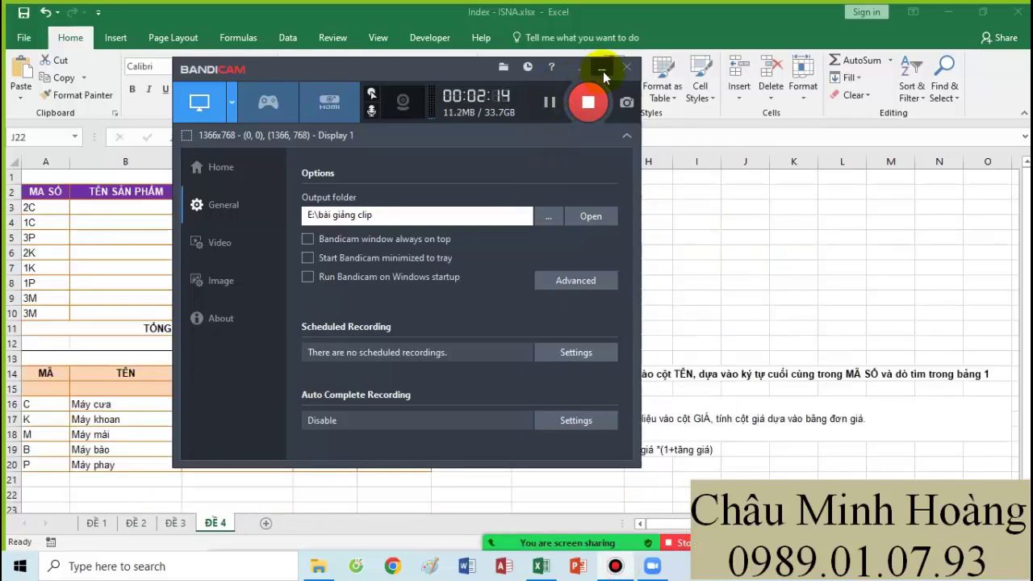
Format cells B3, E3 and G3 on ĐỀ 4 in 28 pt Times New Roman
click(603, 71)
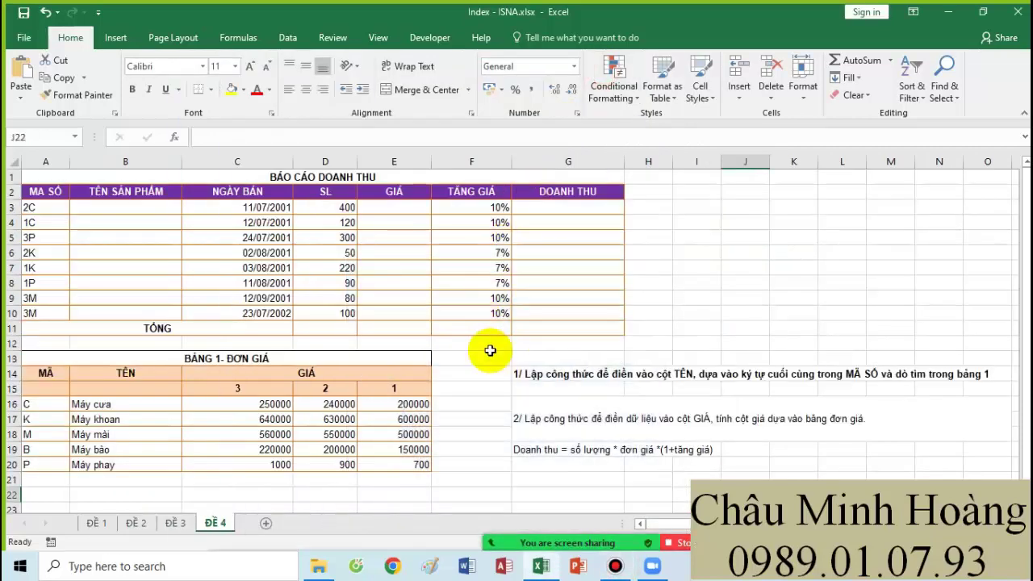
click(491, 351)
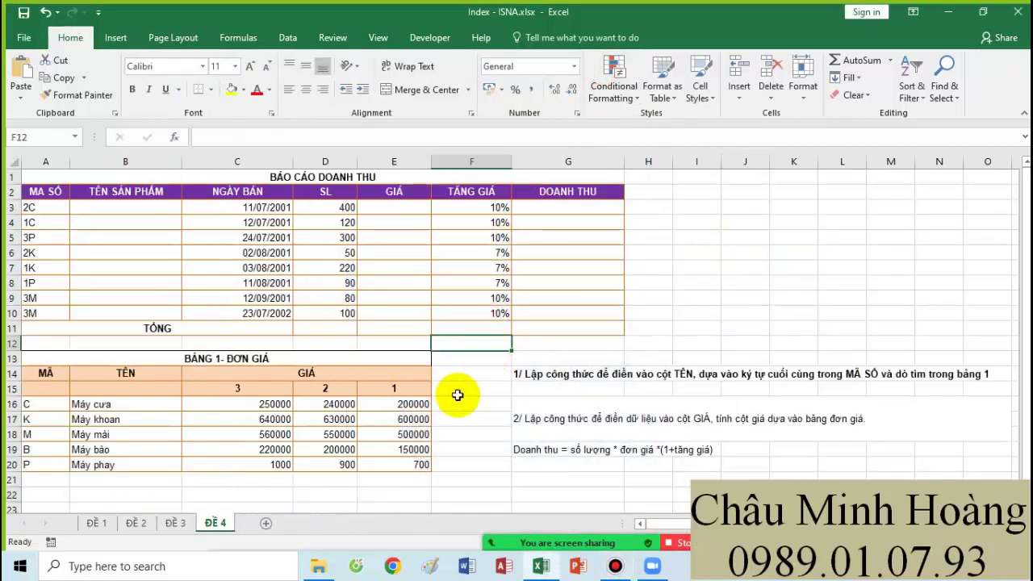
click(170, 207)
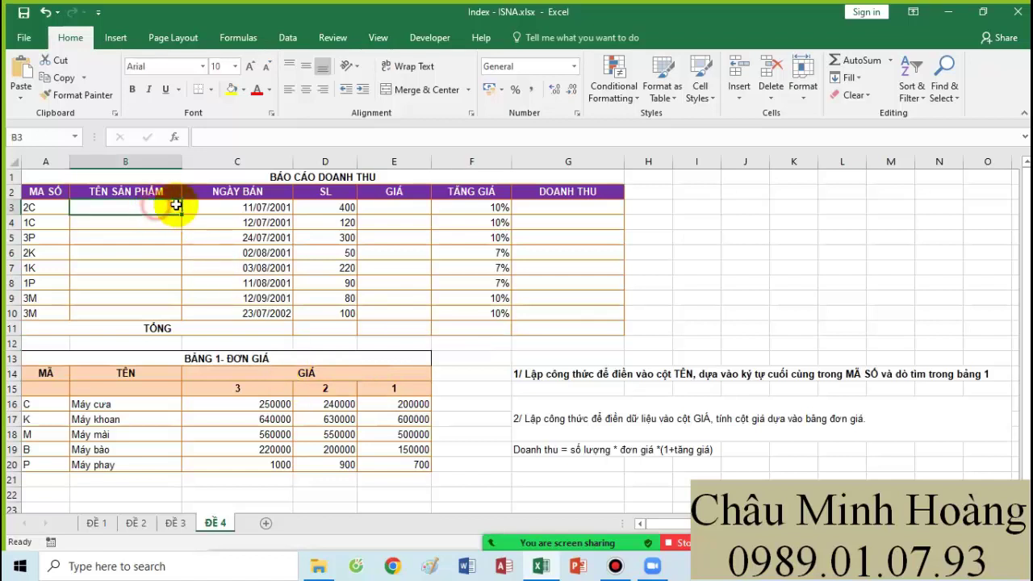
ctrl+click(381, 209)
ctrl+click(573, 209)
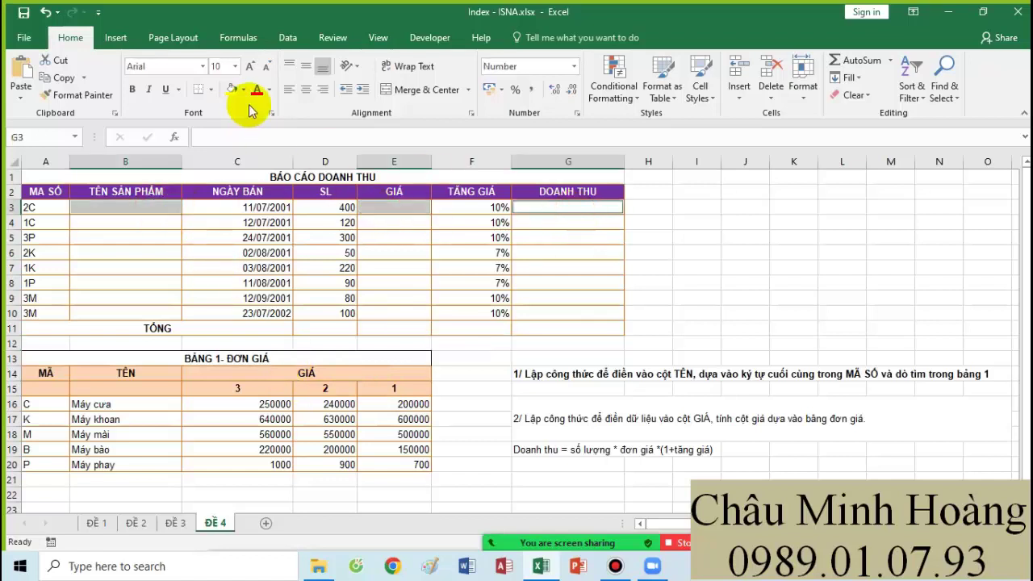
click(235, 67)
click(219, 247)
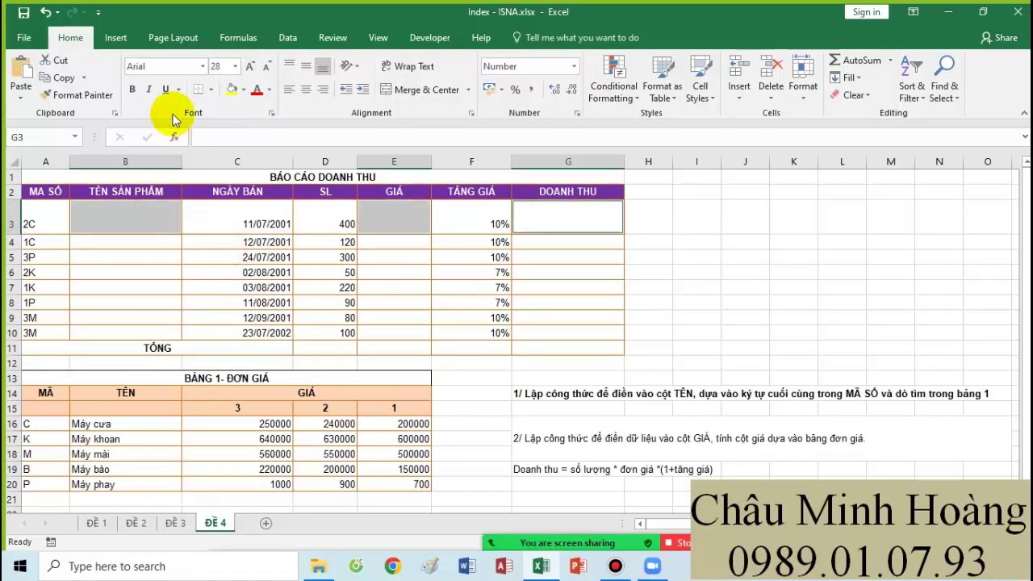
text(Times New Roman)
key(Return)
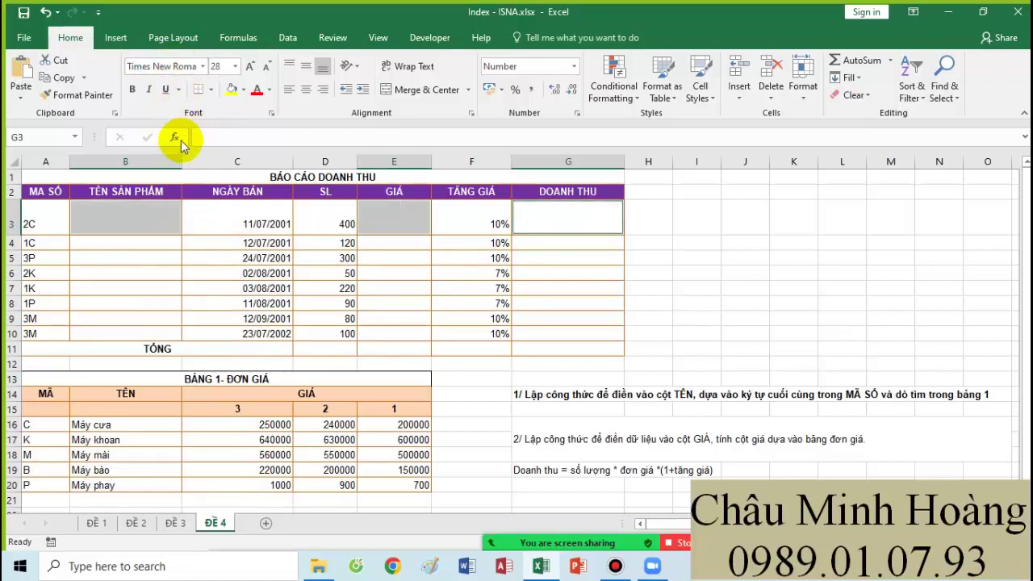
Start an INDEX formula in B3 with the absolute name range $B$16:$B$20 as its array
click(131, 218)
text(=)
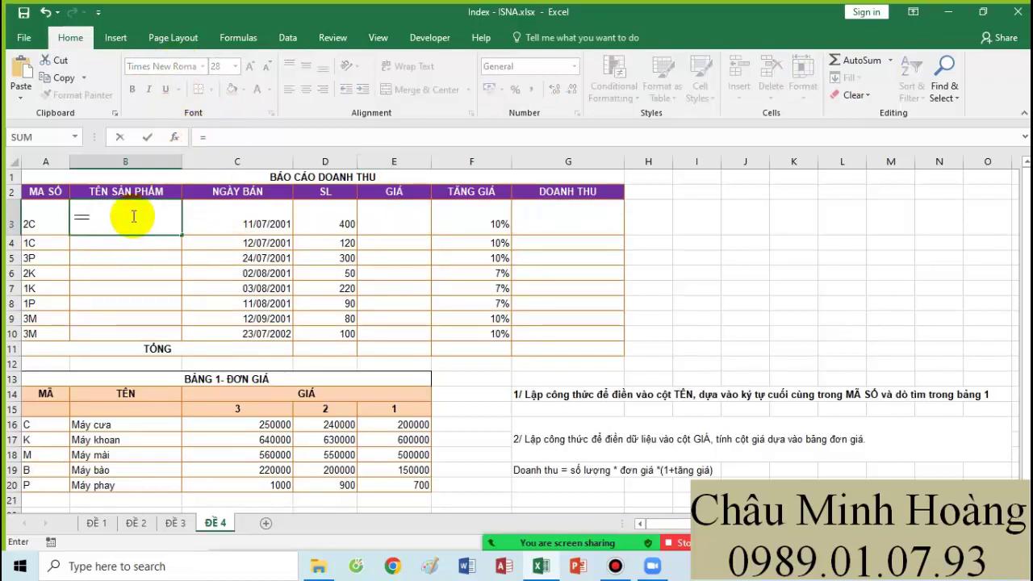
text(inde)
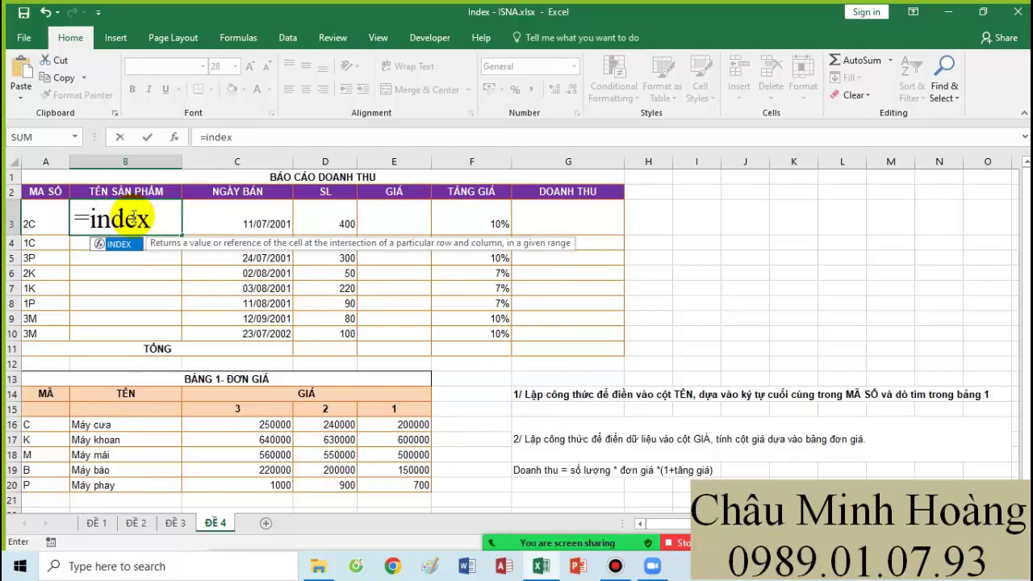
text(x)
key(Tab)
drag(89, 424, 105, 482)
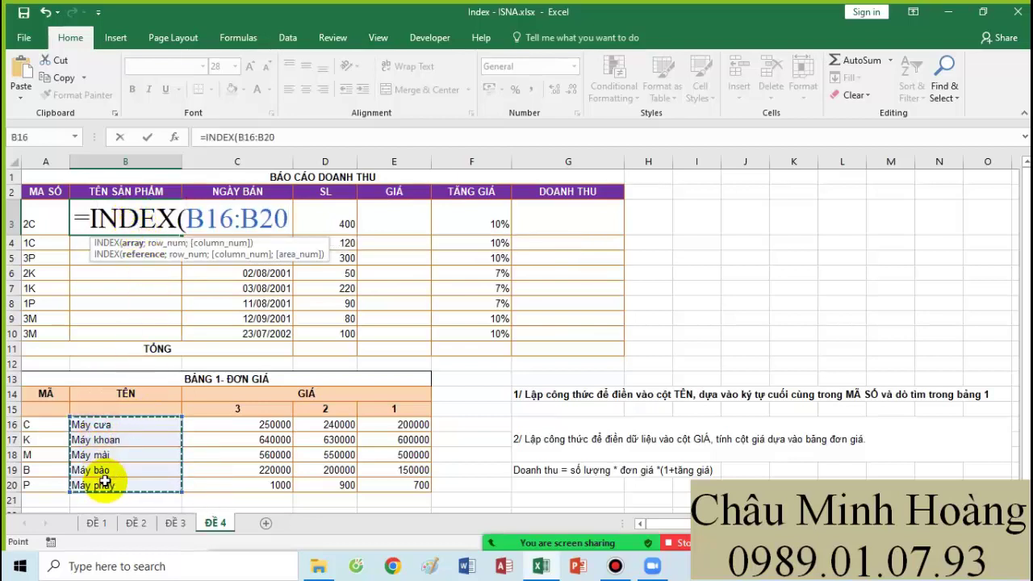
key(F4)
Complete the B3 formula with MATCH(RIGHT(A3;1);$A$16:$A$20;0) as the row number and 1 as the column number
text(;ma)
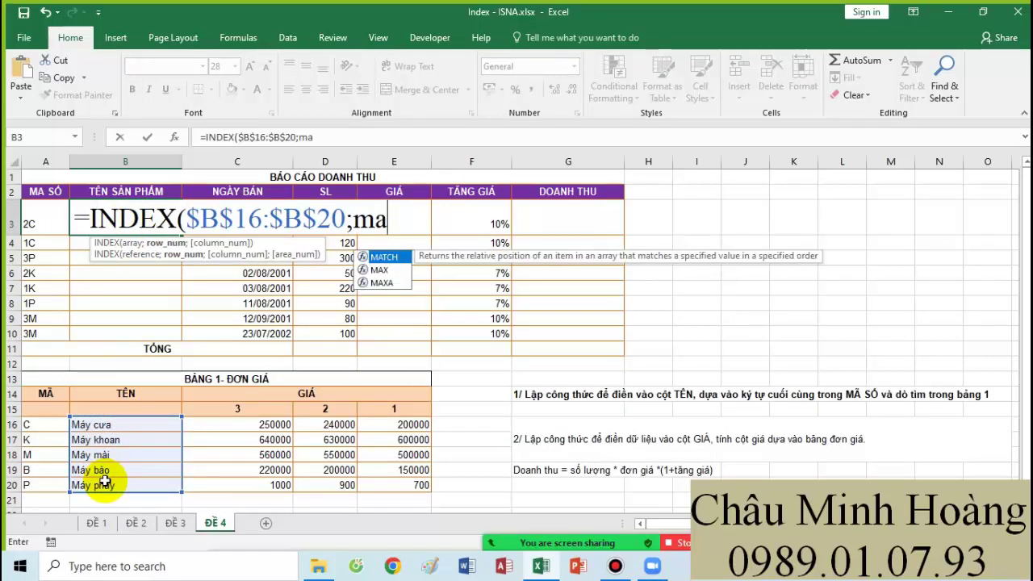
key(Tab)
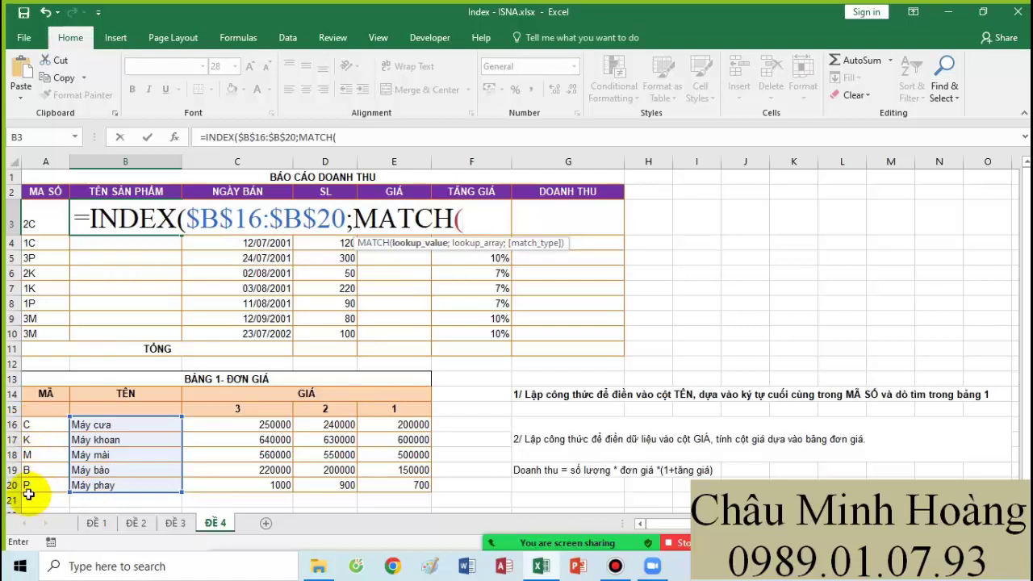
text(ri)
key(Tab)
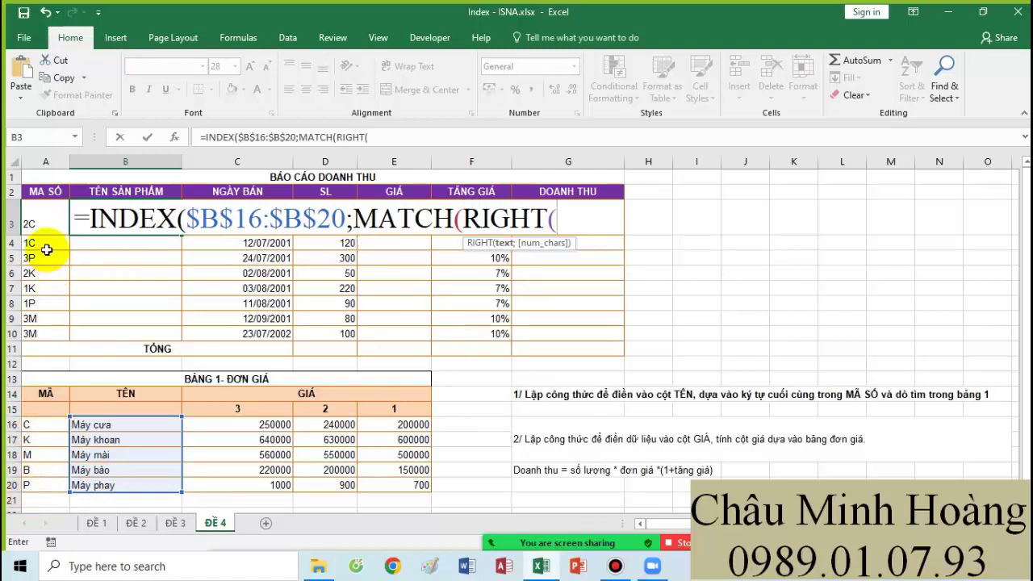
click(44, 224)
text(;1);)
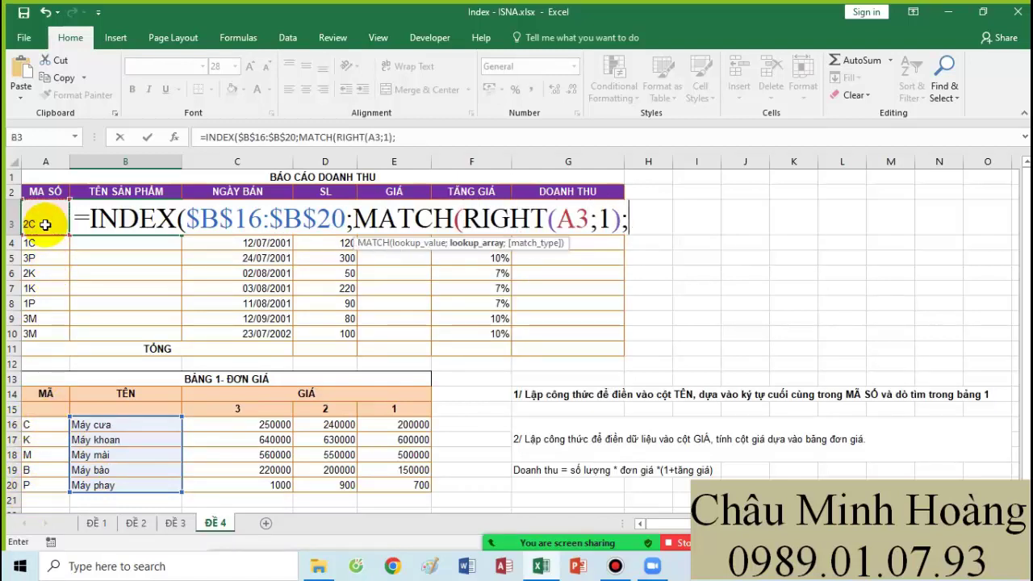
drag(37, 425, 50, 488)
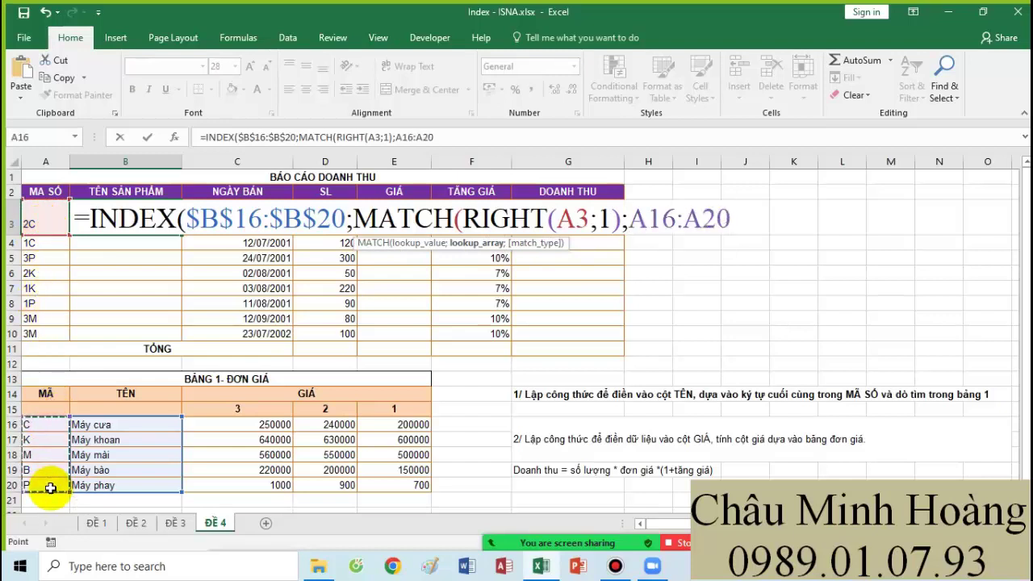
key(F4)
text(;0)
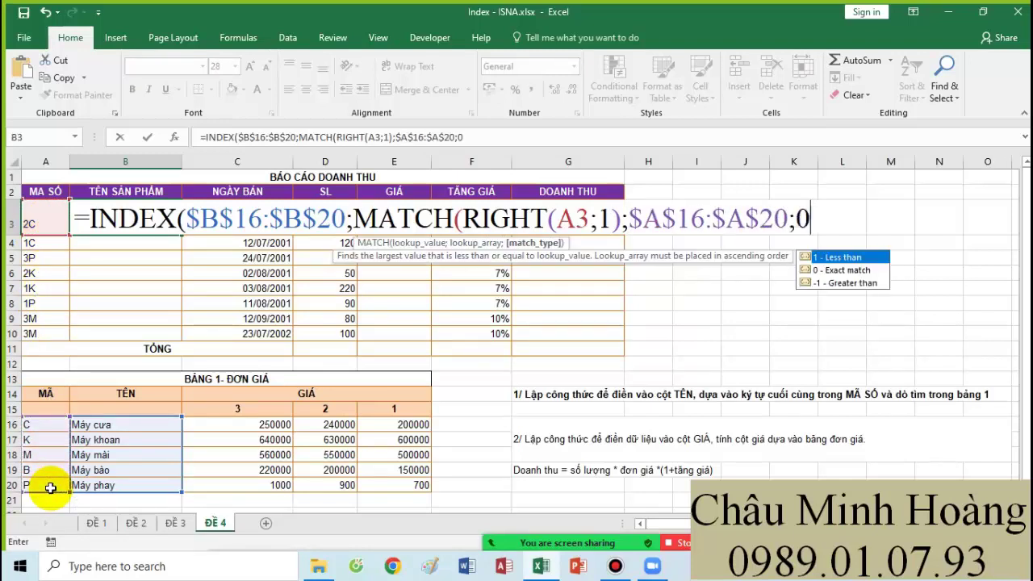
text();1))
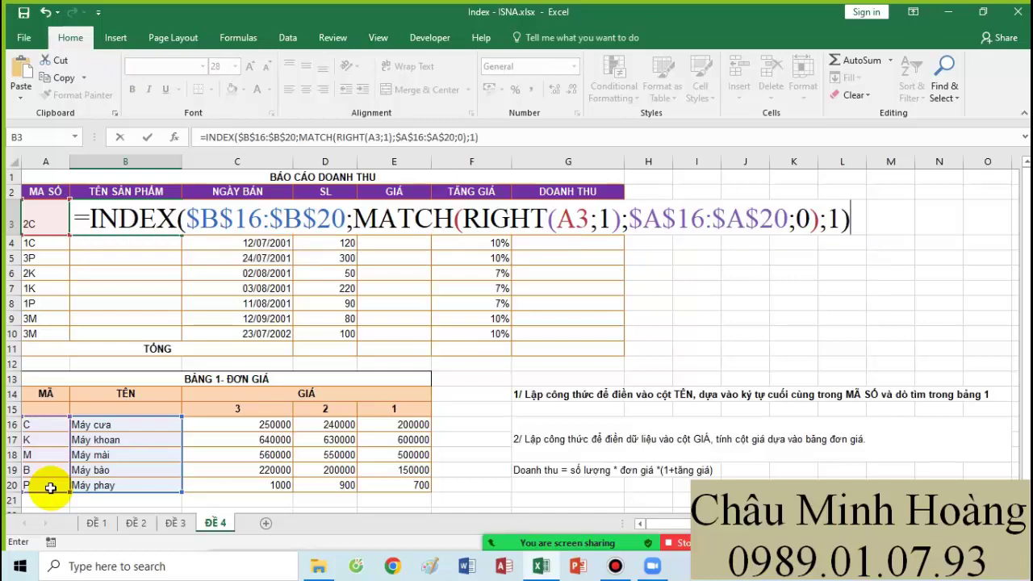
Copy the B3 formula text without its equals sign, enter the formula, and paste the text into A23
drag(87, 219, 696, 218)
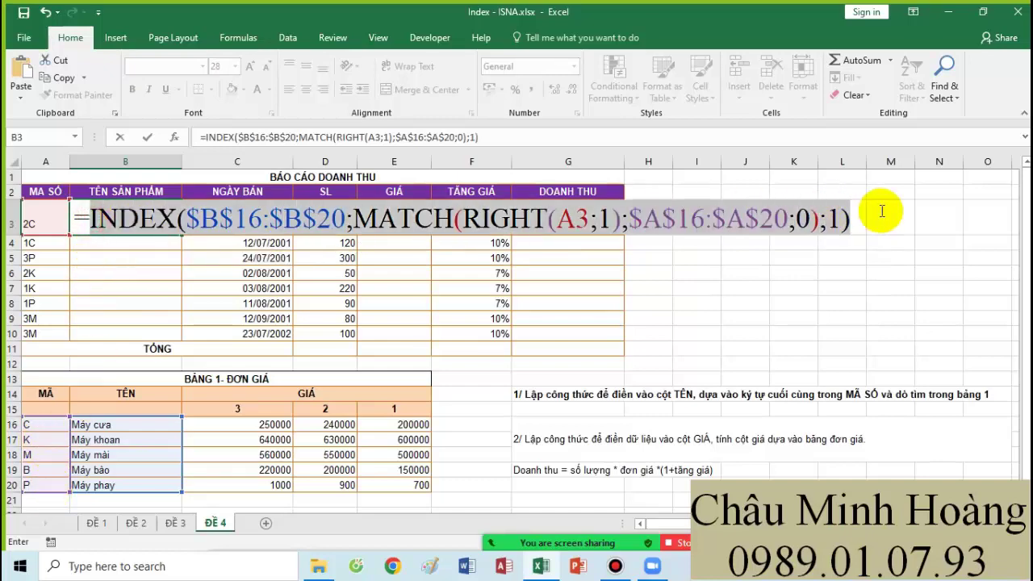
key(Return)
scroll(334, 387, down, 2)
scroll(334, 387, down, 1)
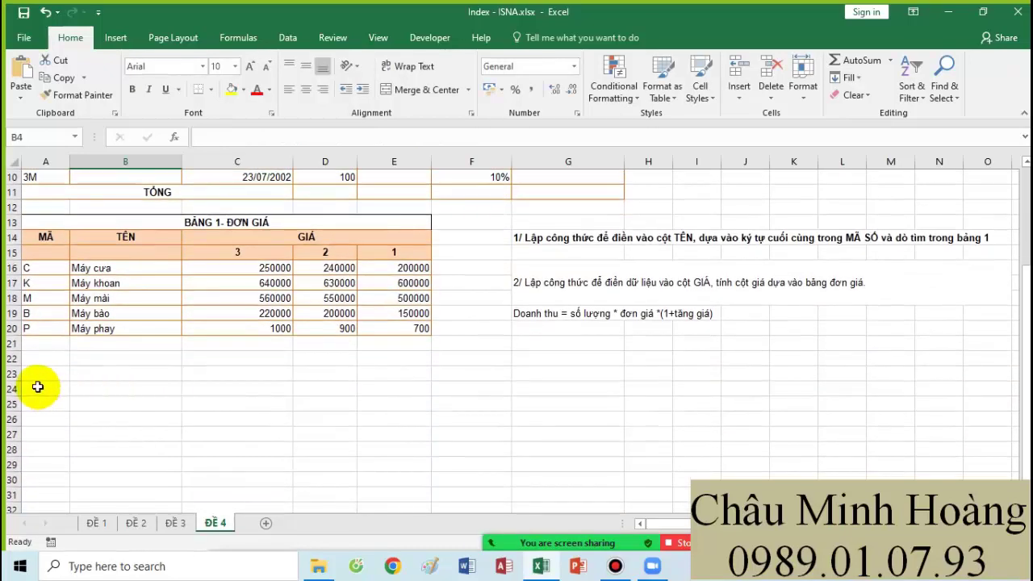
click(37, 374)
text(INDEX($B$16:$B$20;MATCH(RIGHT(A3;1);$A$16:$A$20;0);1))
Format the range A23:G31 in 26 pt Times New Roman
drag(37, 376, 535, 481)
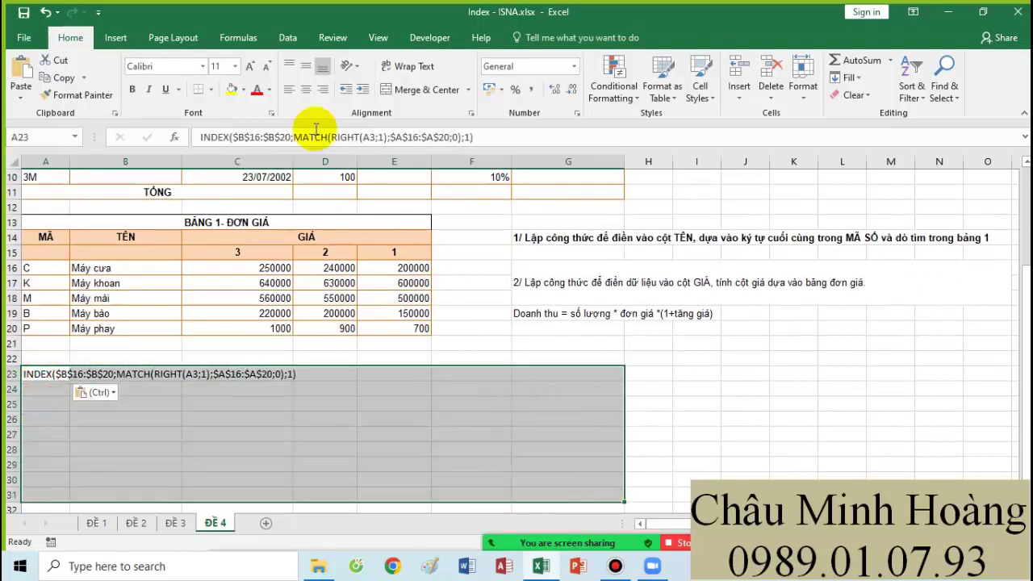
click(235, 66)
click(220, 242)
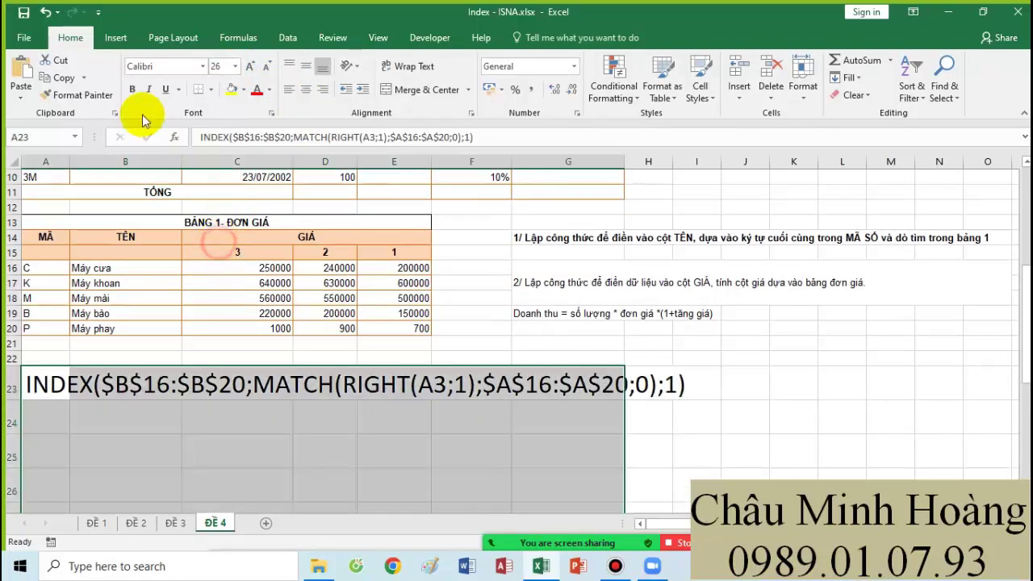
text(Times New Roma)
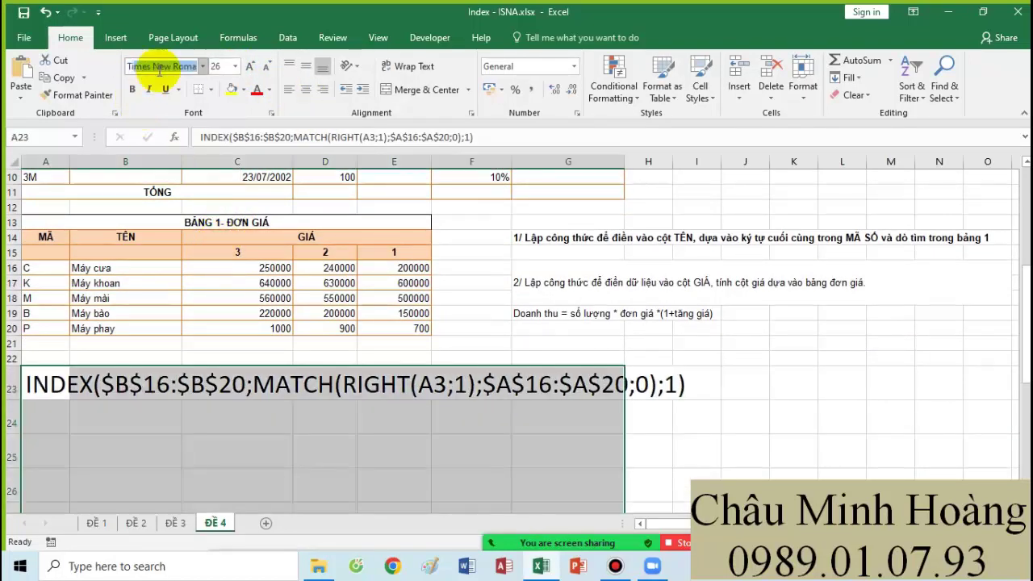
key(Return)
Start an INDEX formula in E3 with the absolute price range $C$16:$E$20 as its array
scroll(402, 248, up, 2)
scroll(402, 248, up, 1)
click(412, 225)
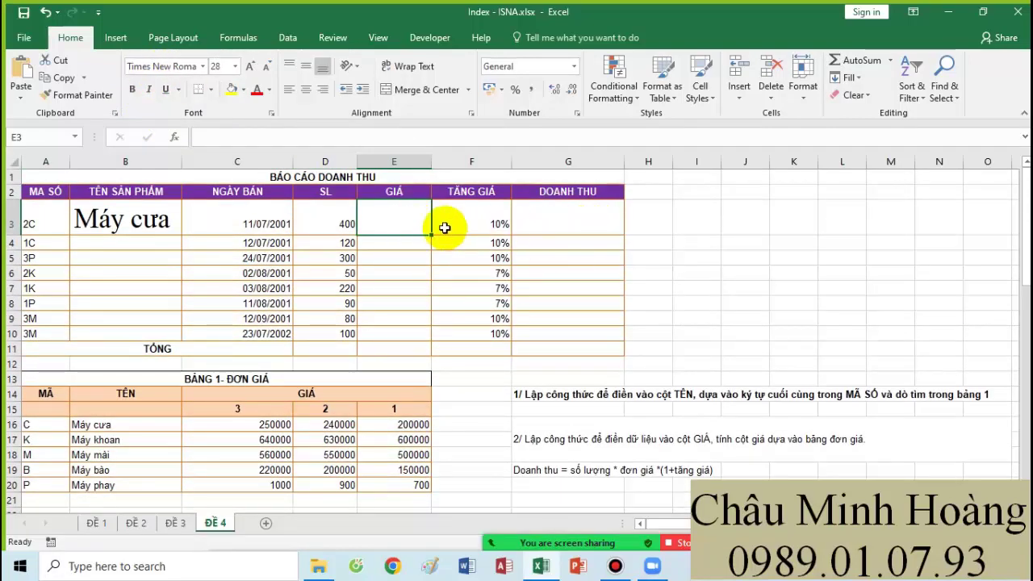
text(=i)
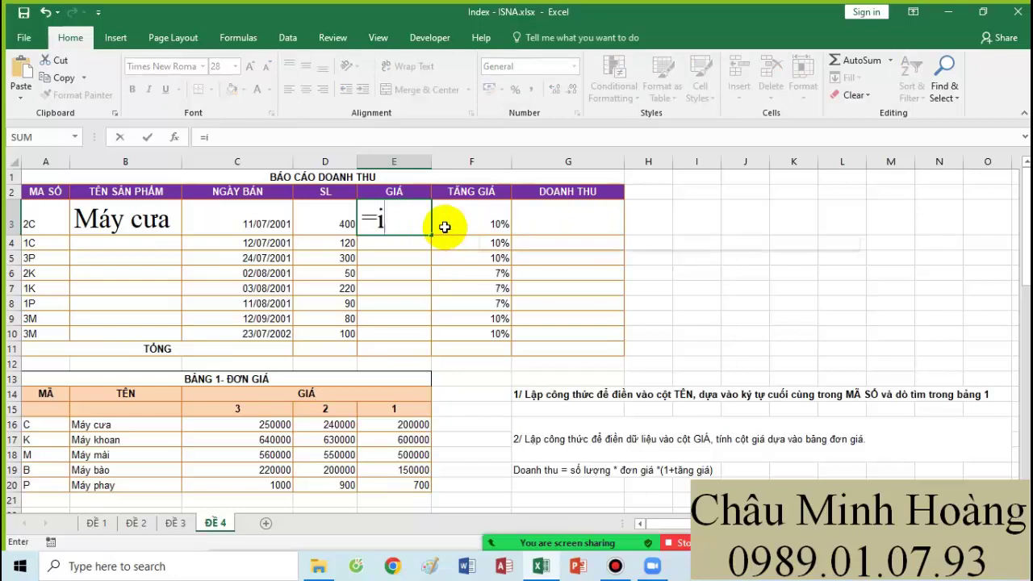
text(ndex)
key(Tab)
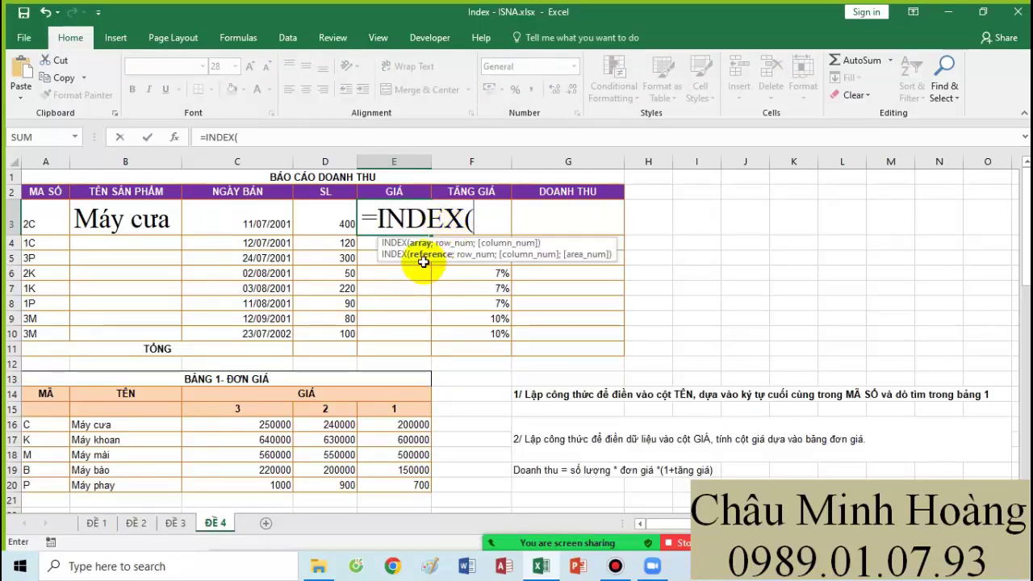
drag(224, 424, 404, 485)
key(F4)
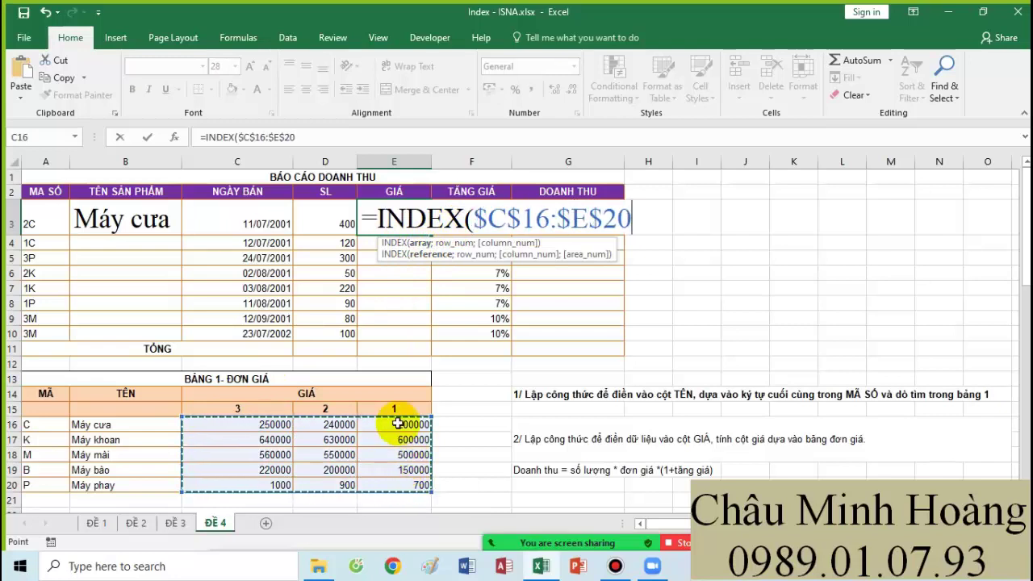
Add MATCH(RIGHT(A3;1);$A$16:$A$20;0) as the row number in E3 and begin a second MATCH for the column number
text(;ma)
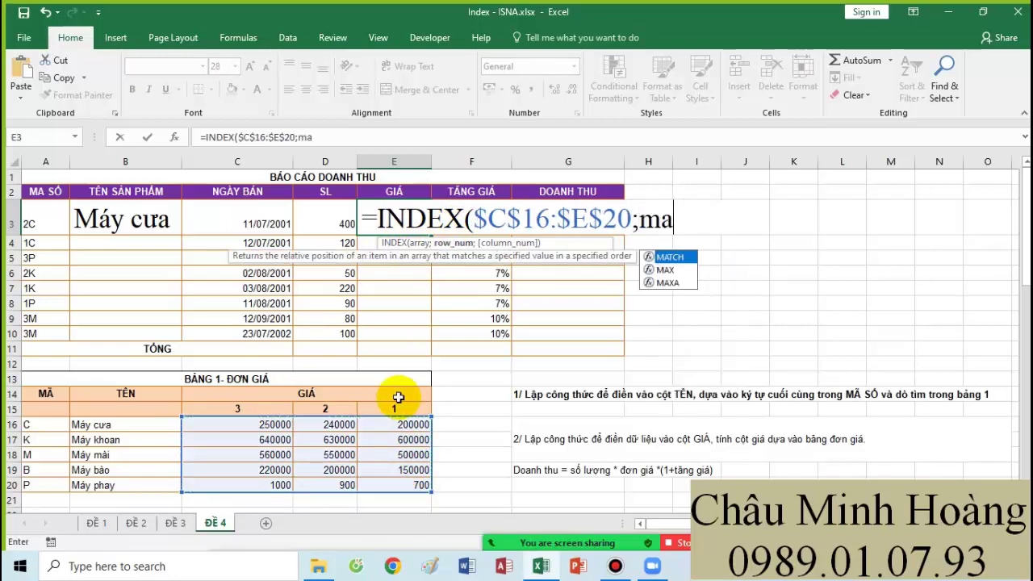
key(Tab)
text(ri)
key(Tab)
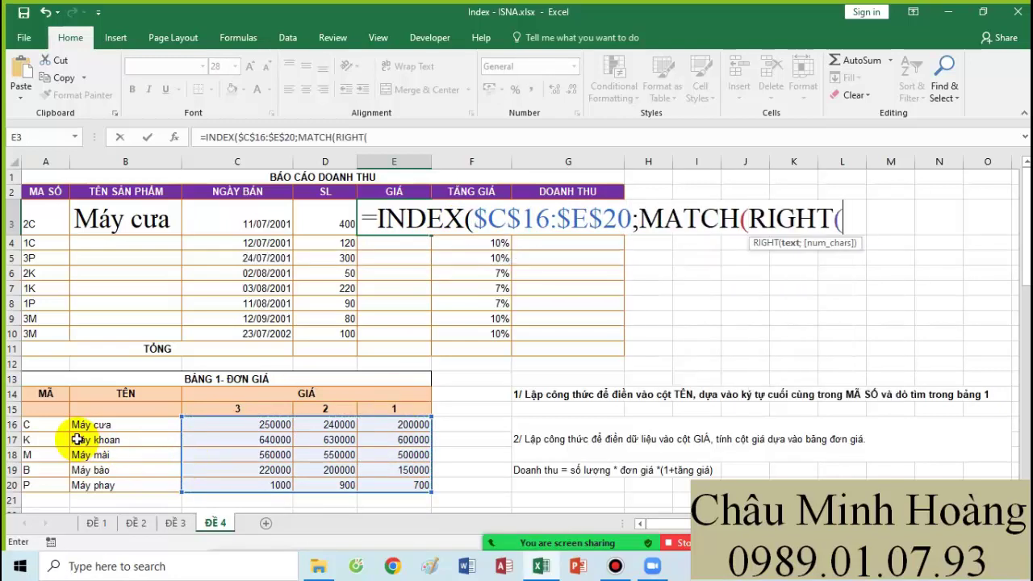
click(50, 211)
text(;1)
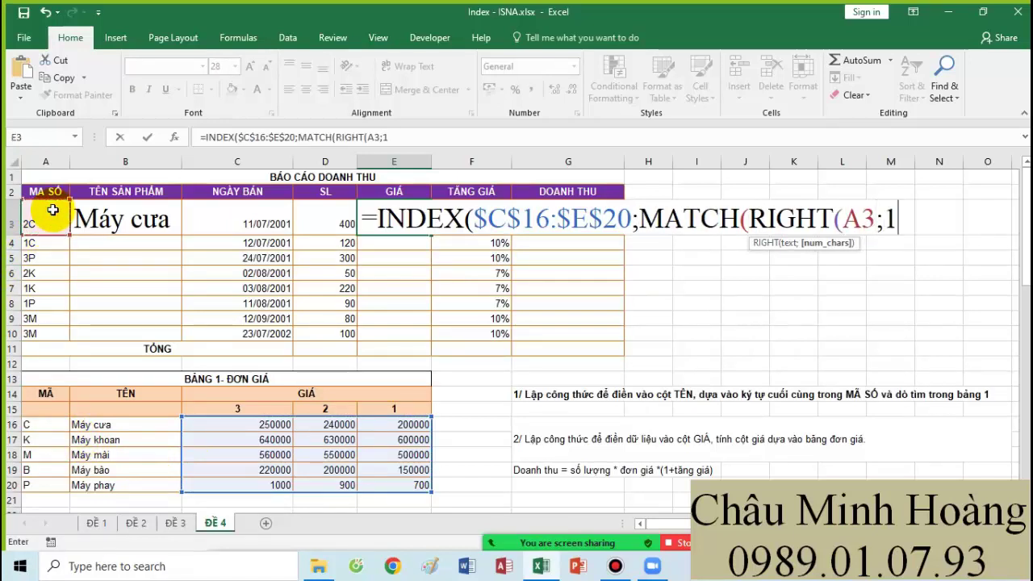
text();)
drag(49, 425, 61, 480)
key(F4)
text(;)
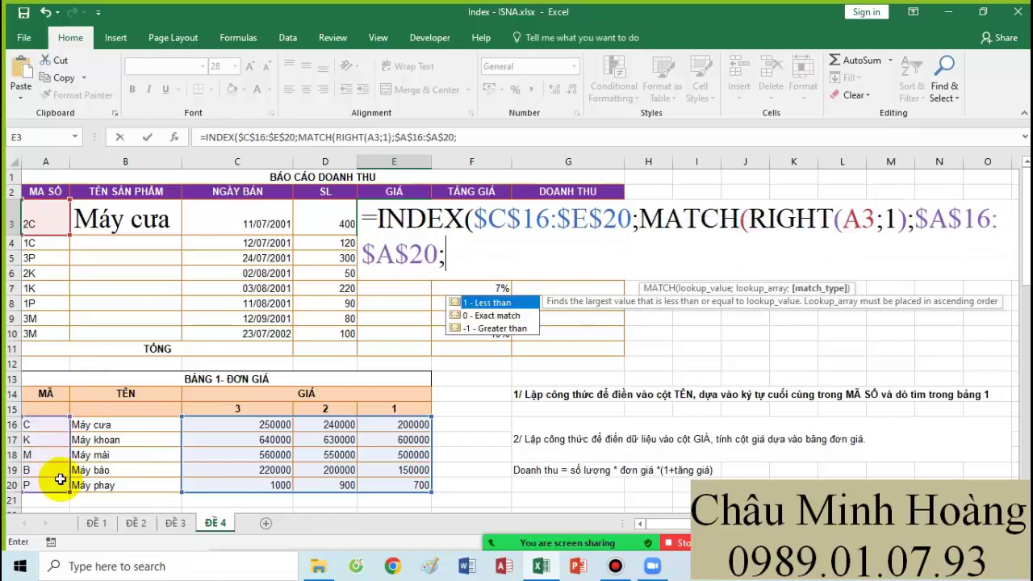
text(0);MATCH()
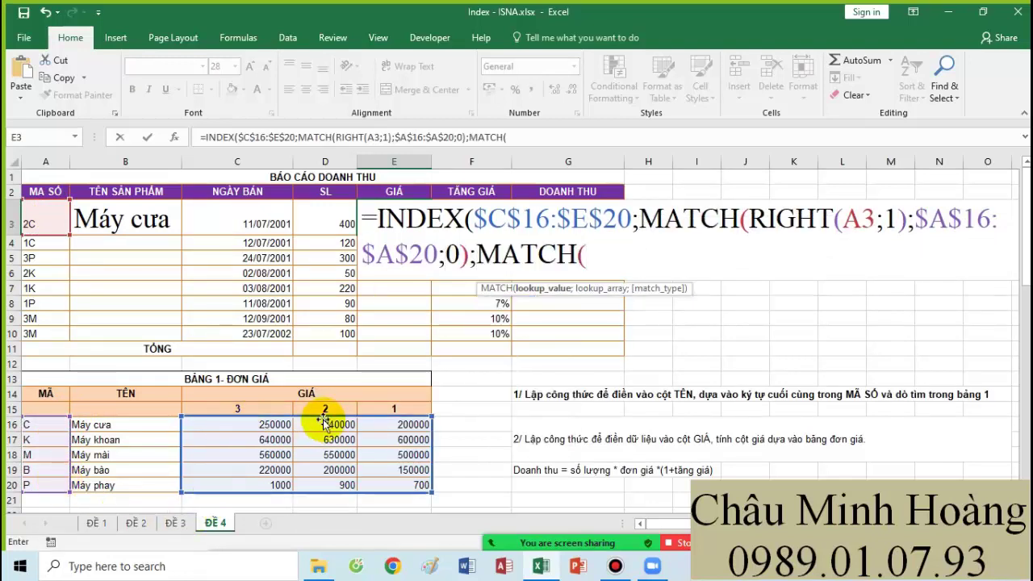
Set VALUE(LEFT(A3;1)) as the lookup value of the second MATCH in the E3 formula
text(VALUE()
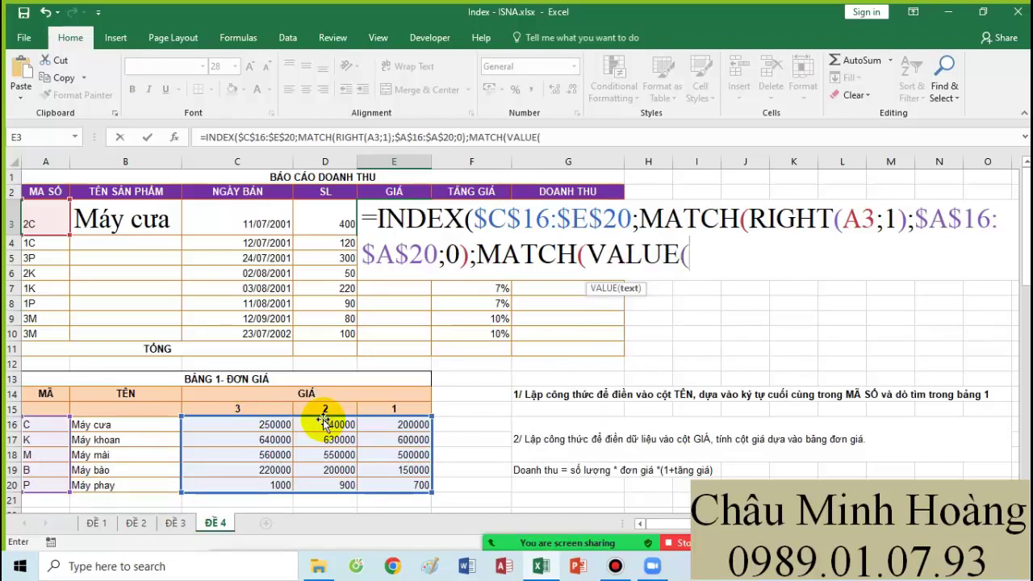
text(left()
click(51, 228)
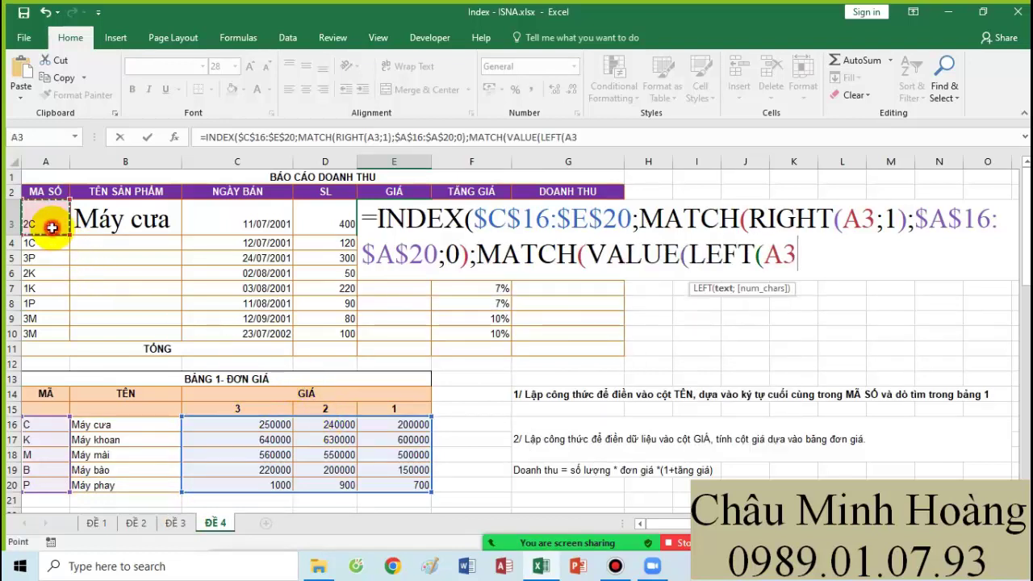
text(;1)))
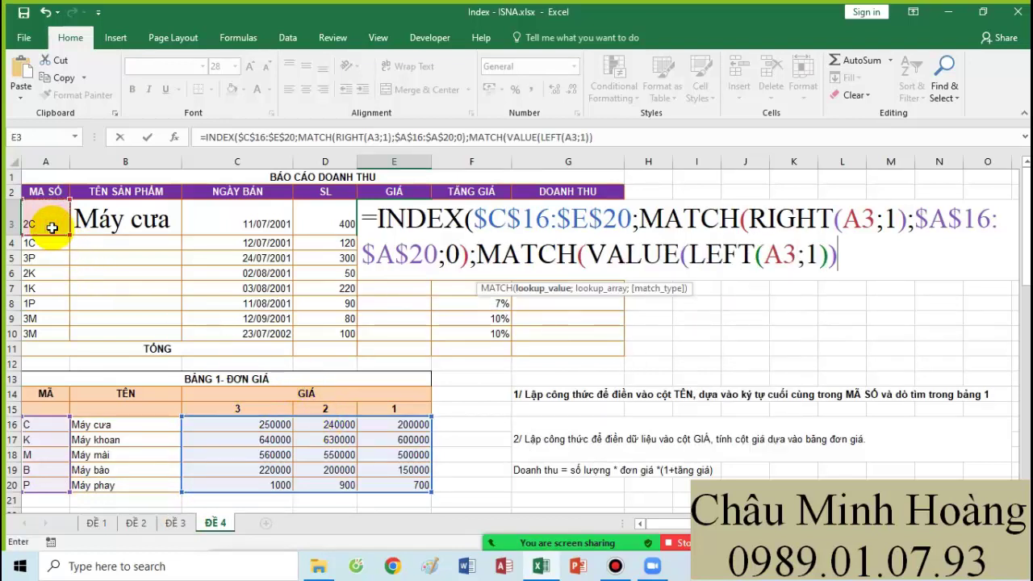
text(;)
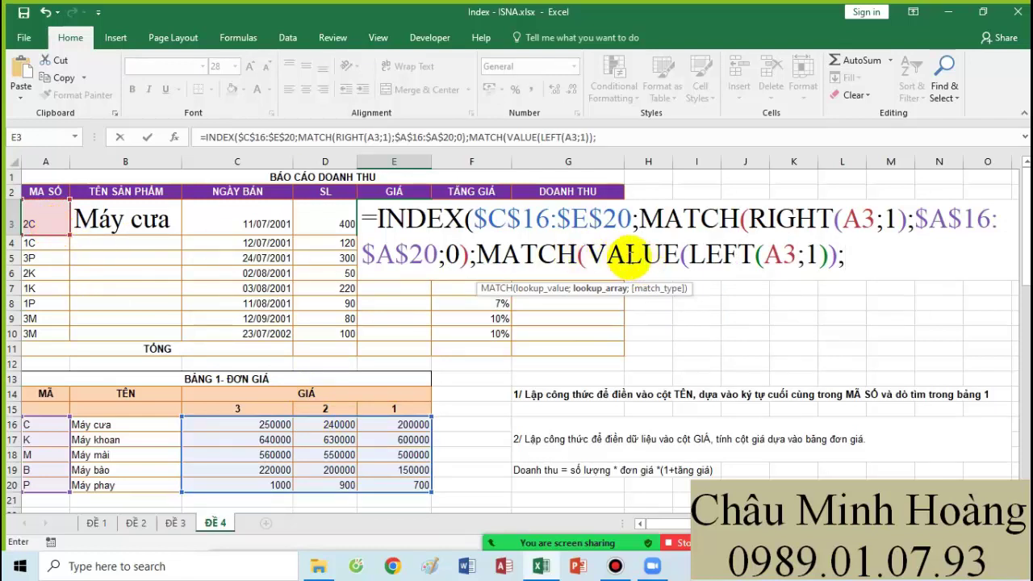
drag(589, 257, 836, 256)
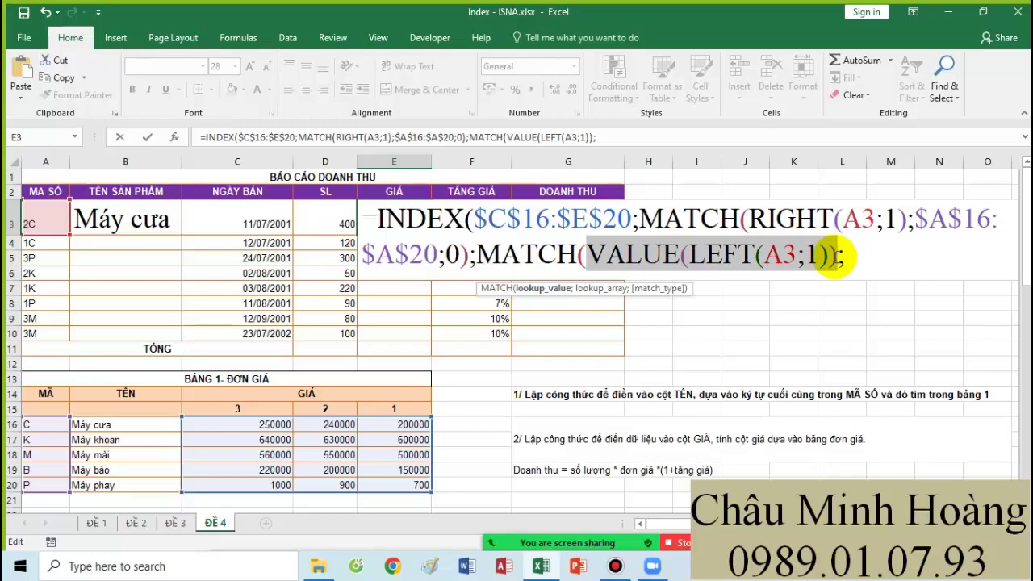
click(856, 256)
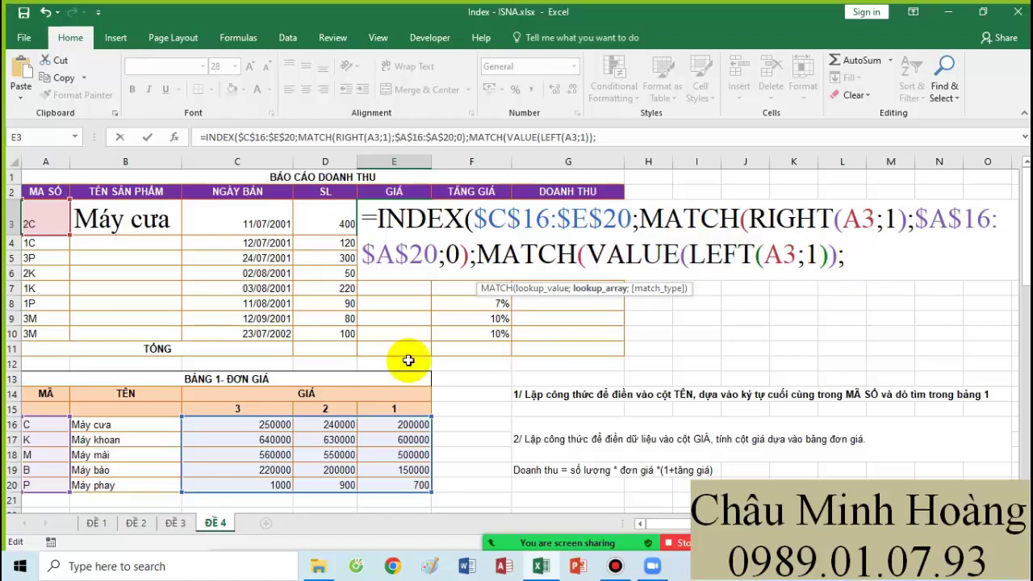
Complete the column MATCH in E3 with the absolute range $C$15:$E$15 and exact match 0, and enter the formula
drag(197, 411, 388, 412)
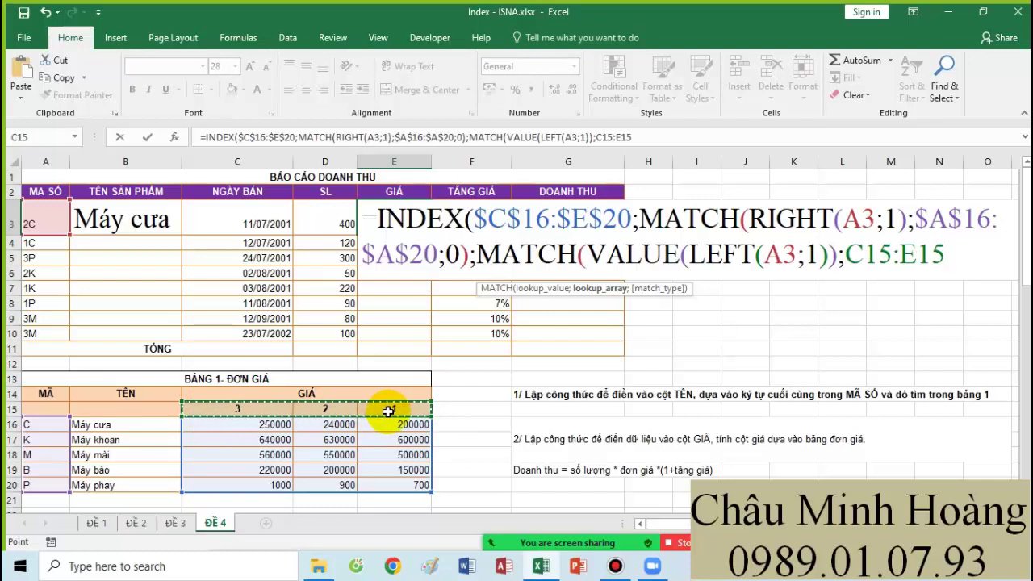
key(F4)
text(;)
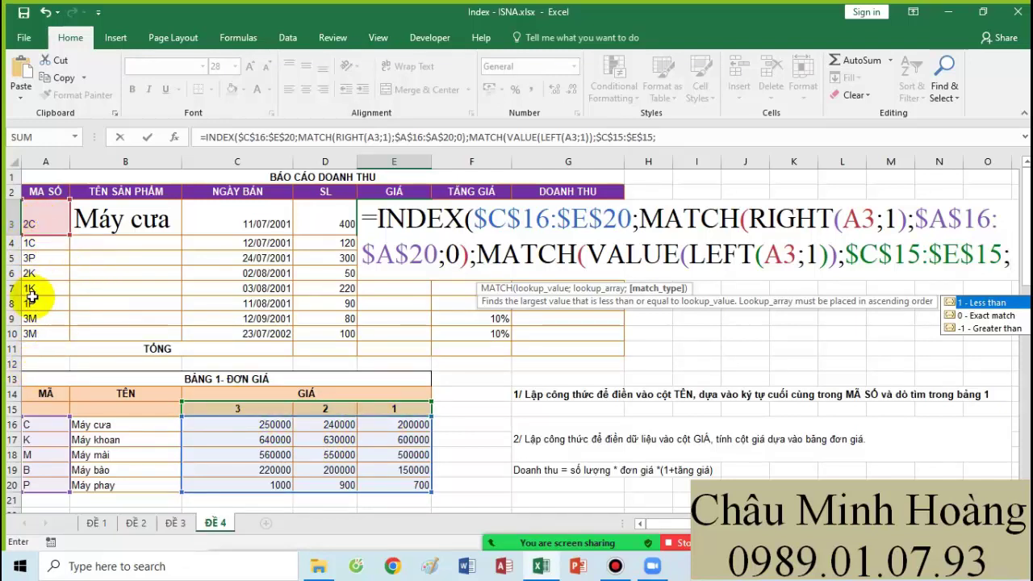
text(0)))
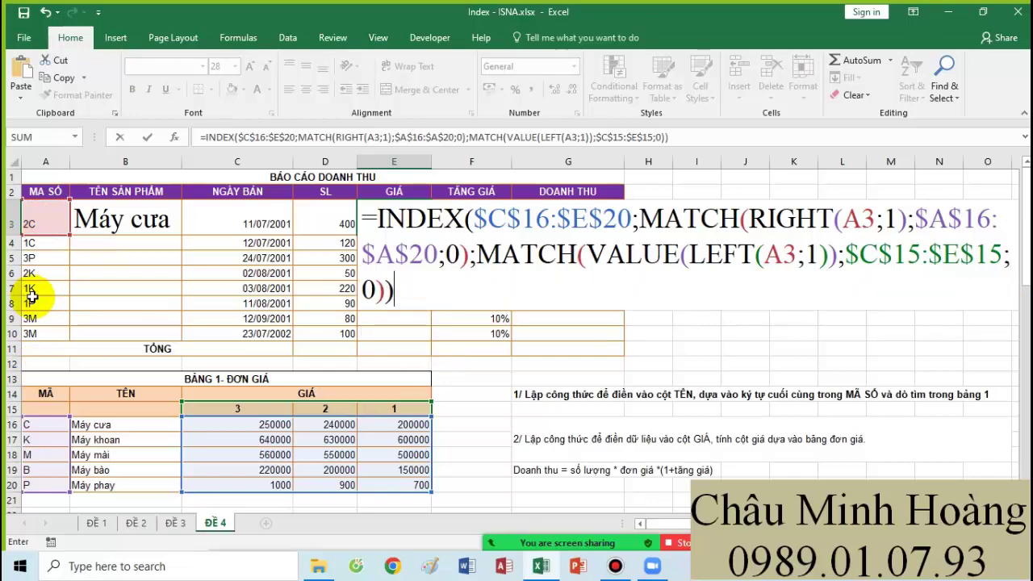
key(Return)
Copy the E3 formula text without its equals sign and paste it into A24
double_click(373, 217)
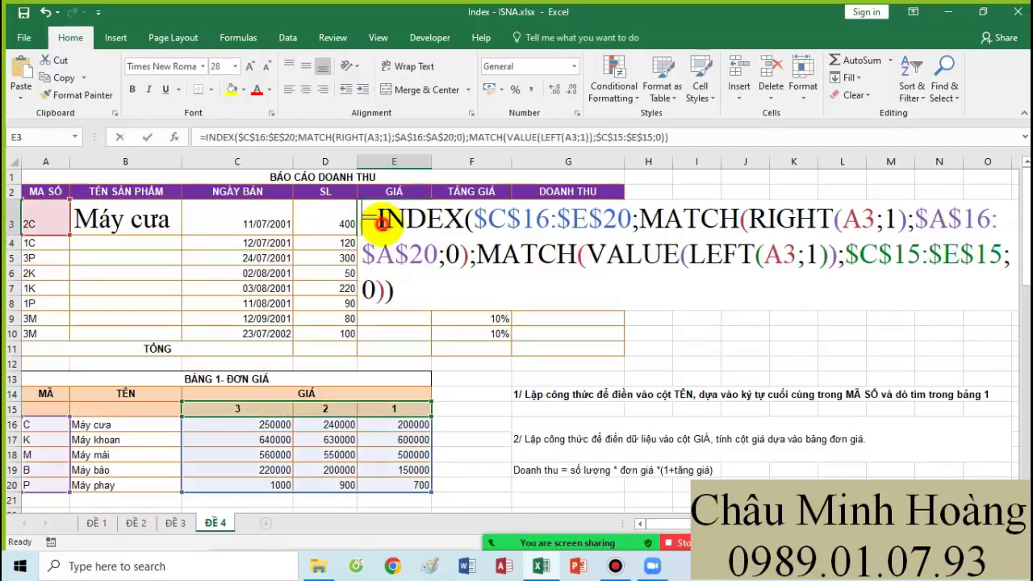
drag(377, 205, 433, 320)
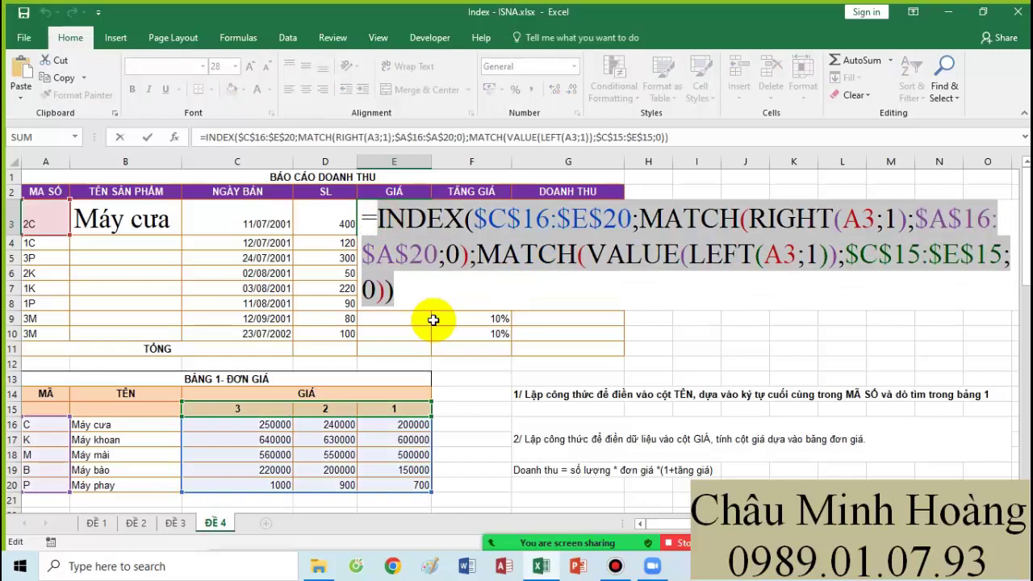
key(ctrl+c)
key(Escape)
scroll(434, 320, down, 3)
click(50, 424)
key(ctrl+v)
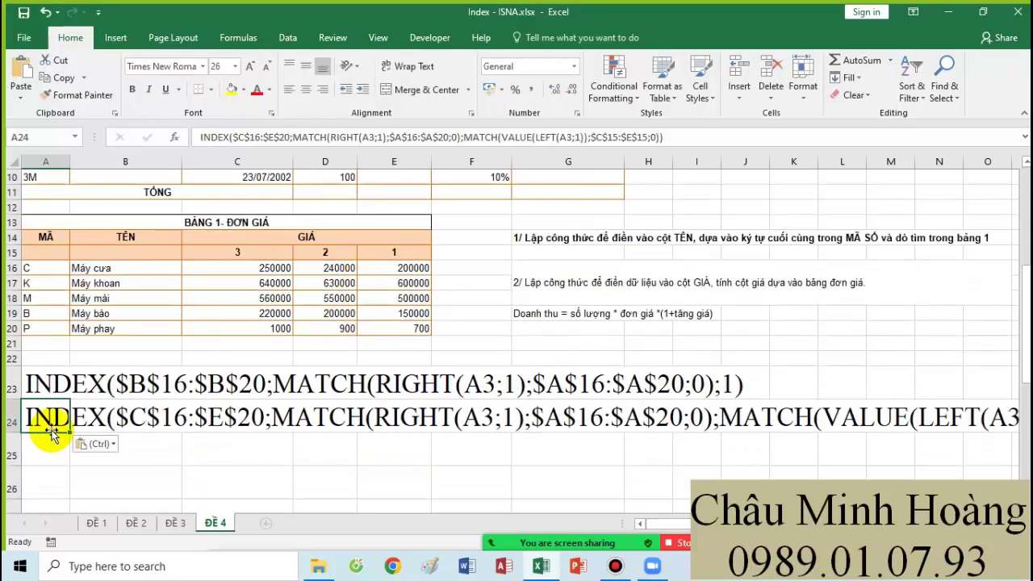
Try a 20 pt font size for the formula text in A24 and return it to 26 pt
click(269, 67)
click(270, 68)
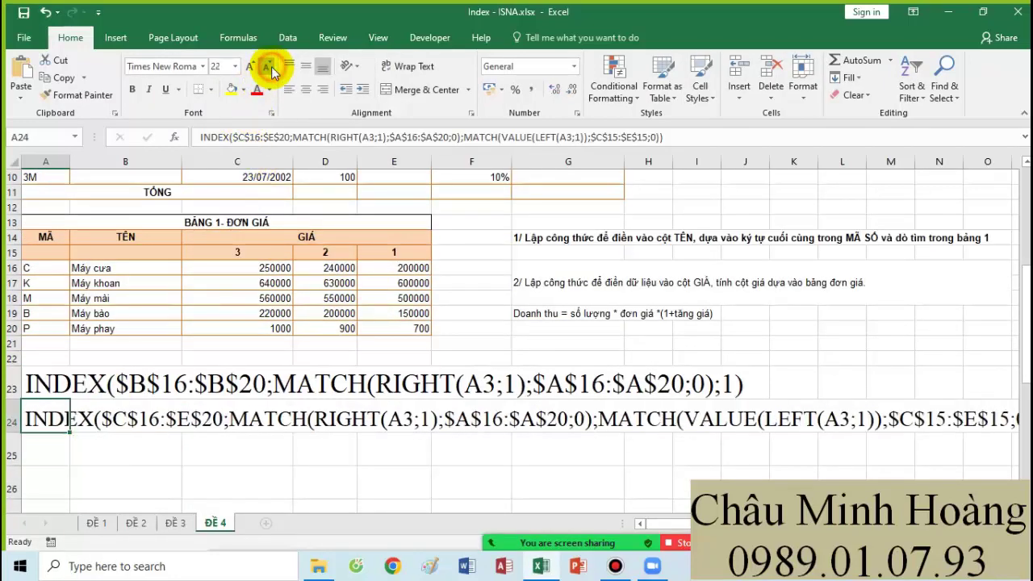
click(270, 69)
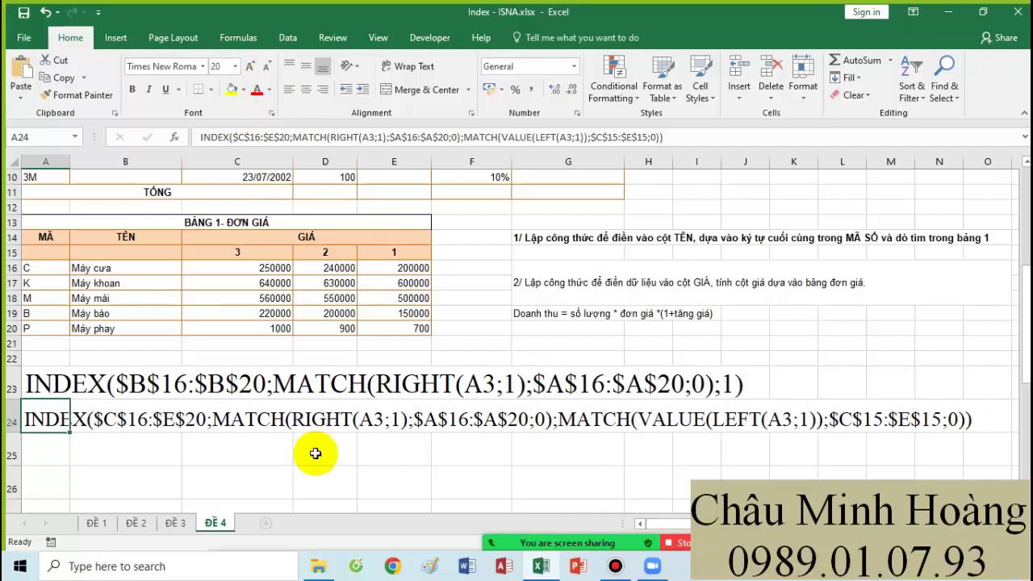
click(250, 66)
click(250, 66)
click(250, 67)
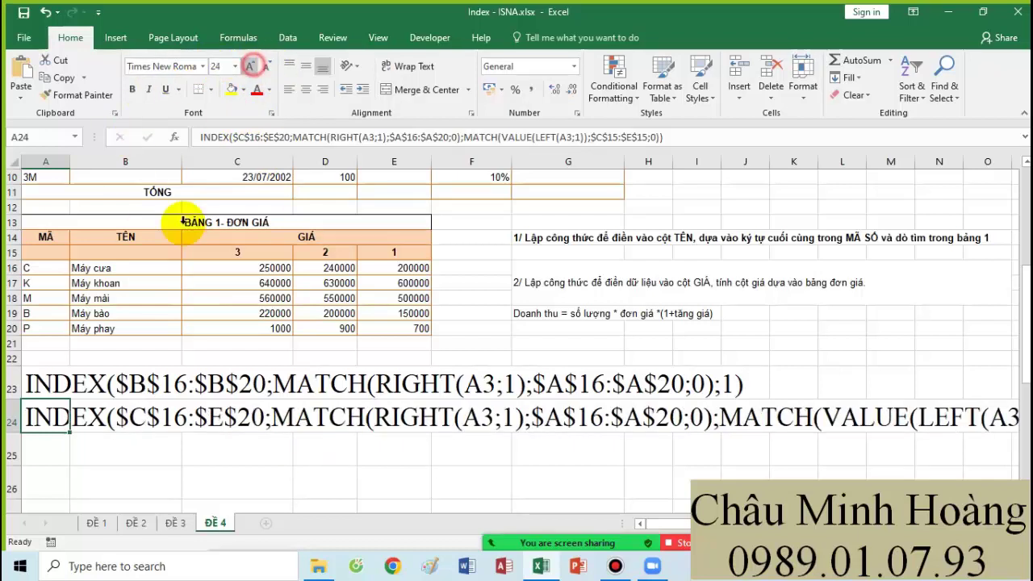
Add an equals sign in front of the formula text in A24 and select the whole formula
double_click(51, 417)
text(=)
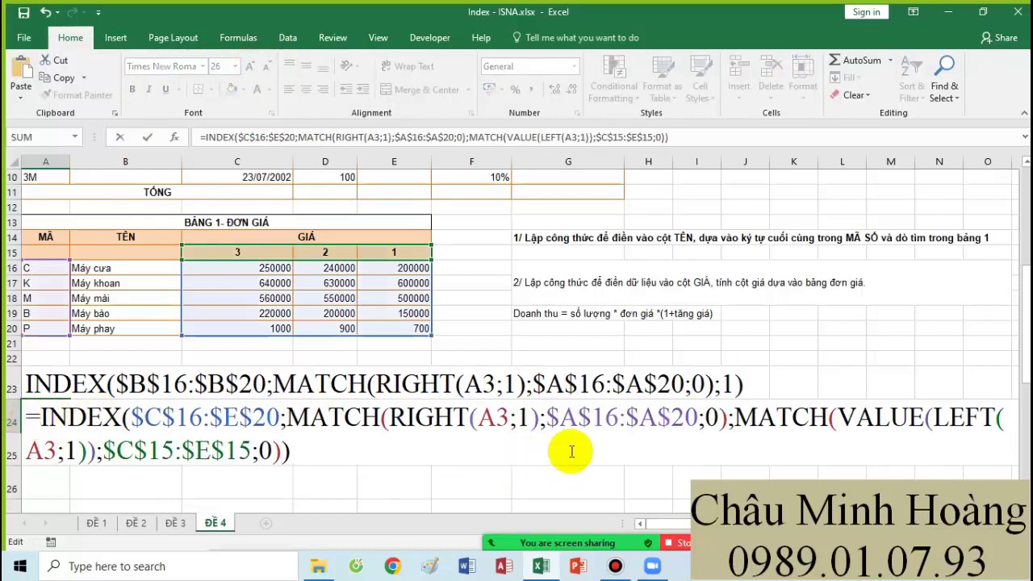
drag(363, 453, 60, 388)
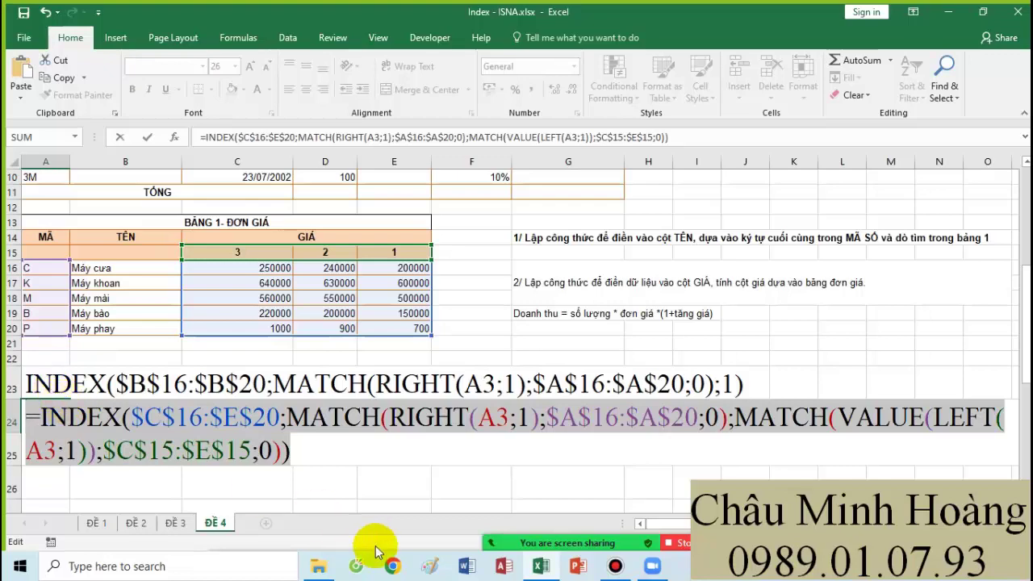
click(615, 568)
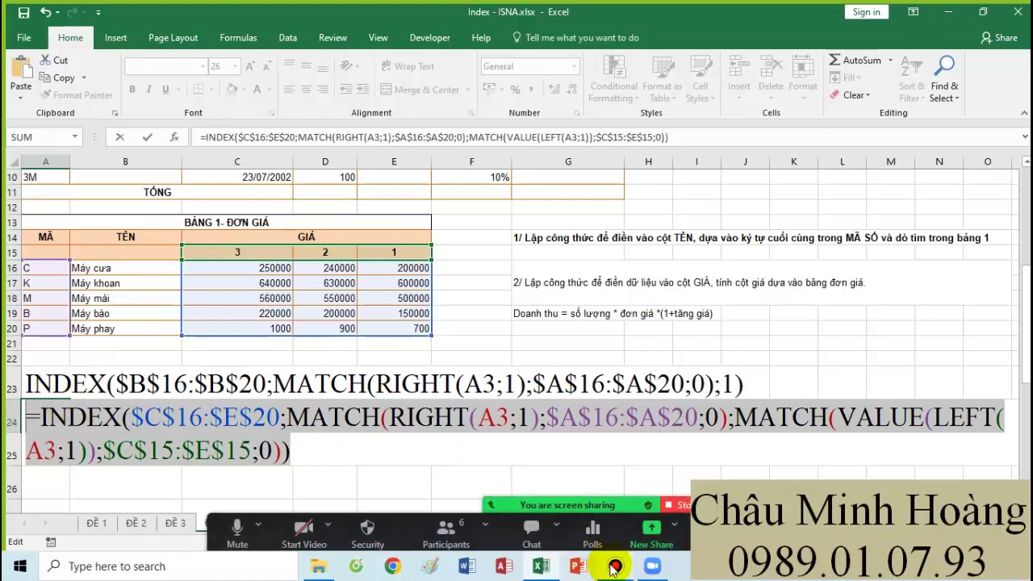
click(547, 105)
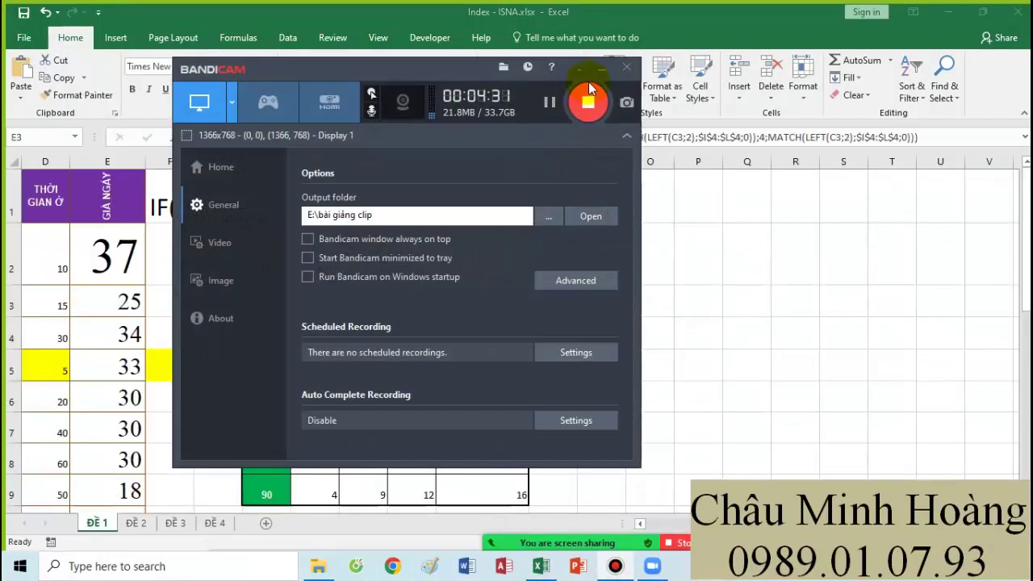
click(599, 73)
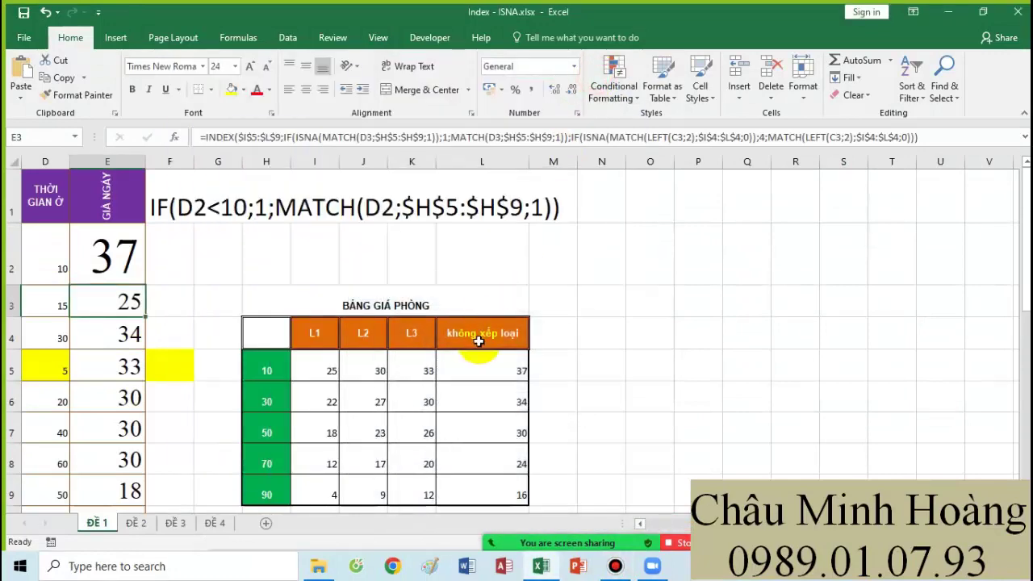
Simplify the E2 formula on ĐỀ 1 to a plain INDEX/MATCH by removing both IF(ISNA()) wrappers and their fallback values 1 and 4
double_click(113, 260)
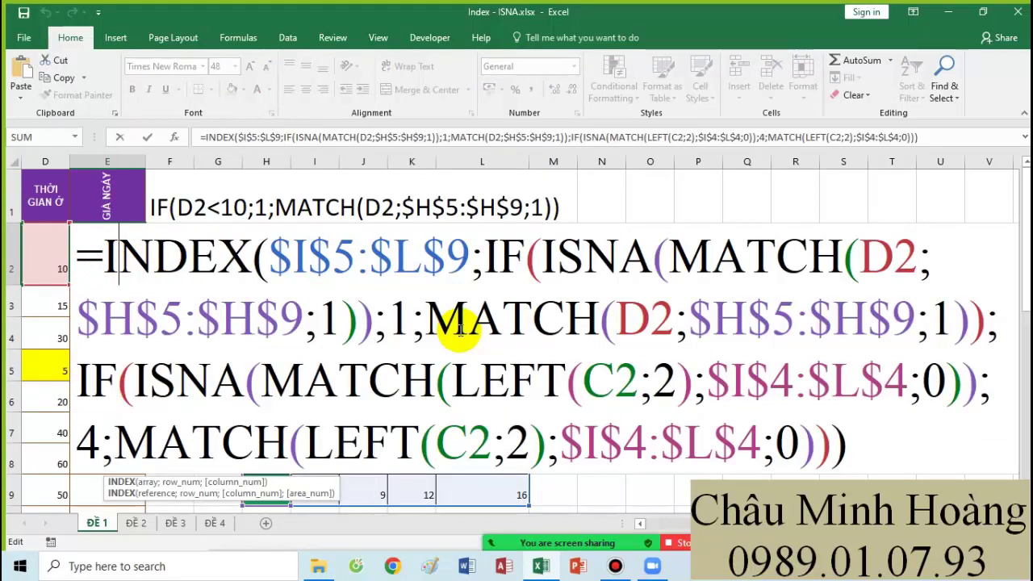
drag(526, 258, 667, 260)
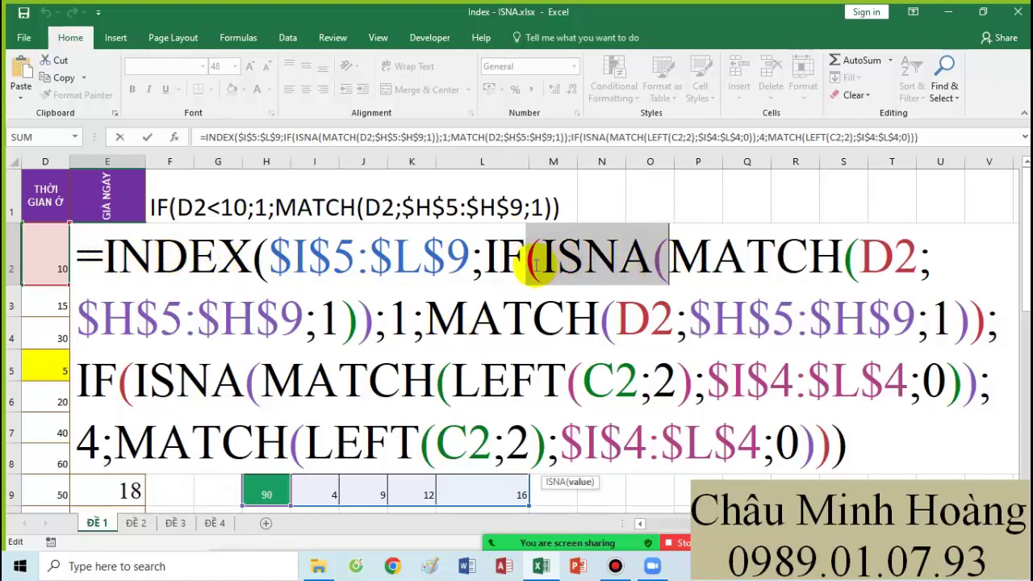
drag(485, 257, 672, 260)
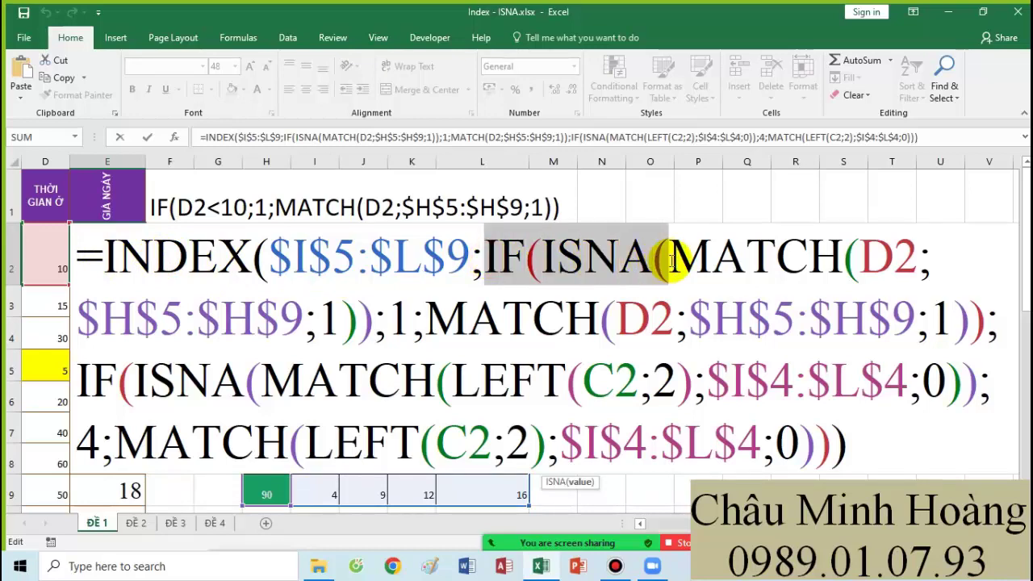
key(Delete)
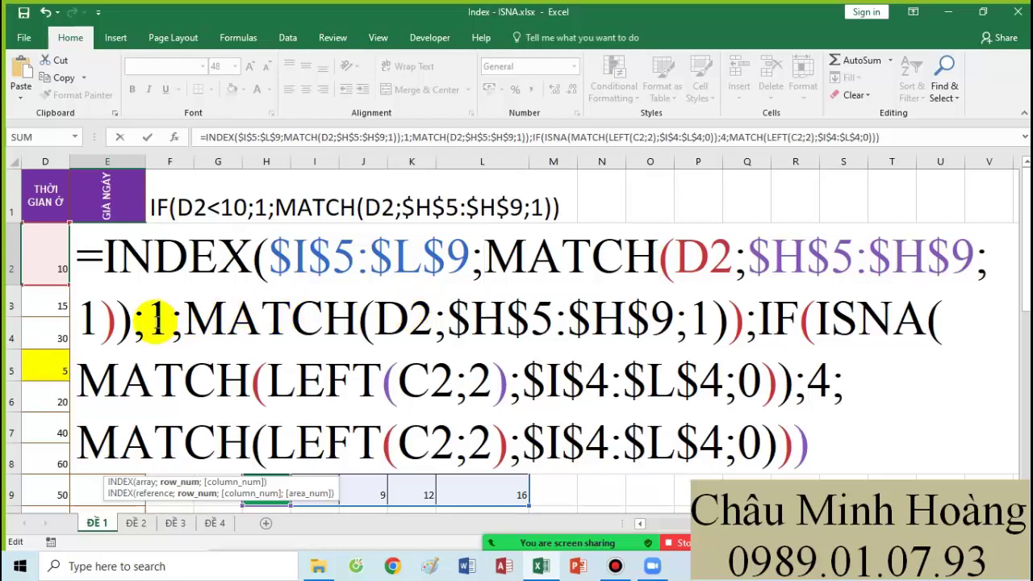
drag(116, 323, 859, 374)
key(Delete)
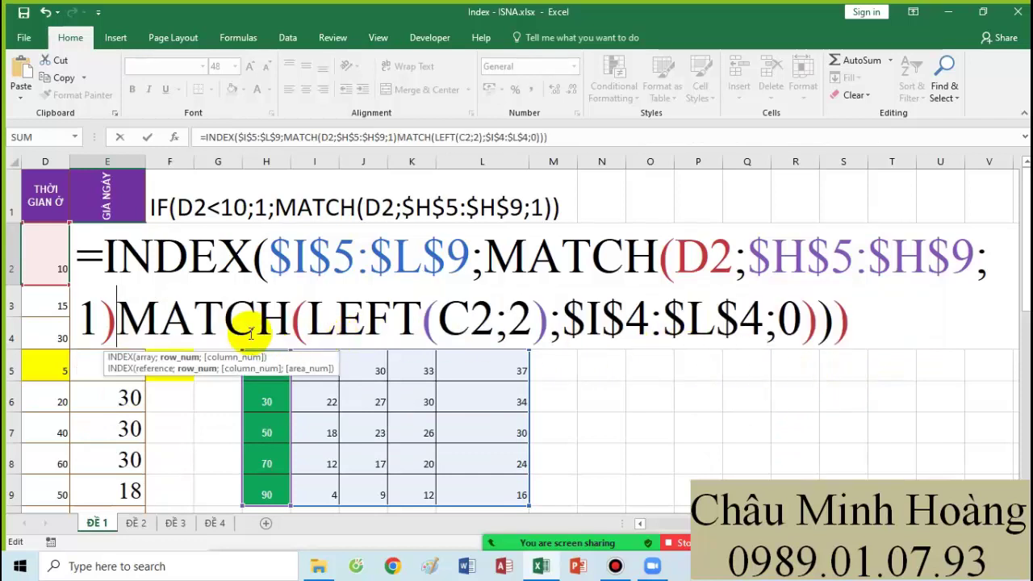
text(;1)
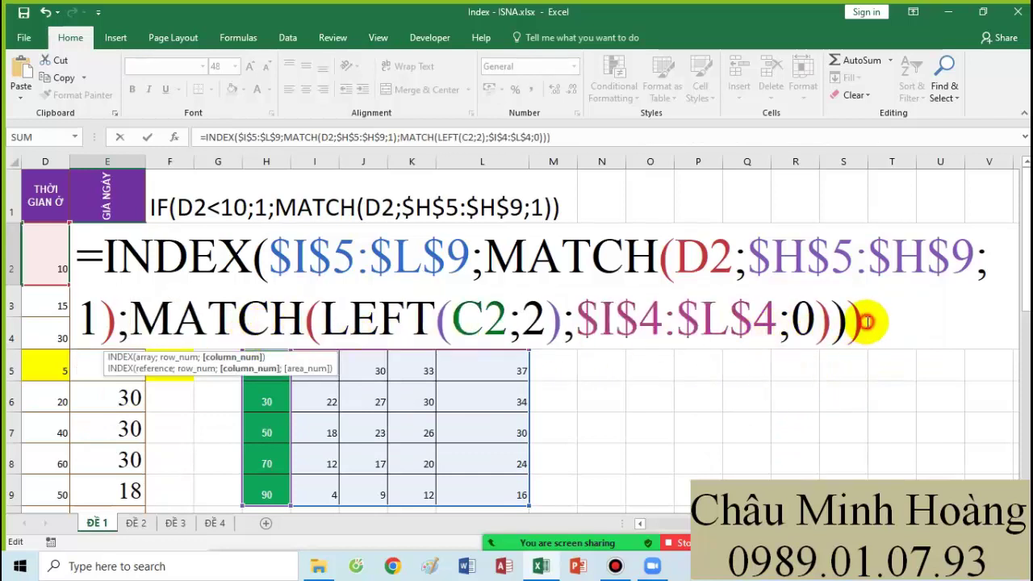
text())
key(Return)
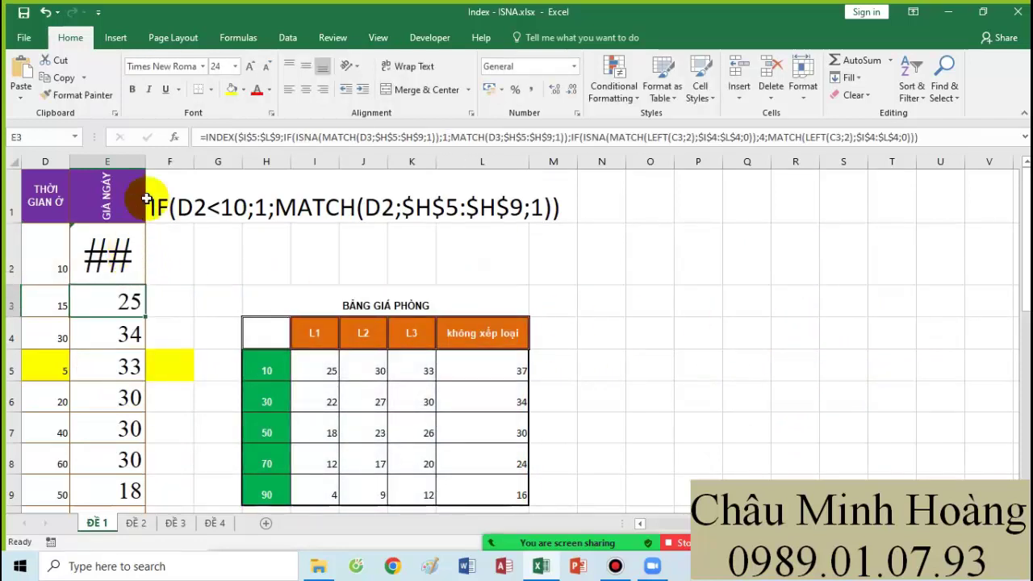
Widen column E and fill the E2 formula down to E5
drag(149, 161, 238, 161)
click(212, 269)
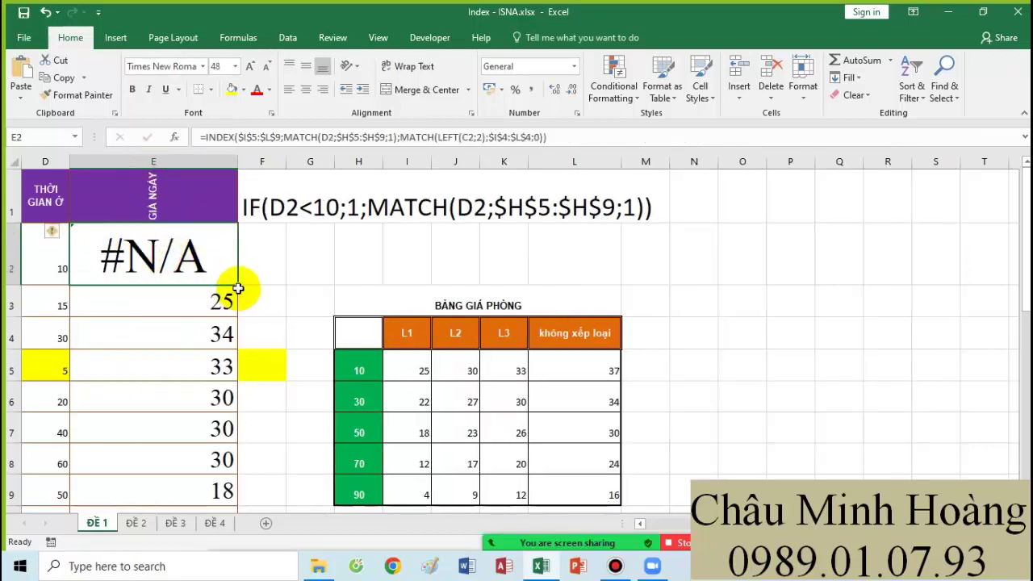
drag(238, 285, 232, 367)
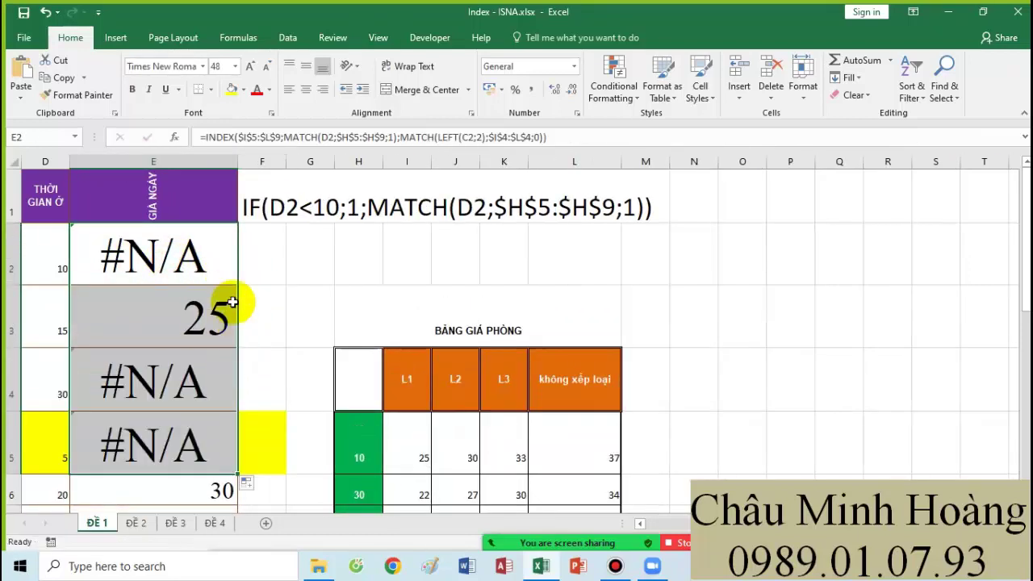
Wrap the row MATCH of the E2 INDEX formula in IFNA with 1 as the fallback value
double_click(186, 259)
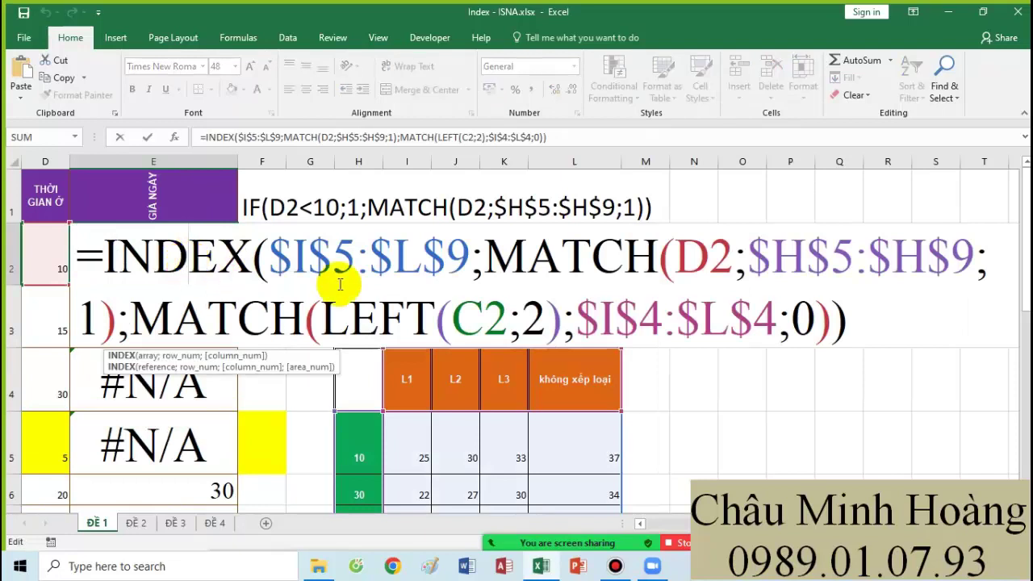
drag(286, 258, 731, 259)
drag(358, 306, 121, 319)
click(734, 311)
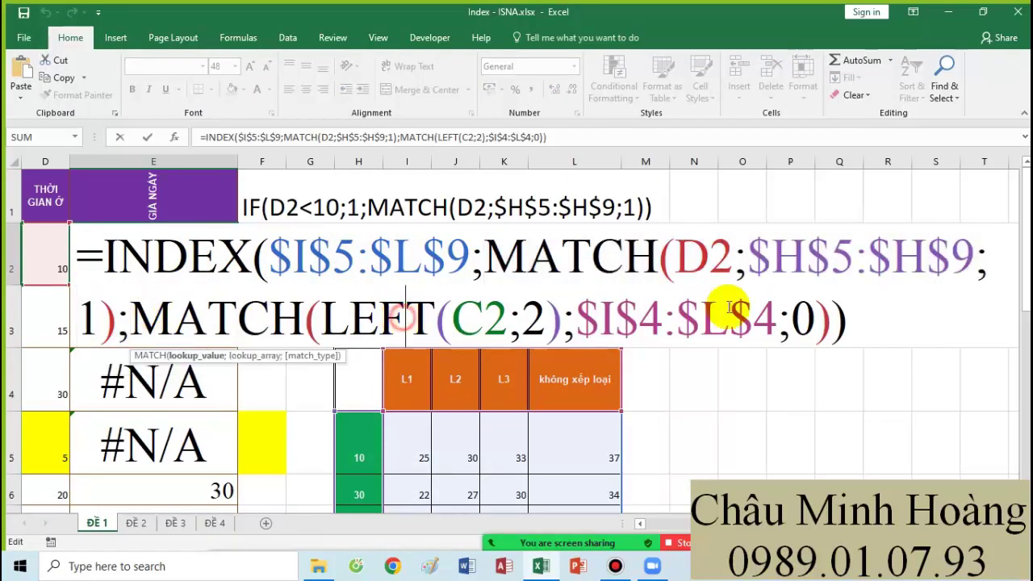
click(489, 256)
text(if)
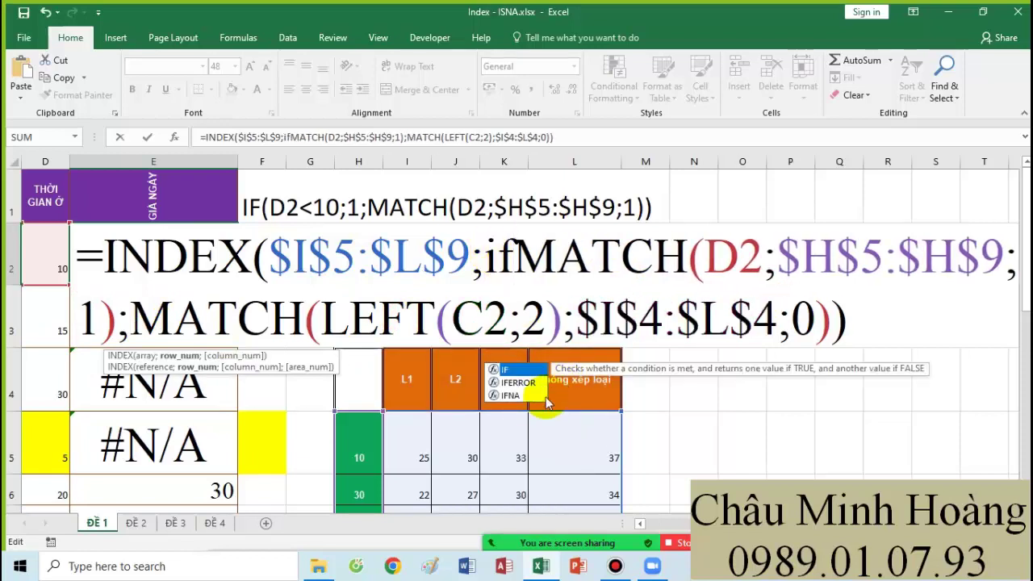
double_click(517, 395)
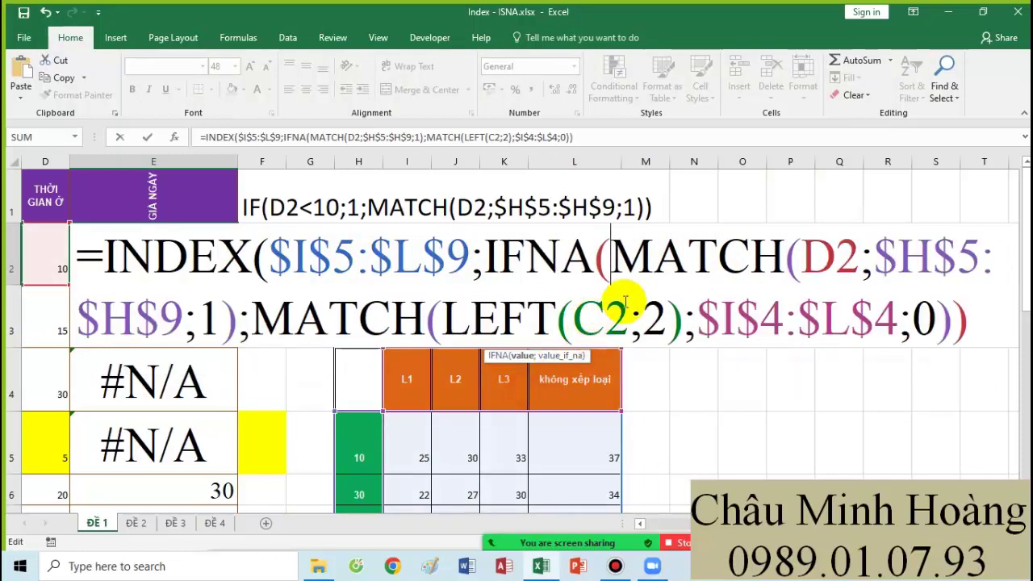
click(239, 321)
text(;)
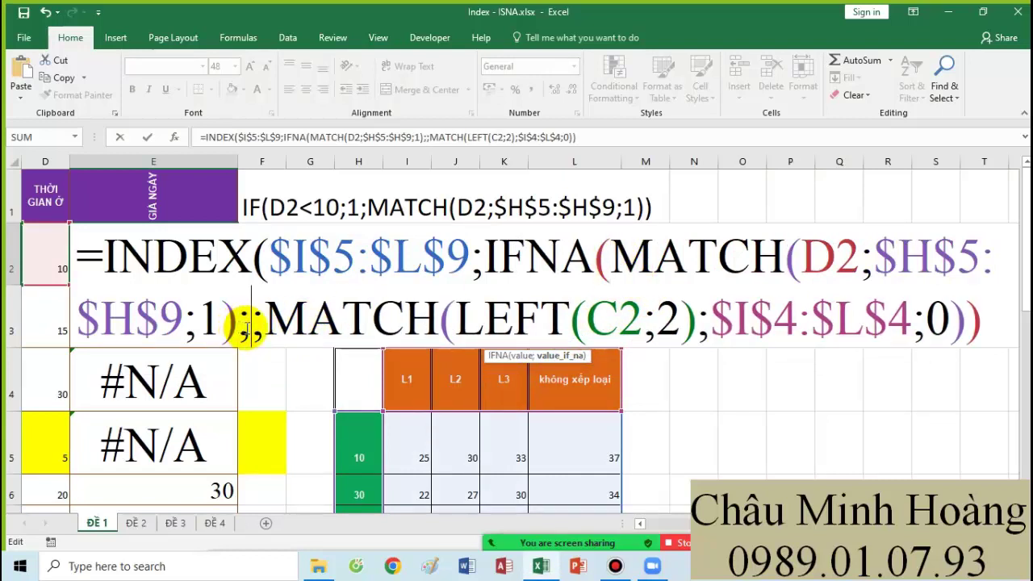
text(1))
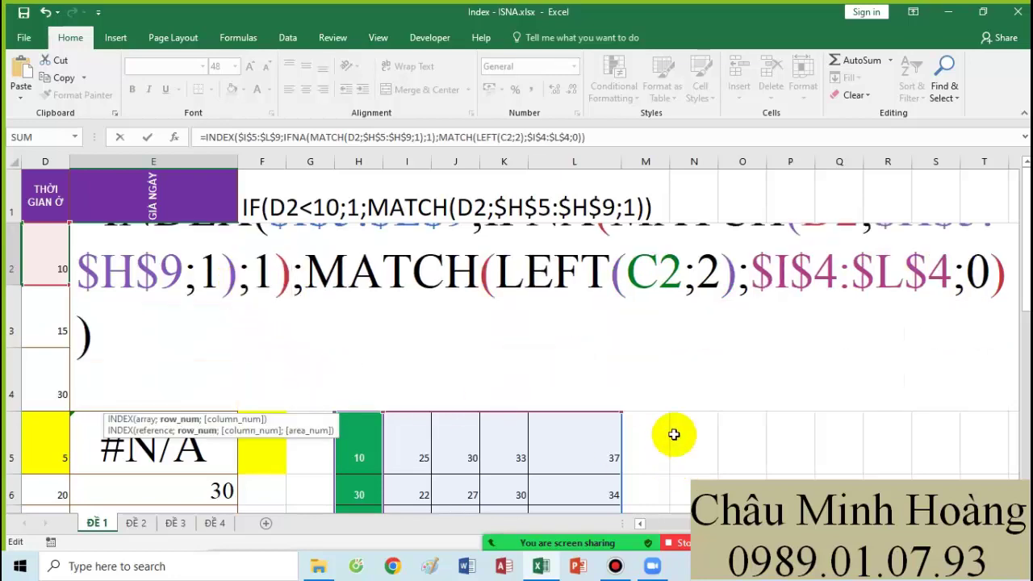
Confirm the E2 formula and reopen it to examine how IFNA's value and value_if_na arguments match its parts
key(Return)
double_click(217, 260)
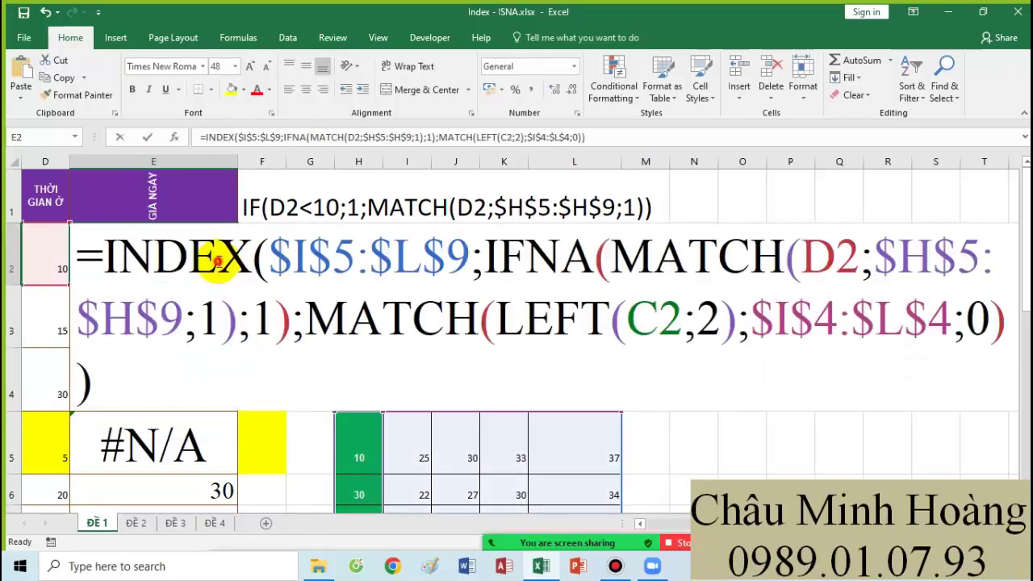
drag(490, 256, 582, 256)
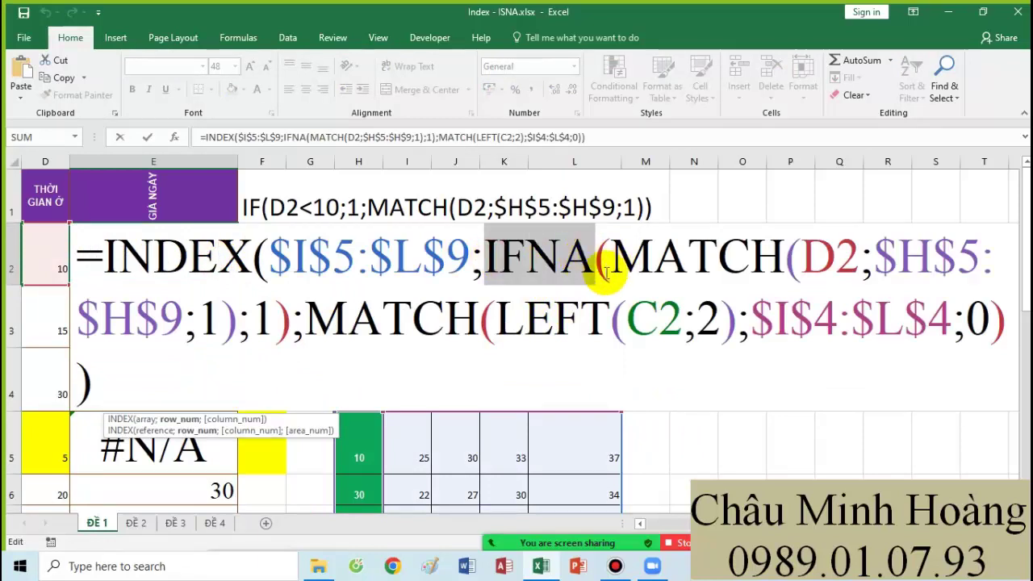
drag(615, 260, 236, 316)
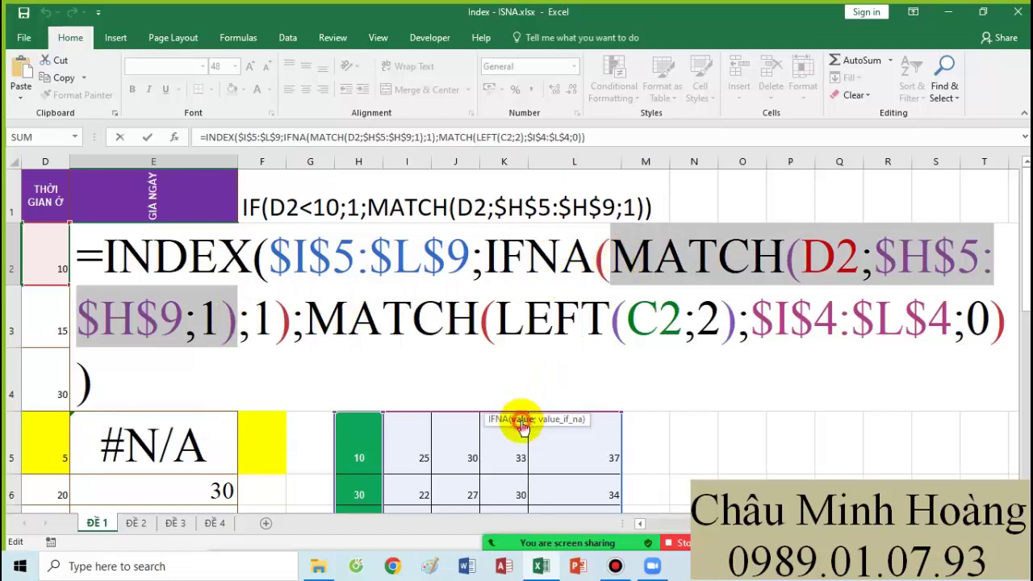
click(523, 422)
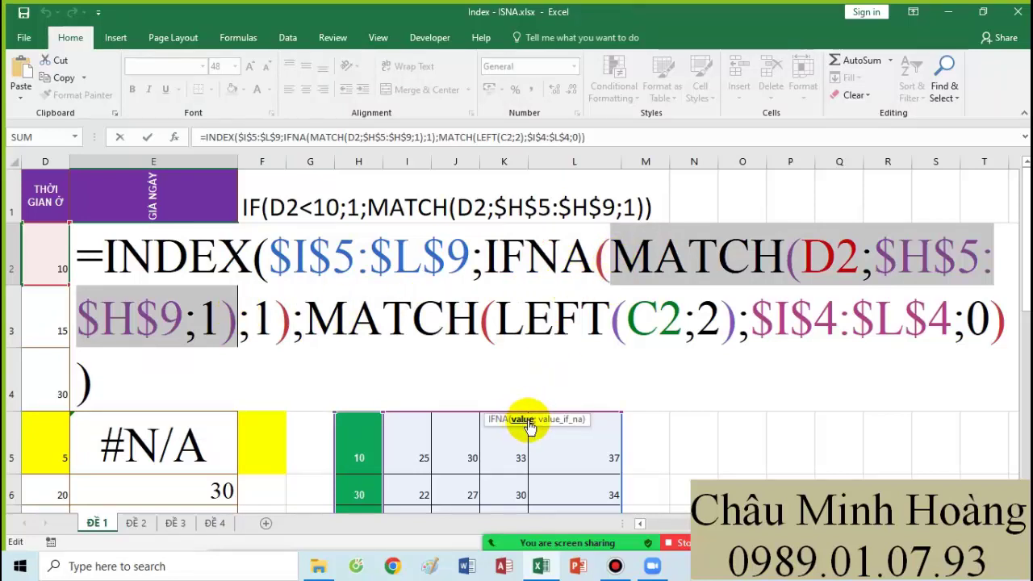
click(553, 422)
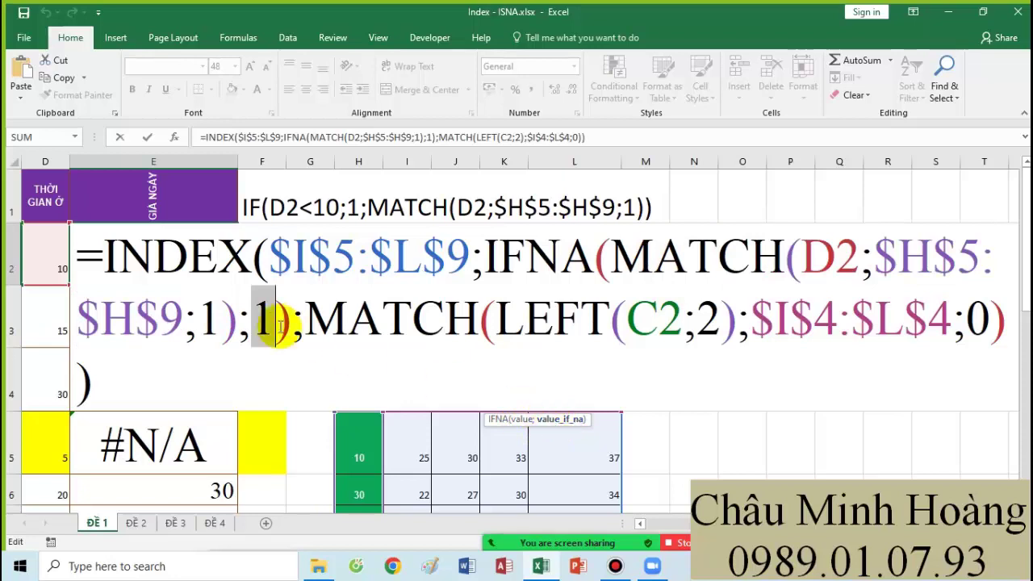
drag(274, 317, 257, 318)
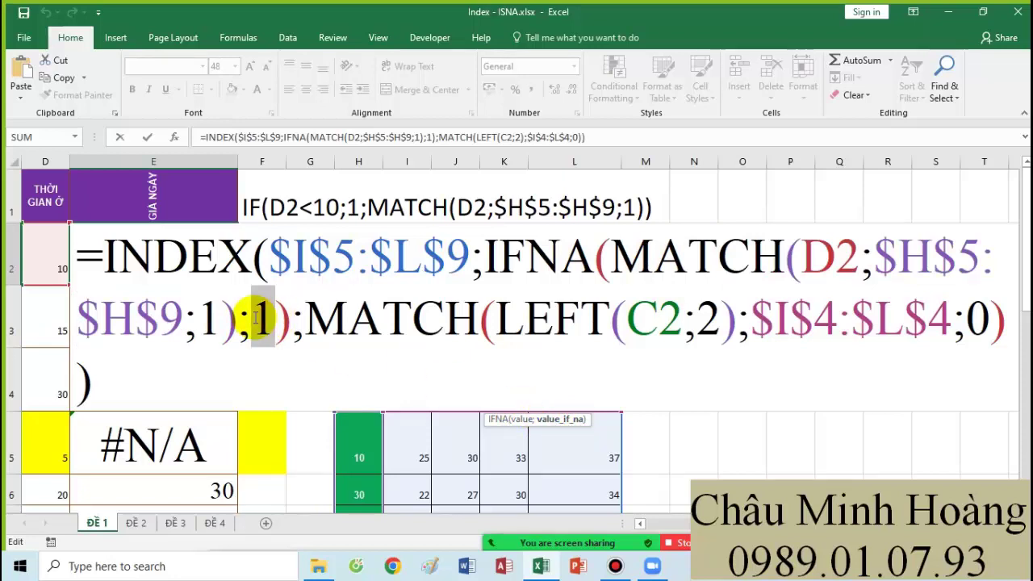
Wrap the column MATCH of the E2 formula in IFERROR with 4 as the fallback value and fill it down to E5
click(306, 323)
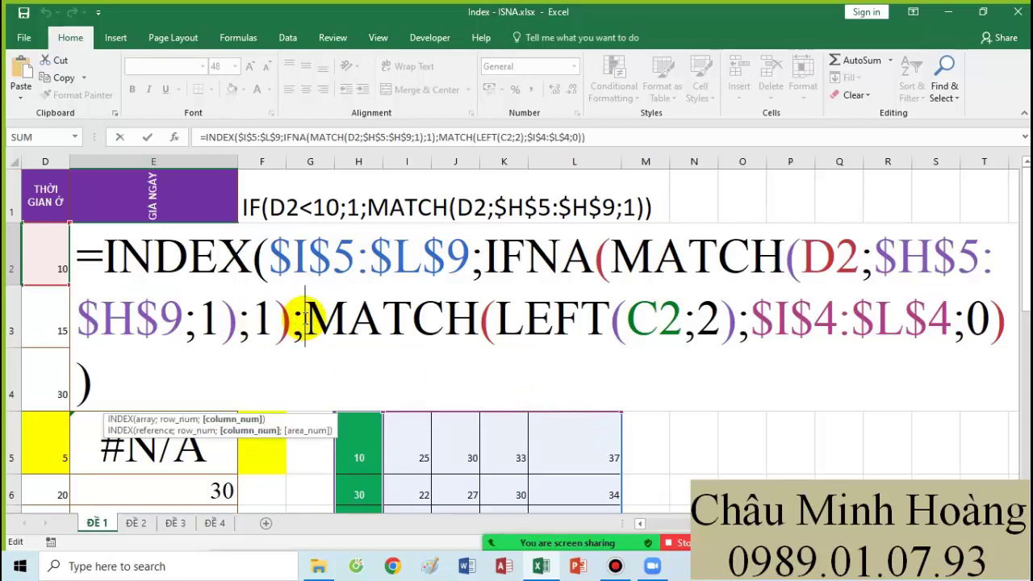
text(if)
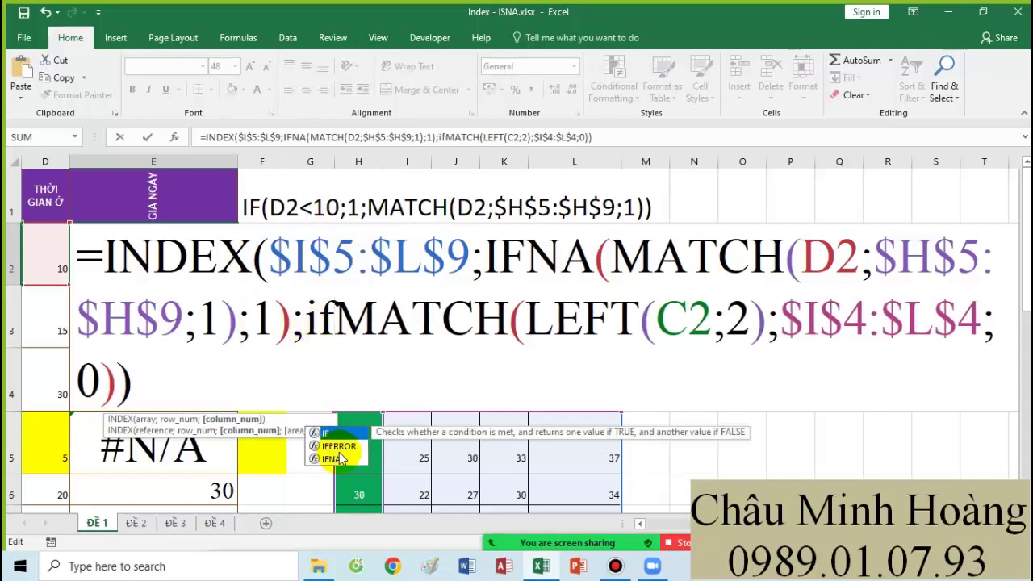
click(339, 446)
double_click(339, 446)
click(350, 393)
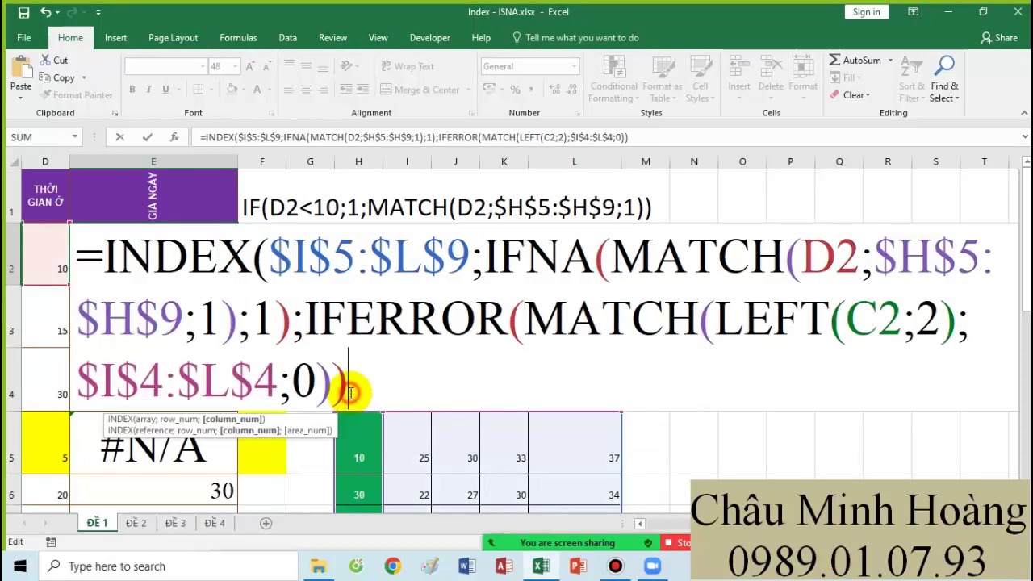
key(BackSpace)
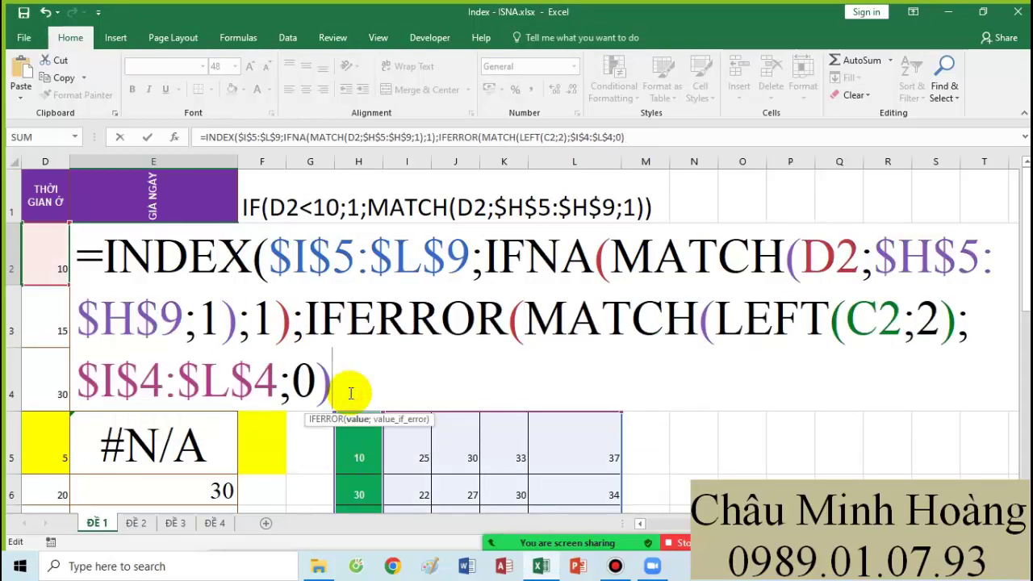
drag(524, 318, 339, 374)
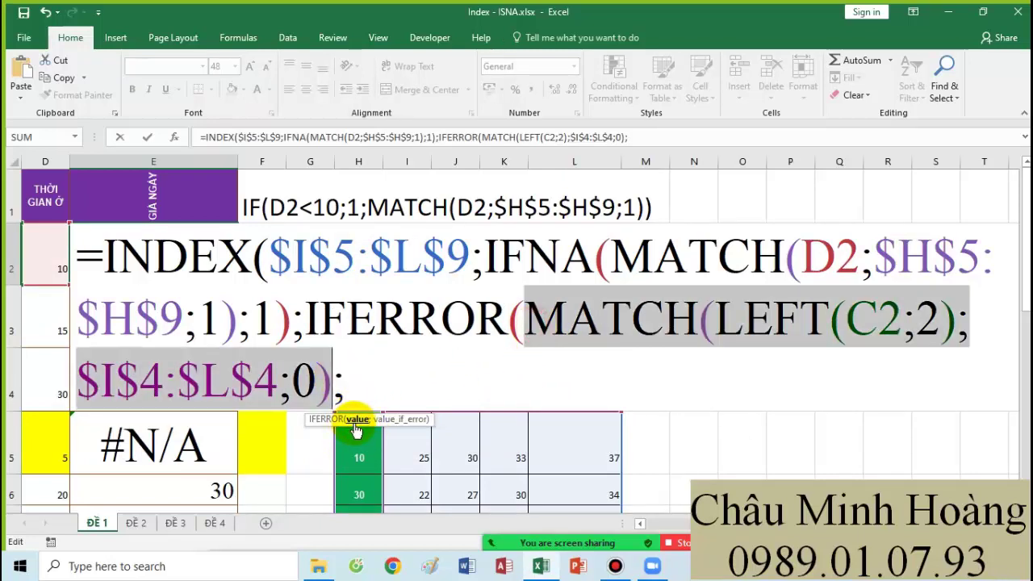
click(363, 395)
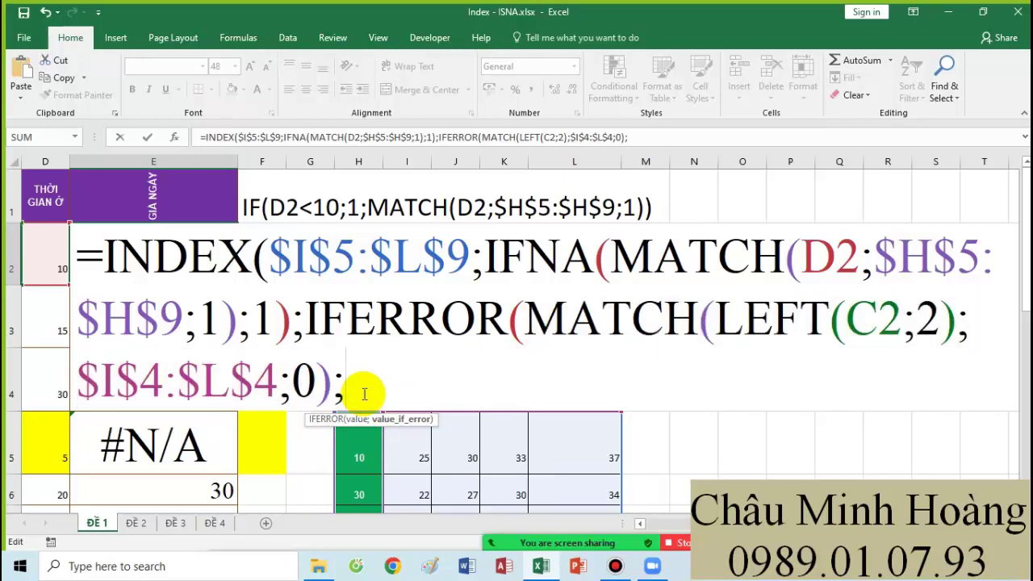
text(4)))
key(Return)
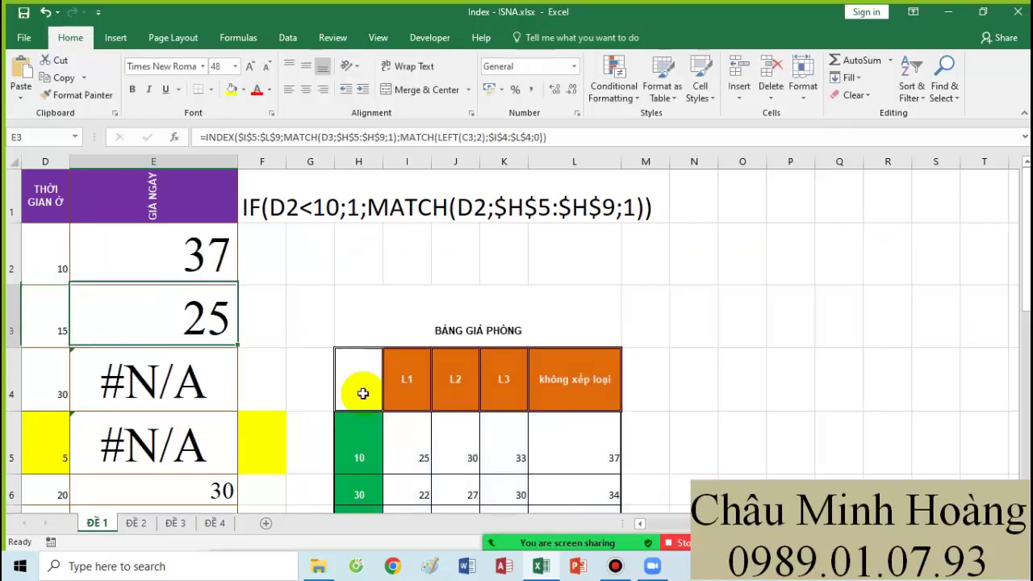
click(229, 280)
drag(235, 284, 241, 437)
Reopen the E2 formula and examine its IFNA row argument and IFERROR column argument
double_click(203, 251)
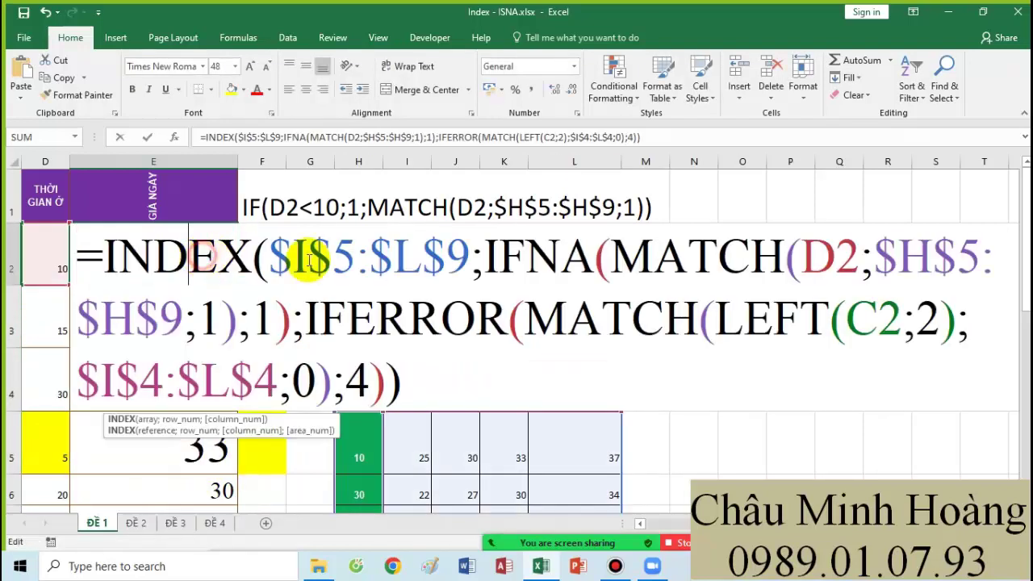
click(485, 259)
drag(554, 271, 284, 315)
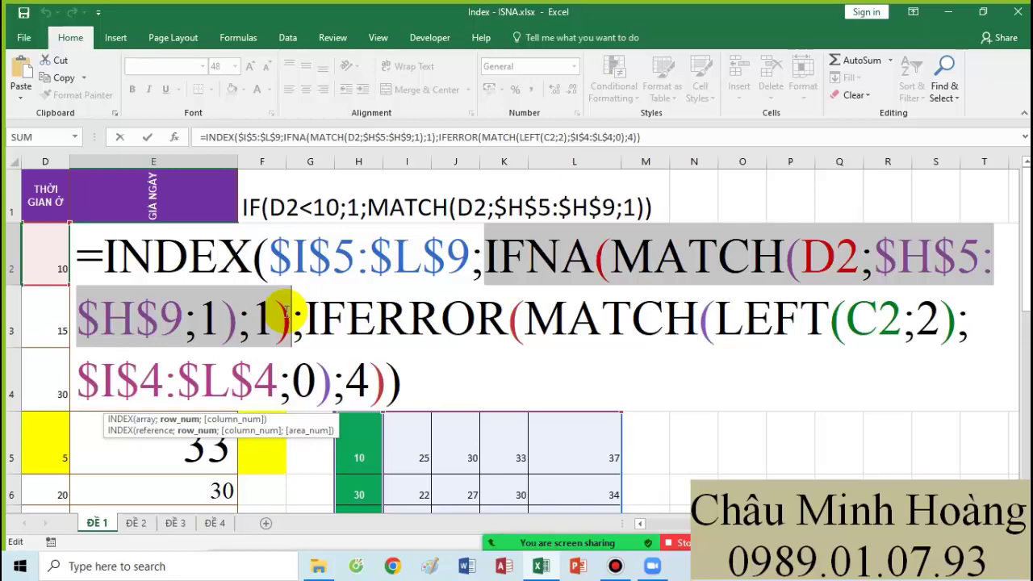
drag(311, 305, 410, 392)
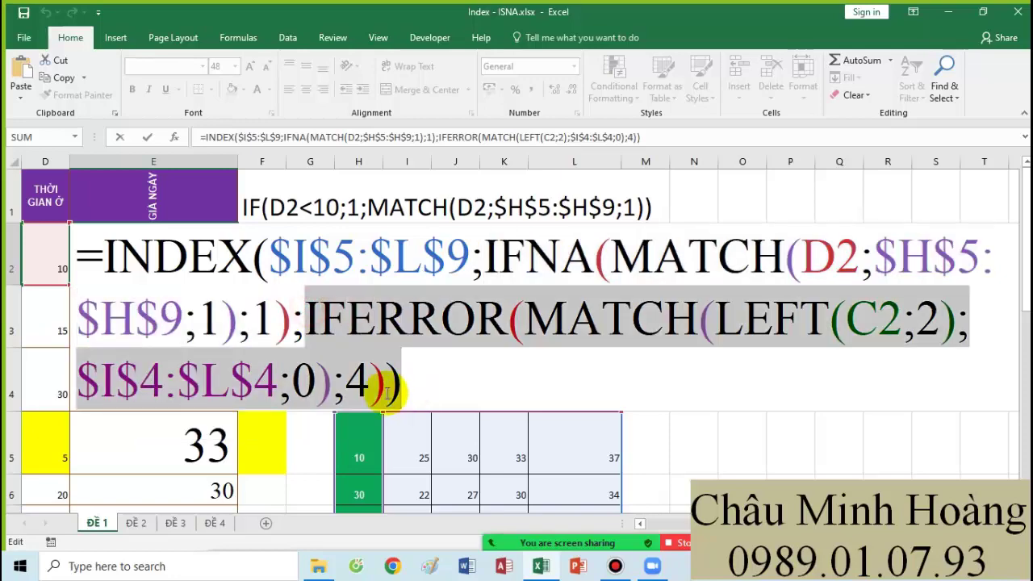
click(616, 566)
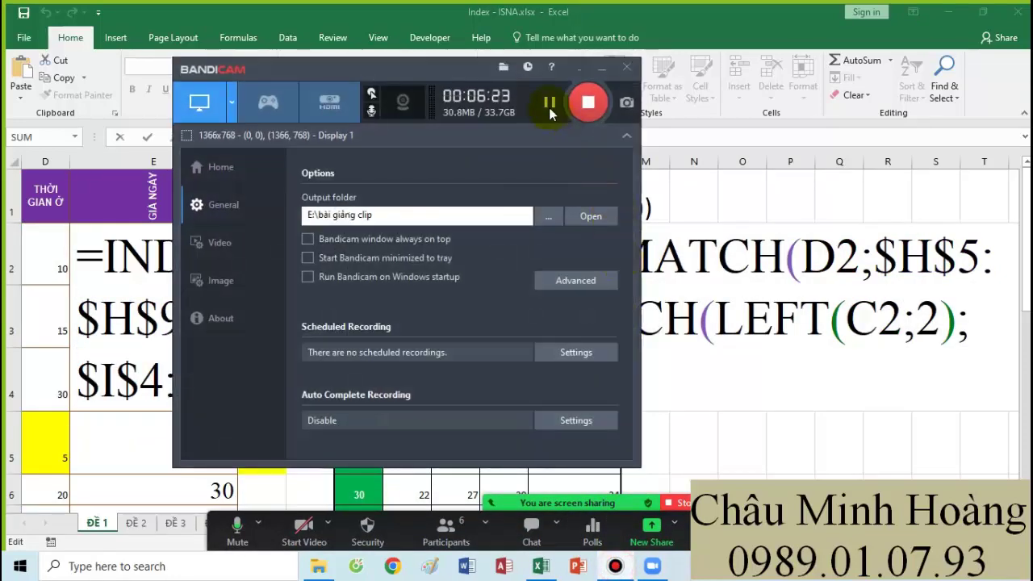
click(599, 69)
On ĐỀ 2, reduce the font size of the first CU LY cell, I3, to 36
click(135, 523)
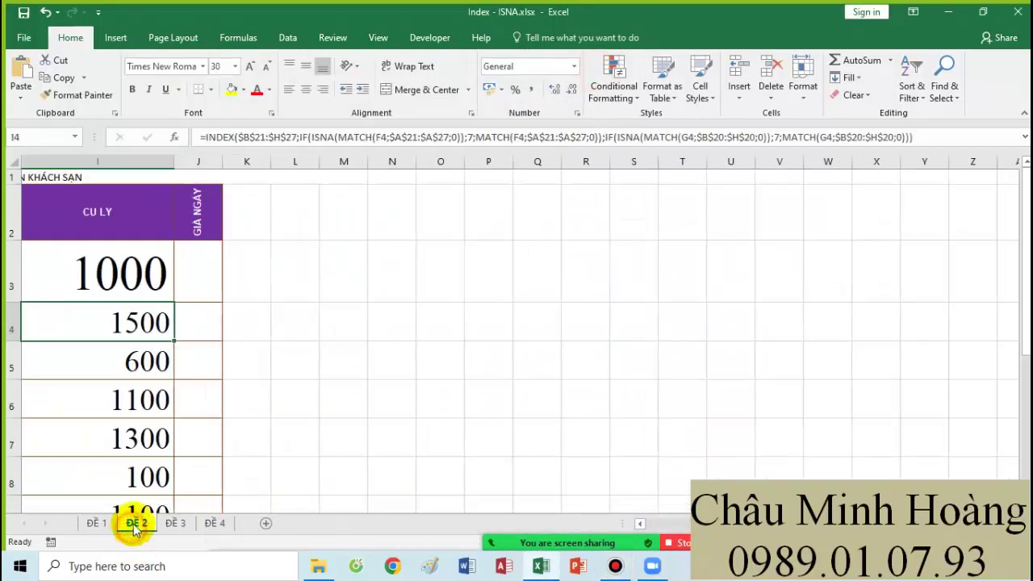
click(339, 408)
click(28, 288)
double_click(299, 262)
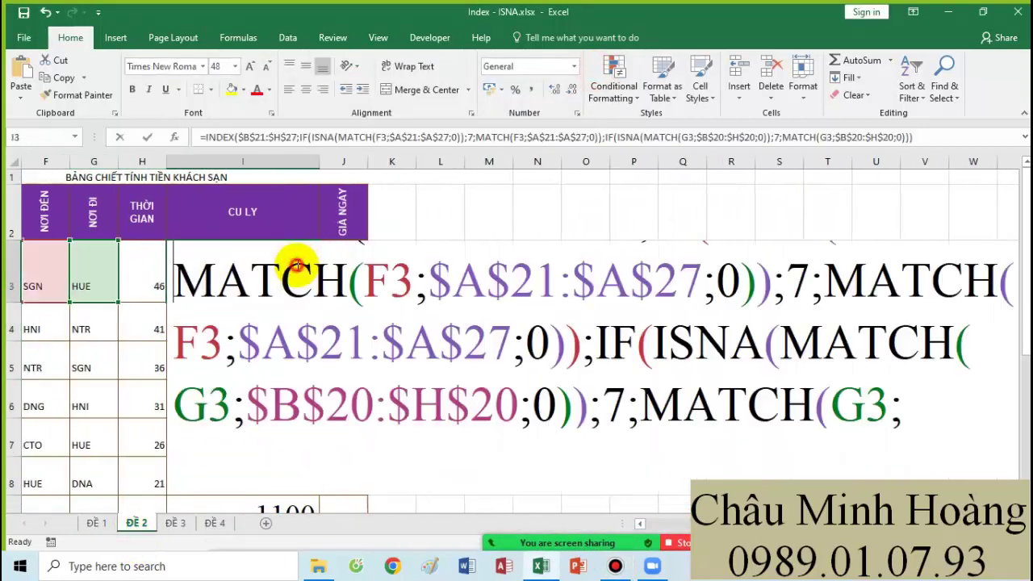
scroll(431, 322, down, 1)
scroll(439, 330, up, 1)
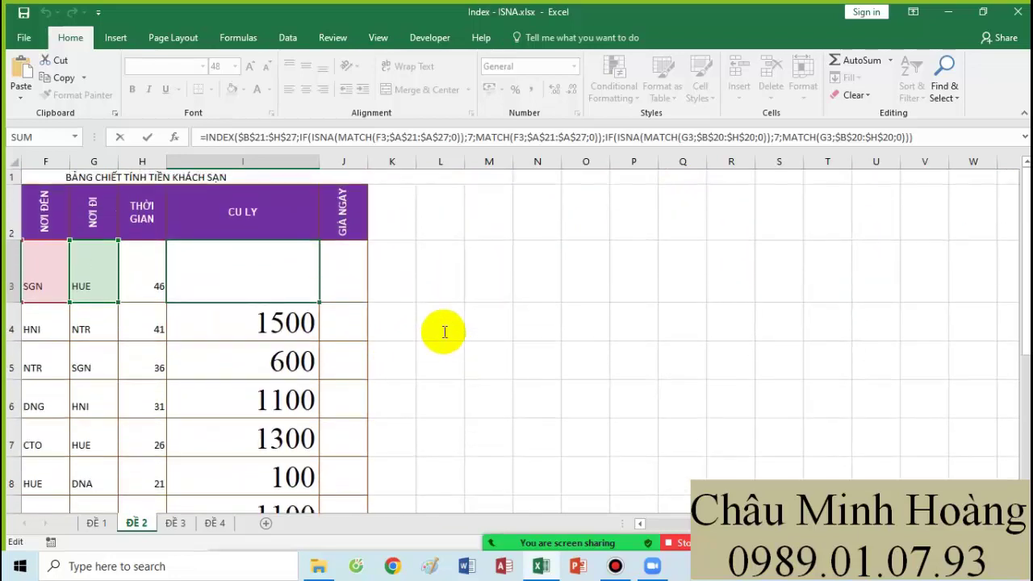
key(Escape)
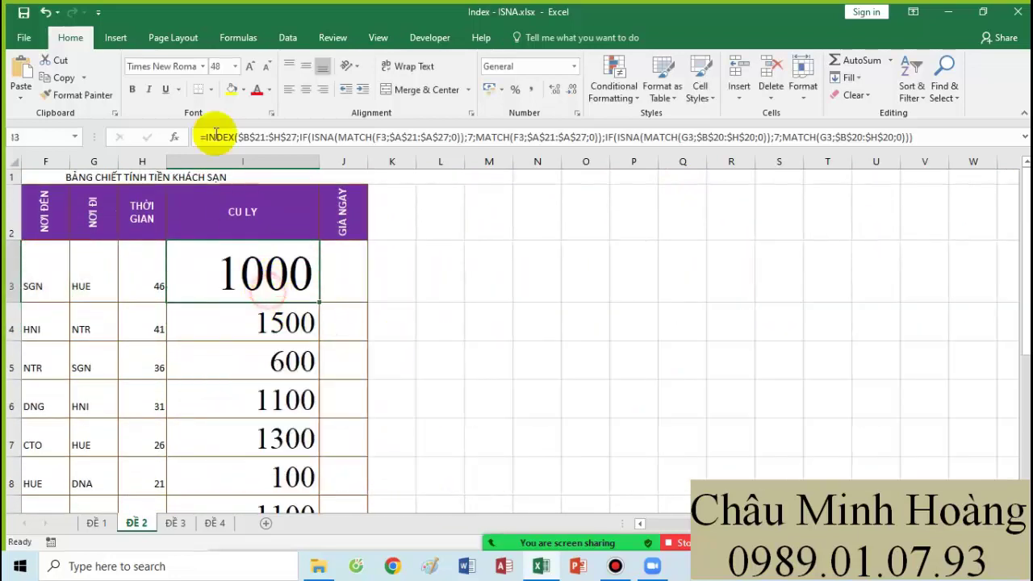
click(250, 67)
click(266, 71)
click(266, 71)
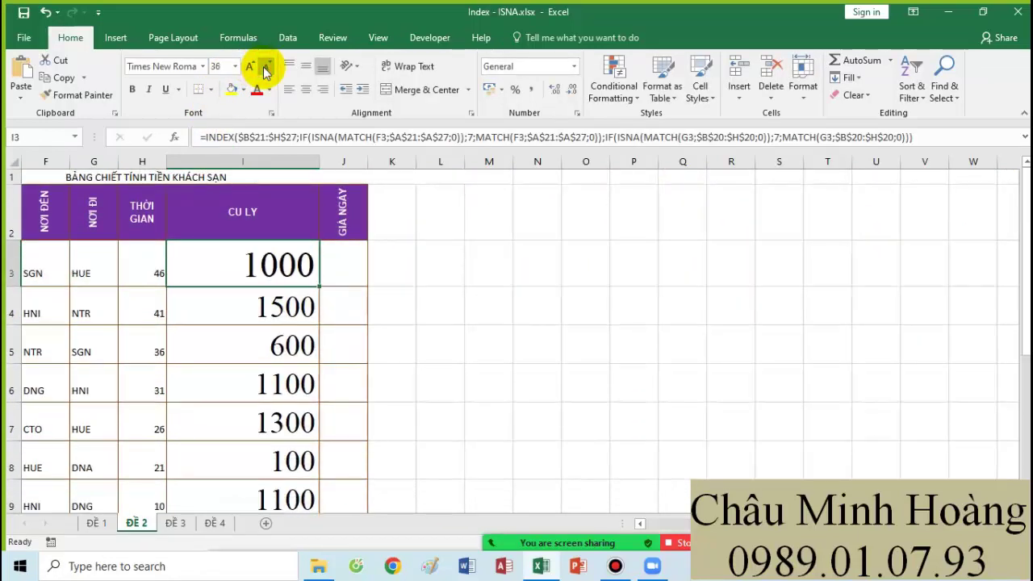
Simplify the I3 formula to a plain INDEX/MATCH by removing both IF(ISNA()) wrappers with their fallback 7, and fill it down column I
double_click(273, 269)
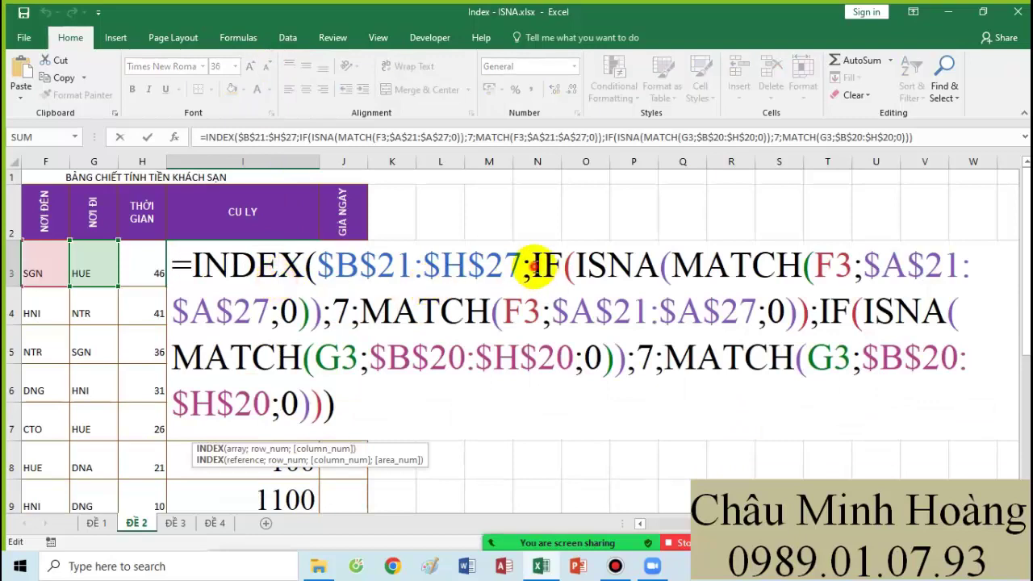
drag(535, 266, 362, 313)
key(BackSpace)
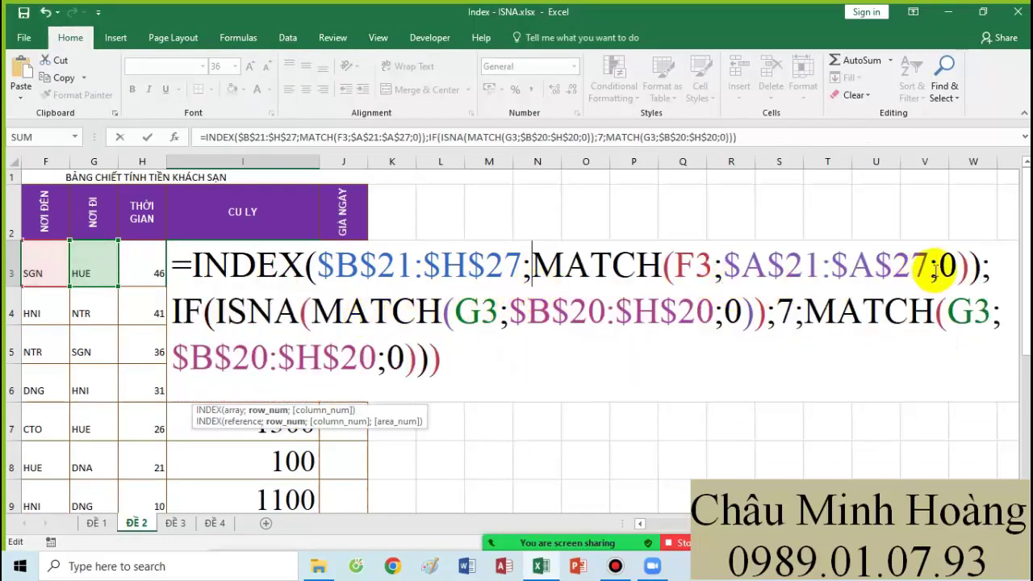
click(971, 268)
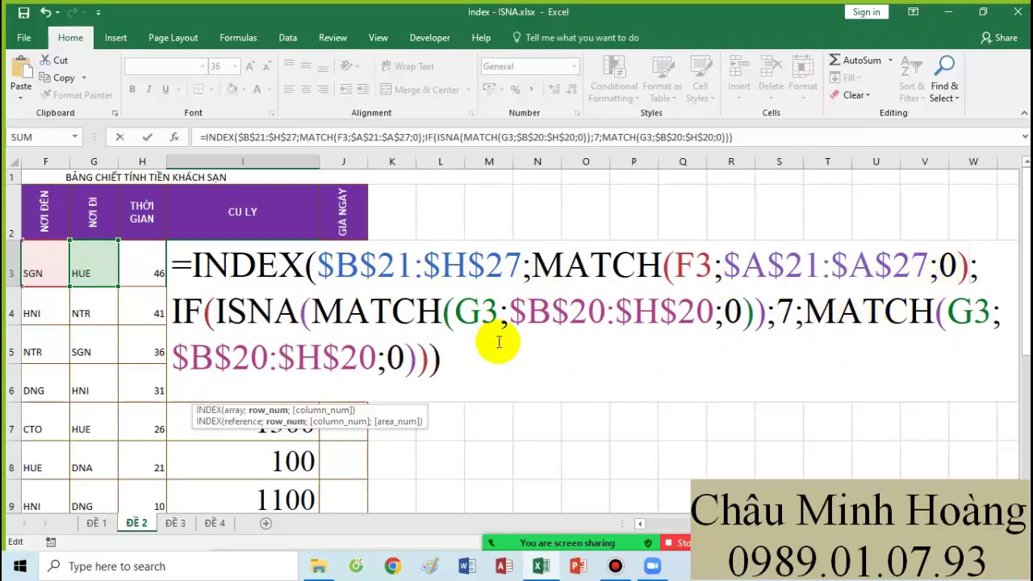
drag(172, 313, 802, 312)
key(BackSpace)
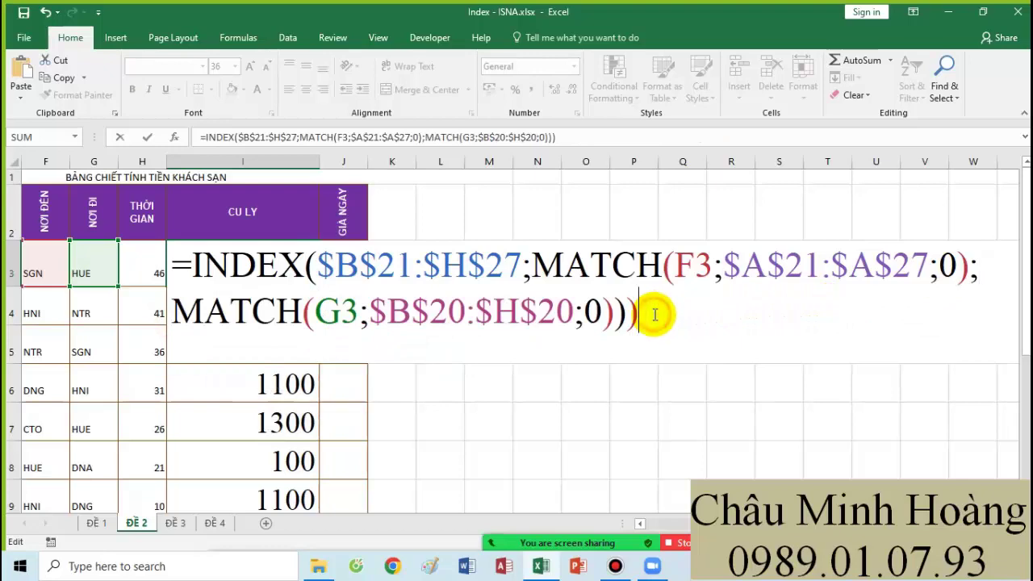
key(Return)
click(258, 266)
drag(320, 308, 300, 456)
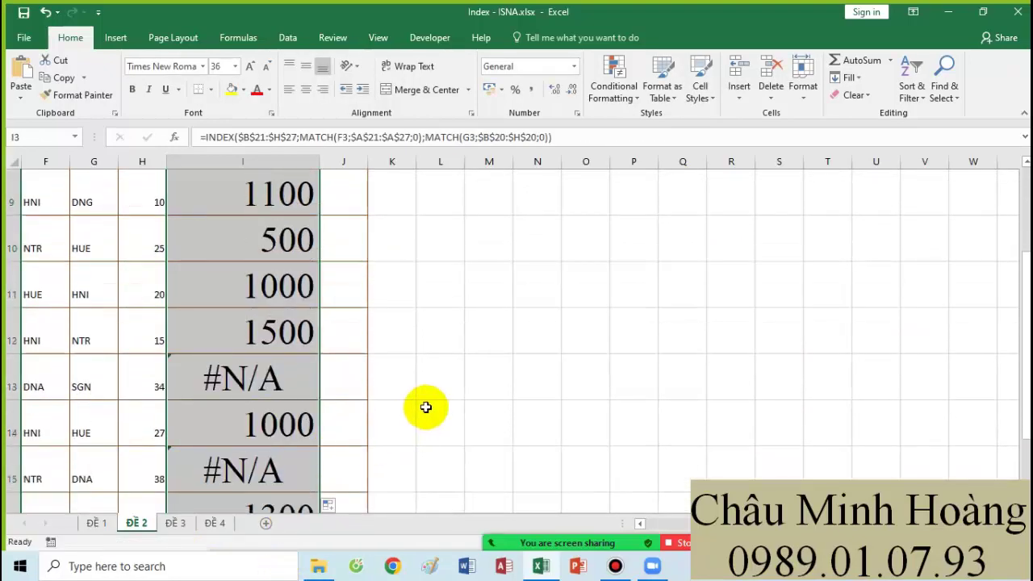
Wrap the row MATCH of the I3 INDEX formula in IFNA with 7 as the fallback value
scroll(315, 387, up, 3)
click(257, 251)
double_click(257, 251)
click(534, 266)
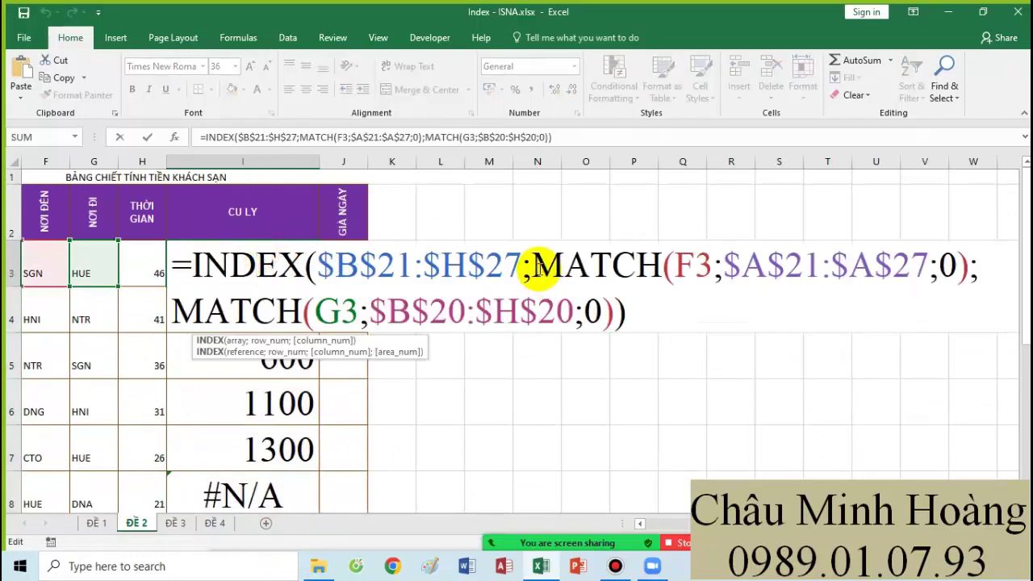
text(if)
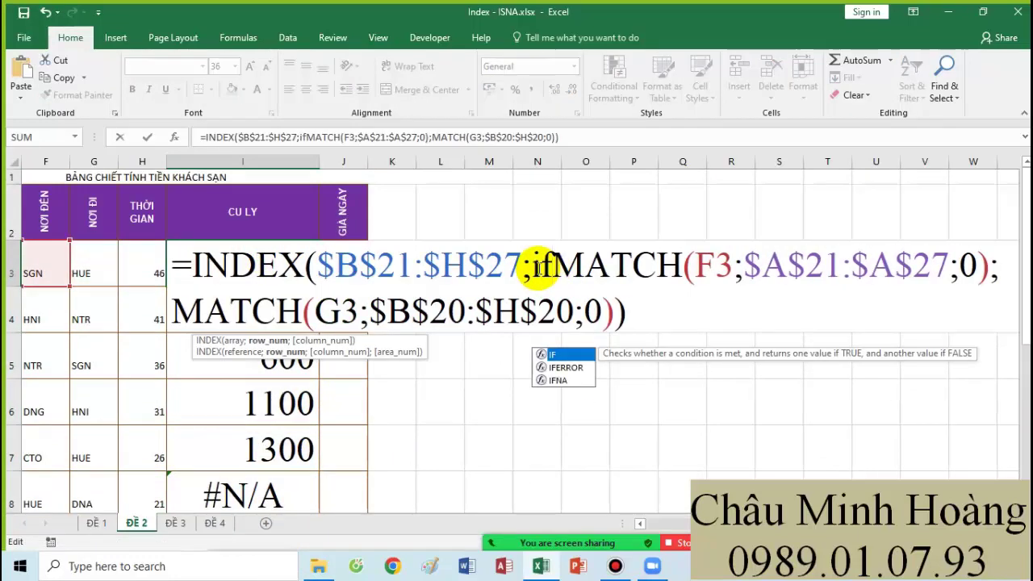
double_click(568, 381)
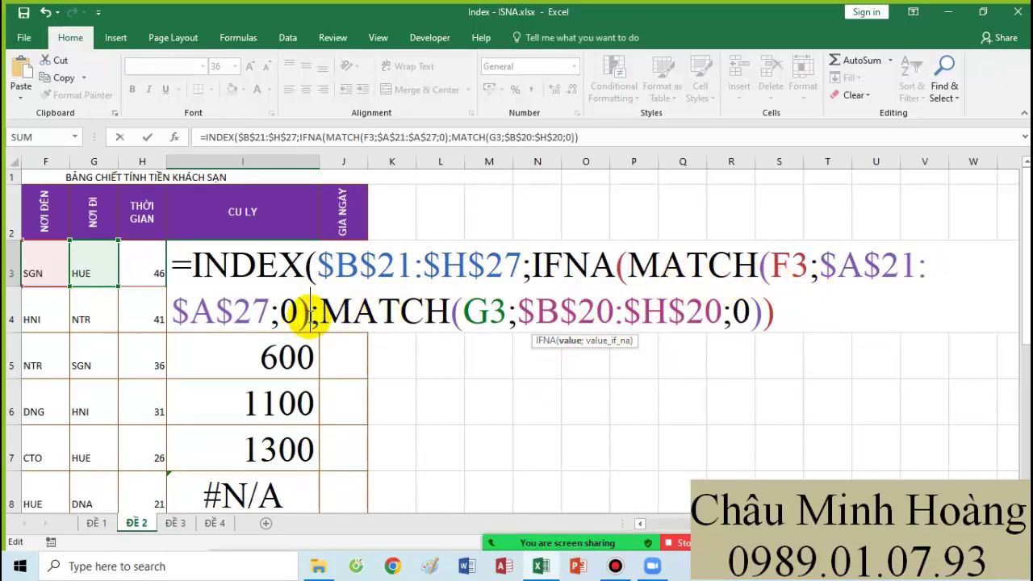
text(7;0)
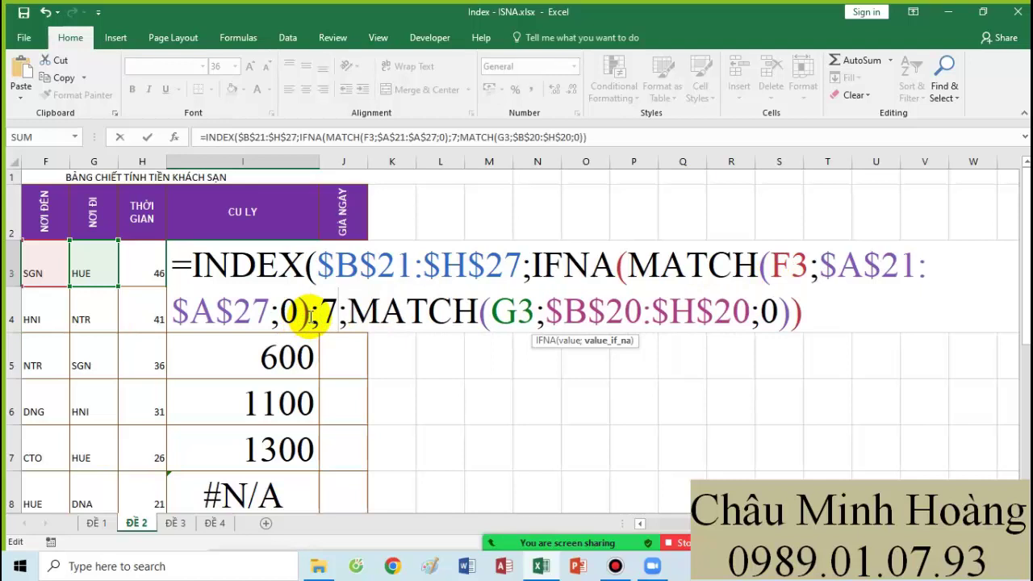
text())
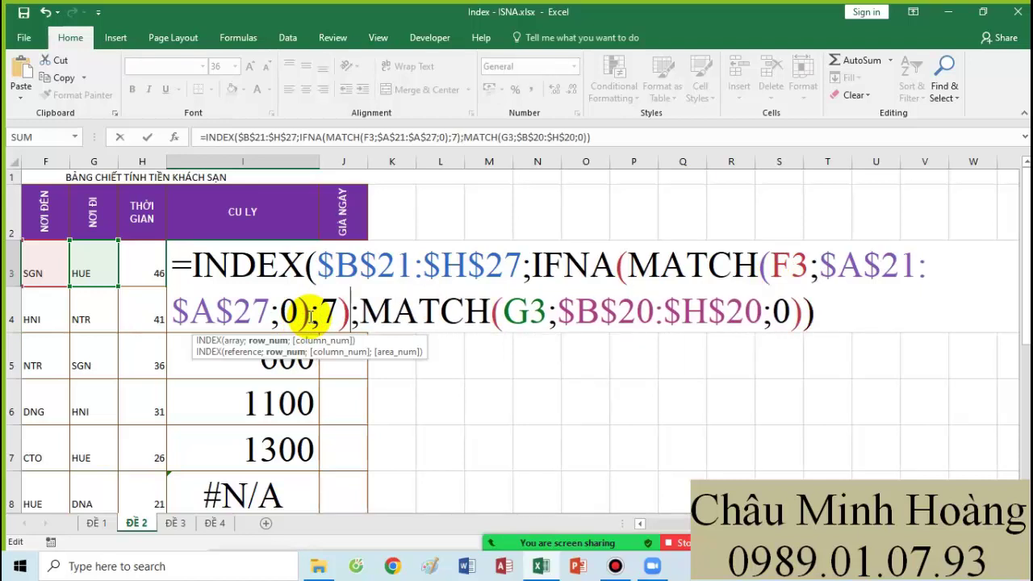
Wrap the column MATCH of the I3 INDEX formula in IFERROR with 7 as the fallback value
click(361, 313)
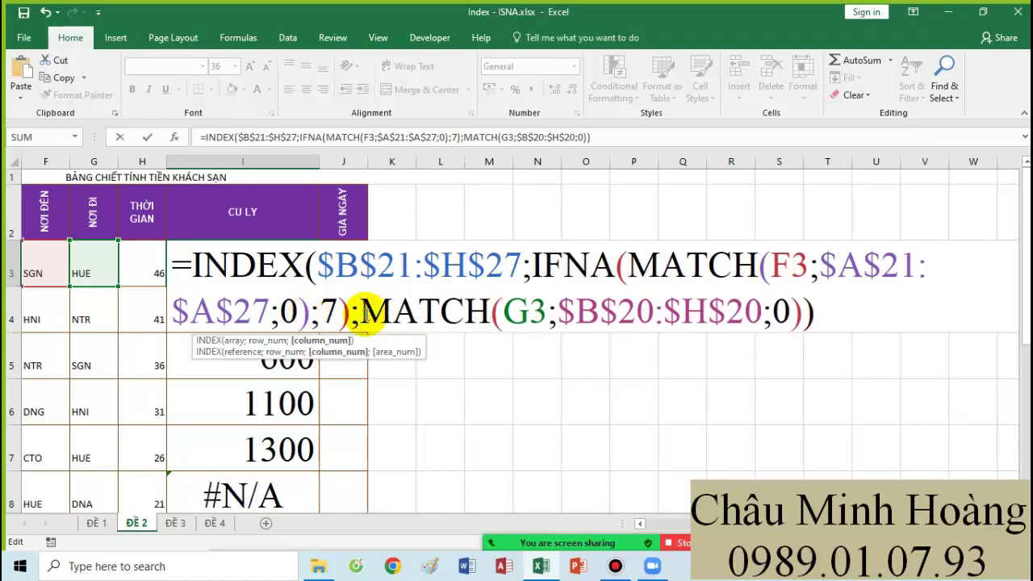
text(if)
double_click(412, 364)
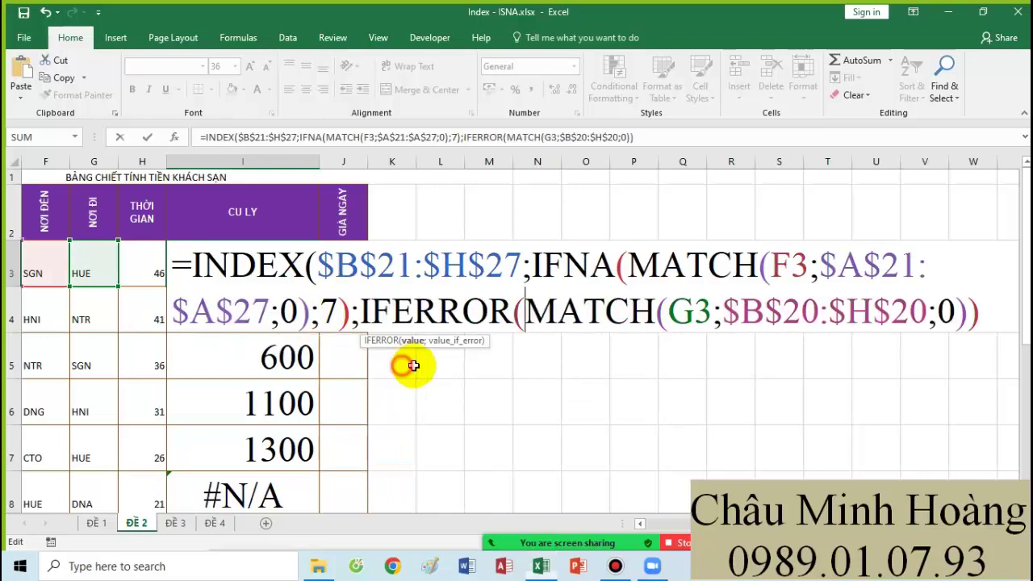
click(979, 315)
key(BackSpace)
text(;)
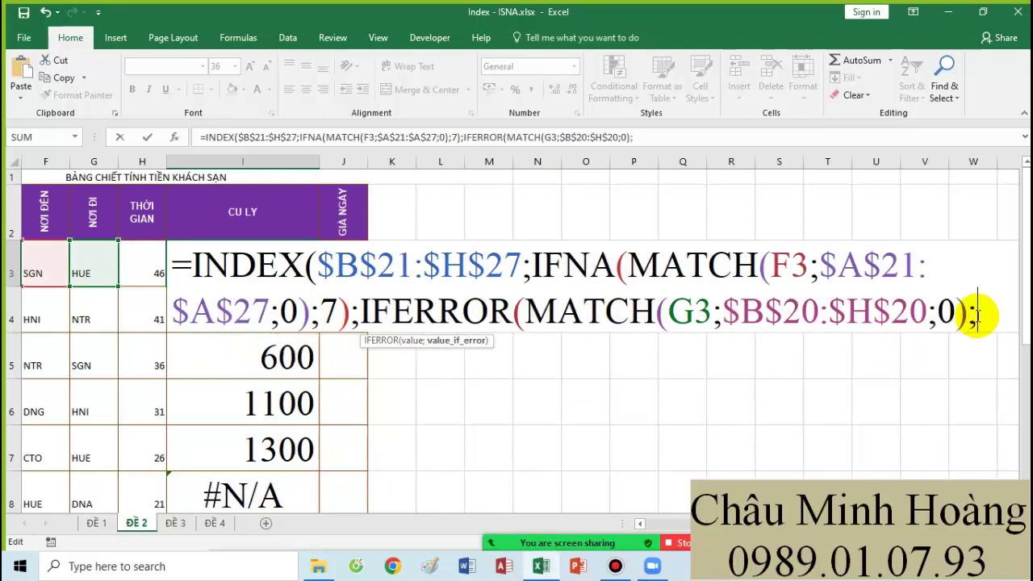
text(7))
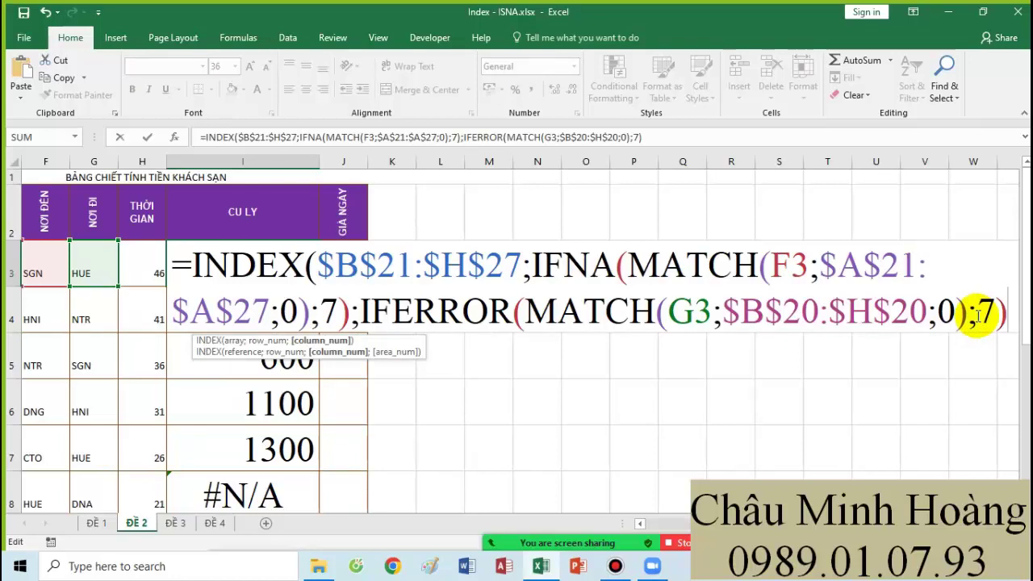
text())
key(Return)
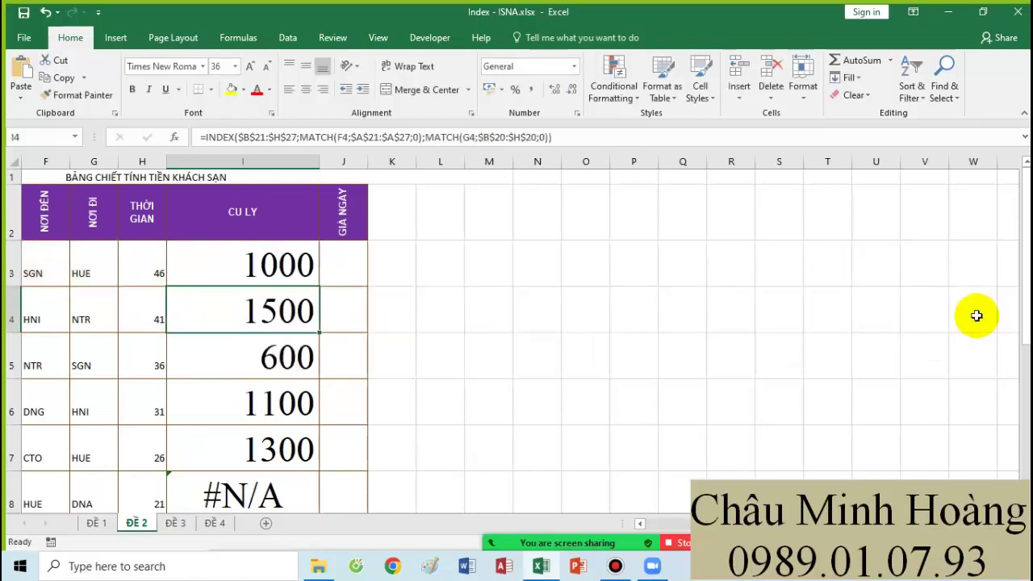
Fill the I3 formula down the CU LY column
click(314, 273)
drag(315, 273, 285, 498)
scroll(286, 482, up, 1)
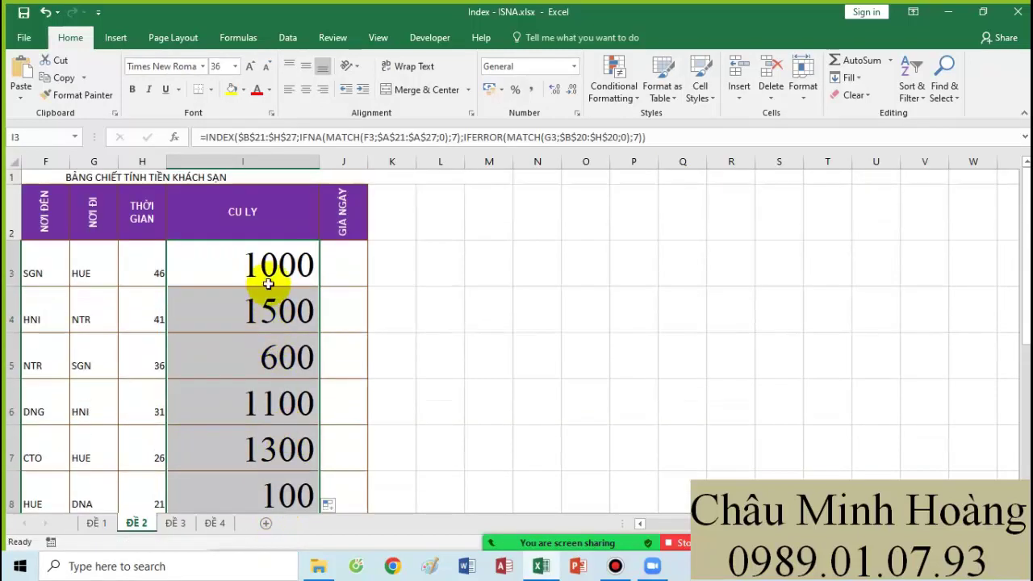
Reopen the I3 formula and examine the value and value_if_na arguments of its IFNA function
double_click(271, 275)
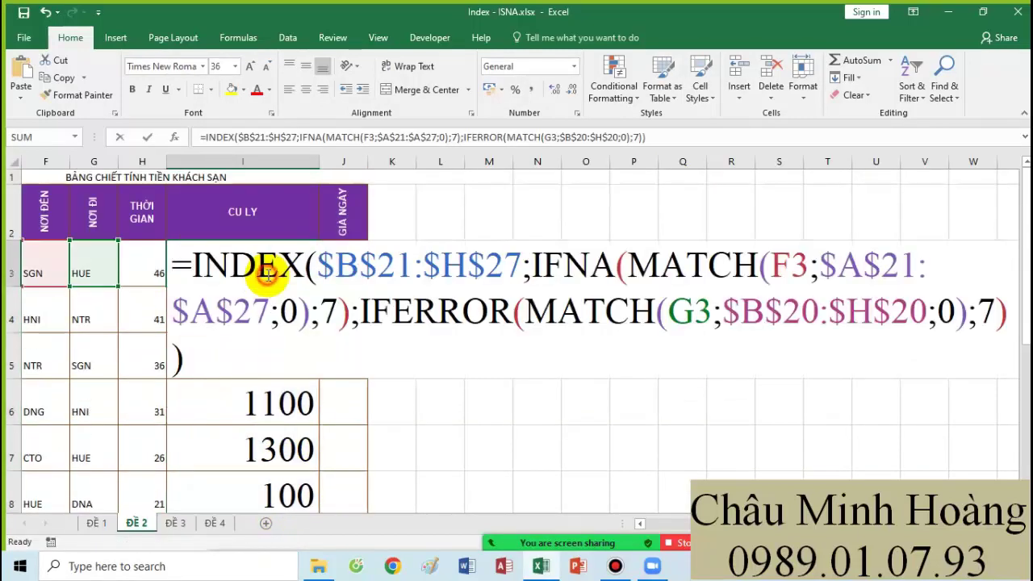
click(627, 266)
click(568, 387)
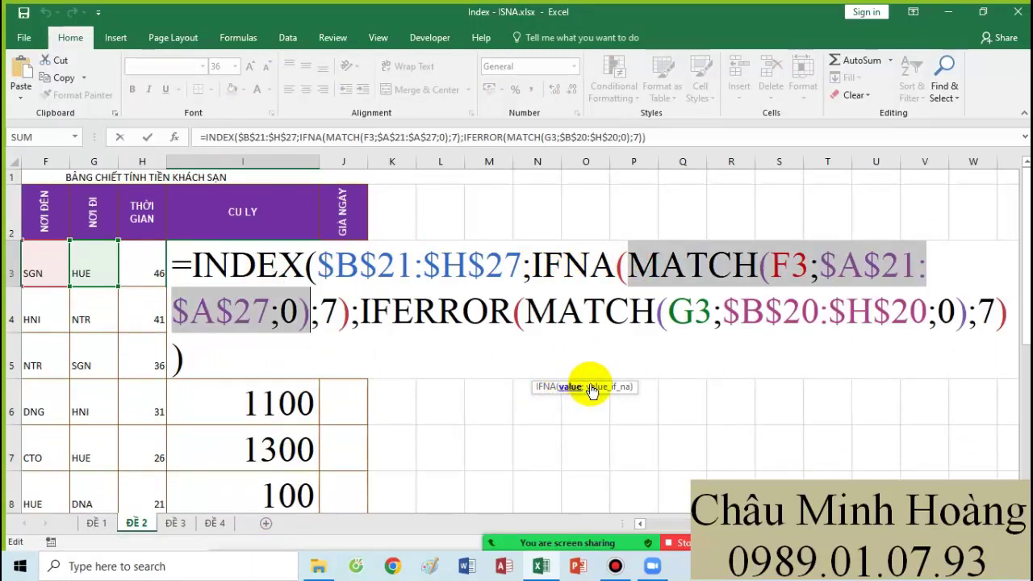
click(606, 388)
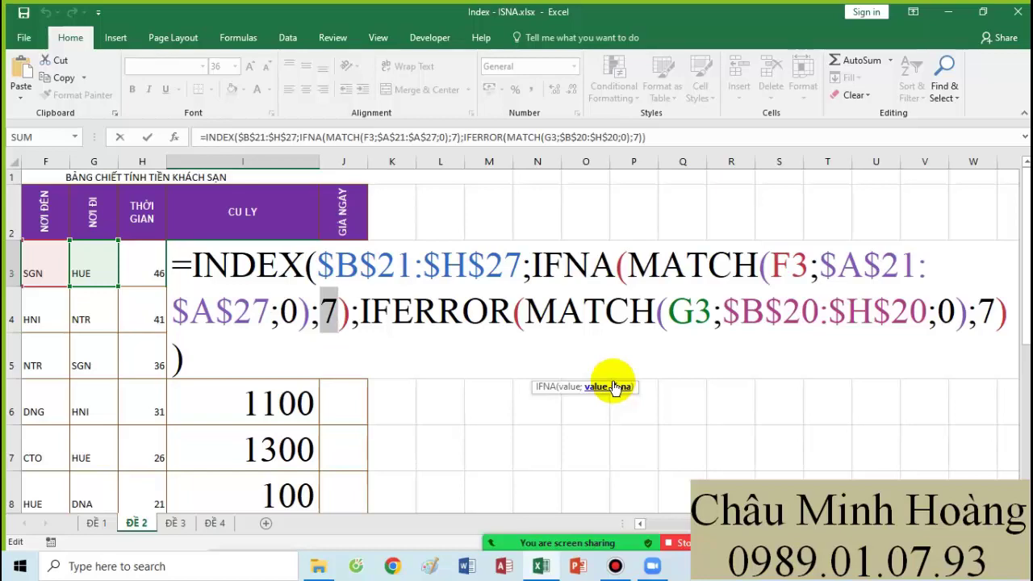
click(615, 566)
click(548, 102)
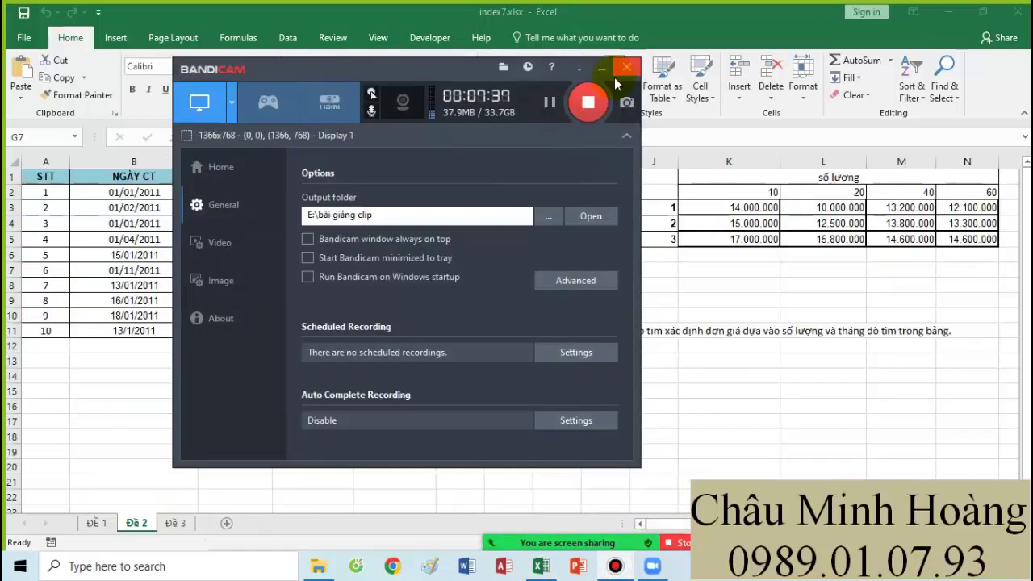
click(604, 69)
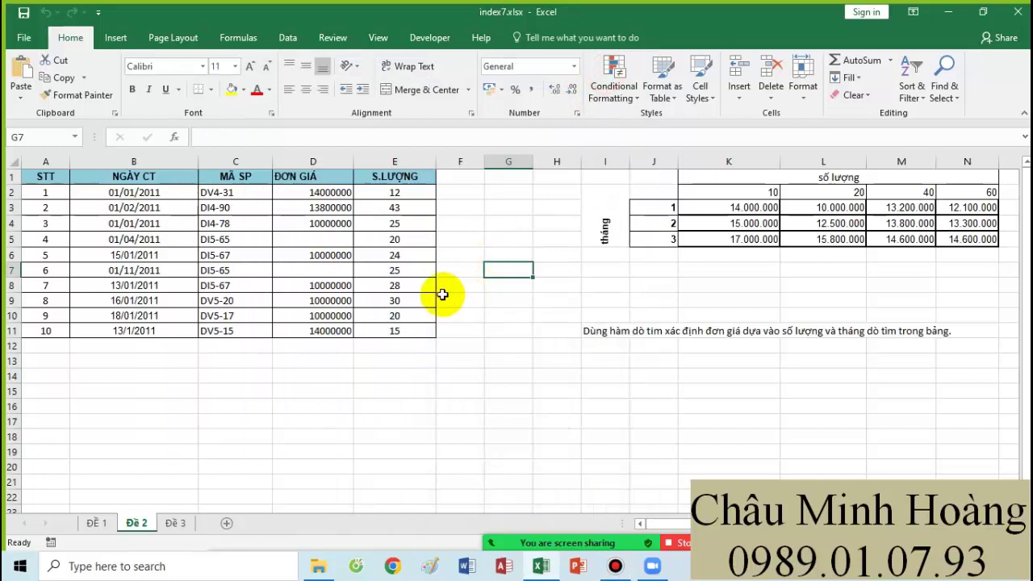
On the Đề 2 sheet of index7.xlsx, format ĐƠN GIÁ cell D2 as Times New Roman size 24 and make row 2 taller
click(296, 192)
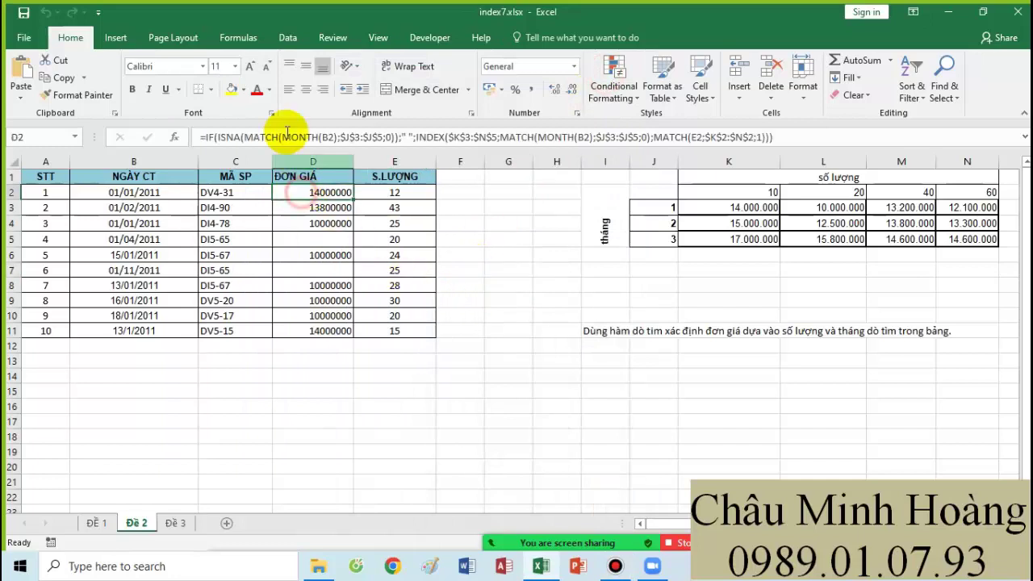
click(235, 66)
click(220, 227)
click(165, 71)
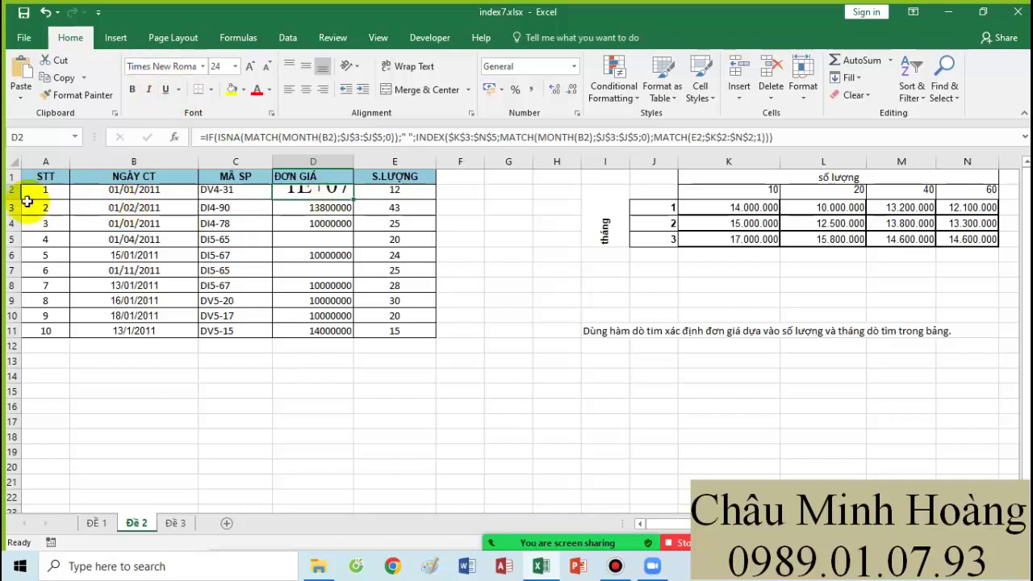
drag(22, 200, 20, 216)
Replace the D2 formula with an INDEX function that uses the price table $K$3:$N$5 as its array
click(315, 197)
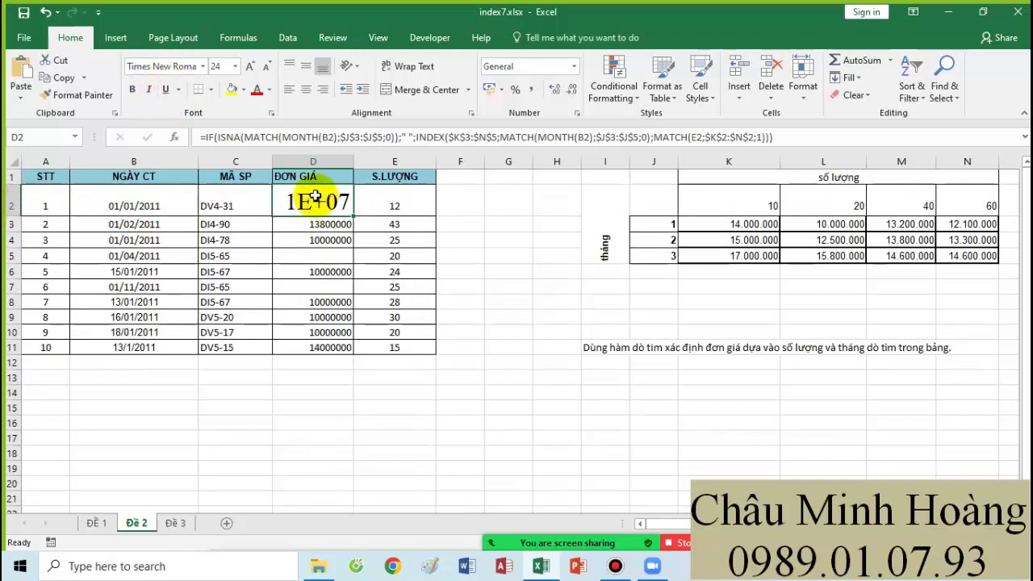
text(=o)
key(BackSpace)
text(indexx)
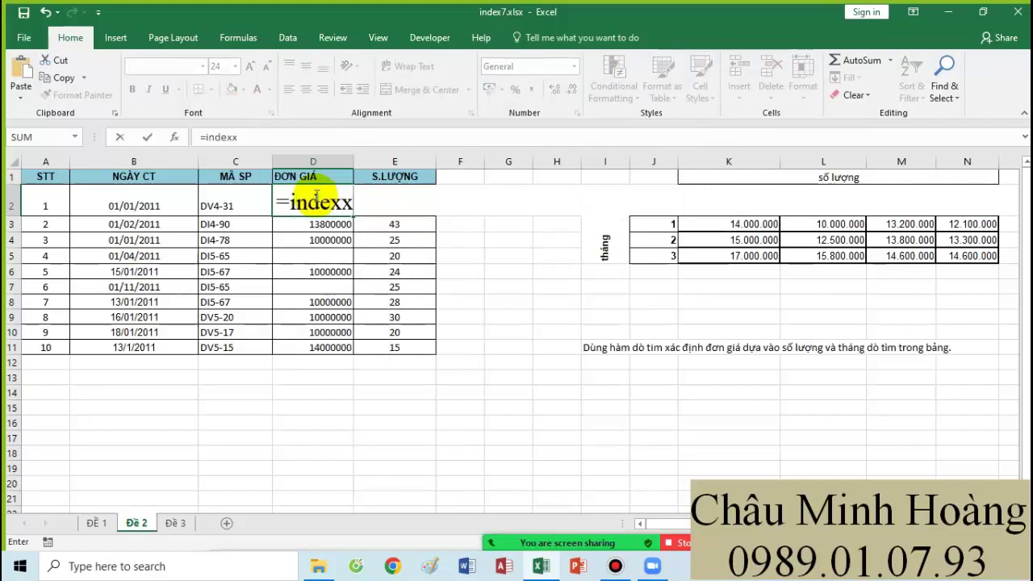
key(BackSpace)
key(Tab)
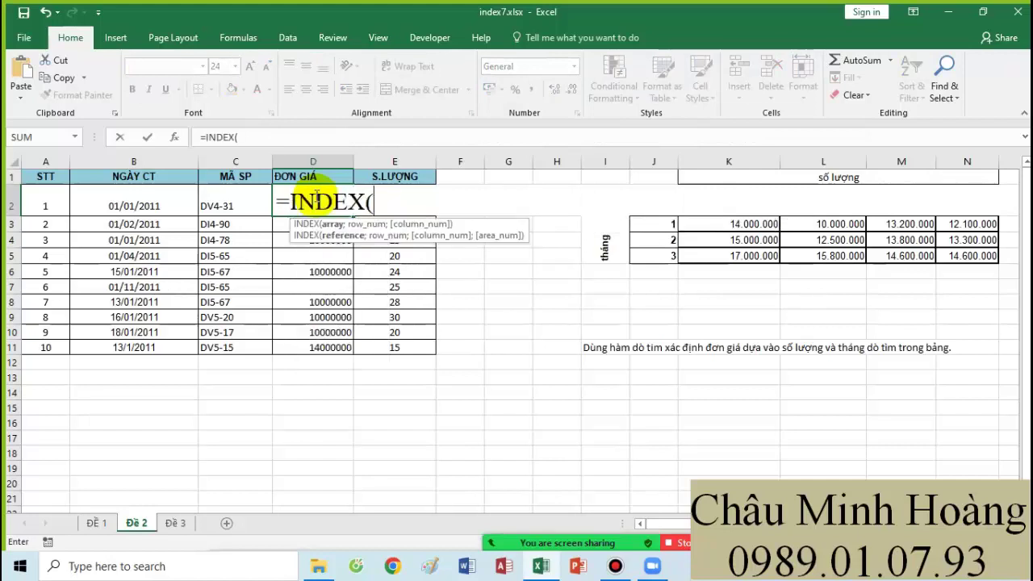
drag(731, 254, 956, 225)
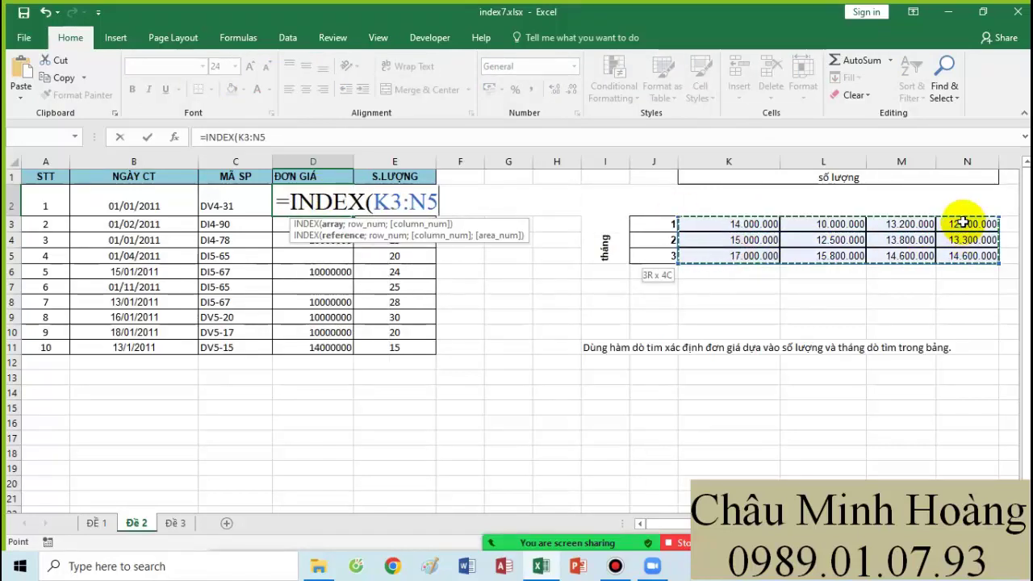
key(F4)
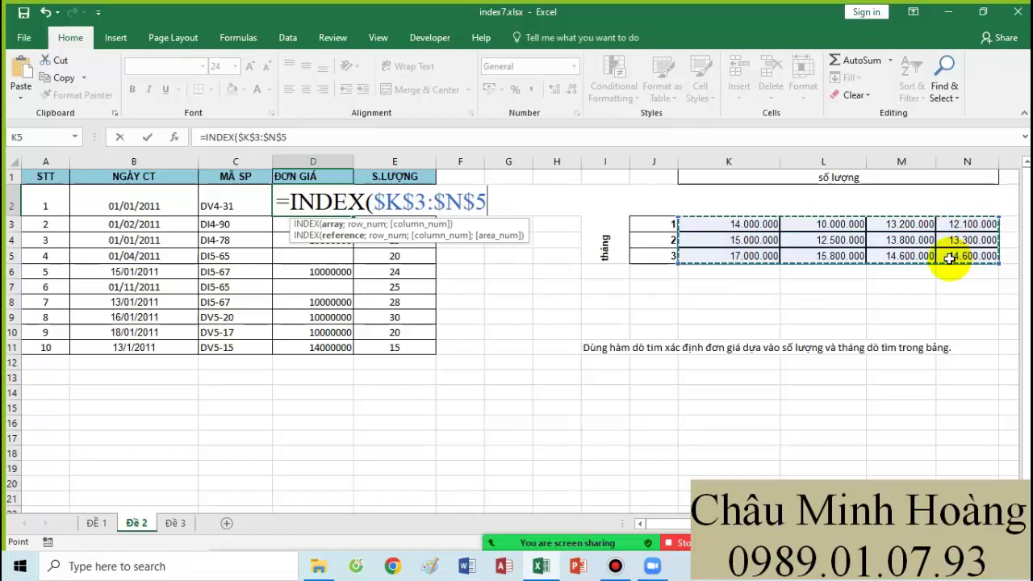
Add the row argument MATCH(MONTH(B2);$J$3:$J$5;0) to the D2 INDEX formula
text(;m)
key(Tab)
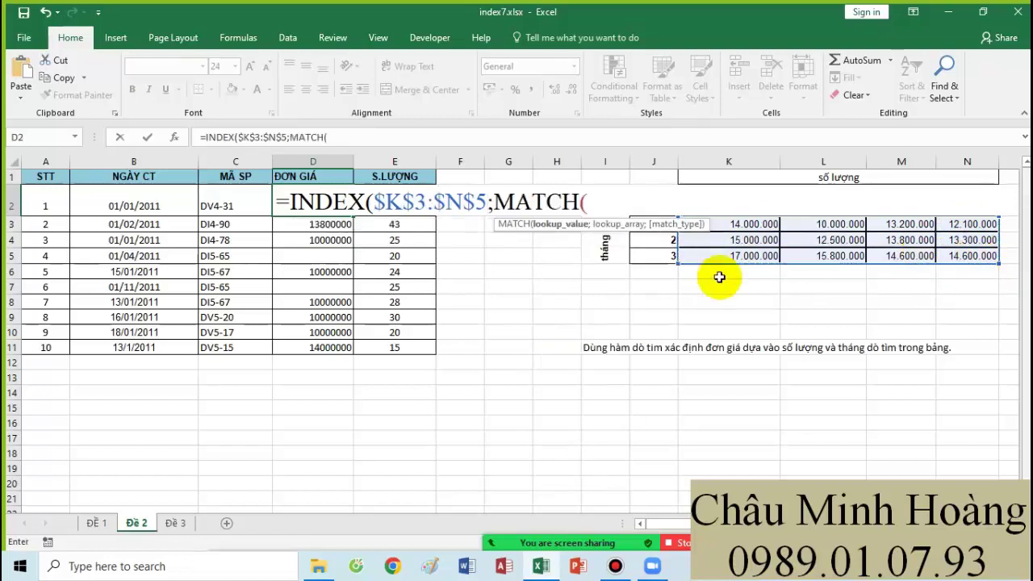
text(mon)
key(Tab)
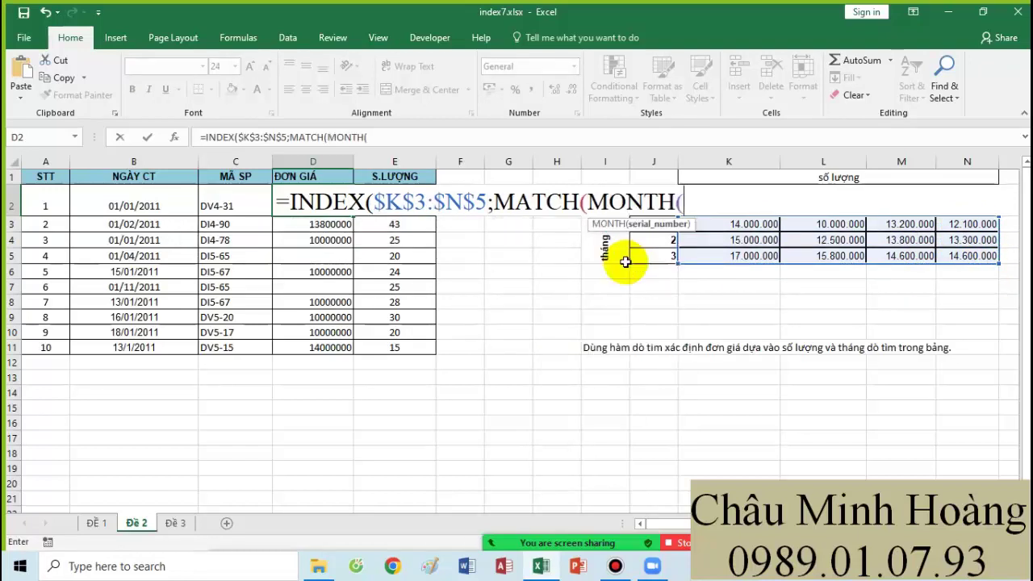
click(180, 208)
text())
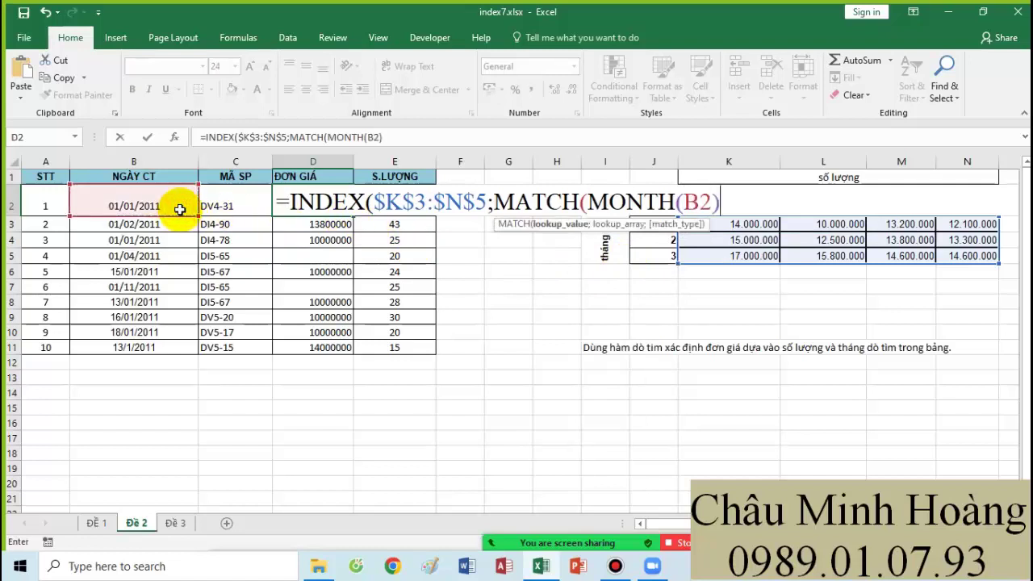
text(;)
drag(663, 257, 660, 231)
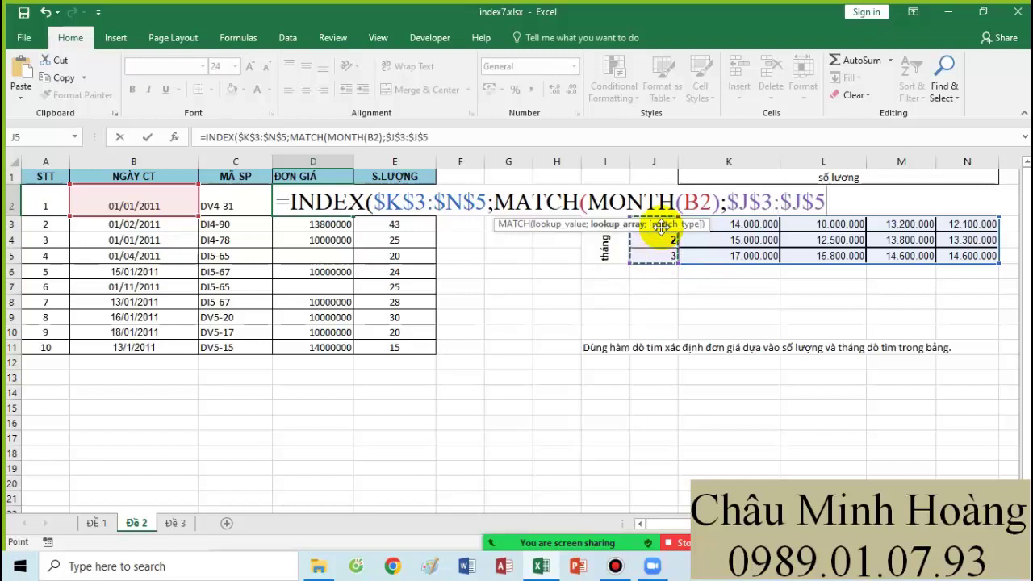
text(;0))
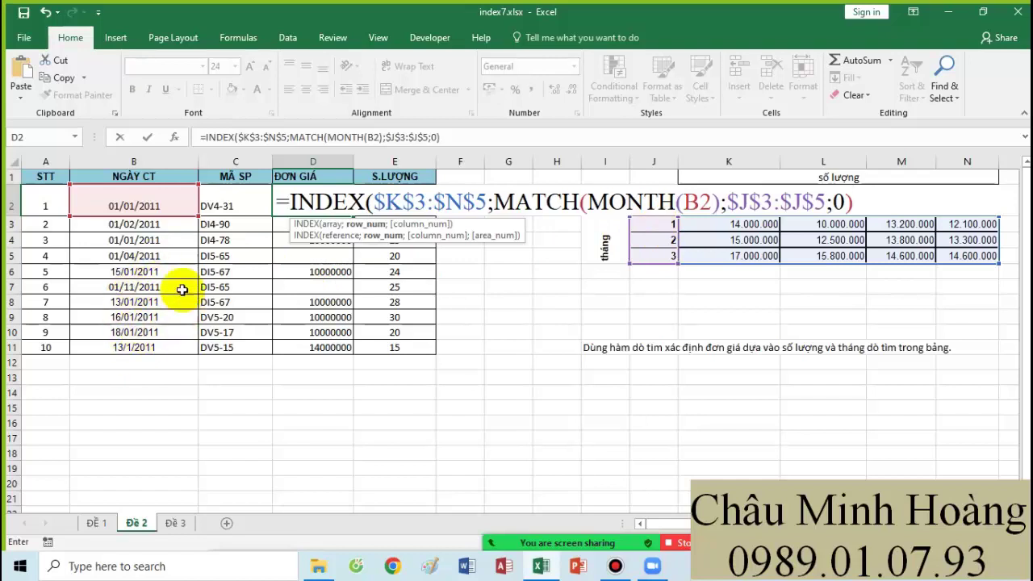
Add the column argument MATCH(E2;$K$2:$N$2;1) to the D2 INDEX formula and enter it
text(;)
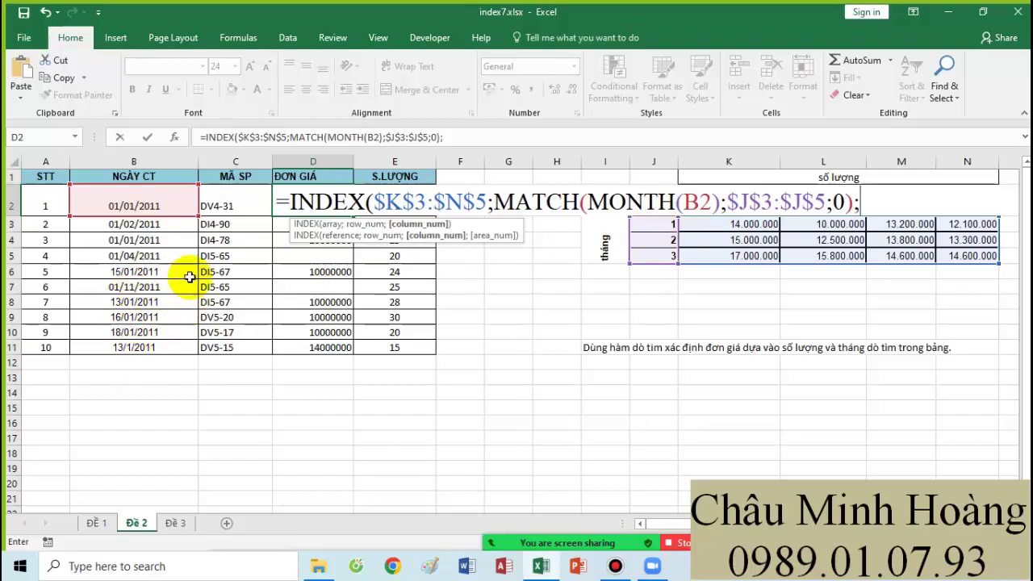
text(MATCH()
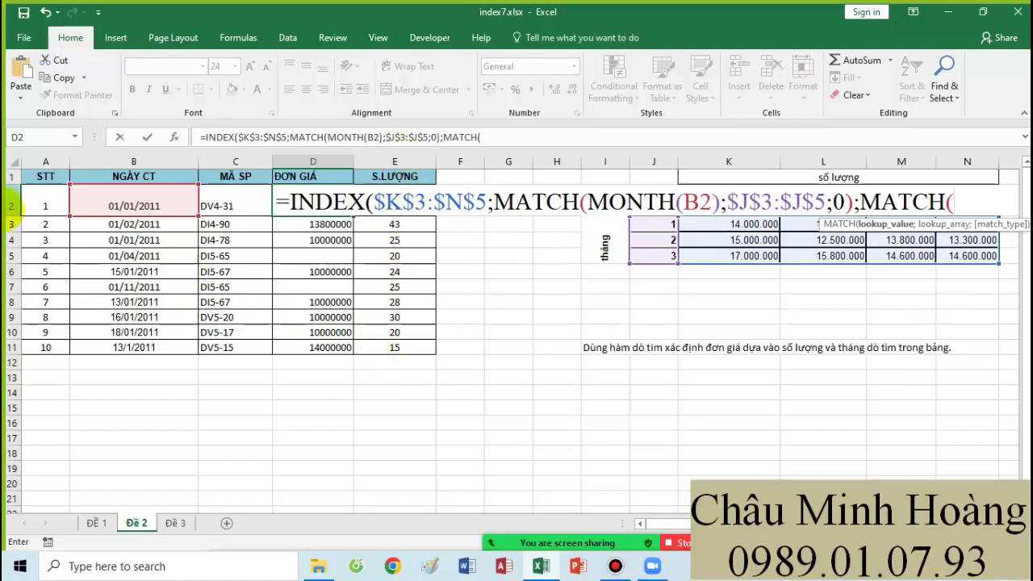
text(E2;)
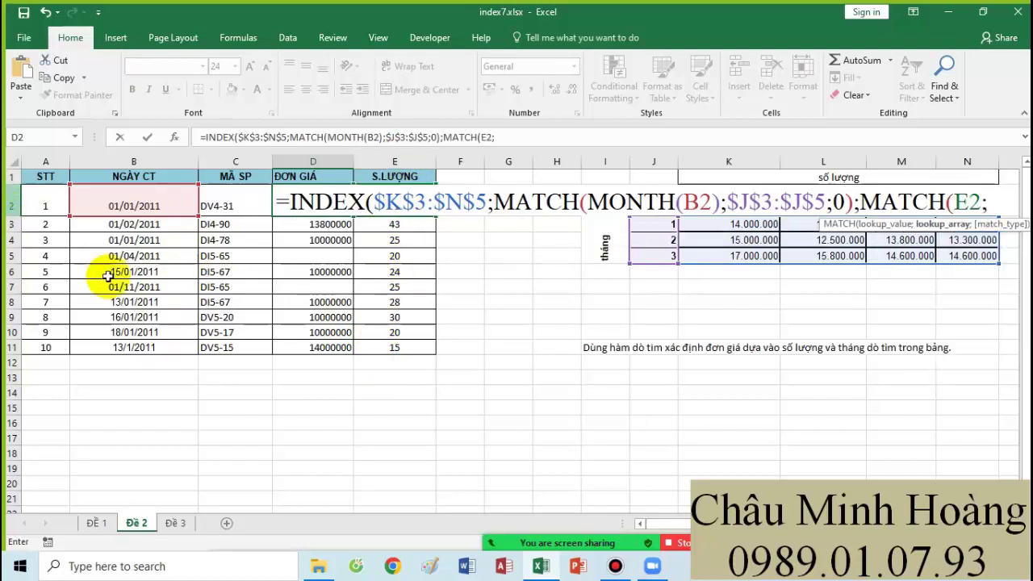
scroll(807, 363, right, 3)
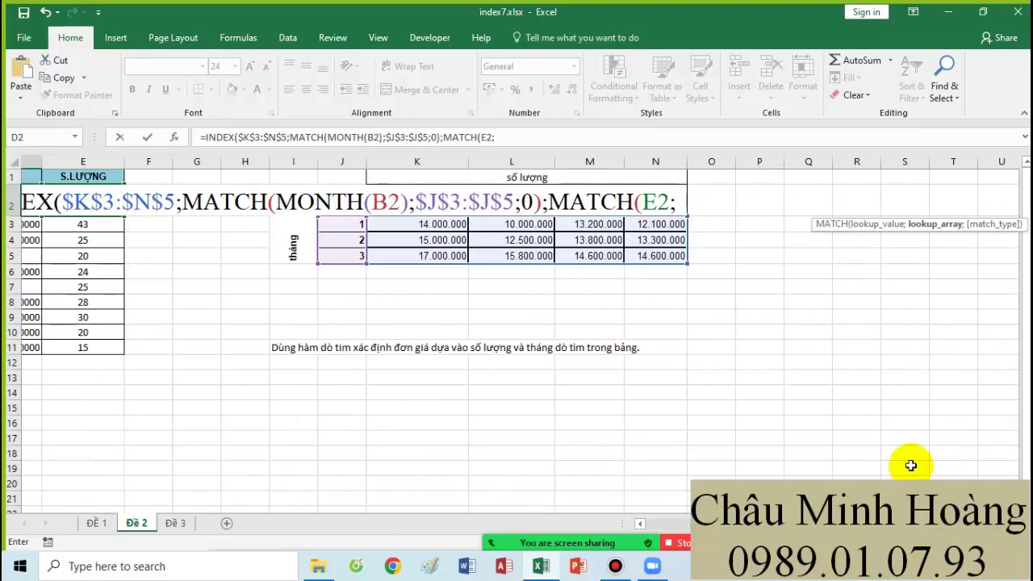
drag(654, 194, 422, 194)
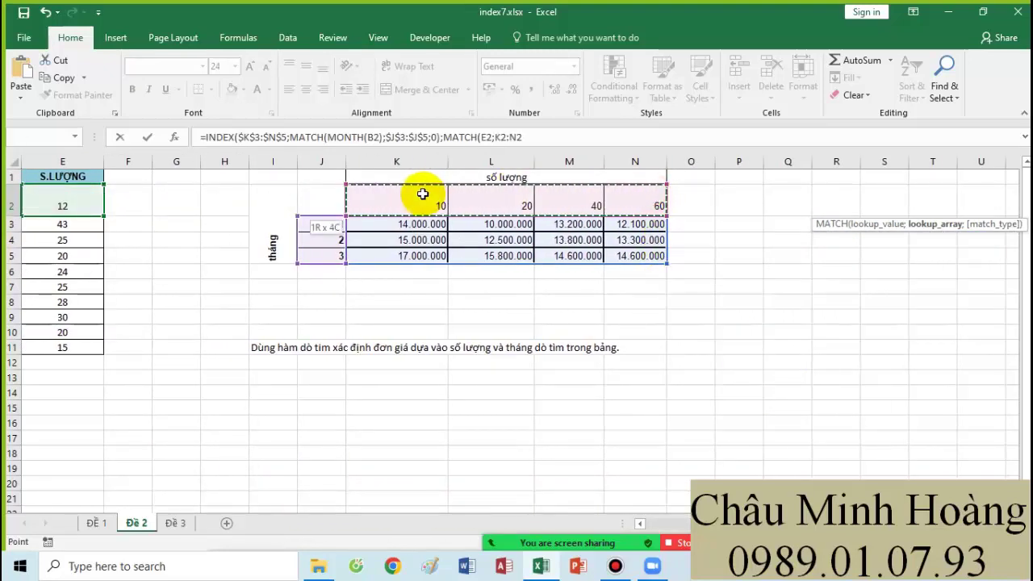
key(F4)
text(;1)
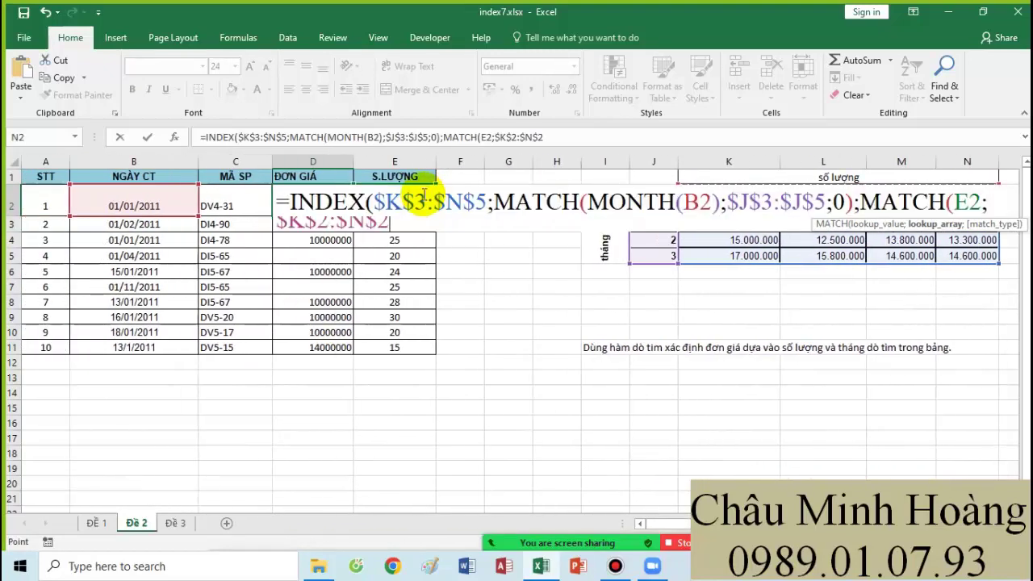
text()))
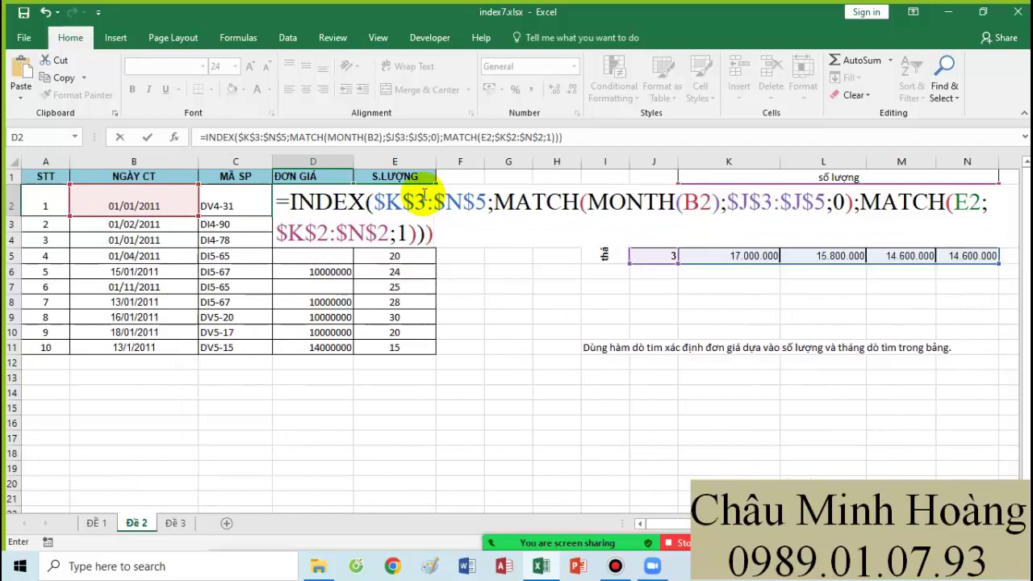
key(Return)
Fill the D2 unit price formula down the ĐƠN GIÁ column to D7
drag(740, 202, 955, 201)
click(333, 194)
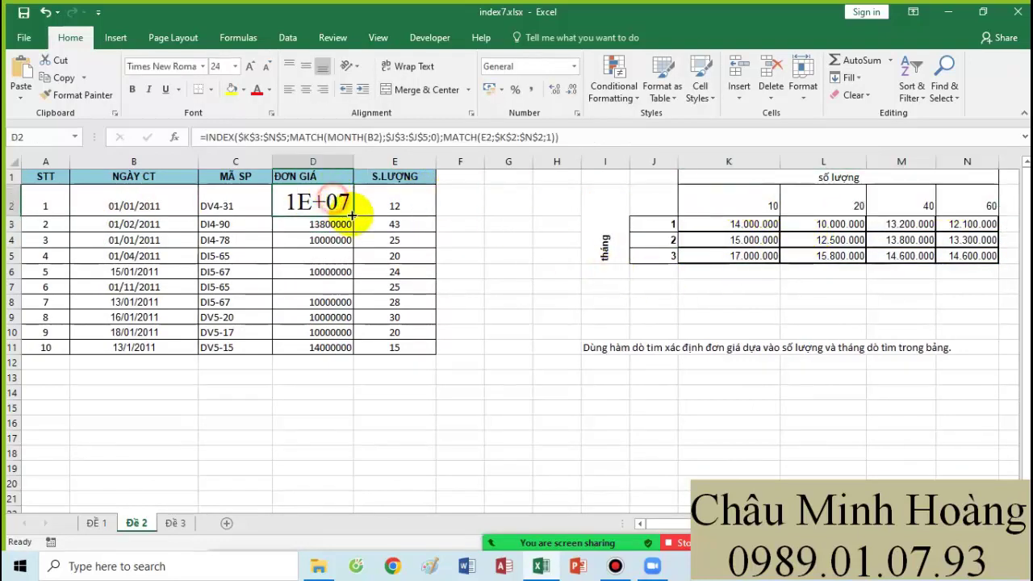
drag(353, 215, 343, 300)
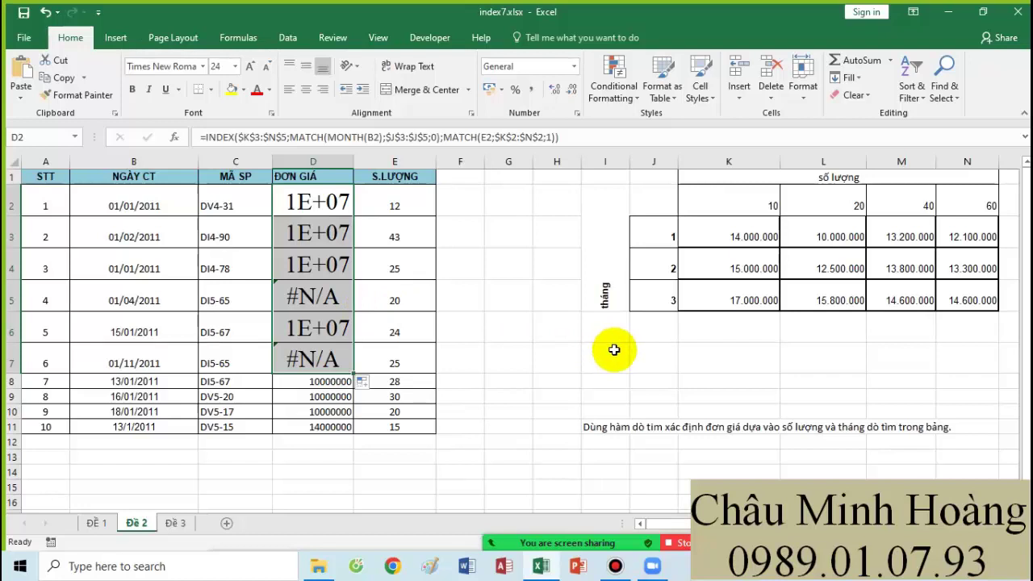
Check the month list J3:J5 against the NGÀY CT dates and highlight the dates in B5 and B7 with yellow fill
drag(652, 230, 654, 300)
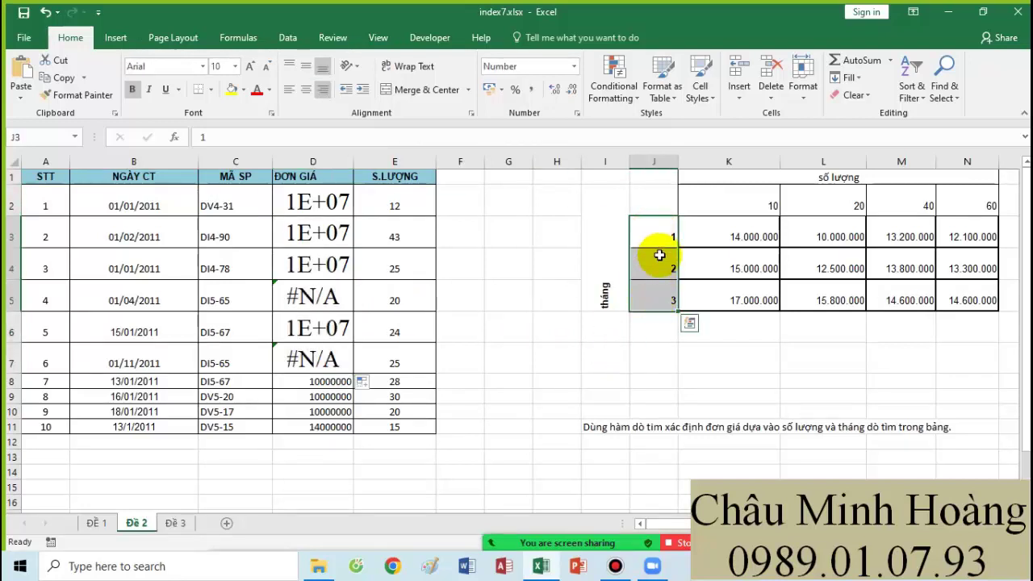
drag(665, 232, 657, 299)
drag(164, 195, 150, 436)
click(134, 298)
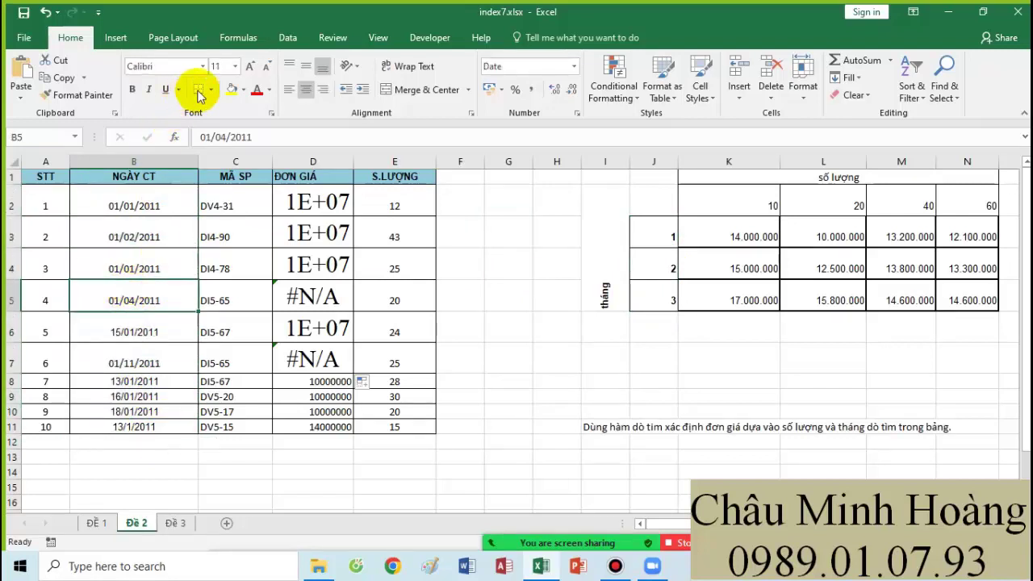
click(234, 89)
click(138, 361)
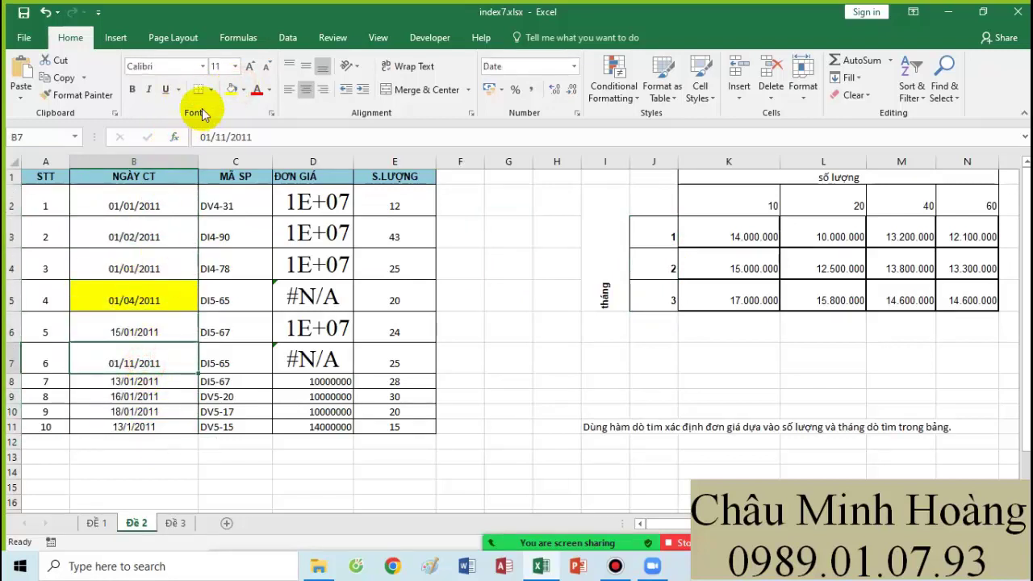
click(232, 89)
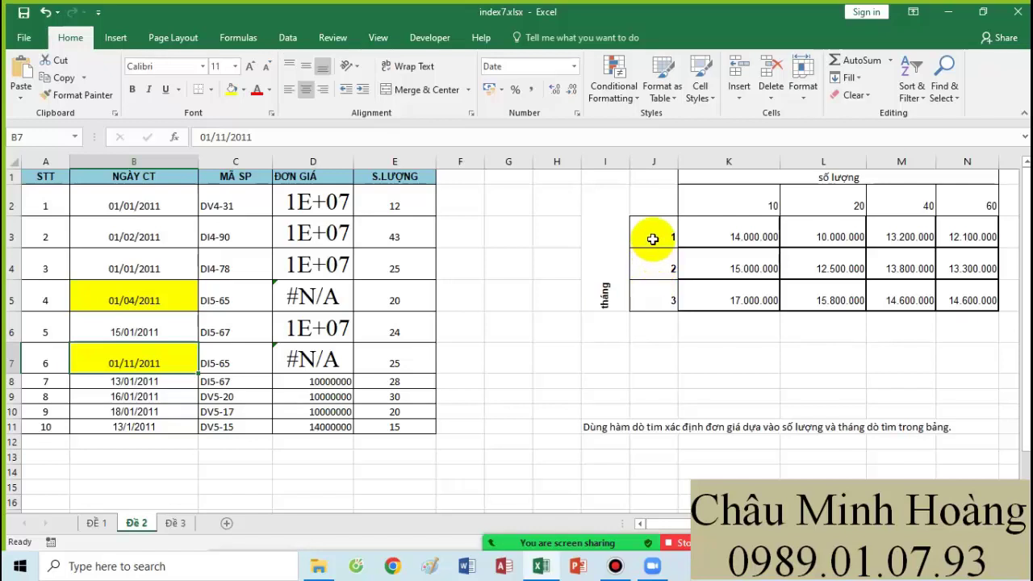
drag(652, 238, 655, 298)
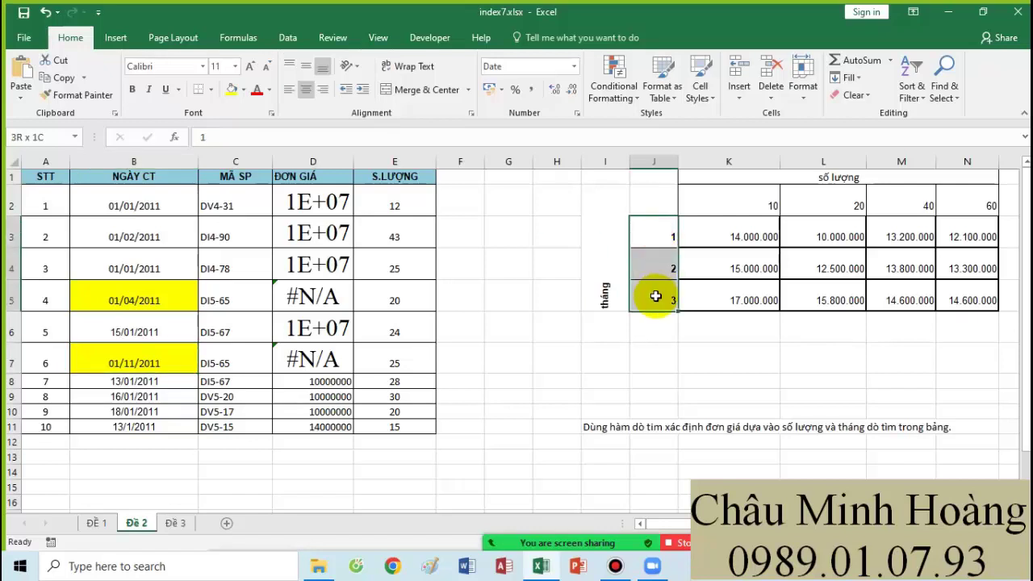
Wrap the start of the D2 formula in IF(ISNA( and copy its complete INDEX expression for reuse
double_click(292, 198)
drag(494, 204, 854, 212)
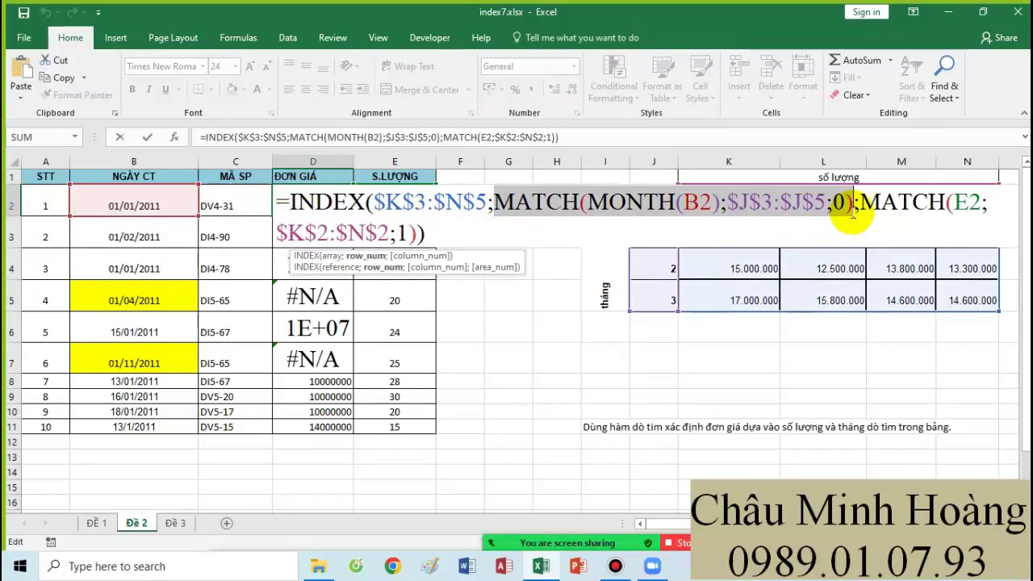
click(291, 204)
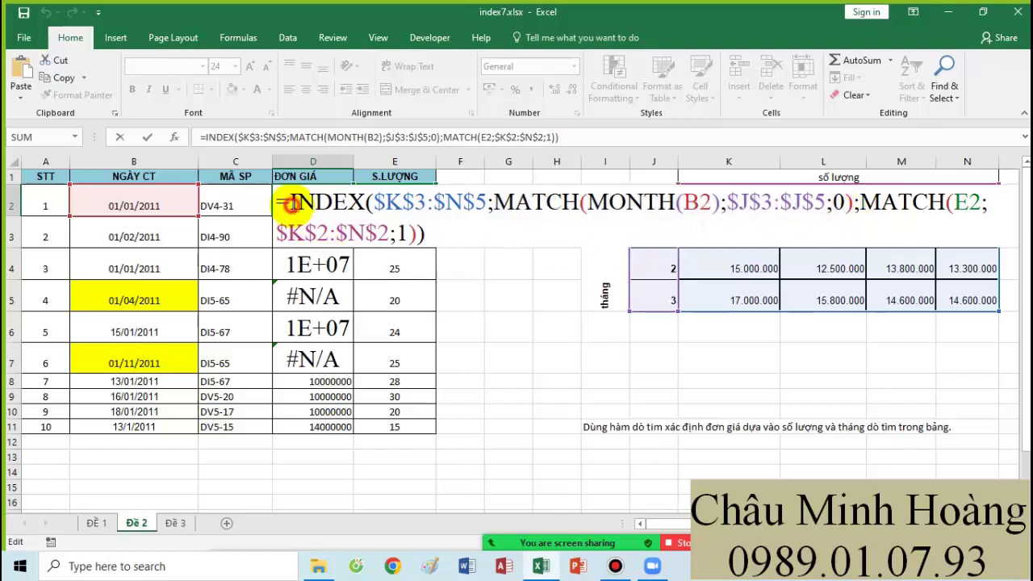
text(if)
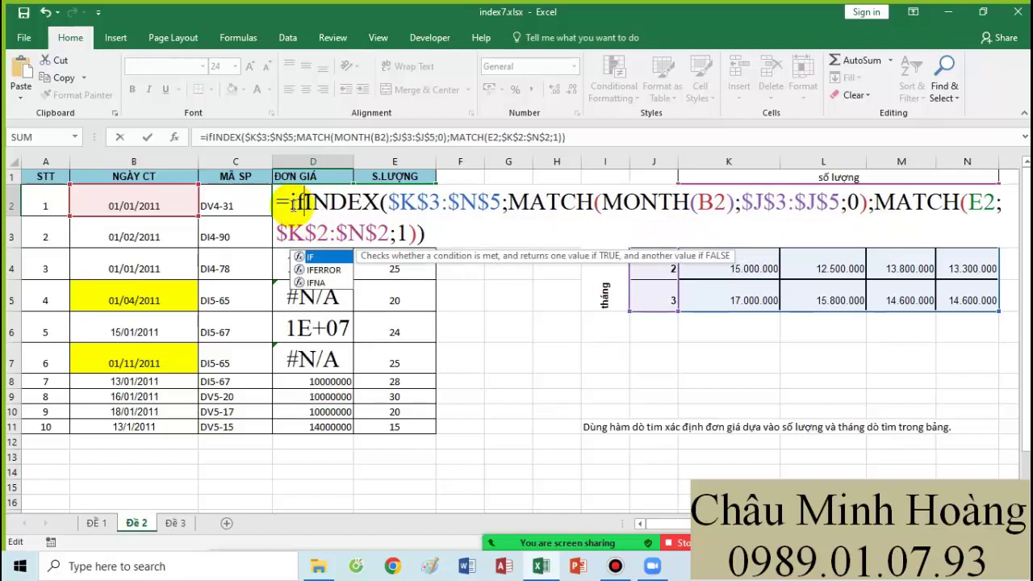
text((isna()
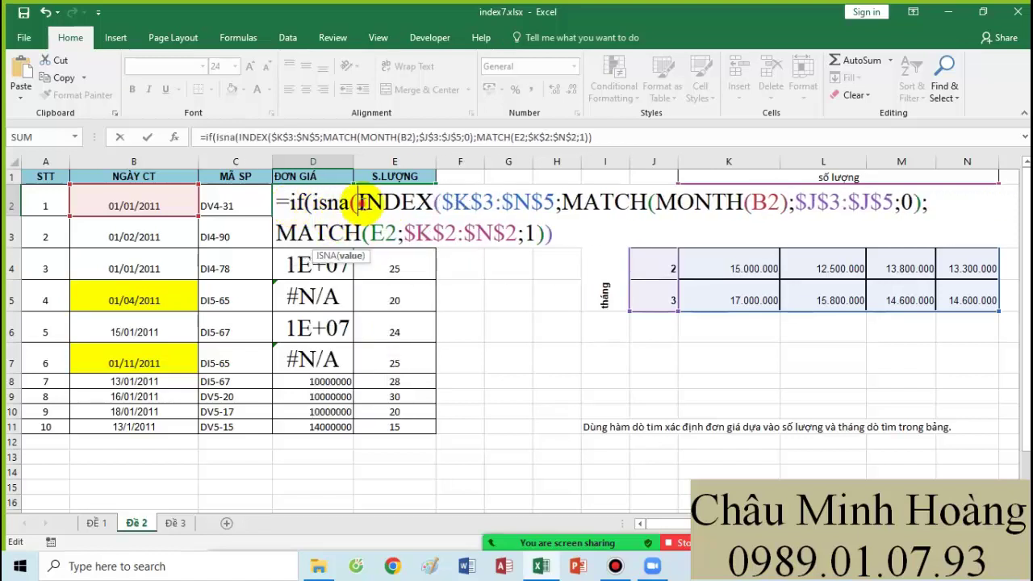
drag(360, 202, 615, 244)
key(ctrl+c)
click(608, 243)
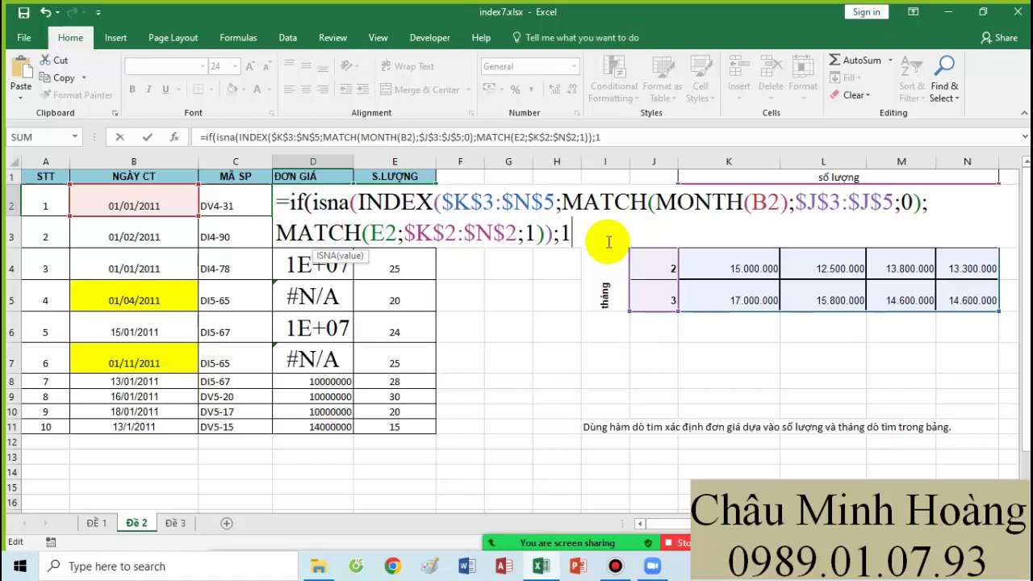
Complete the D2 IF formula with 10000000 when ISNA is true and the copied INDEX expression otherwise, closing ISNA's parenthesis, and enter it
text(0000000;)
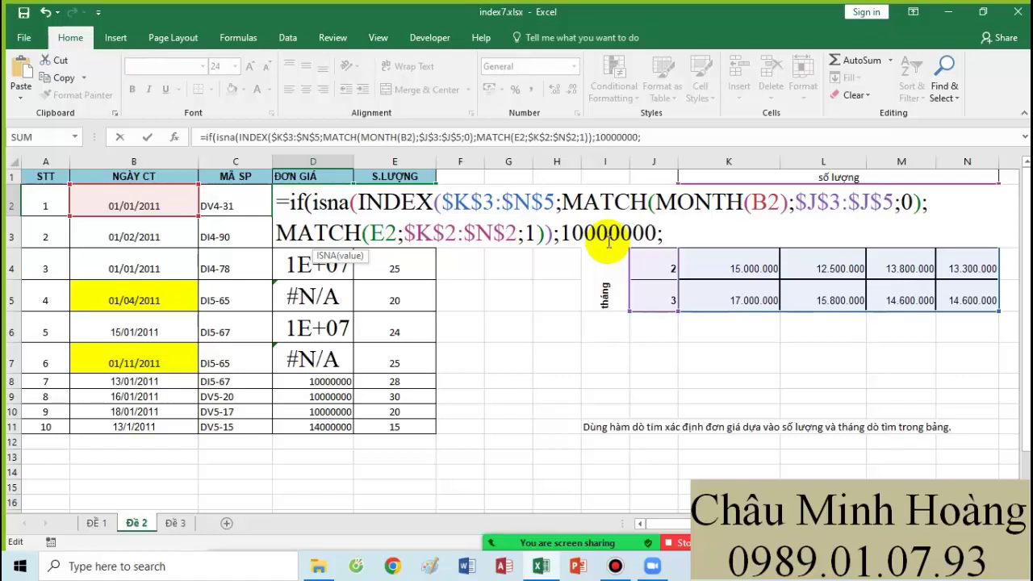
key(ctrl+v)
text())
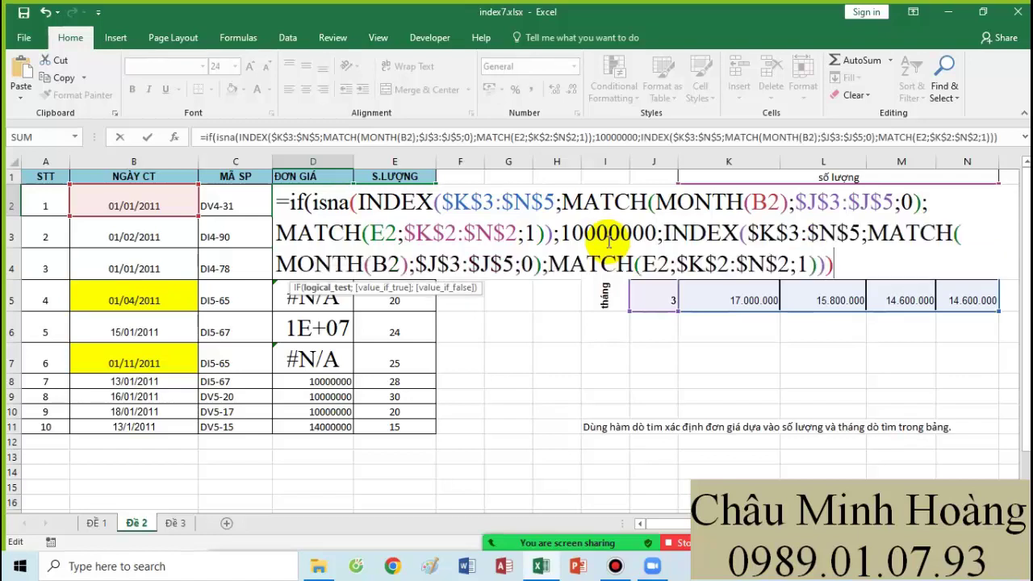
key(Return)
key(Return)
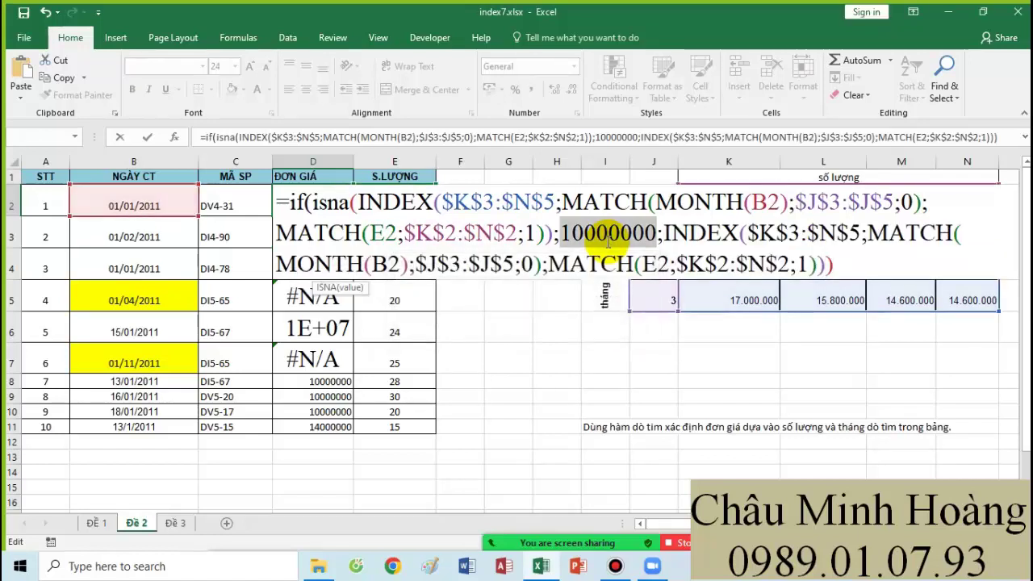
click(579, 233)
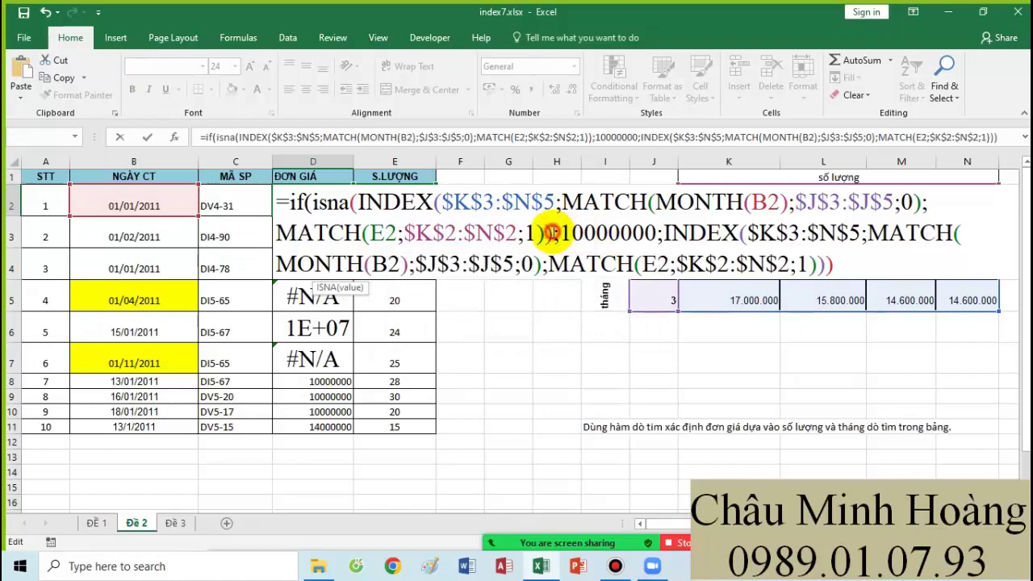
text())
key(Return)
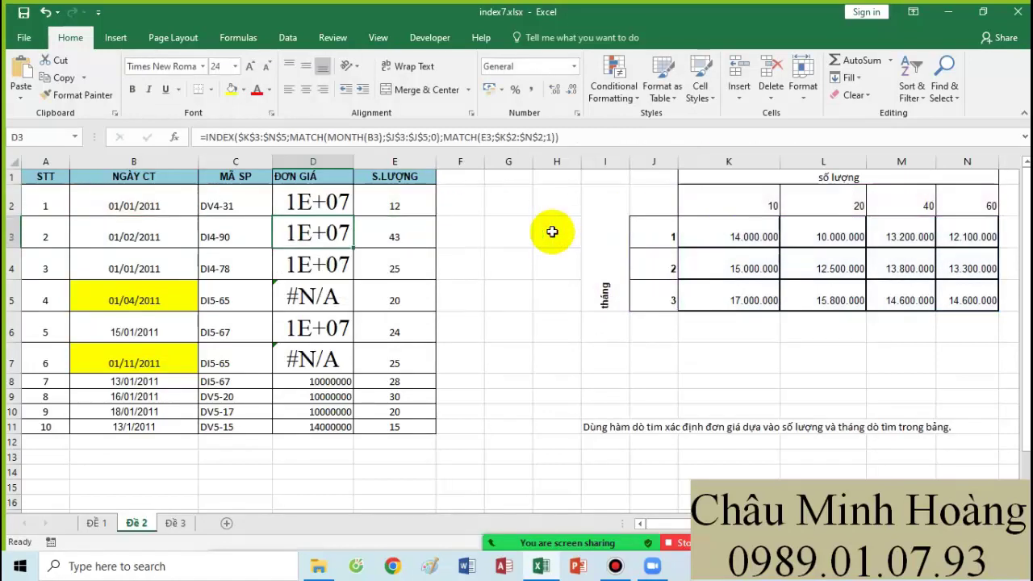
Fill the D2 formula down to D6 and widen the ĐƠN GIÁ column to fit the full prices
click(339, 205)
drag(353, 217, 339, 335)
drag(355, 154, 469, 169)
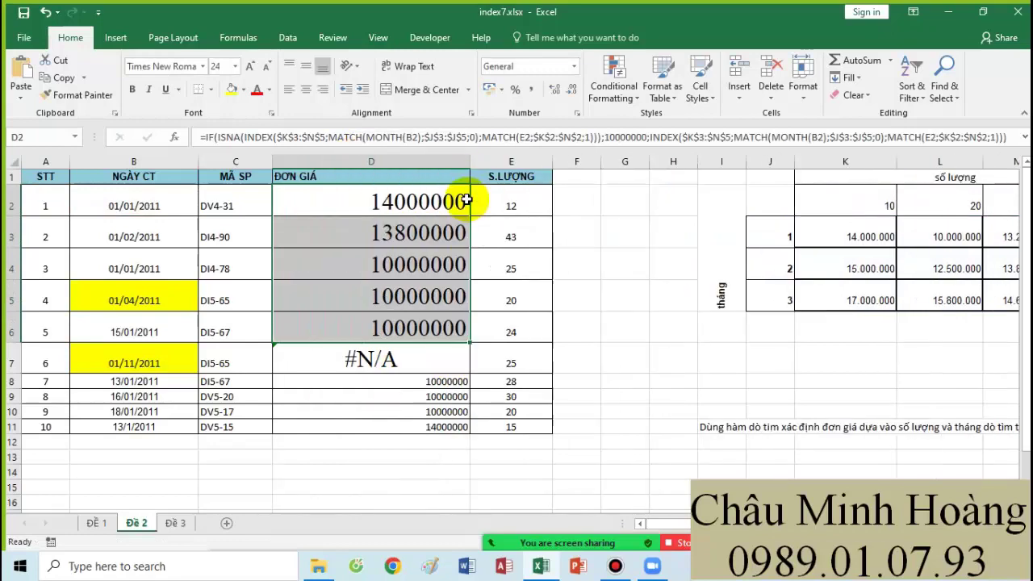
Format the prices in D2:D11 as Number with the 1000 separator and zero decimal places
drag(431, 201, 421, 424)
right_click(421, 424)
click(487, 355)
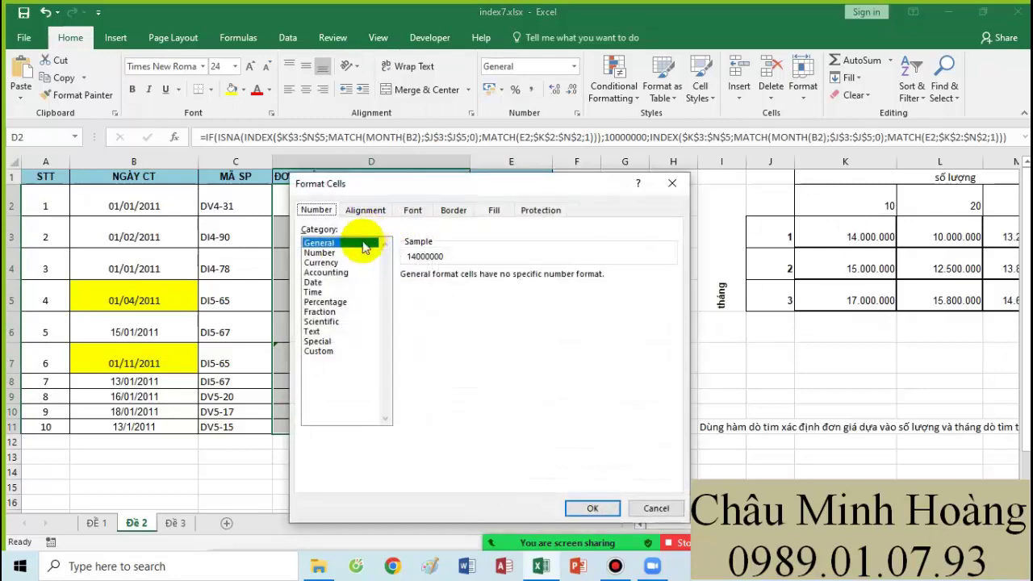
click(339, 253)
click(449, 295)
click(503, 280)
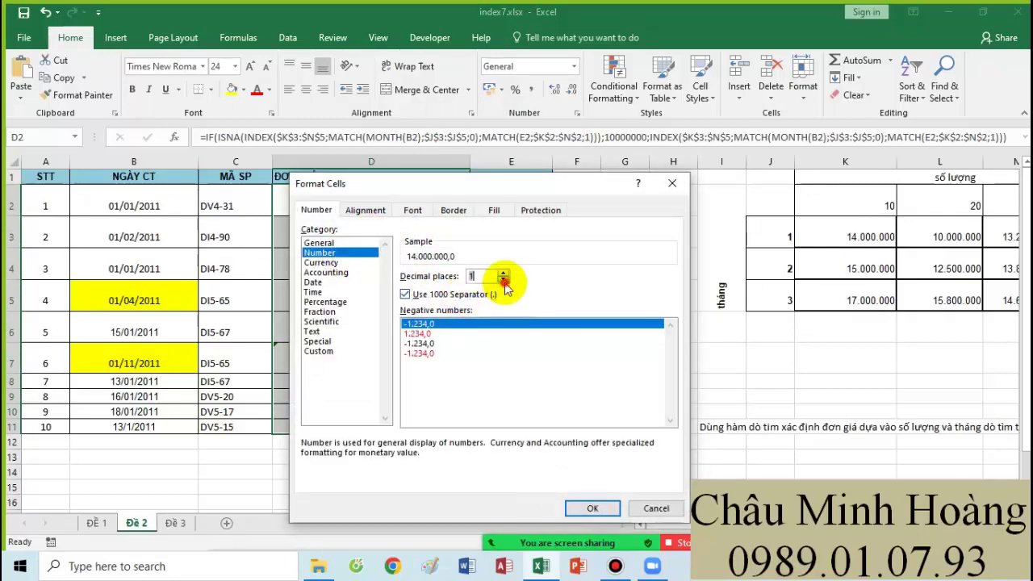
click(590, 509)
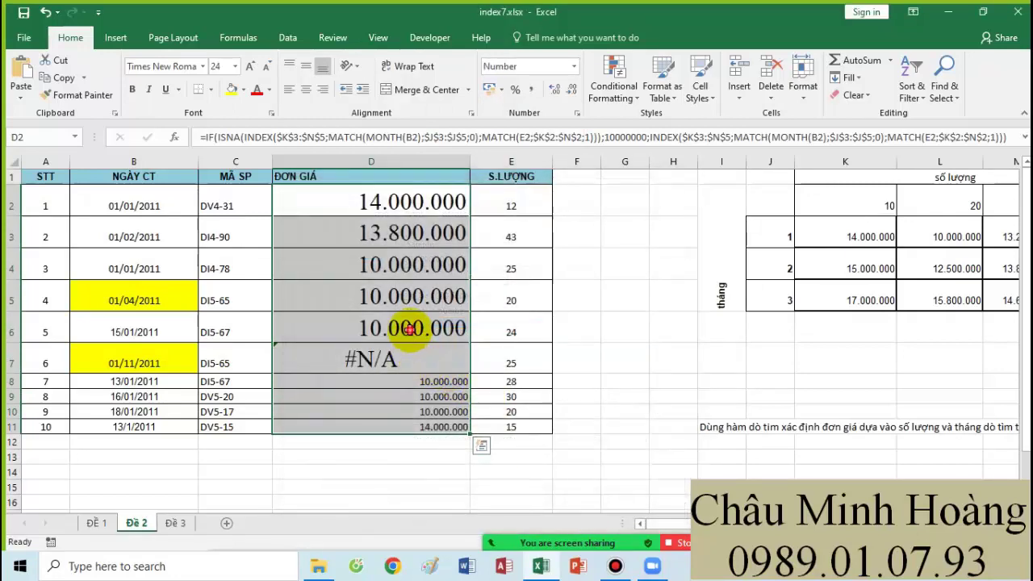
Fill the D2 unit price formula down the ĐƠN GIÁ column to D11
drag(411, 325, 414, 304)
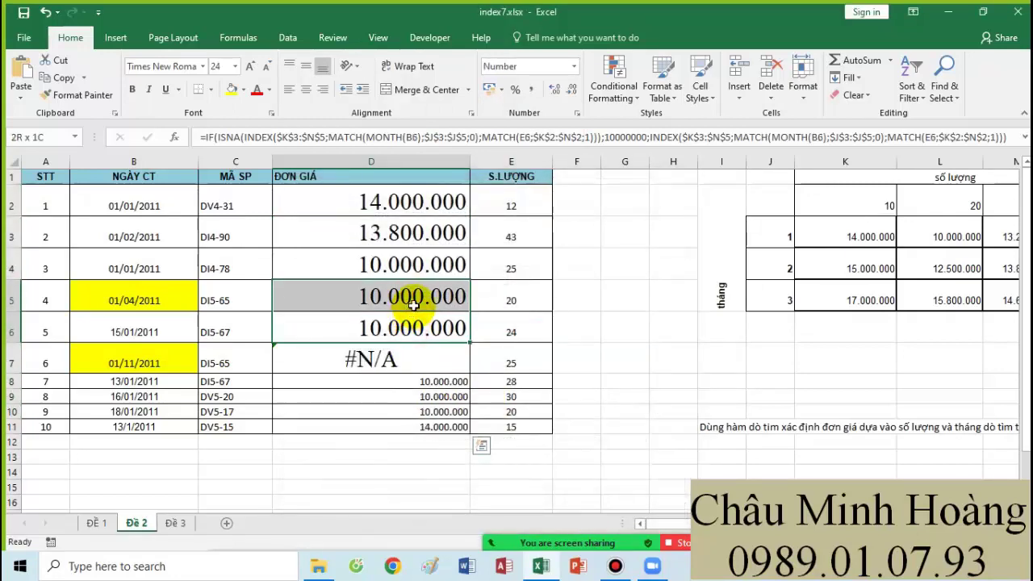
click(467, 208)
drag(469, 214, 450, 436)
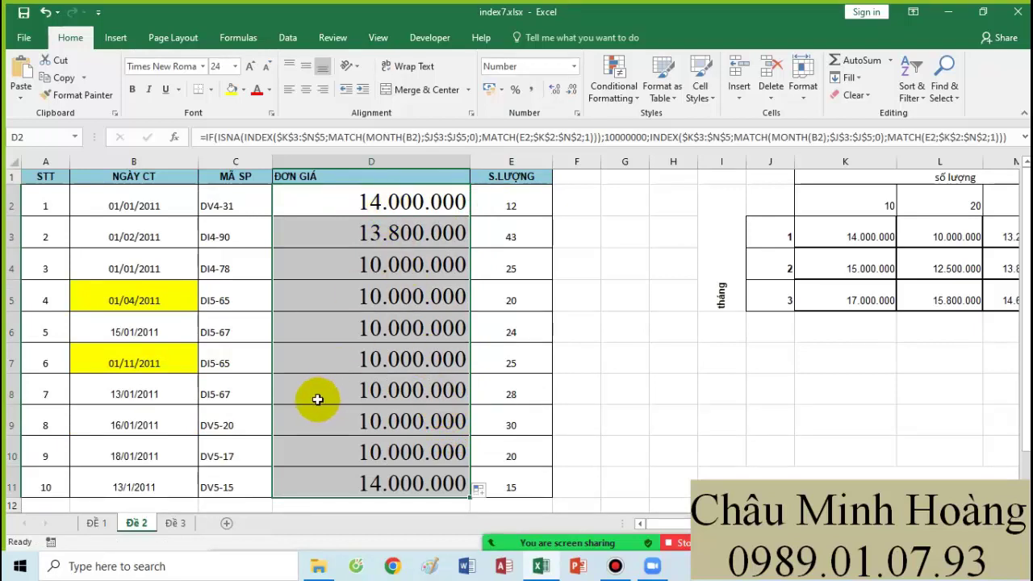
Change the ISNA fallback value in the D2 formula to 23 and fill the formula down to D10
double_click(361, 203)
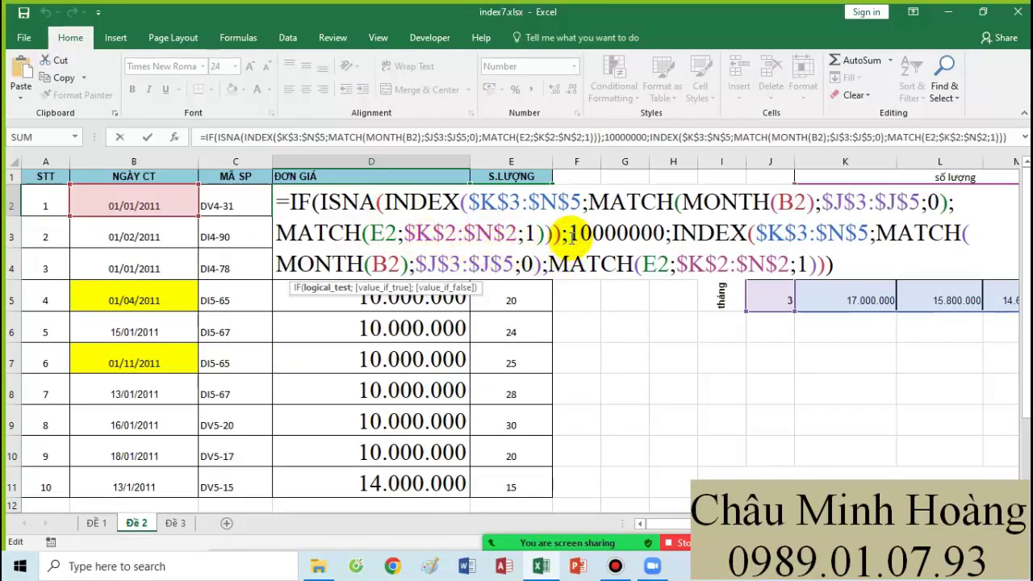
drag(570, 234, 666, 234)
text(23)
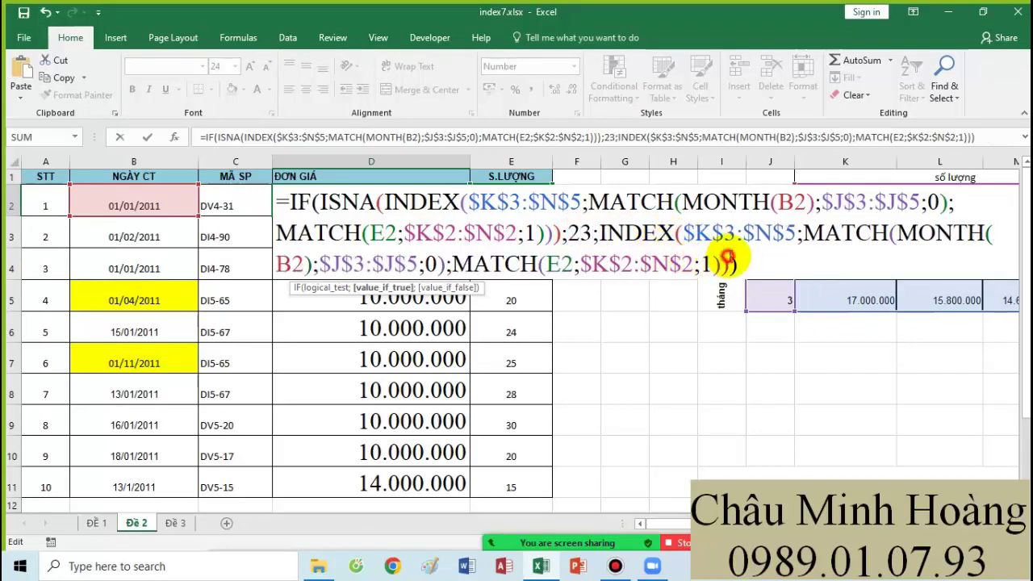
key(Return)
click(438, 207)
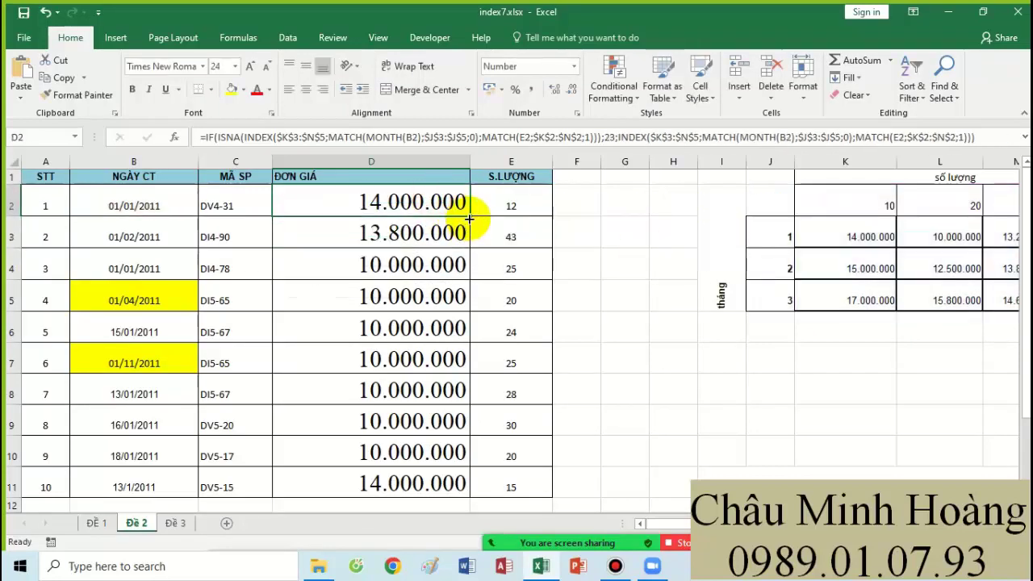
drag(469, 217, 440, 452)
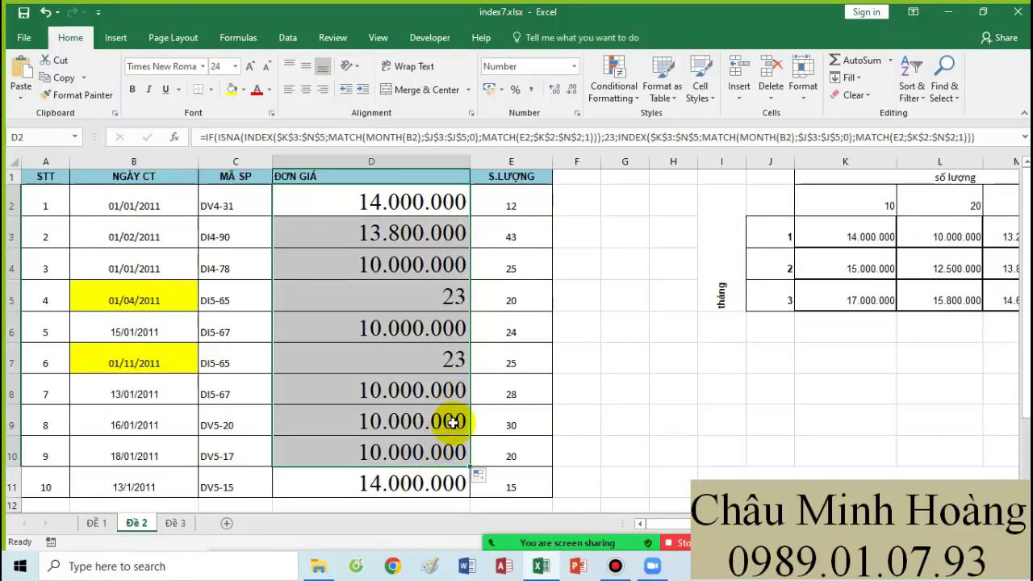
Compare the price table with the ĐƠN GIÁ results in D5:D8, and review the ISNA test and fallback value in the D2 formula
drag(937, 236, 919, 297)
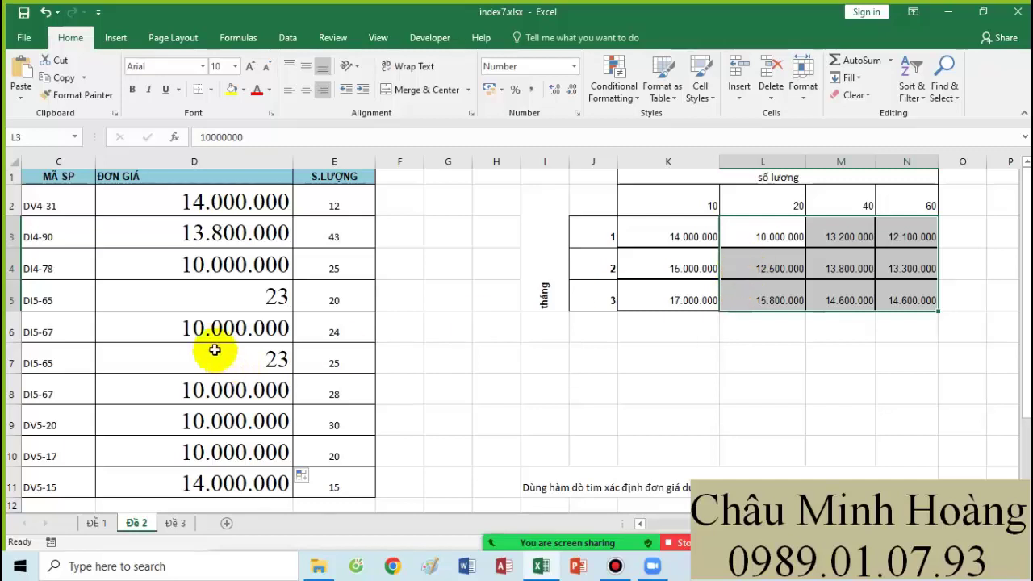
drag(226, 301, 11, 394)
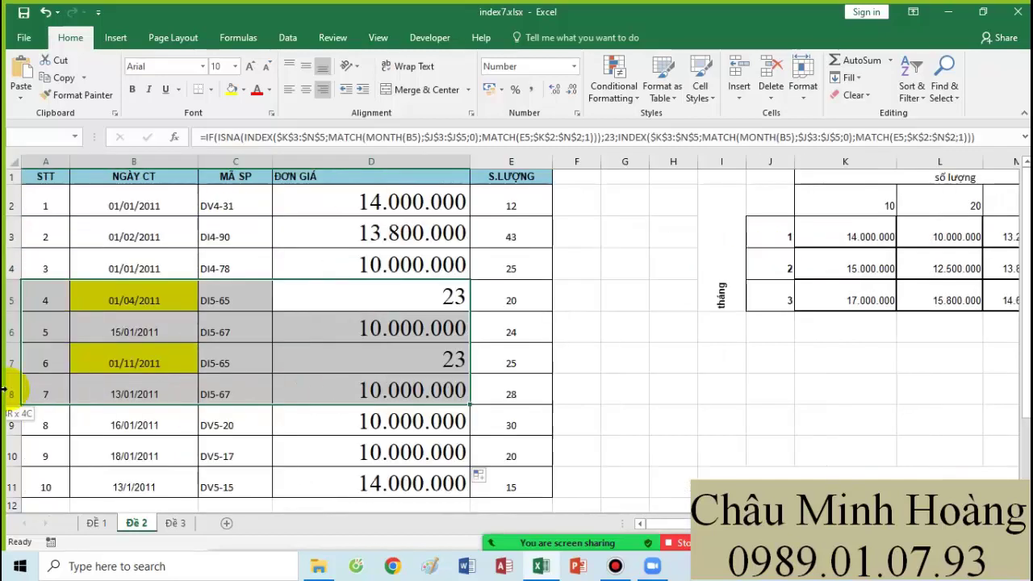
drag(396, 298, 394, 381)
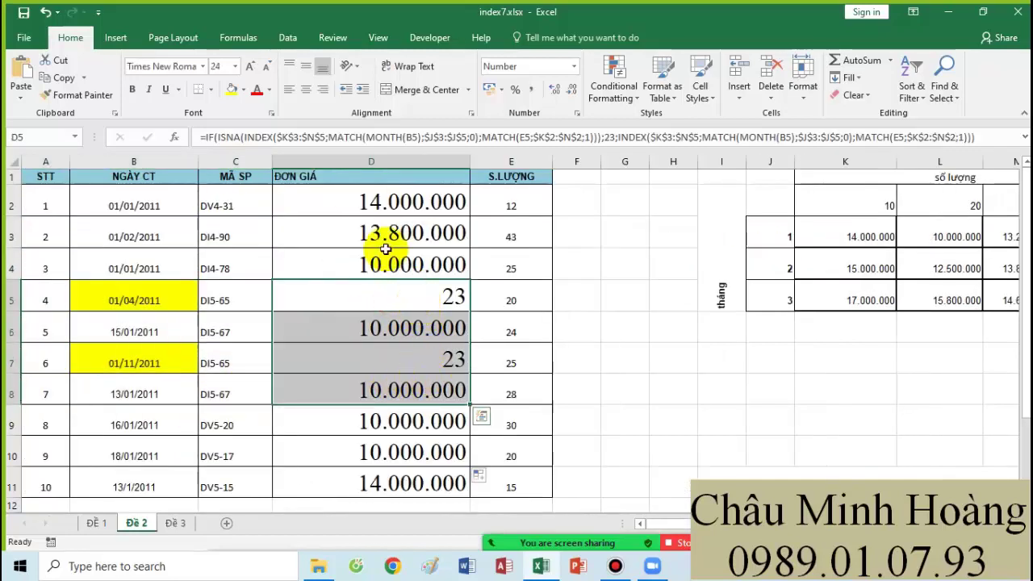
double_click(369, 204)
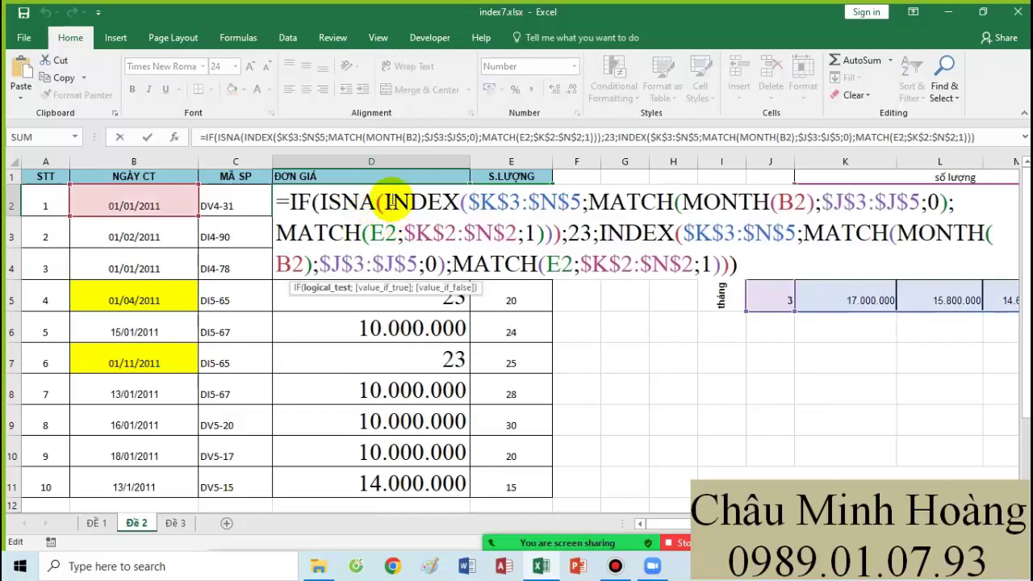
drag(385, 202, 580, 230)
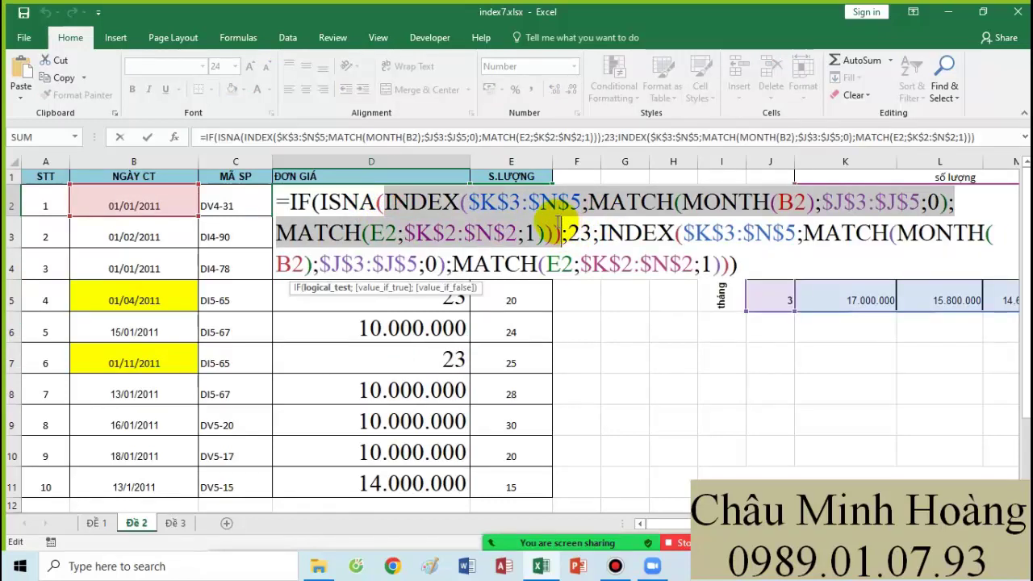
click(573, 231)
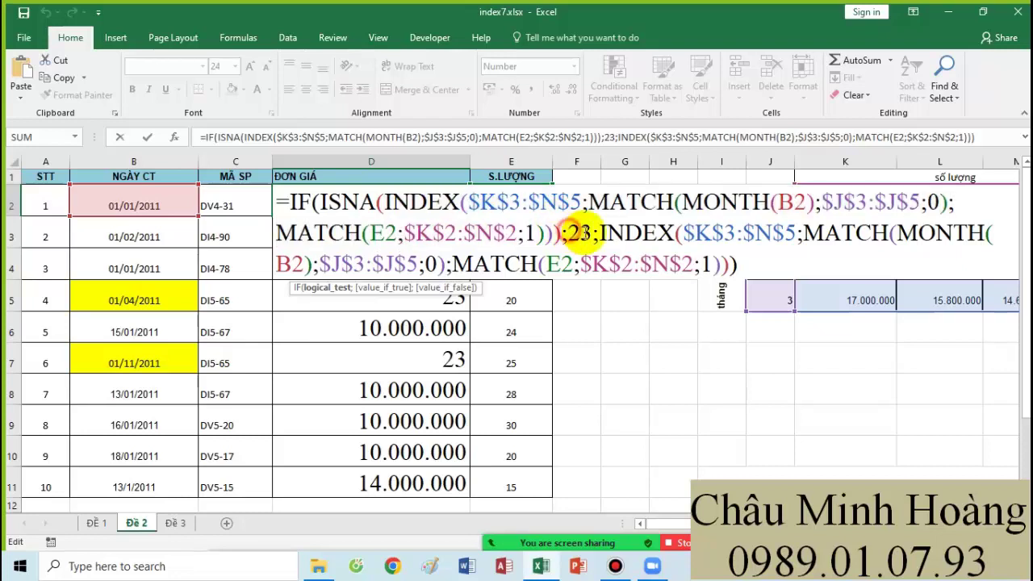
double_click(579, 232)
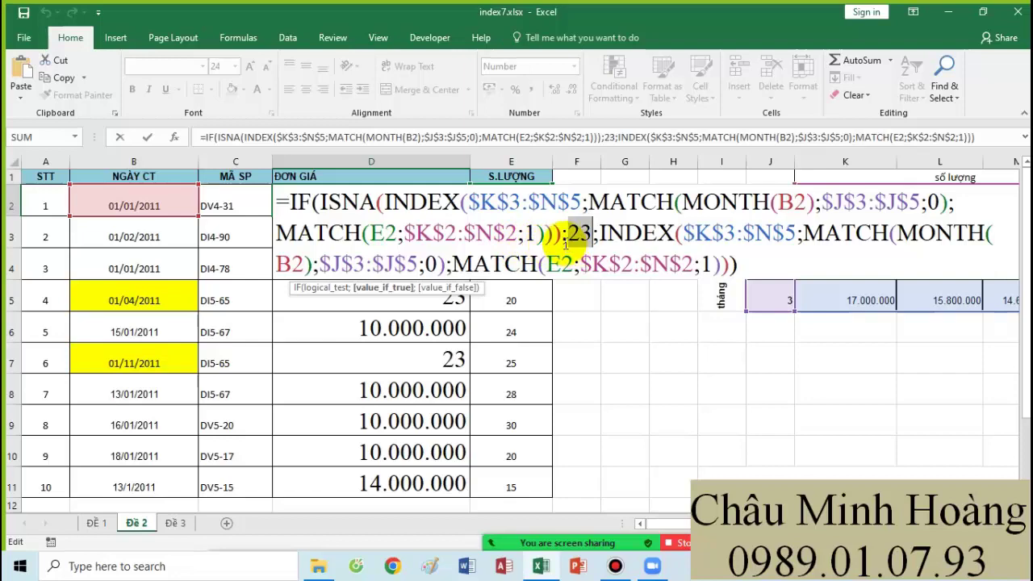
click(615, 566)
click(549, 102)
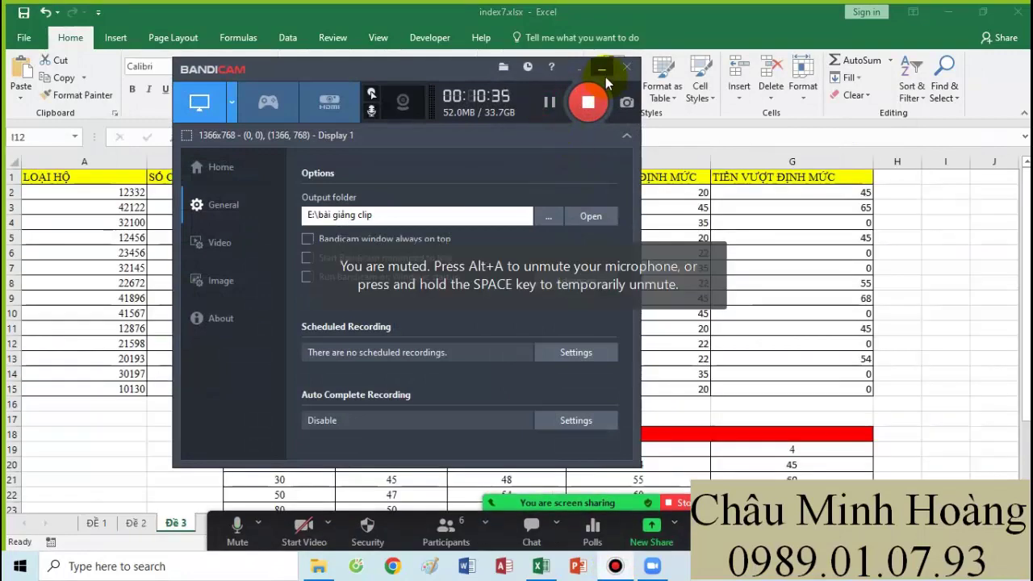
click(604, 72)
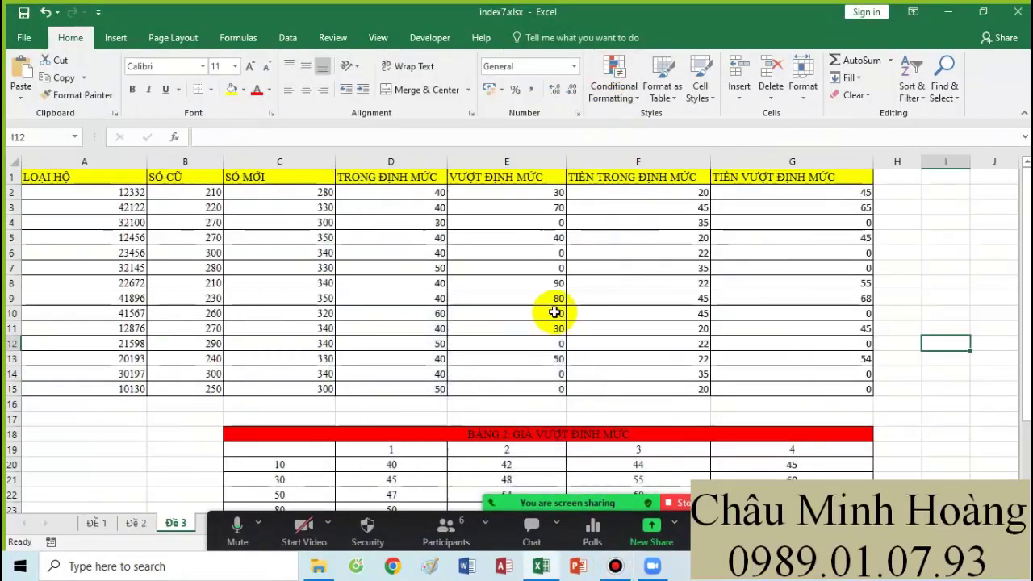
Examine the excess-price table D20:G24 and the quota and charge cells D2 to G2 on the Đề 3 sheet
scroll(503, 327, down, 3)
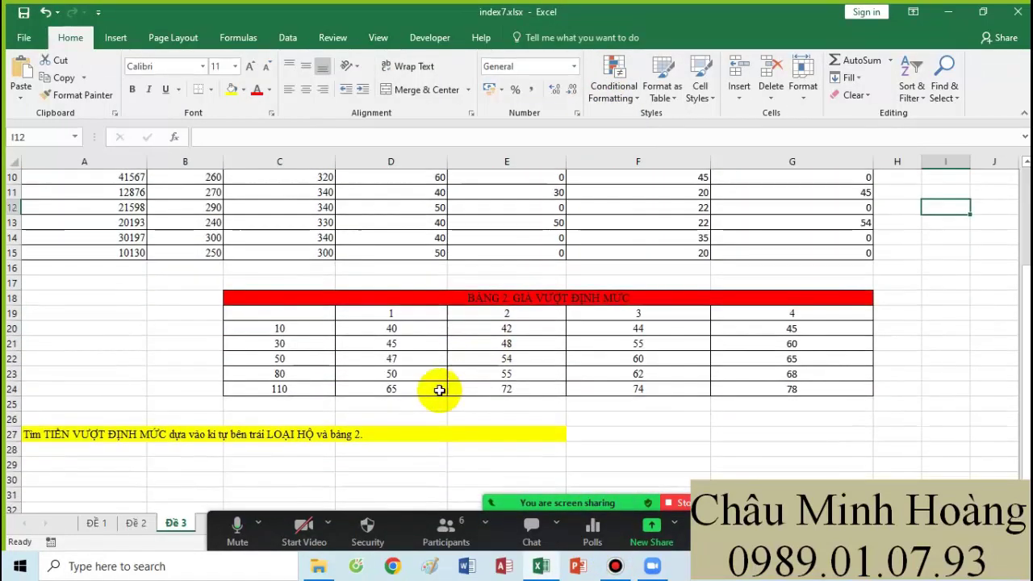
drag(787, 389, 377, 329)
scroll(540, 352, up, 3)
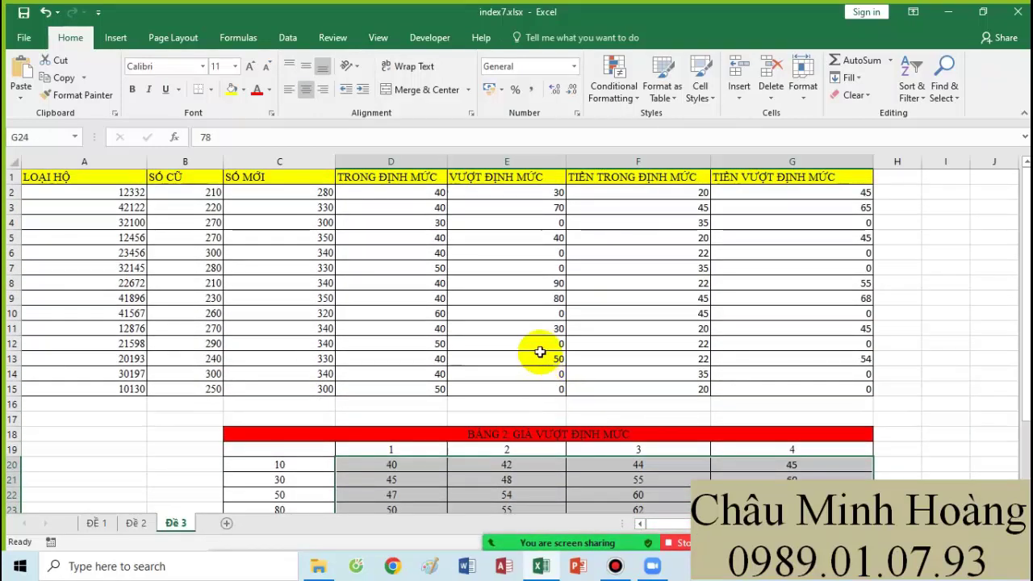
drag(369, 194, 533, 191)
click(533, 192)
click(613, 194)
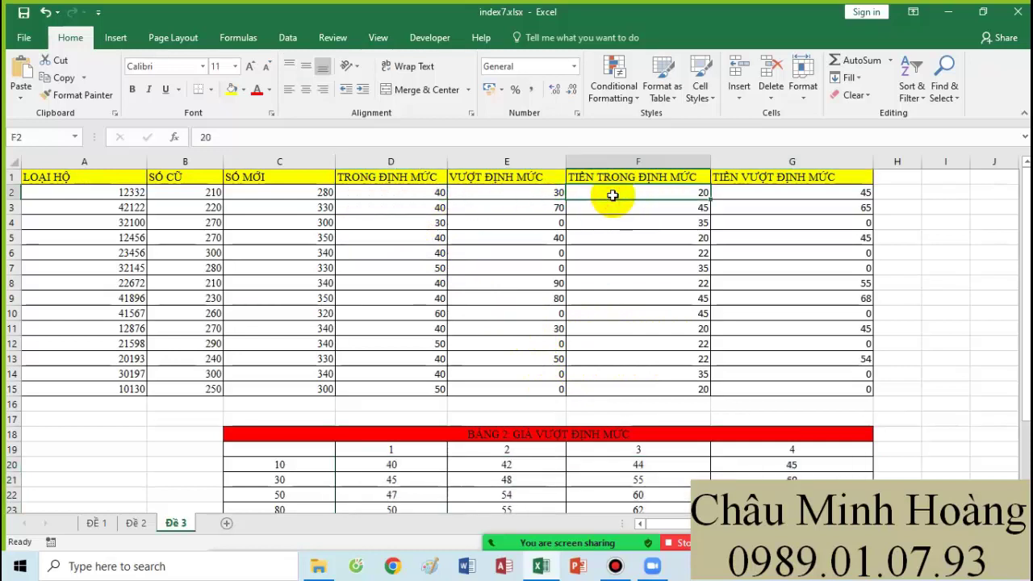
click(796, 196)
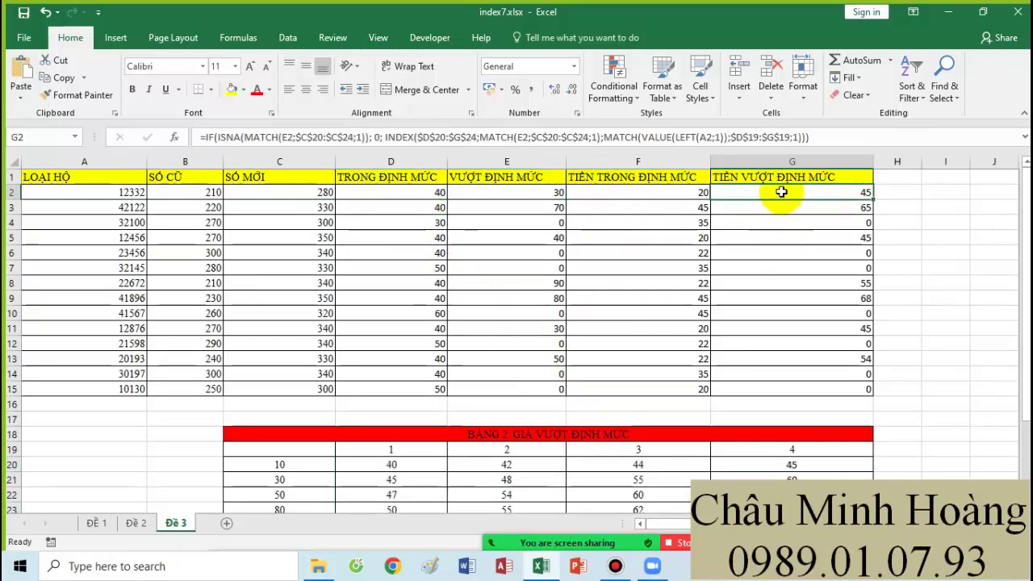
Set the font size of cells C2:G2 to 28
drag(780, 192, 280, 185)
click(235, 67)
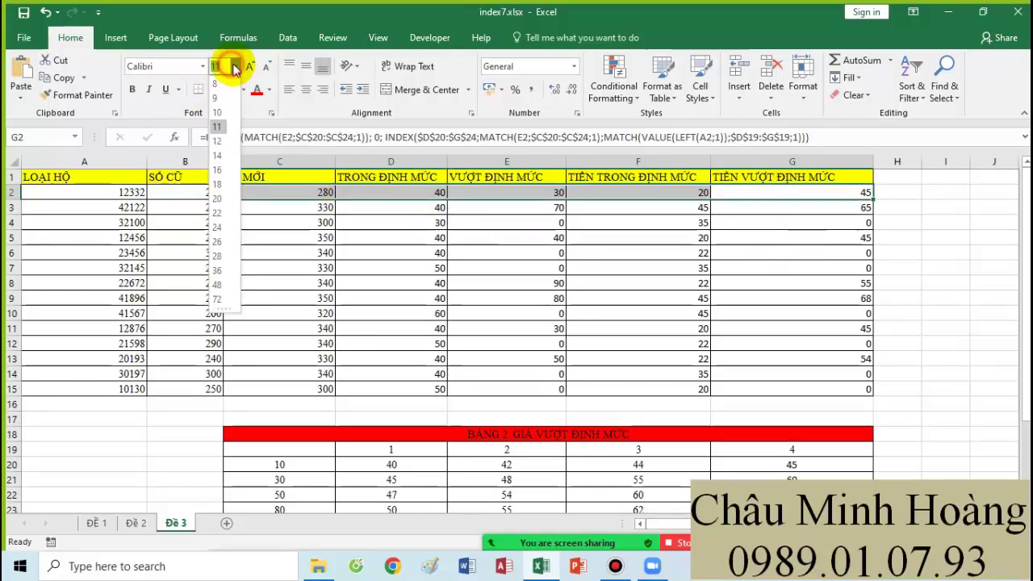
click(223, 257)
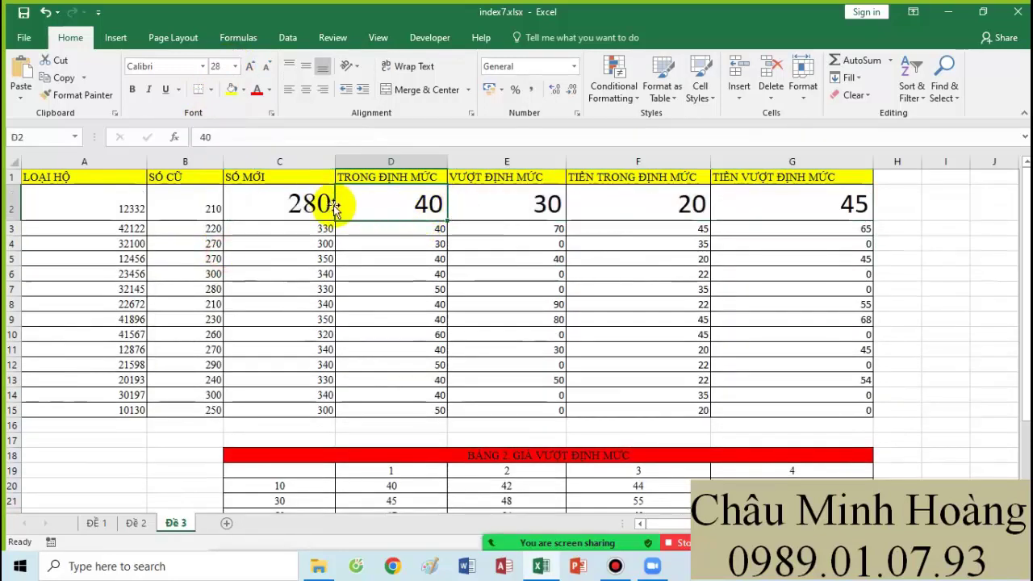
Inspect the existing TIỀN VƯỢT ĐỊNH MỨC formula in G2 and the table ranges it references, leaving it unedited
click(327, 203)
click(796, 203)
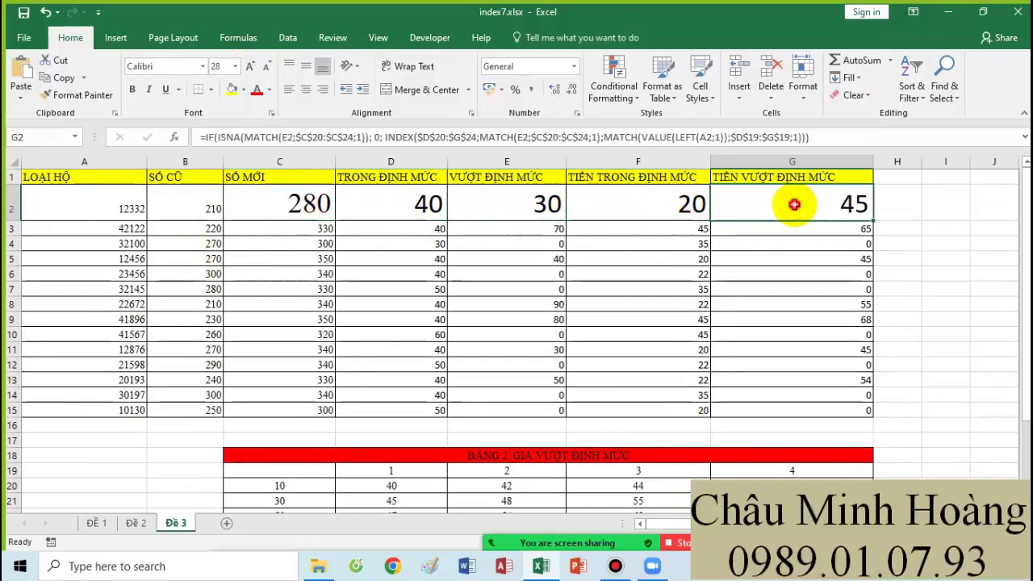
double_click(798, 203)
scroll(678, 329, down, 2)
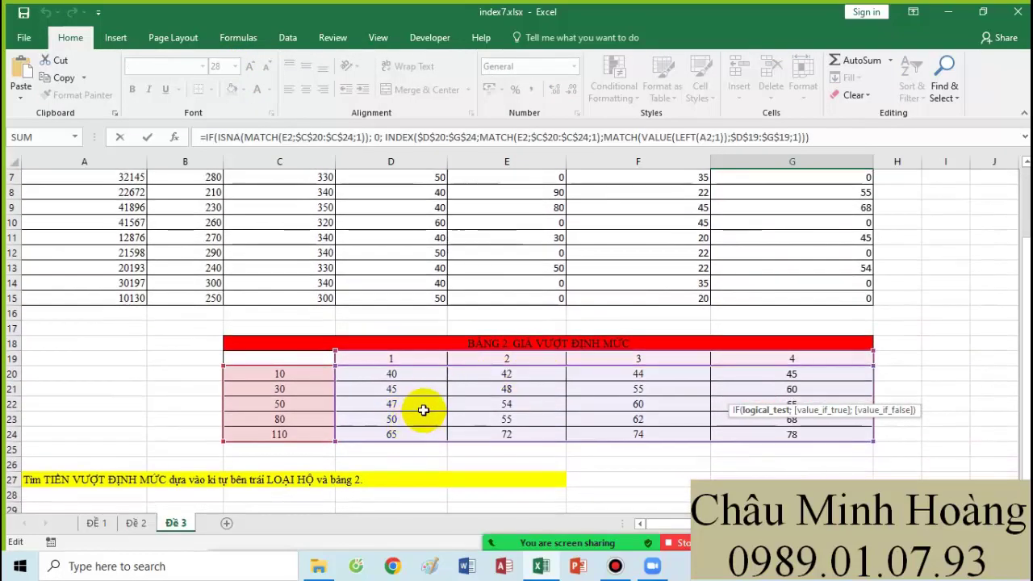
scroll(423, 409, up, 2)
key(Escape)
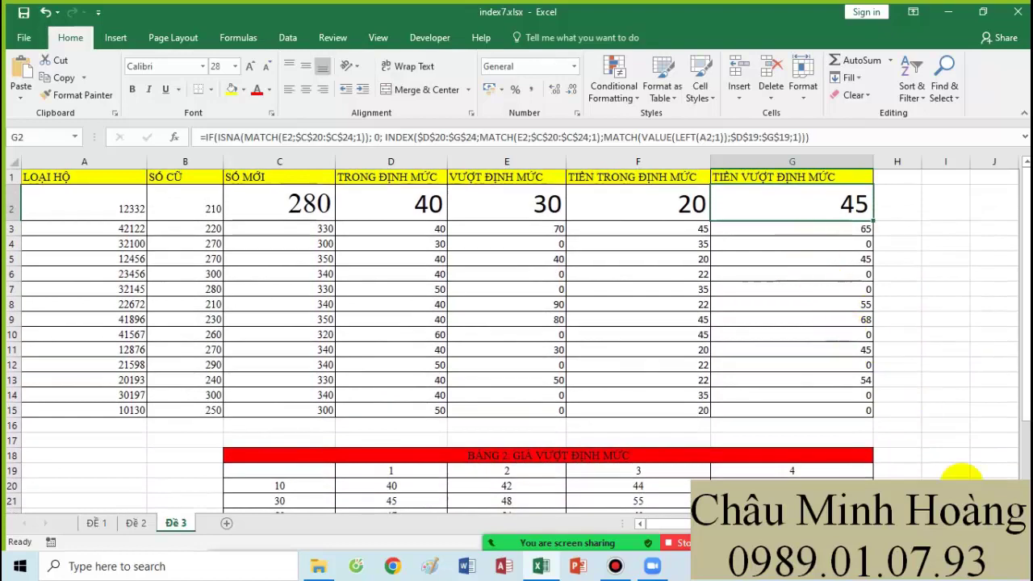
Start a new formula in G2 with INDEX, using the absolute range $D$20:$G$24 as its array
scroll(618, 224, right, 2)
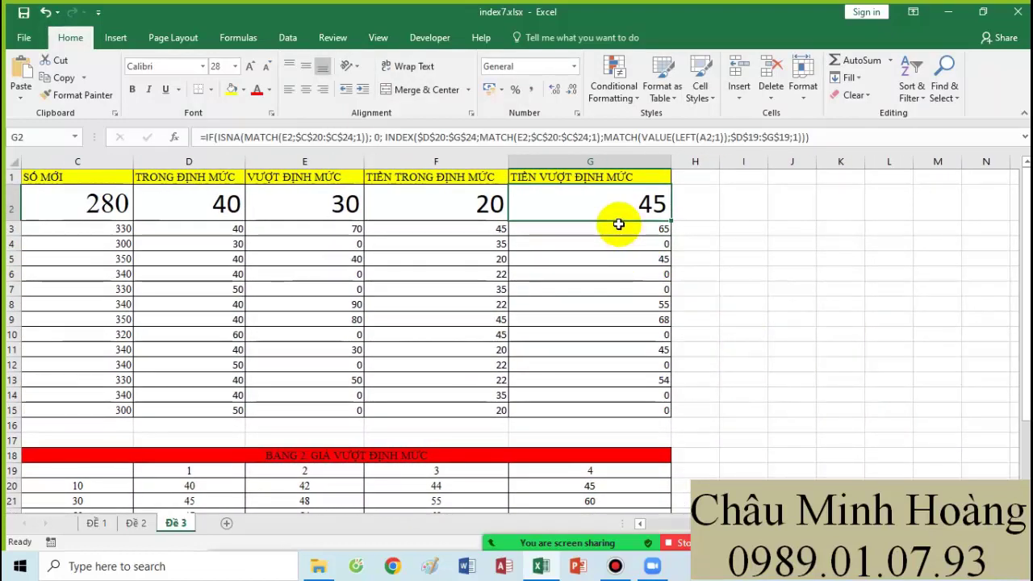
text(=index)
key(Tab)
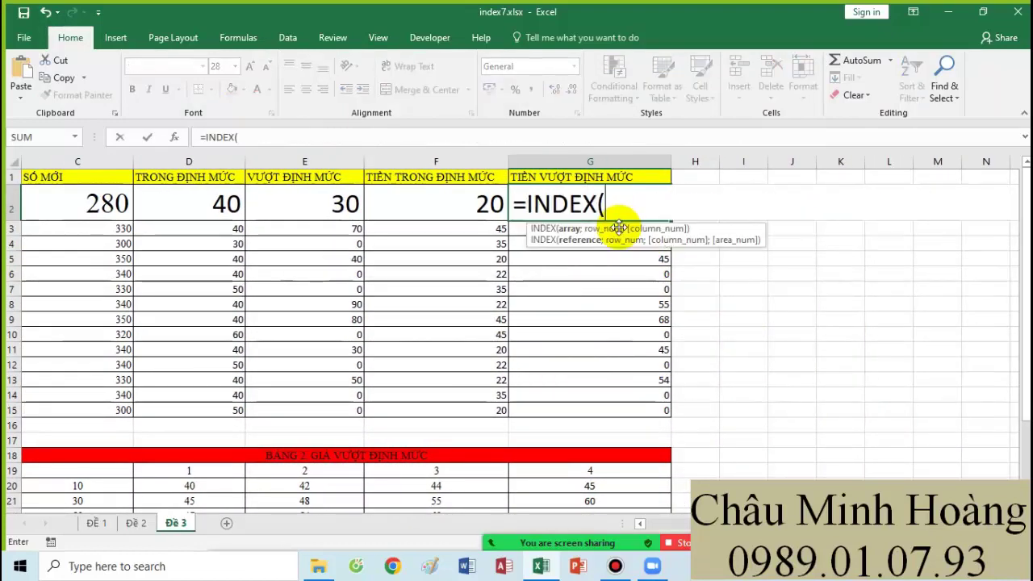
scroll(461, 369, down, 1)
drag(185, 420, 627, 478)
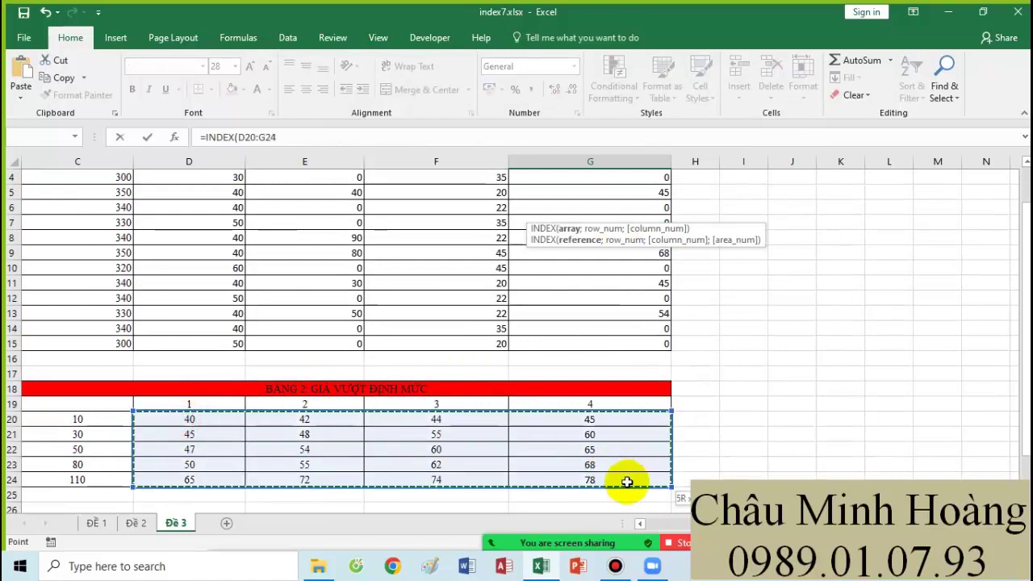
key(F4)
scroll(627, 482, up, 1)
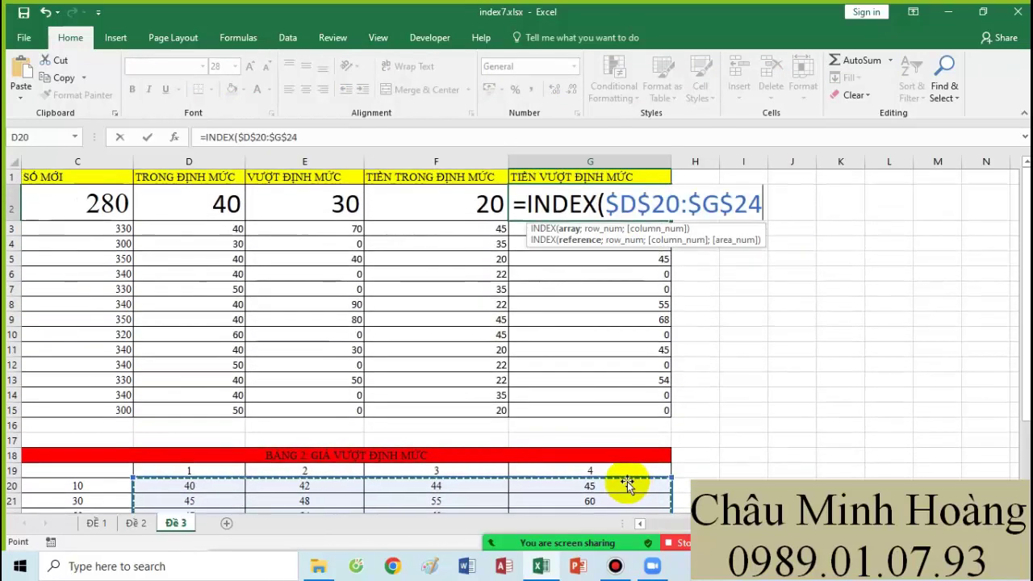
Add the INDEX row argument as MATCH(E2;$C$20:$C$24;1) in the G2 formula
text(;m)
key(Tab)
scroll(554, 496, down, 1)
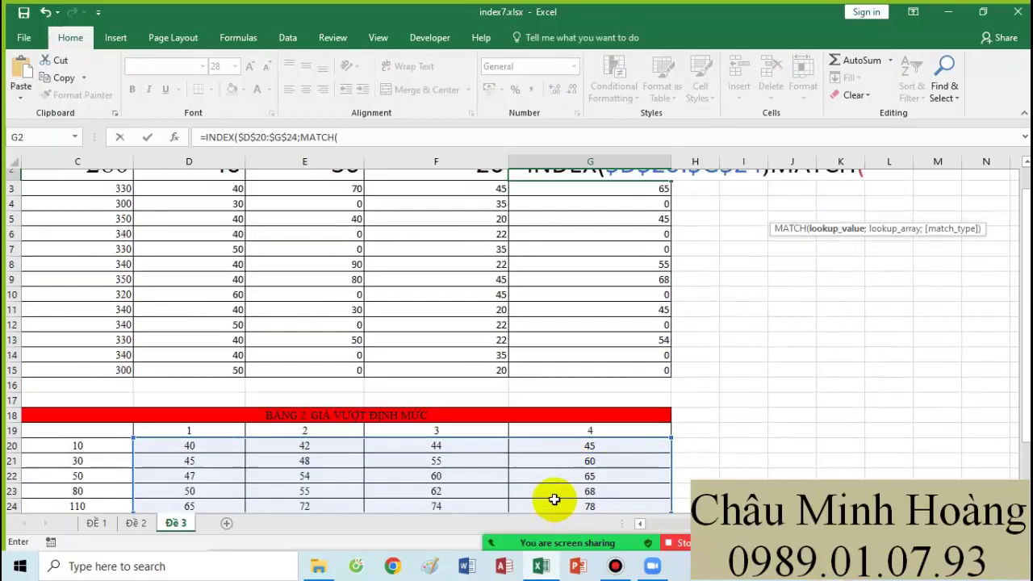
scroll(652, 519, left, 2)
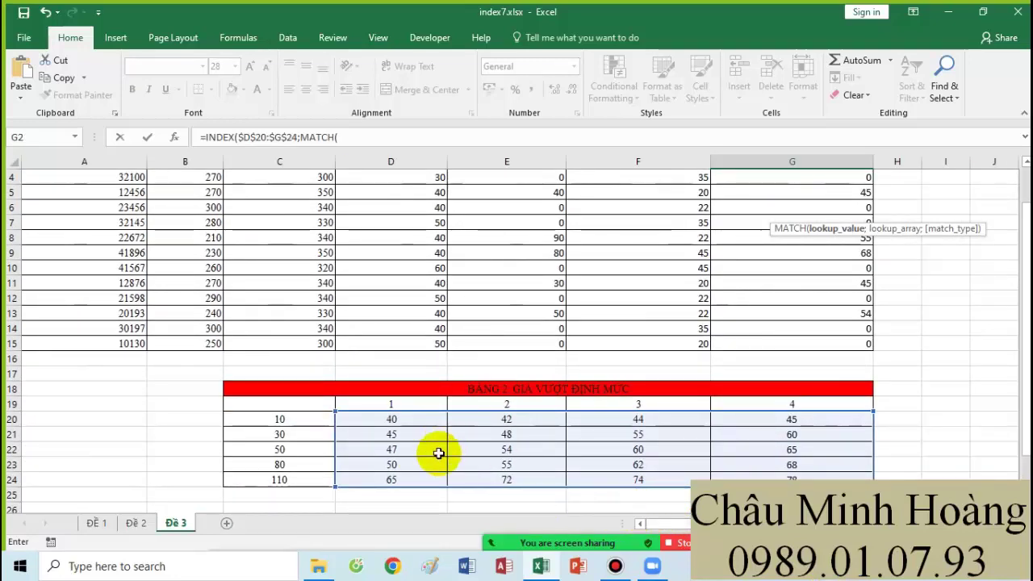
scroll(412, 461, up, 1)
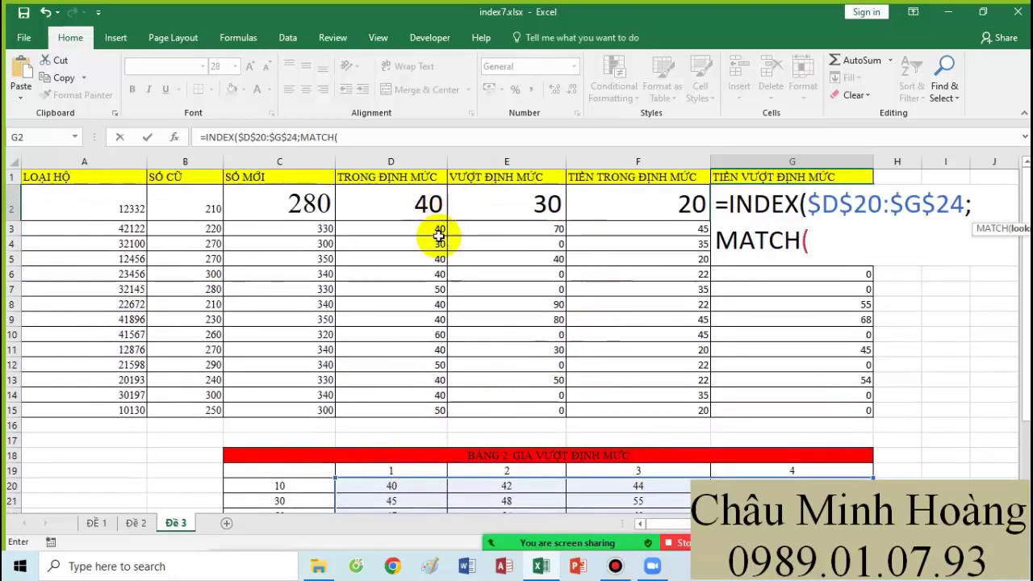
click(506, 202)
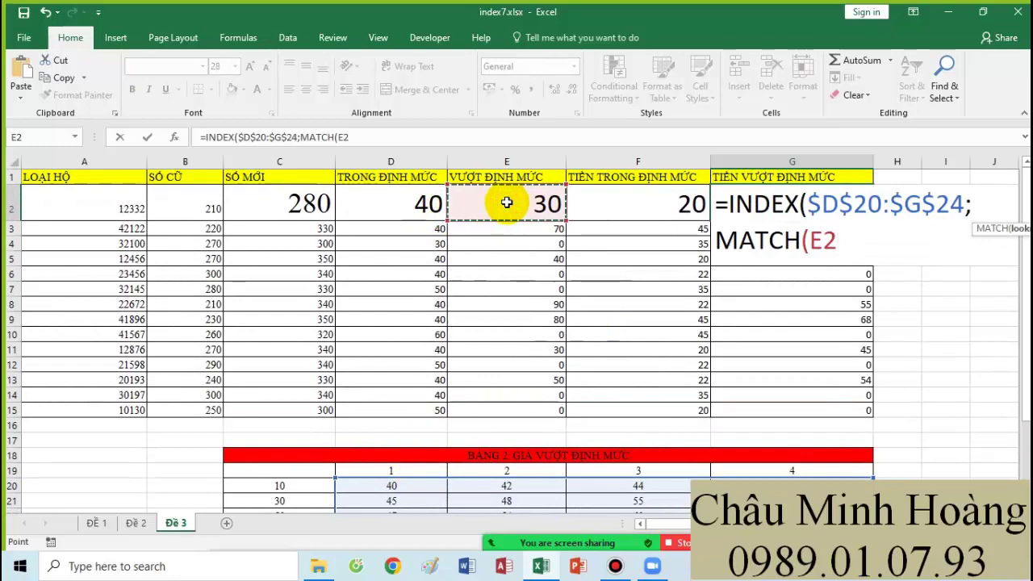
text(;)
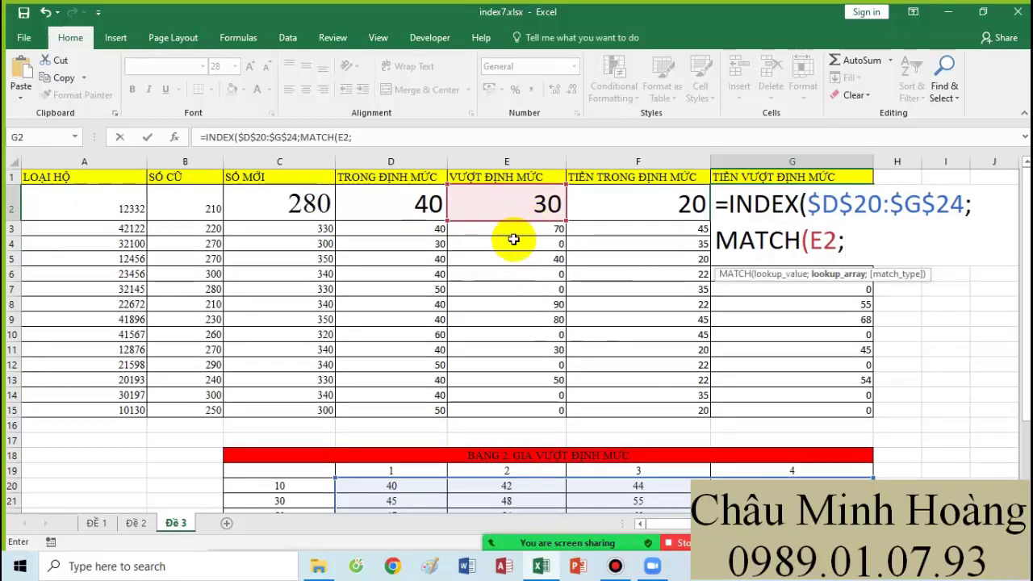
scroll(513, 239, down, 2)
drag(279, 374, 288, 432)
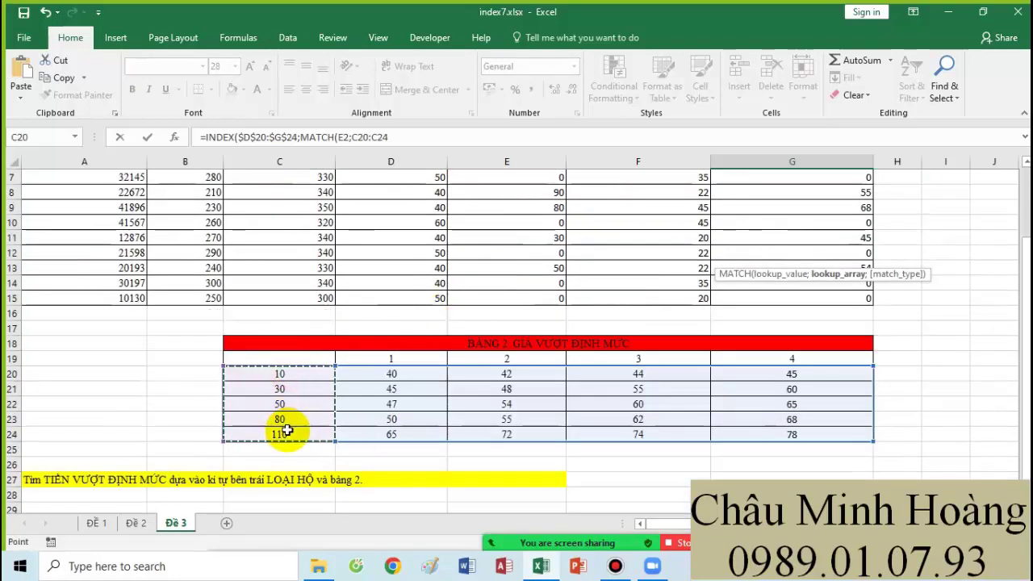
key(F4)
text(;1))
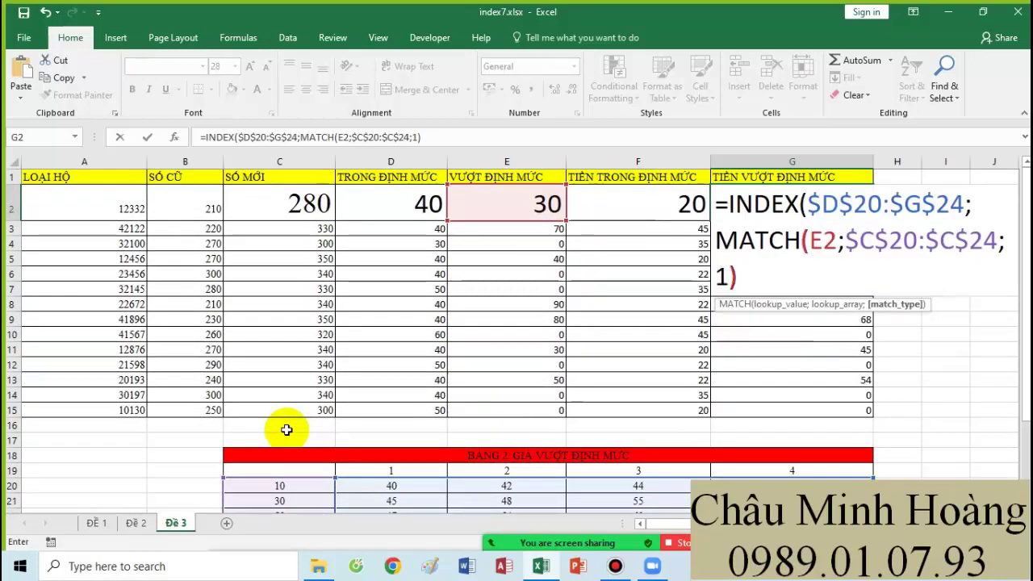
Begin the INDEX column argument with a second MATCH that looks up VALUE(LEFT(A2;1))
text(;ma)
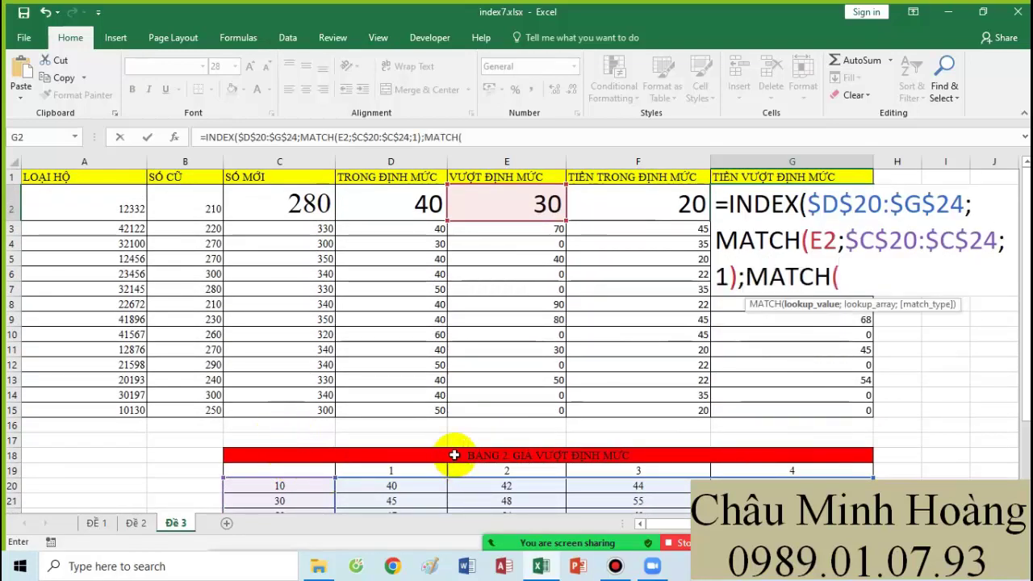
scroll(500, 460, down, 3)
scroll(726, 383, up, 1)
scroll(716, 394, up, 1)
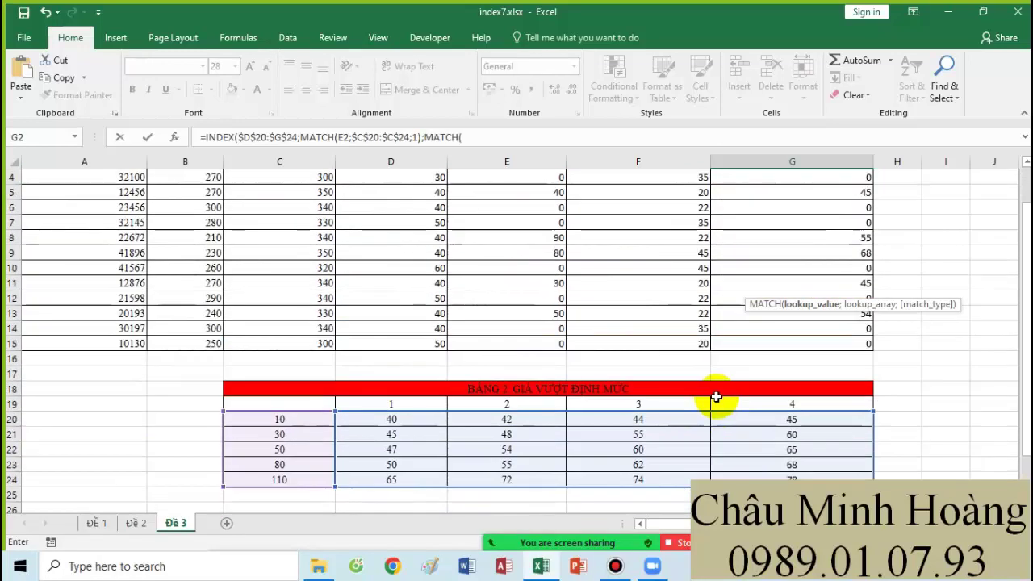
scroll(549, 403, down, 2)
scroll(535, 425, up, 3)
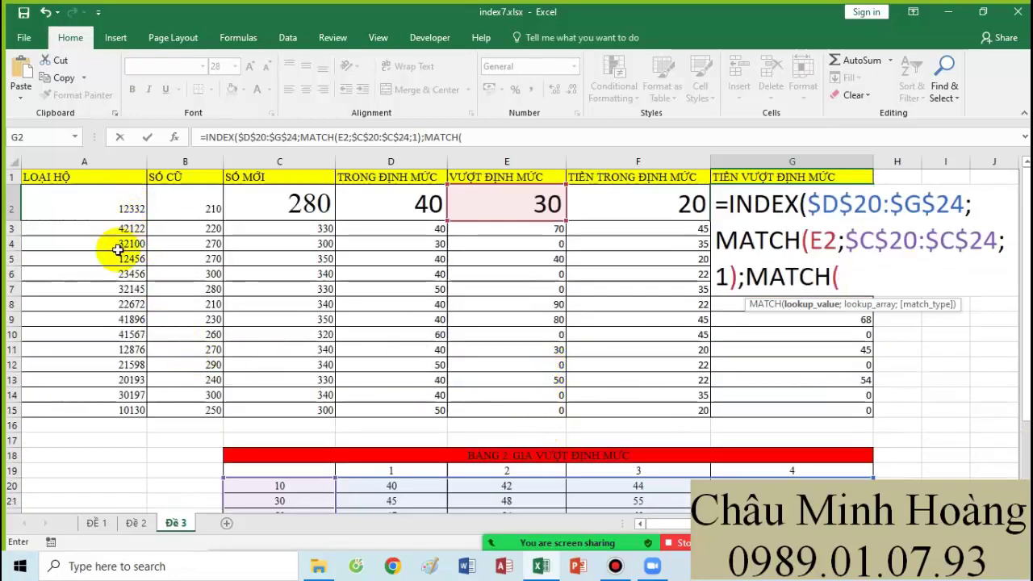
text(va)
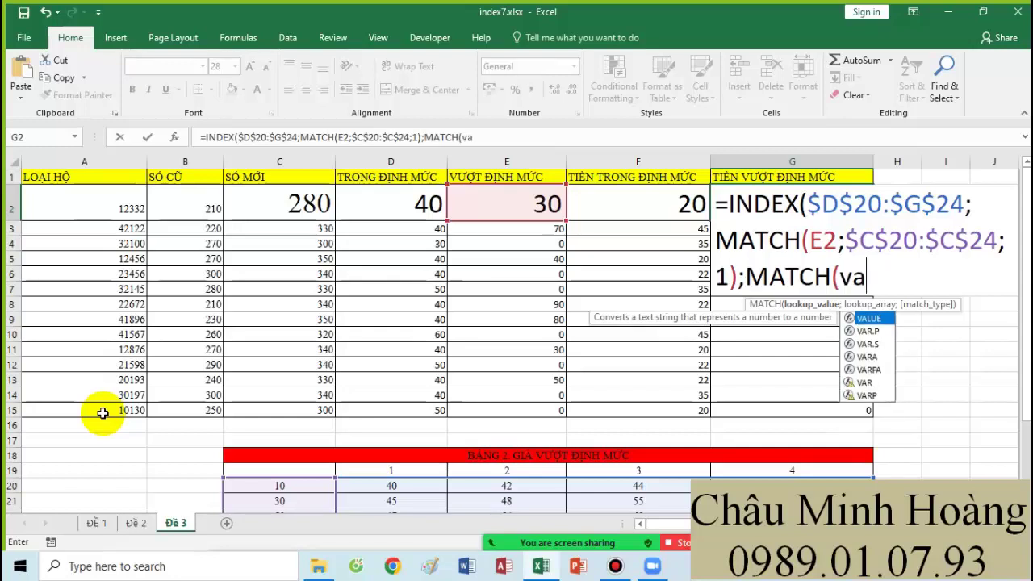
key(Tab)
text(lef)
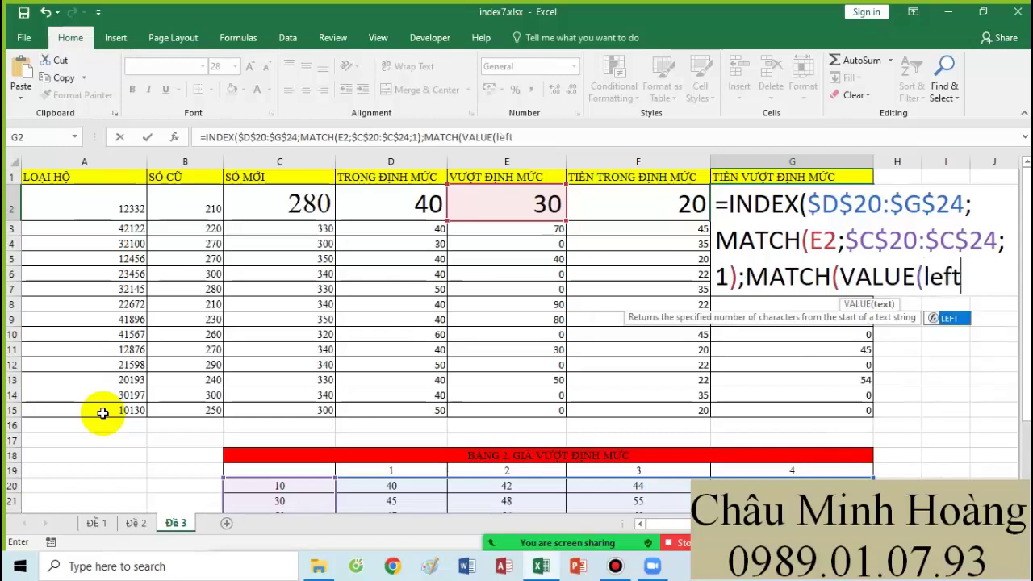
text(t)
key(Tab)
click(107, 211)
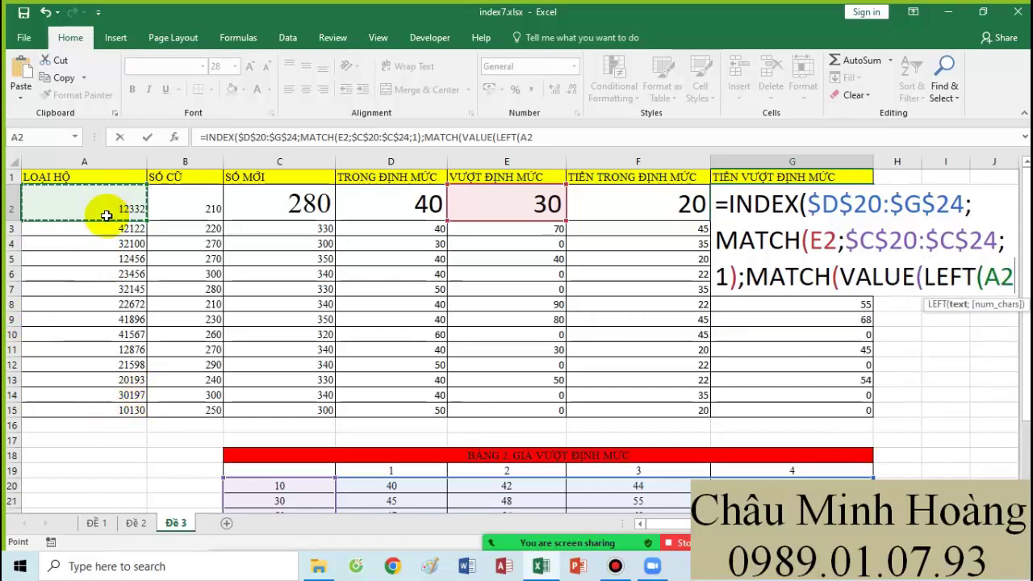
text(;1)))
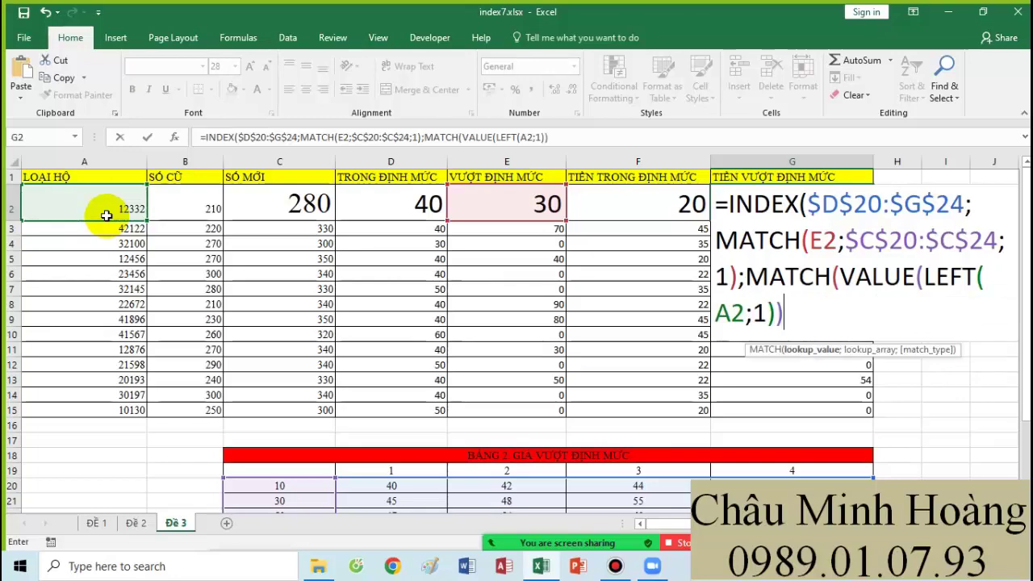
Complete the second MATCH with lookup range $D$19:$G$19 and match type 0, enter the formula, and fill it down from G2 to G8
text(;)
scroll(106, 216, down, 2)
drag(395, 360, 806, 364)
key(F4)
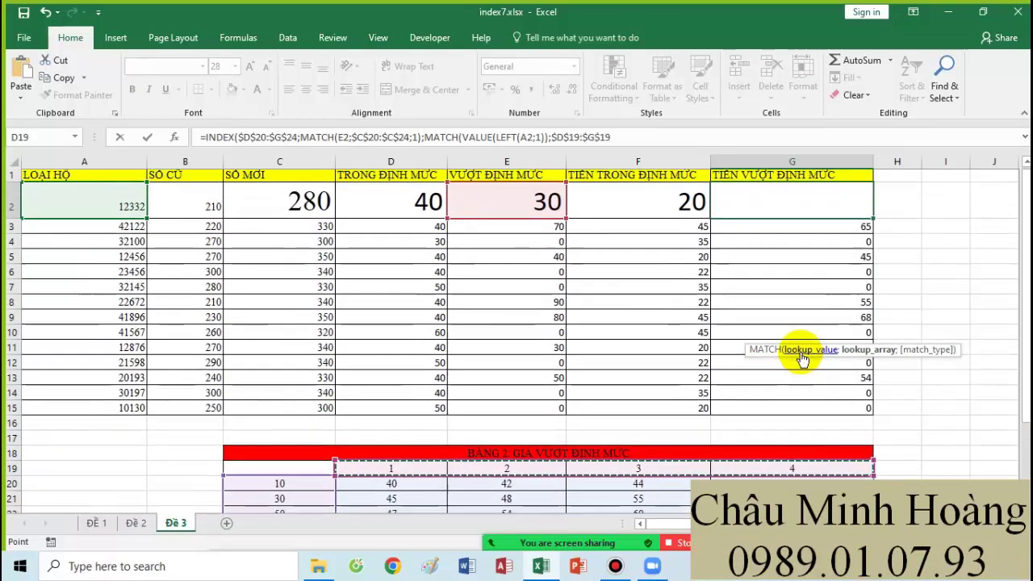
text(;0)))
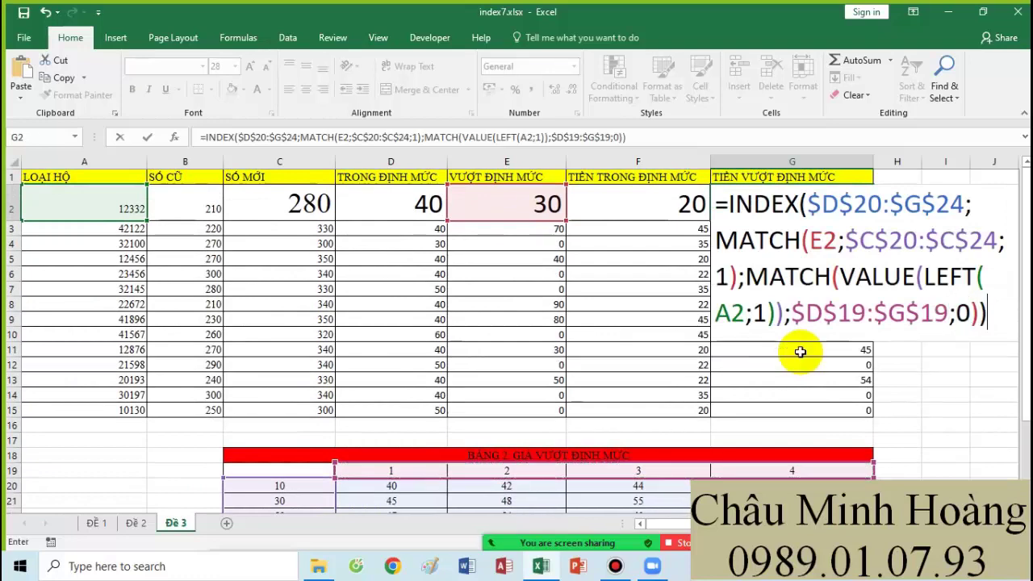
key(Return)
click(857, 217)
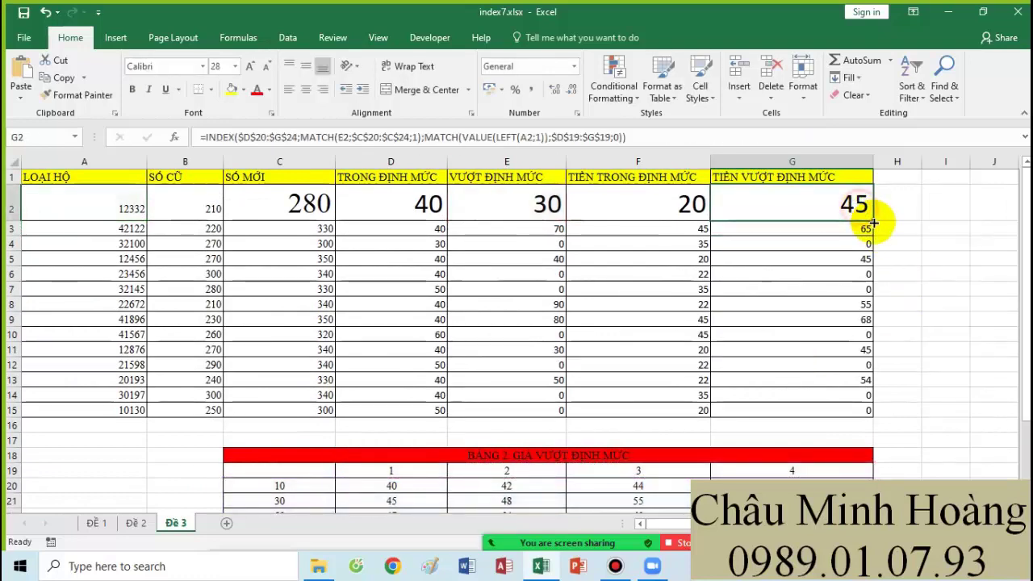
drag(871, 221, 861, 317)
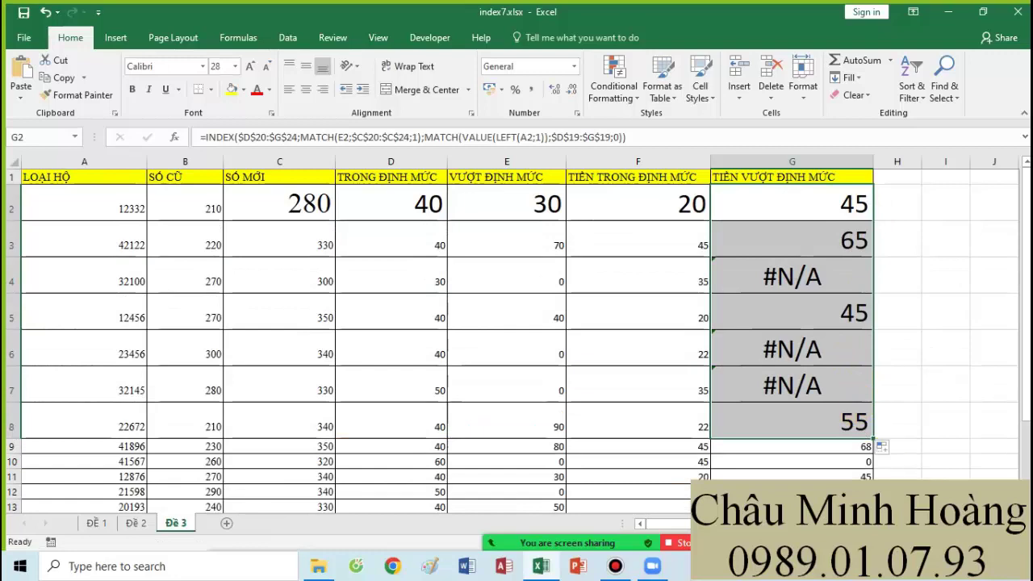
Wrap the G2 formula in IFNA with 0 as the fallback value, enter it, and fill it down from G2 to G7
scroll(485, 242, right, 3)
double_click(487, 209)
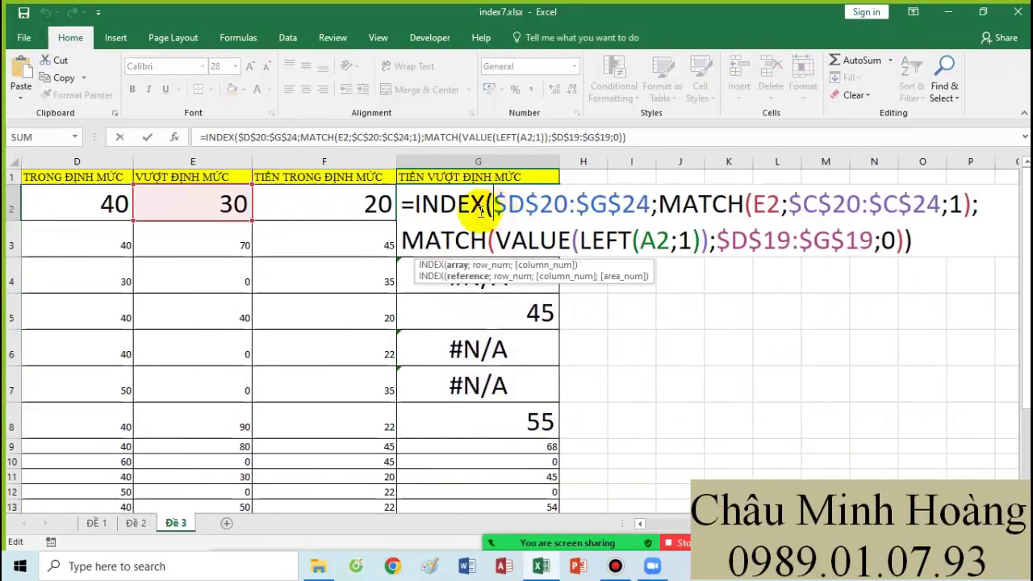
click(411, 204)
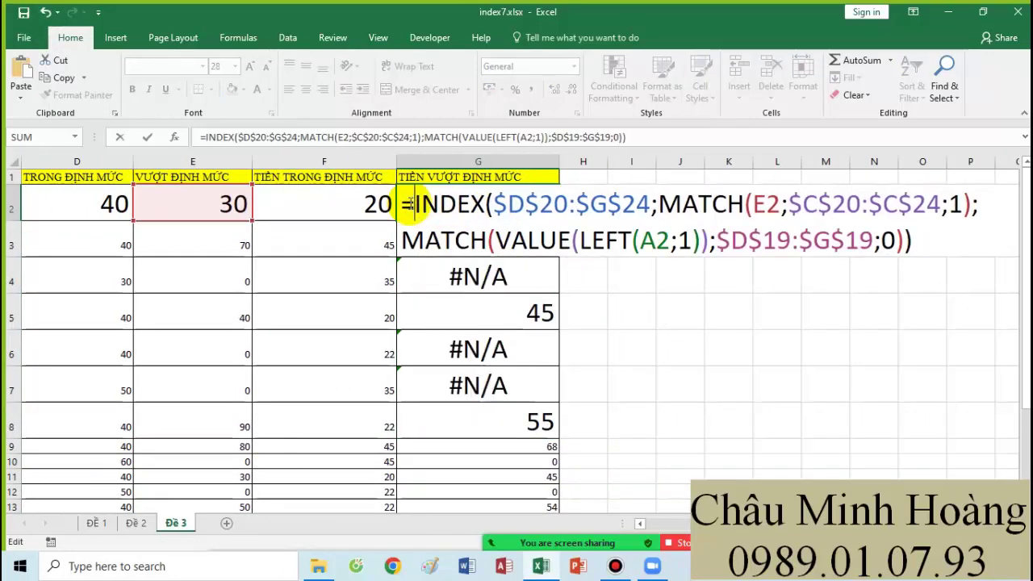
text(ifna()
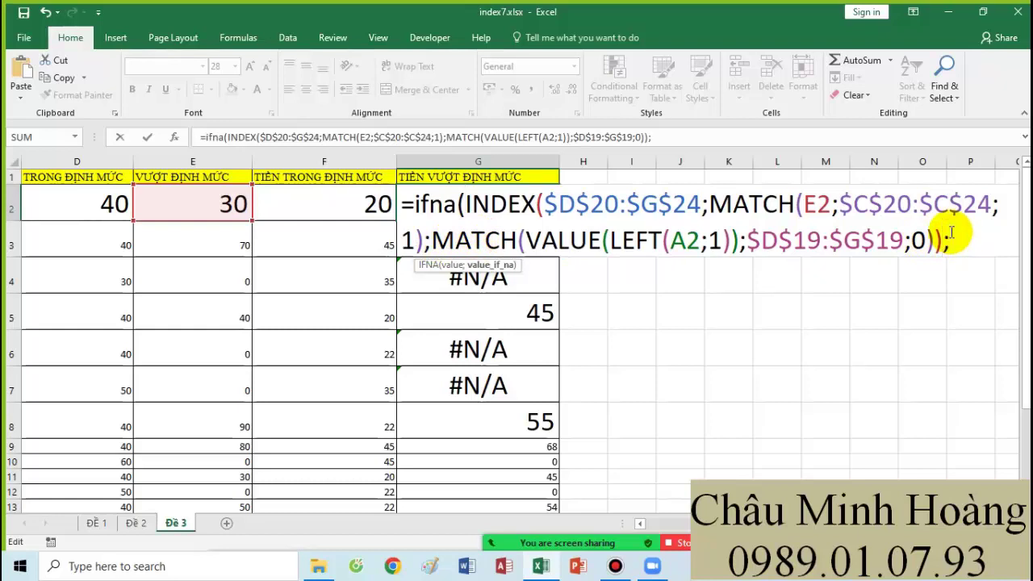
text())
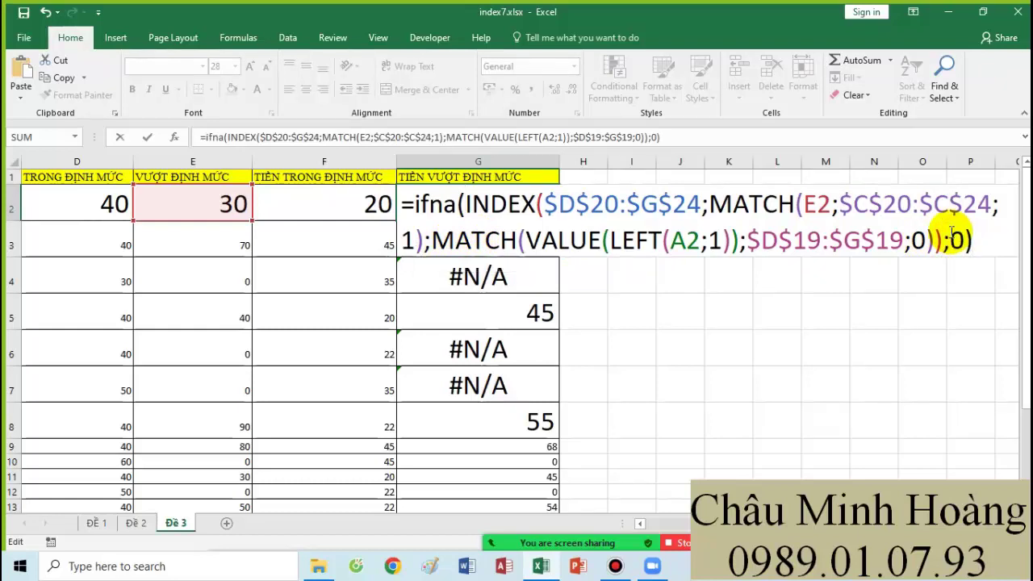
key(Return)
click(547, 199)
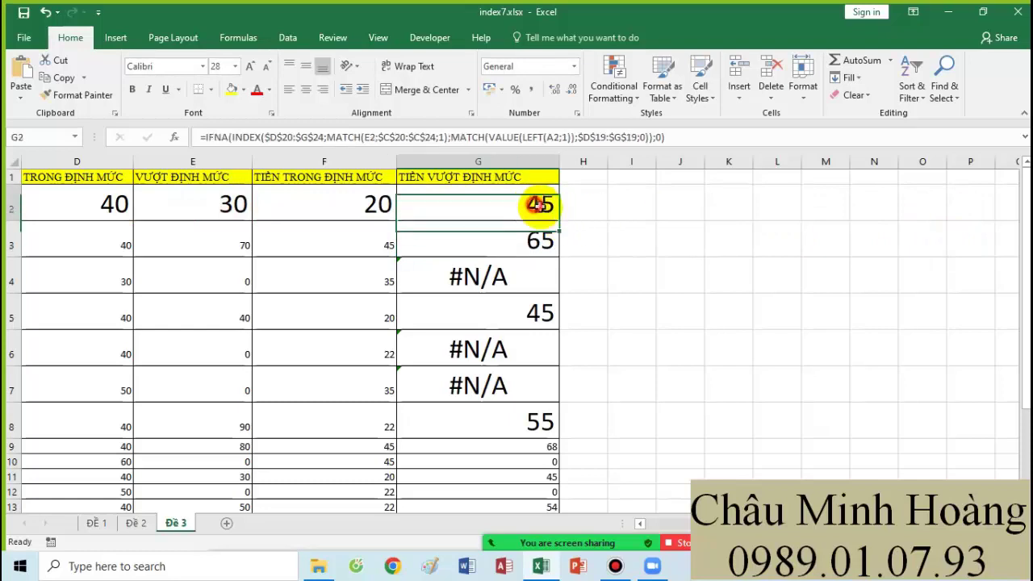
drag(550, 273, 555, 396)
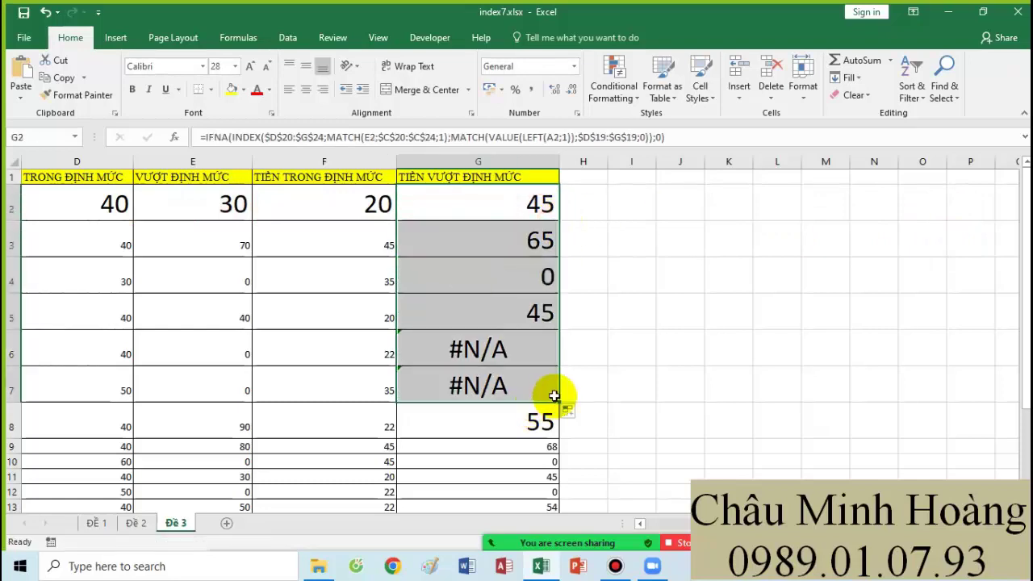
Format cell G2 in Times New Roman at 36 points
double_click(476, 211)
key(Escape)
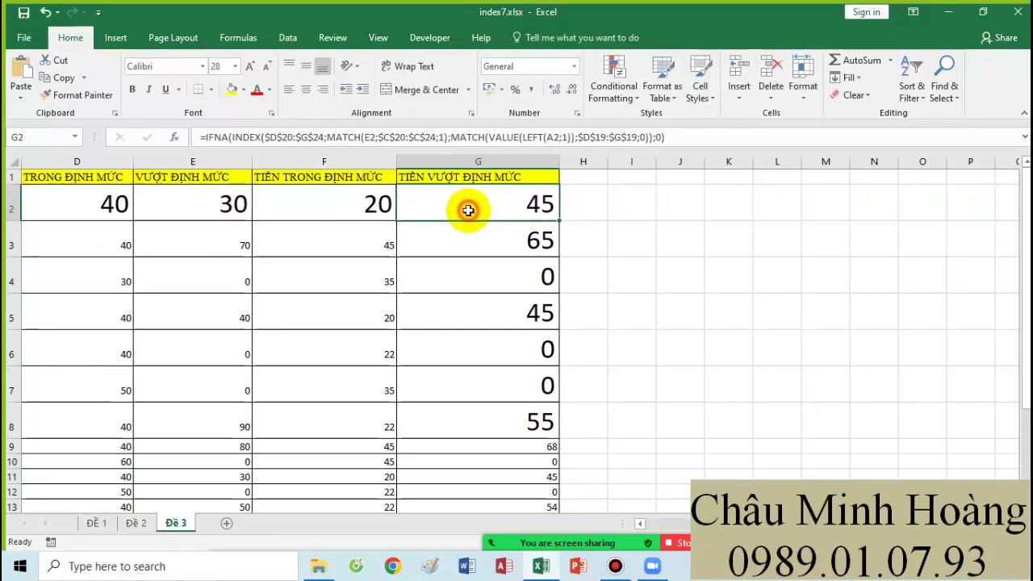
click(236, 67)
click(219, 273)
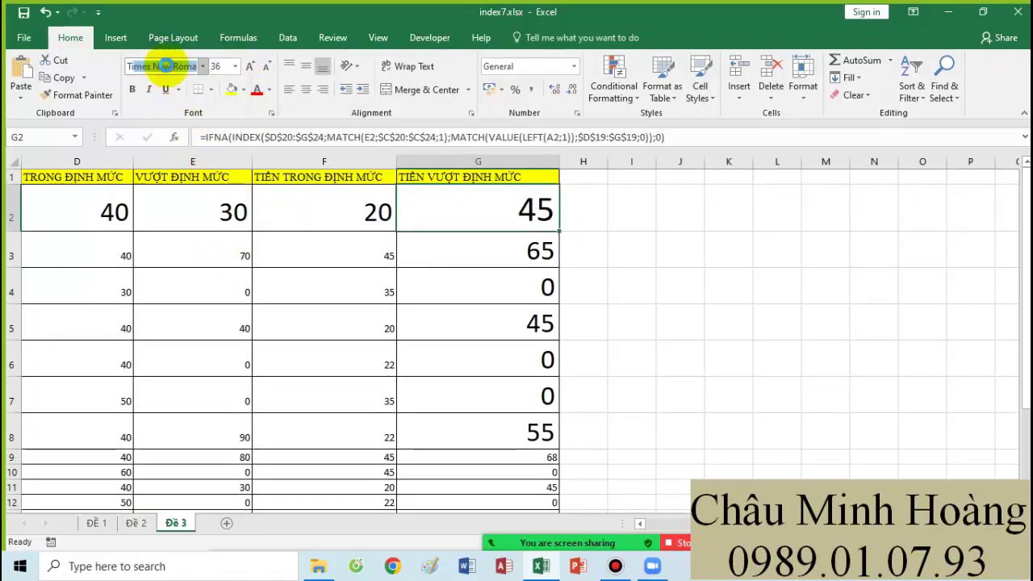
Display the complete G2 formula and highlight the whole expression and its IFNA function for review
double_click(520, 214)
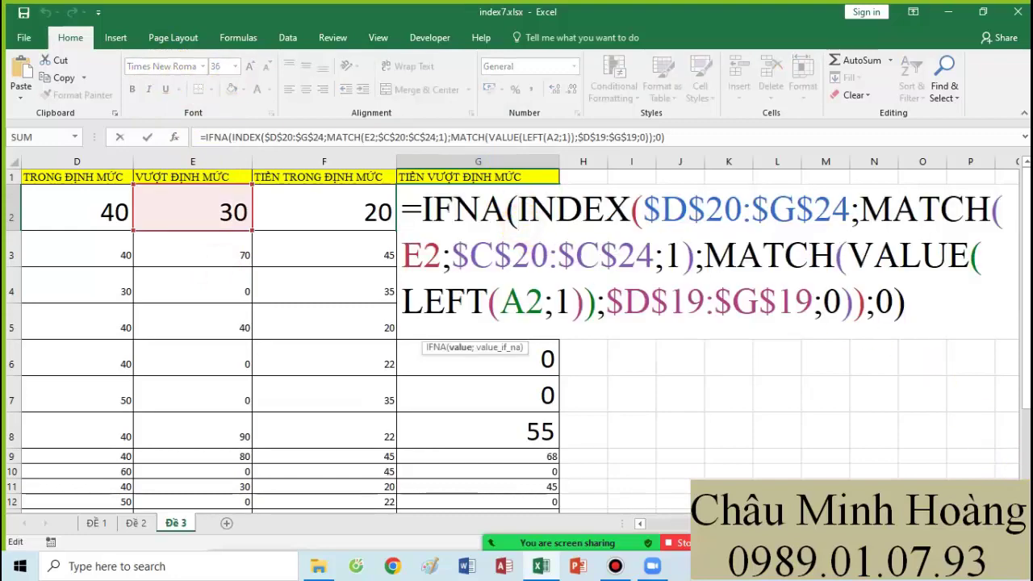
scroll(722, 289, right, 2)
drag(393, 299, 192, 211)
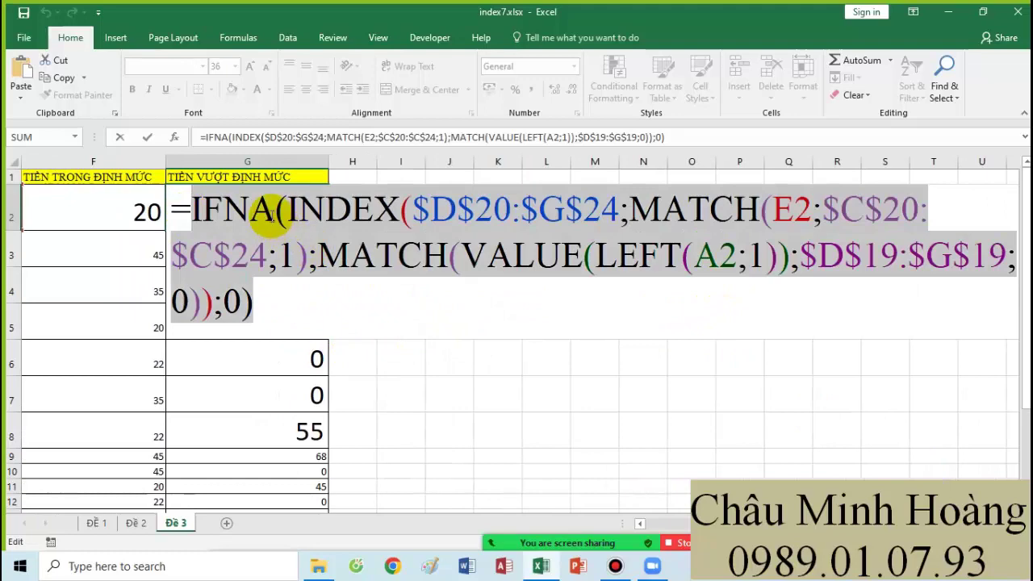
double_click(275, 212)
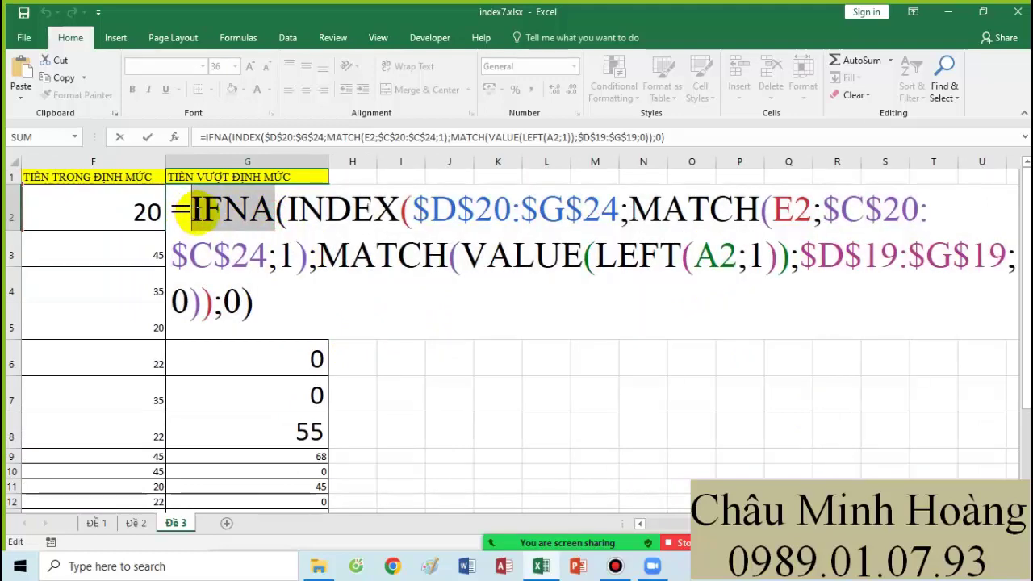
click(616, 567)
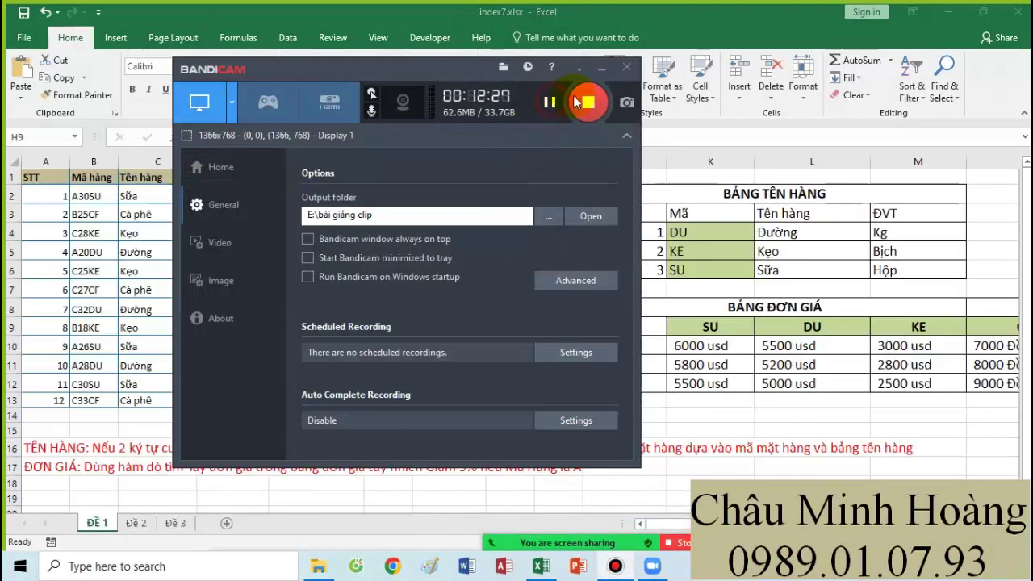
click(602, 70)
Format cells C2:E2 on the ĐỀ 1 sheet in Times New Roman at 24 points
click(139, 200)
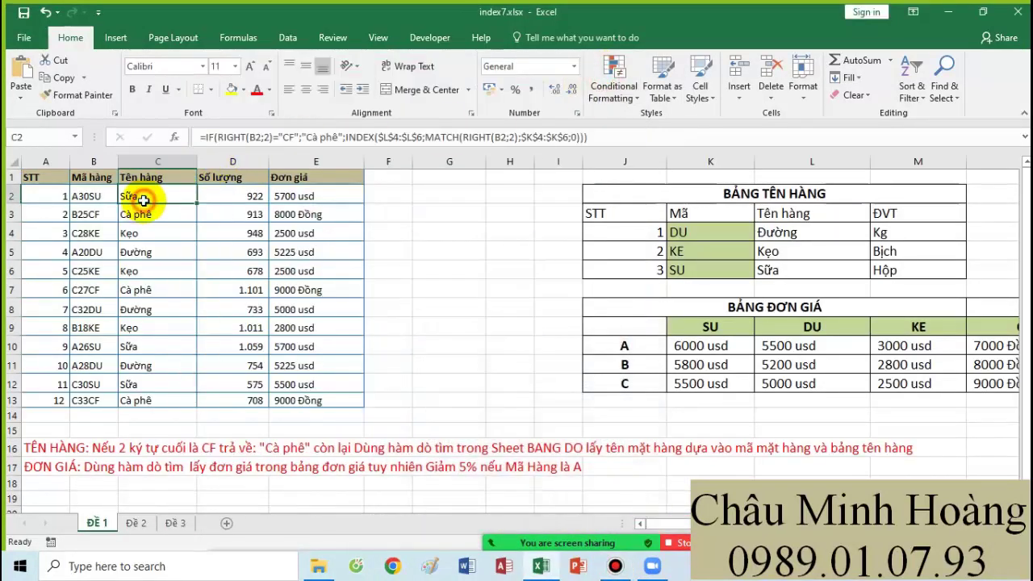
drag(162, 195, 323, 196)
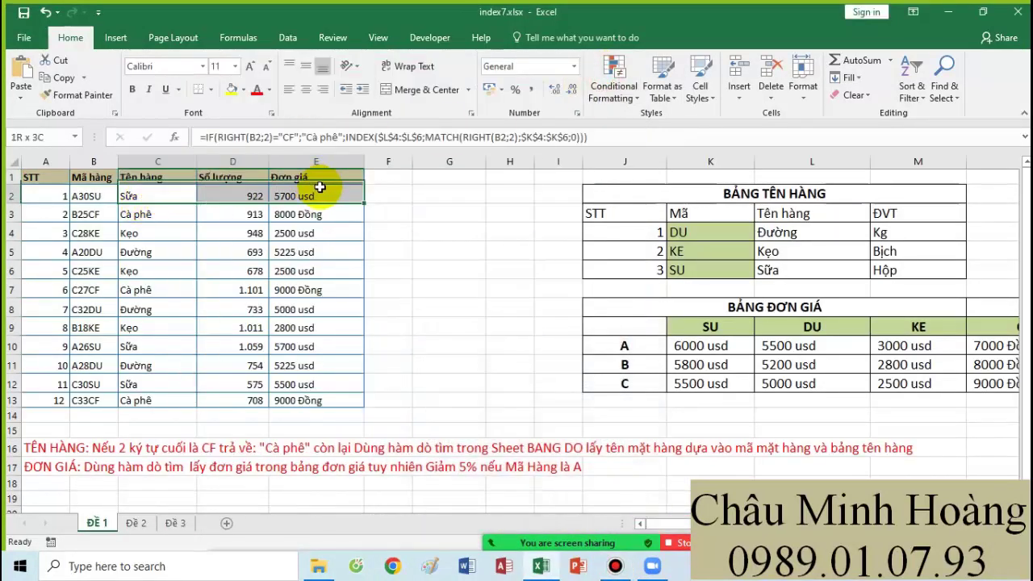
click(235, 66)
click(216, 229)
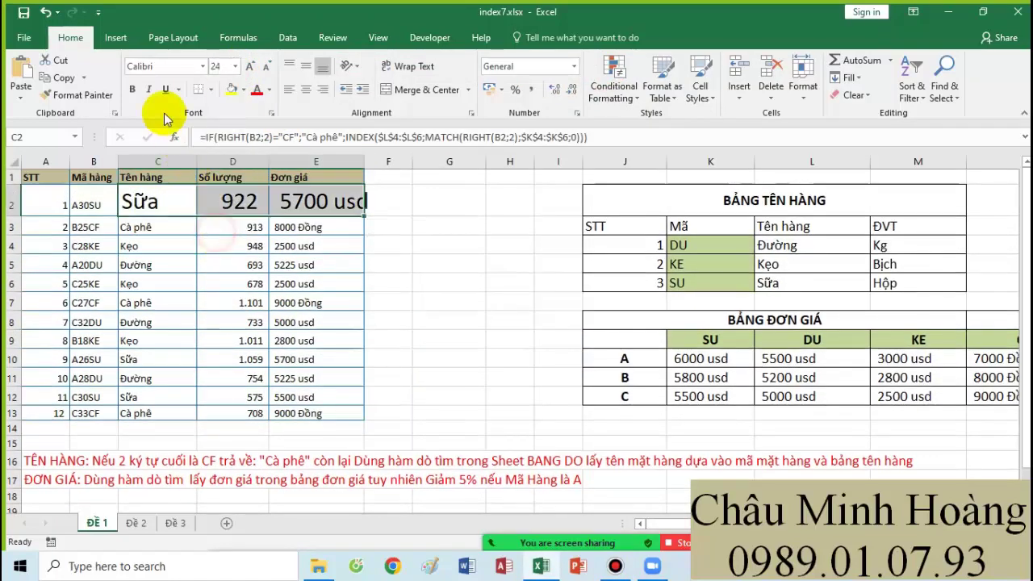
click(170, 66)
text(Times New Roman)
key(Return)
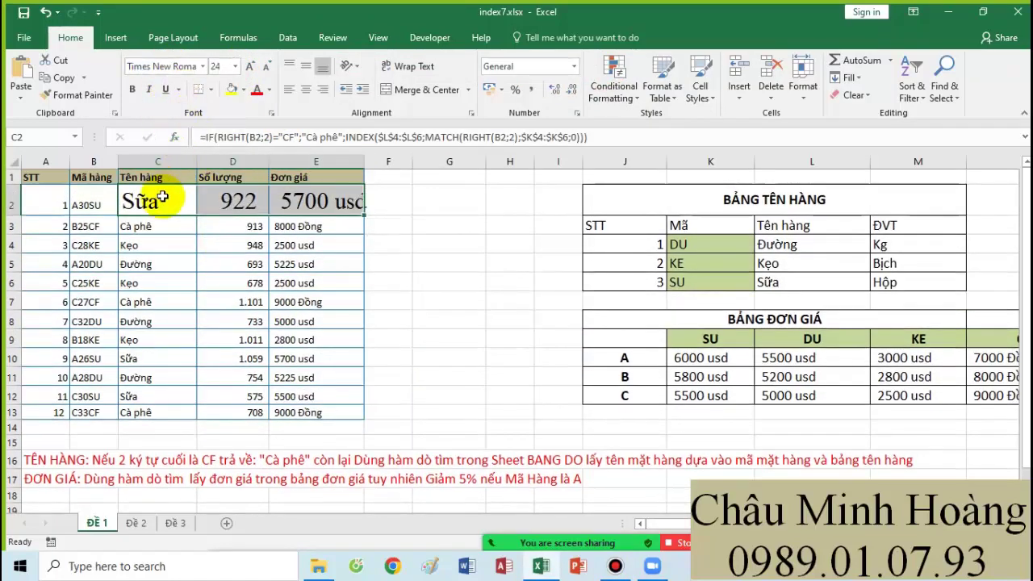
Replace the Tên hàng formula in C2 with a new INDEX formula using the absolute range $L$4:$L$6 as its array
double_click(161, 202)
text(=inde)
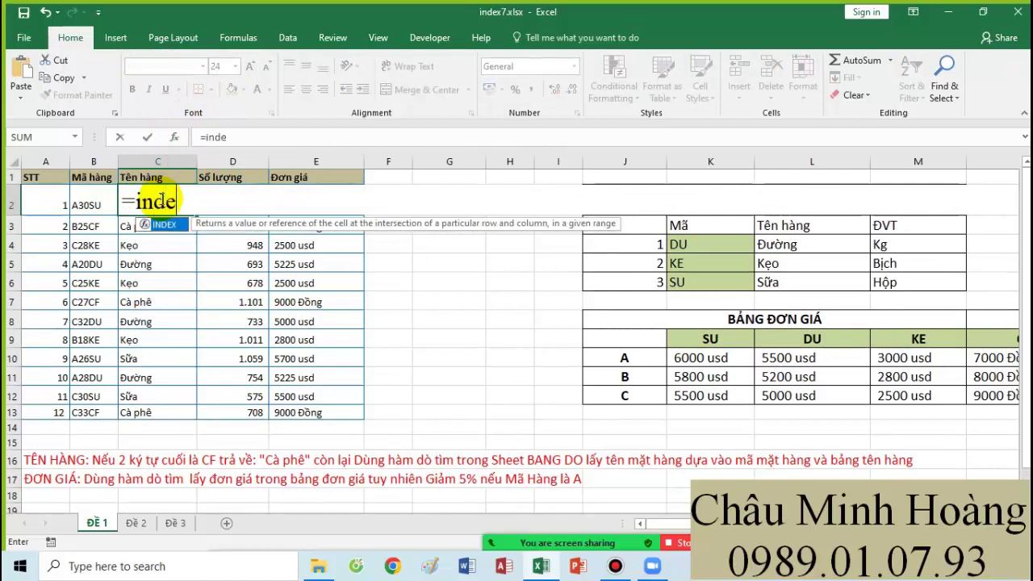
text(x)
key(Tab)
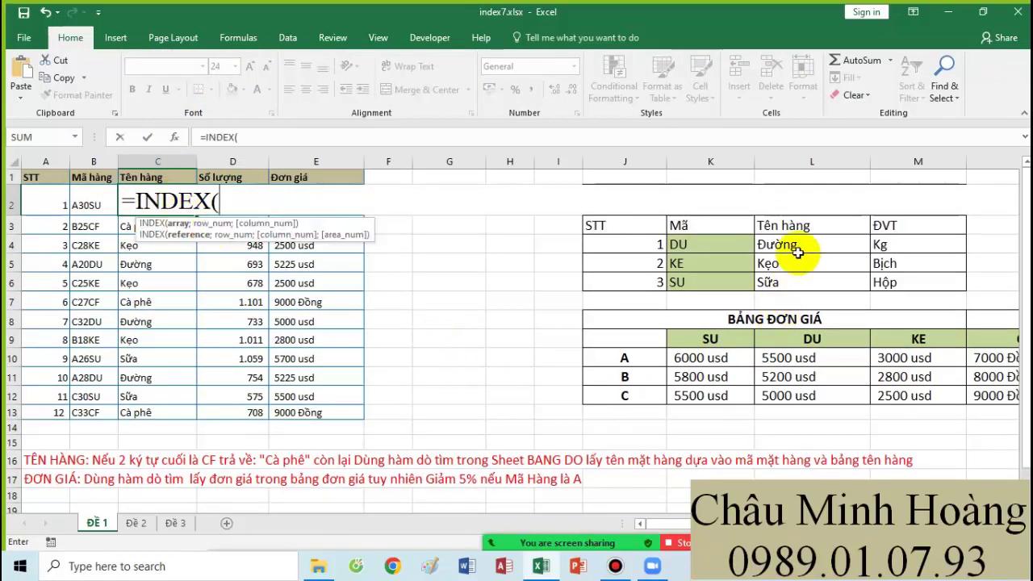
drag(795, 245, 799, 279)
key(F4)
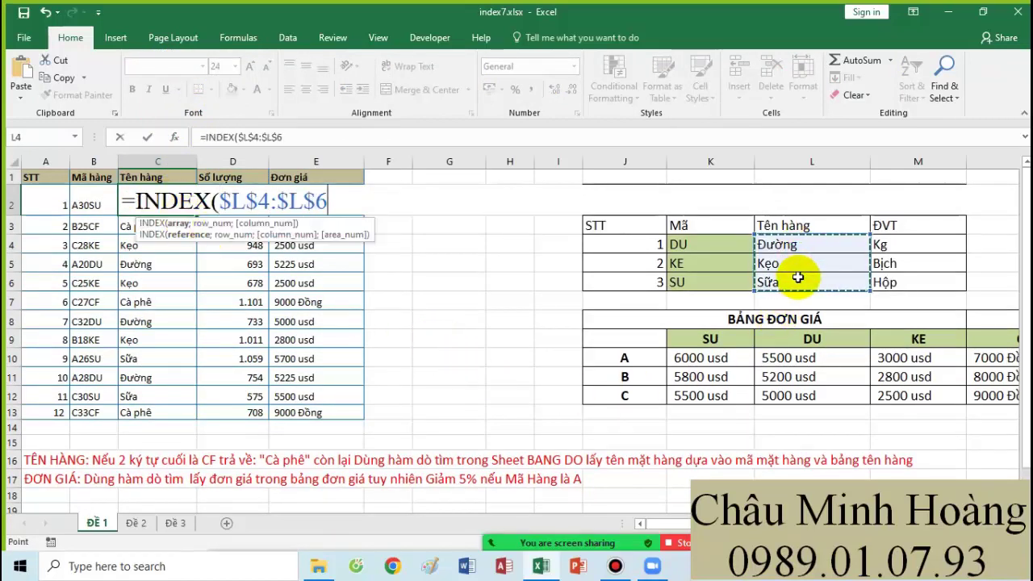
text(;)
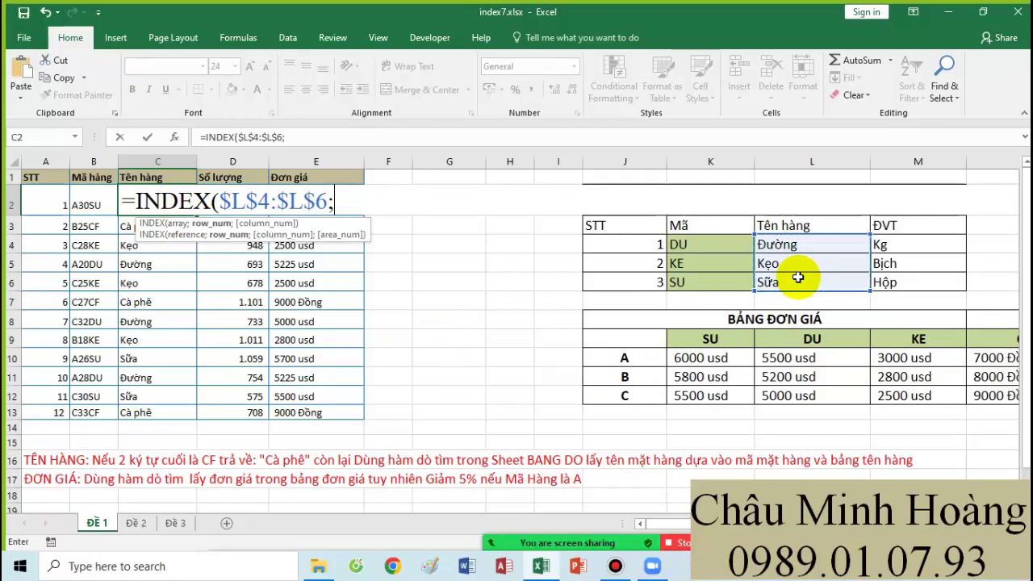
Begin the INDEX row argument in C2 with a MATCH that looks up RIGHT(B2;2)
text(m)
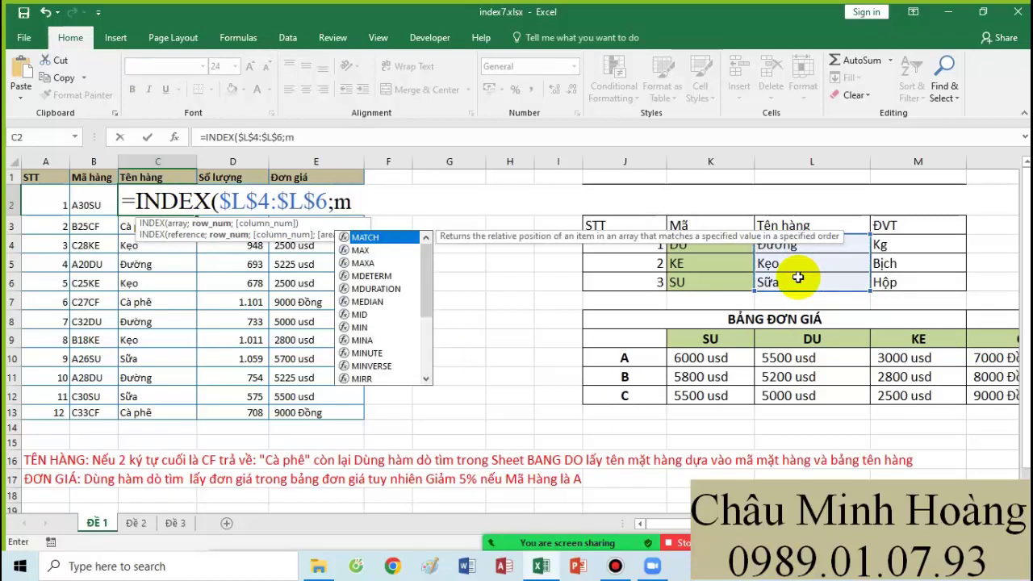
text(a)
key(Tab)
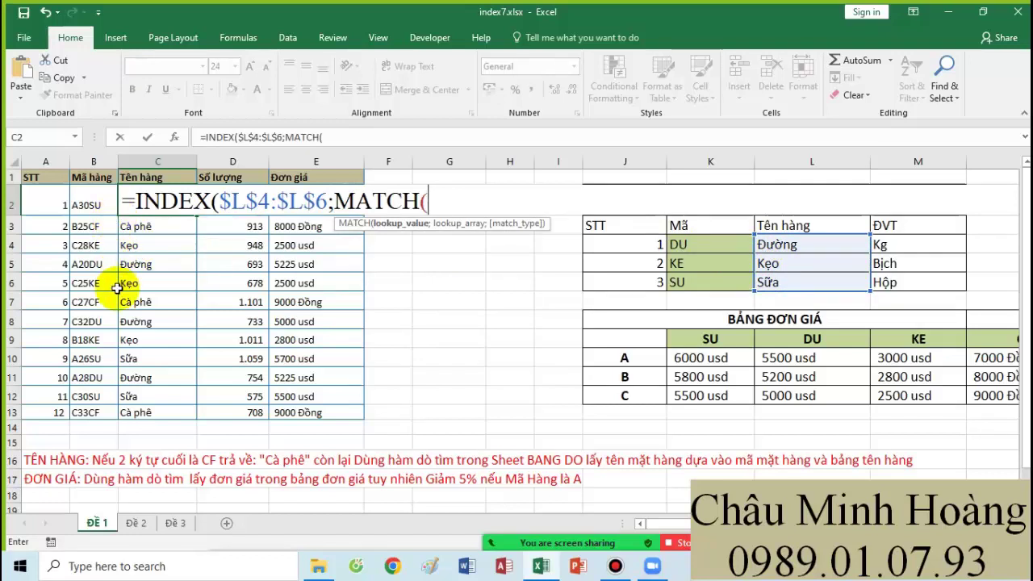
text(ri)
key(Tab)
click(104, 204)
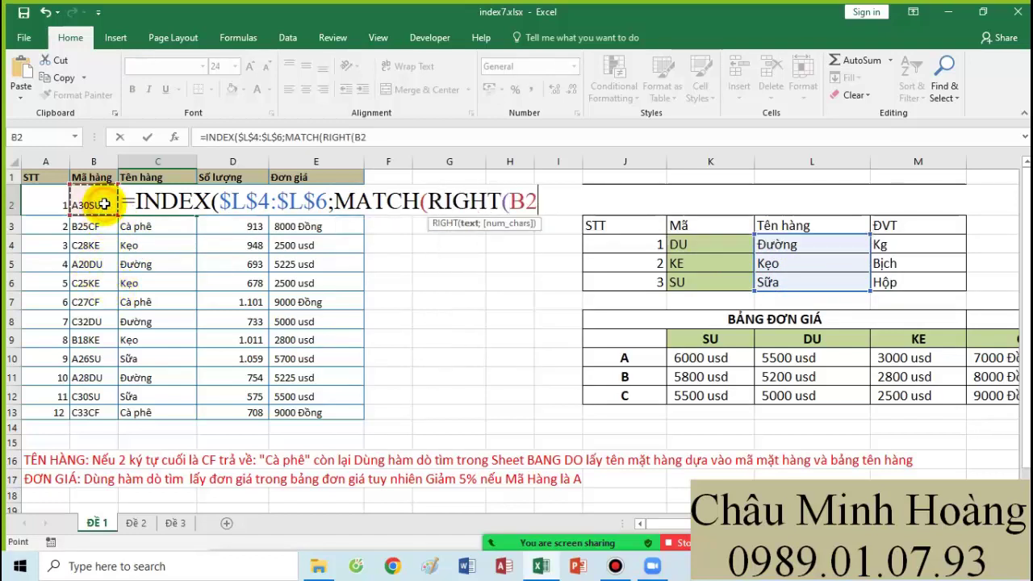
text(;2);)
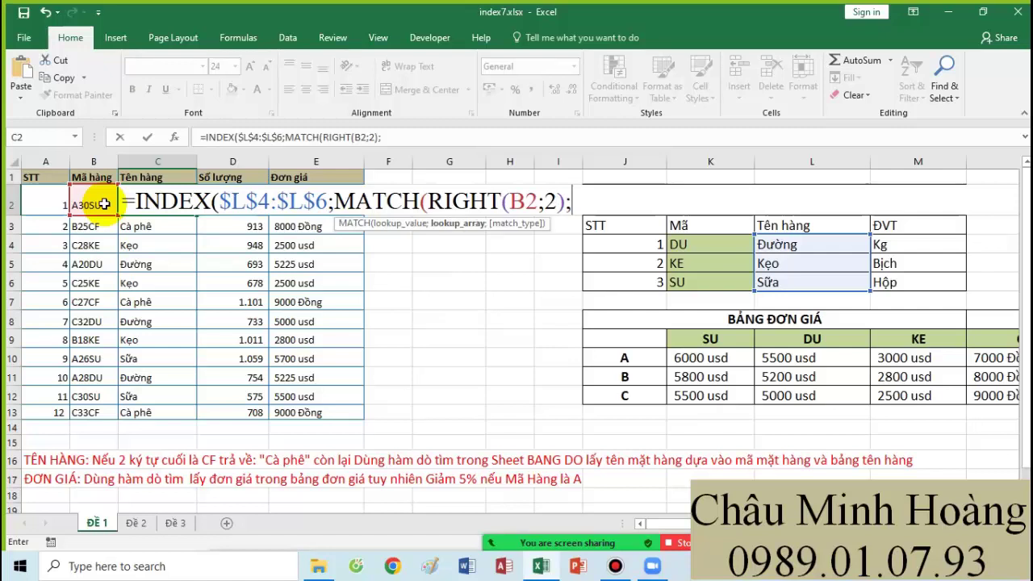
Complete the MATCH in C2 with lookup range $K$4:$K$6 and match type 0, and close INDEX with column number 1
drag(708, 245, 710, 280)
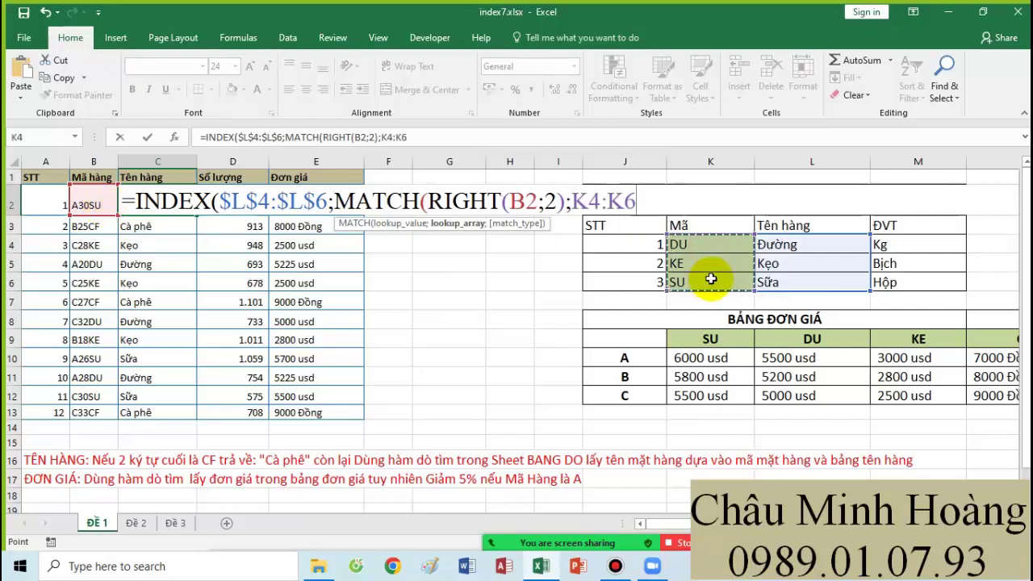
key(F4)
text(;0))
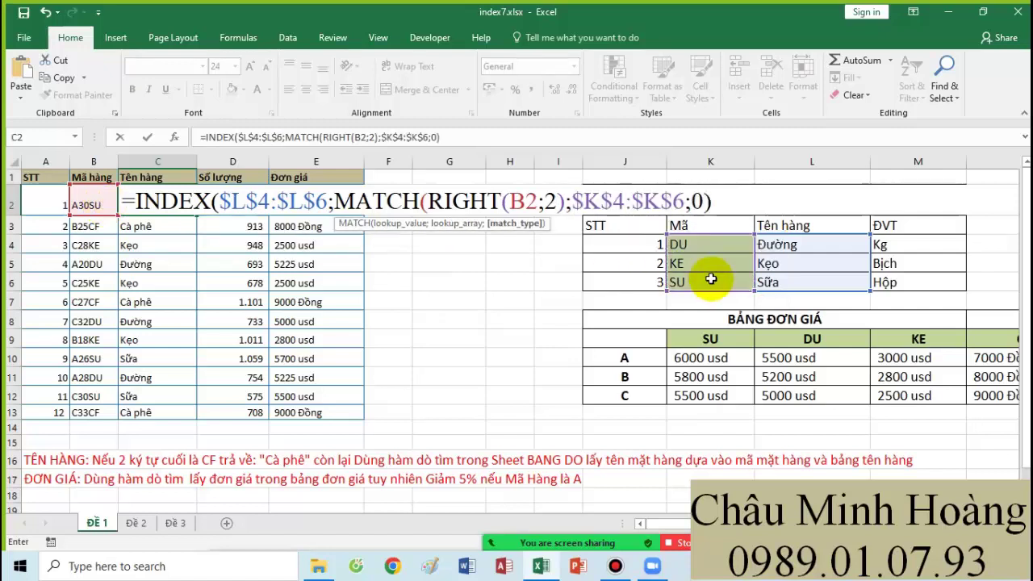
text(;1))
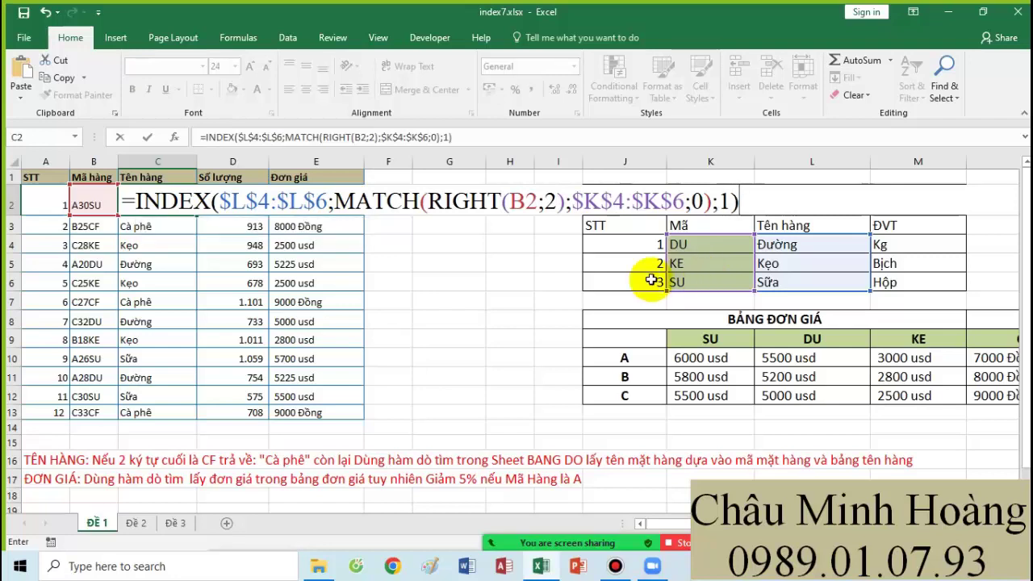
click(134, 200)
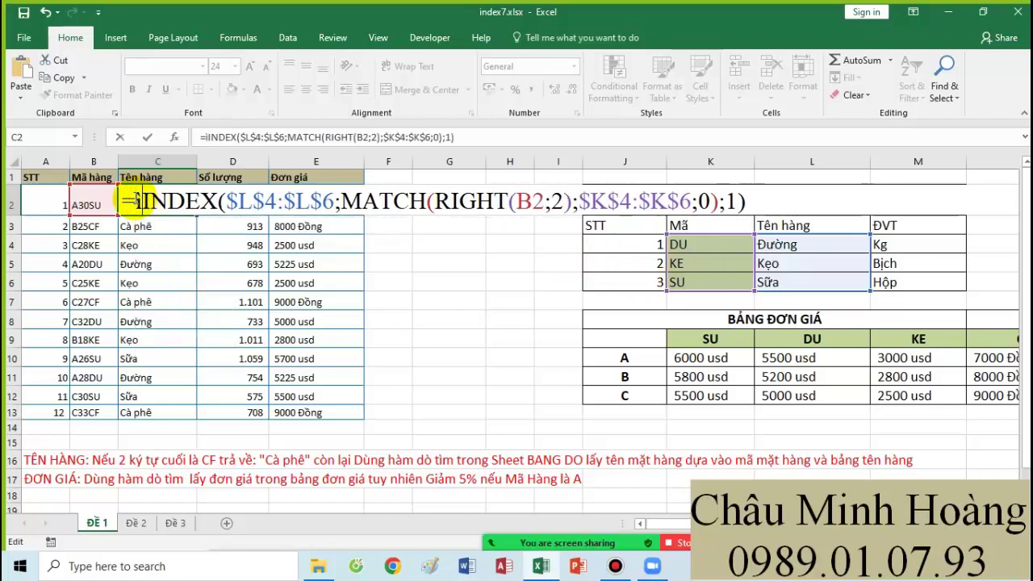
text(if()
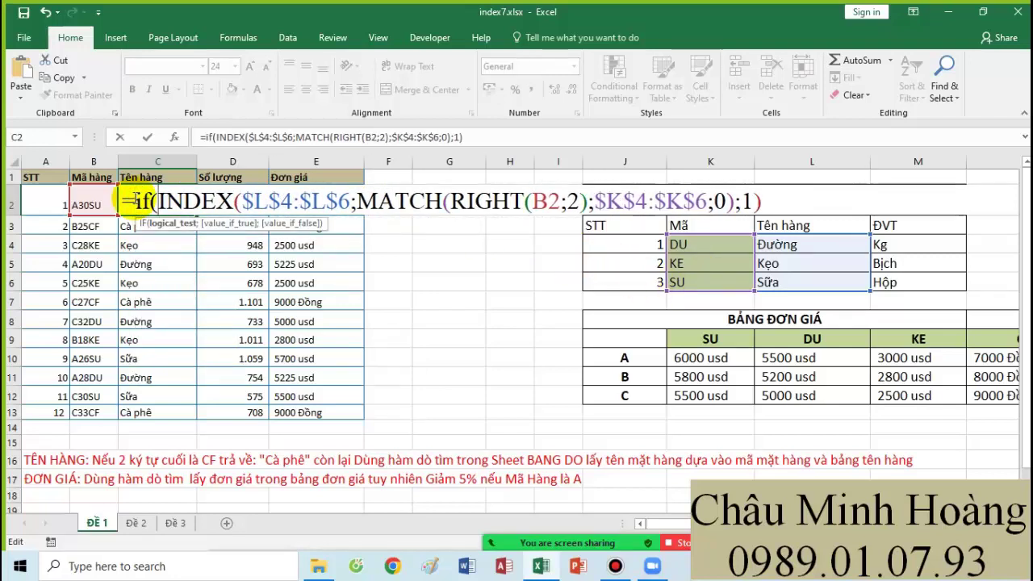
key(BackSpace)
key(BackSpace)
key(BackSpace)
Enter the Tên hàng formula in C2 and fill it down to C7
key(Return)
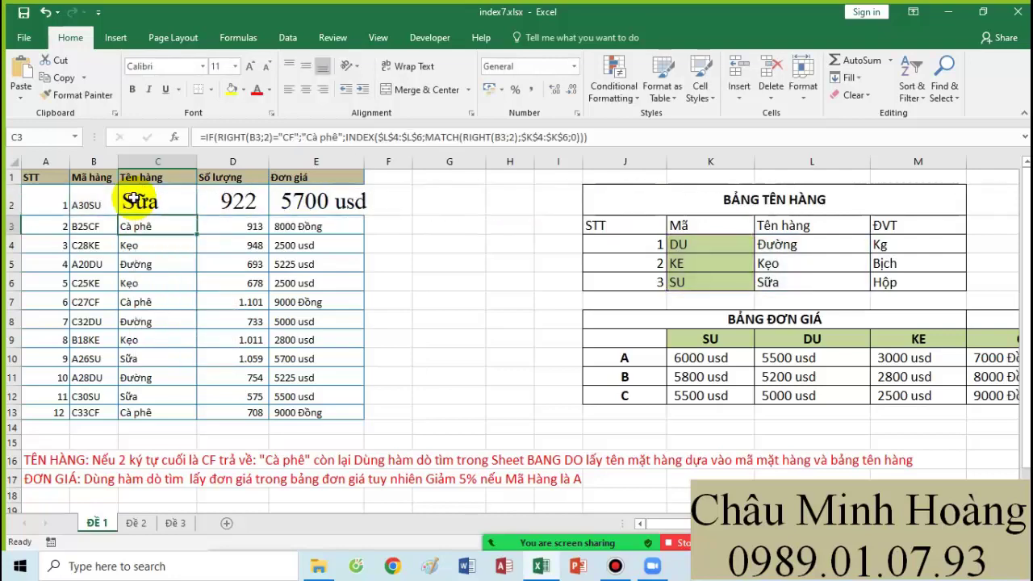
click(159, 201)
drag(197, 214, 198, 307)
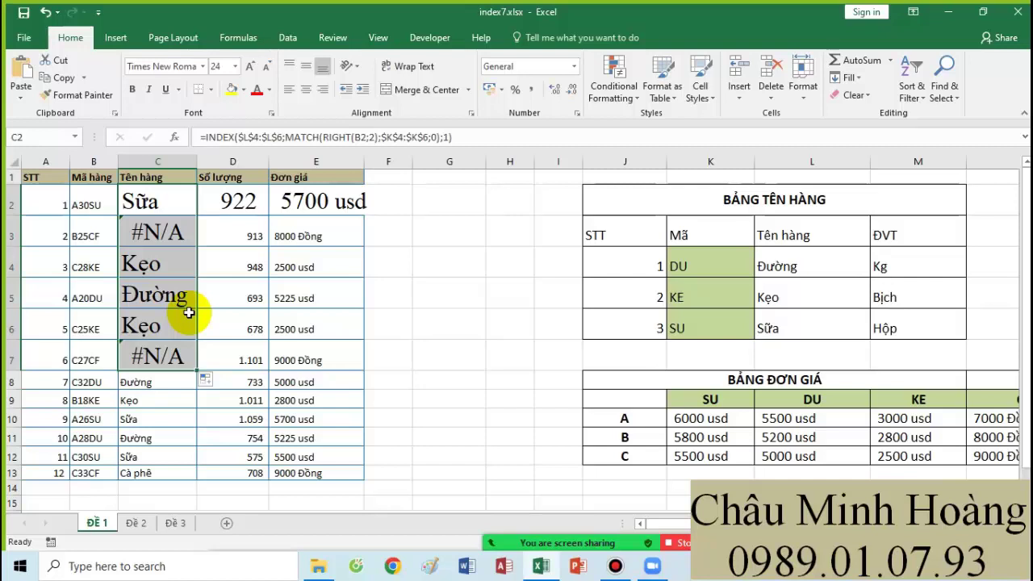
Wrap the Tên hàng formula in C2 in IFNA with "Cà Phê" as the fallback value and fill it down to C4
double_click(158, 201)
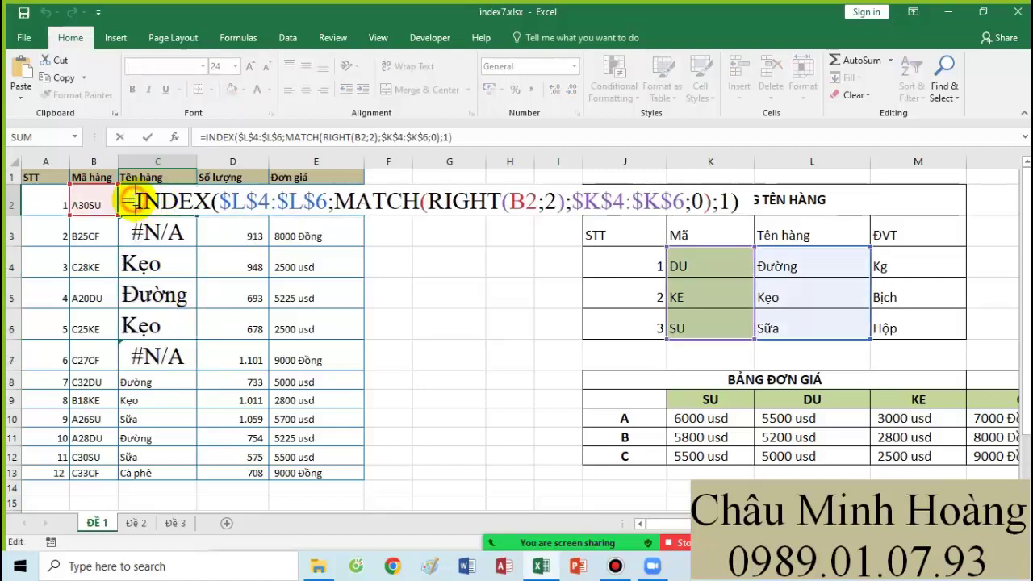
text(if()
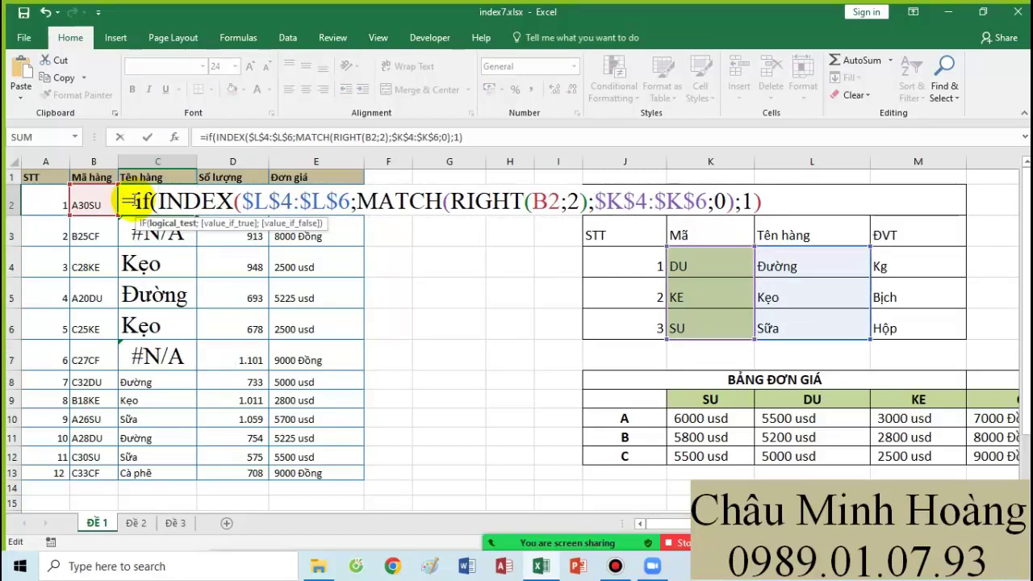
key(Left)
text(na)
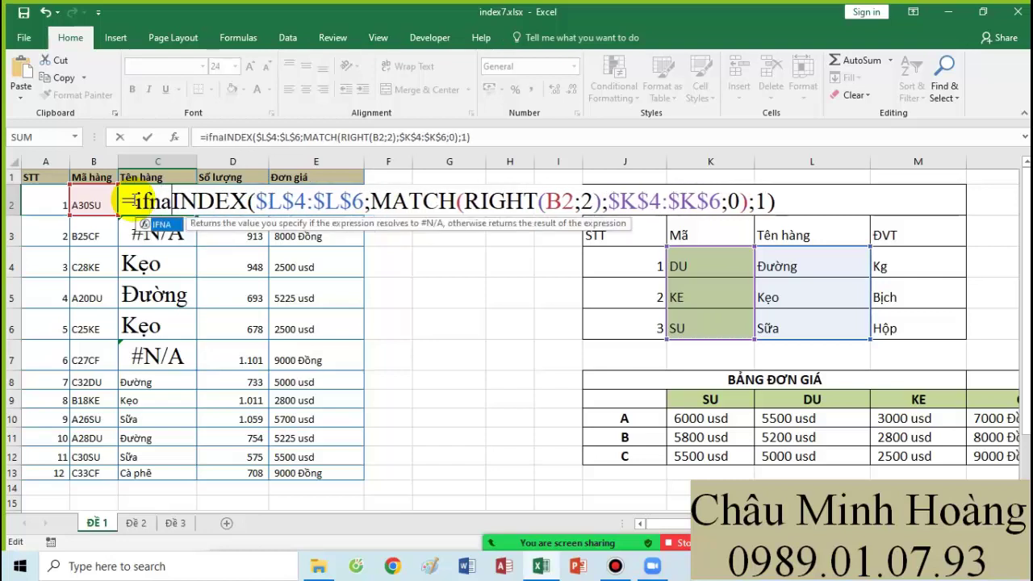
click(823, 206)
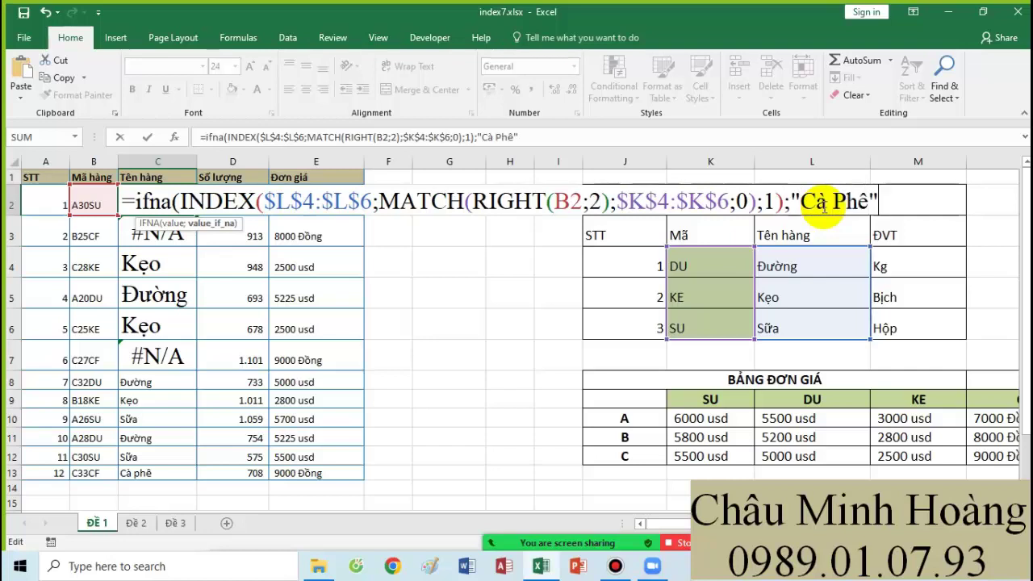
key(Return)
click(193, 209)
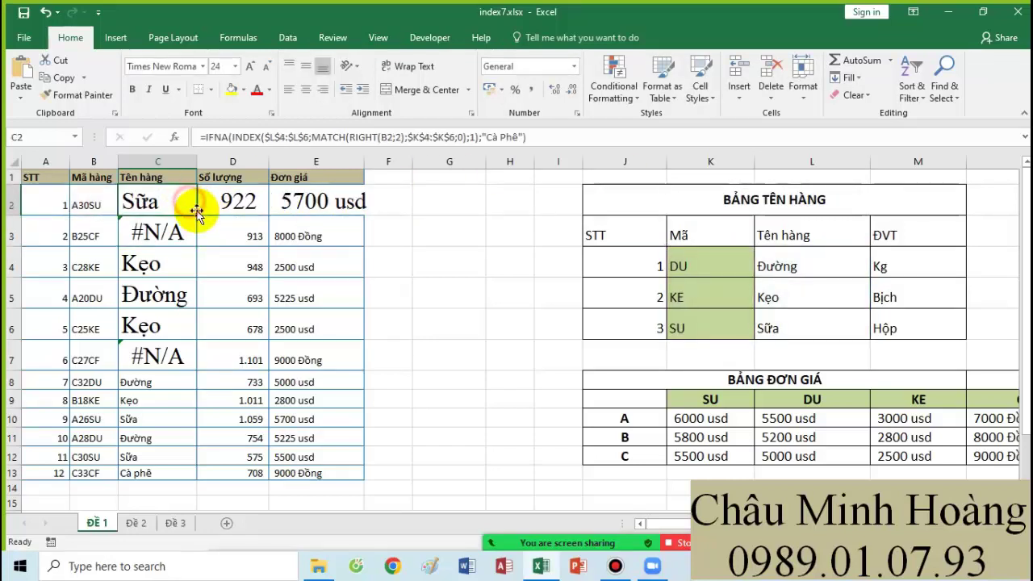
drag(197, 211, 186, 275)
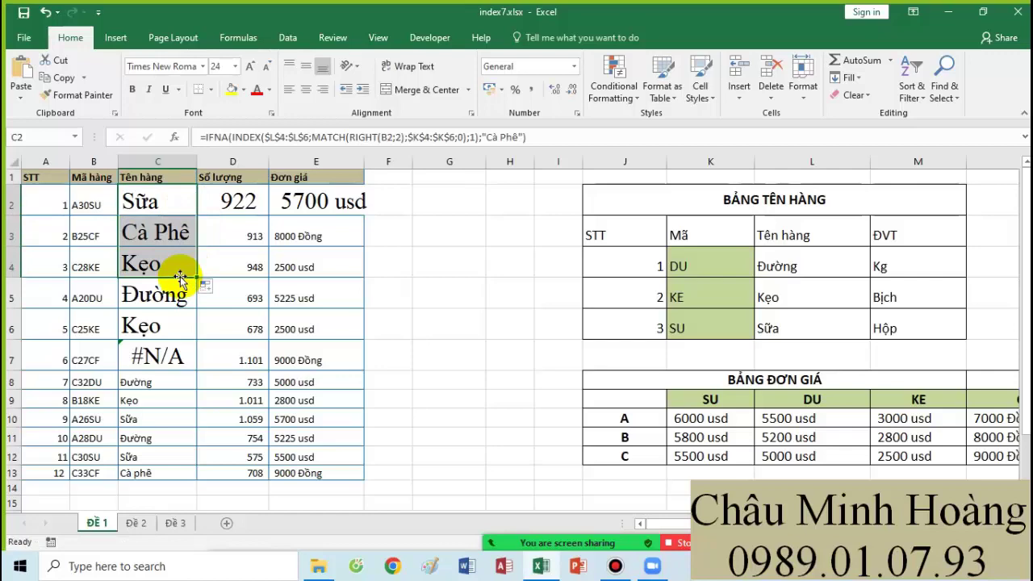
Copy the IFNA formula text from C2 without its equals sign into A19 as a note
click(167, 203)
double_click(167, 203)
drag(133, 202, 1019, 223)
key(ctrl+c)
key(Return)
scroll(331, 473, down, 3)
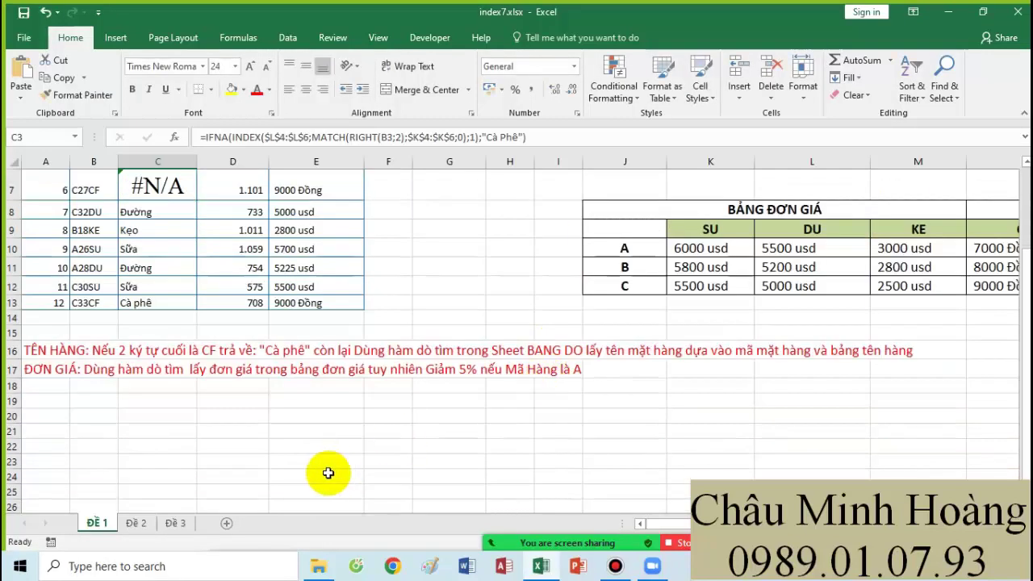
click(38, 330)
key(ctrl+v)
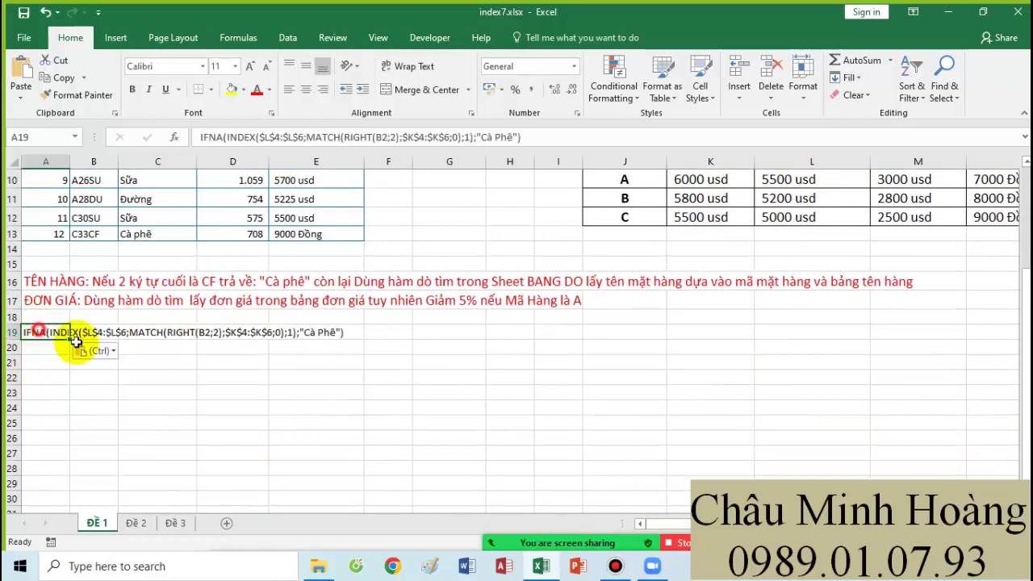
Format the range A19:J35 with the Times New Roman font at size 30
drag(38, 329, 662, 493)
click(185, 69)
text(Times New Roma)
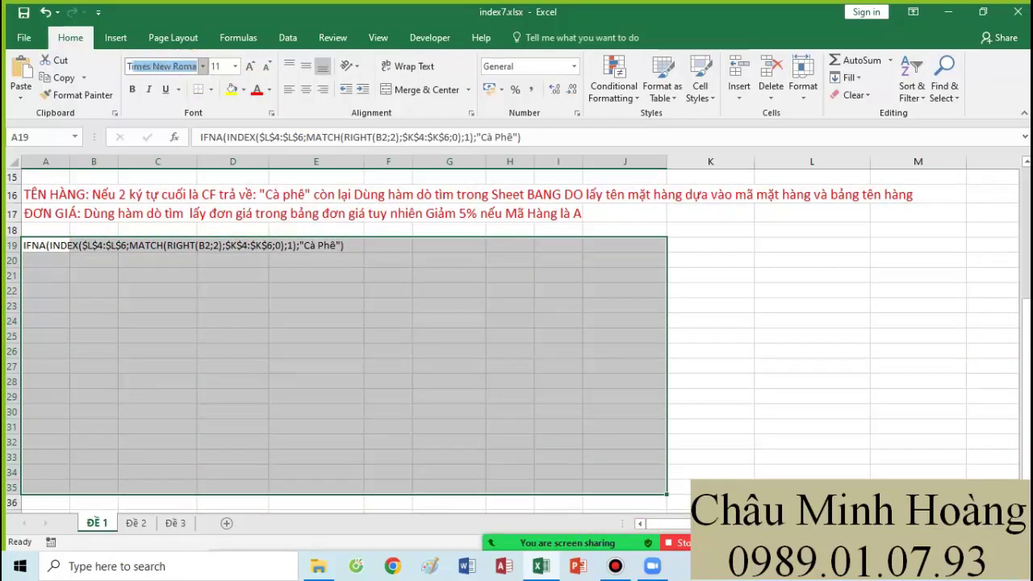
key(Return)
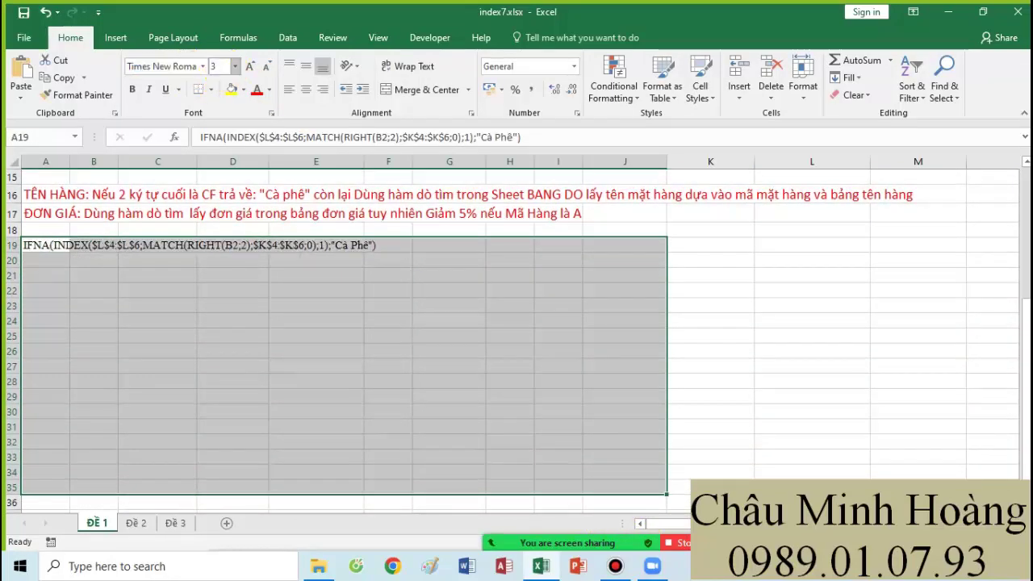
key(Return)
Replace the IFNA wrapper in C2 with an IF whose condition is RIGHT(B2;2)="CF"
scroll(396, 325, up, 5)
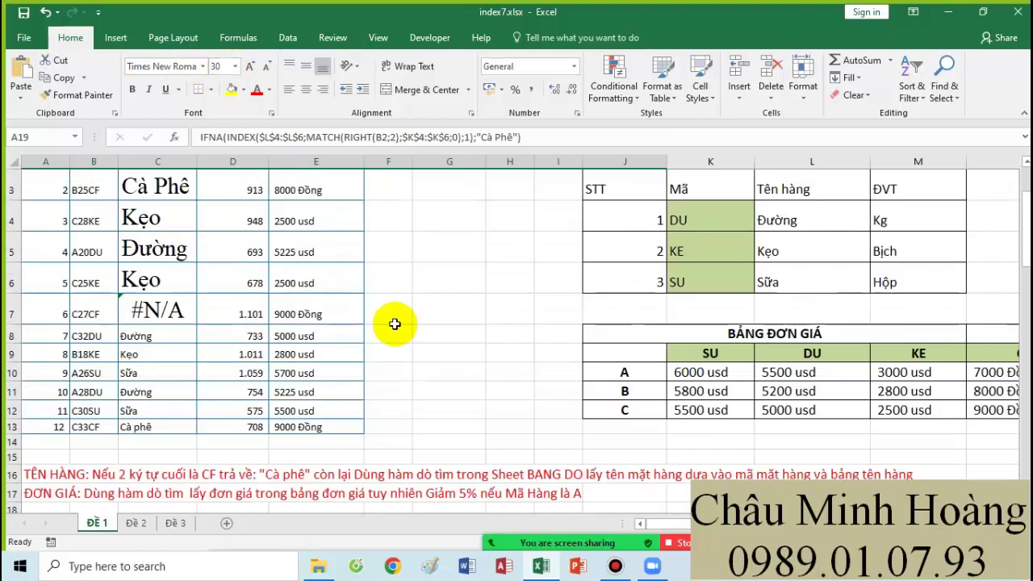
double_click(166, 209)
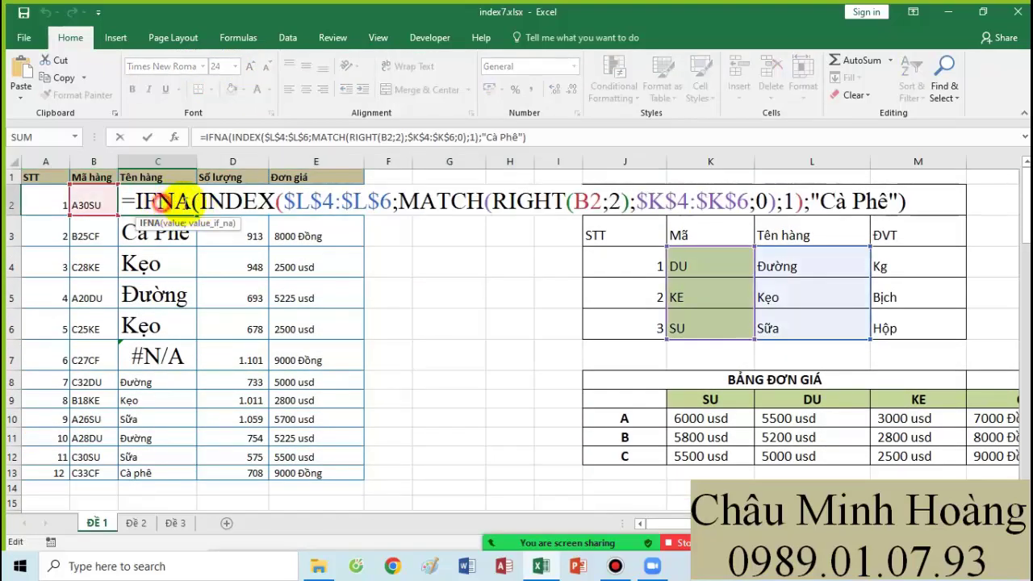
key(BackSpace)
key(BackSpace)
key(BackSpace)
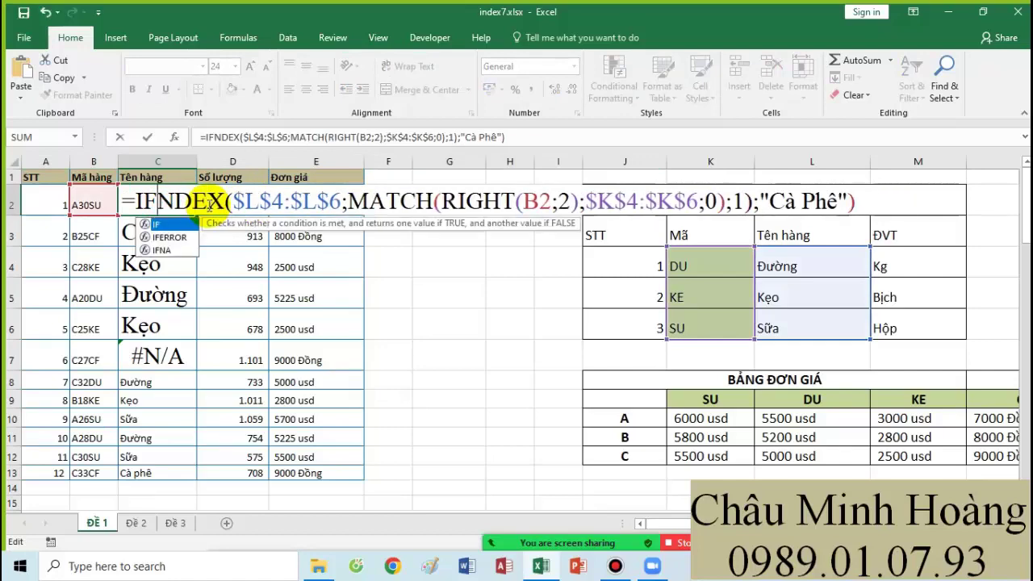
key(Delete)
text((ri)
key(Tab)
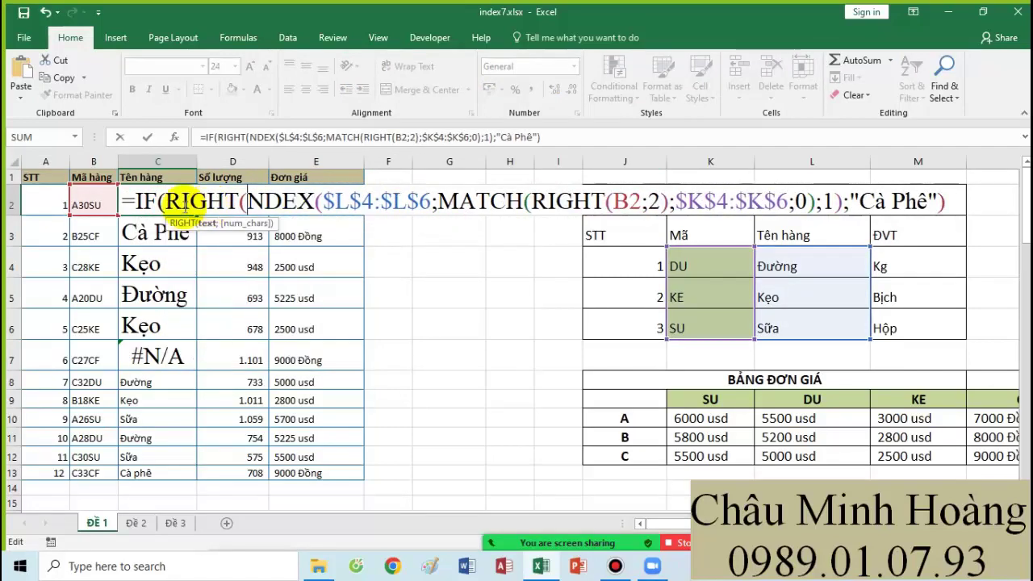
click(89, 201)
text(;2)="CF")
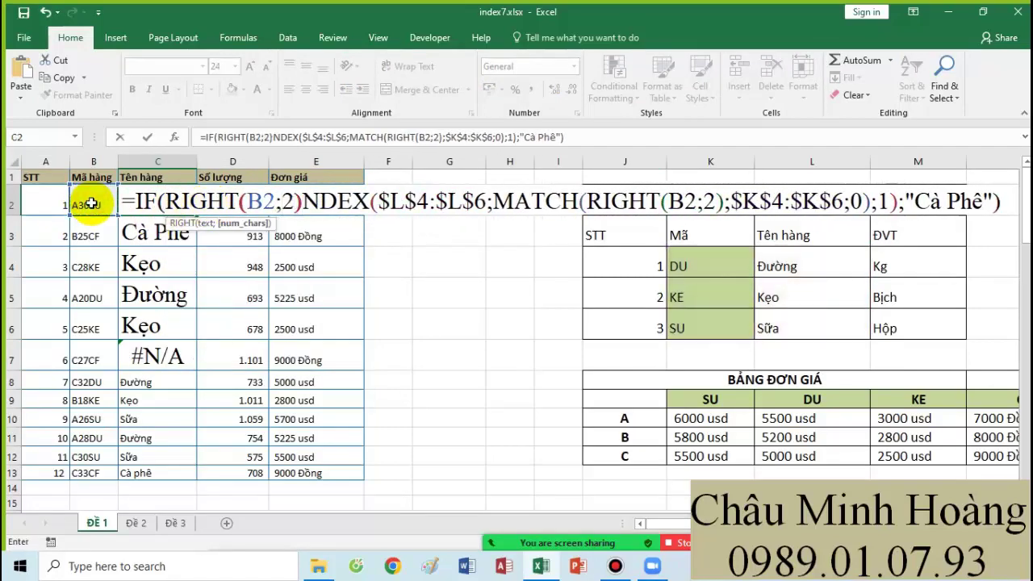
text(;)
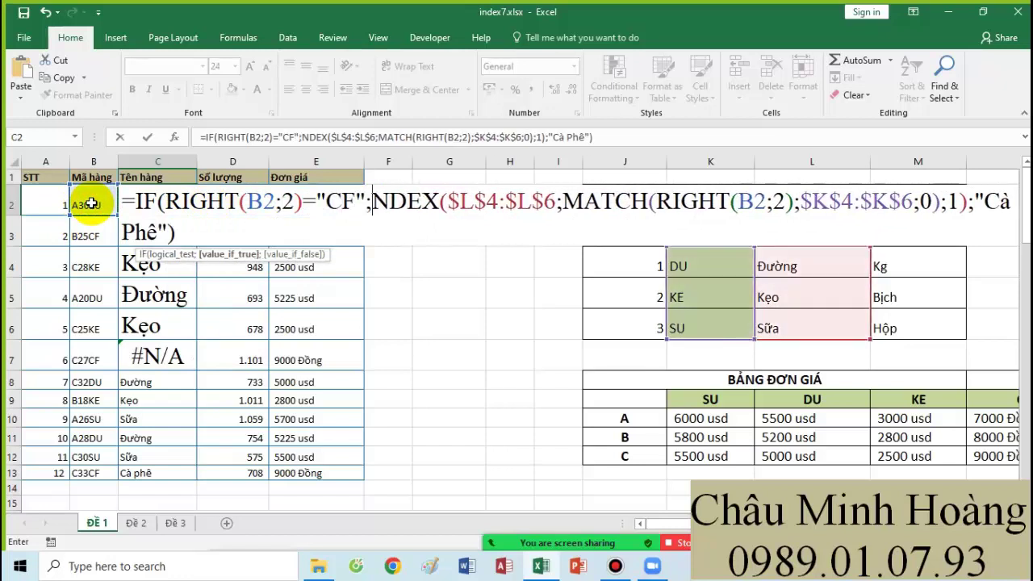
Give the IF in C2 the true value "Cà Phê" and restore the INDEX function name as its false value
text("Cà Phe)
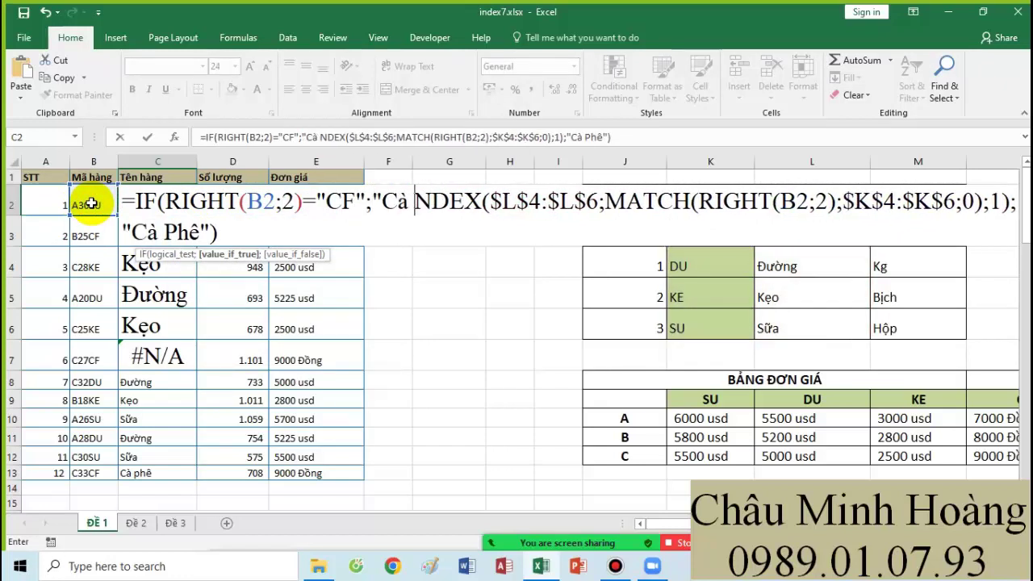
key(BackSpace)
text(e)
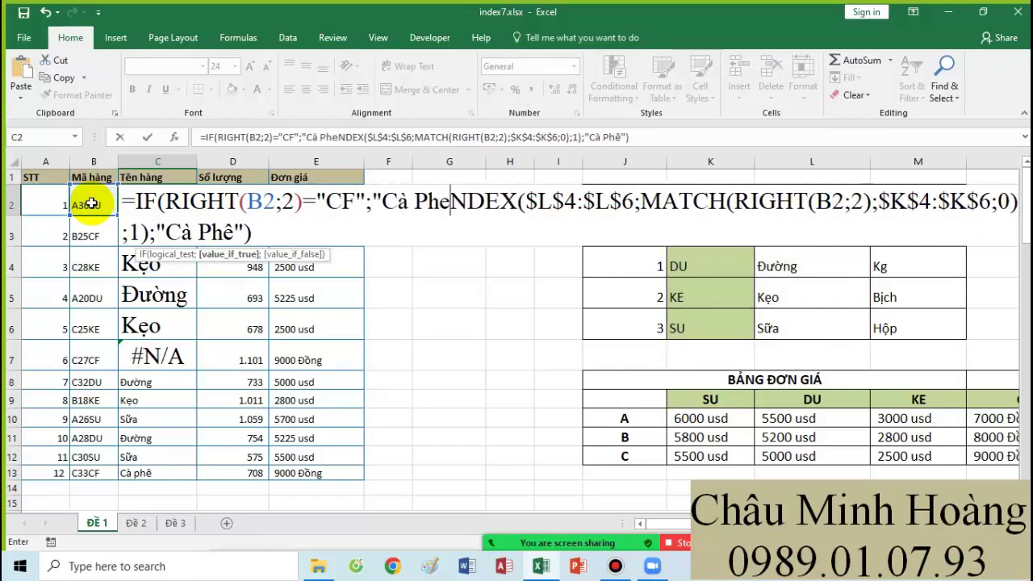
text(";)
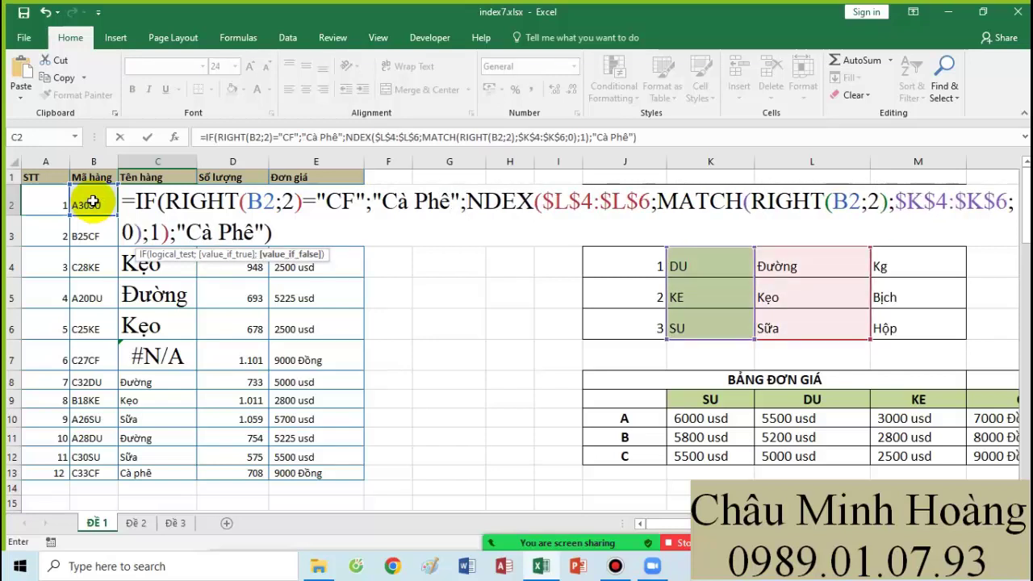
text(I)
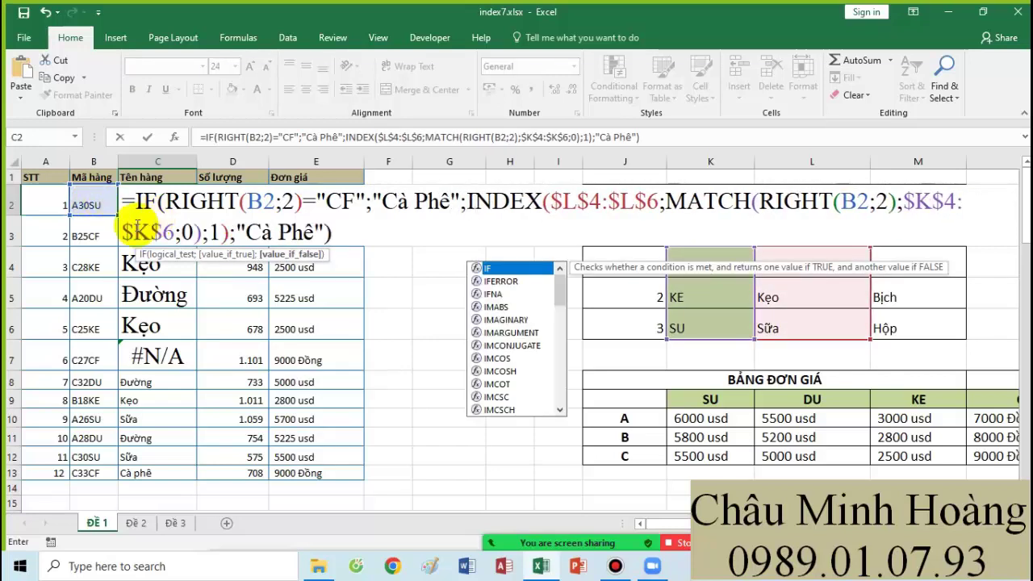
Remove the trailing "Cà Phê" argument from the C2 formula, enter it and fill it down from C2
drag(231, 234, 323, 233)
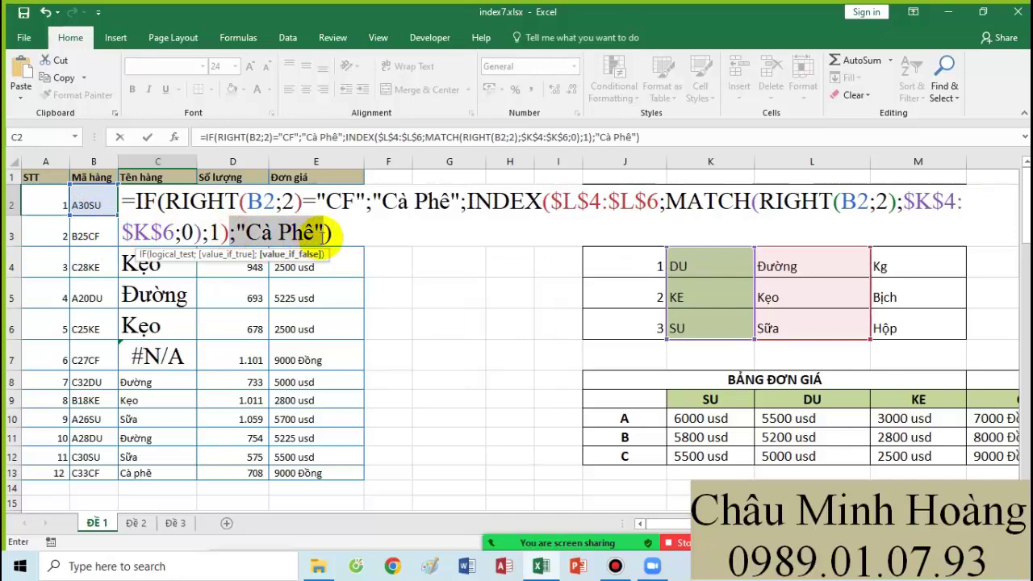
key(Delete)
key(Return)
click(196, 202)
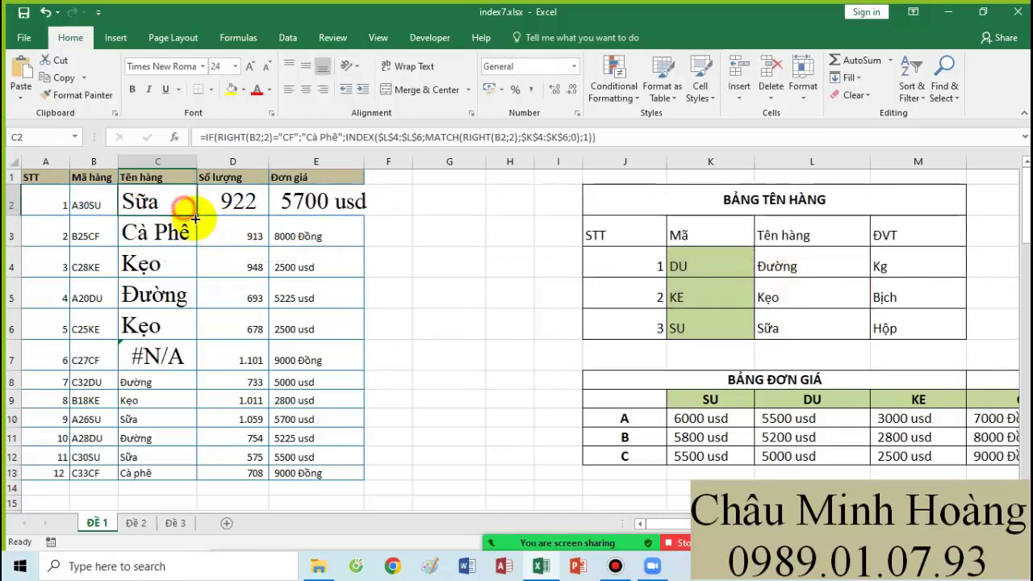
drag(196, 215, 134, 202)
Copy the IF formula text from C2 without its equals sign into A20 below the IFNA note
double_click(134, 201)
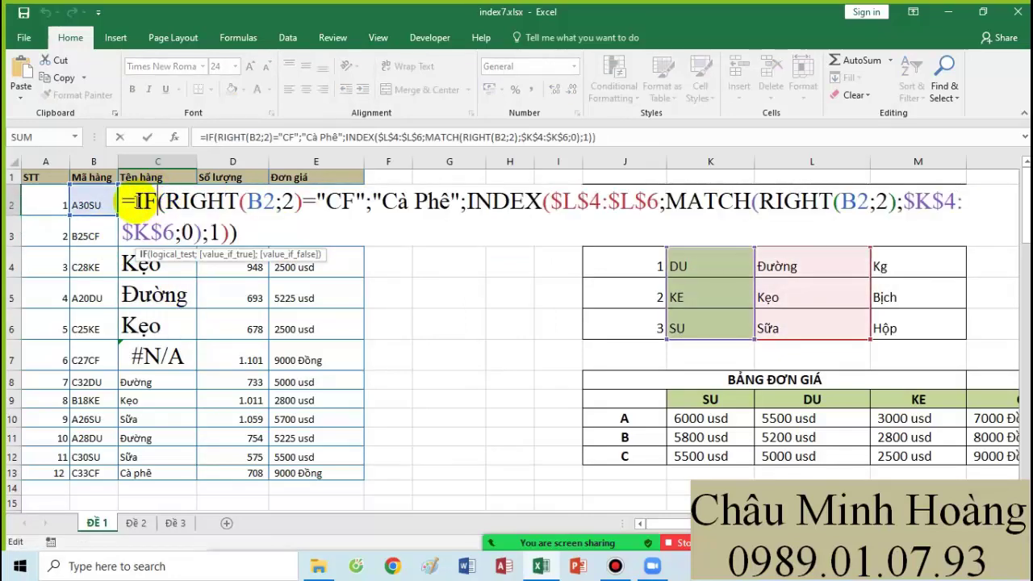
key(Return)
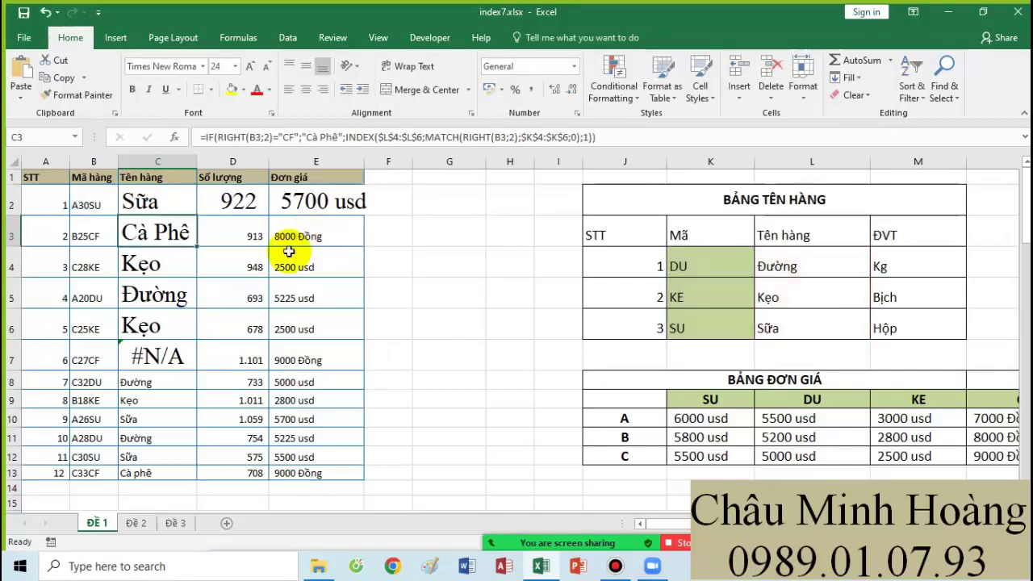
scroll(131, 390, down, 5)
click(59, 273)
text(IF(RIGHT(B2;2)="CF";"Cà Phê";INDEX($L$4:$L$6;MATCH(RIGHT(B2;2);$K$4:$K$6;0);1)))
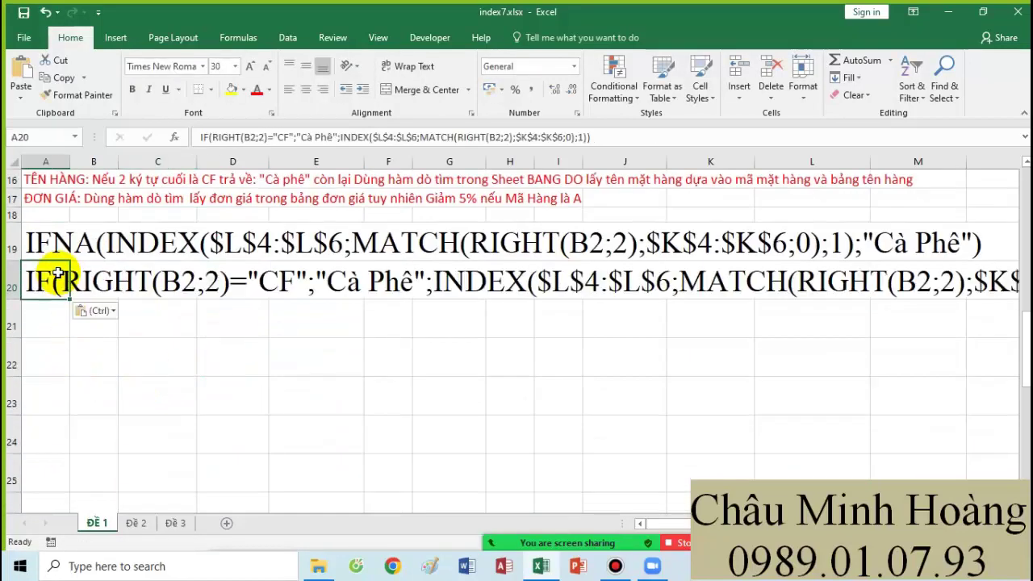
Reduce the formula note in A20 to font size 24, and select the IFNA note across A19:M19
click(267, 66)
click(266, 66)
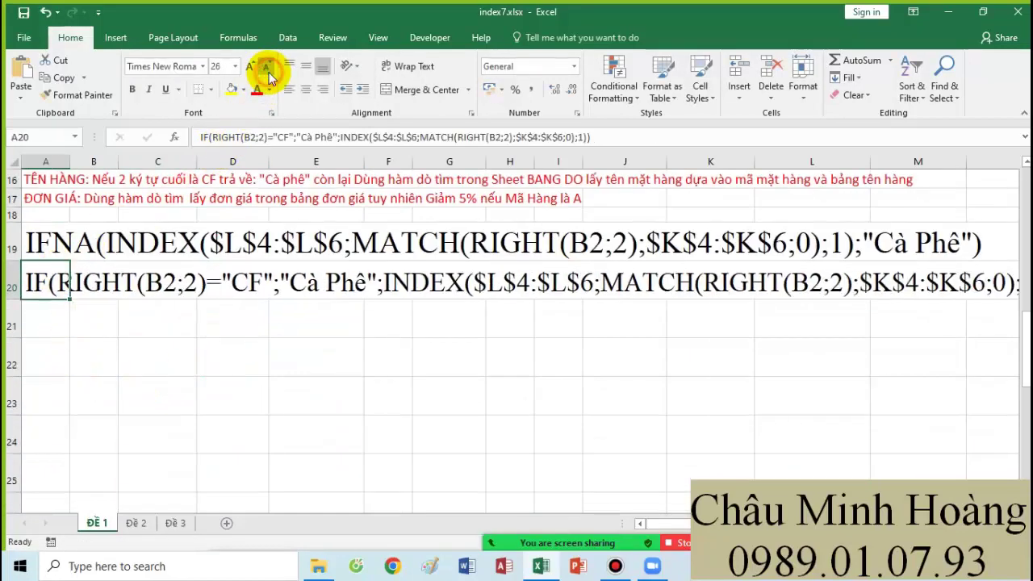
click(266, 66)
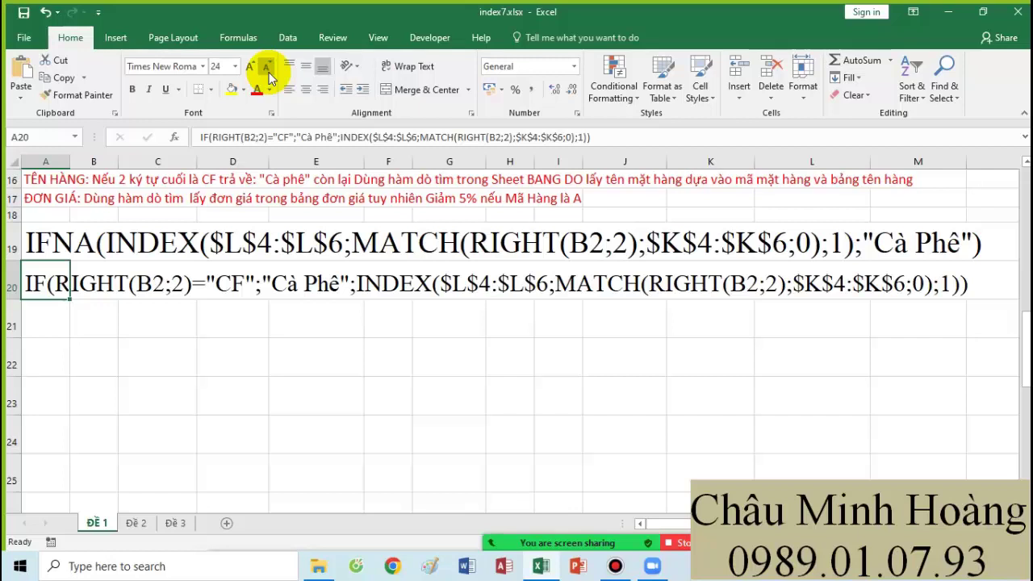
drag(35, 235, 938, 248)
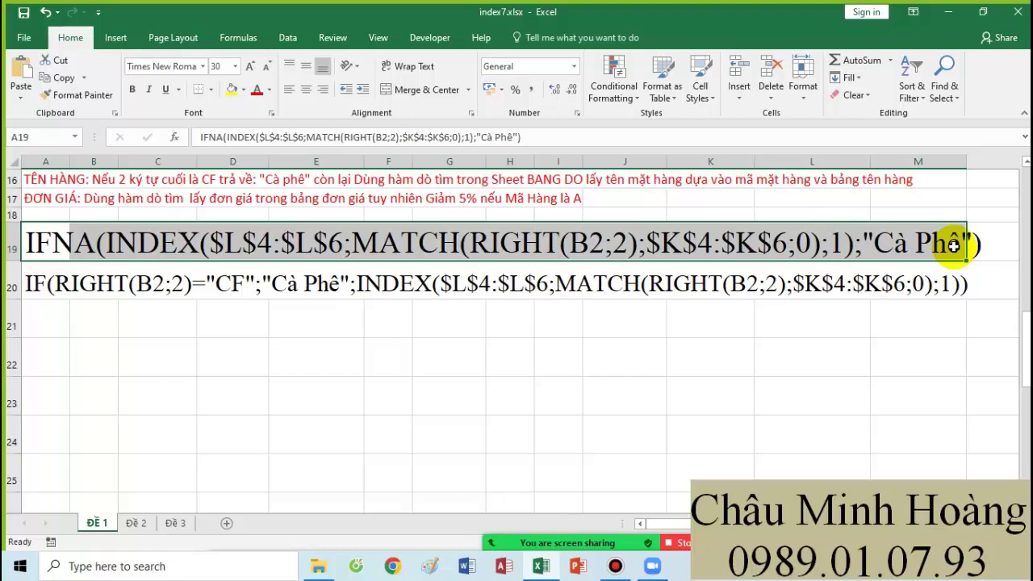
Replace the Đơn giá formula in E2 with a new INDEX formula using the absolute range $K$10:$N$12 as its array
scroll(861, 364, up, 5)
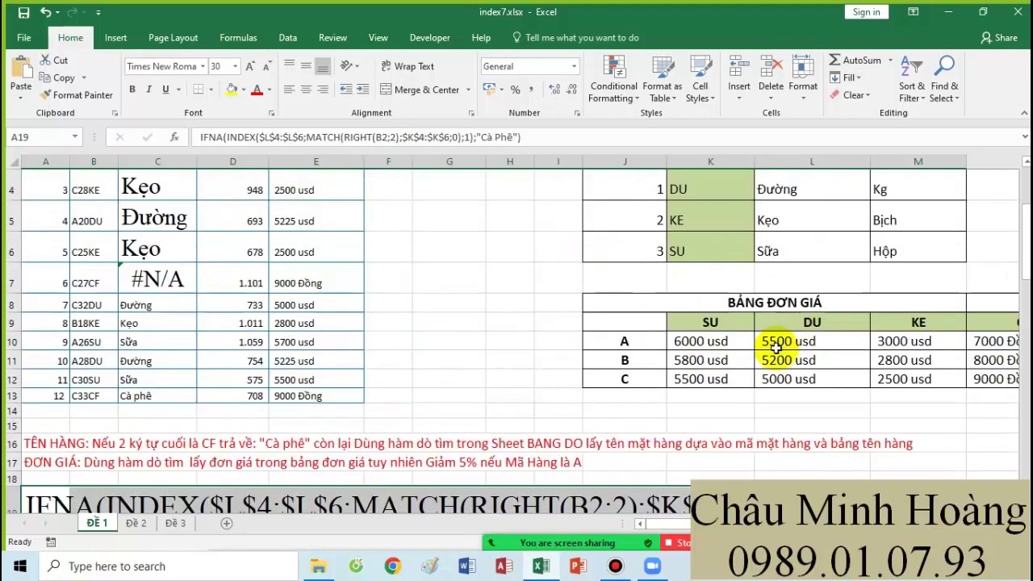
click(315, 207)
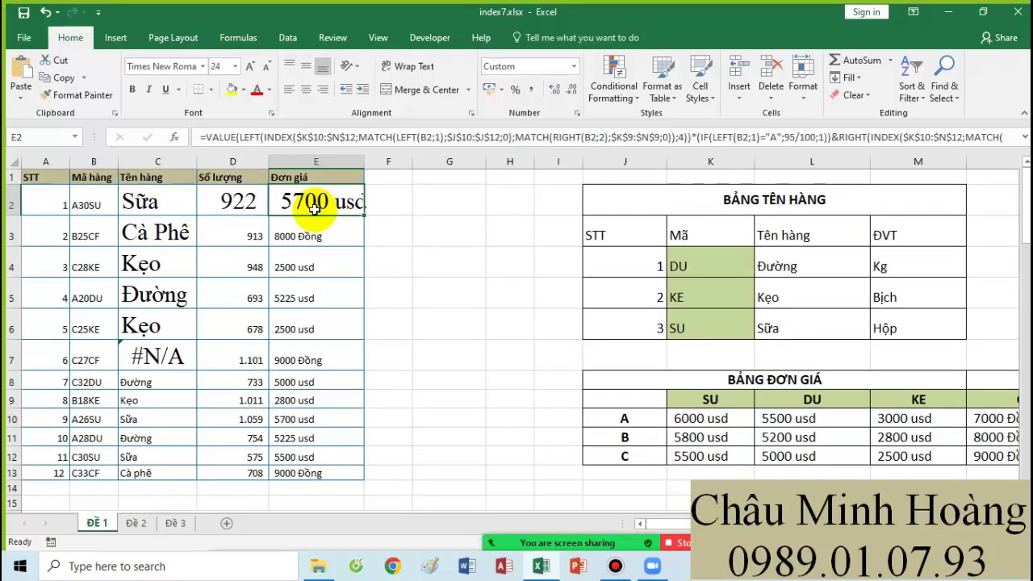
text(=)
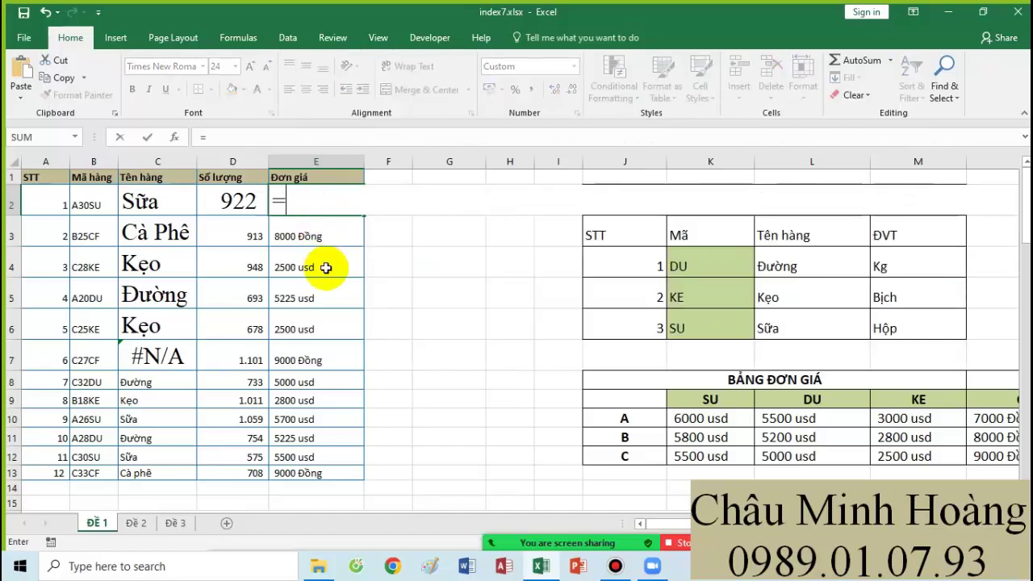
text(index)
key(Tab)
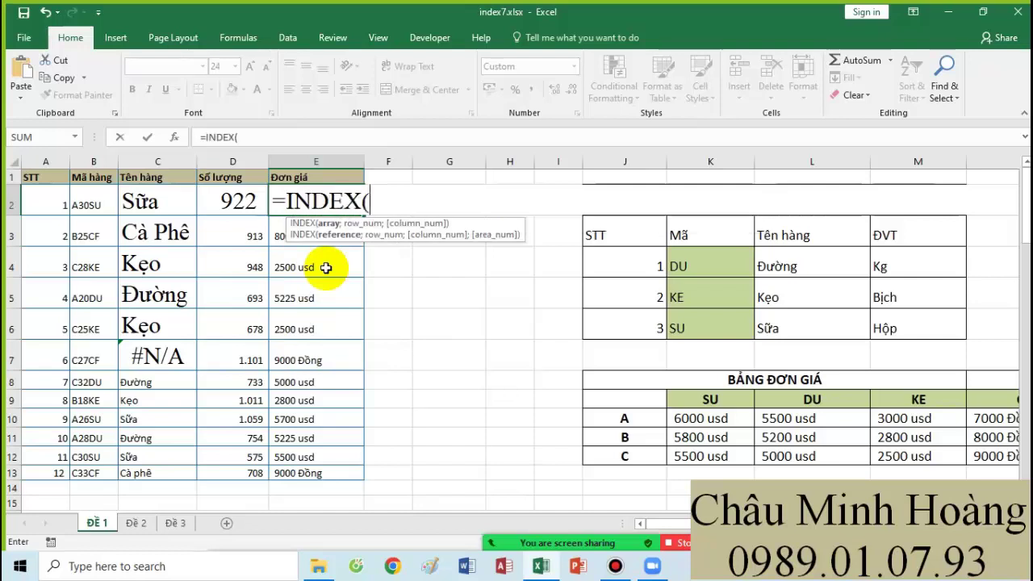
drag(709, 419, 885, 454)
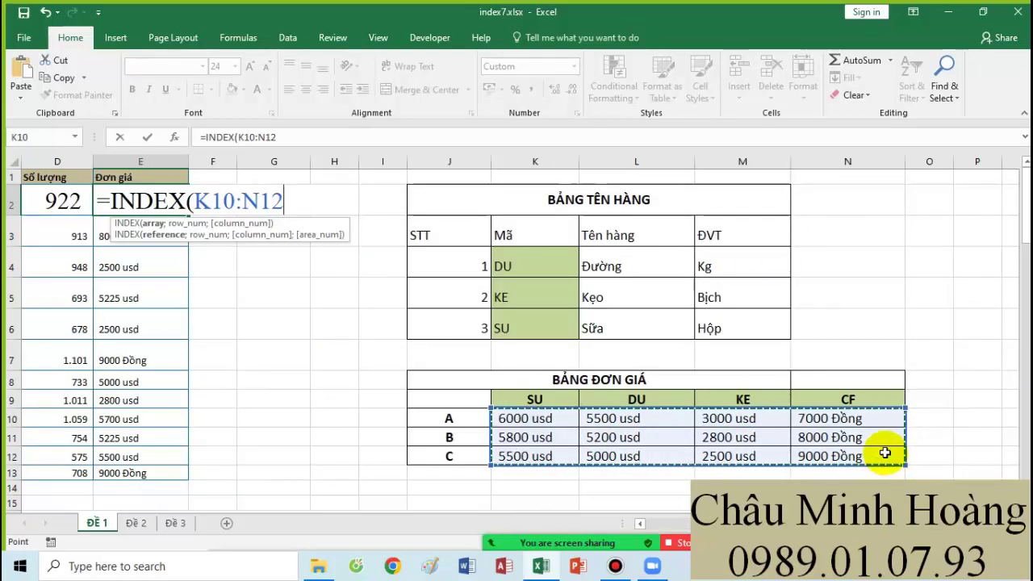
key(F4)
Add MATCH(LEFT(B2;1);$J$10:$J$12;0) as the row argument of the INDEX formula in E2
text(;match()
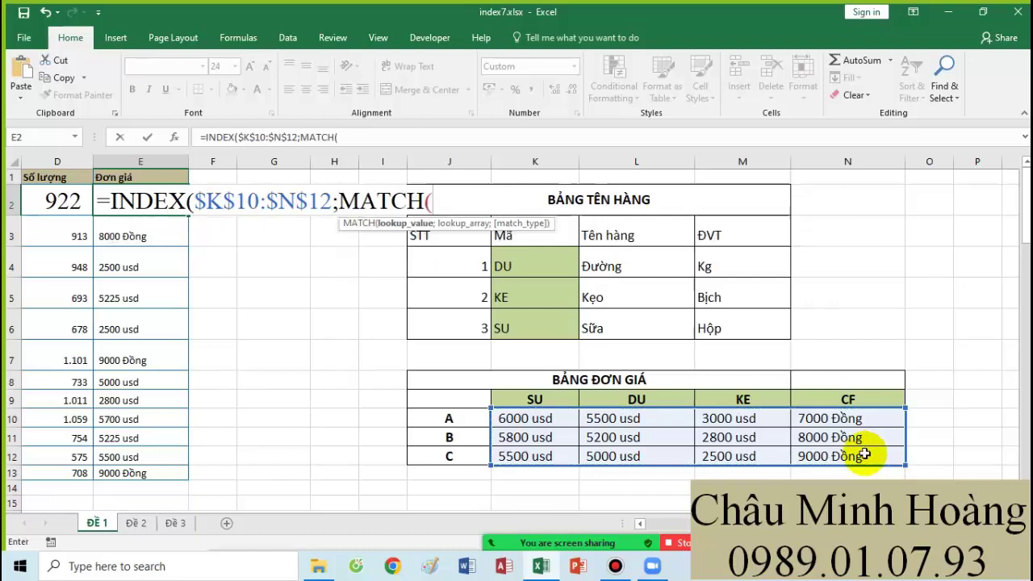
text(lef)
key(Tab)
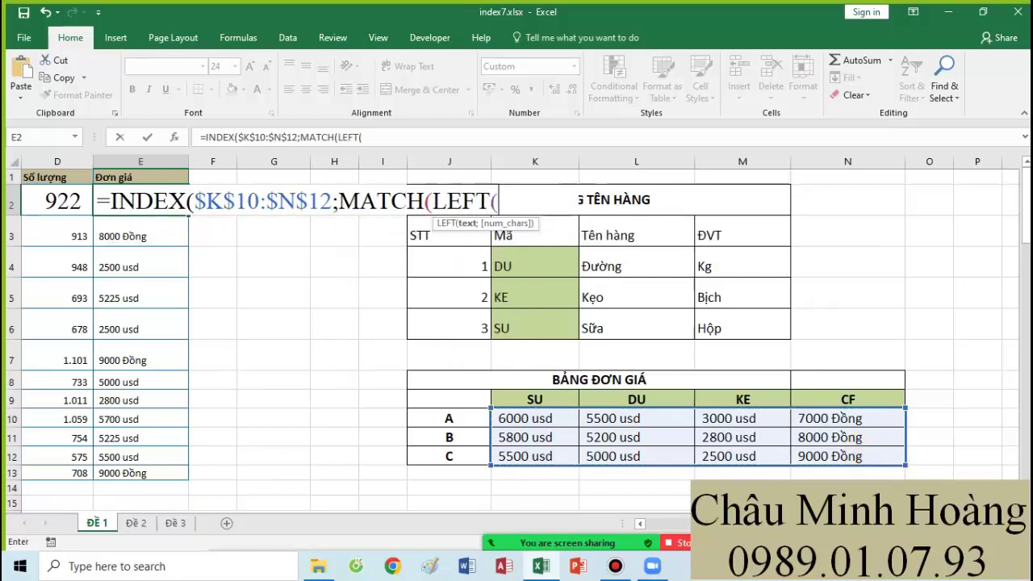
scroll(516, 323, left, 3)
click(97, 208)
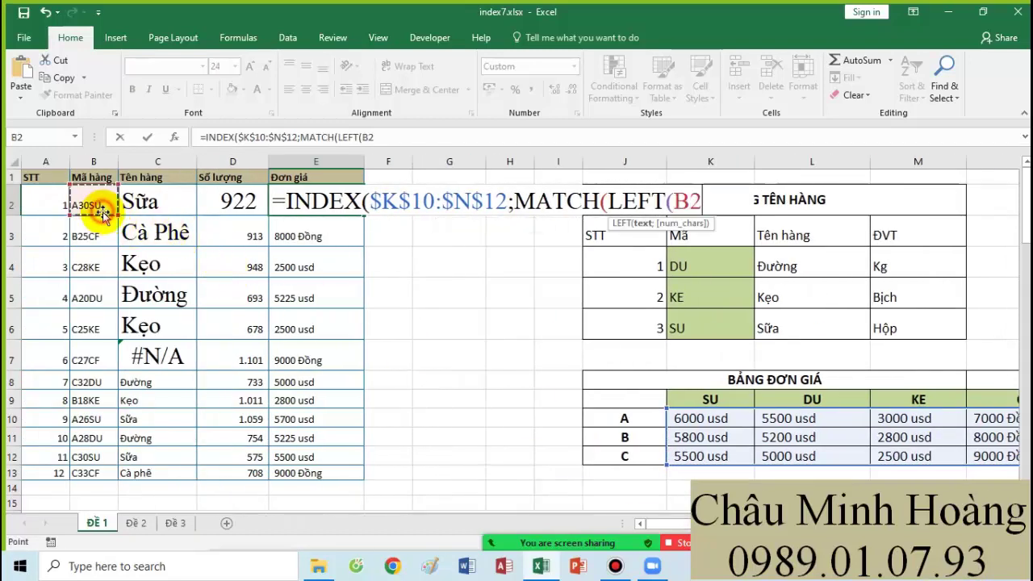
text(;1);)
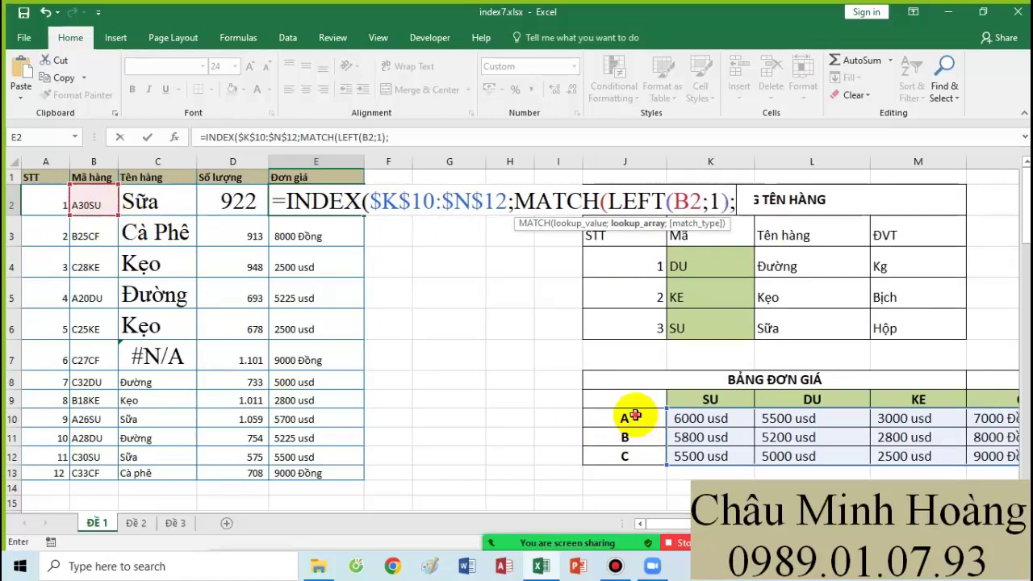
drag(629, 415, 629, 452)
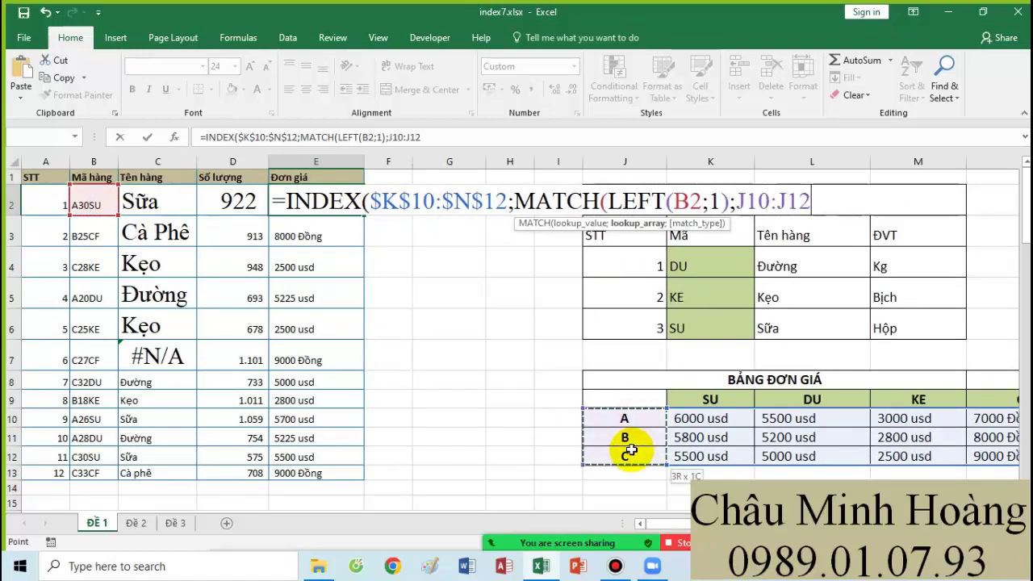
text(;0);m)
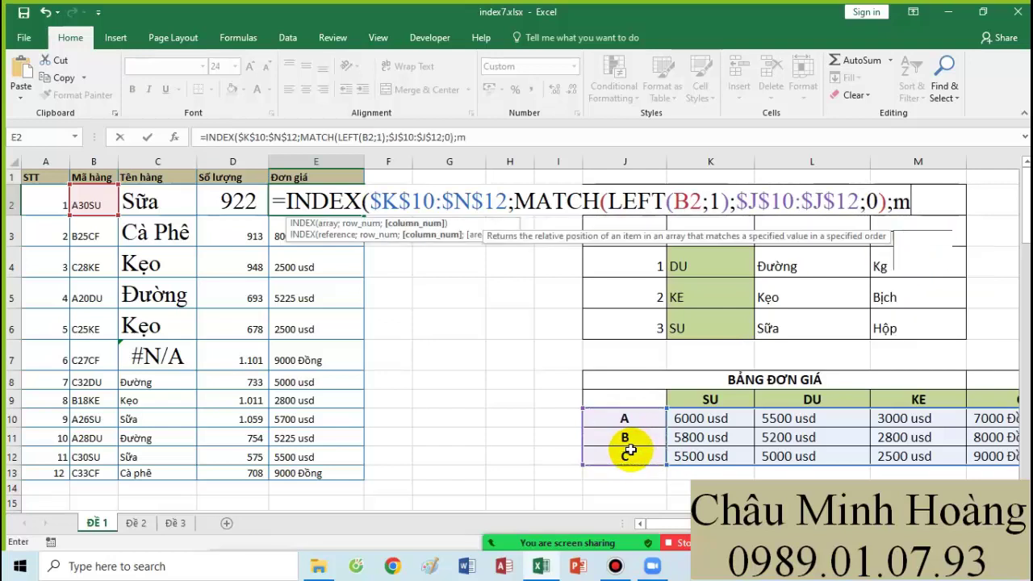
Add MATCH(RIGHT(B2;2);$K$9:$N$9;0) as the column argument of the INDEX formula in E2 and enter the formula
key(Tab)
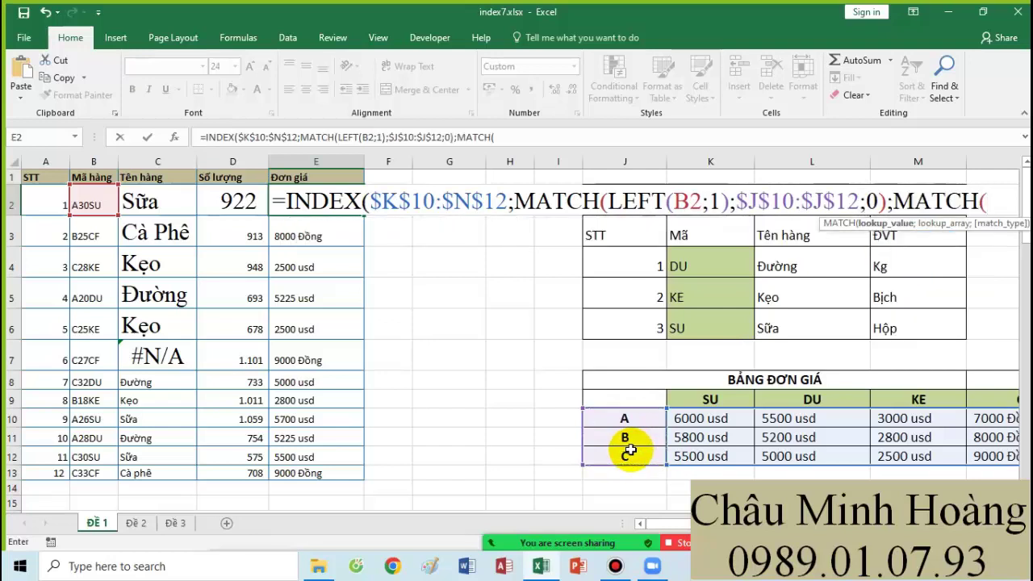
text(ri)
key(Tab)
click(93, 205)
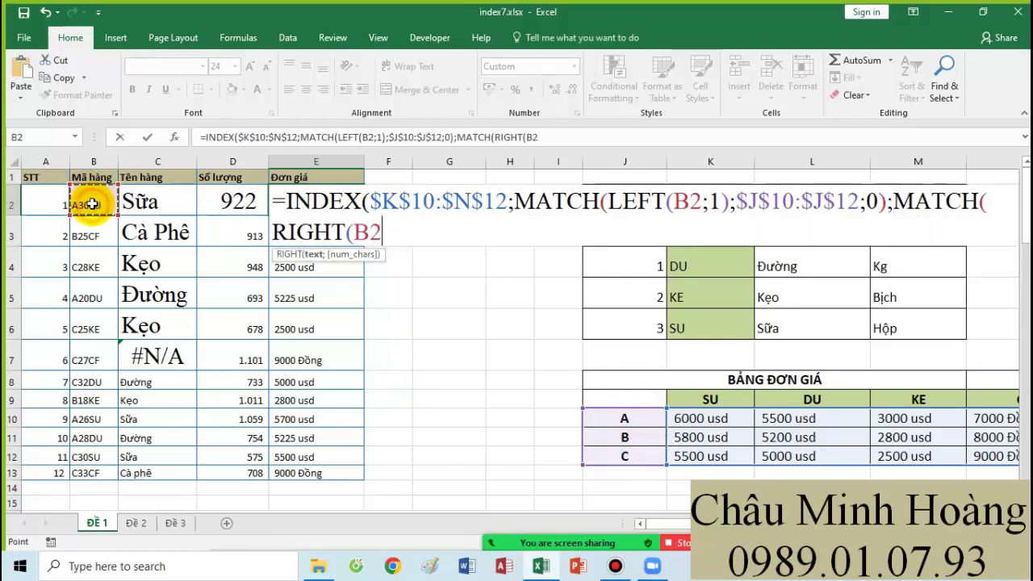
text(;2);)
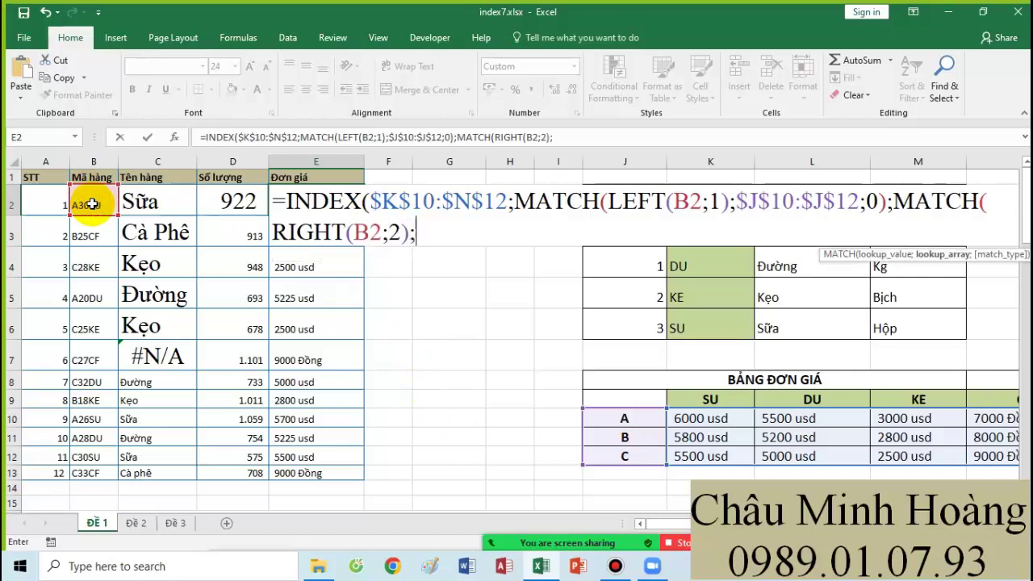
drag(711, 402, 888, 408)
key(F4)
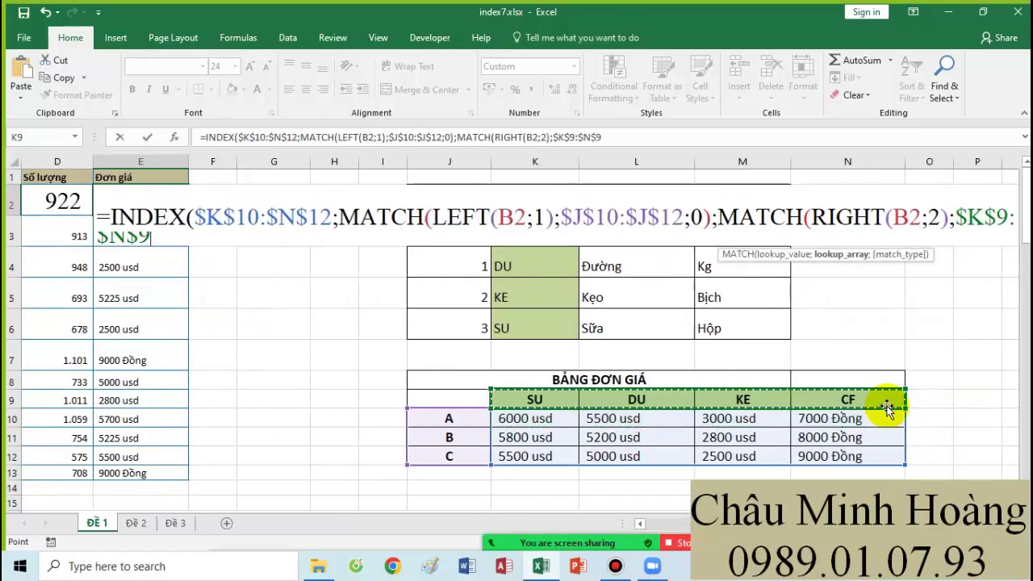
text(;0)))
key(Return)
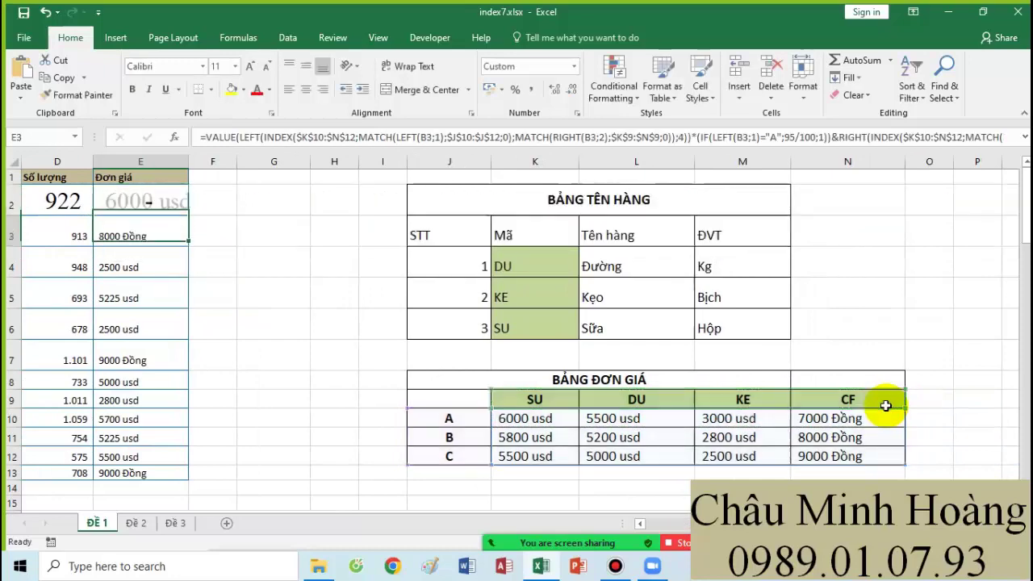
Review the E2 formula against the Đơn giá note in row 17, and inspect the contents of price cells K10 and N11
double_click(138, 201)
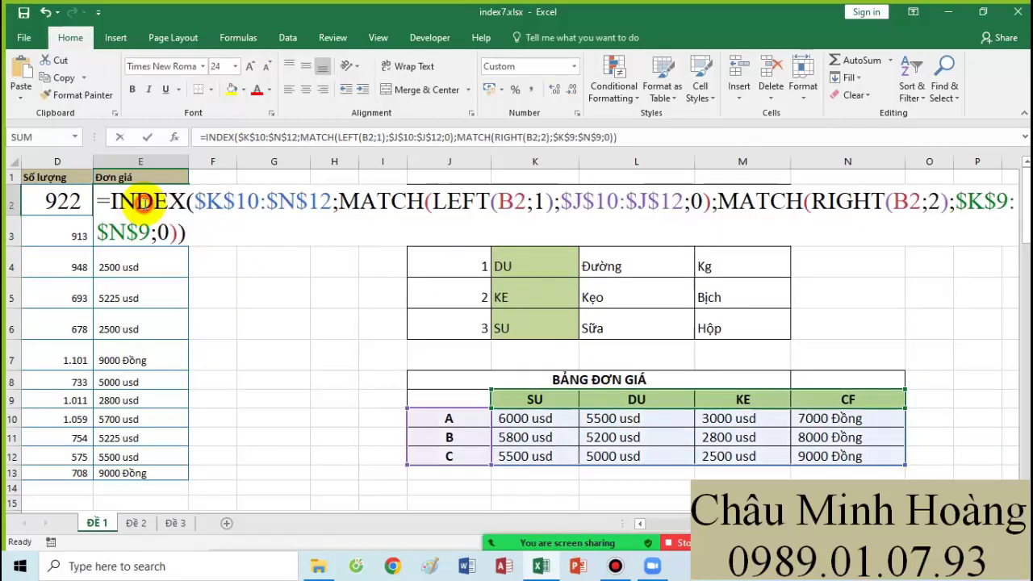
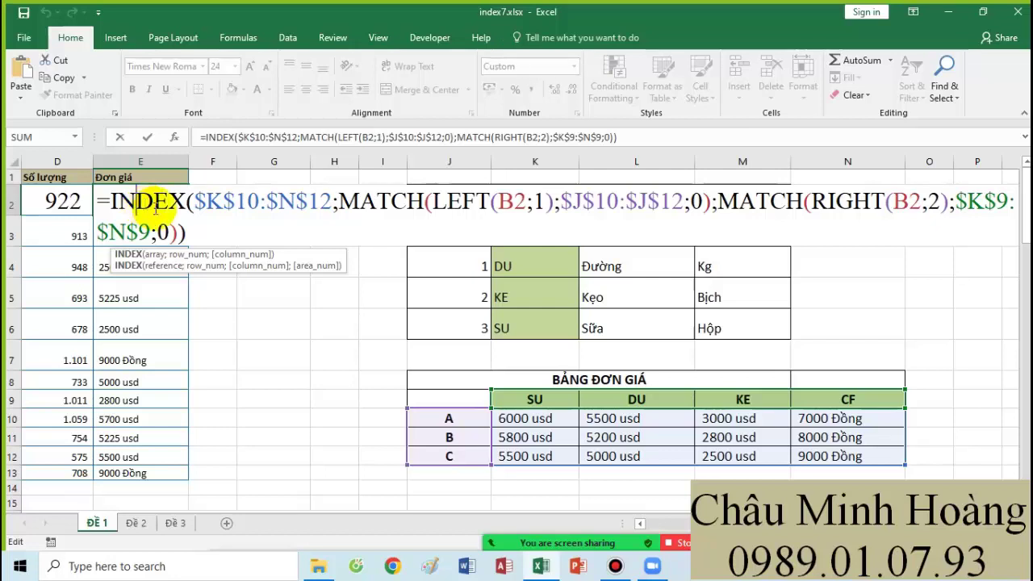
scroll(214, 279, down, 3)
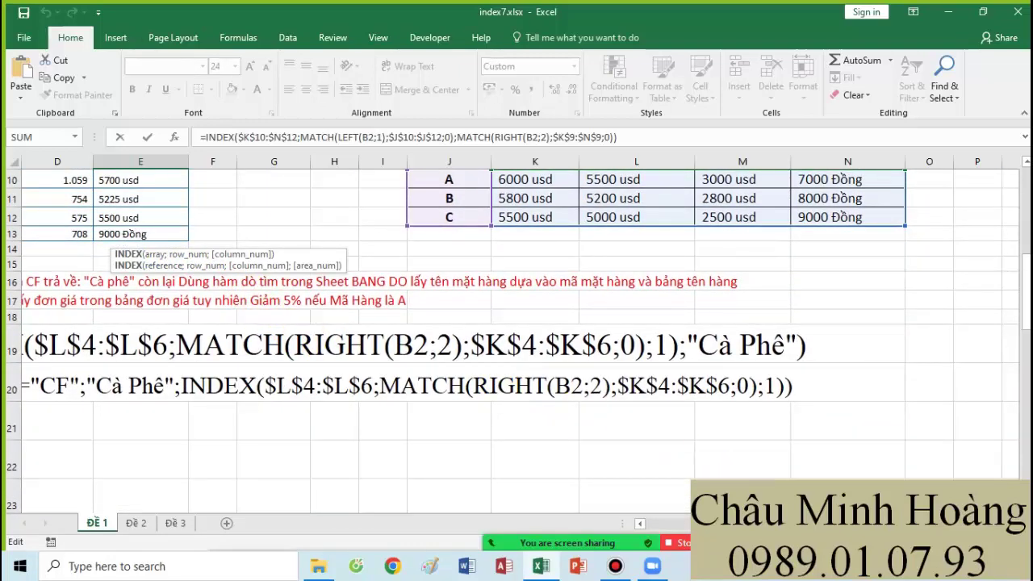
scroll(473, 415, left, 2)
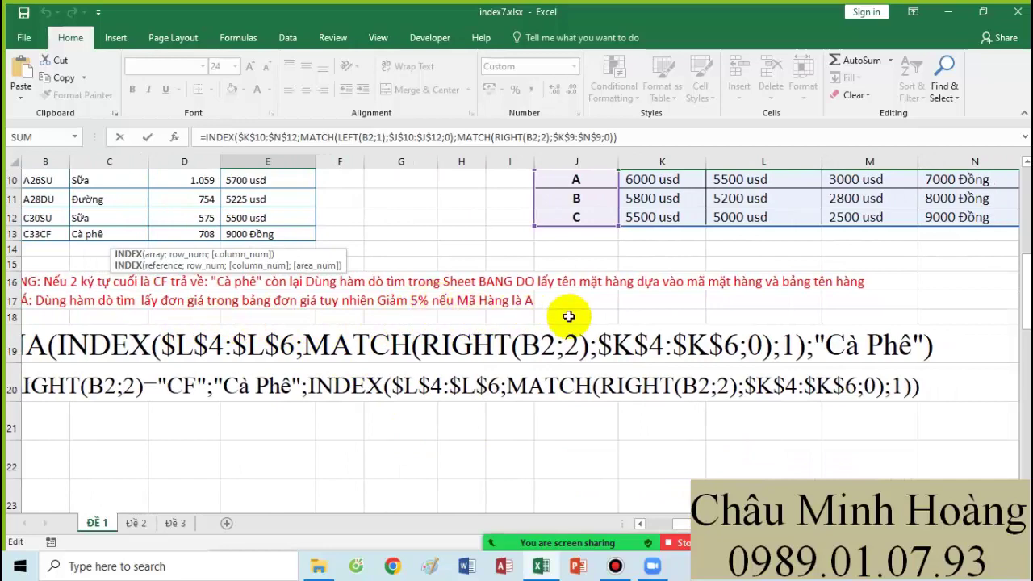
scroll(569, 317, up, 3)
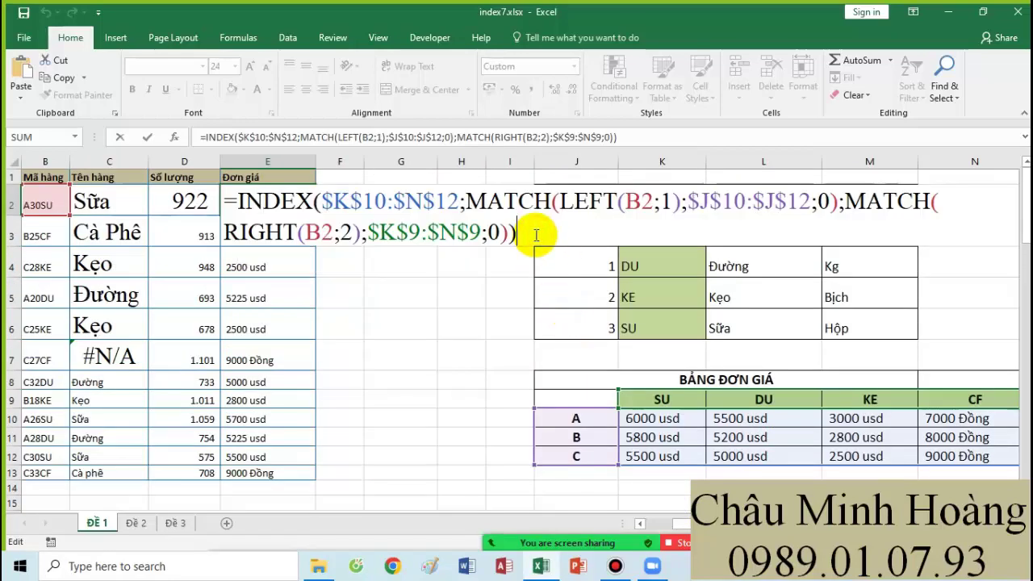
key(Return)
click(651, 421)
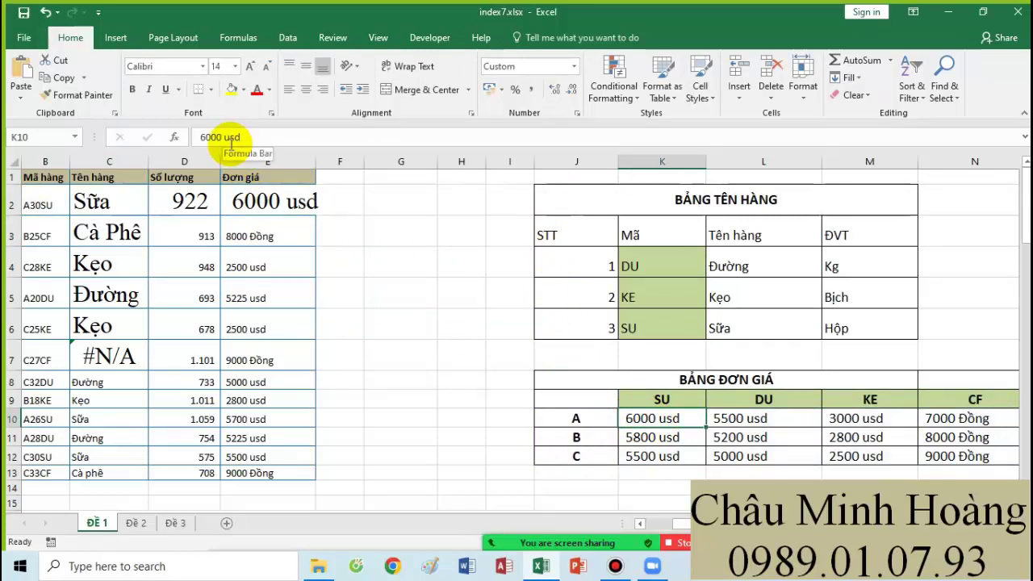
click(935, 436)
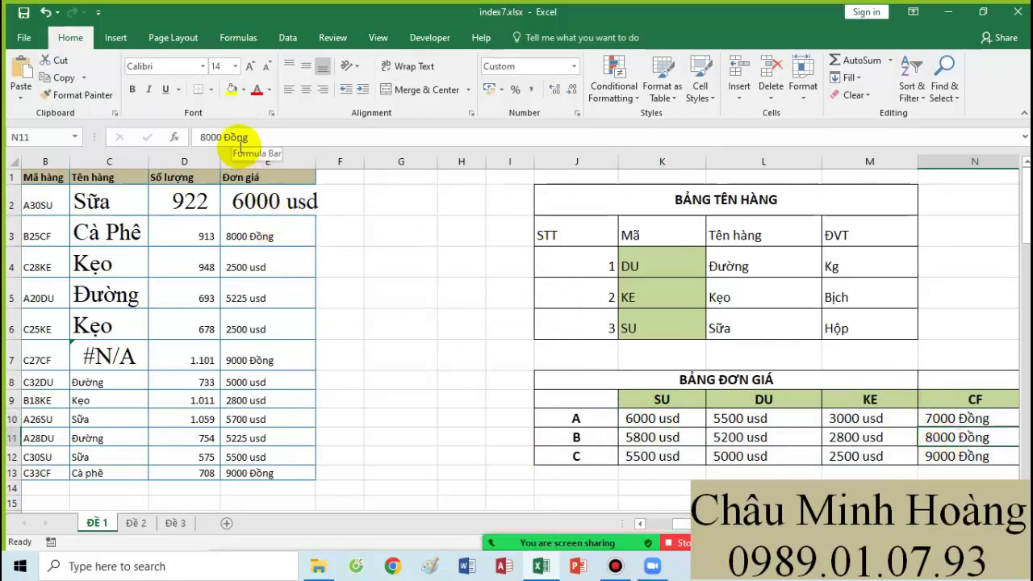
Copy the whole INDEX expression from the E2 formula without its equals sign
double_click(264, 206)
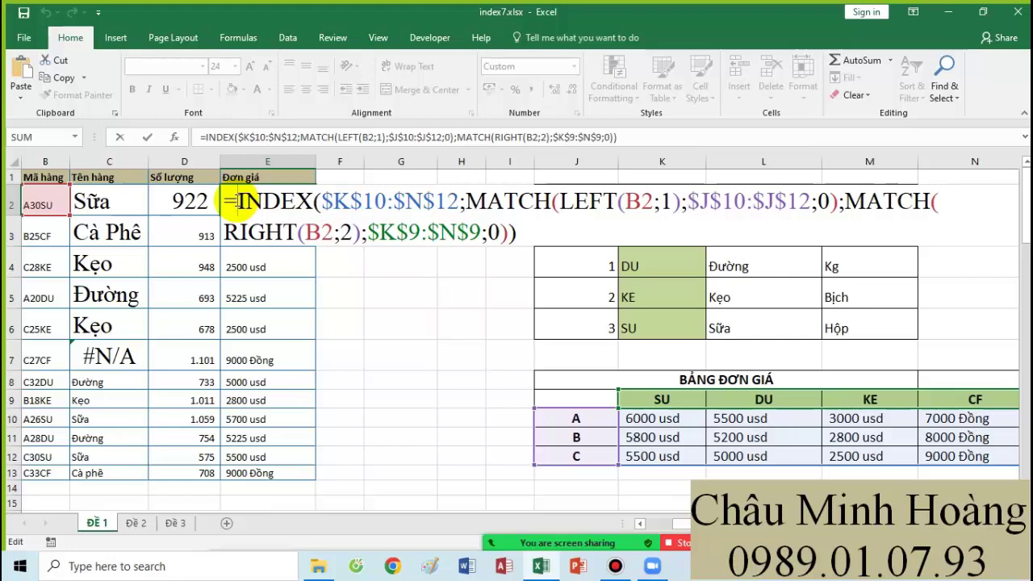
drag(236, 202, 520, 229)
key(ctrl+c)
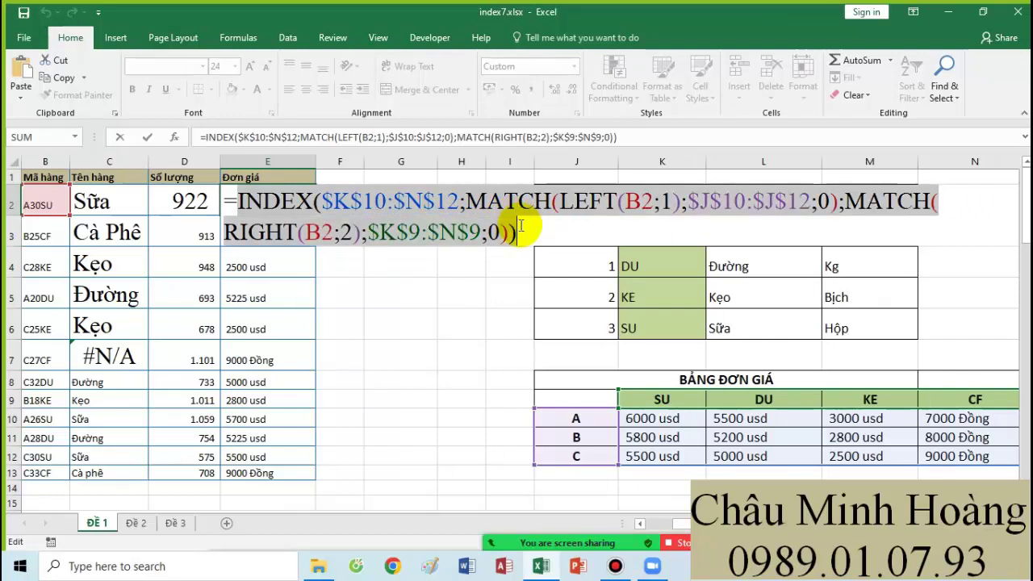
Wrap the INDEX expression in E2 in a LEFT function that extracts 4 characters
click(234, 208)
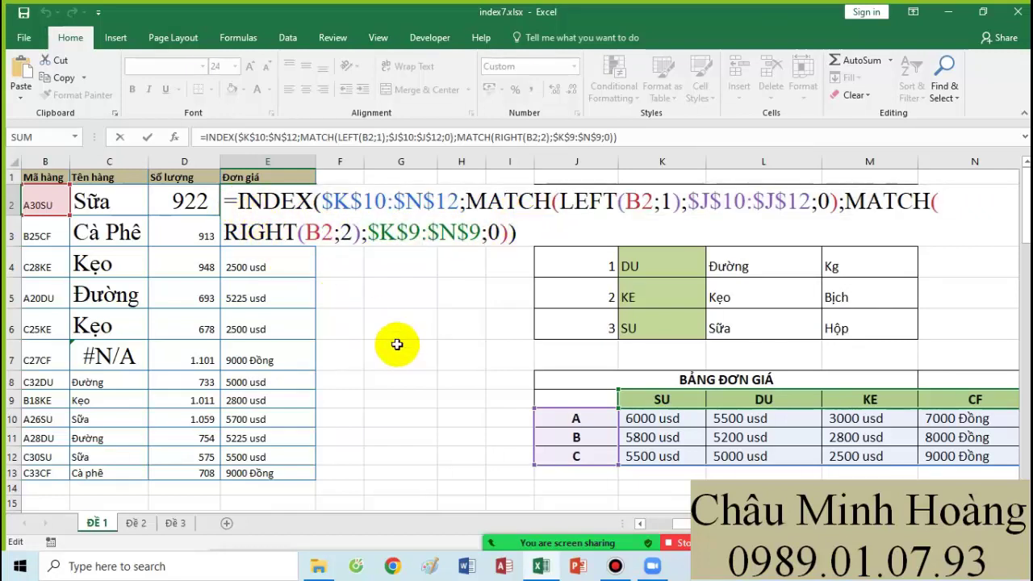
scroll(398, 344, down, 2)
scroll(400, 339, up, 2)
text(le)
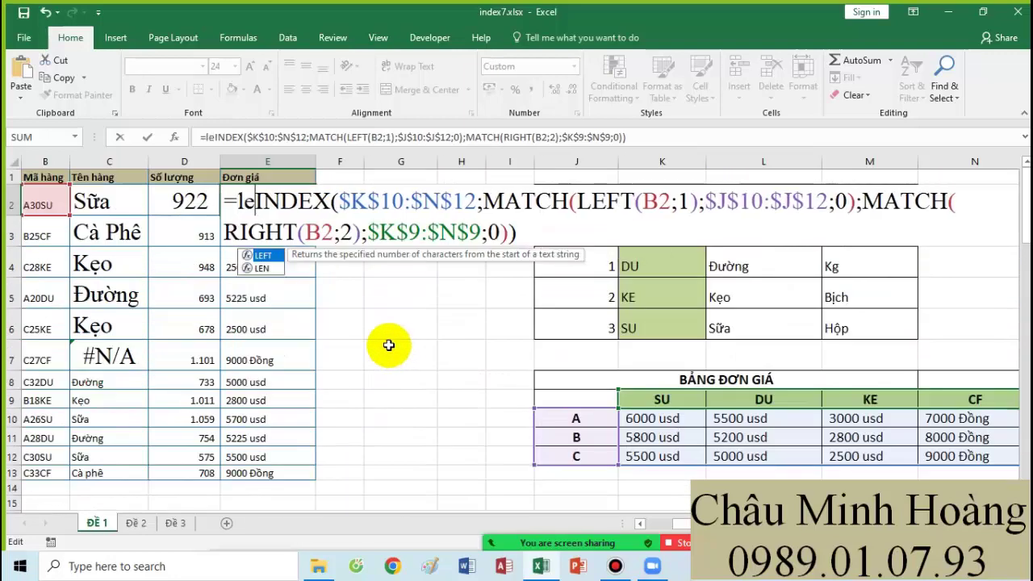
text(f)
key(Tab)
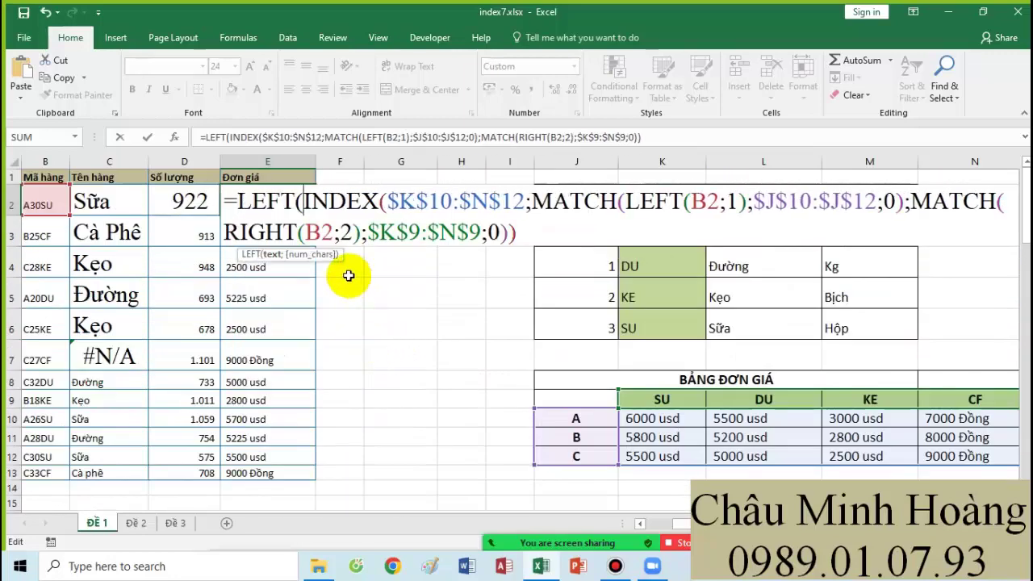
click(569, 233)
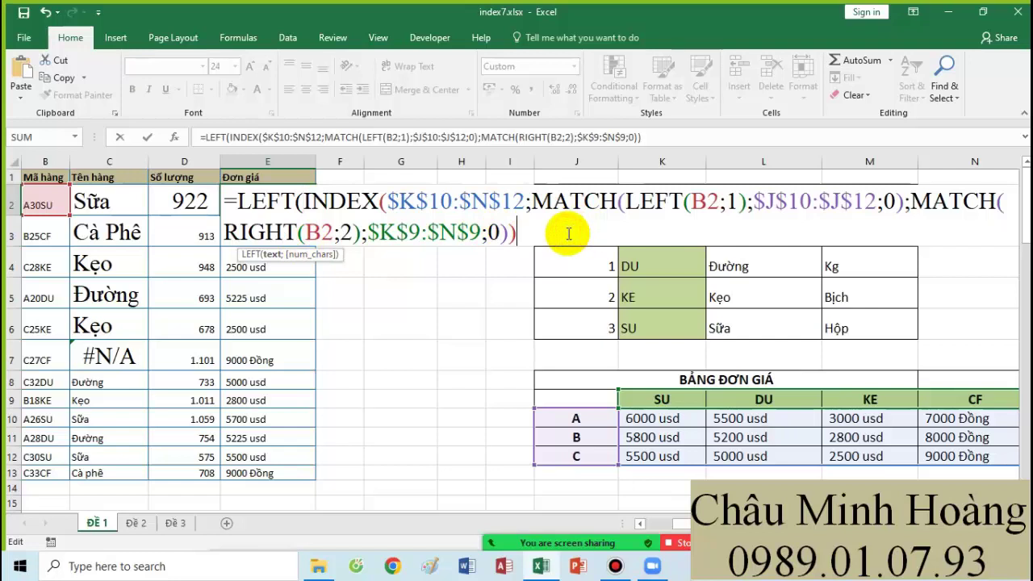
text(;4))
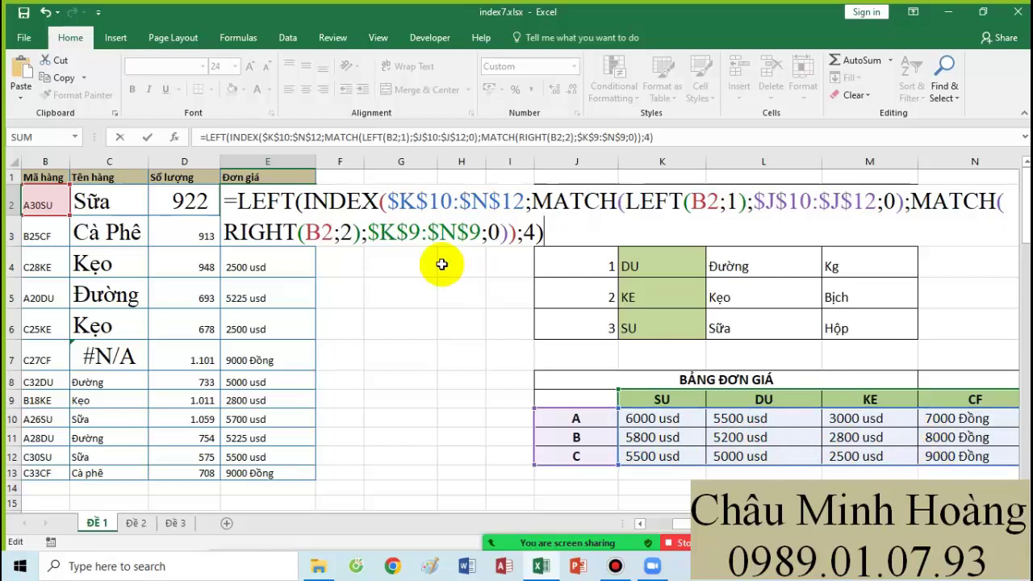
Wrap the LEFT expression in E2 in a VALUE function and enter the formula
click(237, 201)
text(va)
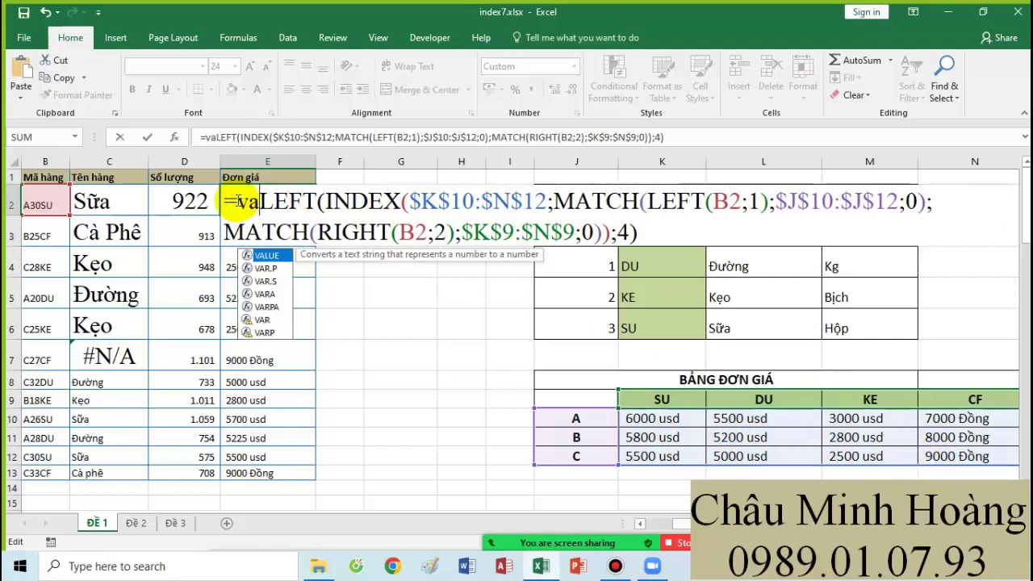
key(Tab)
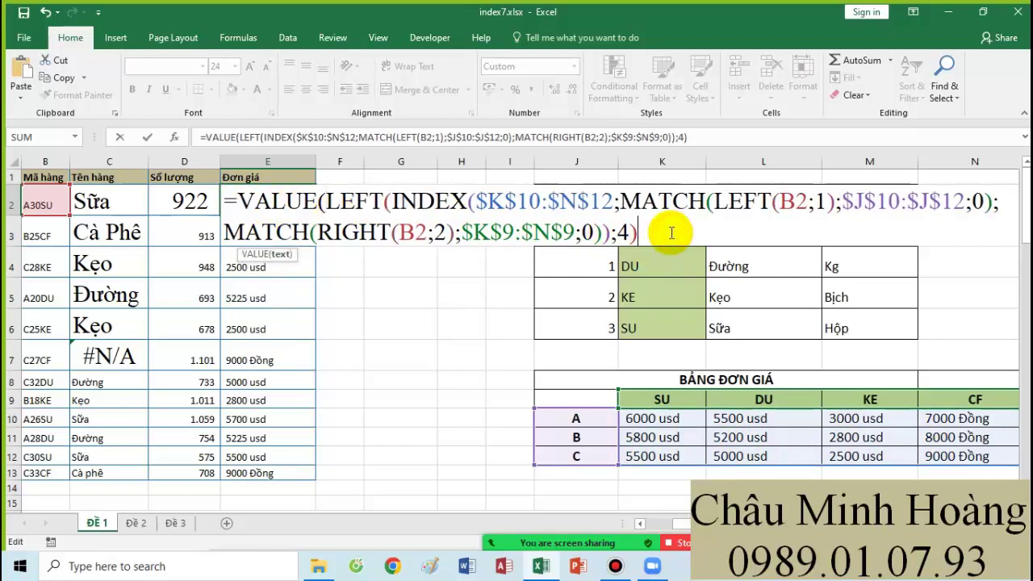
key(Return)
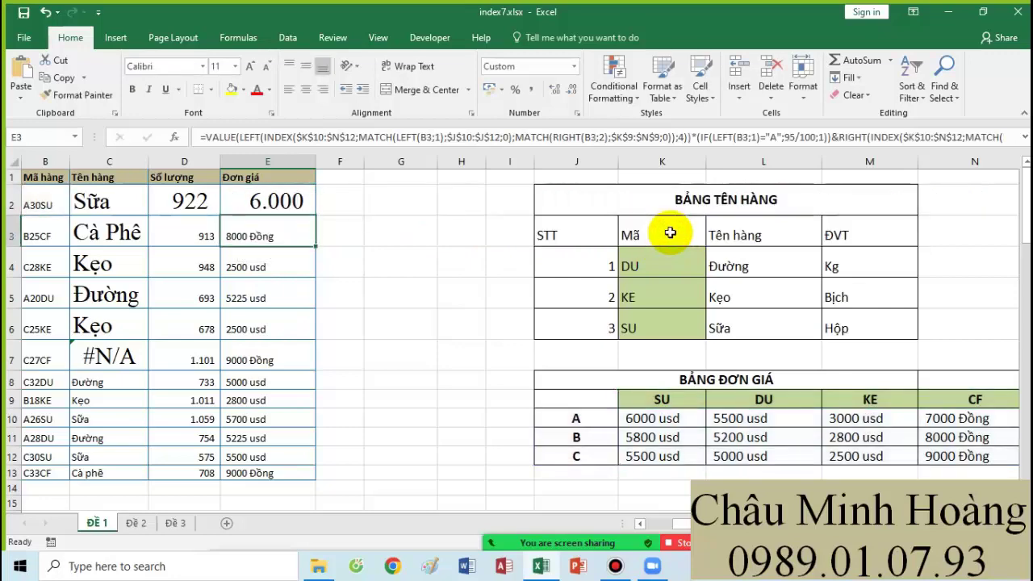
Multiply the VALUE expression in E2 by an IF function with the logical test LEFT(B2;1)="A"
double_click(280, 201)
click(650, 233)
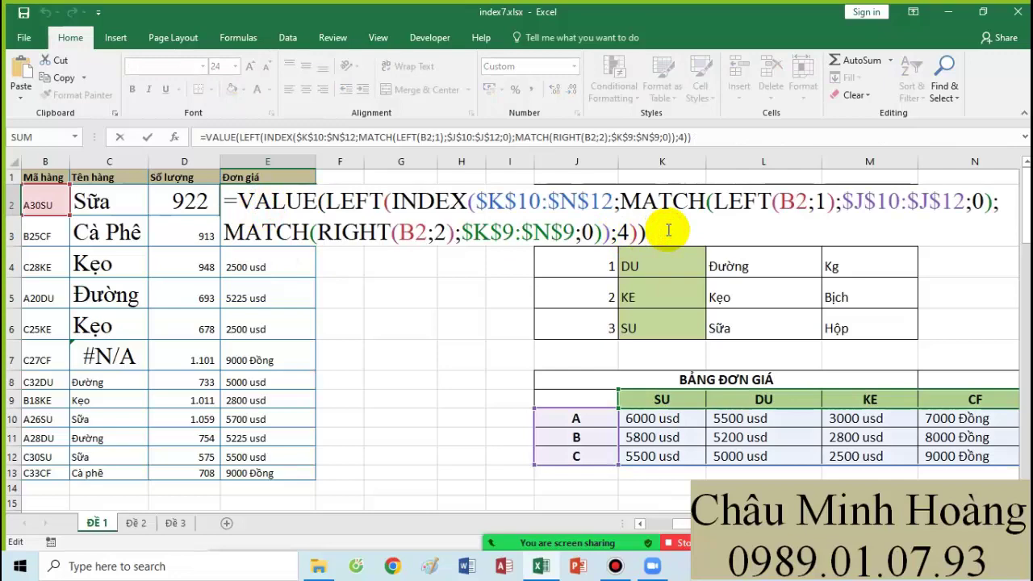
text(*if()
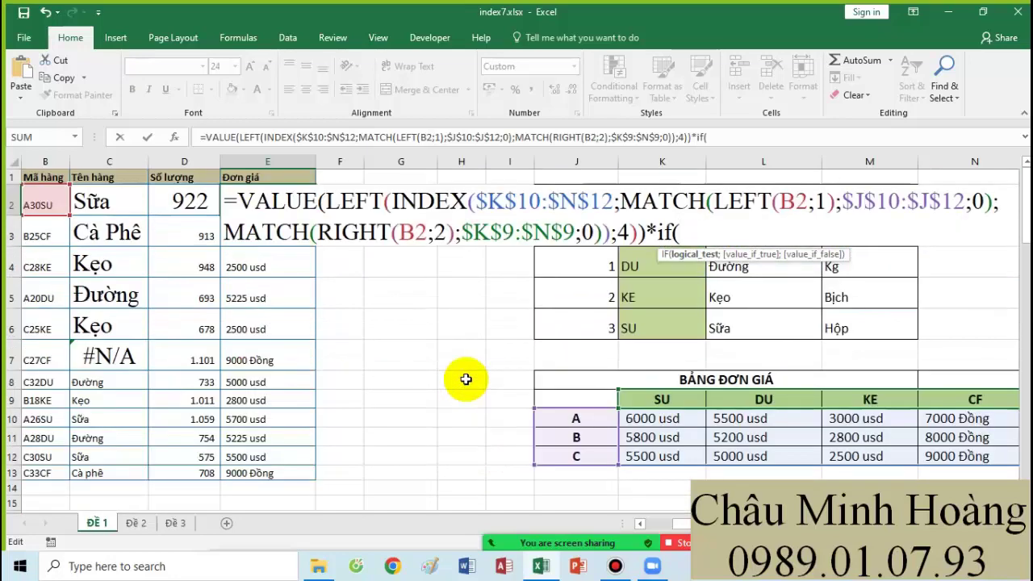
text(le)
key(Tab)
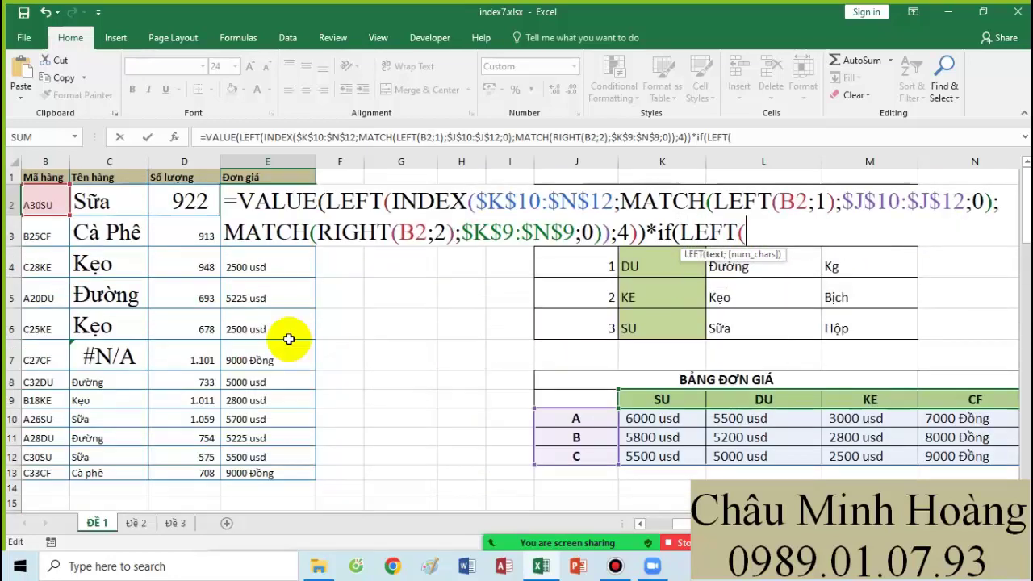
click(53, 207)
text(;1)
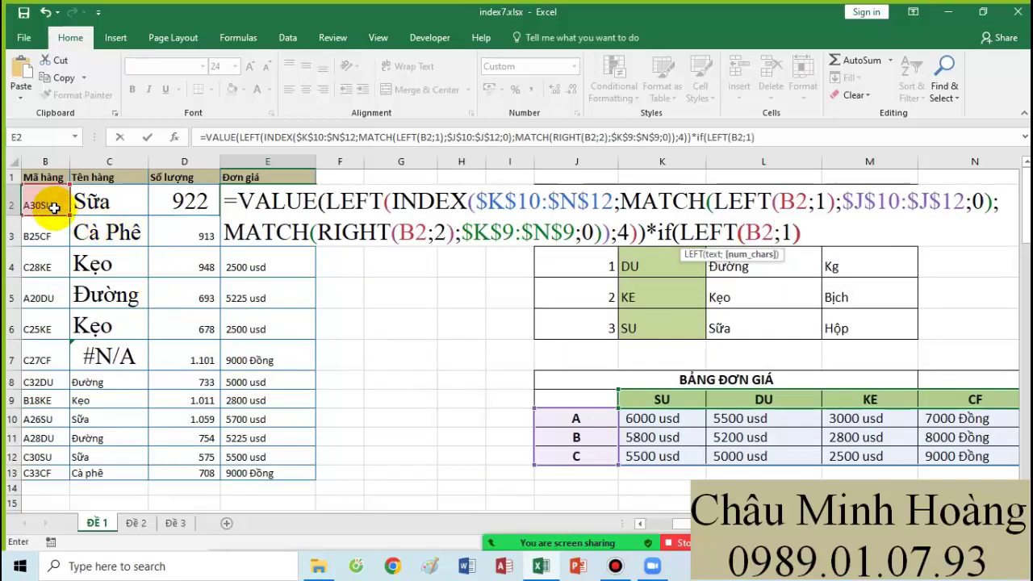
text()="A")
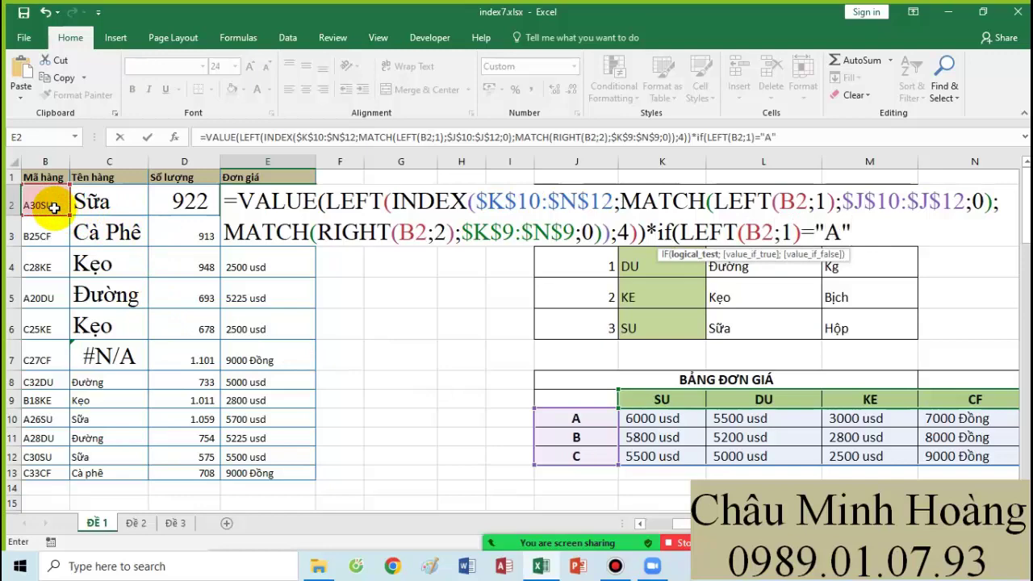
Complete the IF function in E2 with 95% as the true value and 1 as the false value, and enter the formula
text(;)
scroll(68, 272, down, 2)
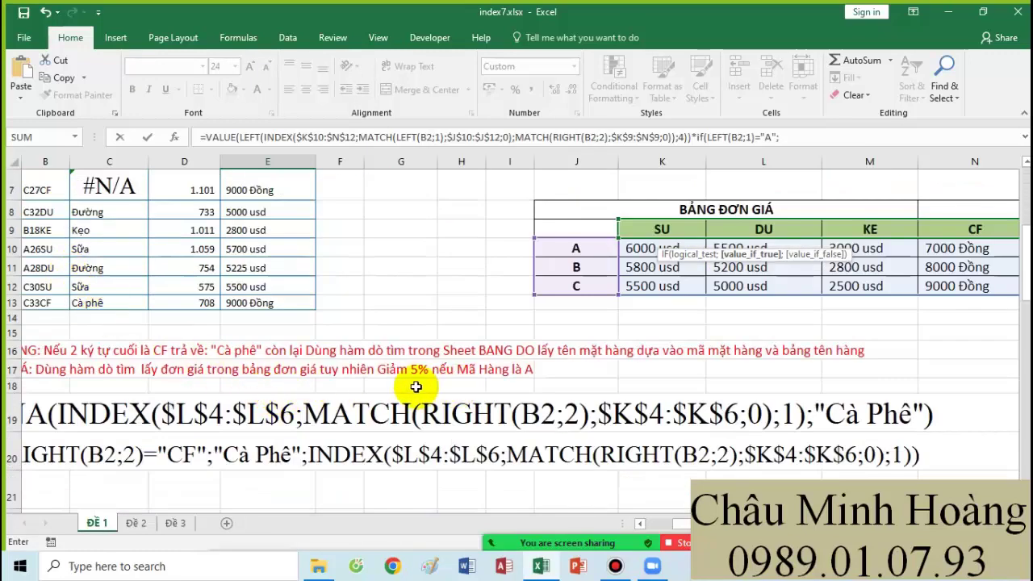
scroll(416, 388, up, 2)
text(95)
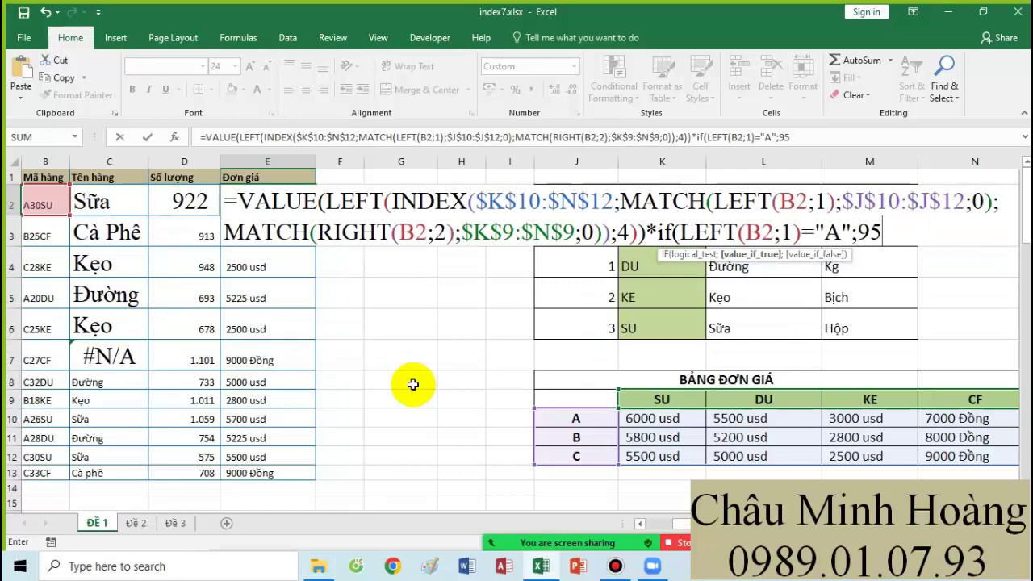
text(%)
text(;1))
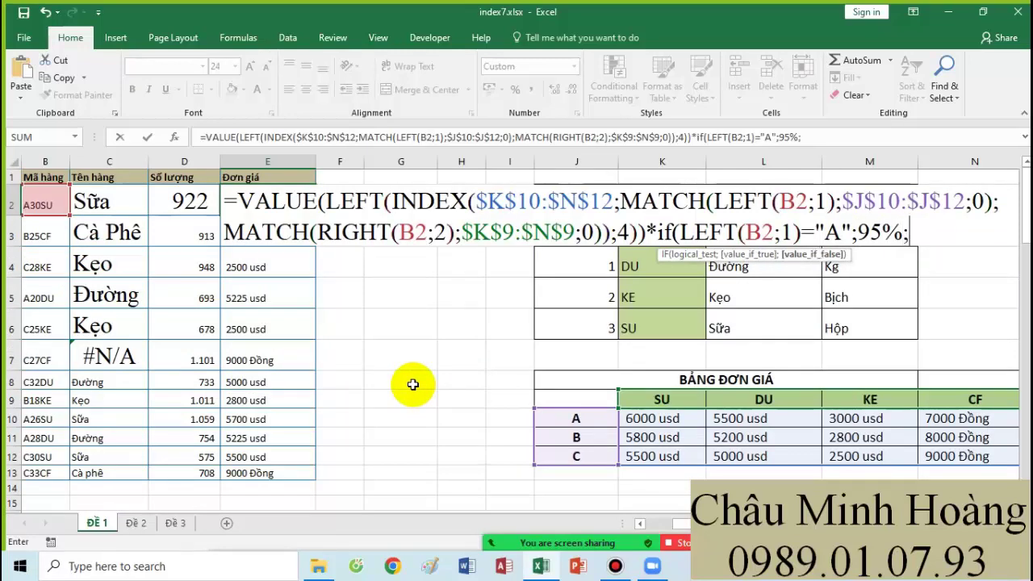
key(Return)
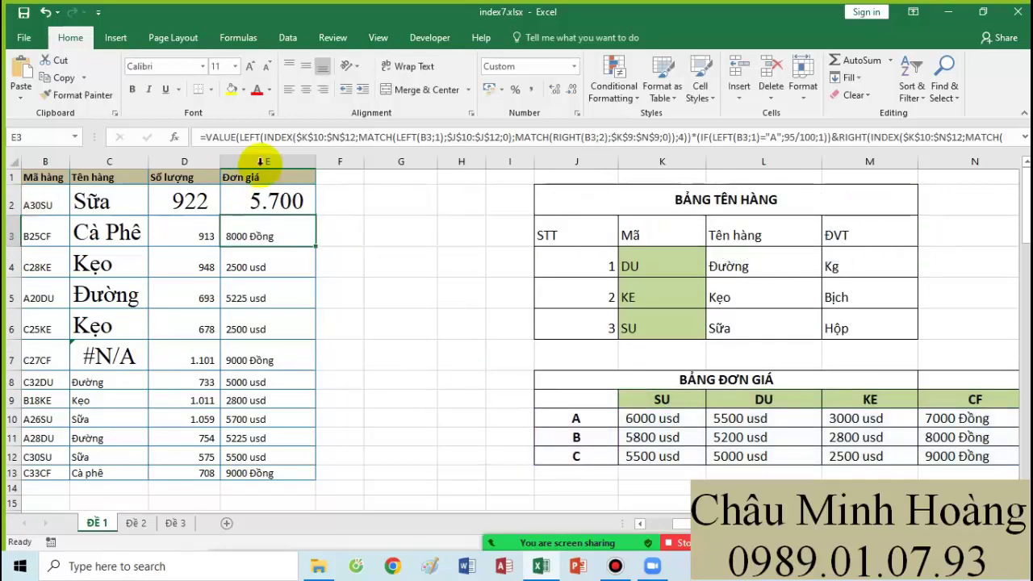
Append a RIGHT function to the end of the E2 formula with & and use the copied INDEX expression as its text argument
double_click(252, 196)
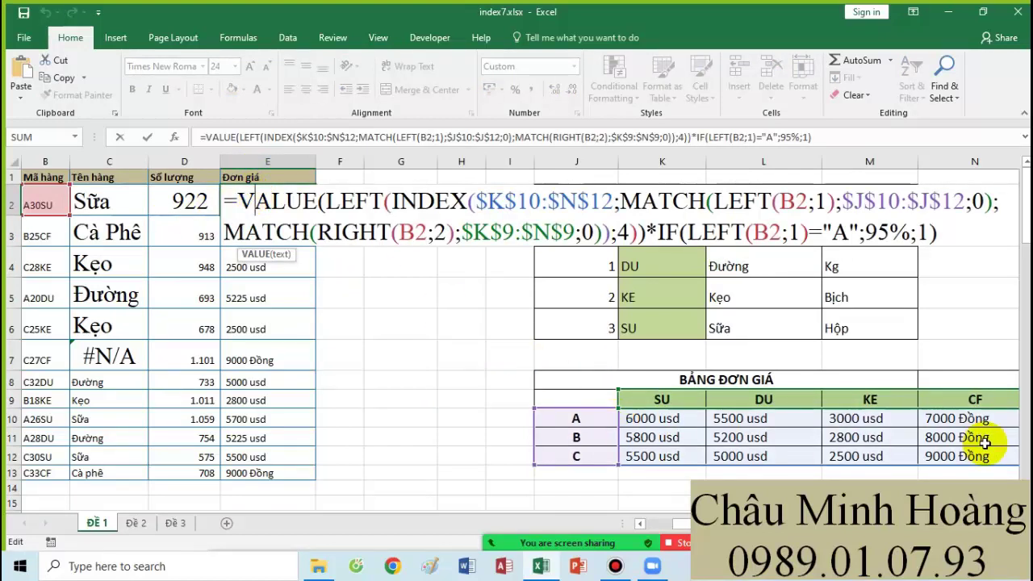
click(979, 235)
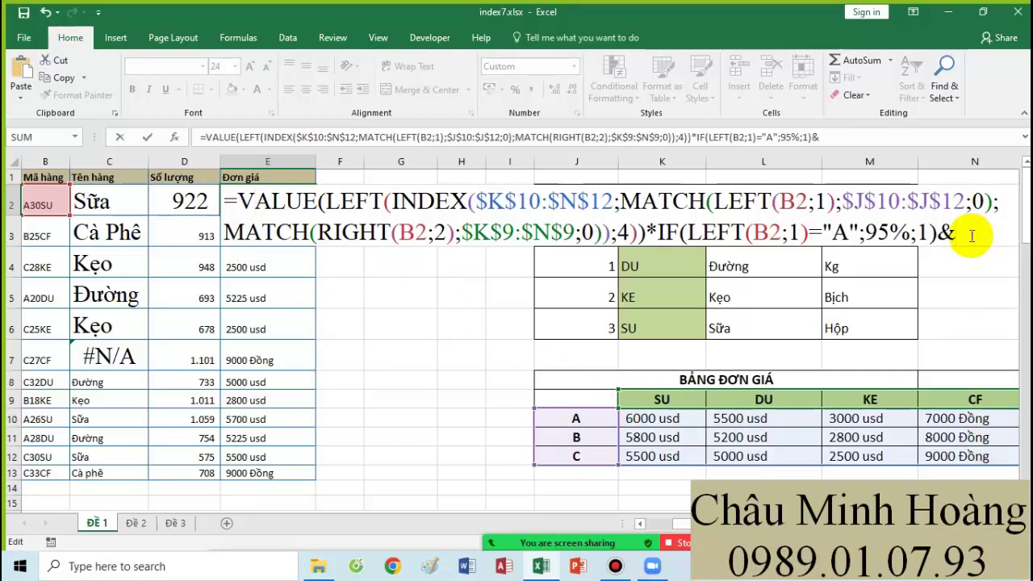
text(RIGHT()
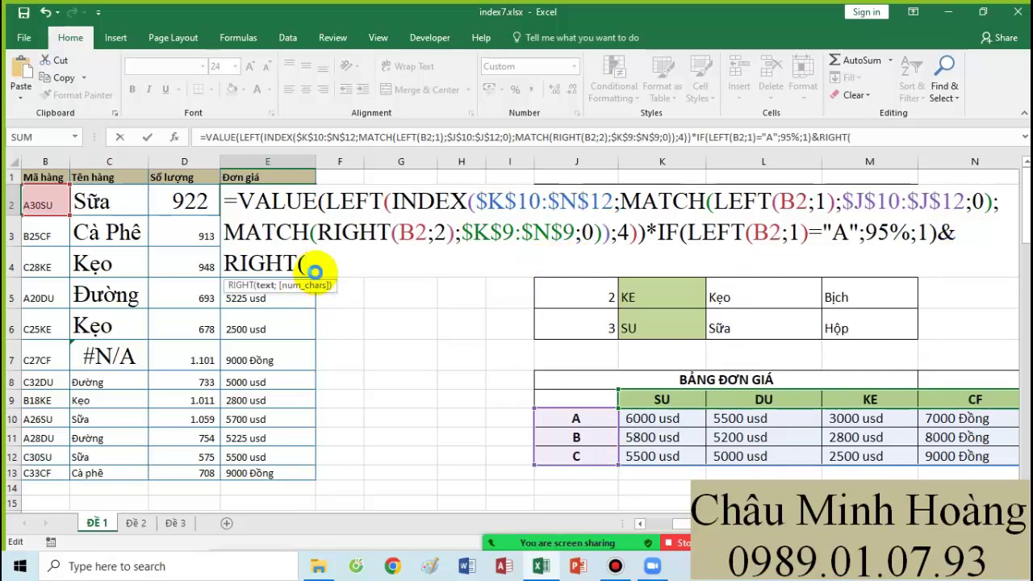
key(ctrl+v)
text(;)
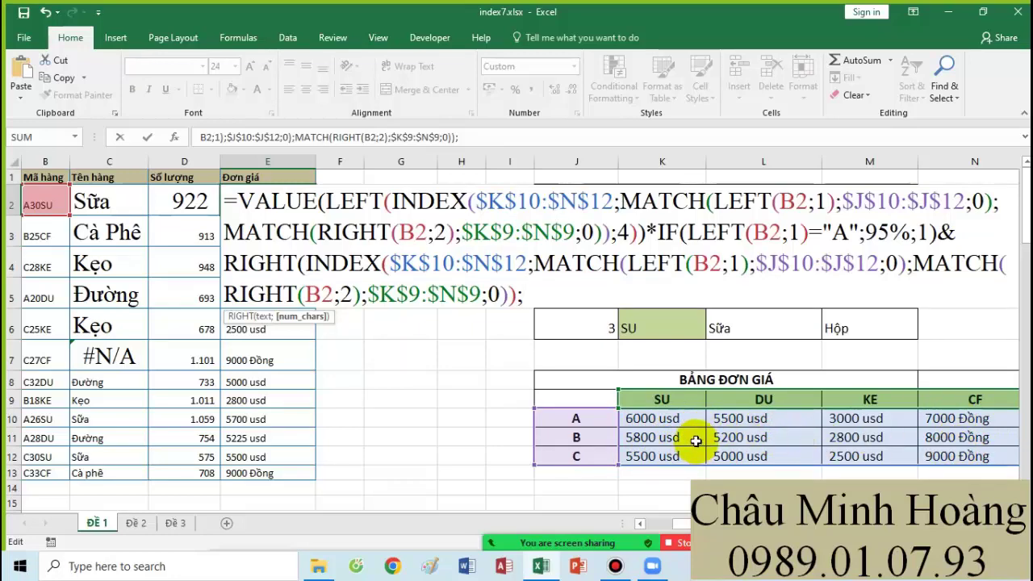
Set the RIGHT function's character count in E2 to the LEN of the copied INDEX expression minus 4, and enter the formula
text(len()
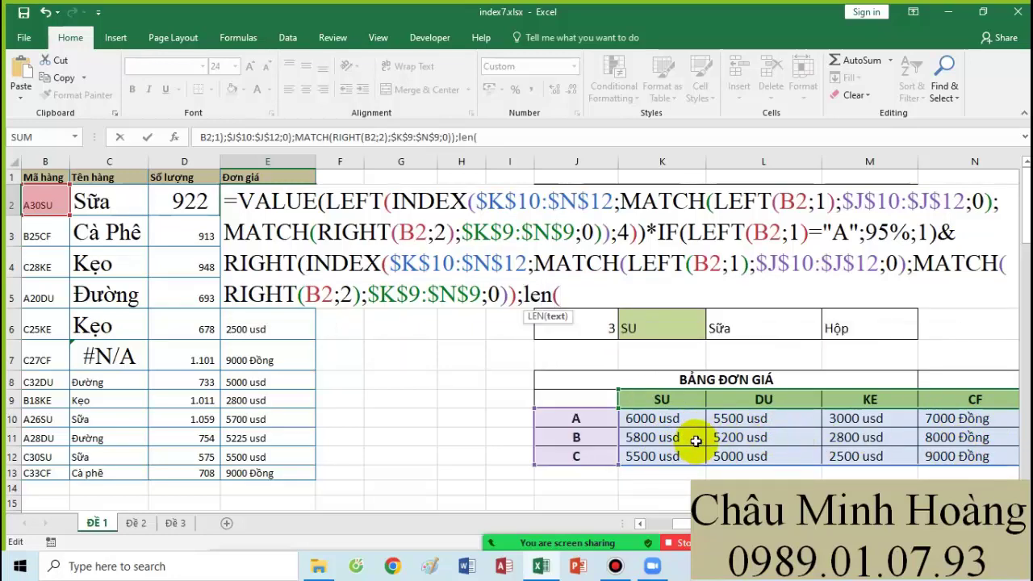
text(INDEX($K$10:$N$12;MATCH(LEFT(B2;1);$J$10:$J$12;0);MATCH(RIGHT(B2;2);$K$9:$N$9;0)))
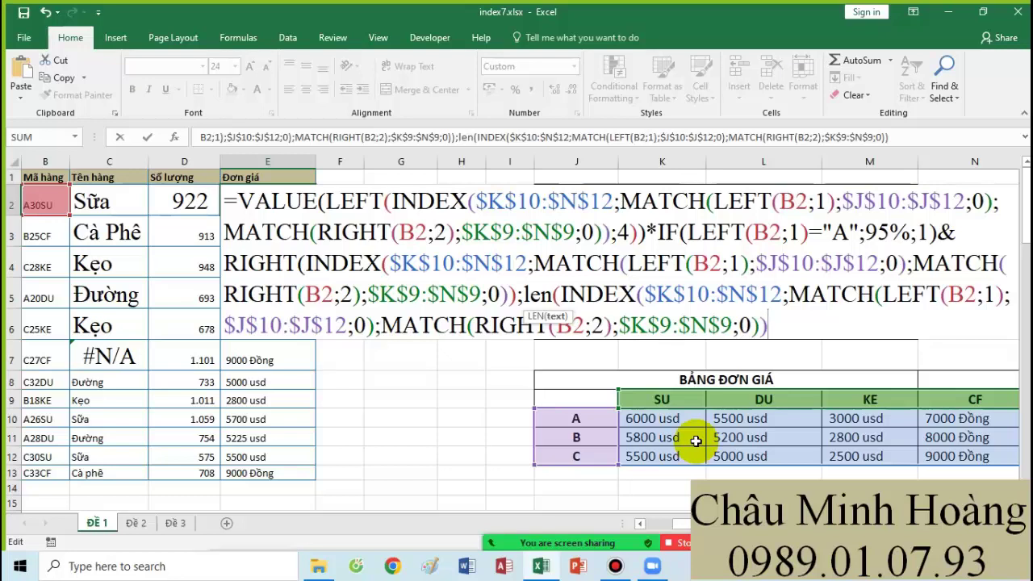
text()-4))
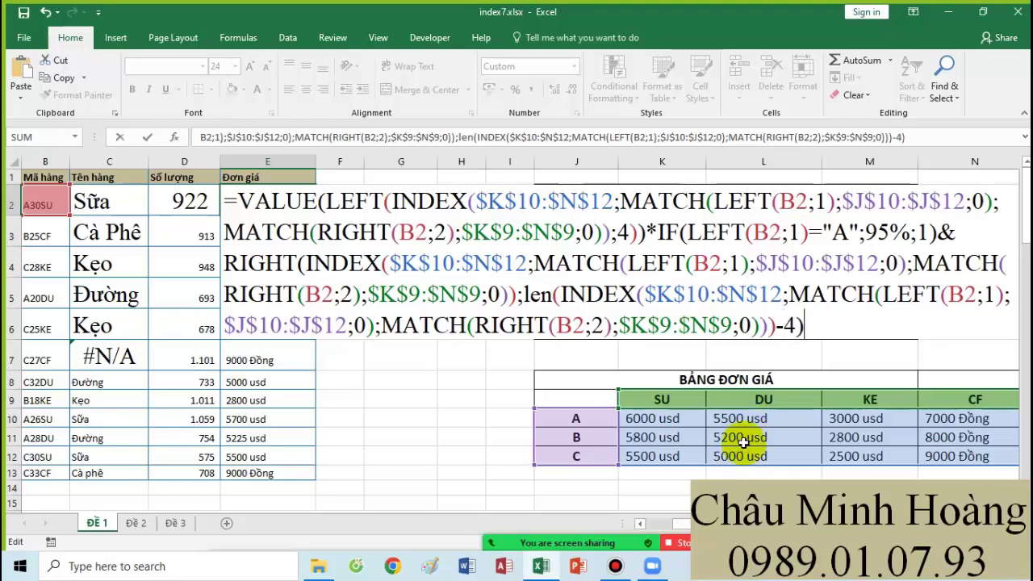
key(Return)
Copy the whole E2 formula without its equals sign and paste it as text into cell A22
double_click(277, 201)
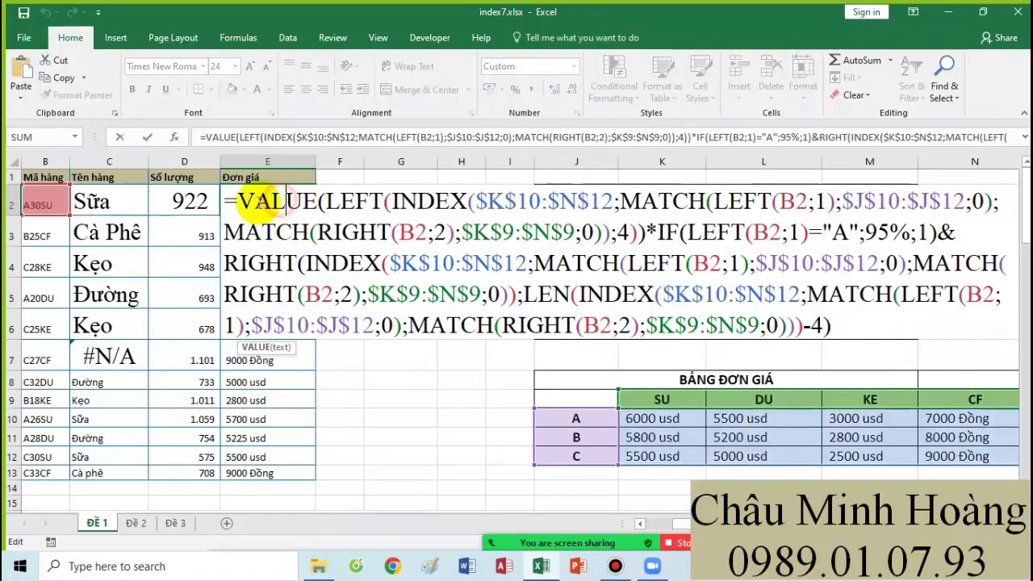
drag(230, 200, 934, 338)
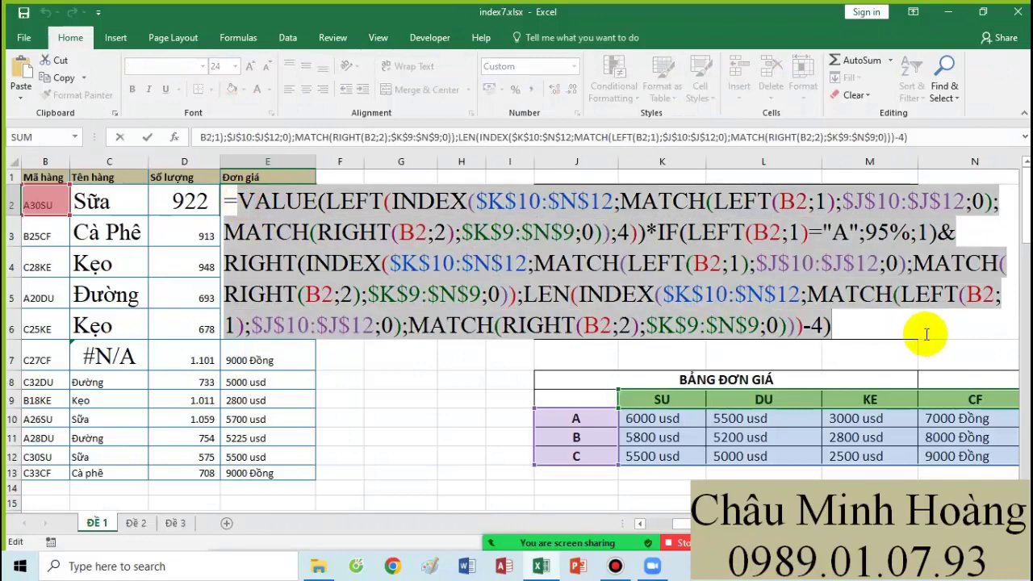
key(Escape)
scroll(427, 377, down, 5)
drag(87, 342, 11, 339)
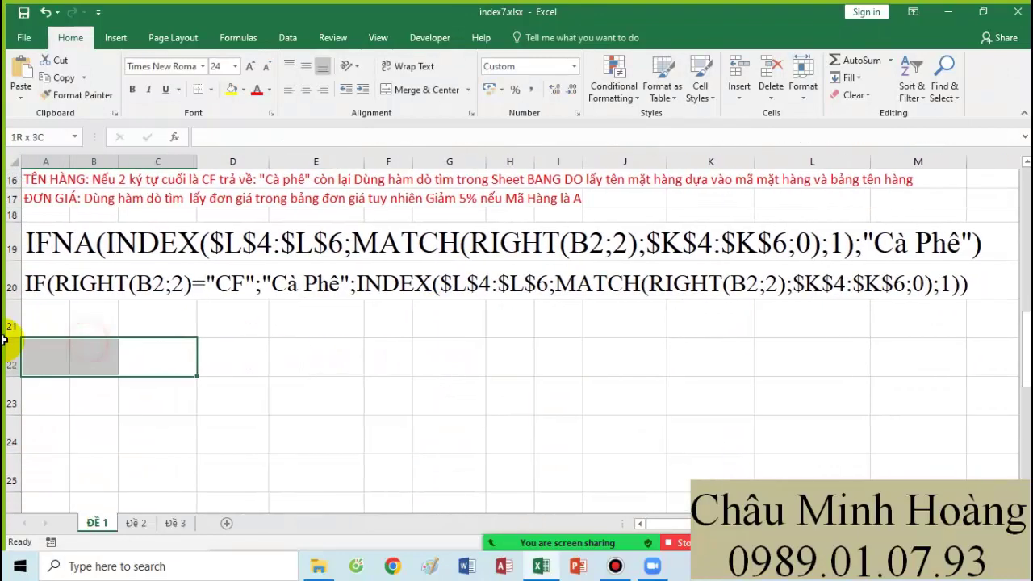
click(50, 314)
click(45, 357)
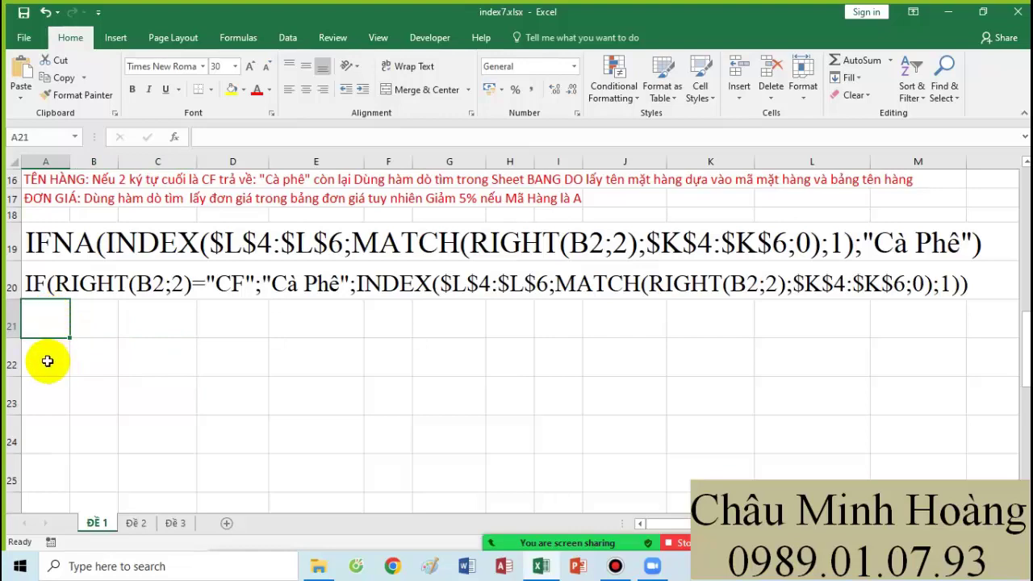
key(ctrl+v)
Start a simplified outline of the formula in A21 reading "value(left( A ;4))*if"
click(51, 330)
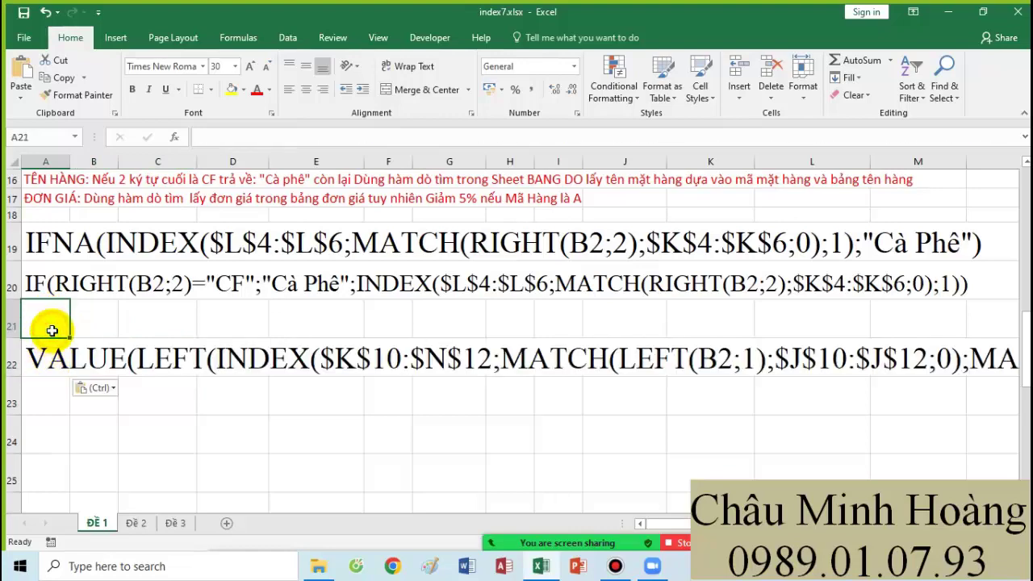
text(value)
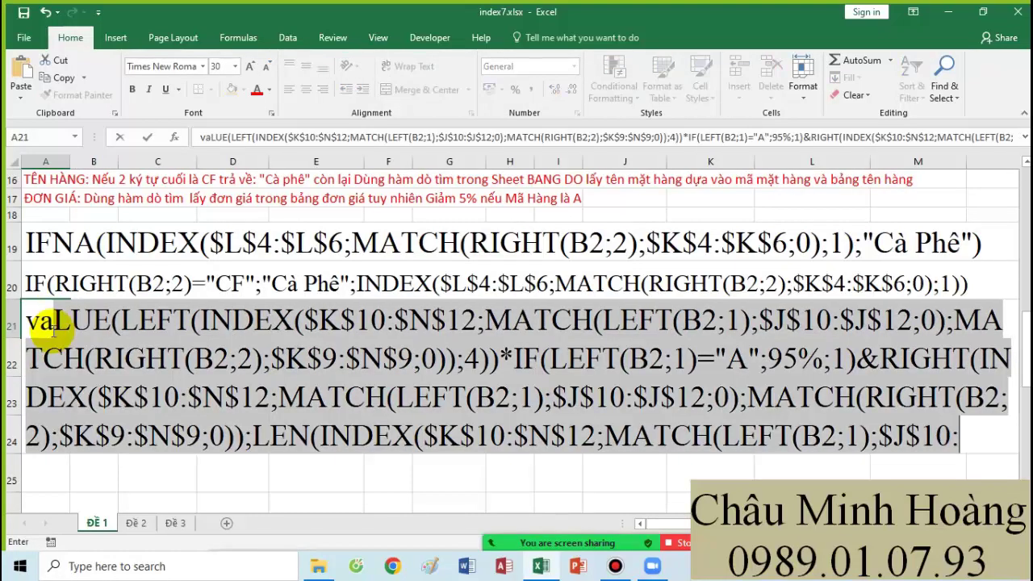
text(()
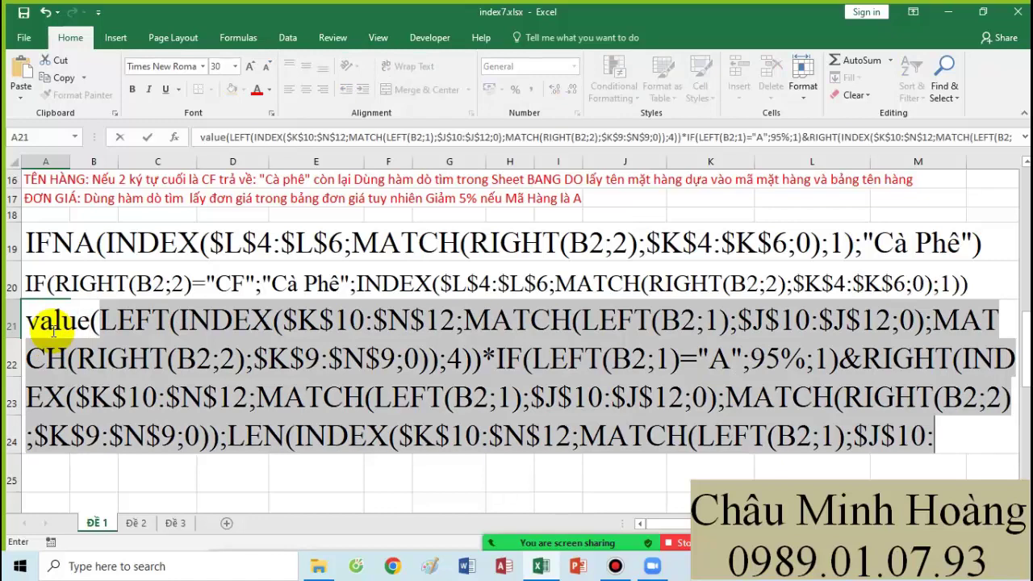
text(leè)
text(f)
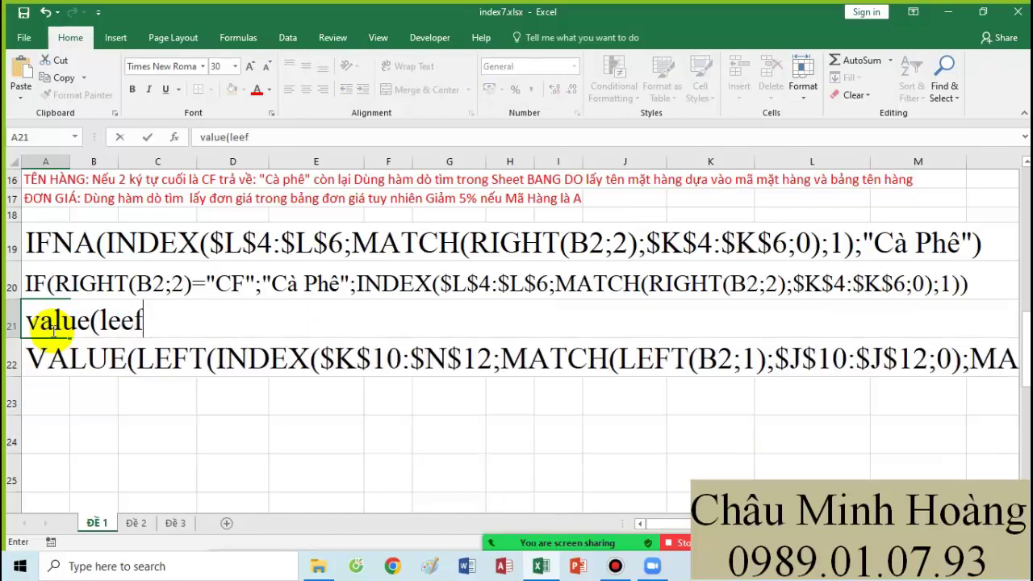
key(BackSpace)
key(BackSpace)
text(ft()
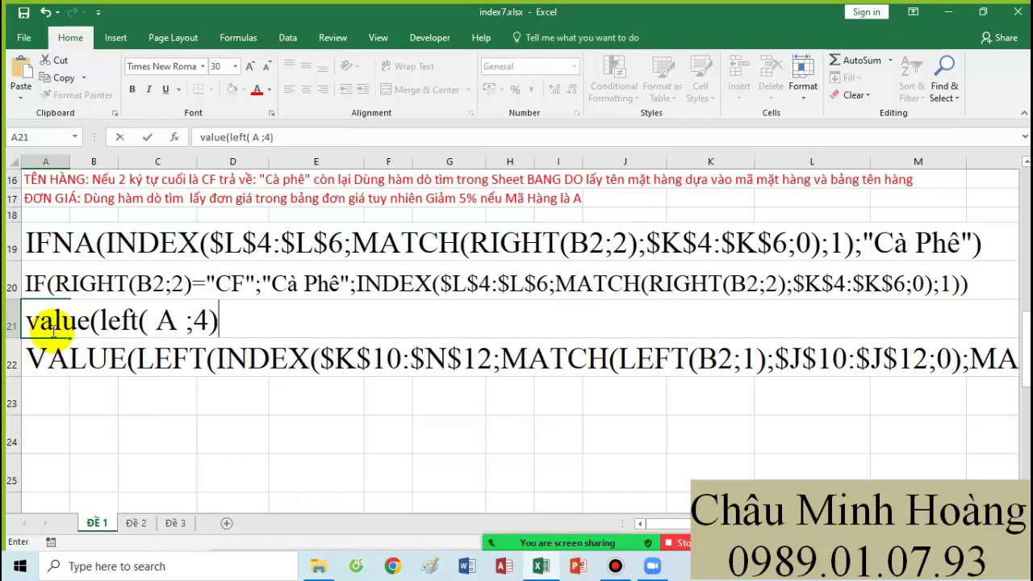
text(A ;4))*if)
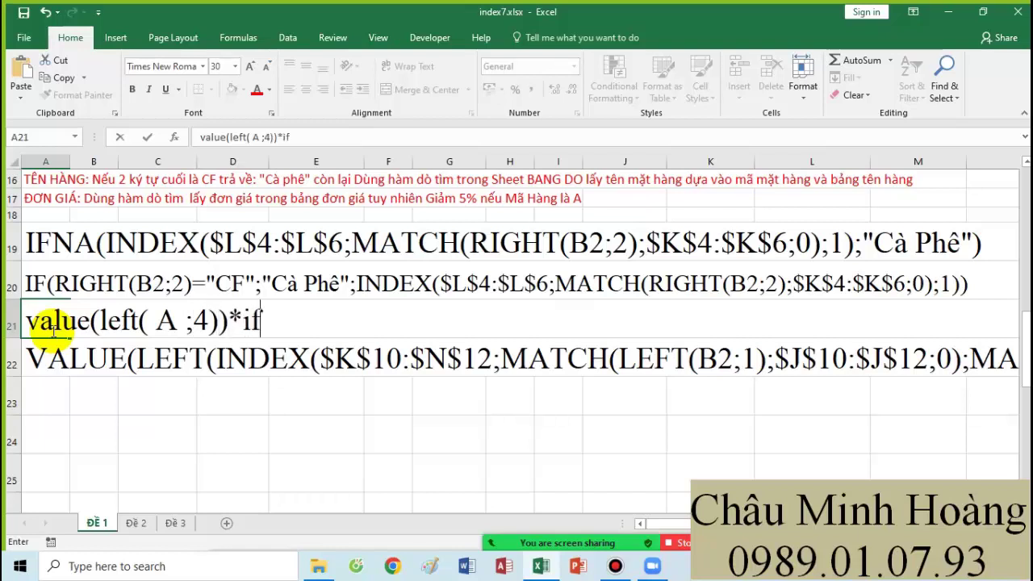
Complete the A21 outline with "( công thức ) & right(A ;len(A)-4)" and enter it
text( (coong)
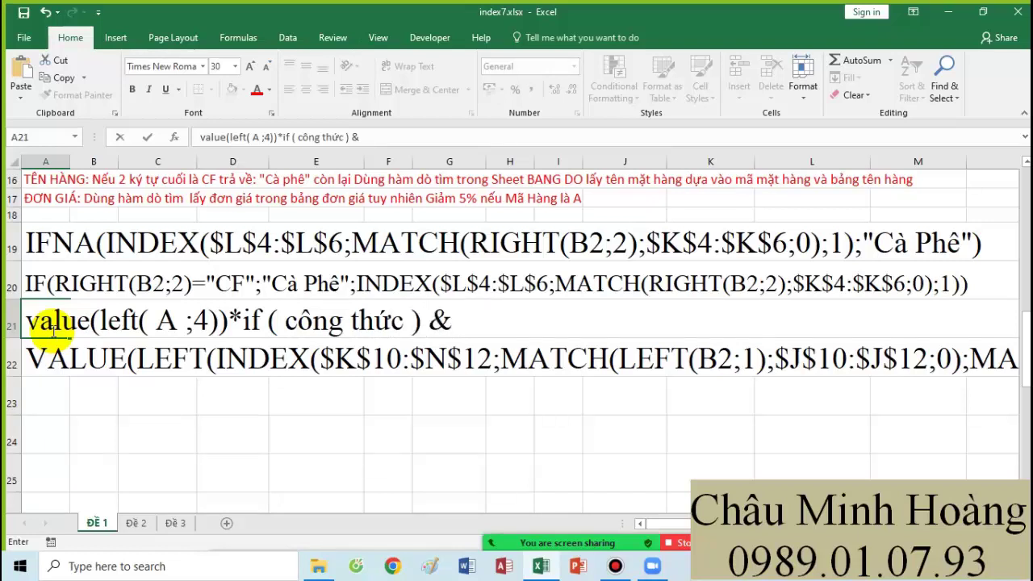
text( right()
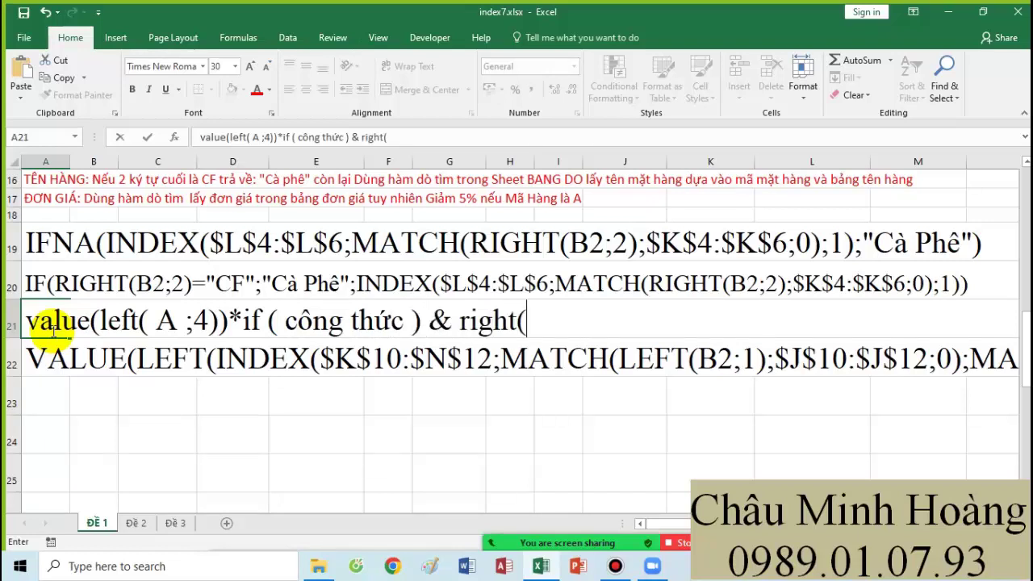
text(A ;len(A)
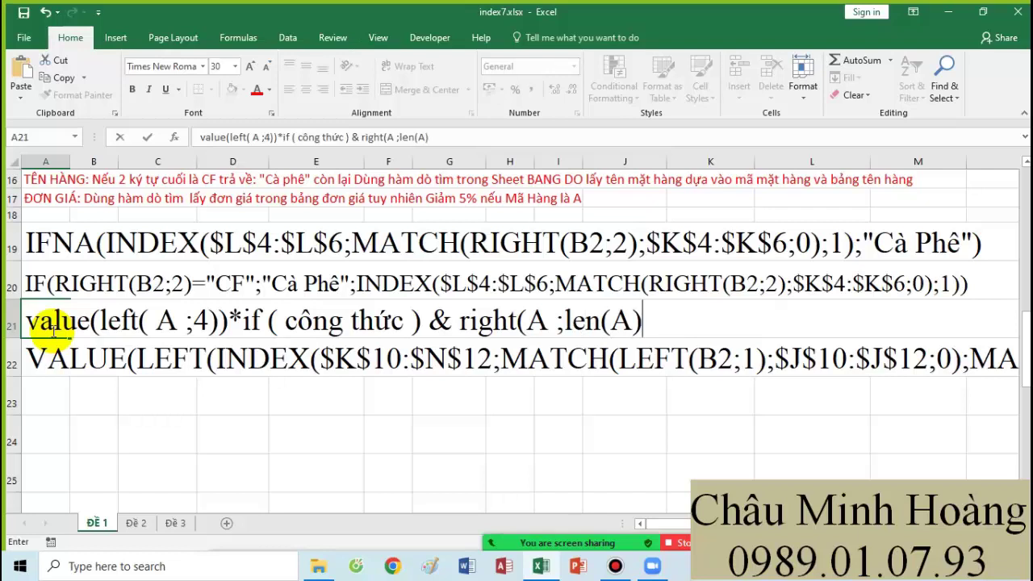
text()-4))
key(Return)
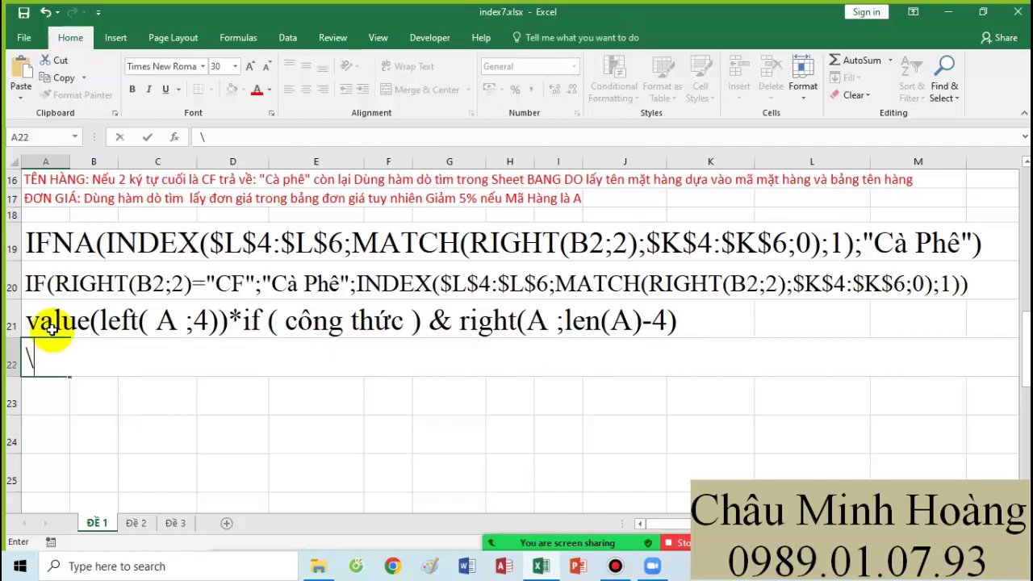
Colour the three placeholder letters A in the A21 outline red
double_click(80, 321)
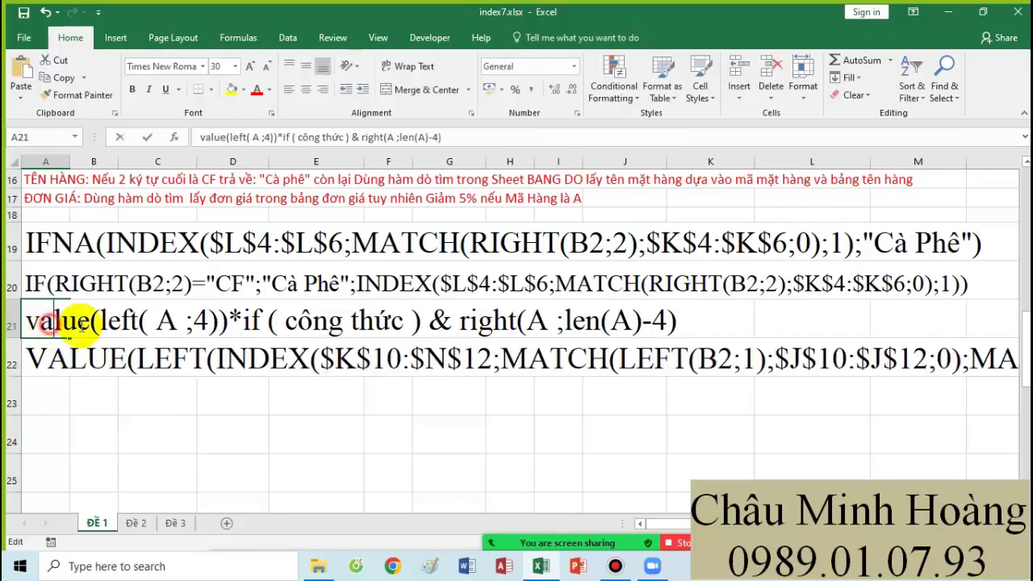
double_click(166, 321)
click(257, 89)
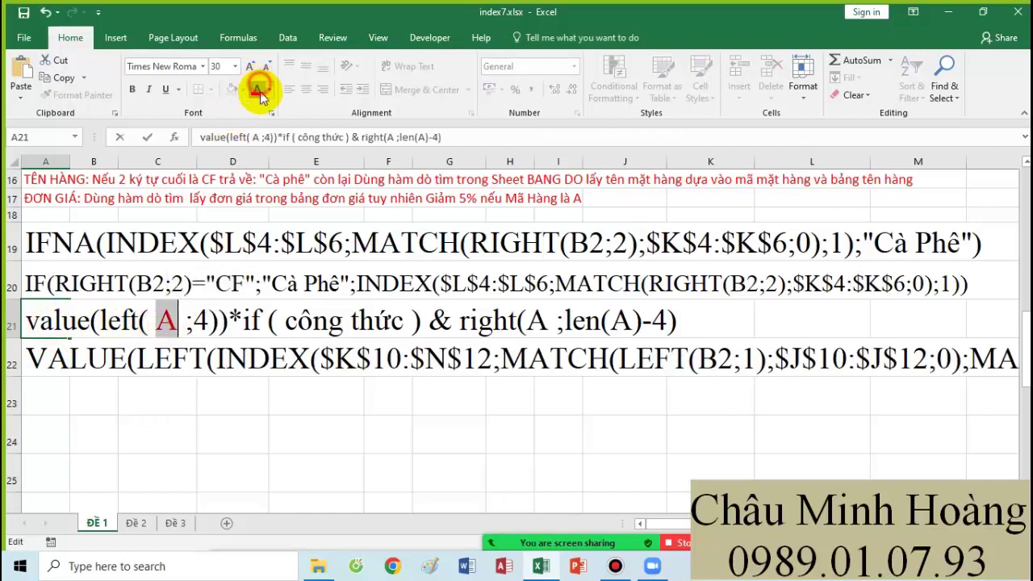
double_click(537, 321)
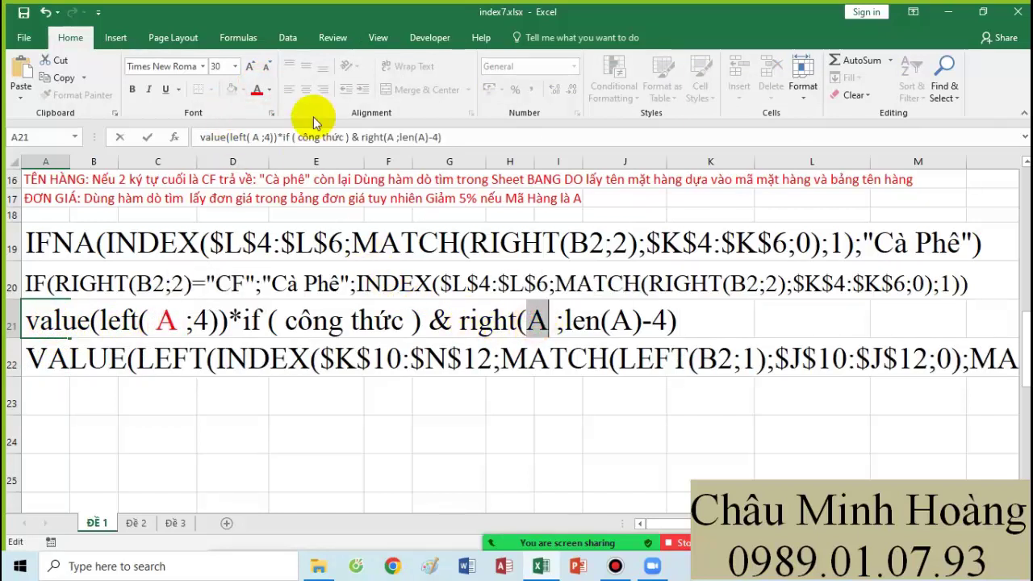
click(257, 89)
double_click(621, 321)
click(256, 88)
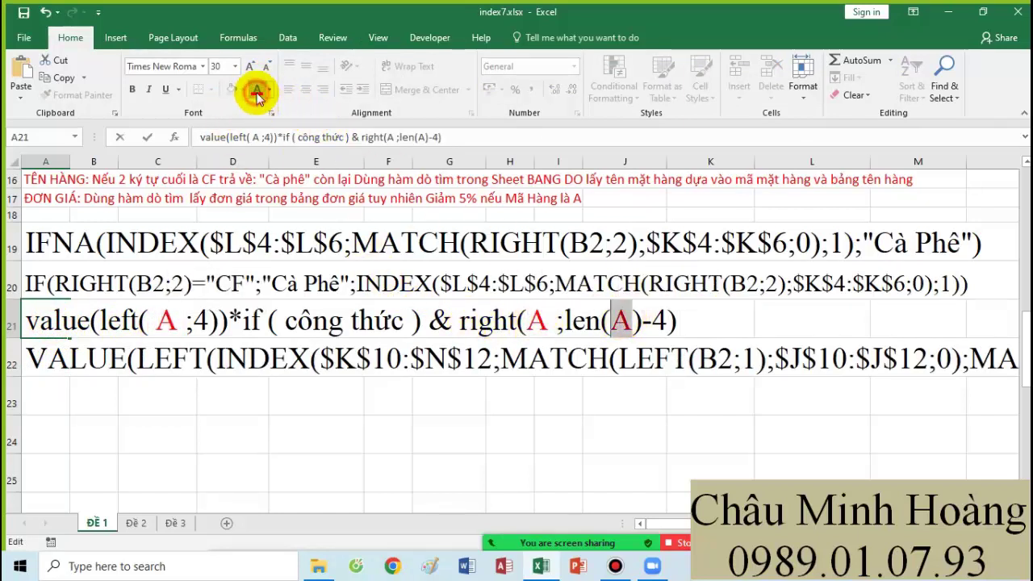
Open the pasted formula text in A22 for editing and add an equals sign before VALUE
click(21, 362)
scroll(32, 362, down, 2)
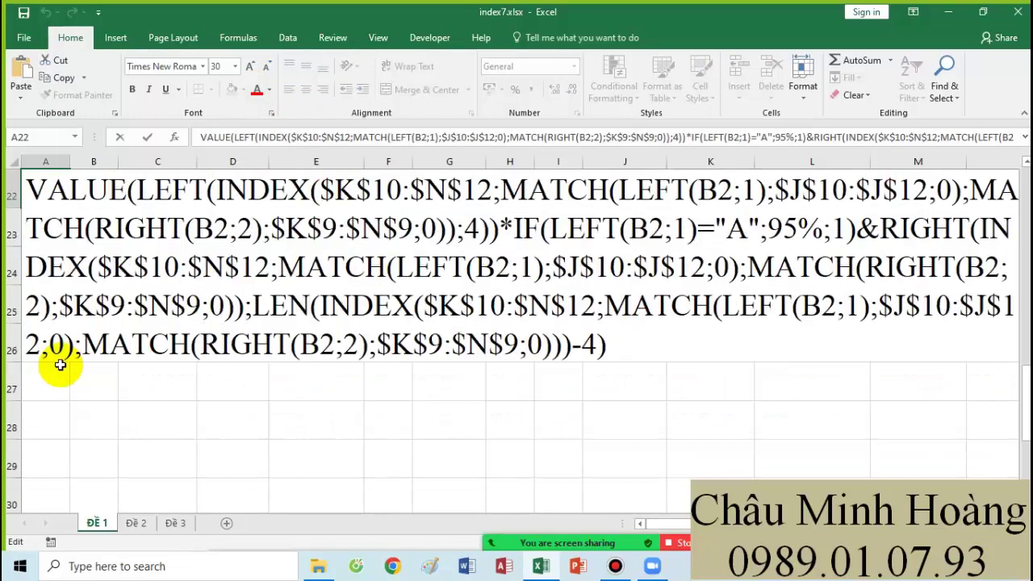
scroll(60, 365, up, 3)
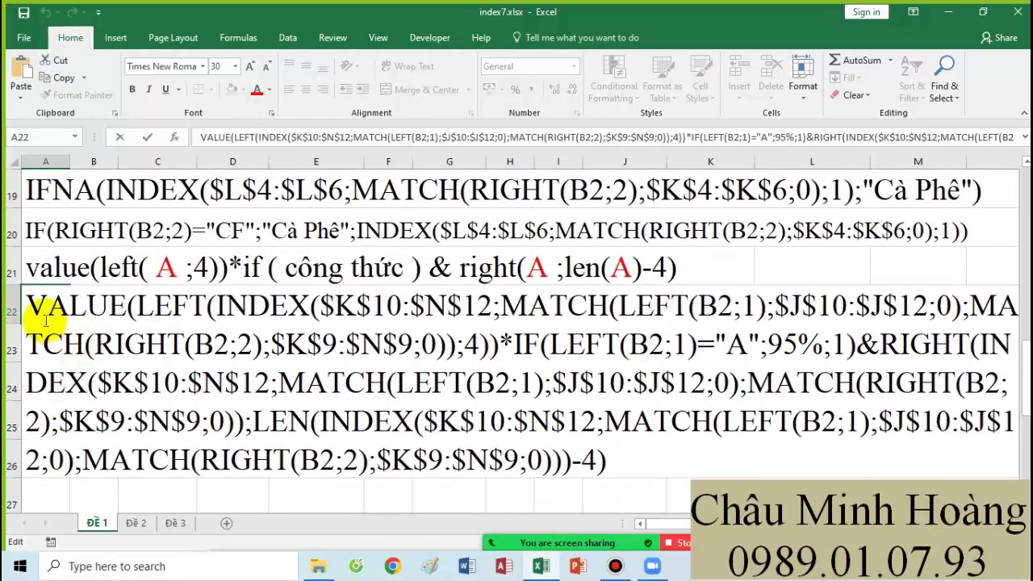
double_click(25, 307)
text(=)
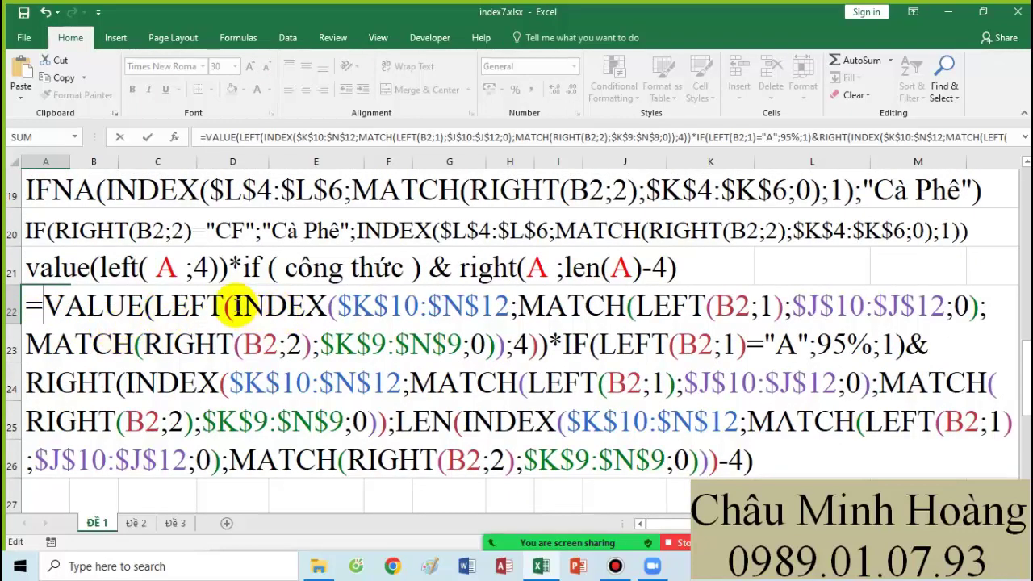
Highlight the INDEX expressions inside the LEFT and RIGHT functions of A22 to compare them with the A placeholders in A21
drag(232, 307, 505, 344)
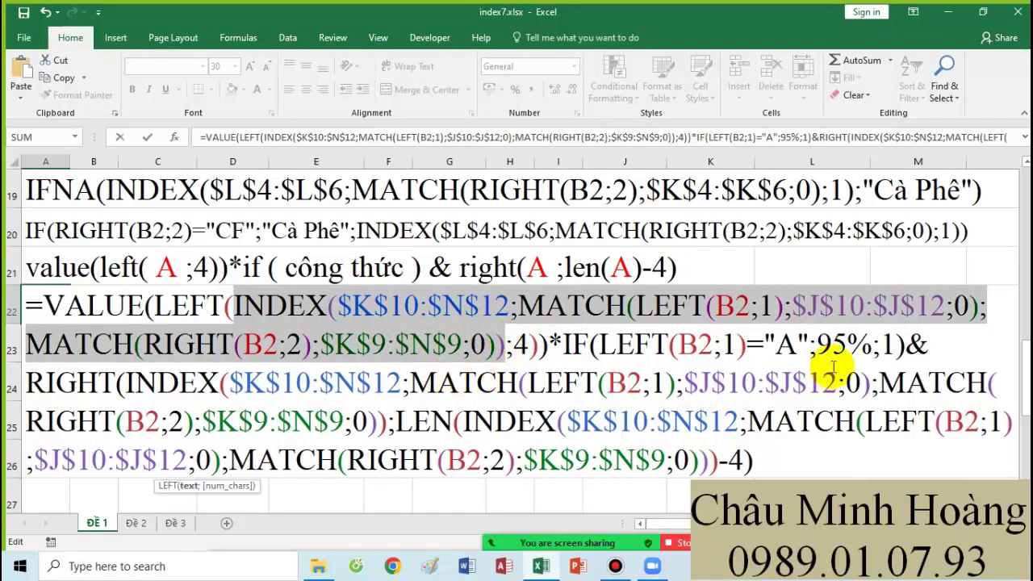
drag(125, 383, 388, 421)
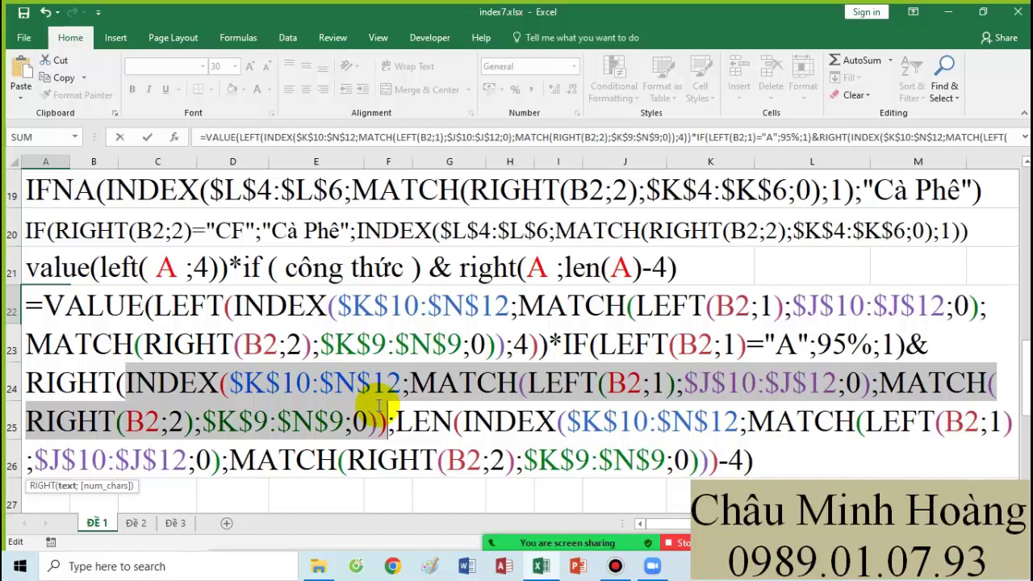
click(616, 568)
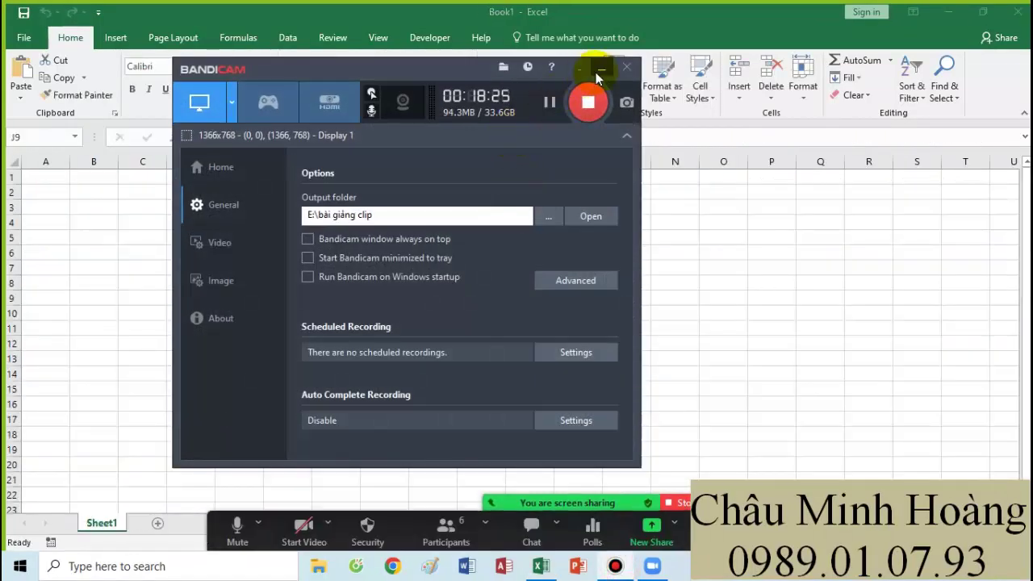
Examine the main tabs in Excel's ribbon customization options to check that Developer is enabled, and close the options unchanged
click(600, 71)
click(397, 296)
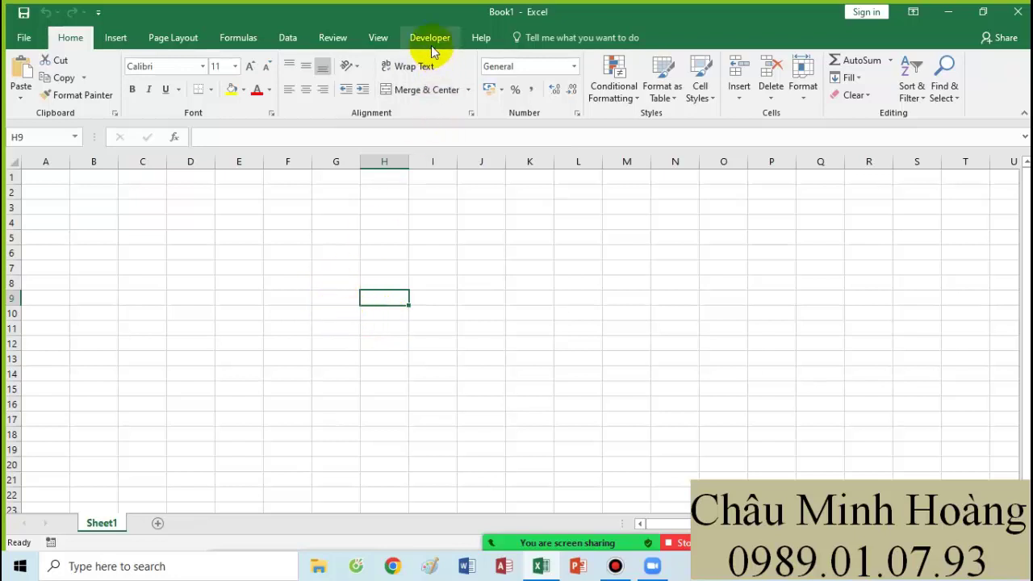
click(30, 39)
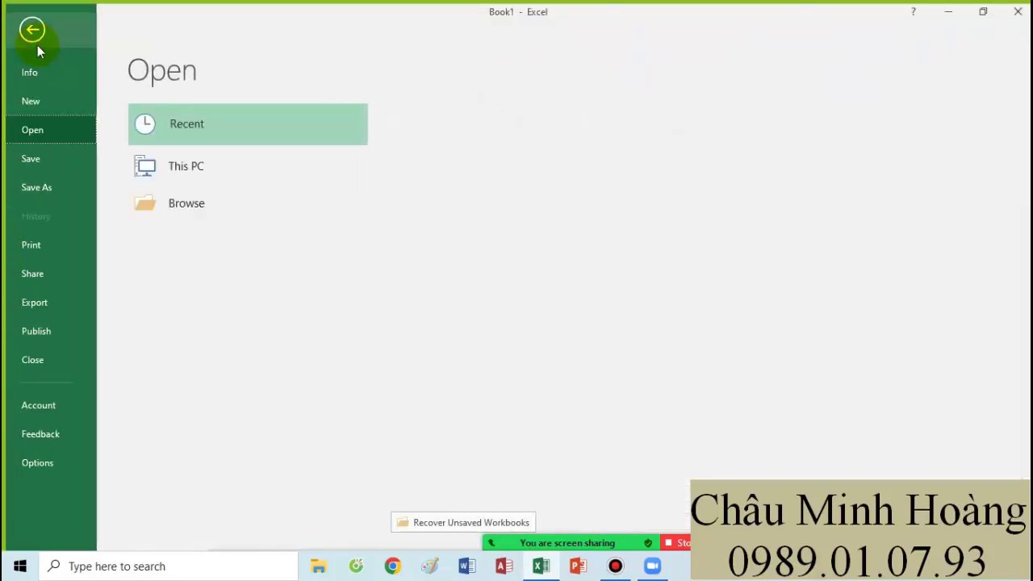
click(34, 462)
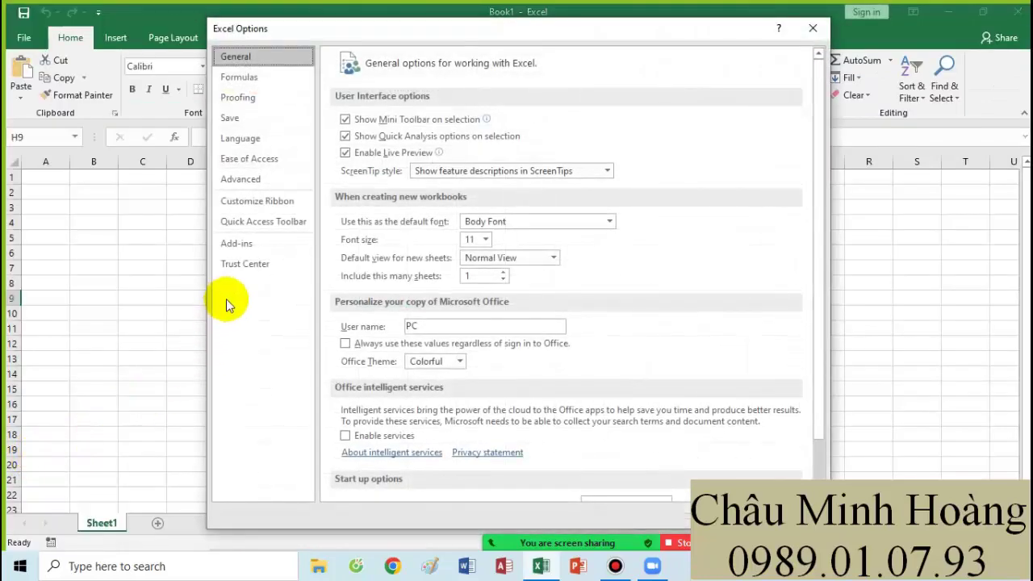
click(257, 200)
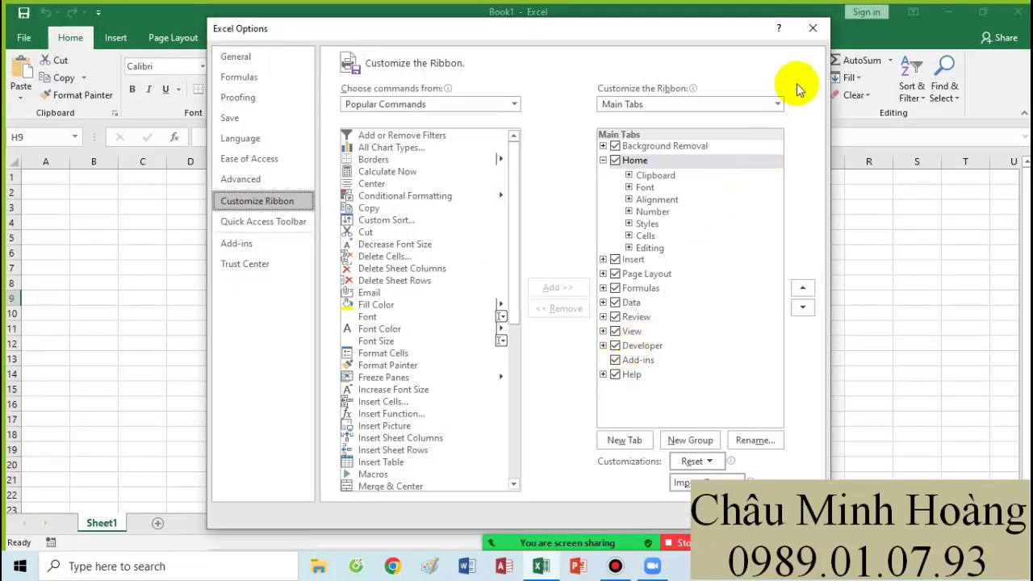
click(808, 32)
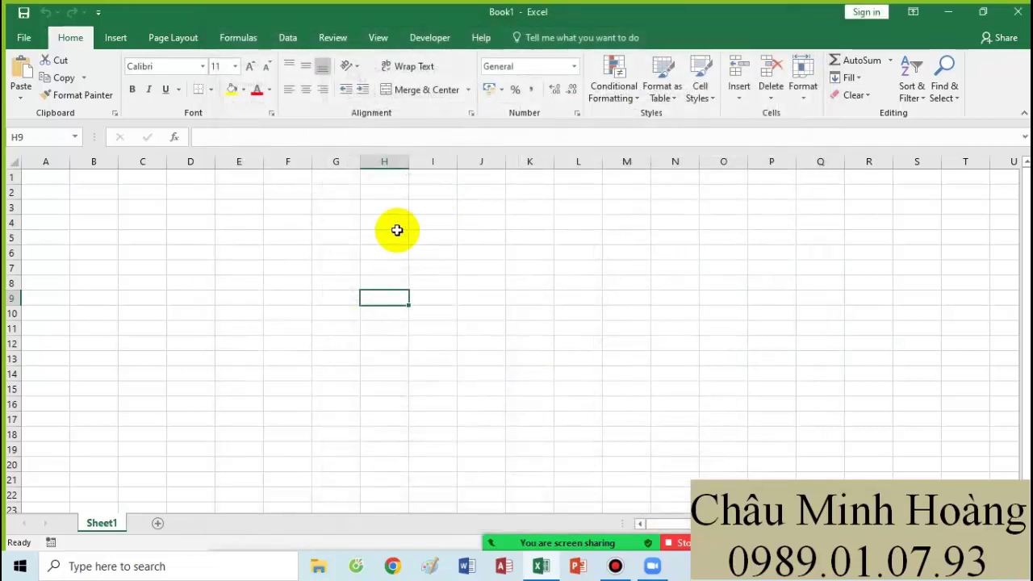
Display the Developer commands and enter the sample text "tin hoc" in cell E7
click(428, 38)
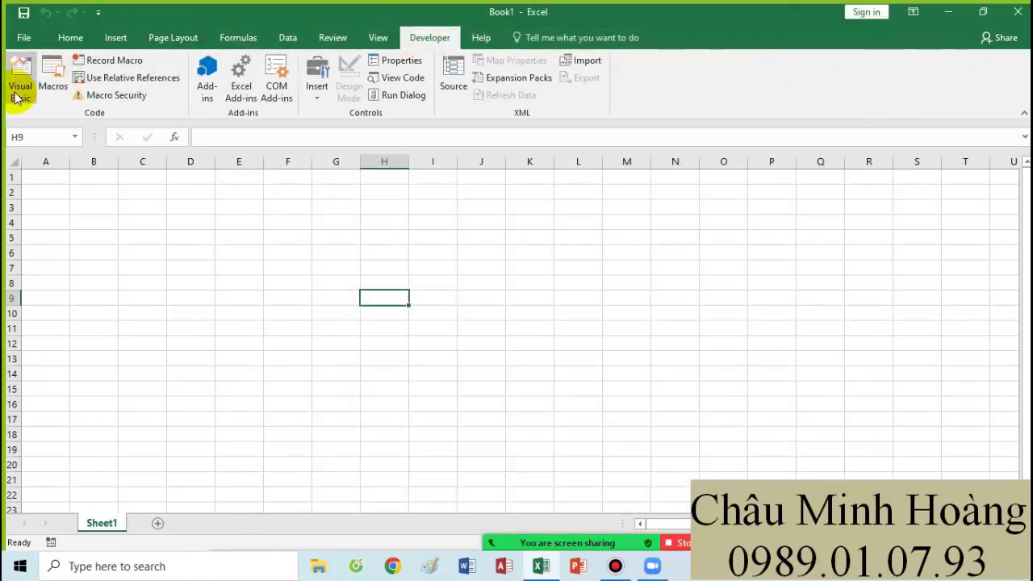
click(255, 270)
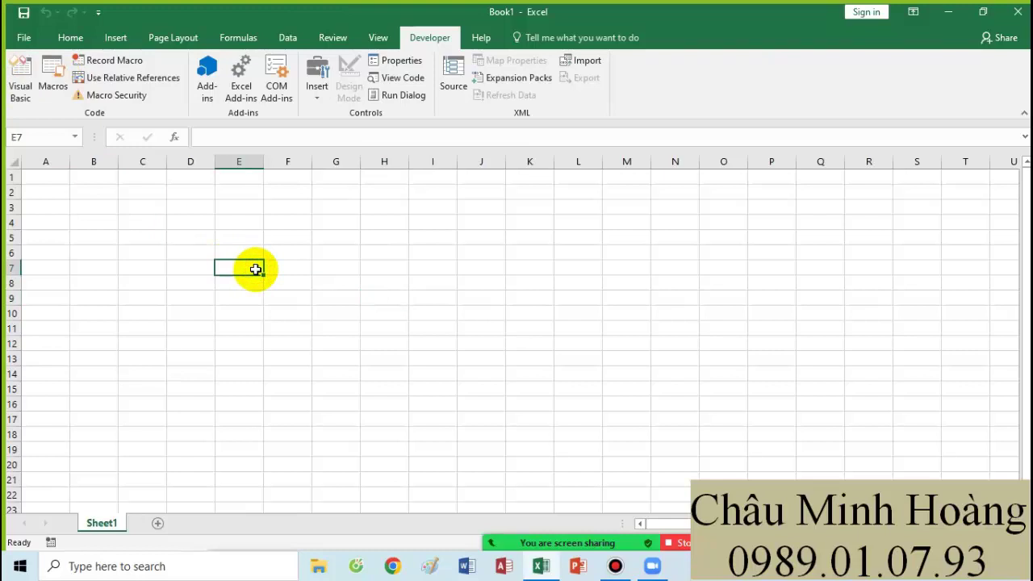
text(tin hoc)
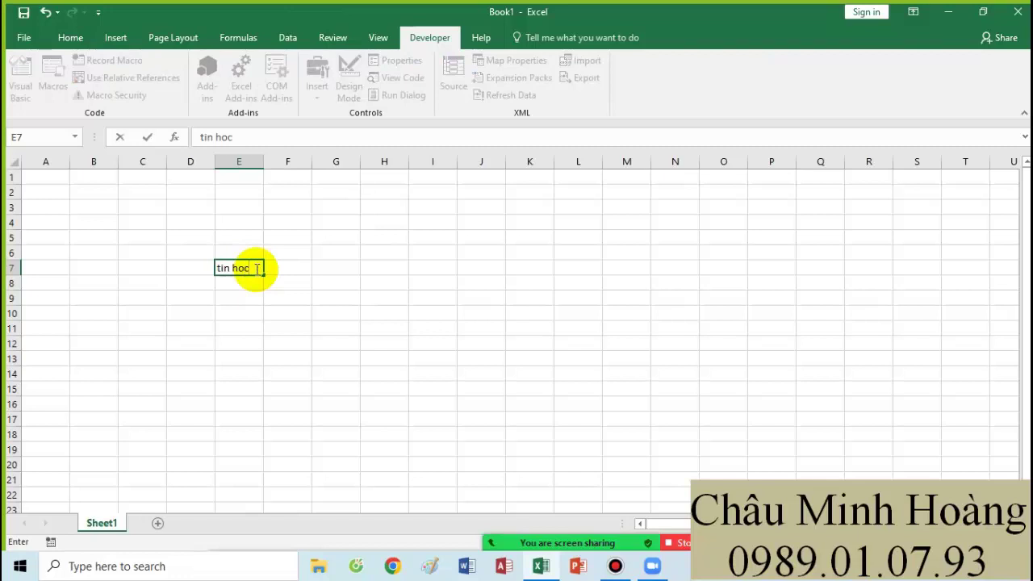
click(331, 343)
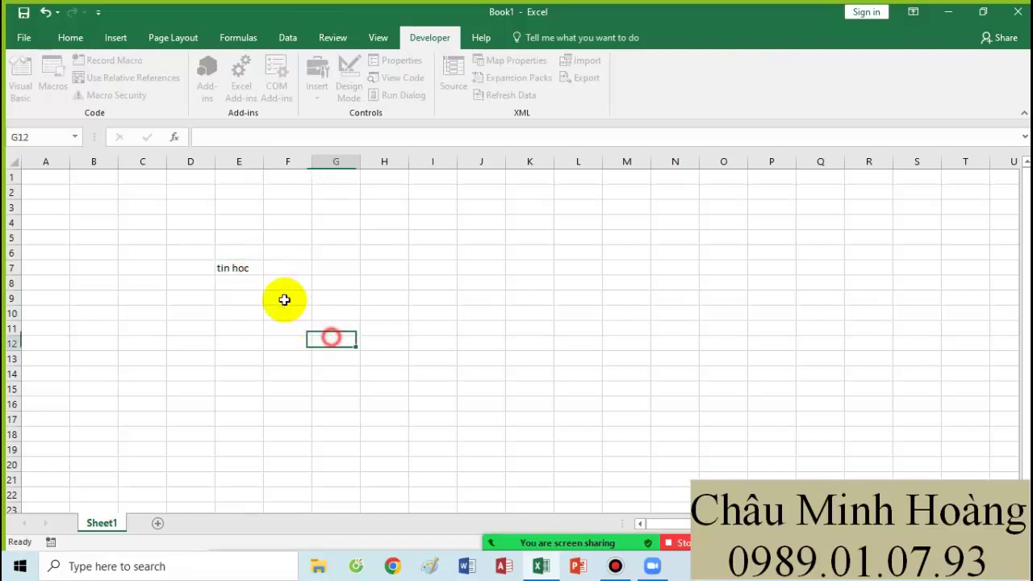
click(247, 267)
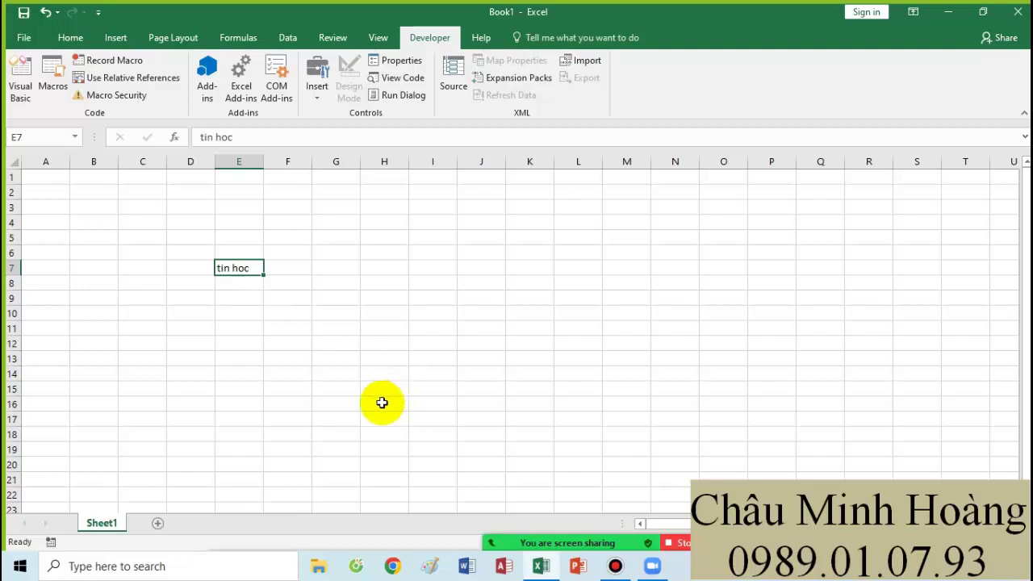
click(242, 299)
click(241, 272)
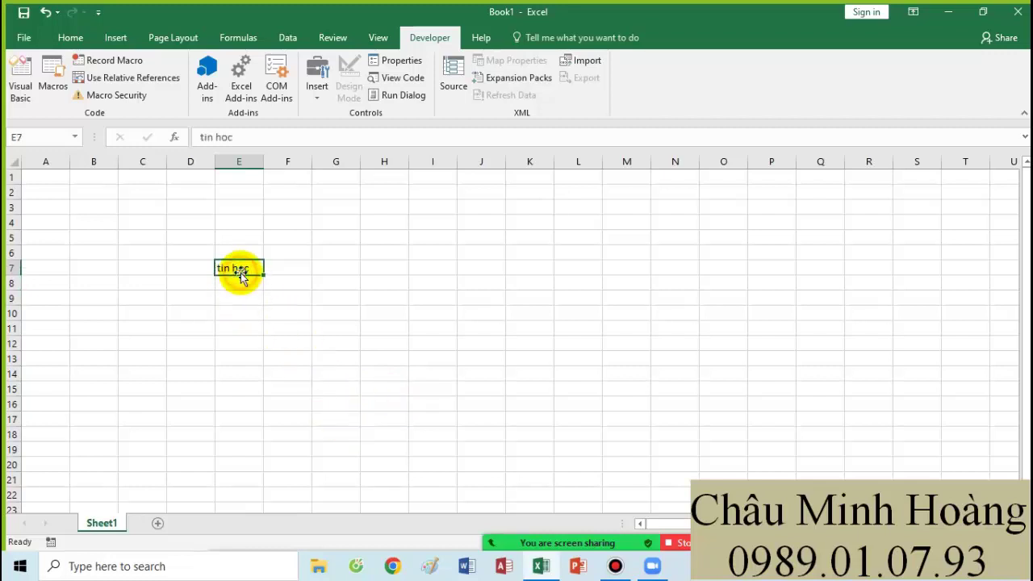
click(342, 319)
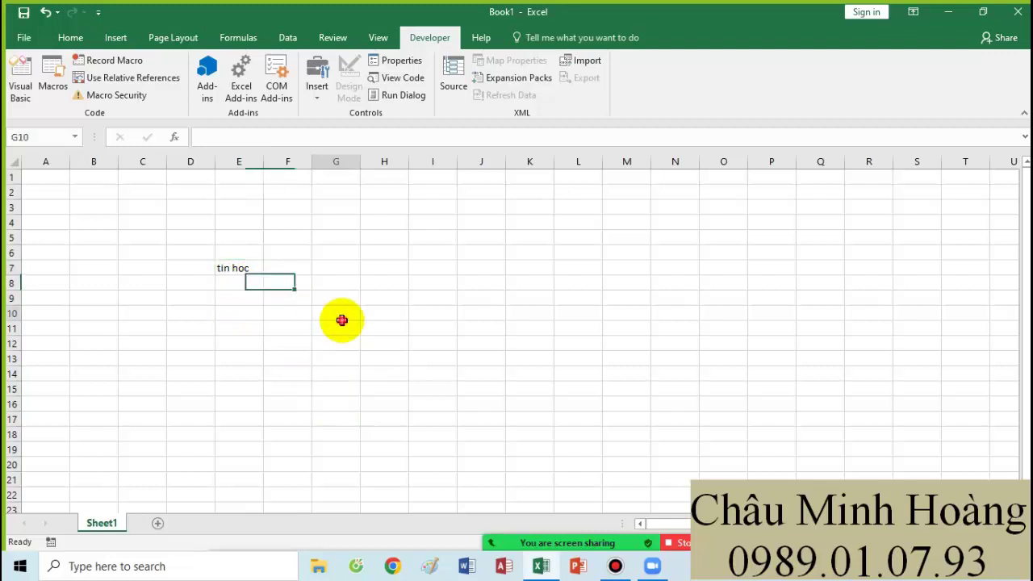
click(234, 268)
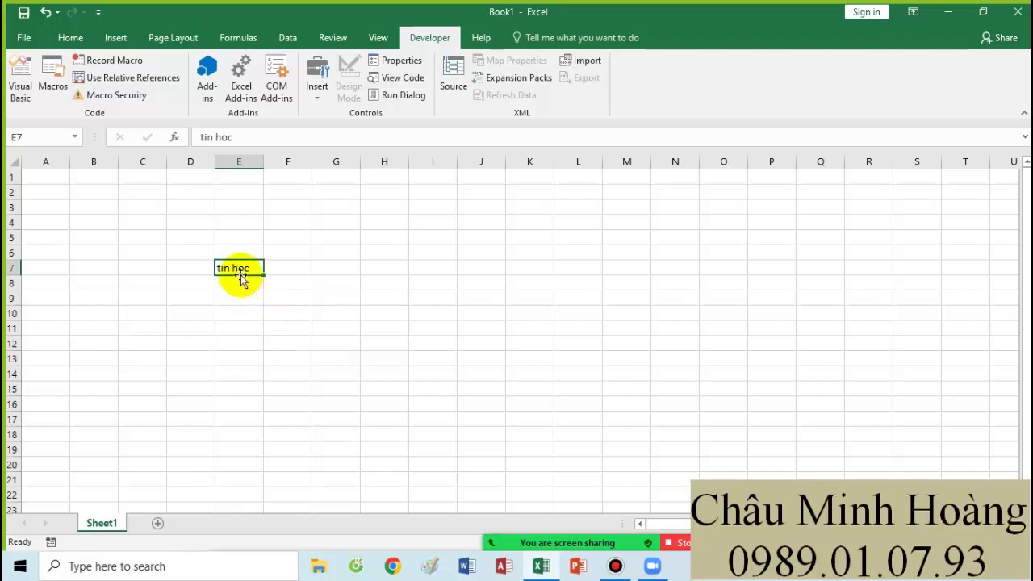
double_click(246, 273)
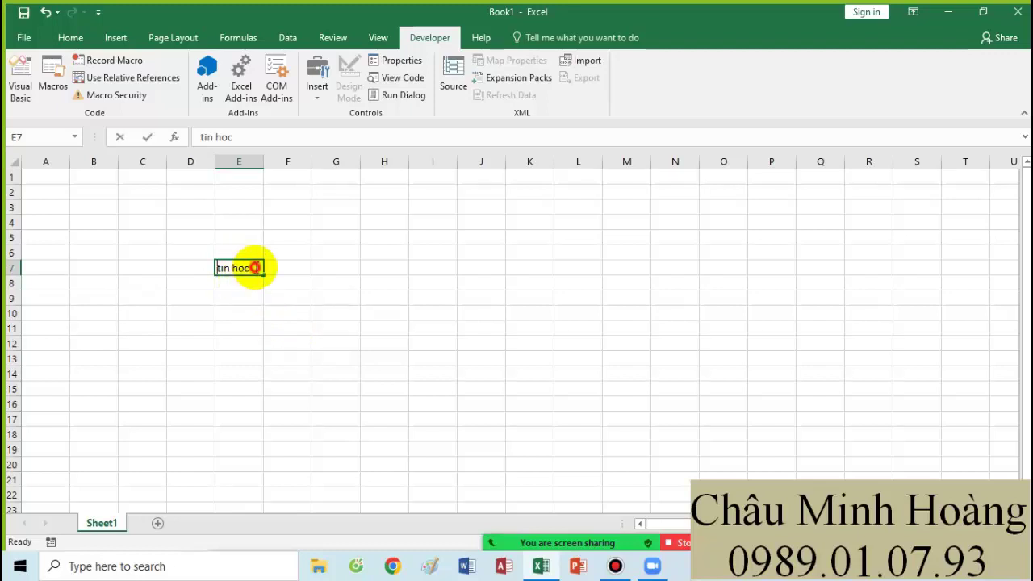
click(266, 317)
With cell E7 selected, set up a new recorded macro and name it vidu1
click(247, 268)
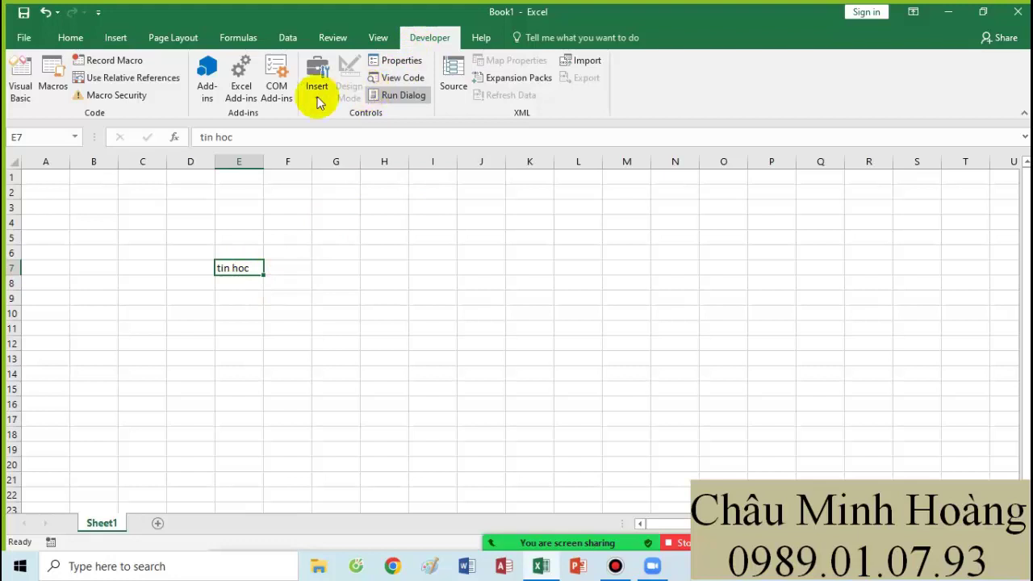
click(97, 78)
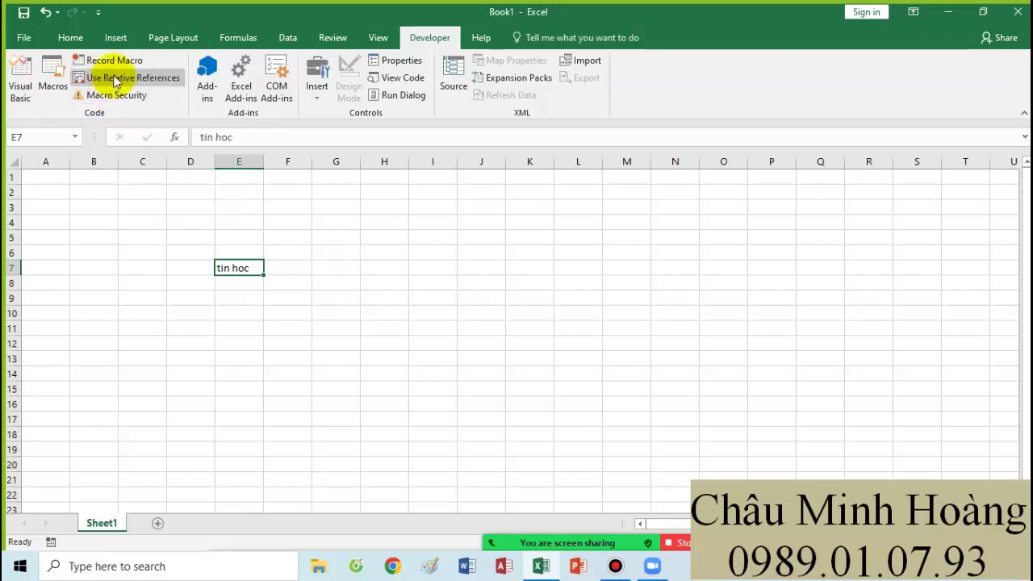
click(121, 61)
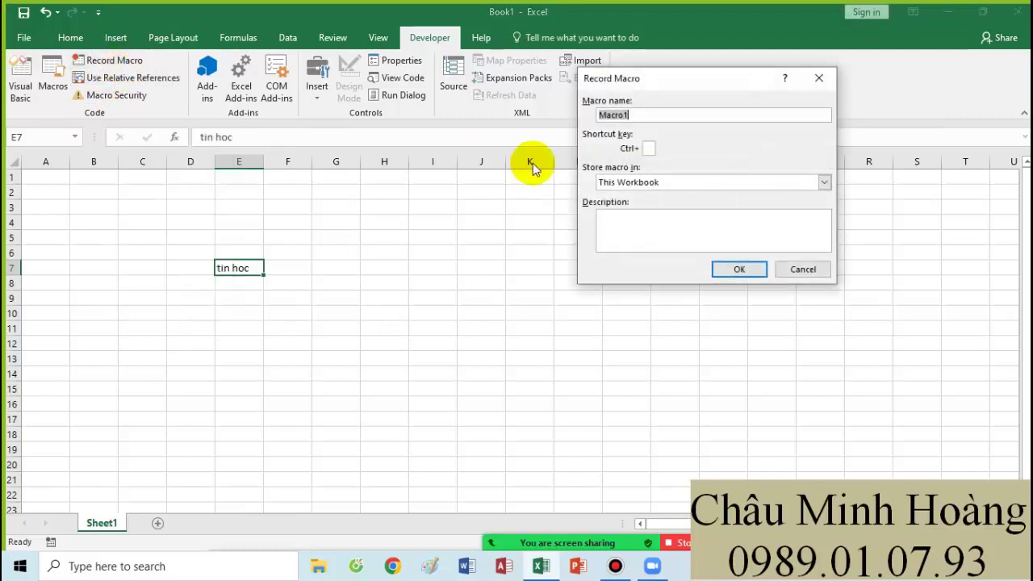
double_click(646, 115)
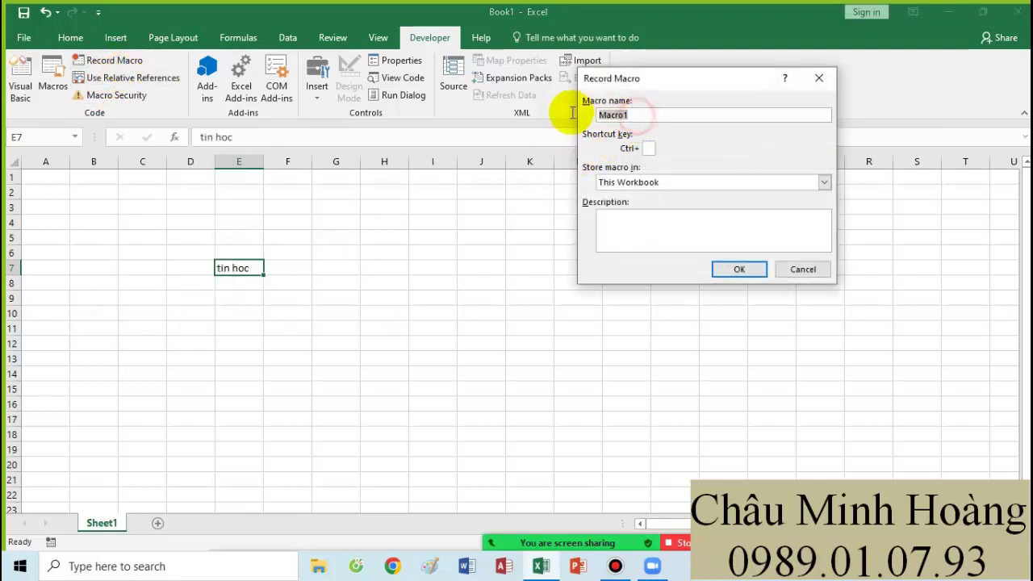
text(vidu1)
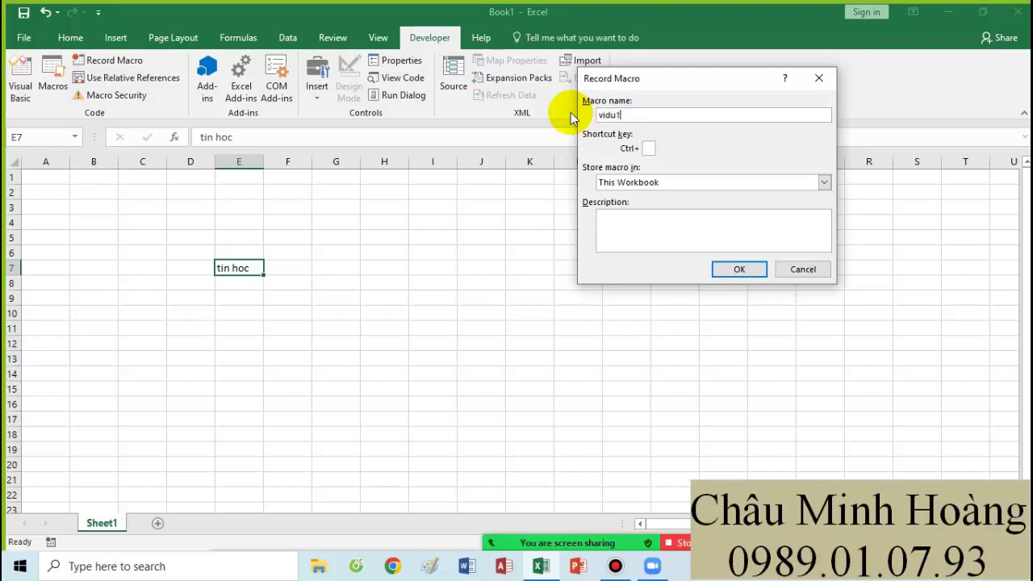
Assign Ctrl+Shift+D as the shortcut for the vidu1 macro
click(654, 153)
text(B)
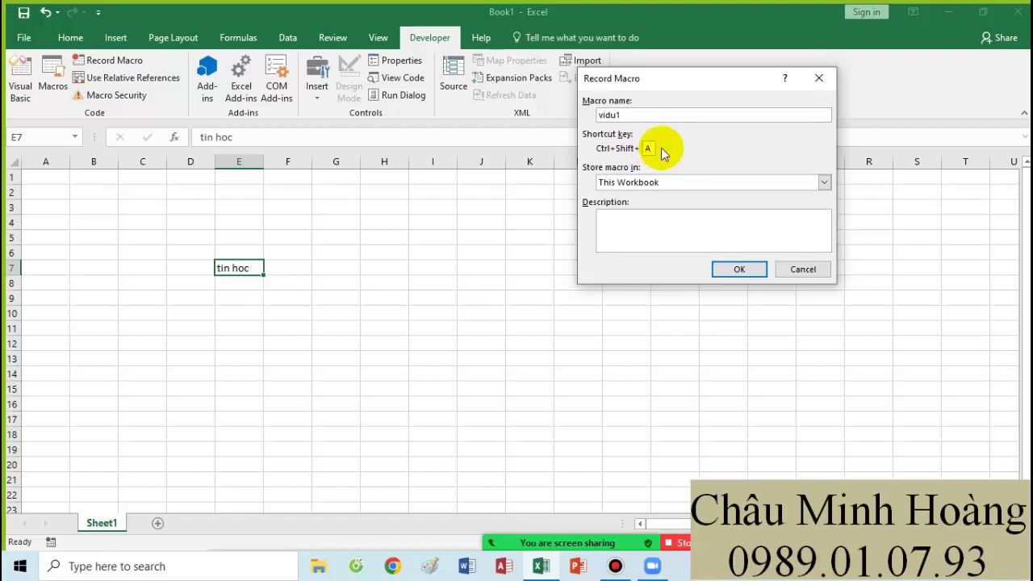
key(BackSpace)
text(B)
key(BackSpace)
text(D)
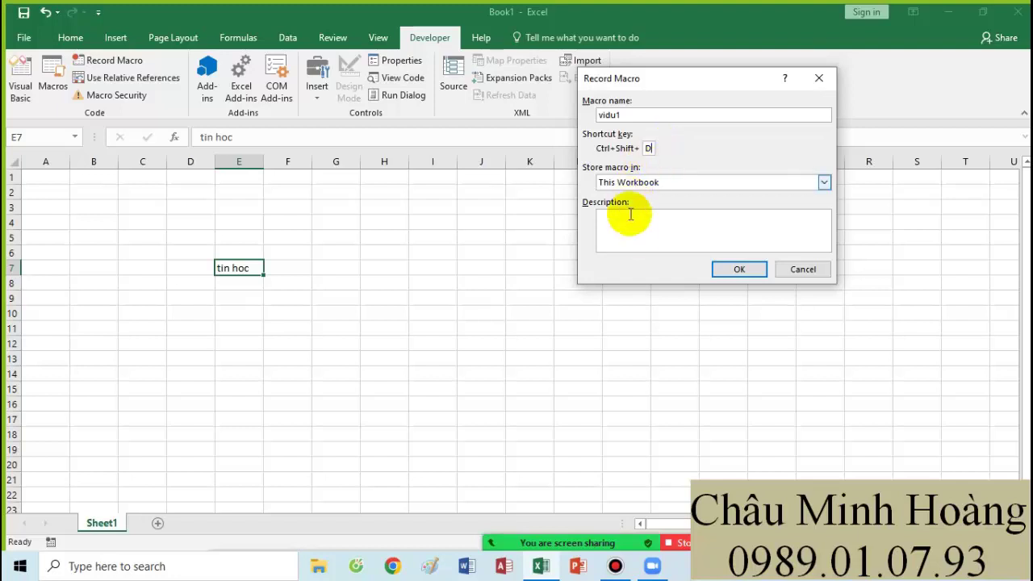
Add the description "mo ta" to the vidu1 macro and start recording it
drag(641, 115, 604, 115)
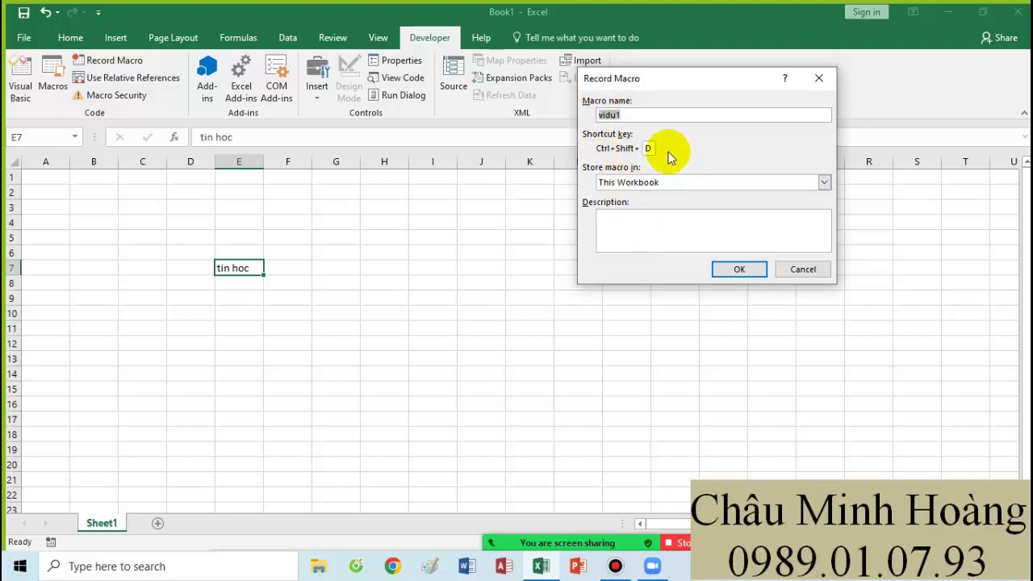
key(Tab)
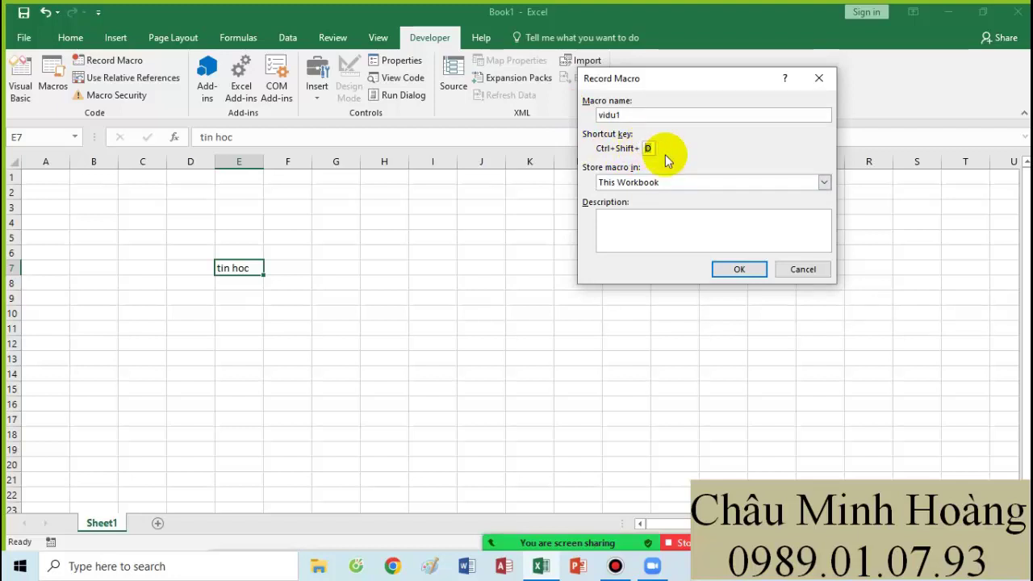
click(641, 224)
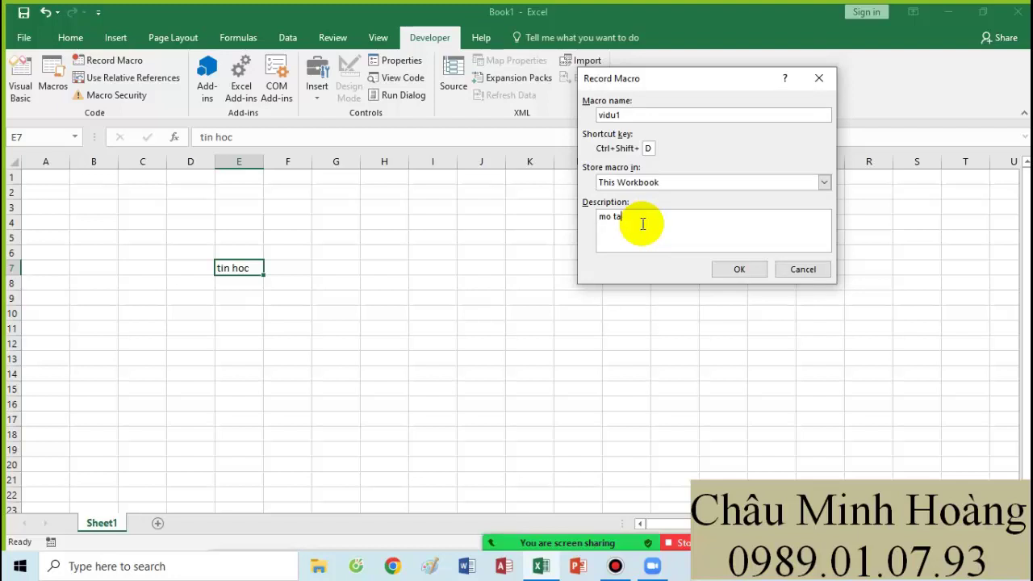
click(733, 272)
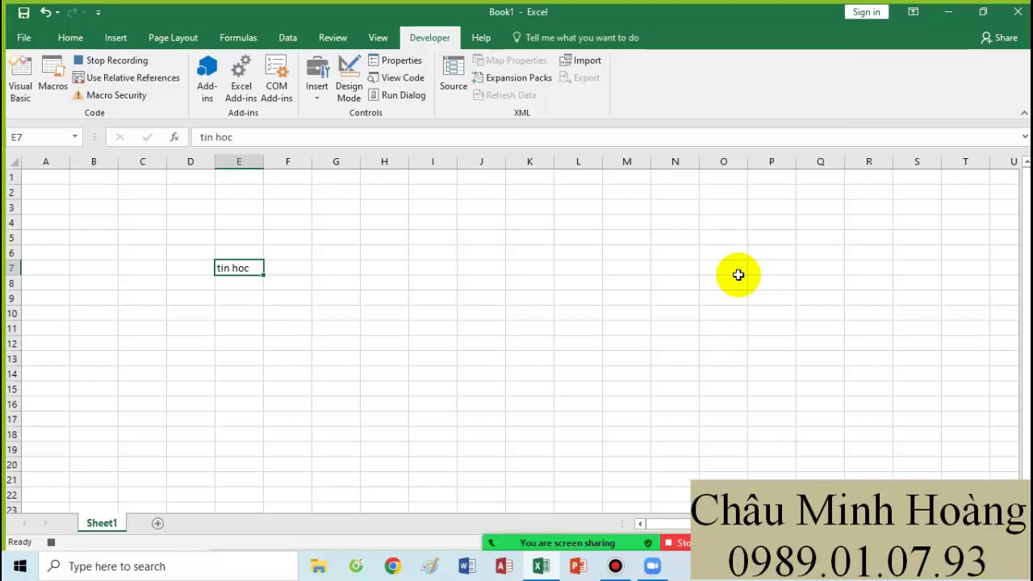
Format the text in E7 in Times New Roman at size 20
click(73, 37)
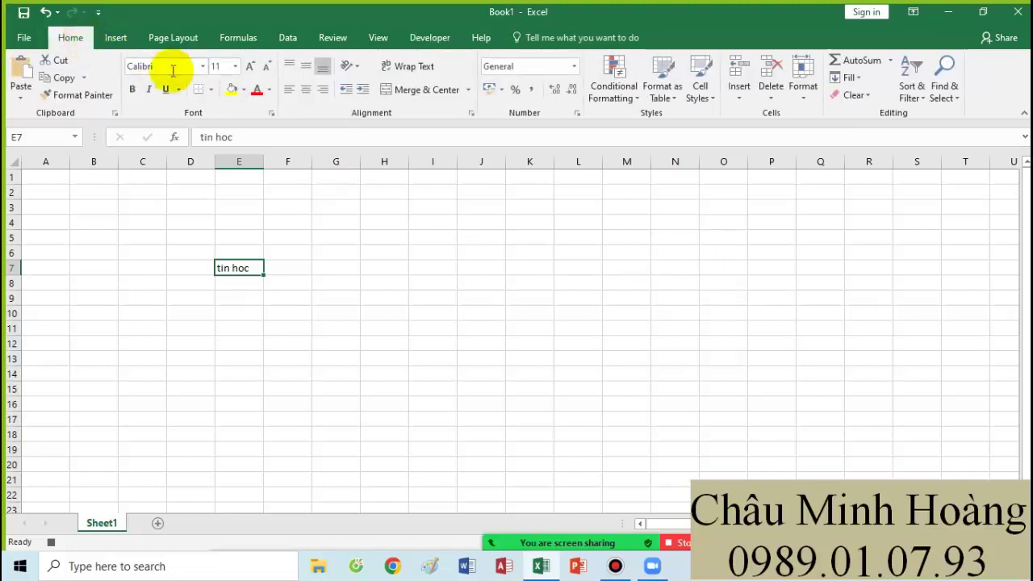
click(181, 70)
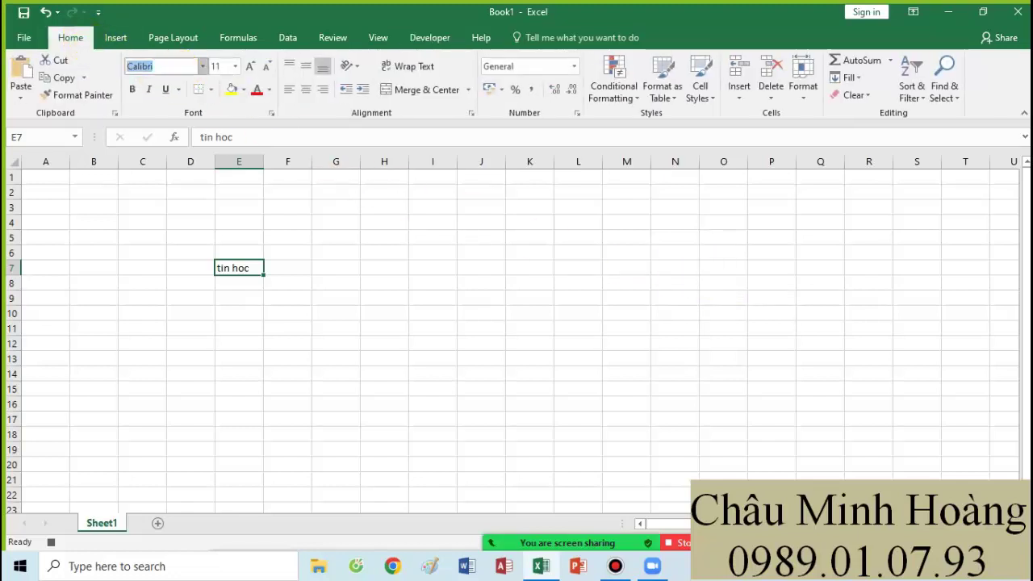
text(Times New Roma)
click(214, 66)
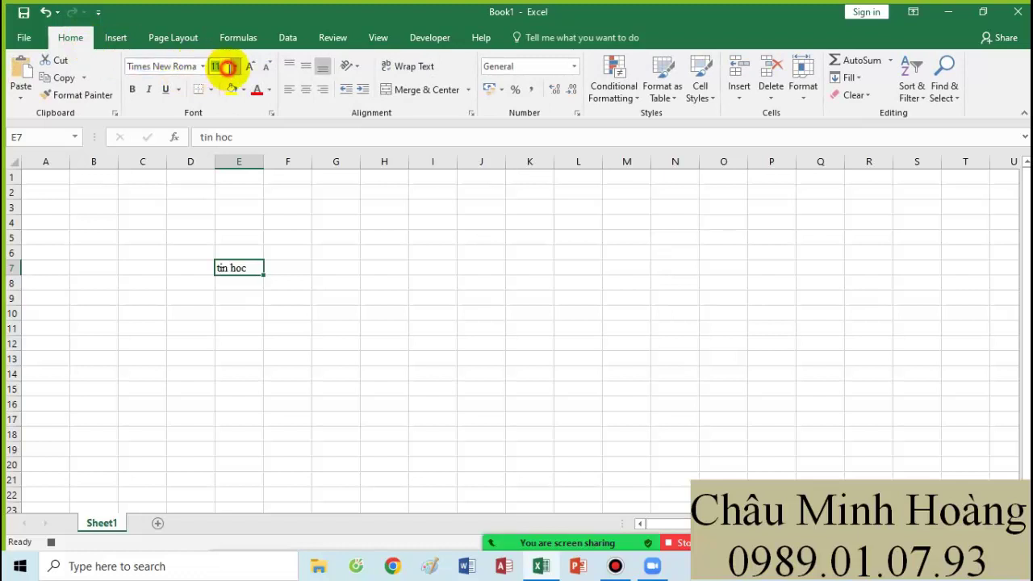
text(20)
key(Return)
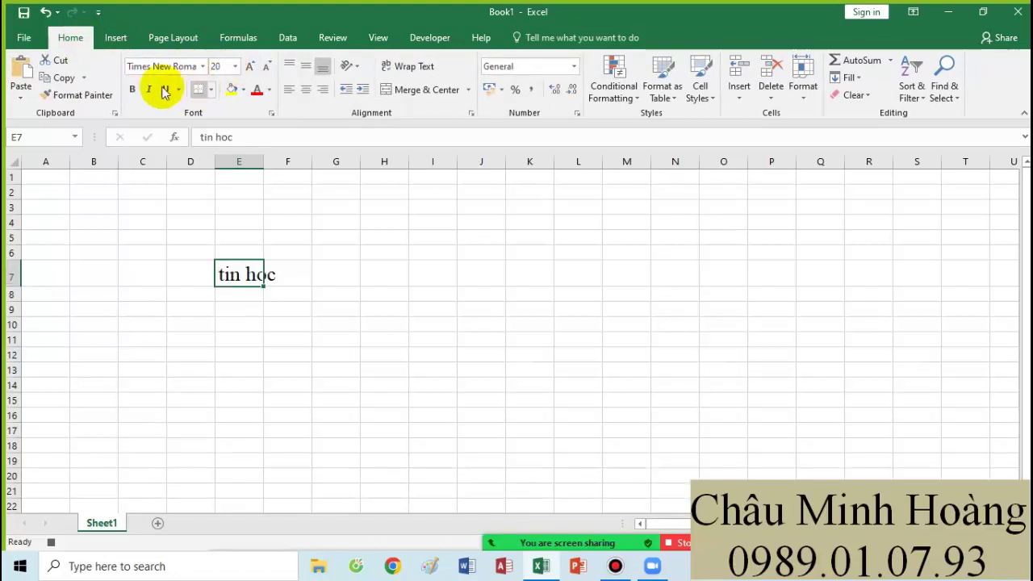
Make the text in E7 bold and italic with a double underline
click(134, 90)
click(149, 89)
click(179, 89)
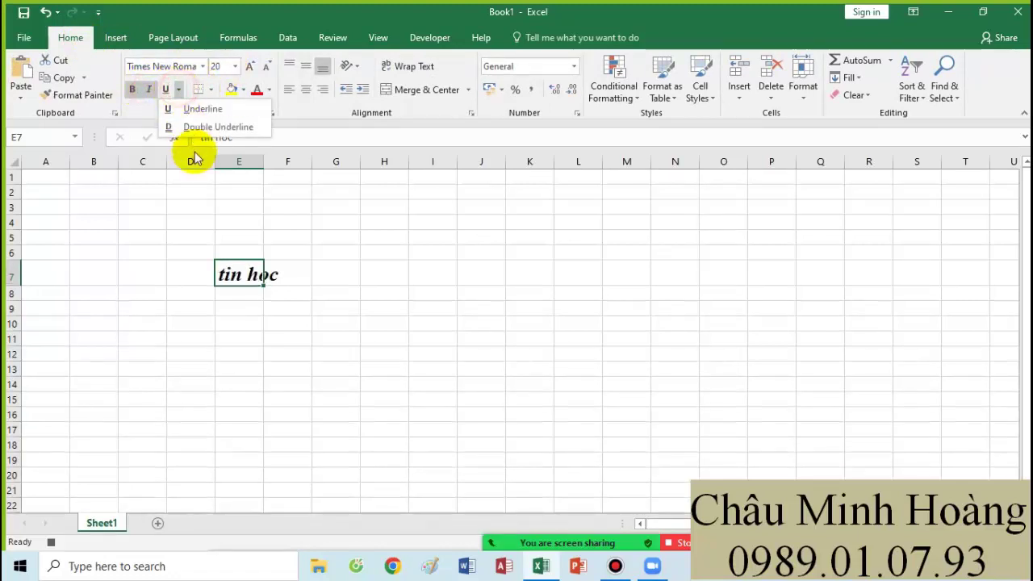
click(208, 126)
Apply all borders to E7, with a yellow fill and red font colour
click(211, 89)
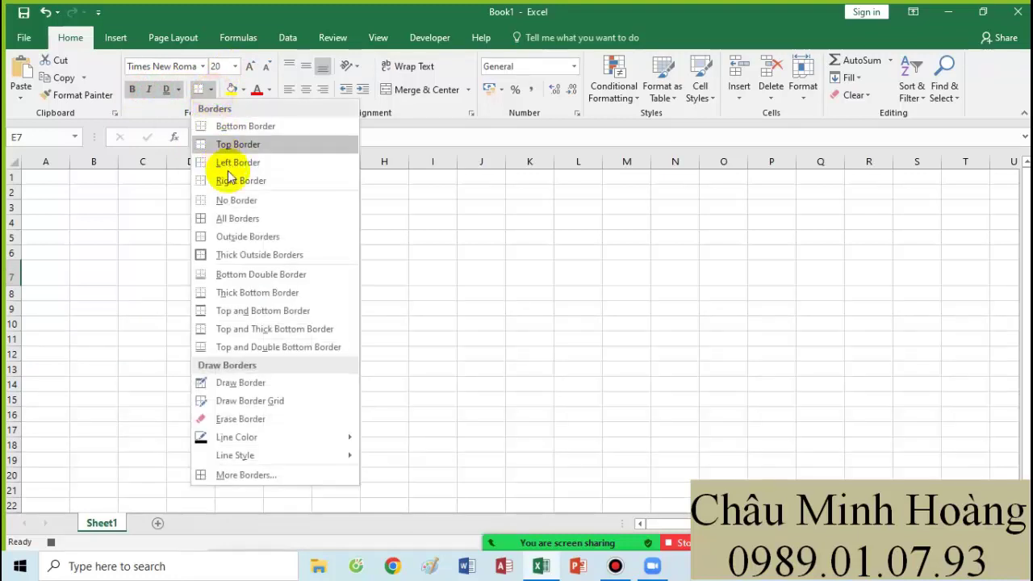
click(238, 214)
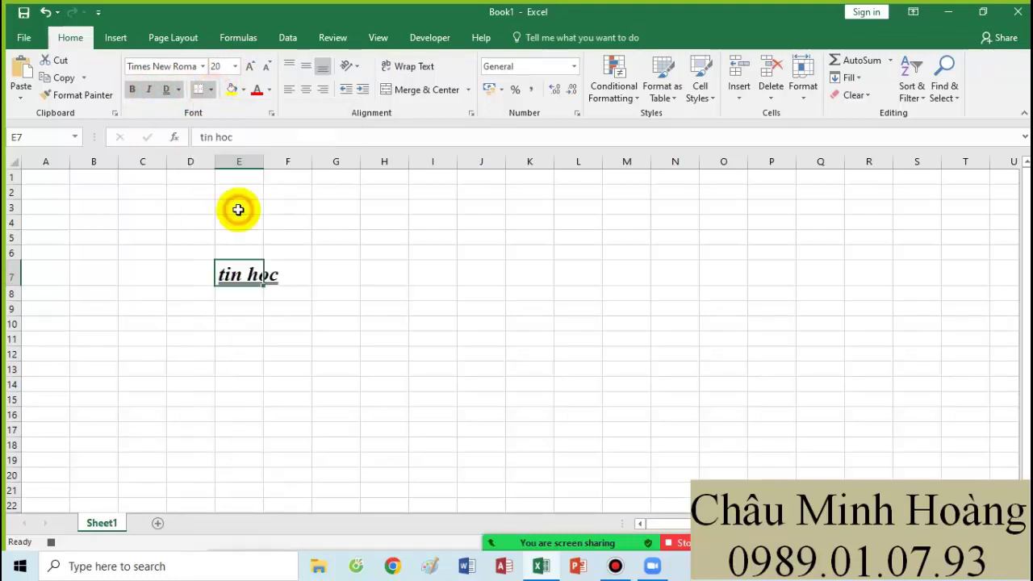
click(233, 91)
click(256, 90)
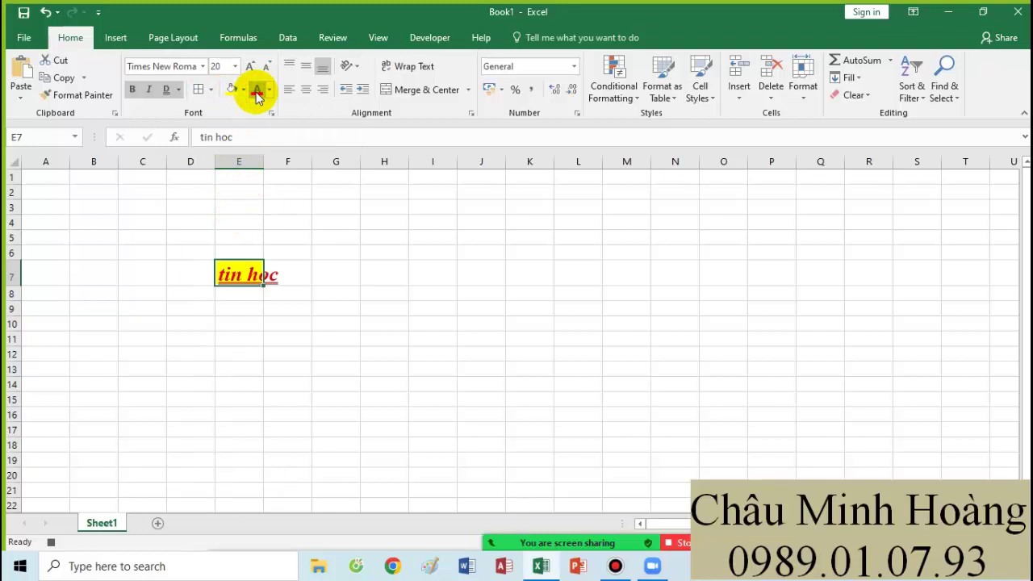
Centre the text in E7 horizontally and vertically and change its orientation
click(306, 90)
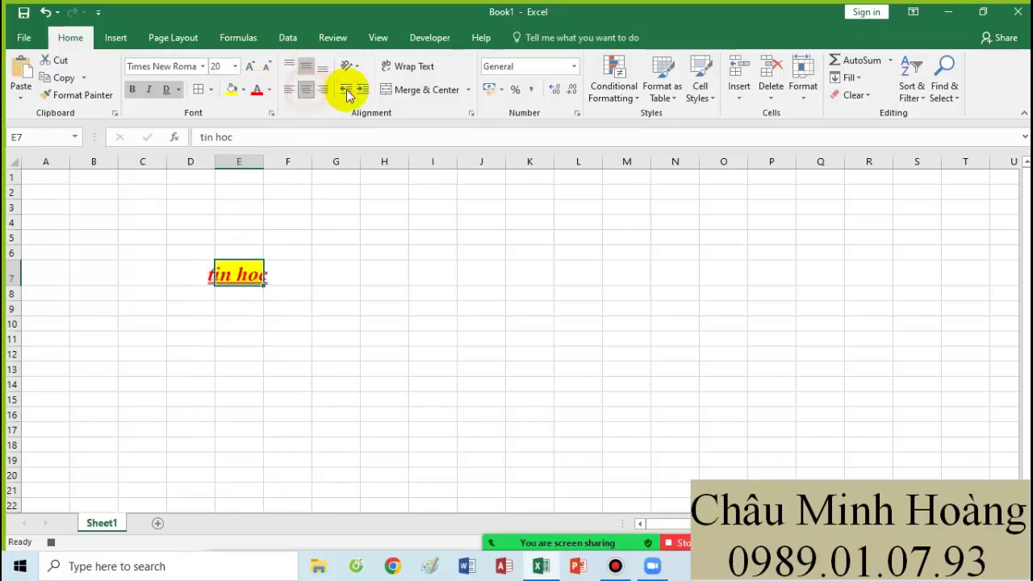
click(355, 66)
click(376, 121)
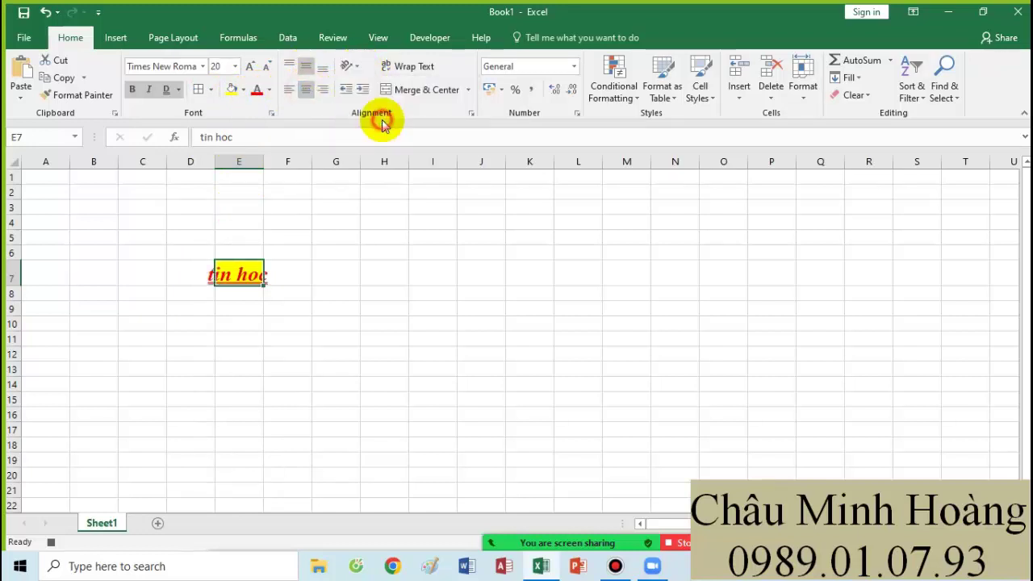
Angle the text in E7 counterclockwise and stop recording the macro
click(350, 67)
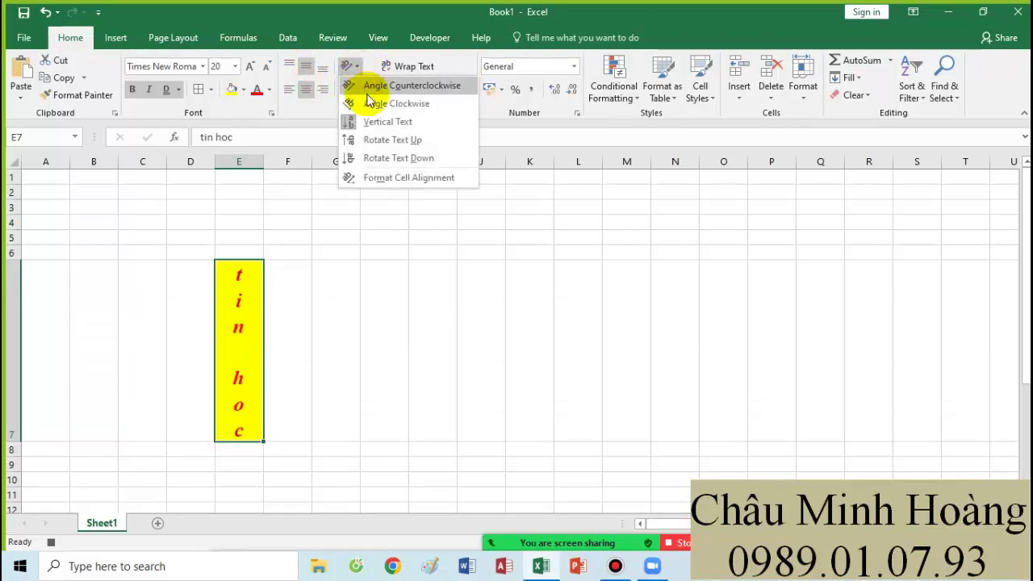
click(379, 86)
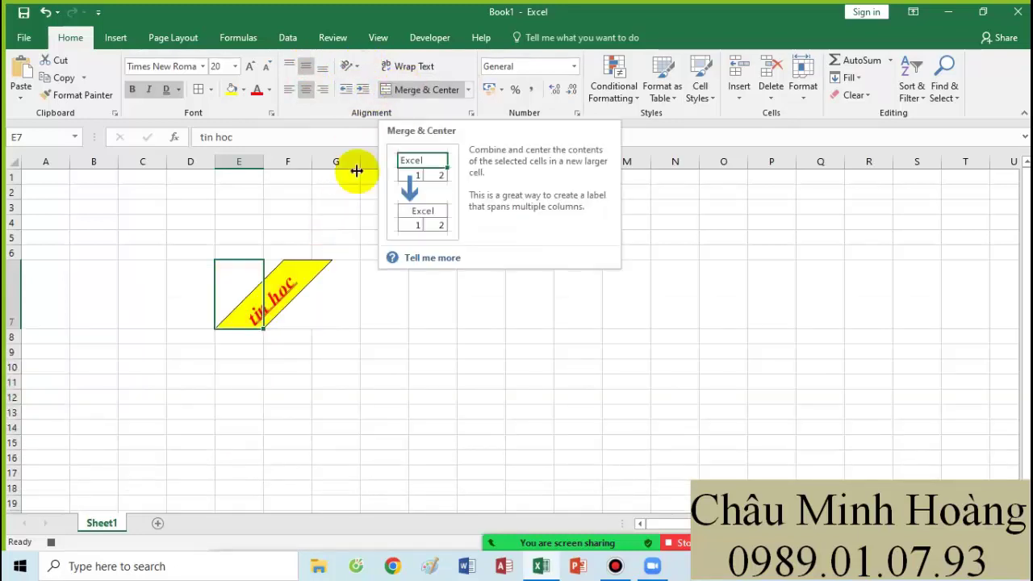
click(427, 38)
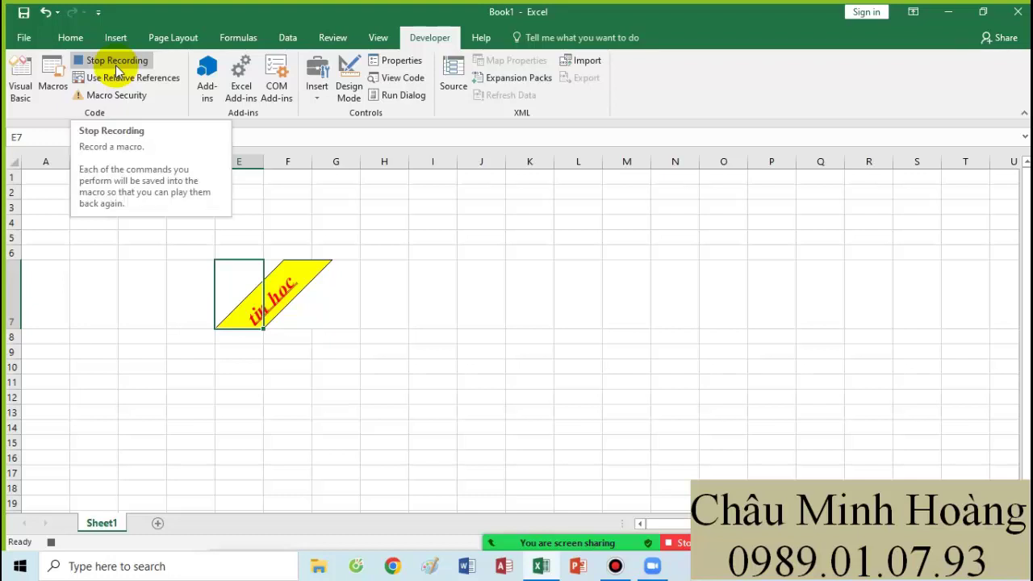
click(115, 65)
Clear all contents and formats from the range C4:M10
drag(60, 223, 570, 392)
drag(134, 224, 575, 354)
drag(626, 407, 668, 420)
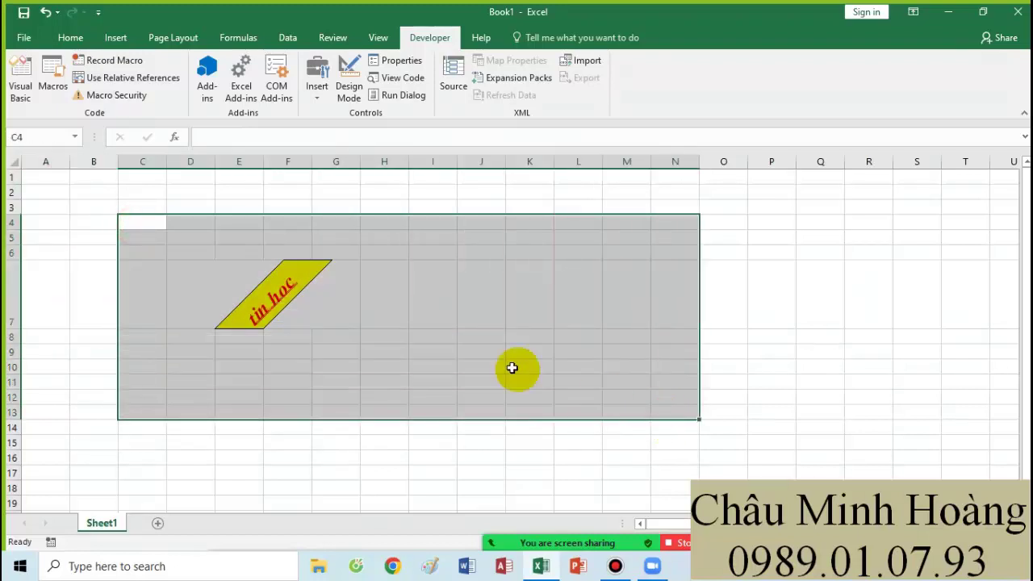
drag(134, 229, 633, 368)
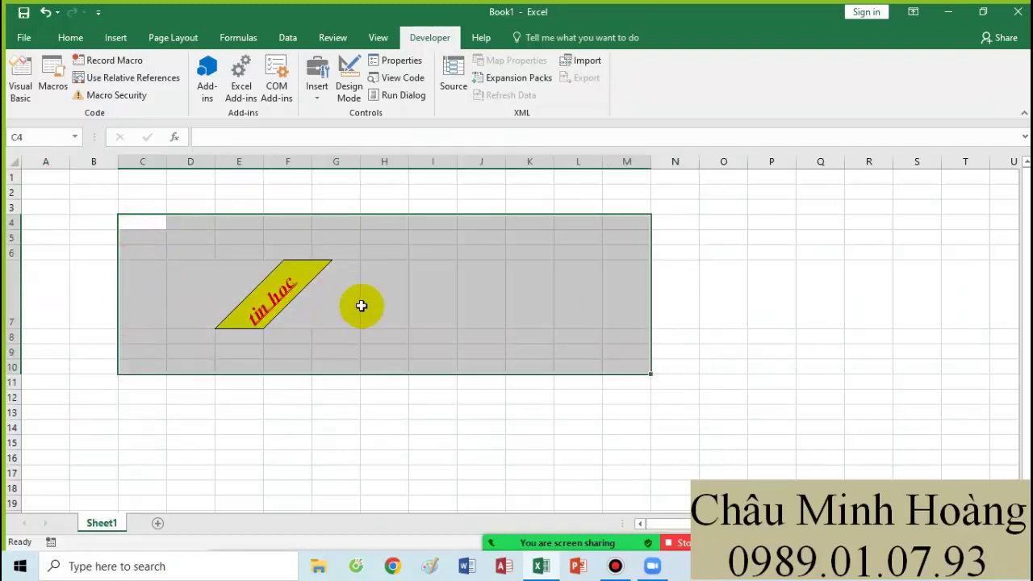
click(70, 37)
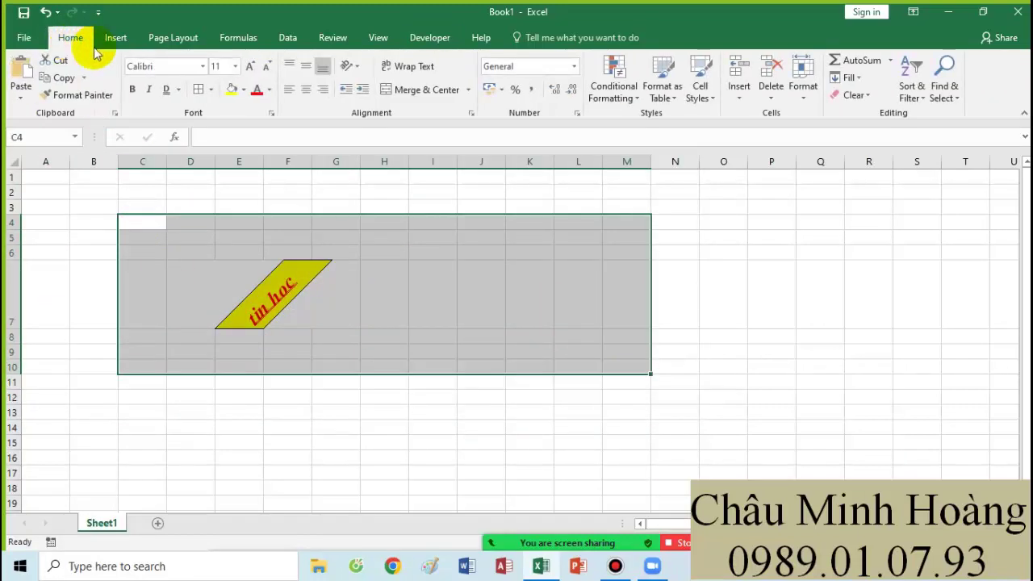
click(844, 96)
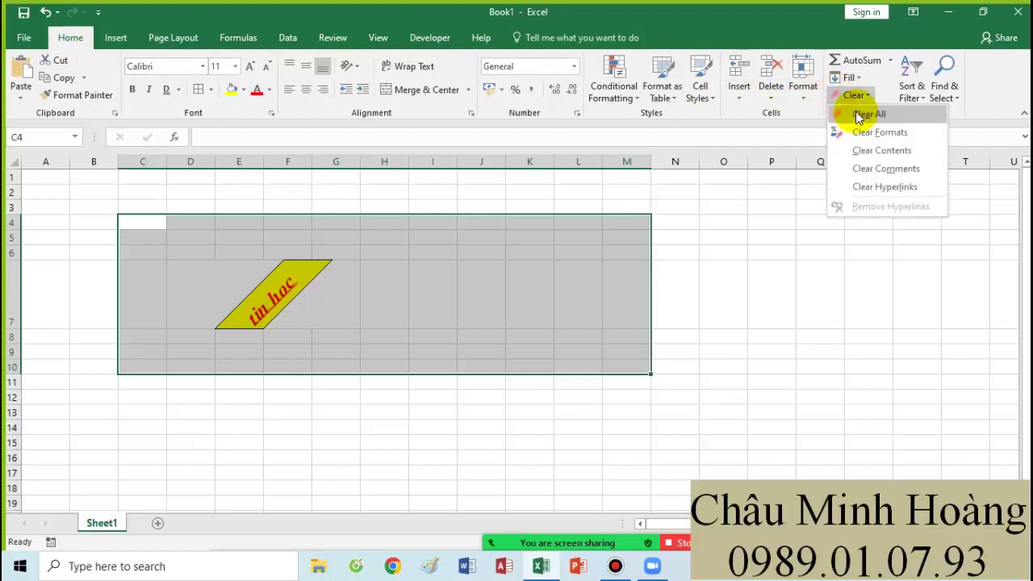
click(860, 115)
click(226, 255)
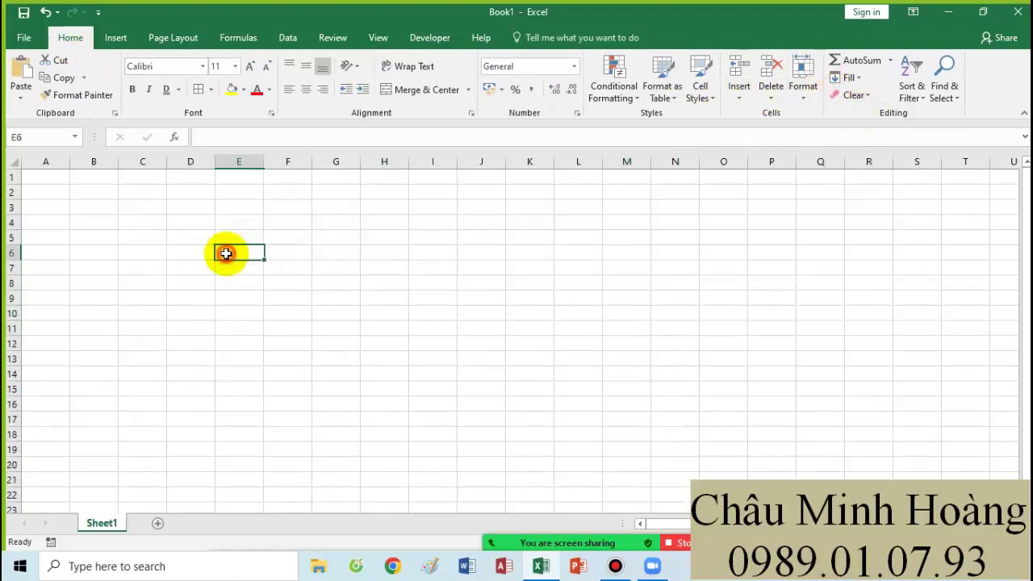
text(fsdg)
click(508, 249)
text(ădf)
click(288, 326)
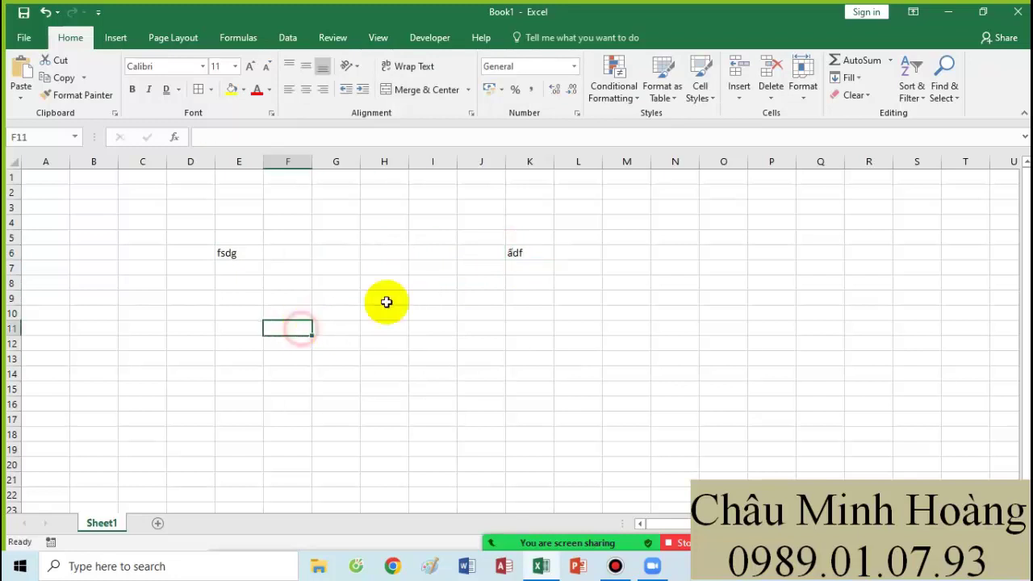
click(543, 251)
key(Delete)
Enter a person's name in E6 and "dong nai" in G9 as unformatted sample text
click(231, 250)
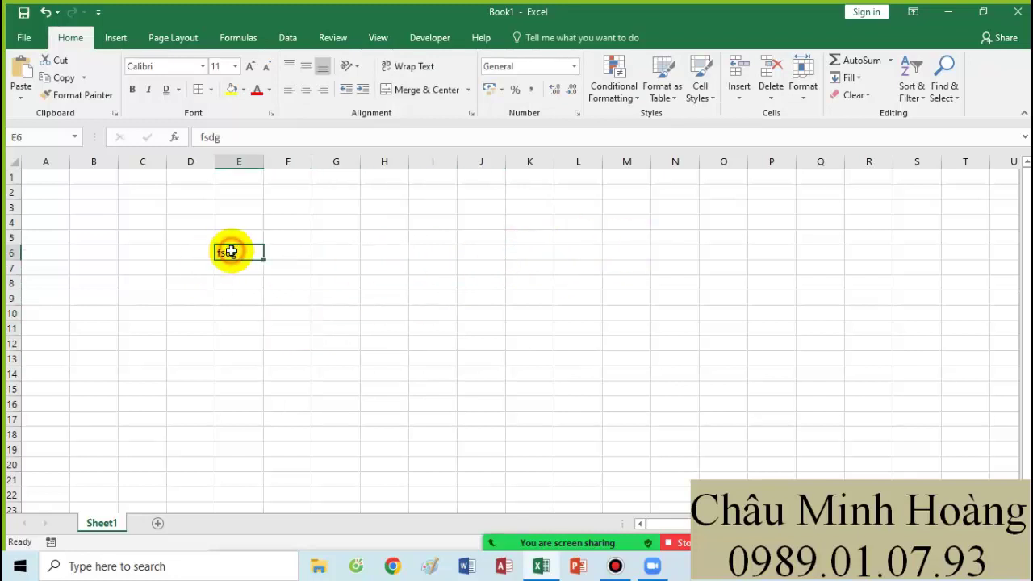
text(anh hoang)
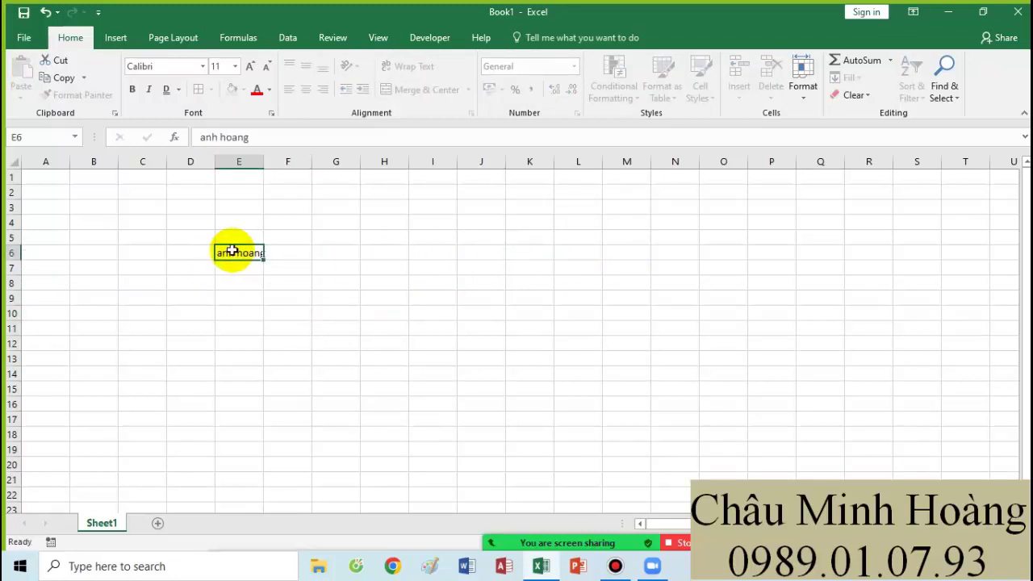
key(Return)
click(323, 303)
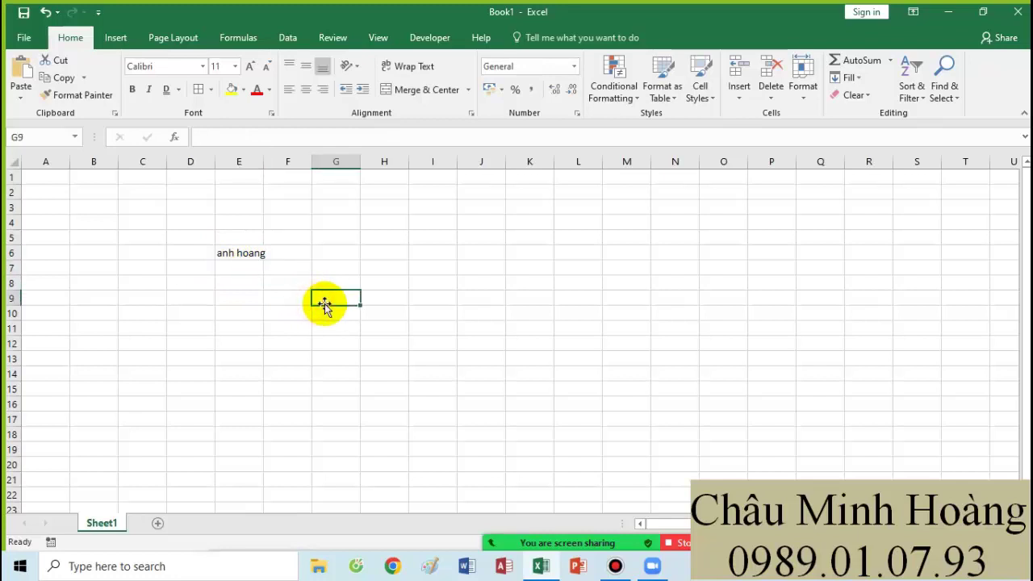
text(dong)
text( na)
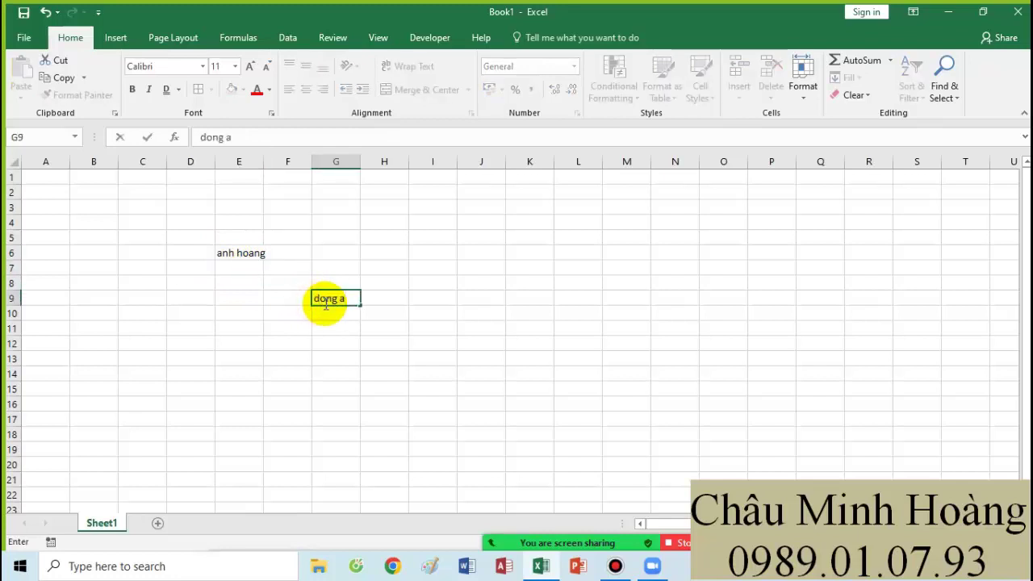
key(BackSpace)
text(nai)
Enter "vung tau" in I14 and "da lat" in J4
click(429, 371)
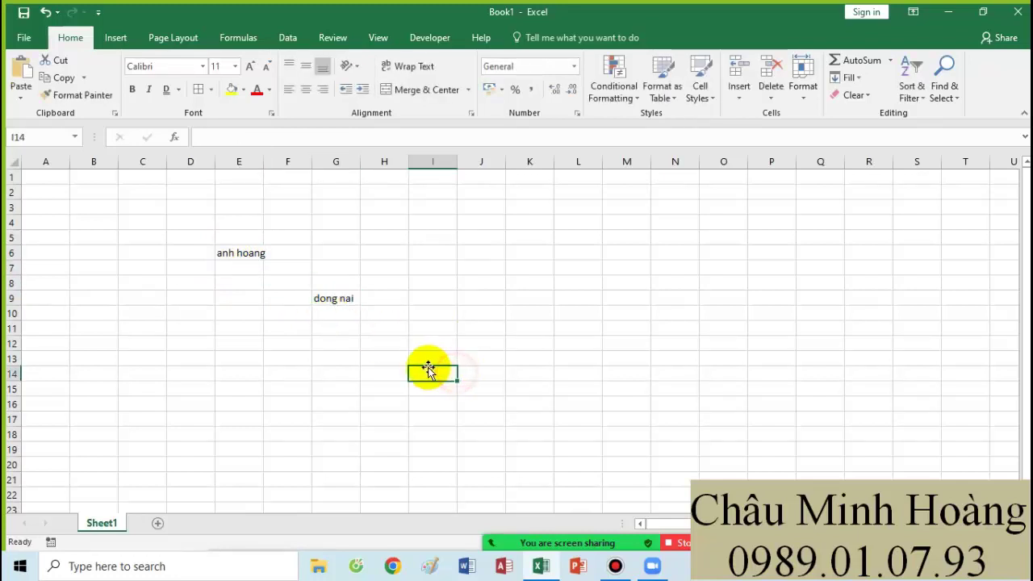
text(vung tau)
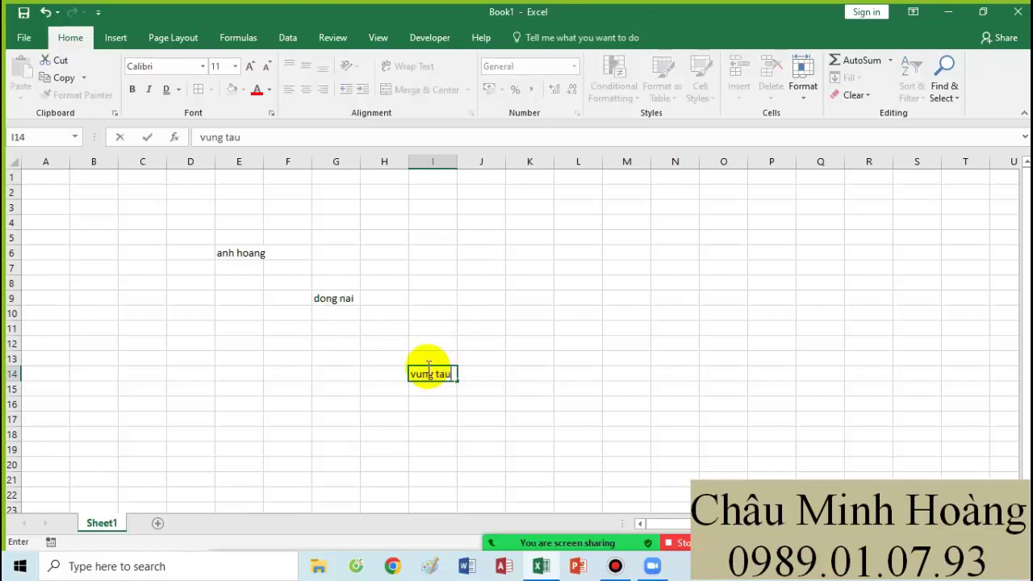
click(503, 222)
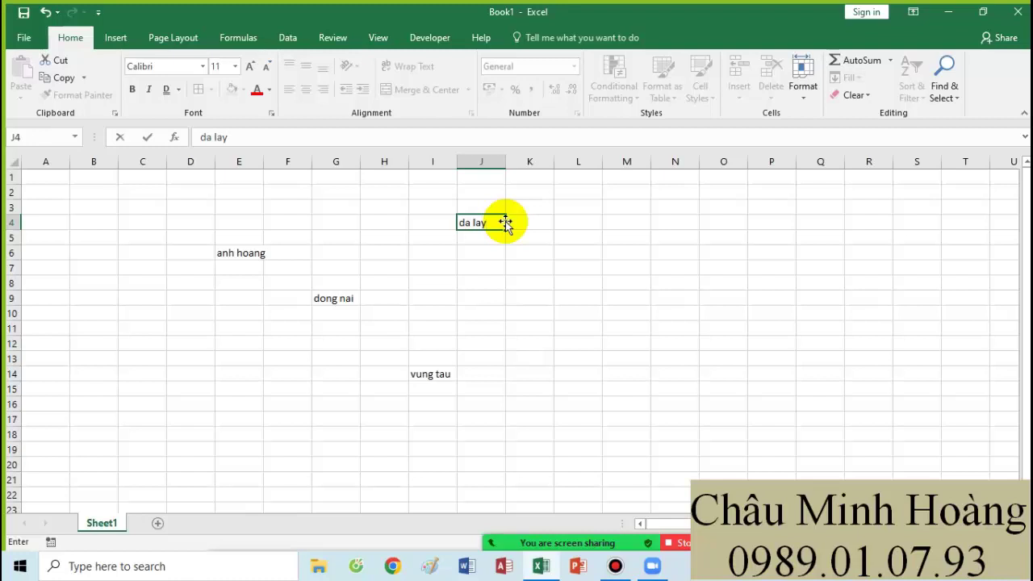
key(Return)
Run the vidu1 macro on J4, G9, I14 and E6, one cell after another
click(489, 222)
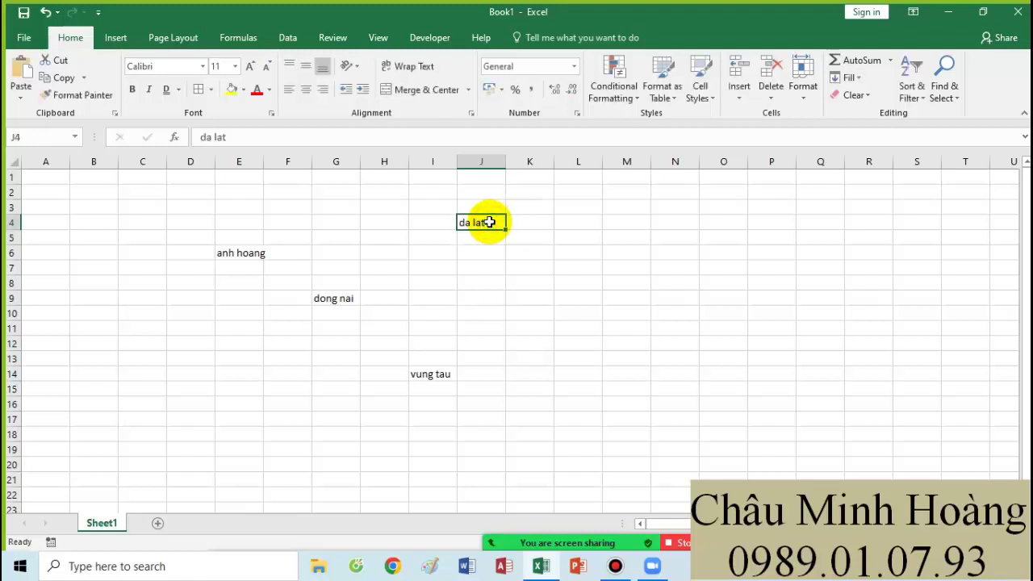
key(ctrl+m)
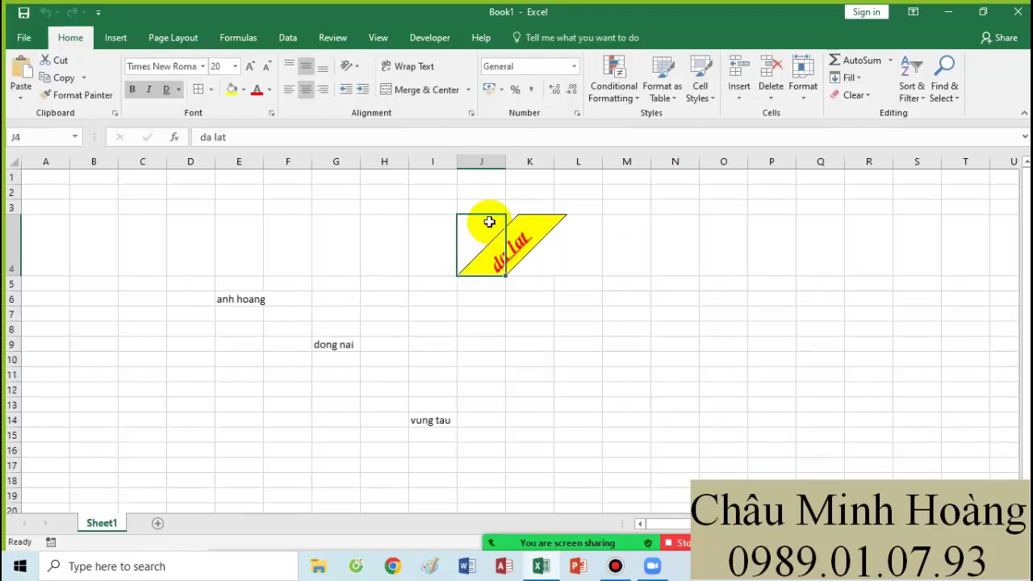
click(336, 340)
key(ctrl+m)
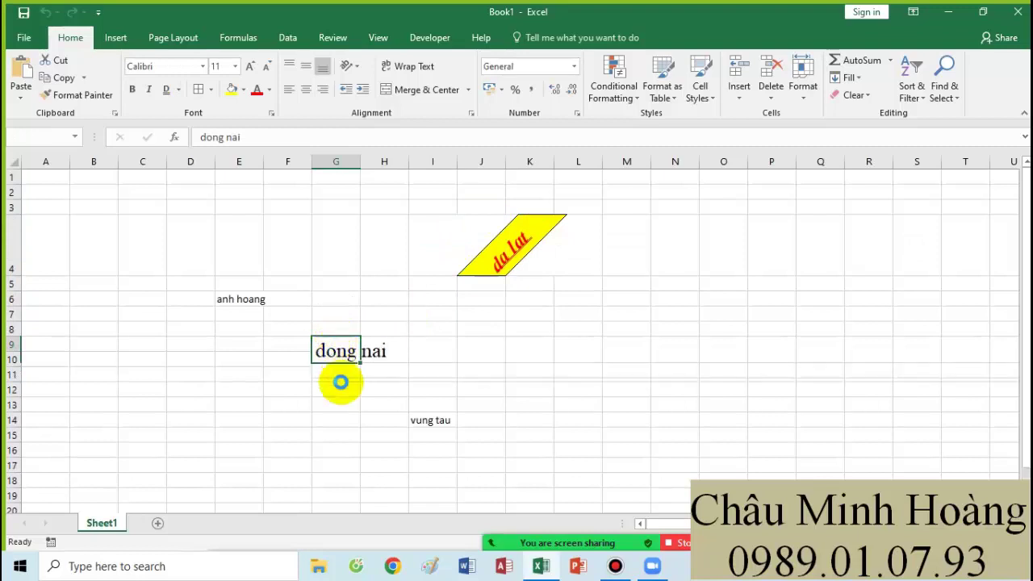
click(423, 487)
key(ctrl+m)
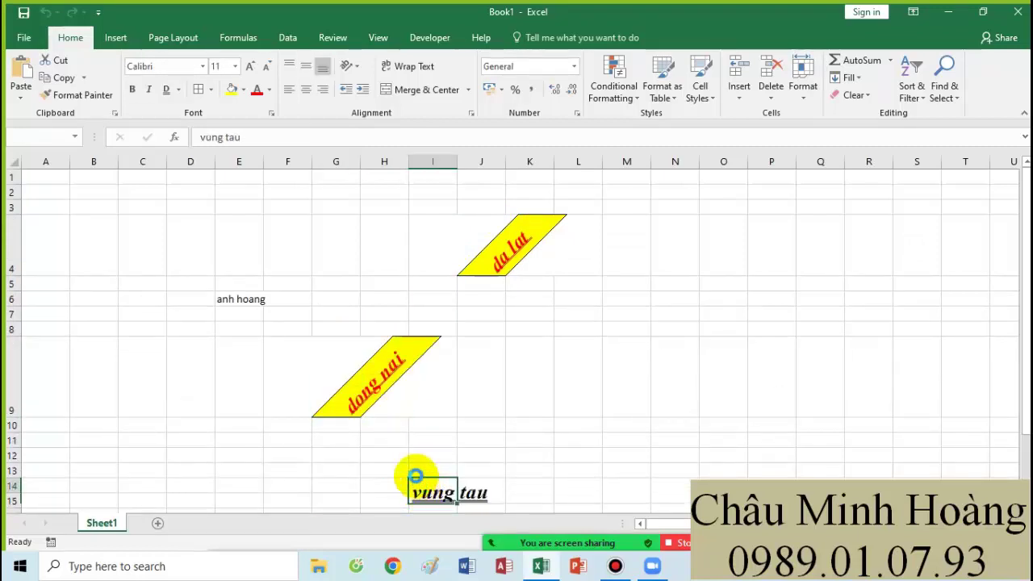
click(239, 300)
key(ctrl+m)
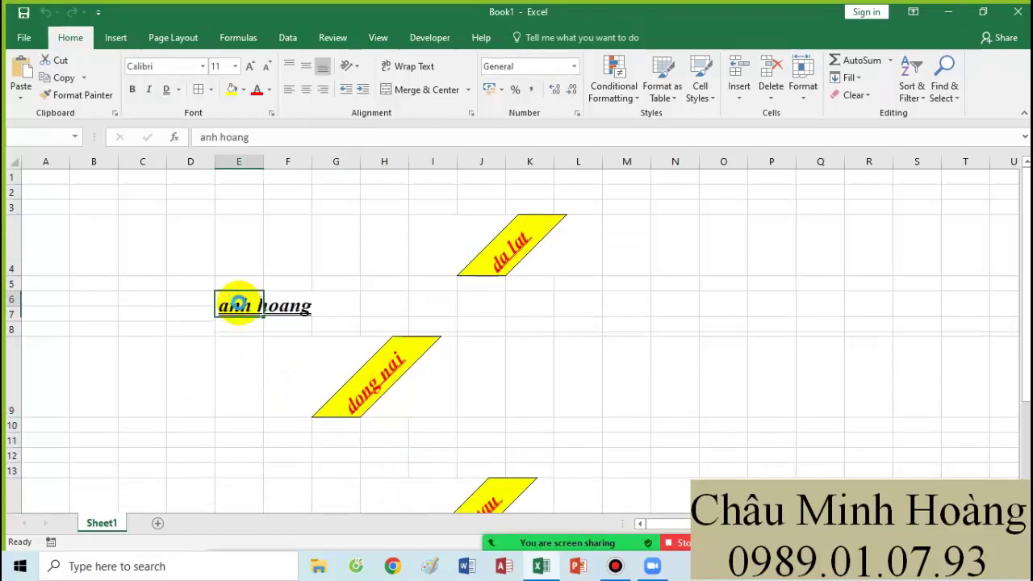
scroll(422, 323, down, 2)
scroll(428, 323, up, 2)
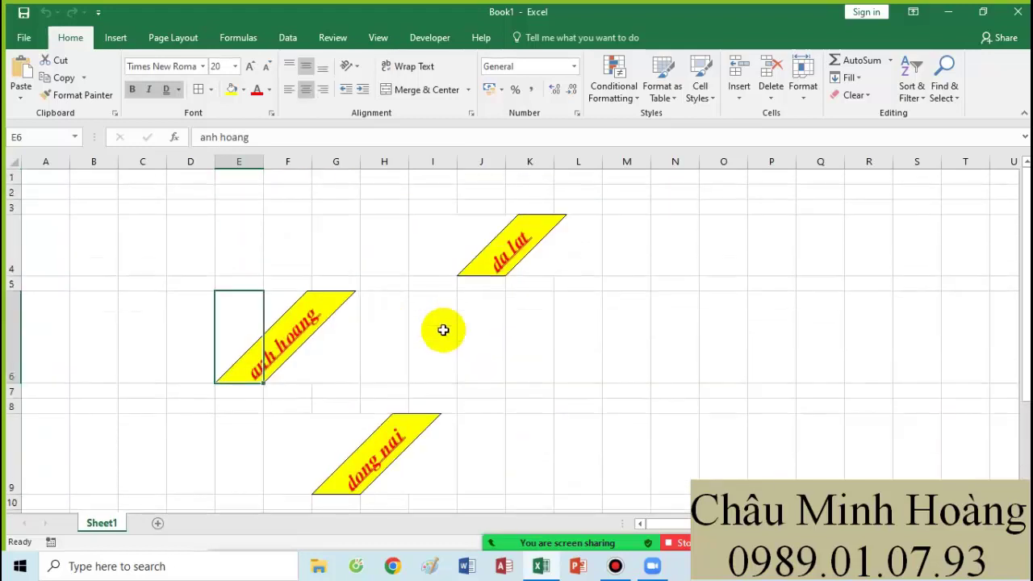
Expand Book1's Modules folder in the Visual Basic editor, and close the Project Explorer and the editor
click(429, 38)
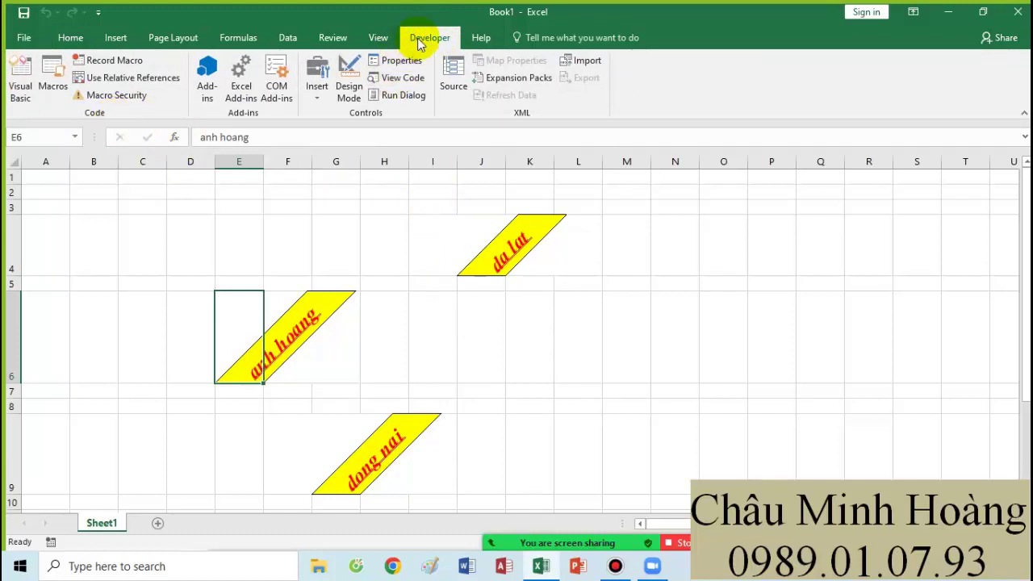
click(11, 96)
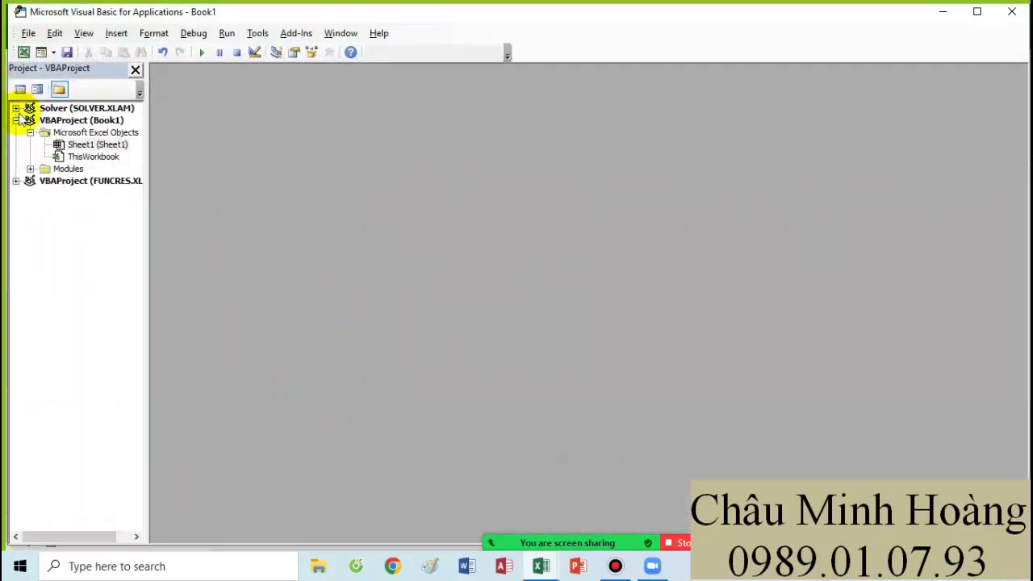
click(71, 171)
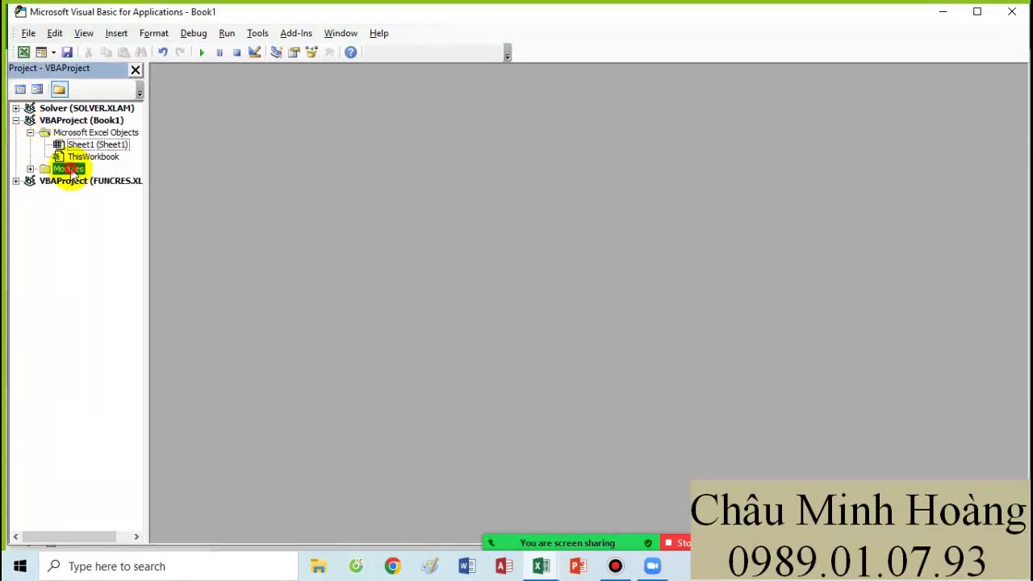
double_click(71, 171)
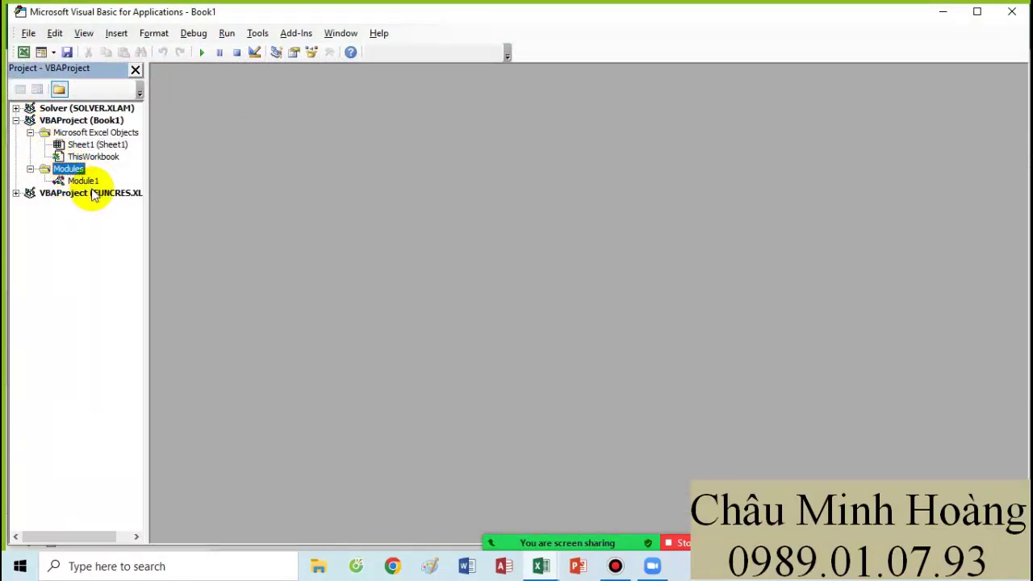
click(135, 70)
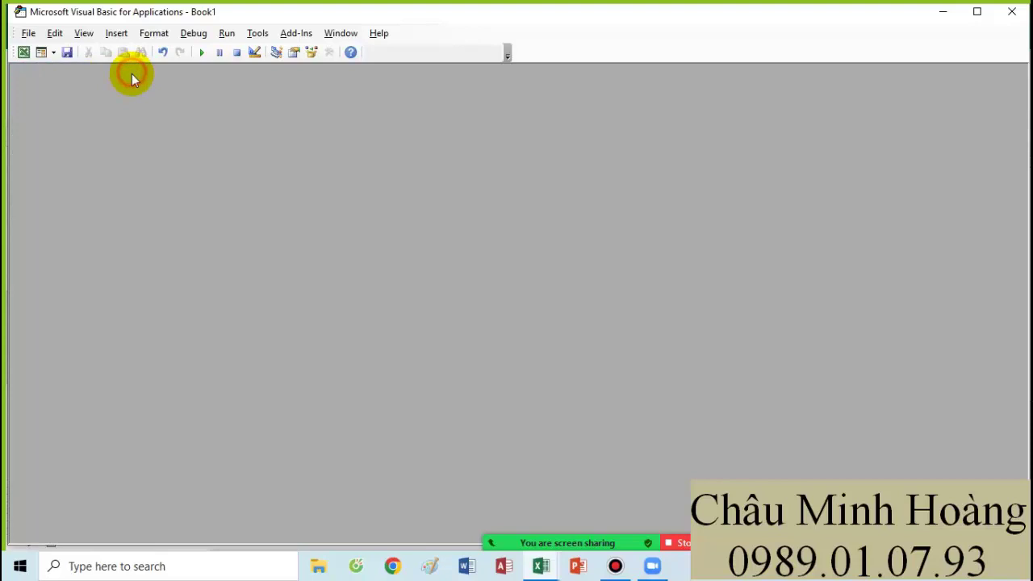
click(1012, 11)
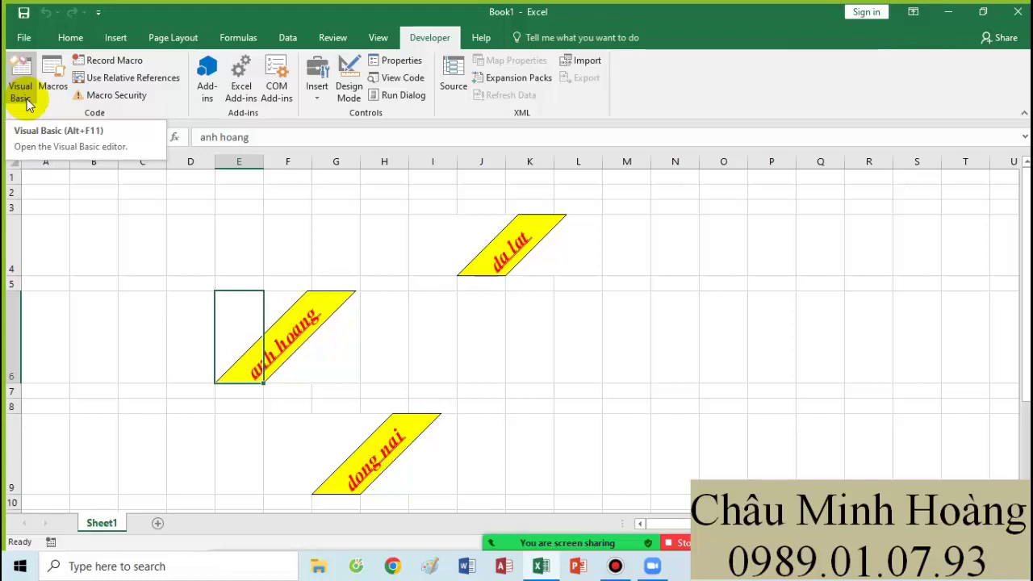
Reopen the Visual Basic editor and bring back the Project Explorer
click(27, 103)
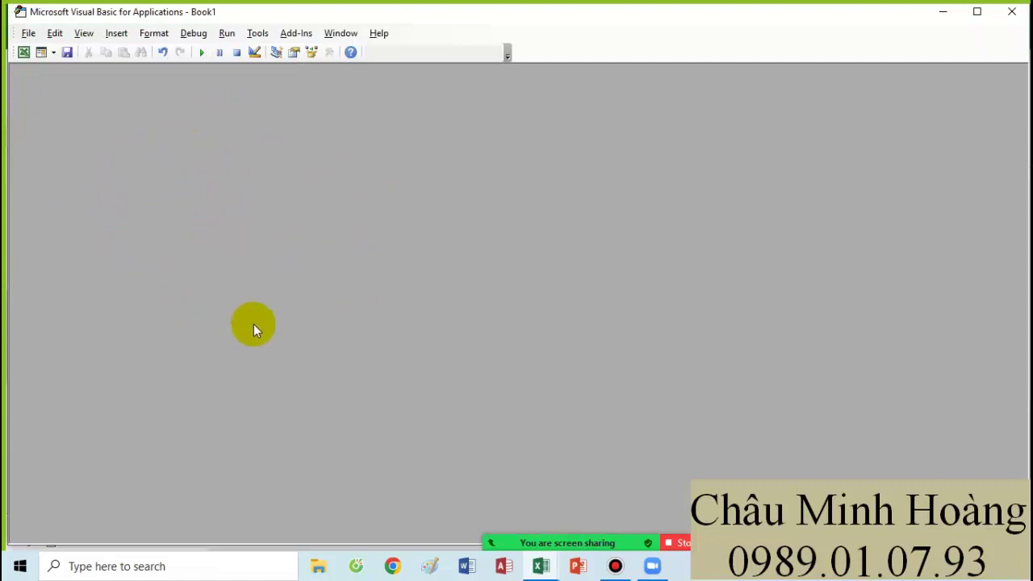
key(ctrl+r)
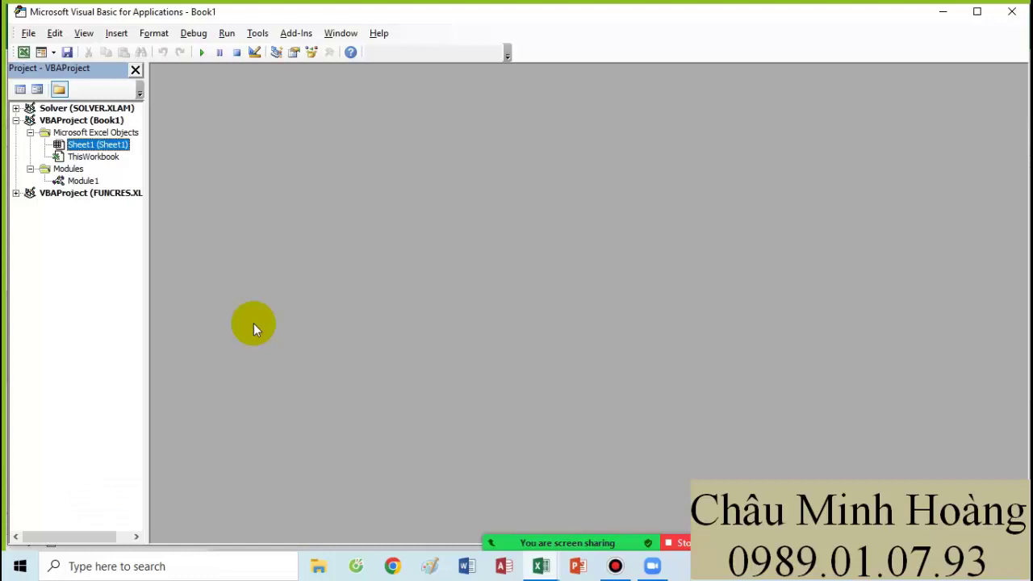
click(135, 69)
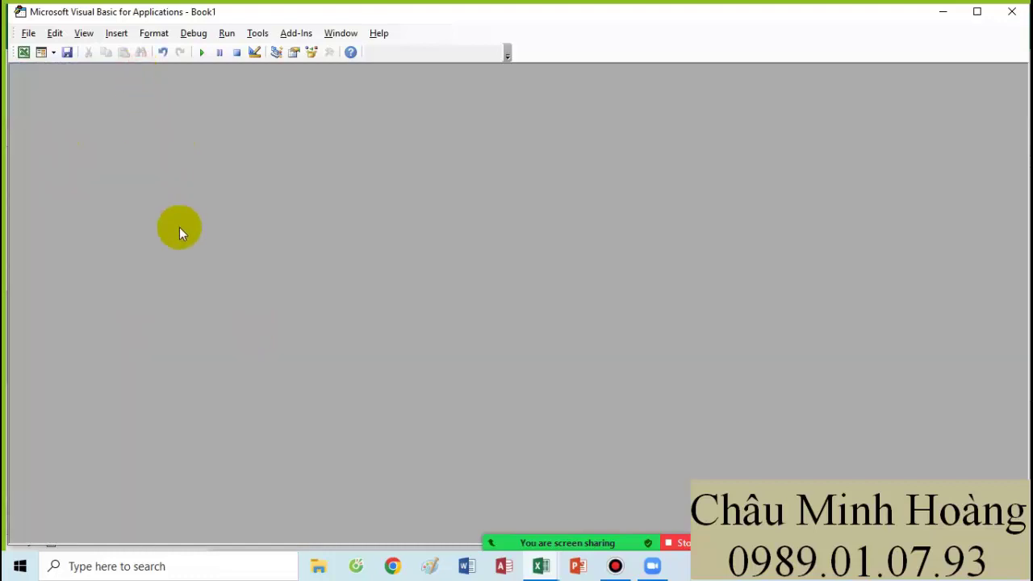
key(ctrl+r)
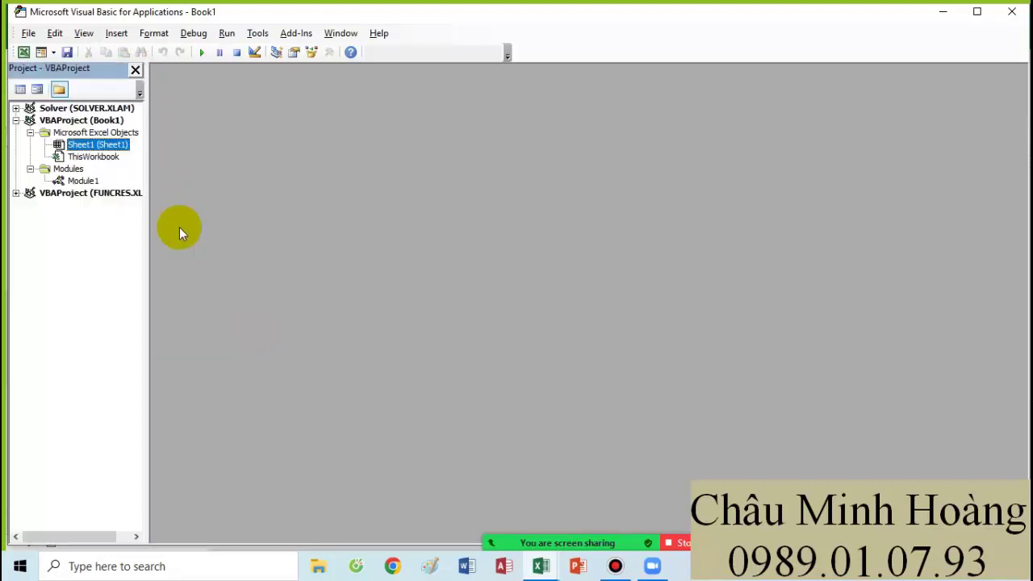
Open Module1 and examine the recorded code of the vidu1 macro
double_click(81, 181)
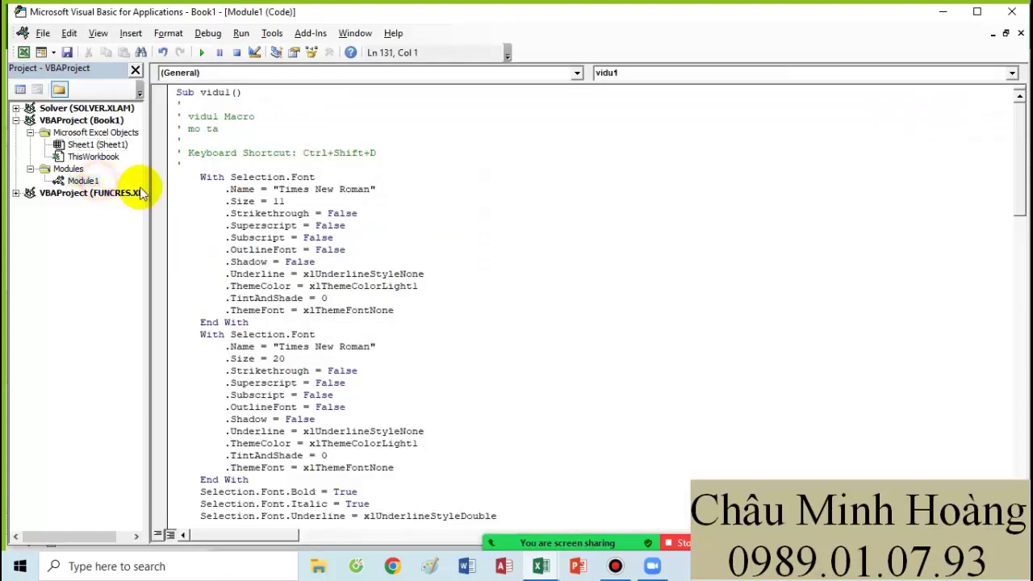
scroll(383, 356, down, 3)
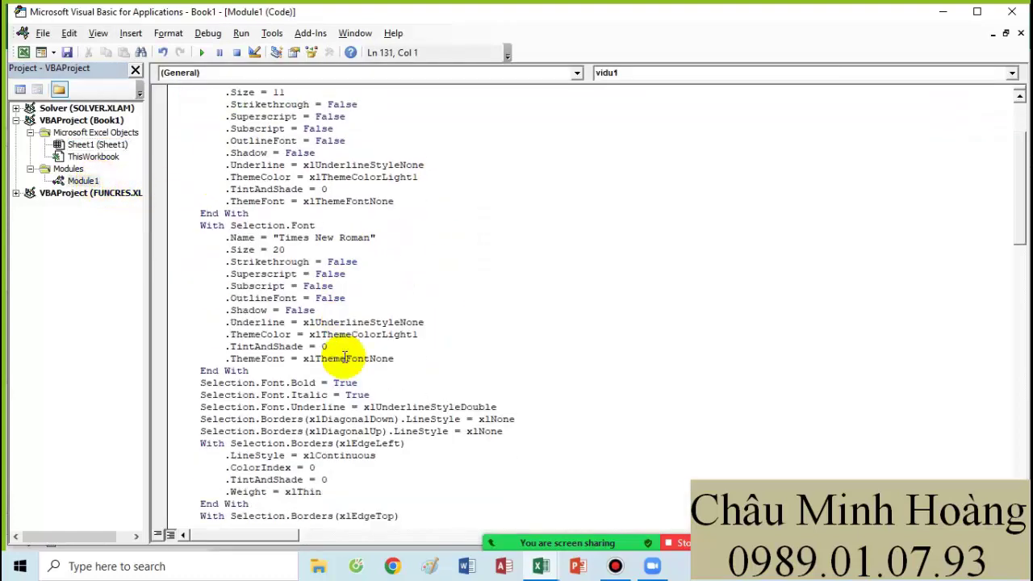
scroll(379, 356, up, 3)
scroll(331, 359, down, 8)
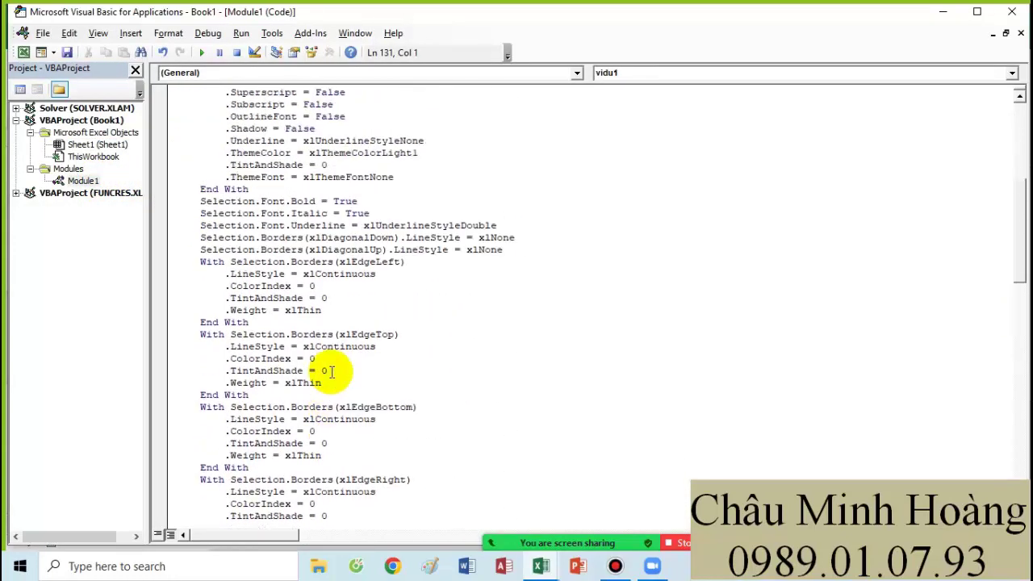
Export Module1 from Book1's project to the Downloads folder as the Basic file Module1.bas
scroll(315, 355, up, 8)
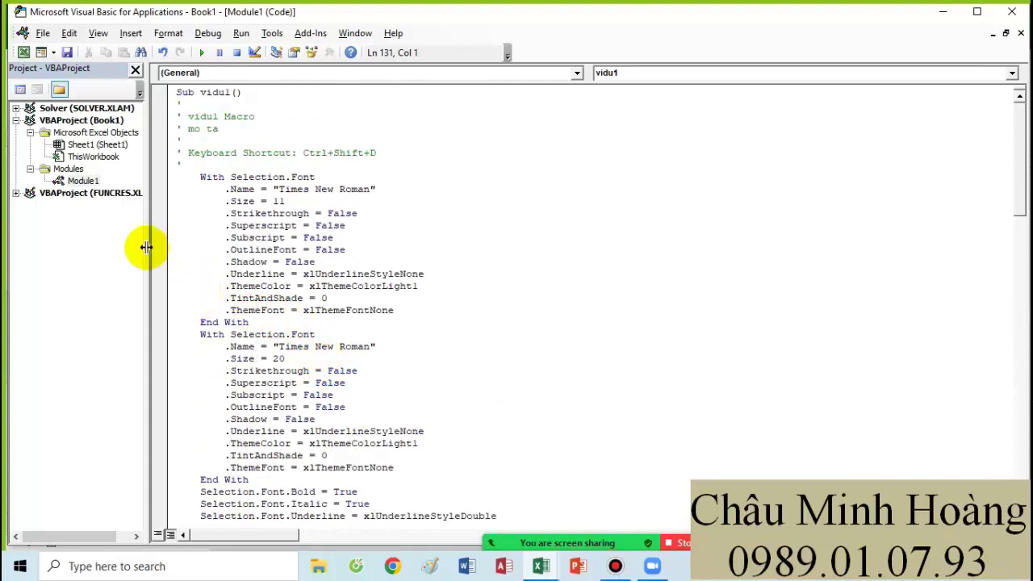
click(86, 183)
right_click(90, 187)
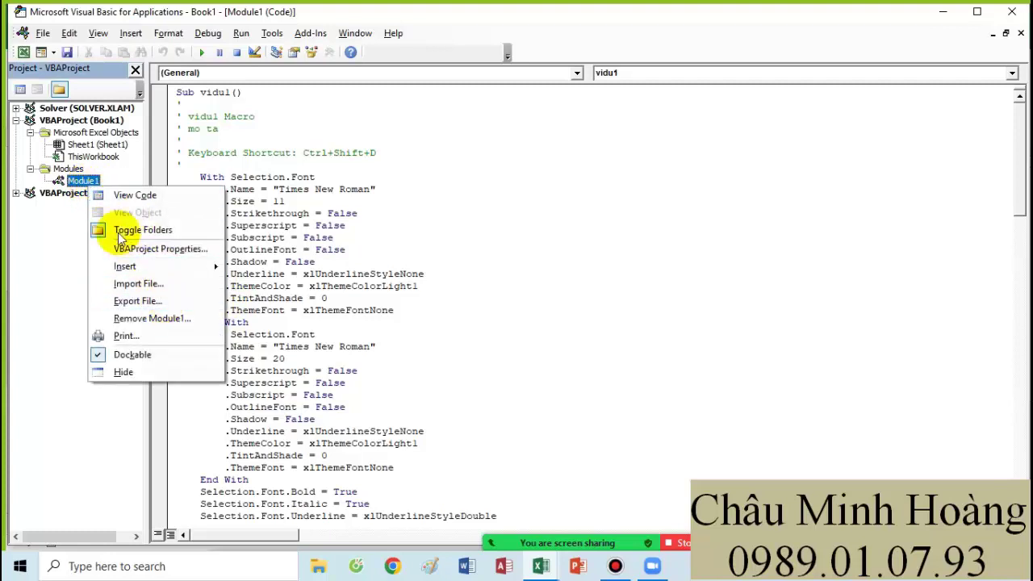
click(85, 183)
right_click(84, 185)
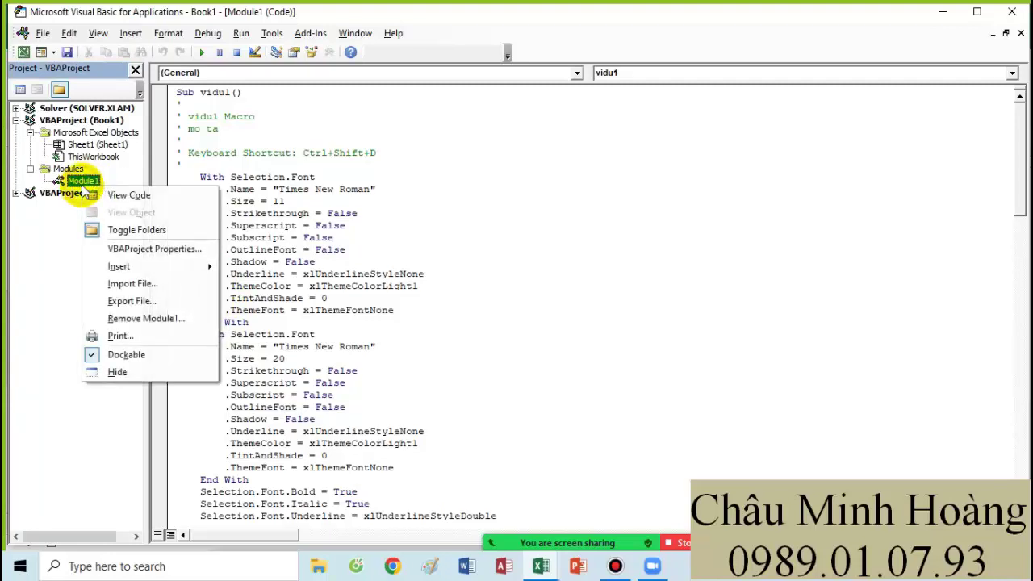
click(131, 302)
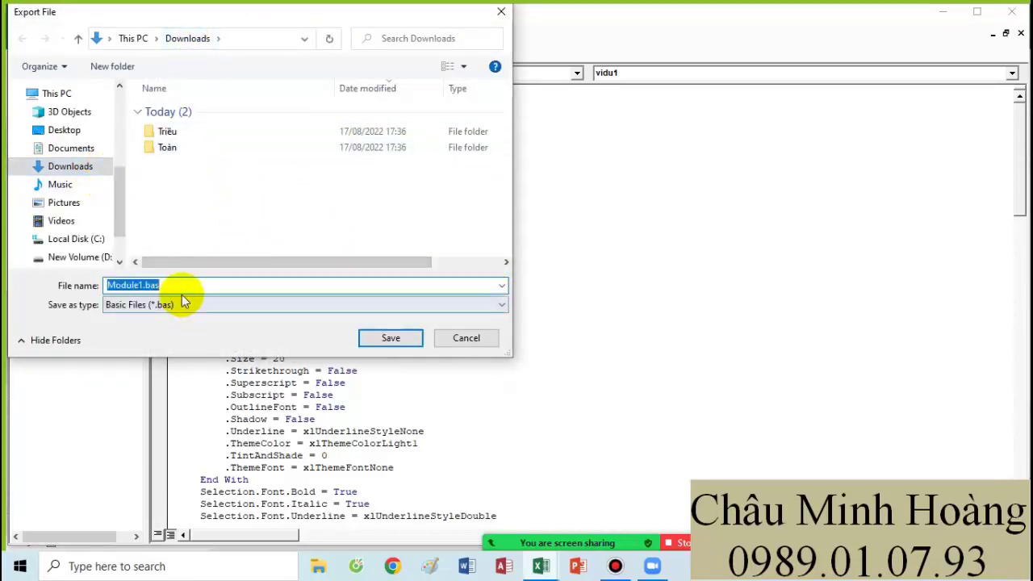
click(389, 340)
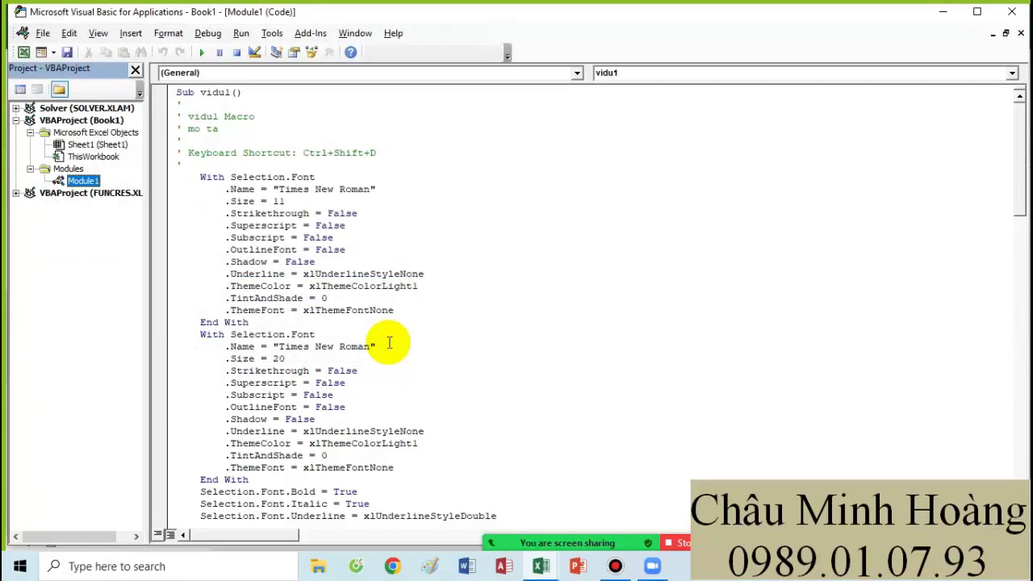
Copy the entire Module1 code and open the Downloads folder in File Explorer
click(389, 343)
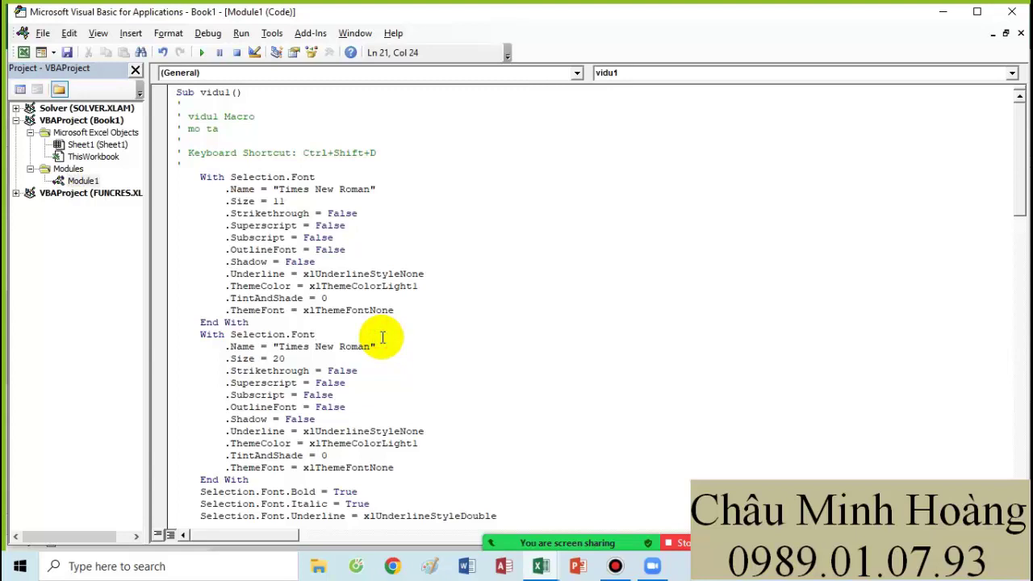
key(ctrl+a)
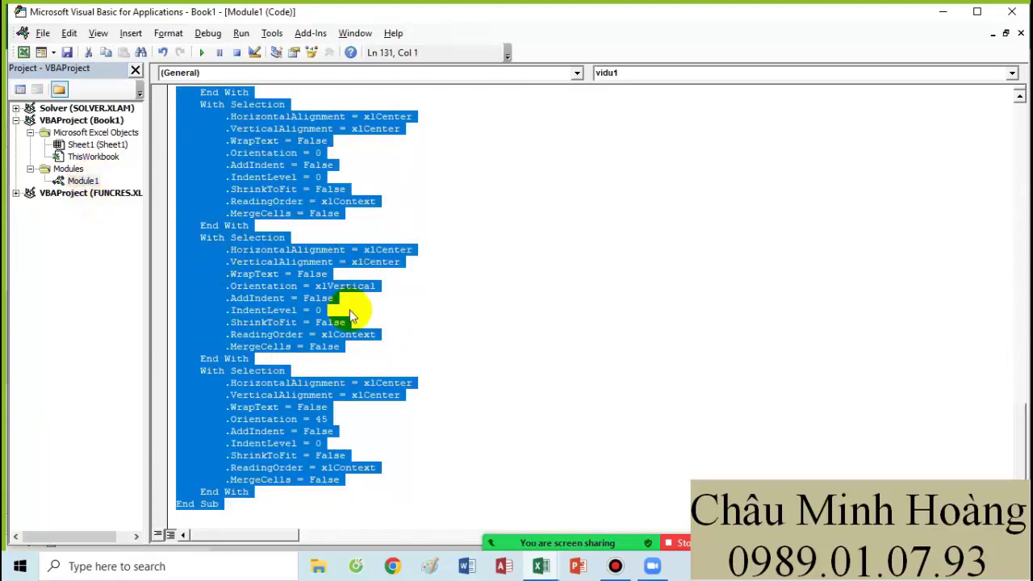
click(314, 565)
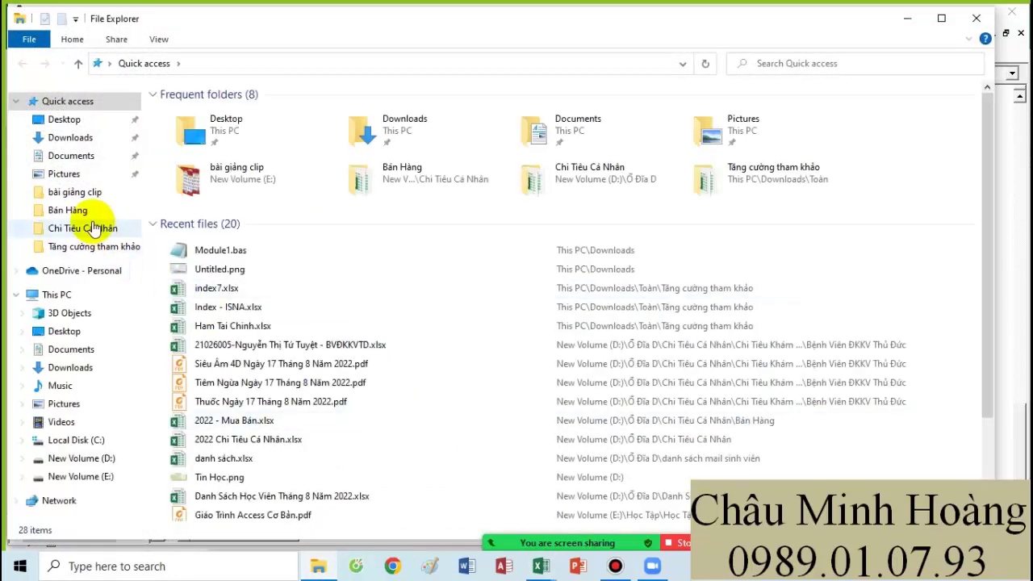
click(66, 138)
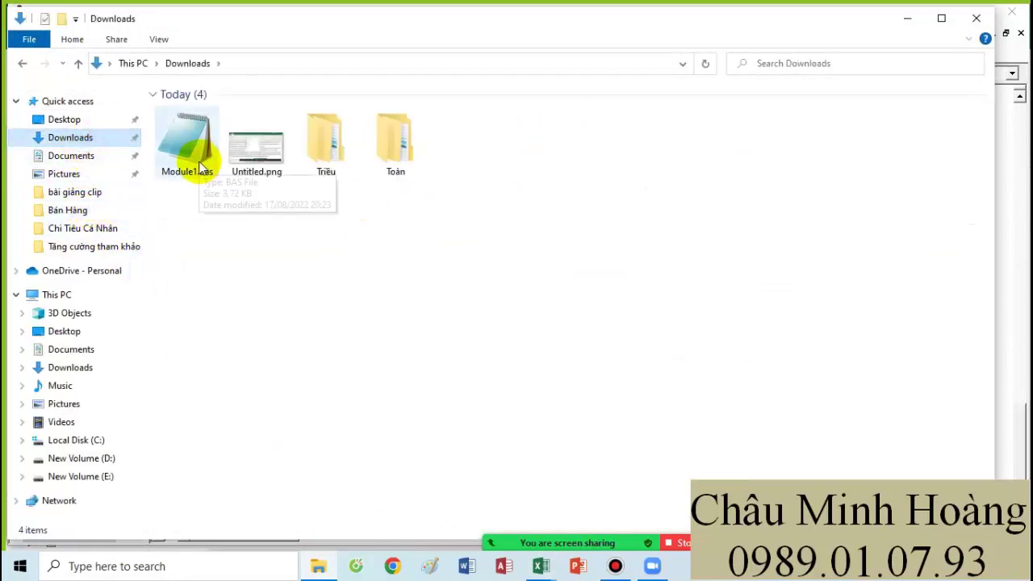
right_click(380, 245)
mouse_move(448, 431)
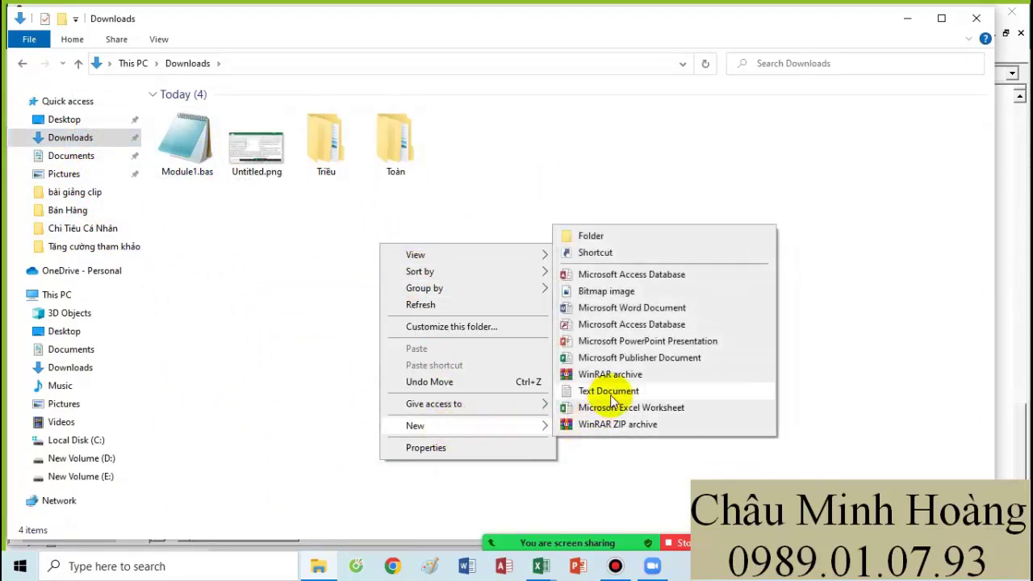
right_click(530, 137)
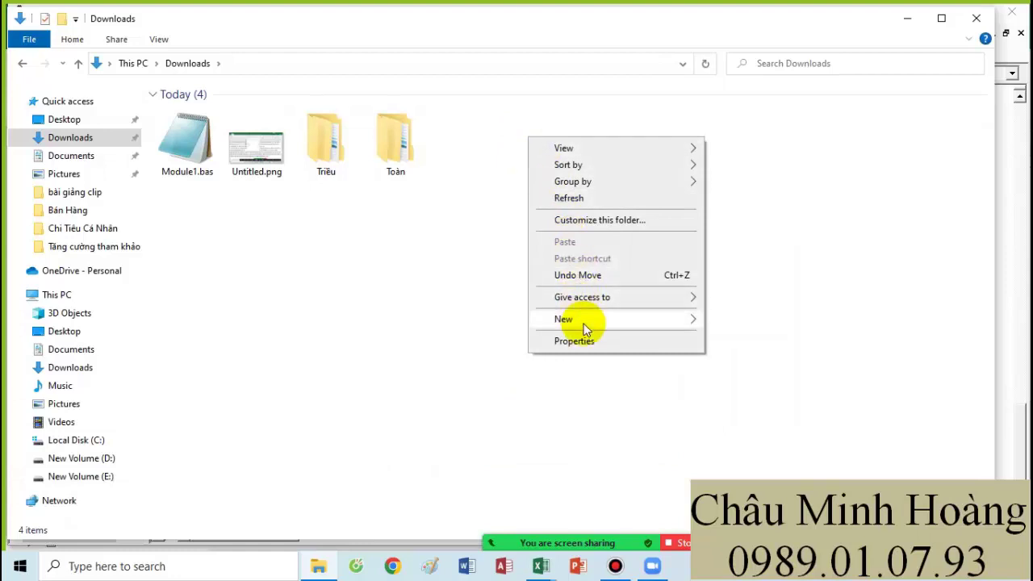
mouse_move(583, 323)
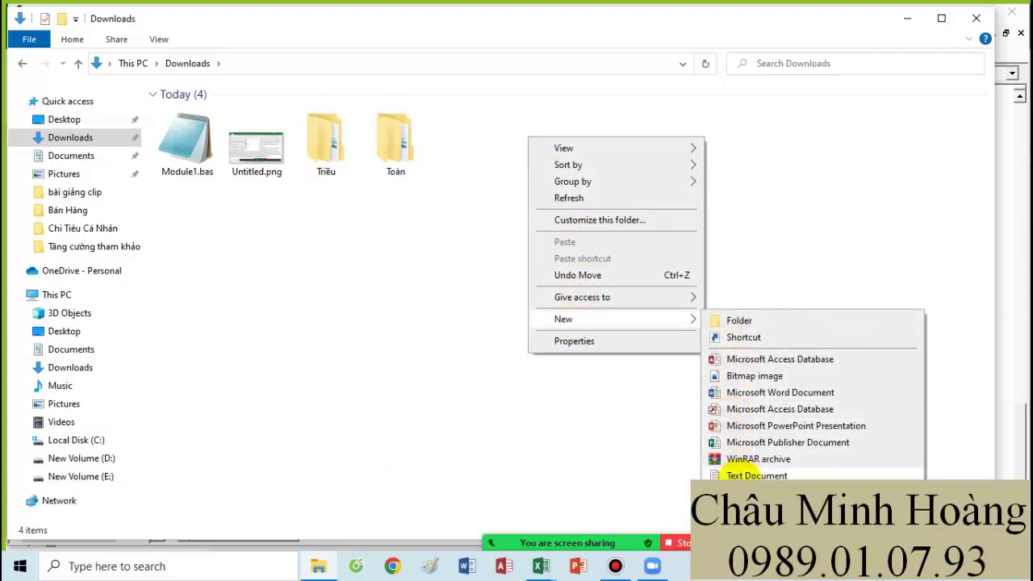
Return to the Visual Basic editor and select and copy all of the vidu1 macro code again
click(541, 565)
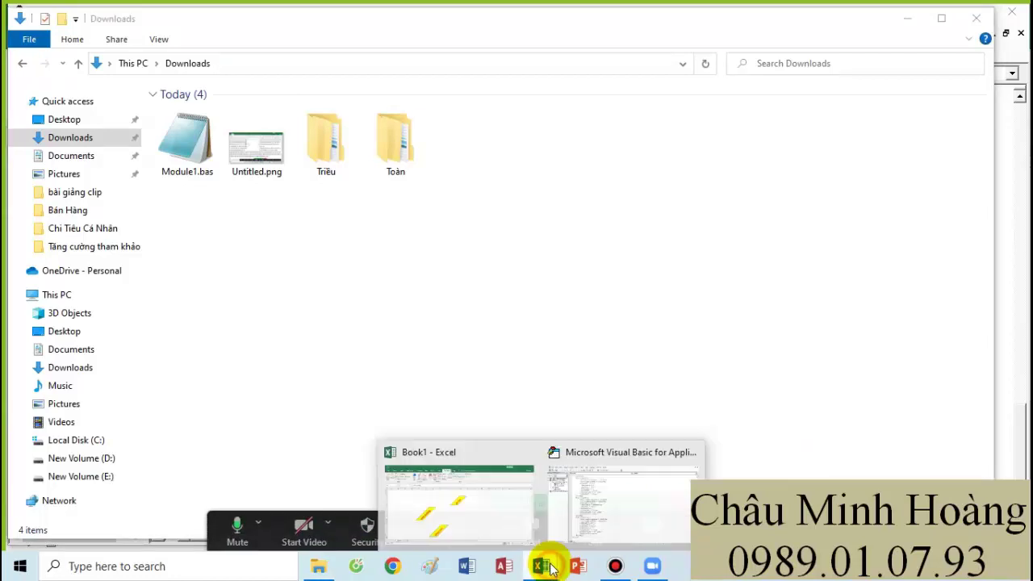
click(597, 520)
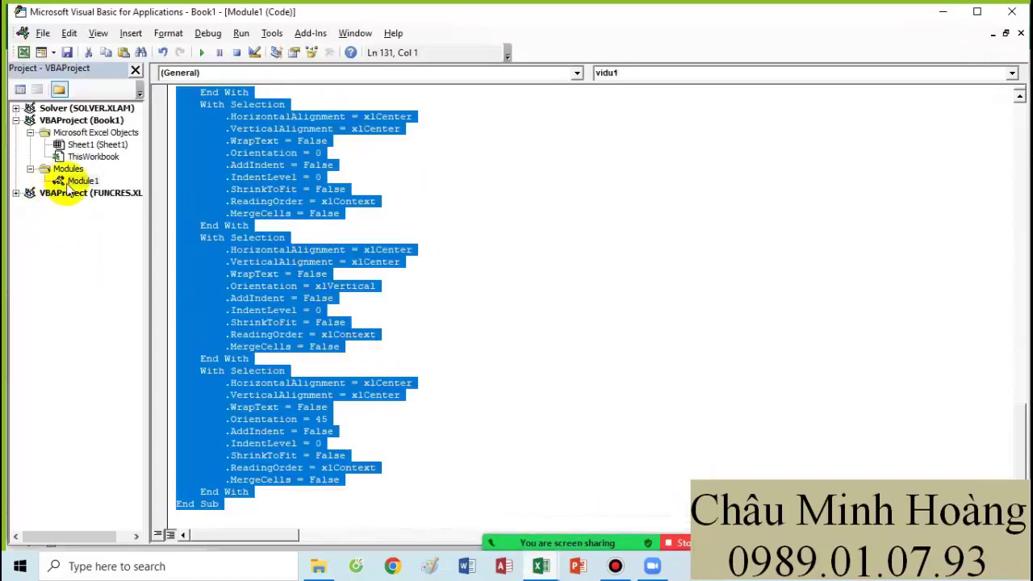
click(299, 177)
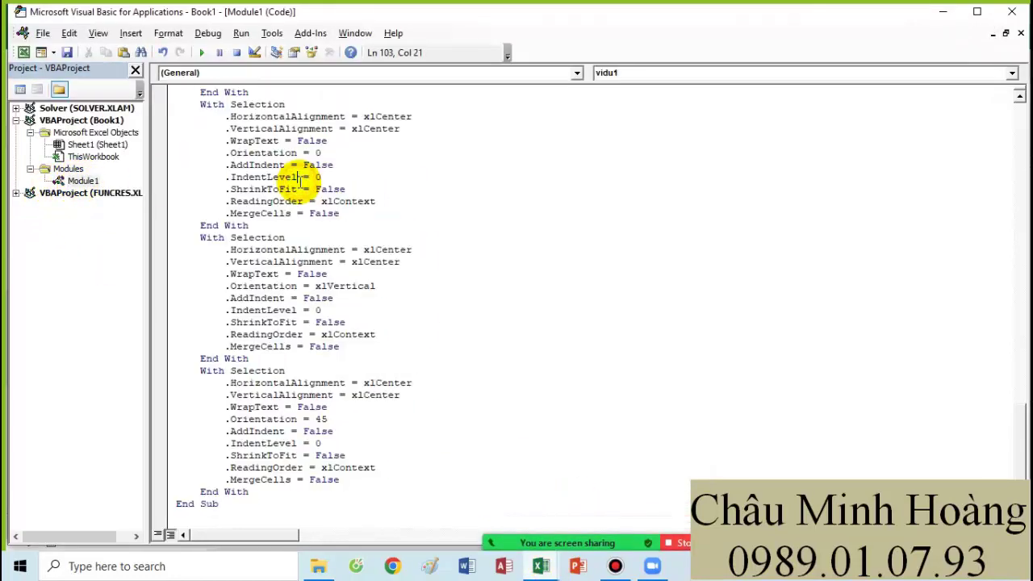
key(ctrl+a)
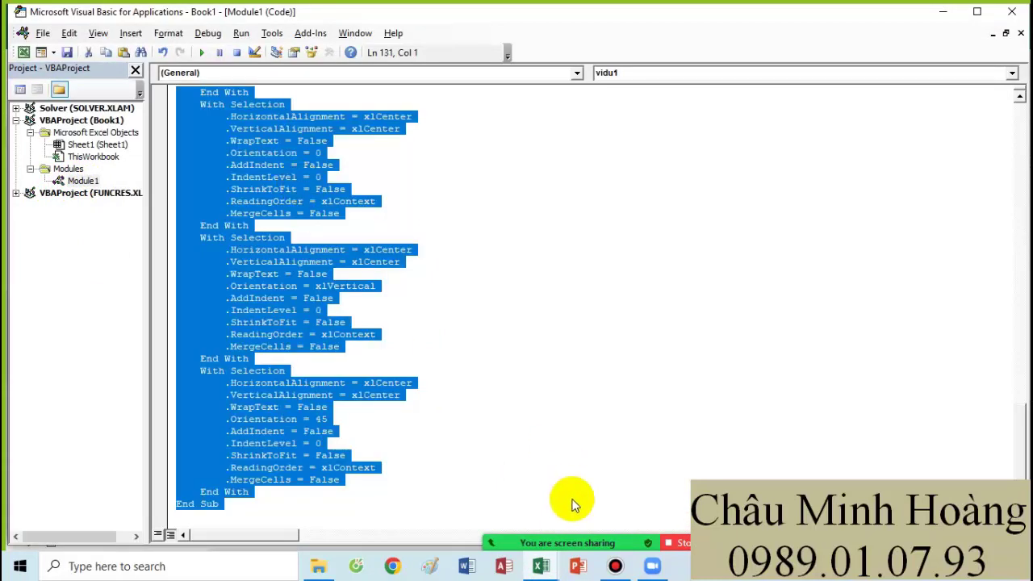
Switch to File Explorer and create a text document named cachluu2 in the Downloads folder
click(318, 566)
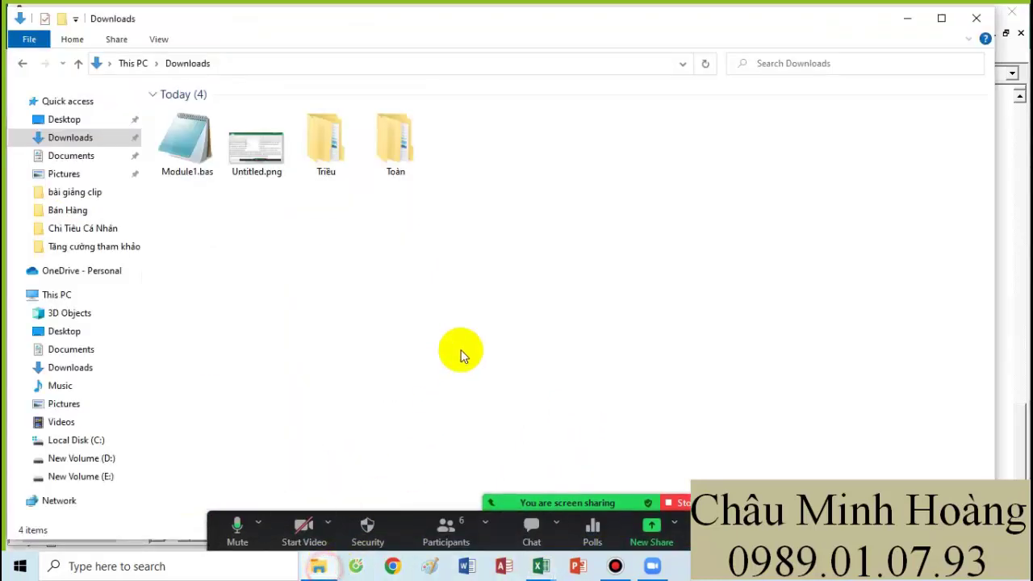
right_click(496, 232)
mouse_move(568, 413)
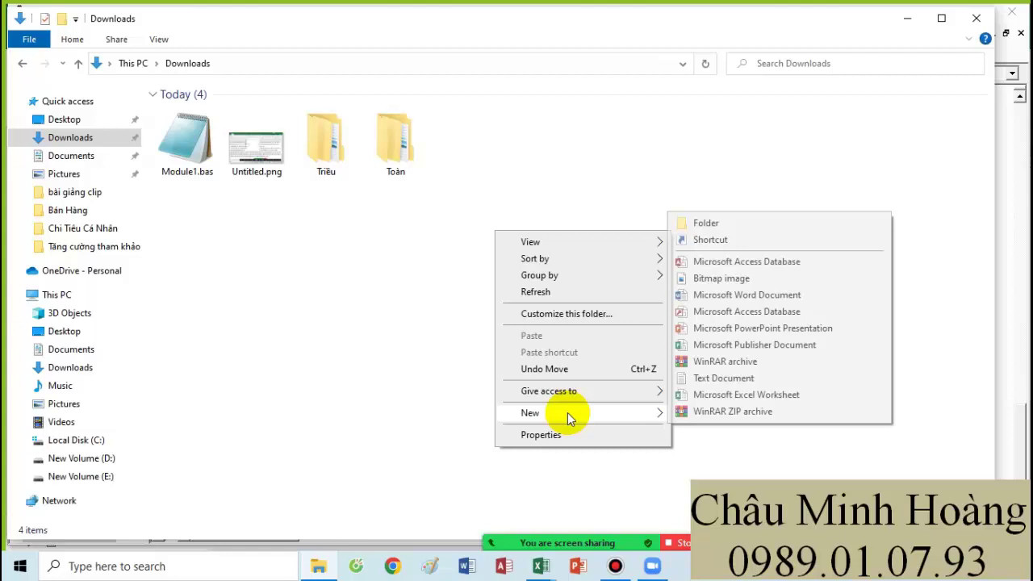
click(707, 381)
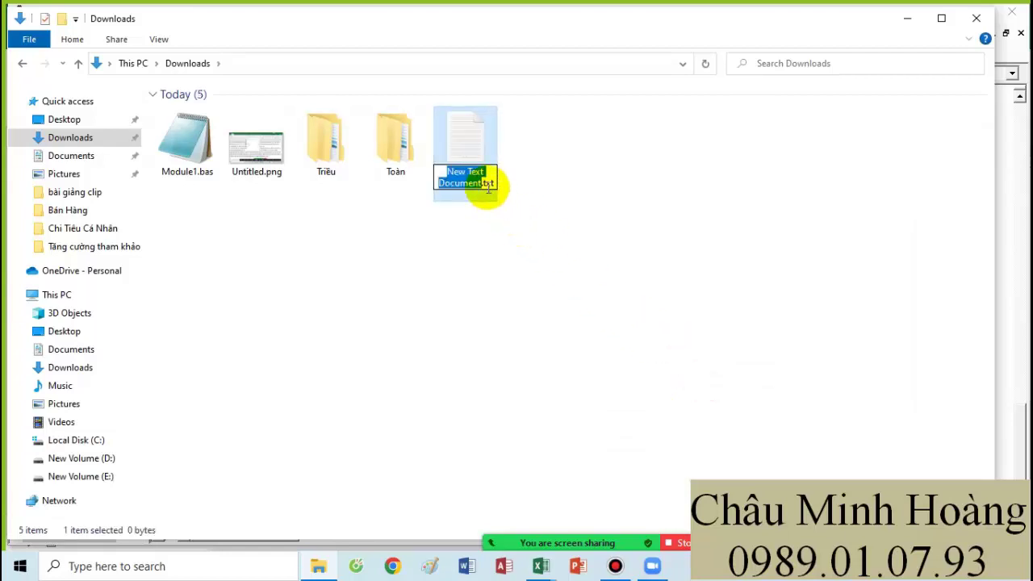
text(vi)
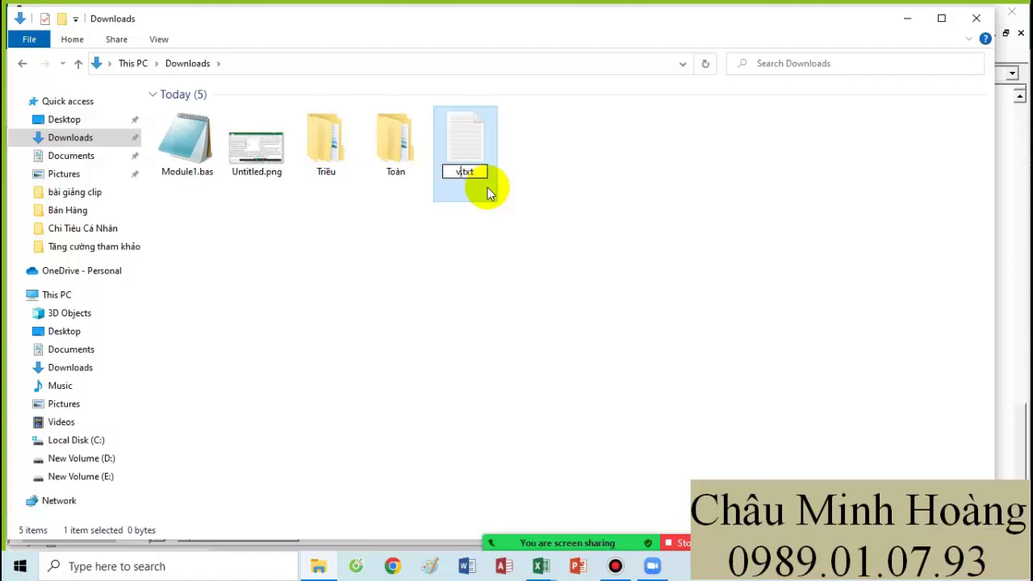
text(cachlu)
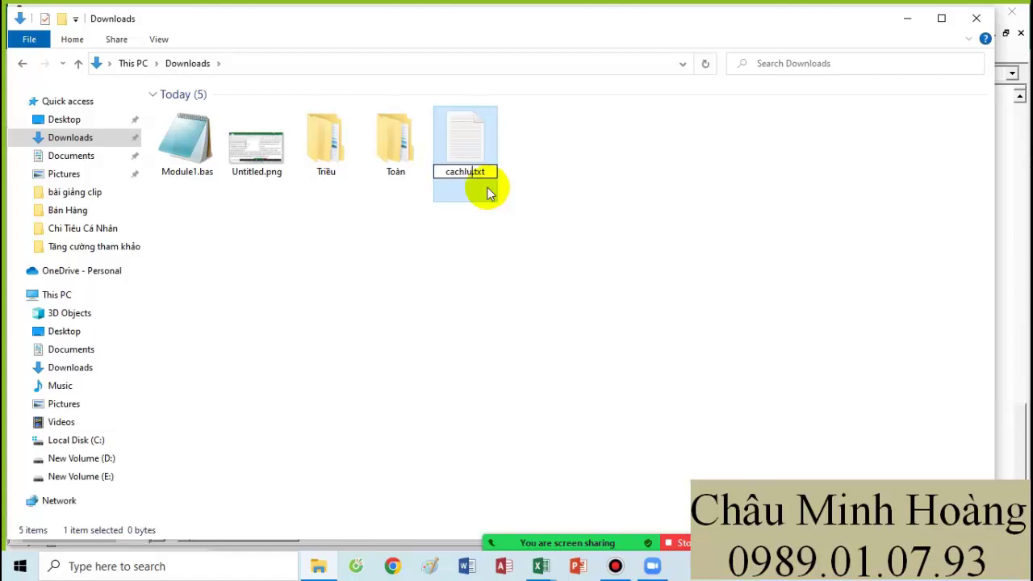
text(u2)
key(Return)
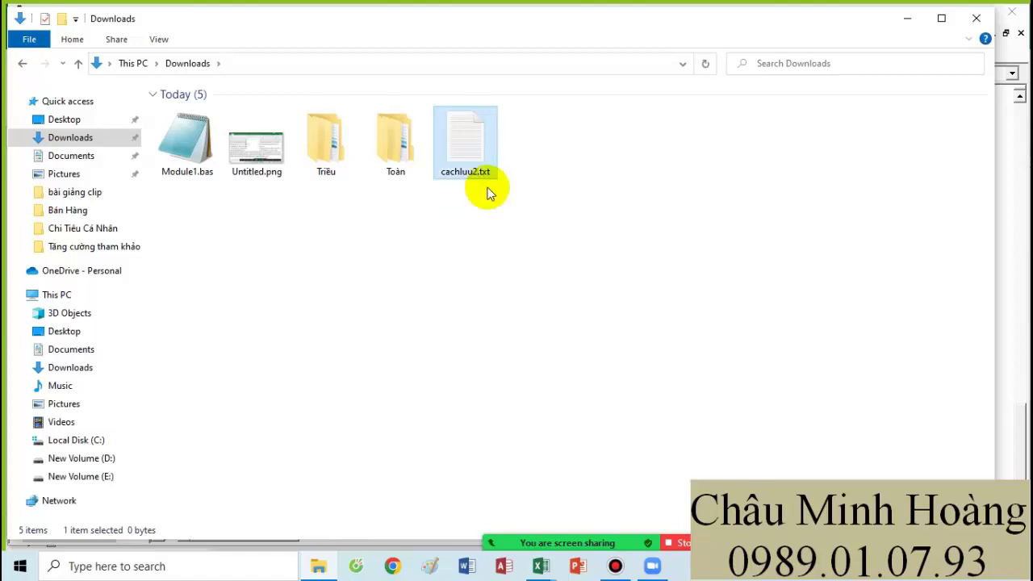
Paste the copied macro code into cachluu2.txt in Notepad, and close the file saving the changes
double_click(479, 149)
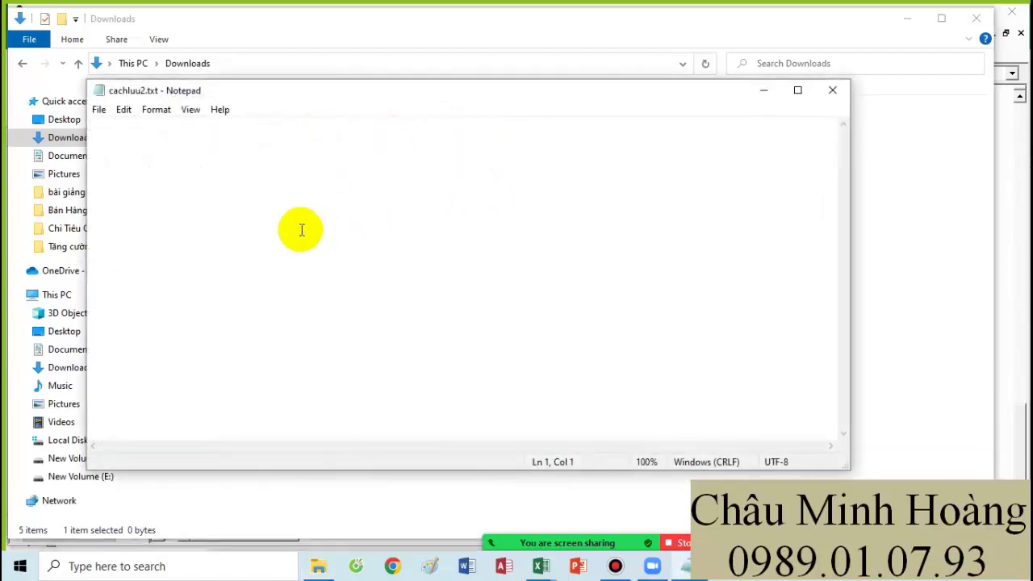
key(ctrl+v)
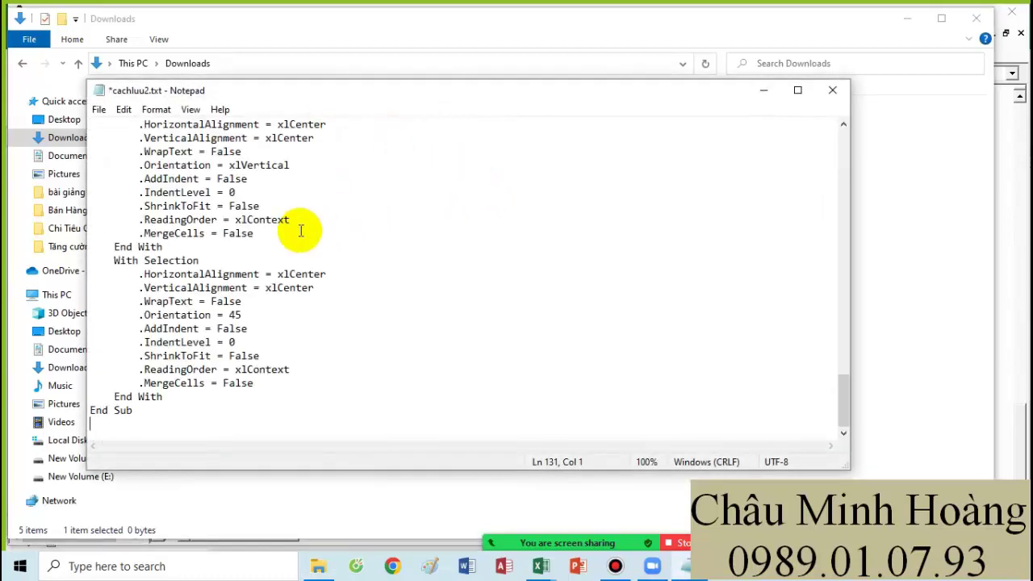
click(832, 91)
click(475, 291)
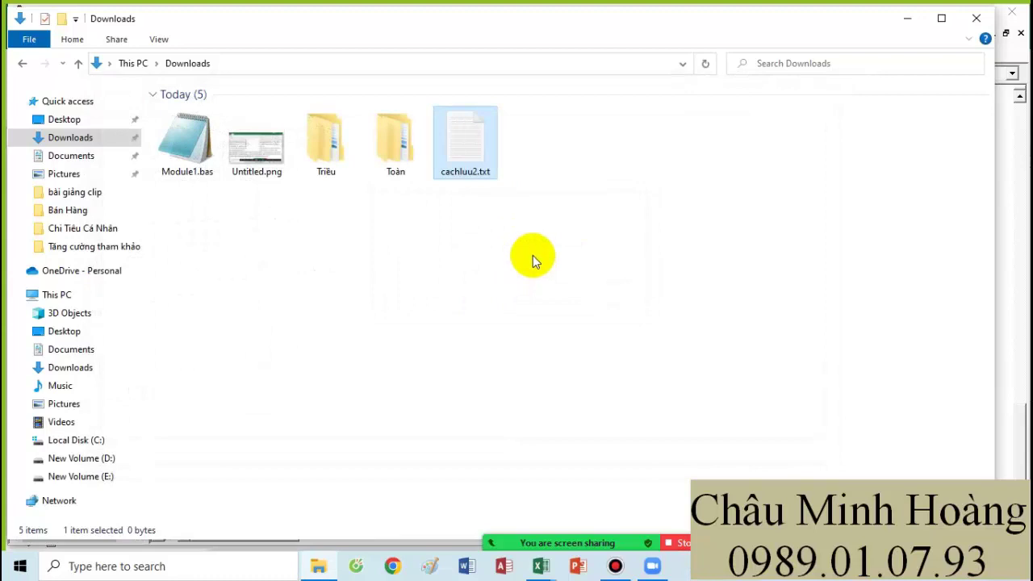
Create another text document in Downloads with its default name and paste the macro code into it
right_click(562, 220)
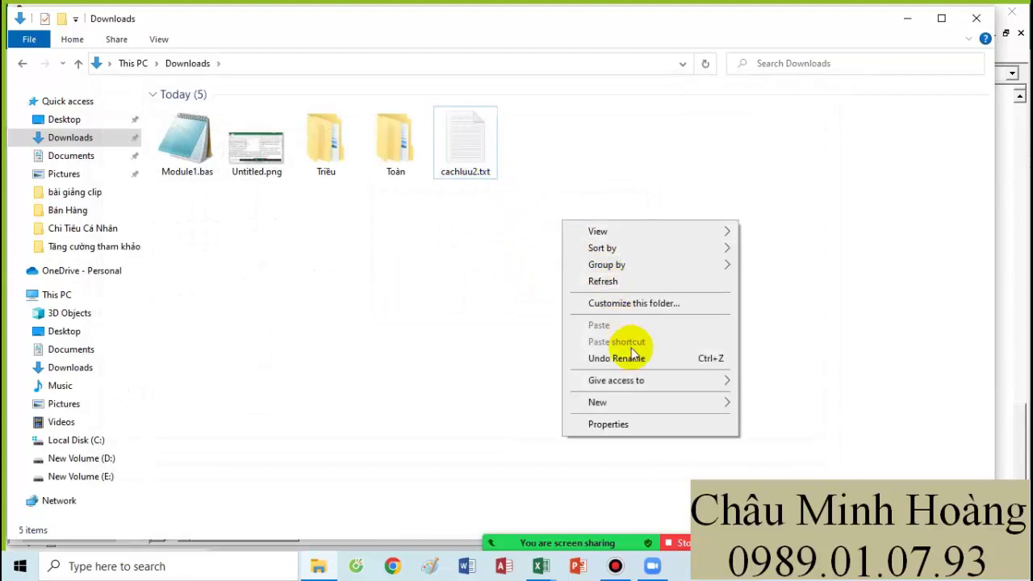
mouse_move(646, 406)
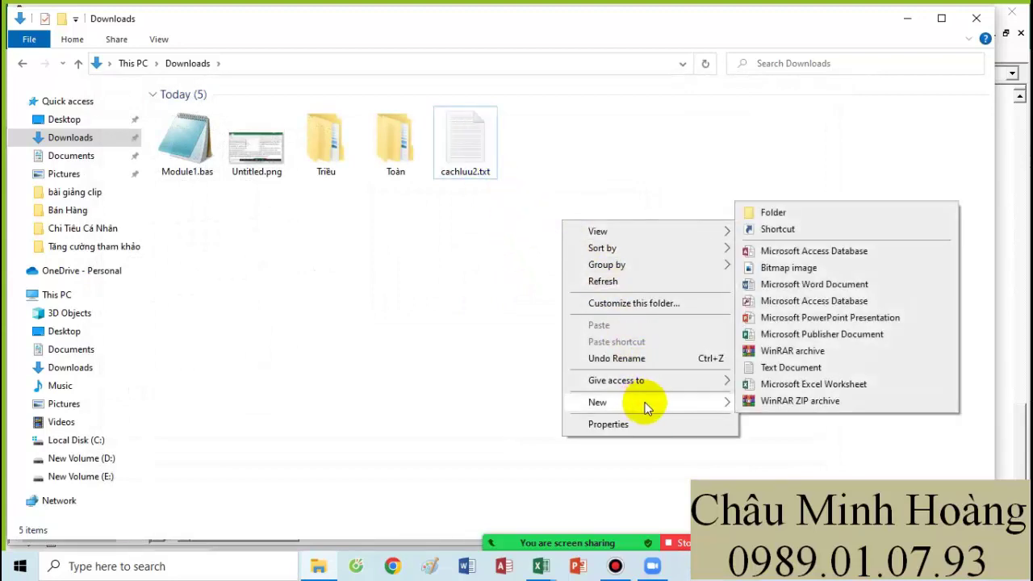
click(803, 368)
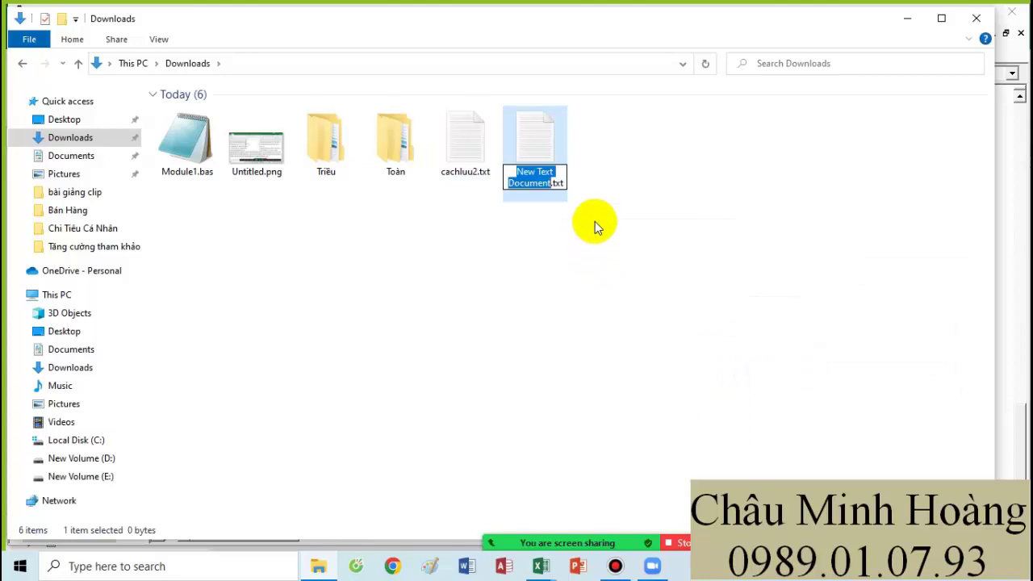
double_click(529, 157)
key(ctrl+v)
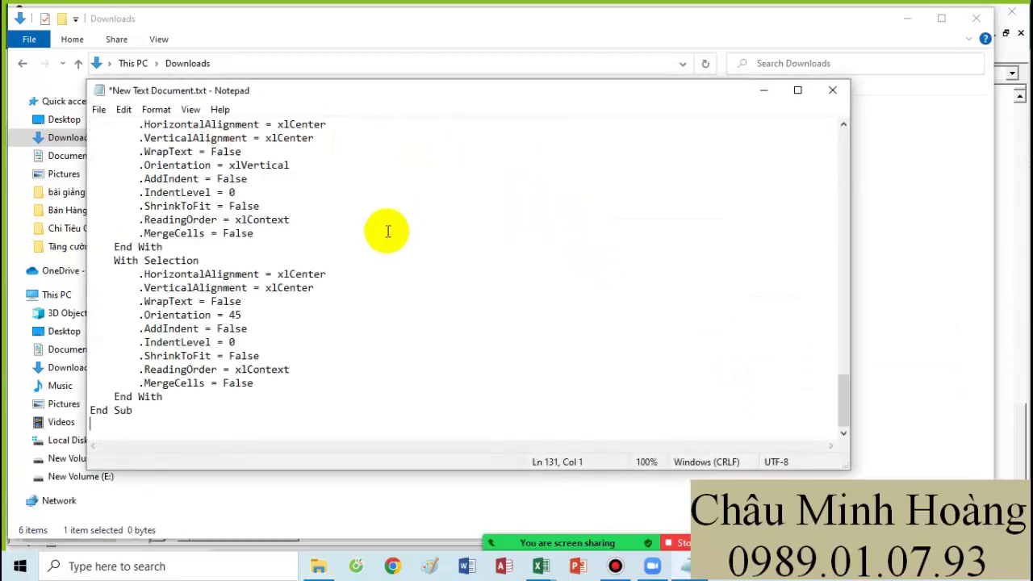
Close New Text Document.txt without saving and permanently delete it from the Downloads folder
click(832, 90)
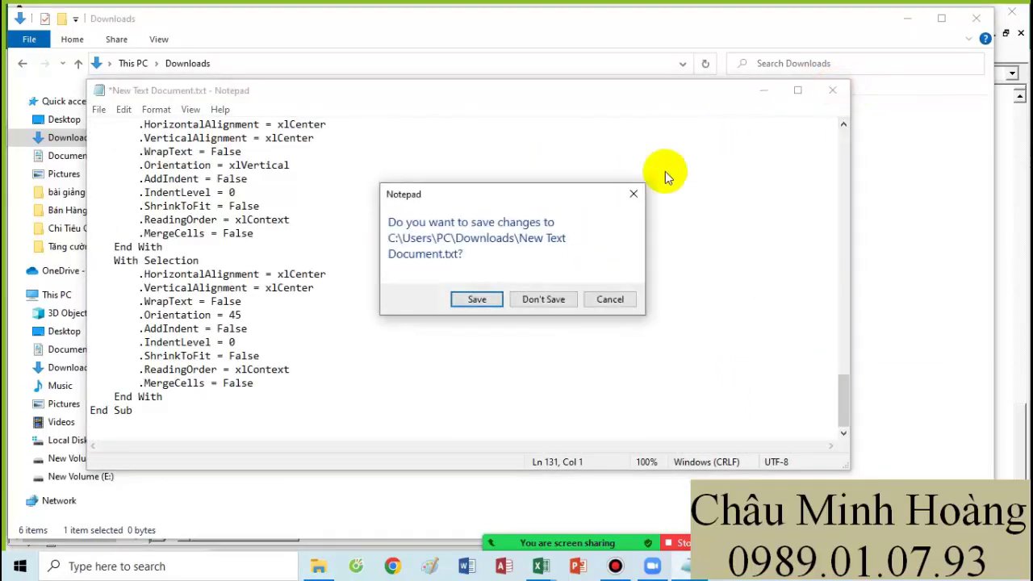
click(552, 300)
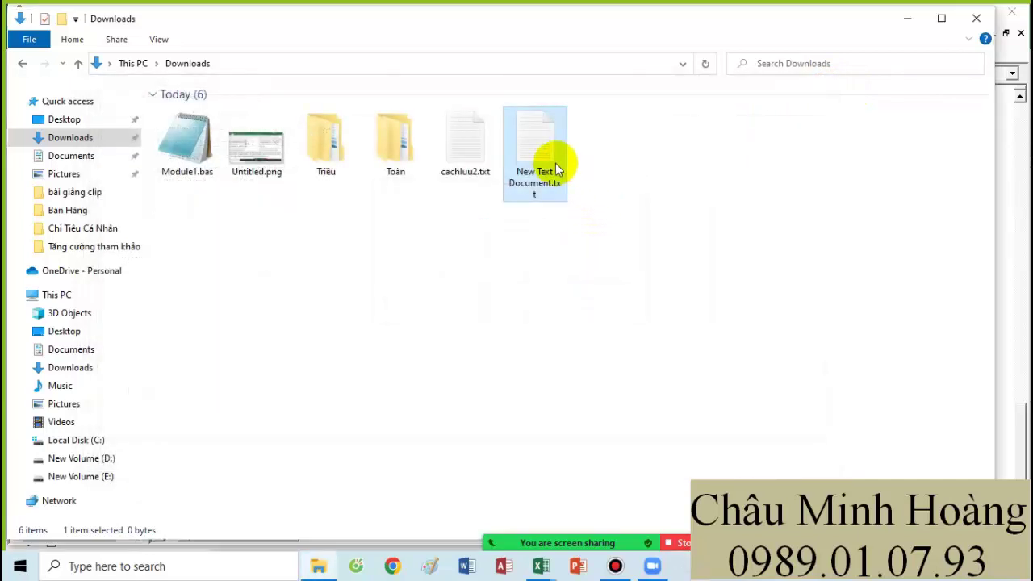
key(shift+Delete)
key(Return)
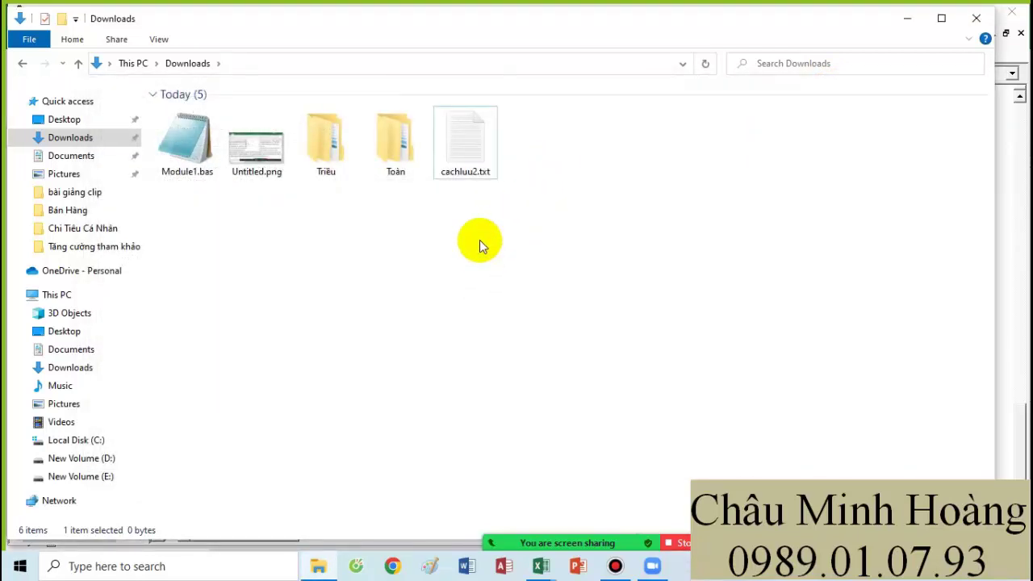
Open Module1.bas from Downloads with Notepad as the app always used for .bas files, view its code and close it
click(198, 161)
right_click(199, 165)
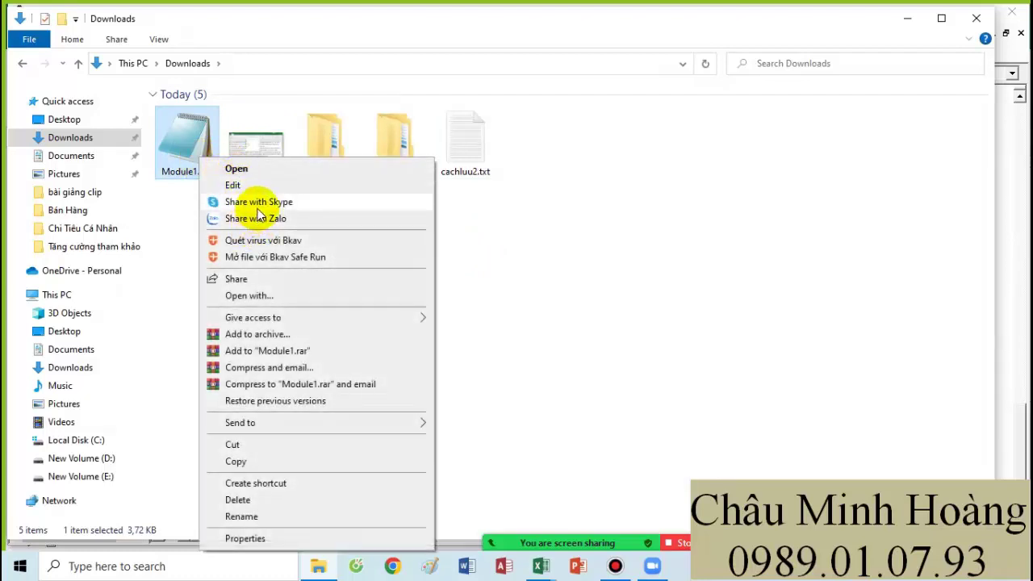
click(260, 297)
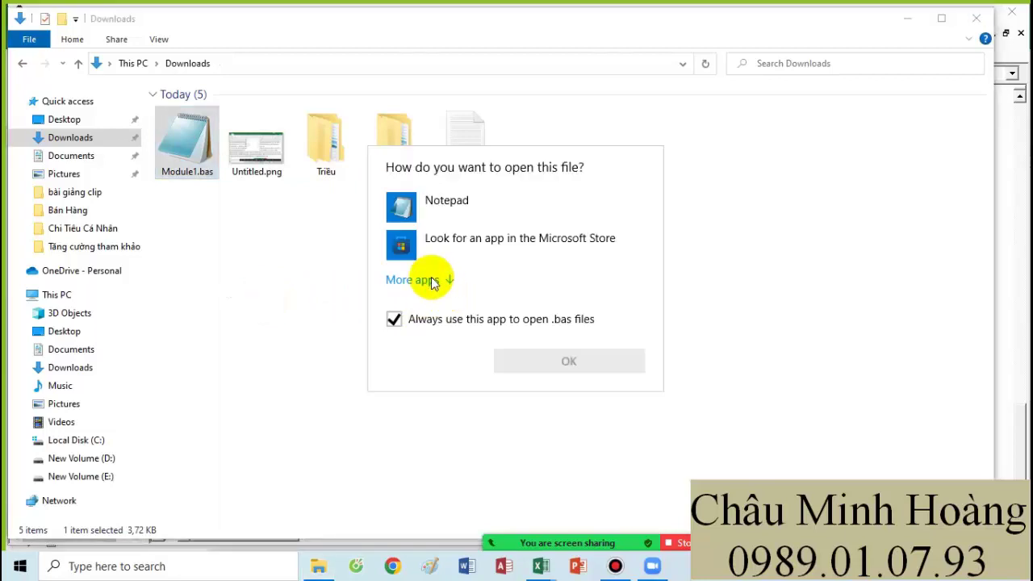
click(432, 281)
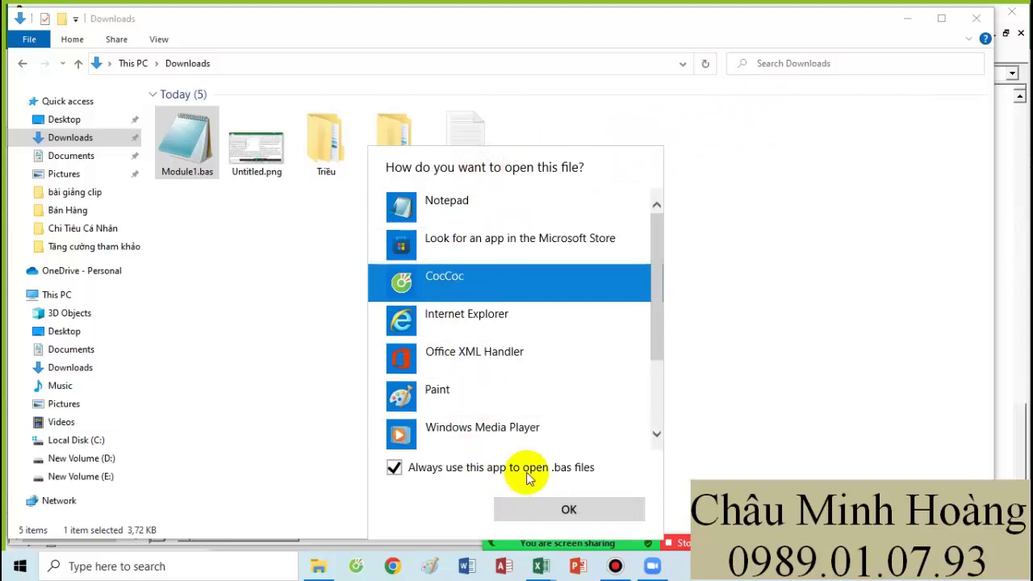
click(450, 211)
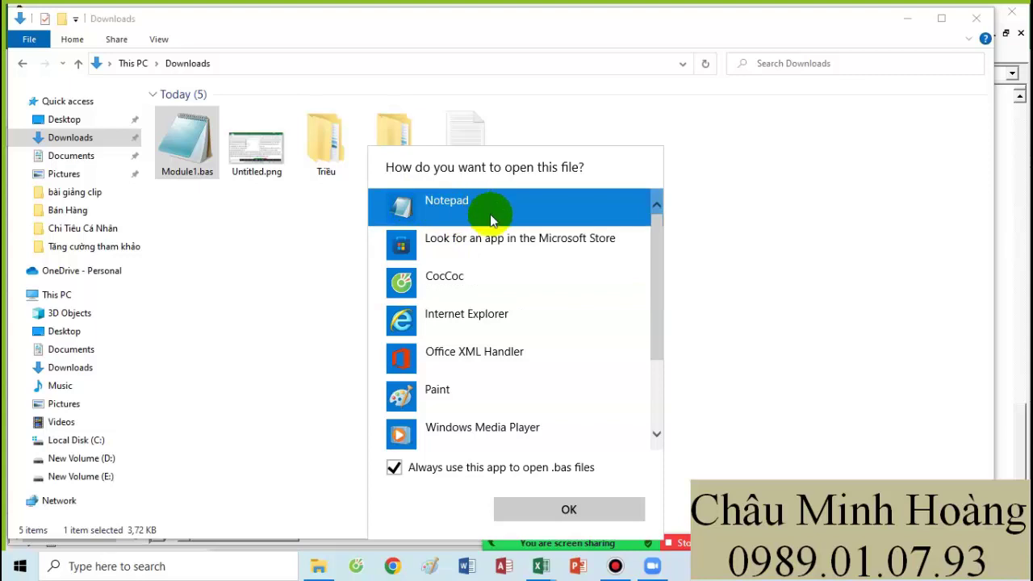
click(540, 507)
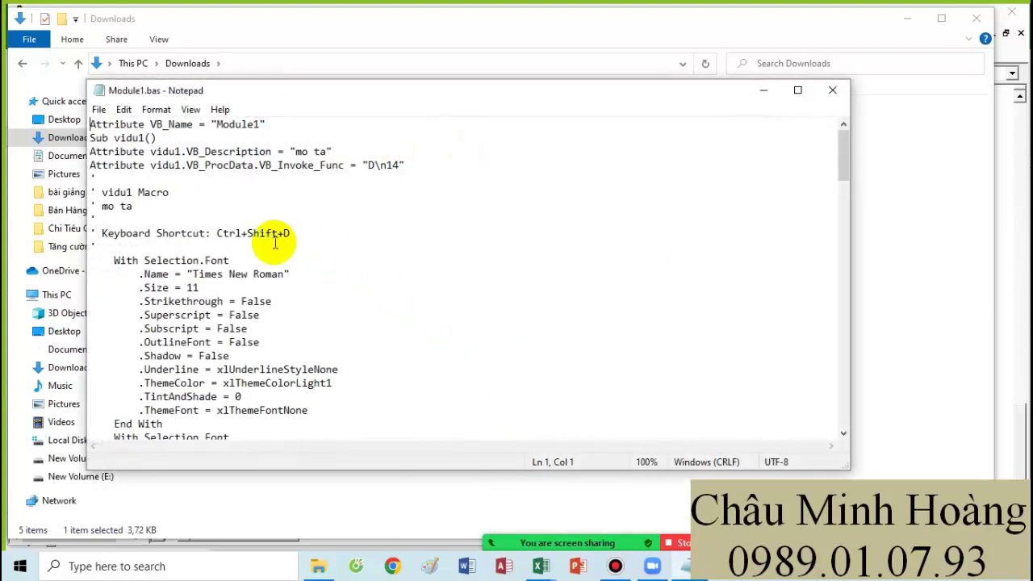
click(832, 91)
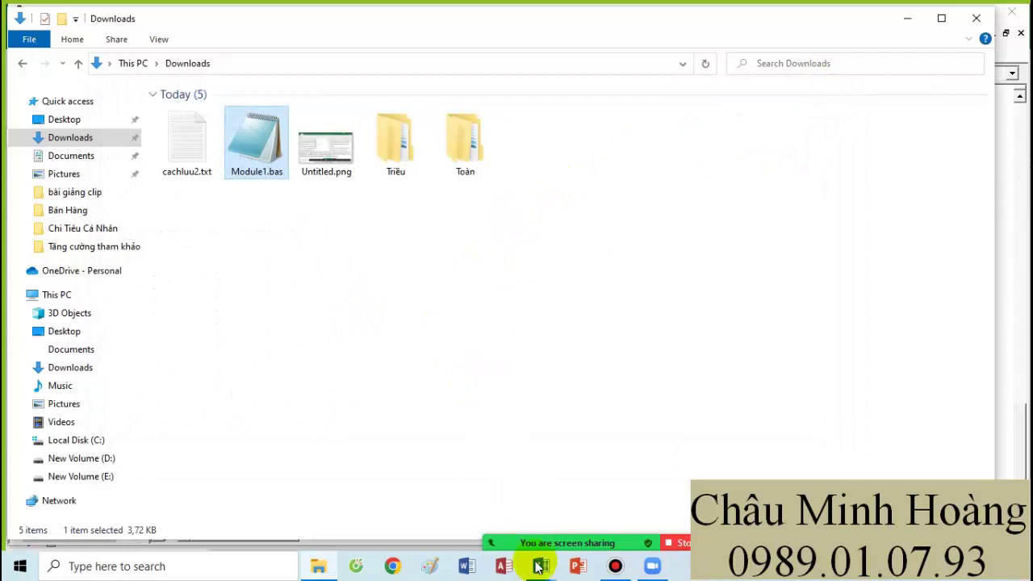
Switch to the Visual Basic editor and close it to return to the Book1 worksheet
mouse_move(537, 566)
click(613, 494)
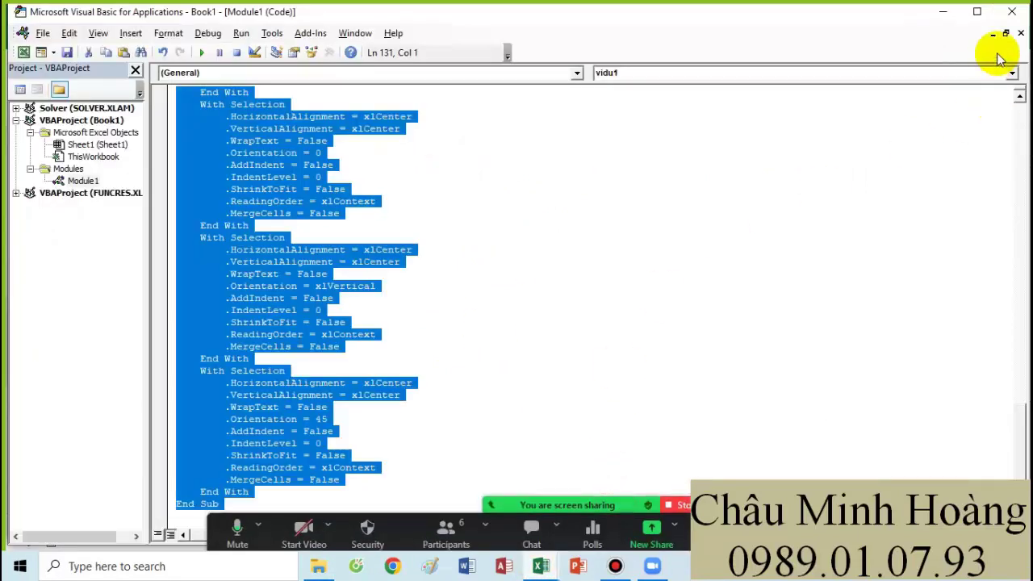
click(1012, 11)
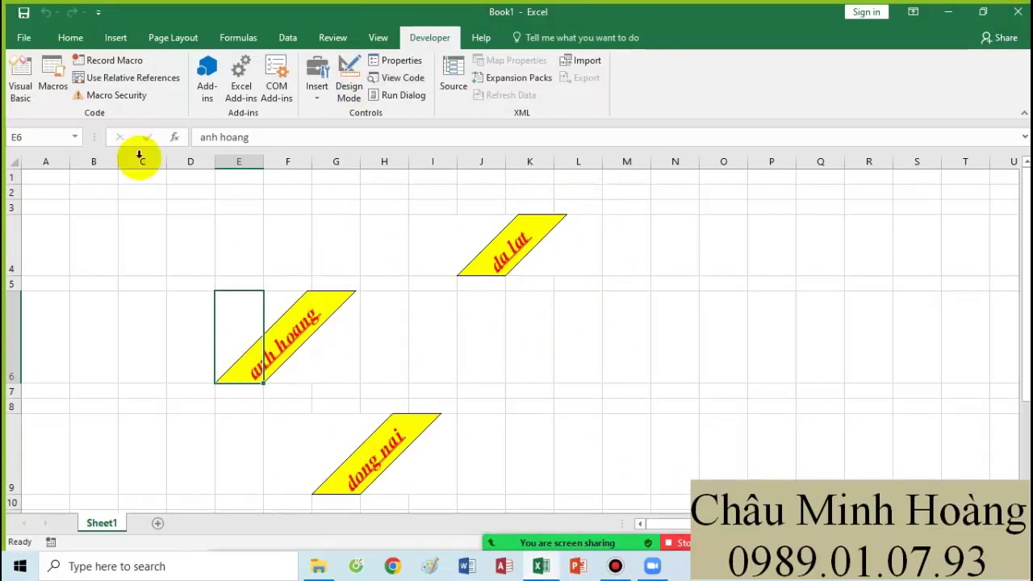
Save the workbook in Downloads as "cách 3" in the Excel Macro-Enabled Workbook (*.xlsm) format
click(23, 35)
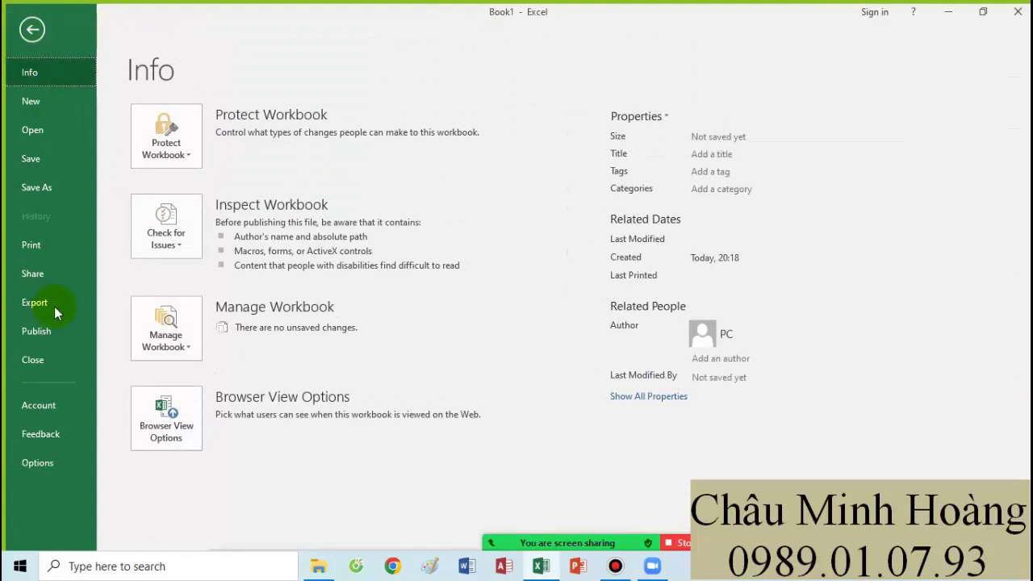
click(36, 187)
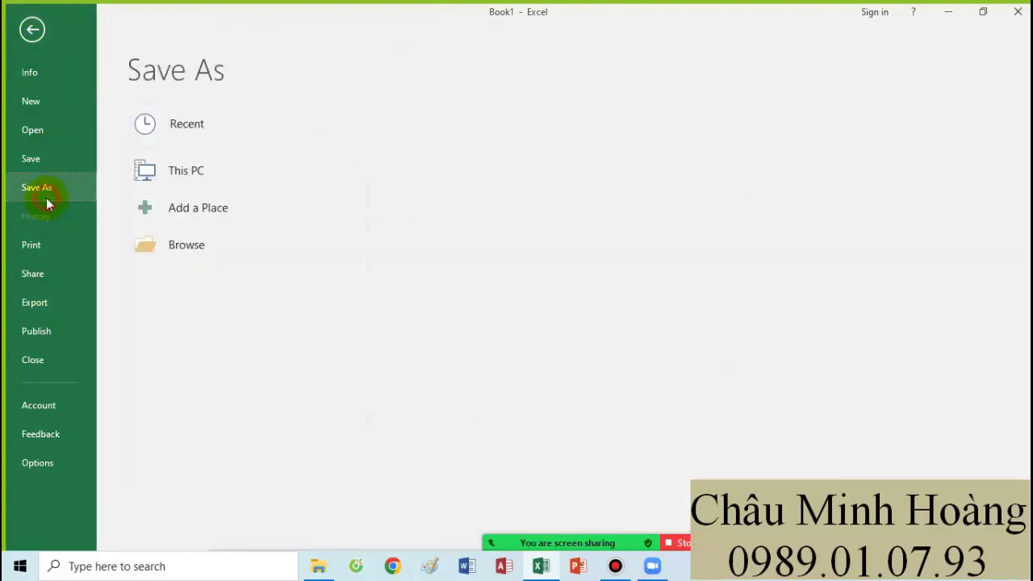
double_click(214, 179)
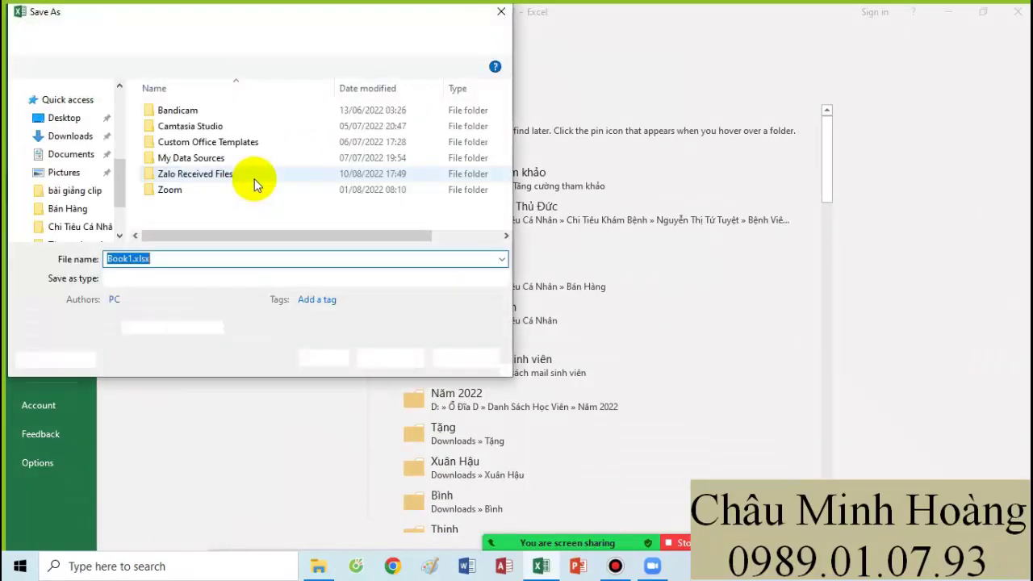
double_click(184, 260)
text(cach 3)
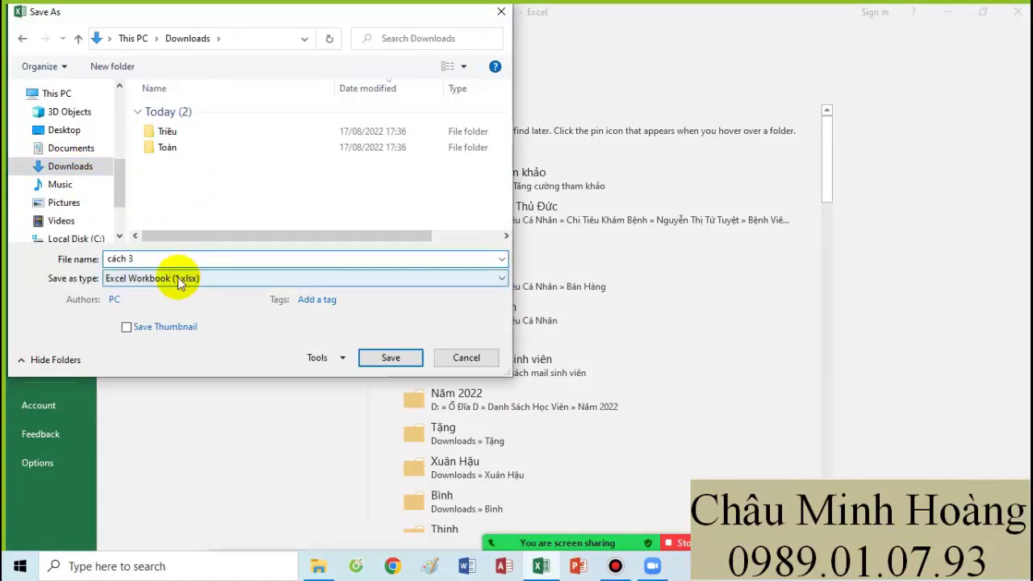
click(135, 258)
drag(134, 258, 85, 255)
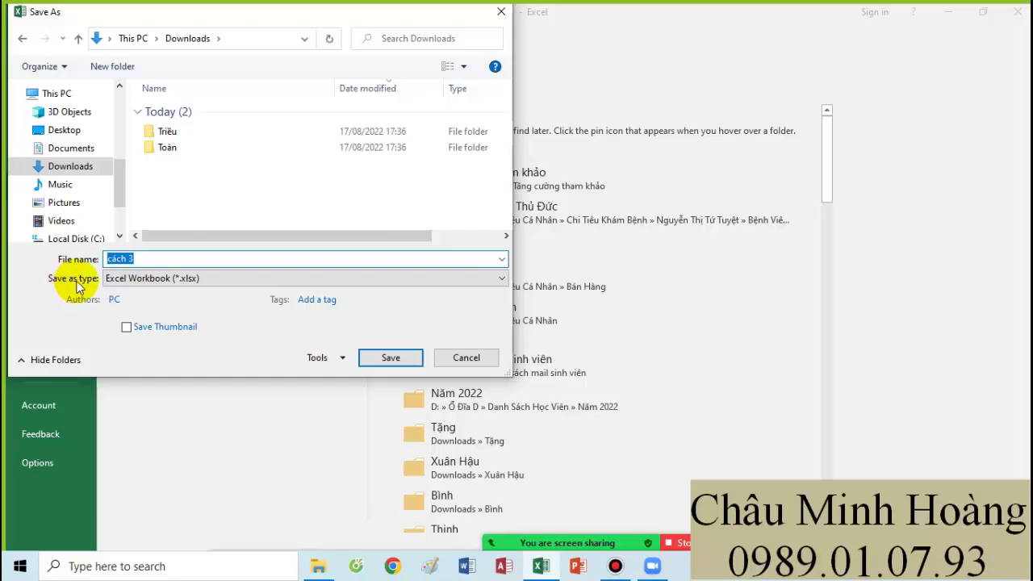
click(151, 279)
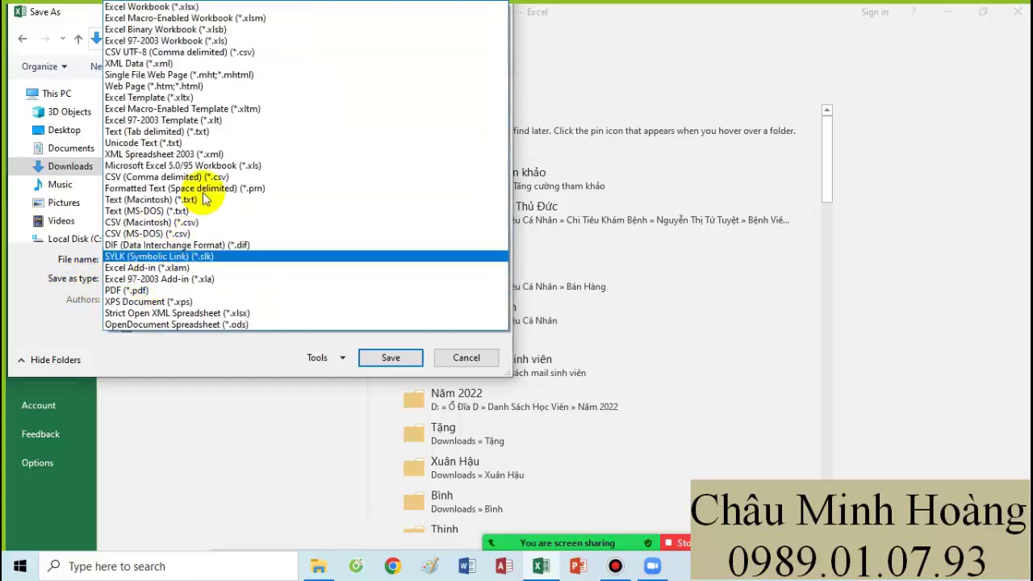
click(224, 19)
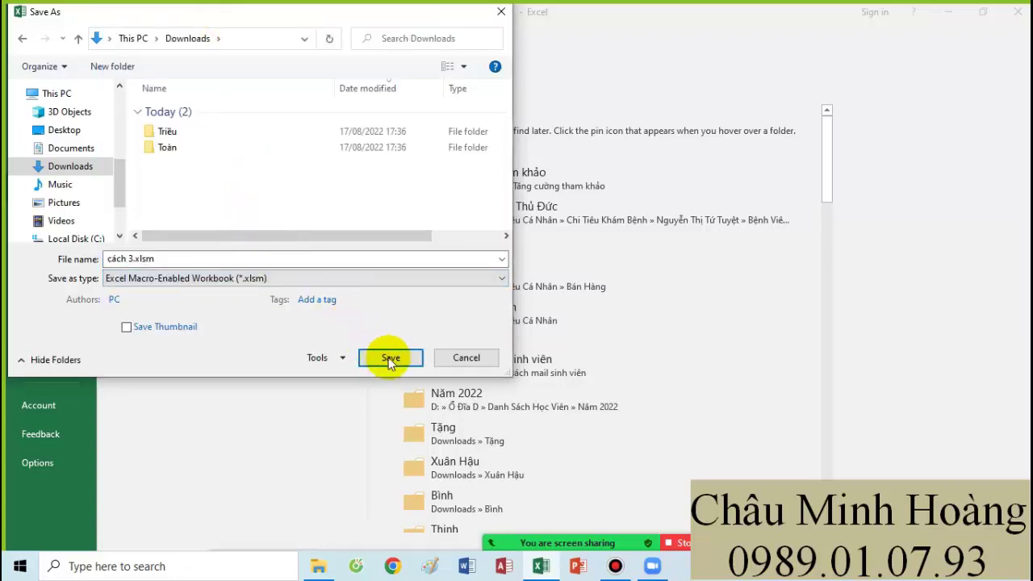
click(394, 360)
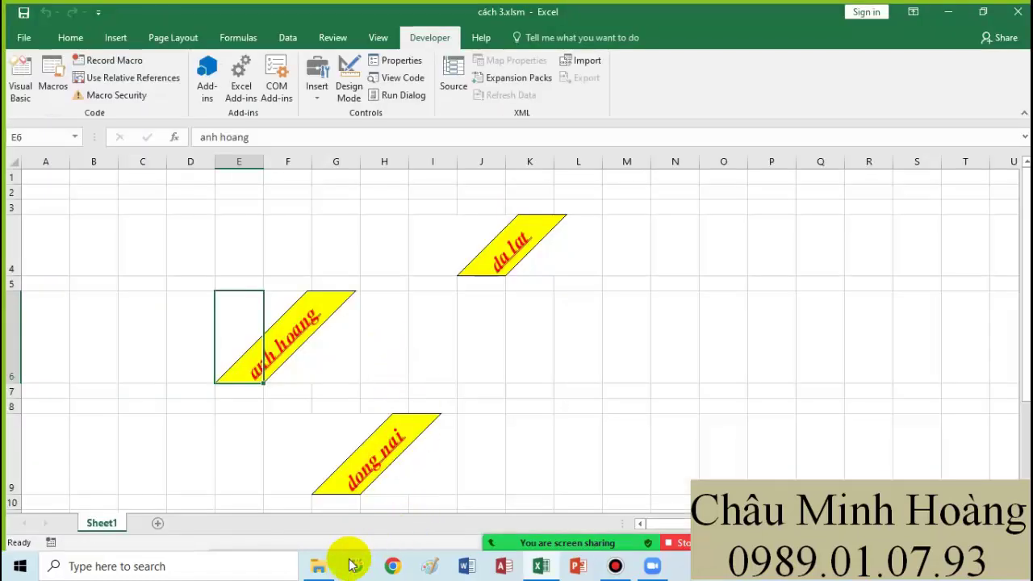
Switch to File Explorer, check cách 3.xlsm, Module1.bas and cachluu2.txt in Downloads, and return to Excel
click(322, 566)
click(544, 163)
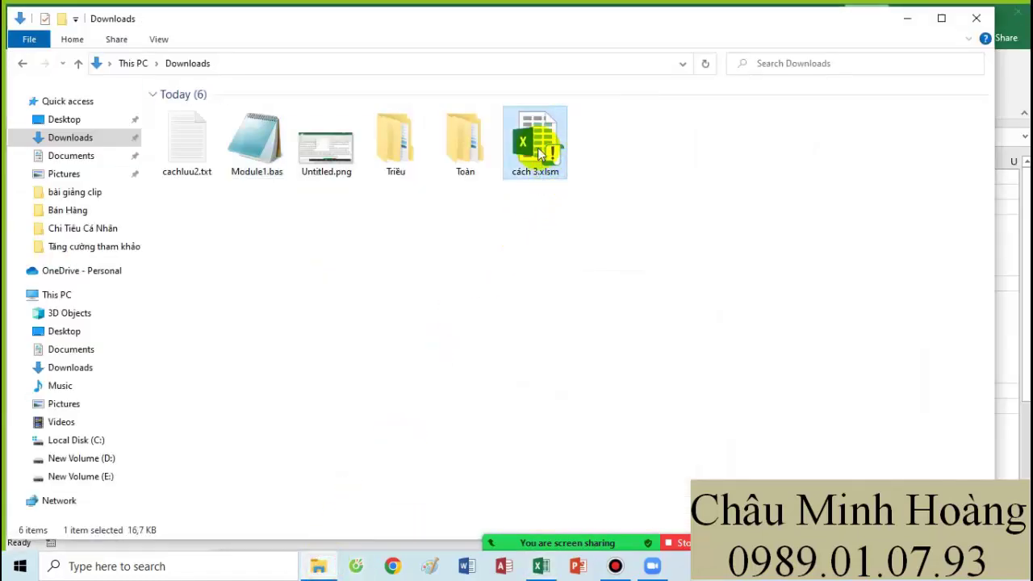
click(263, 154)
click(180, 157)
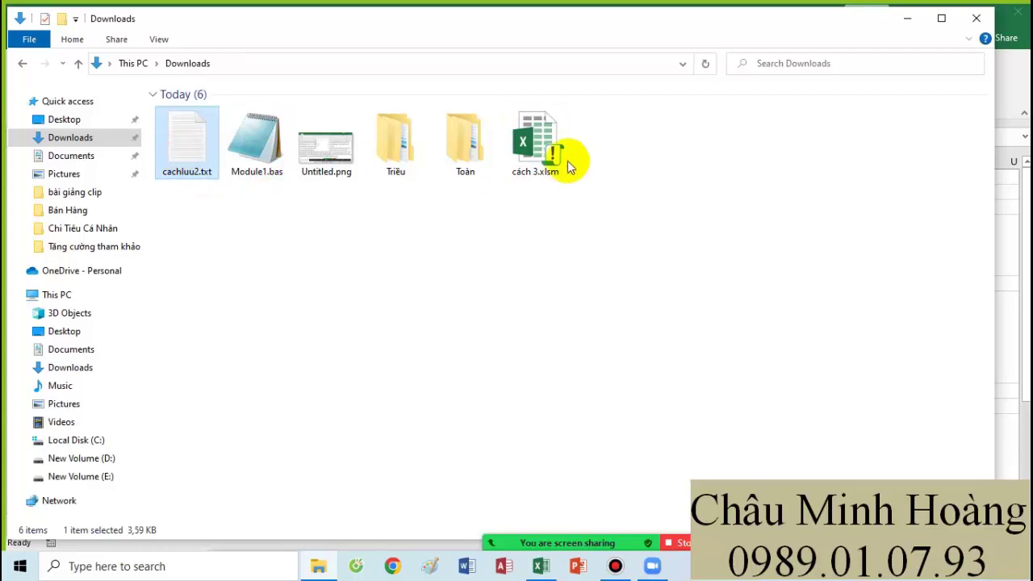
click(551, 162)
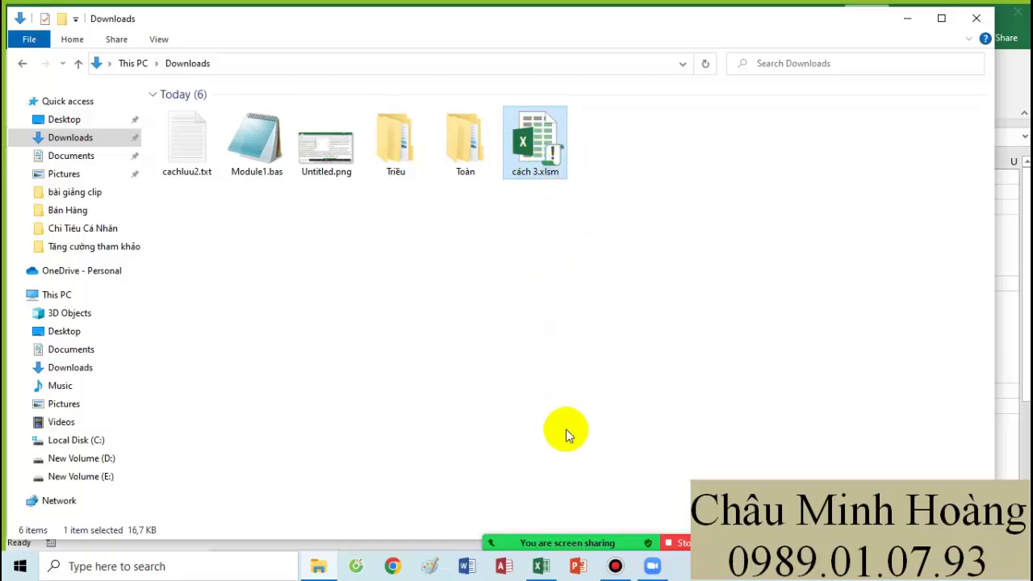
click(541, 565)
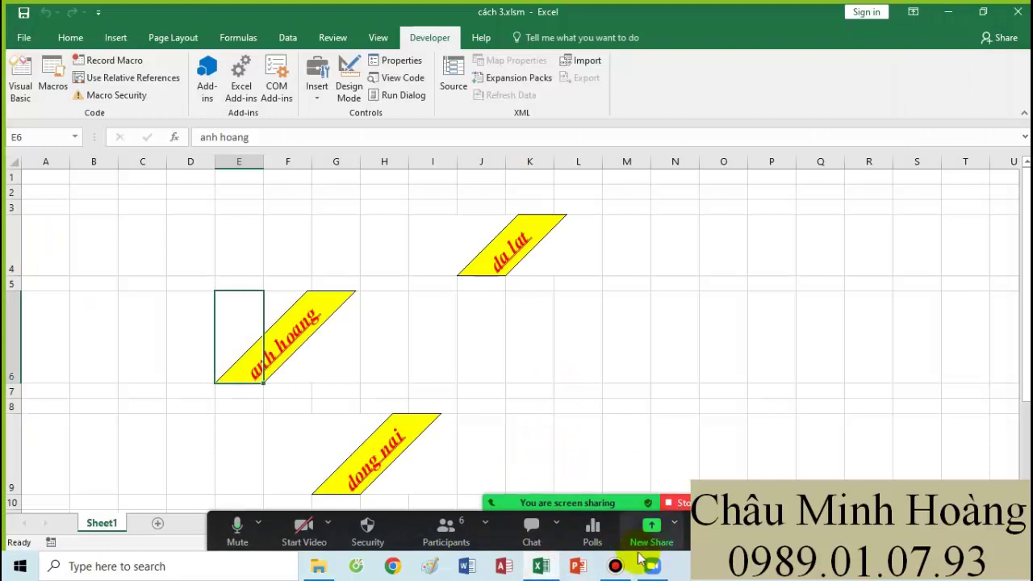
click(615, 566)
click(549, 102)
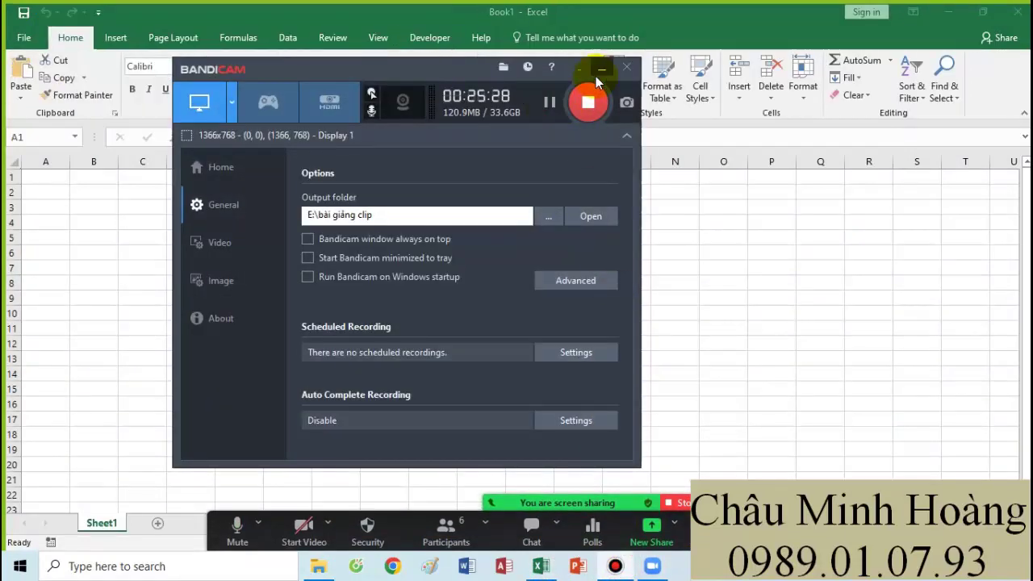
click(602, 68)
Select cell L7 in the blank Book1 workbook and set up a new macro recording named vidu2
click(558, 263)
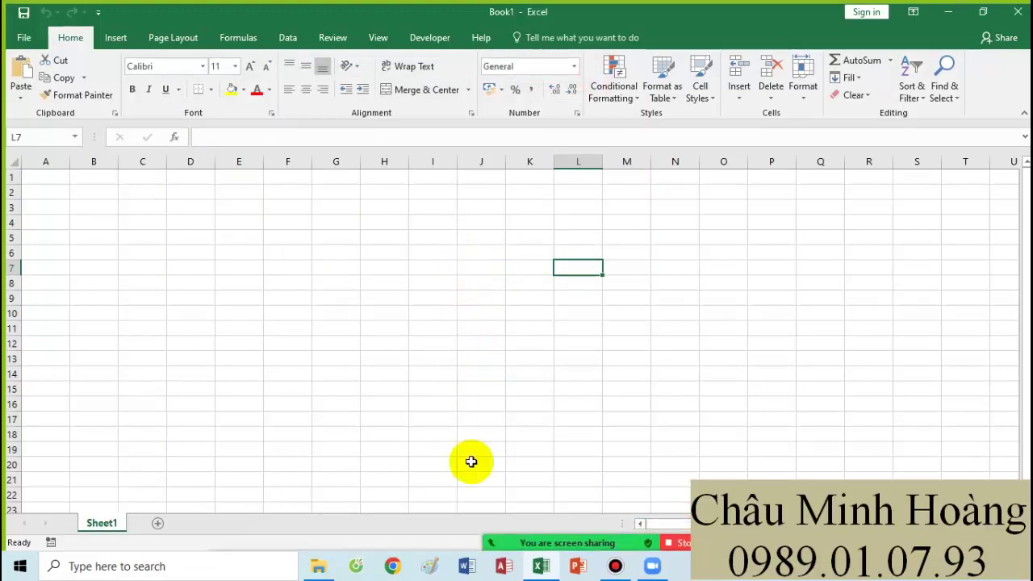
mouse_move(571, 529)
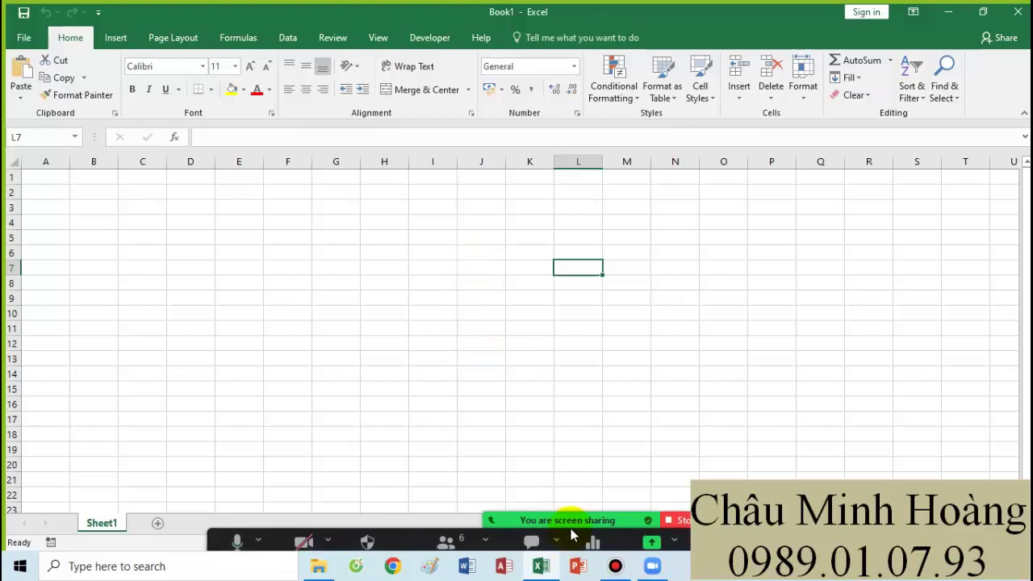
click(450, 40)
click(121, 61)
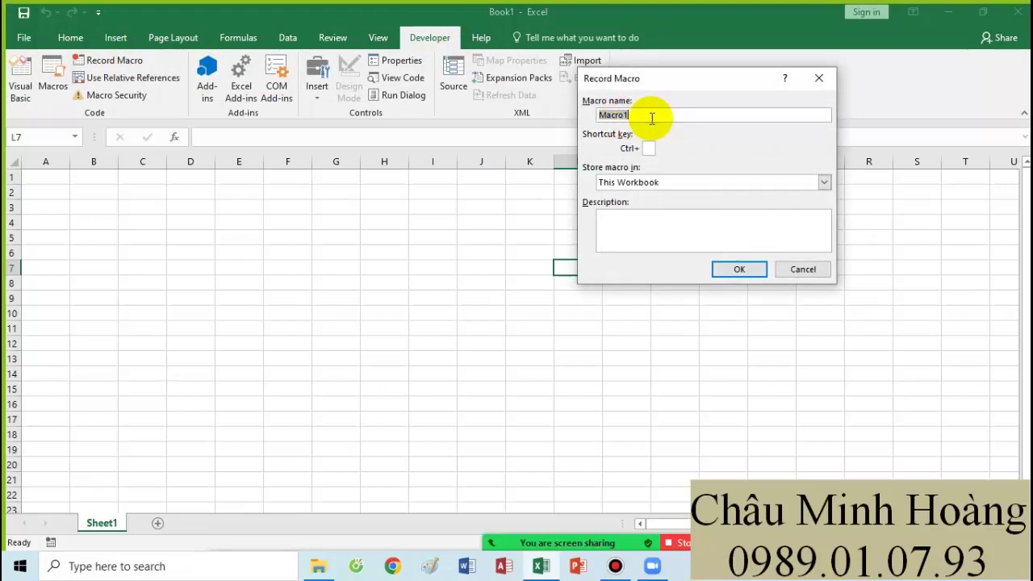
text(vidu2)
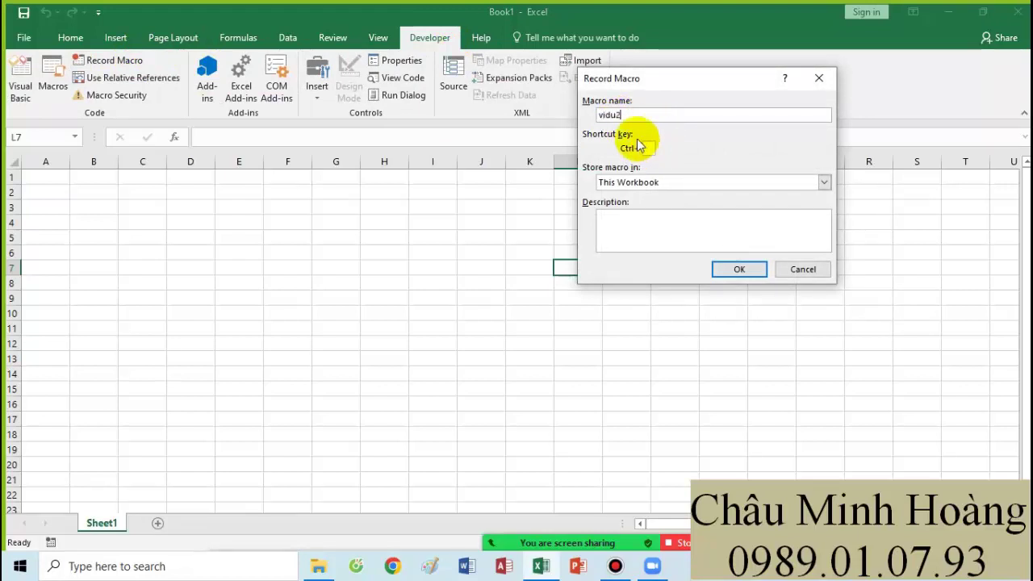
drag(641, 114, 583, 114)
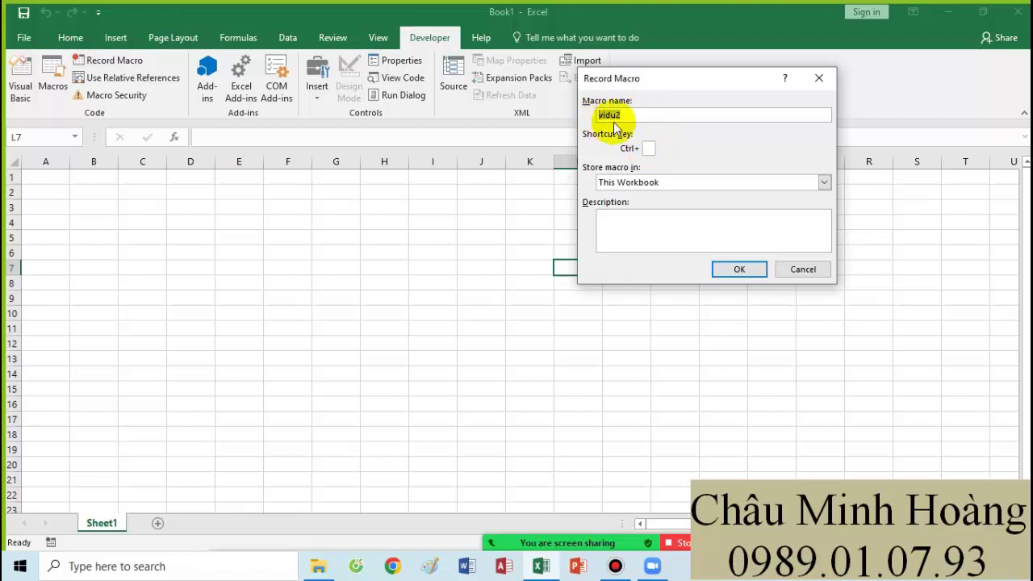
Assign the shortcut Ctrl+Shift+A and the description "mo ta" to the macro, and start recording it in This Workbook
click(650, 147)
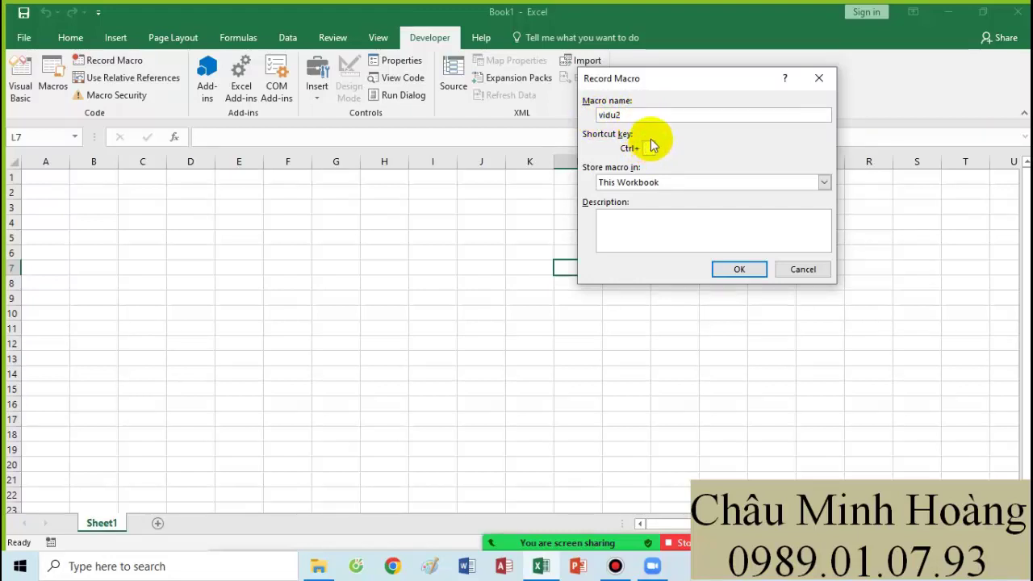
text(A)
click(664, 215)
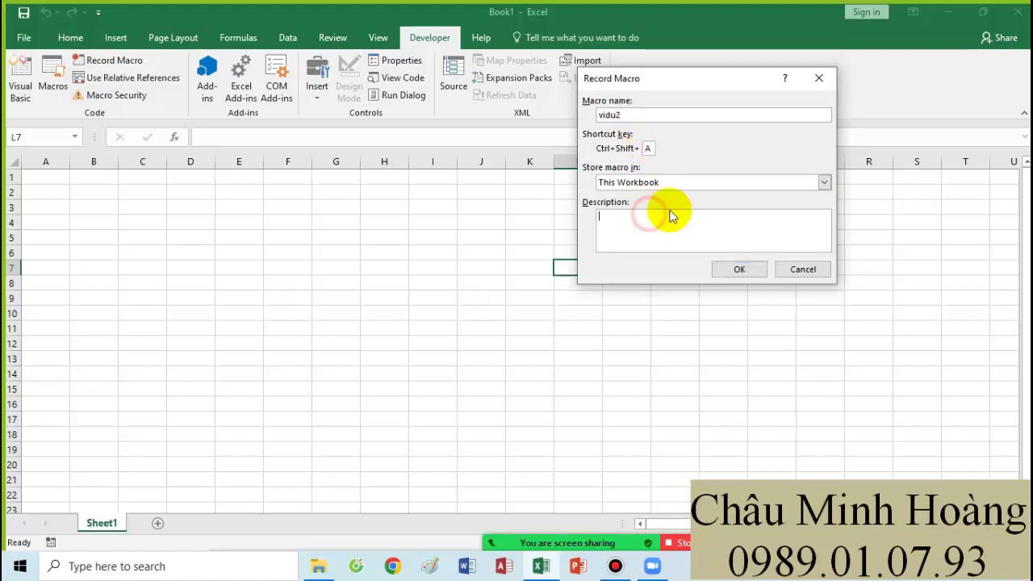
text(mo to)
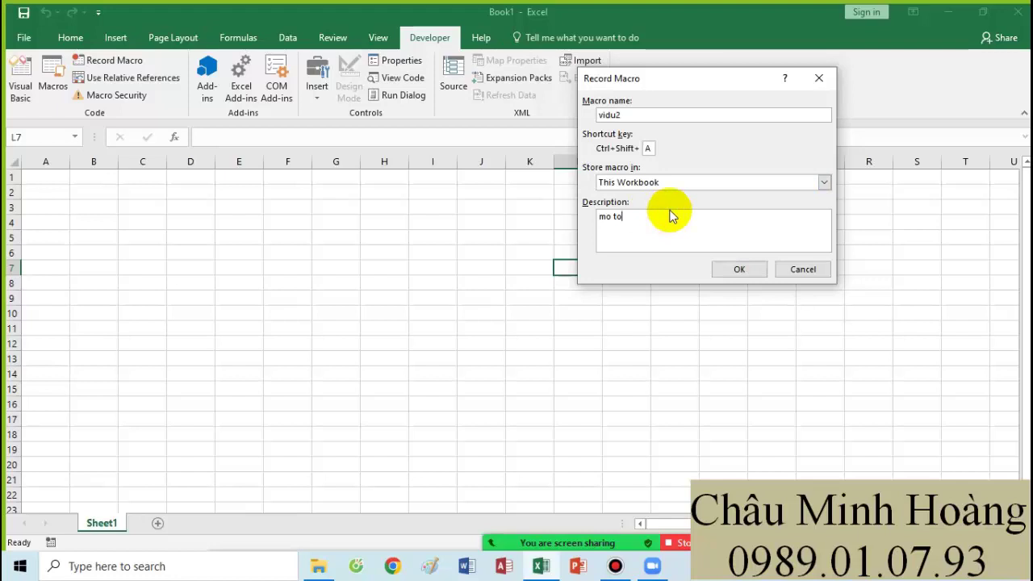
key(BackSpace)
text(a)
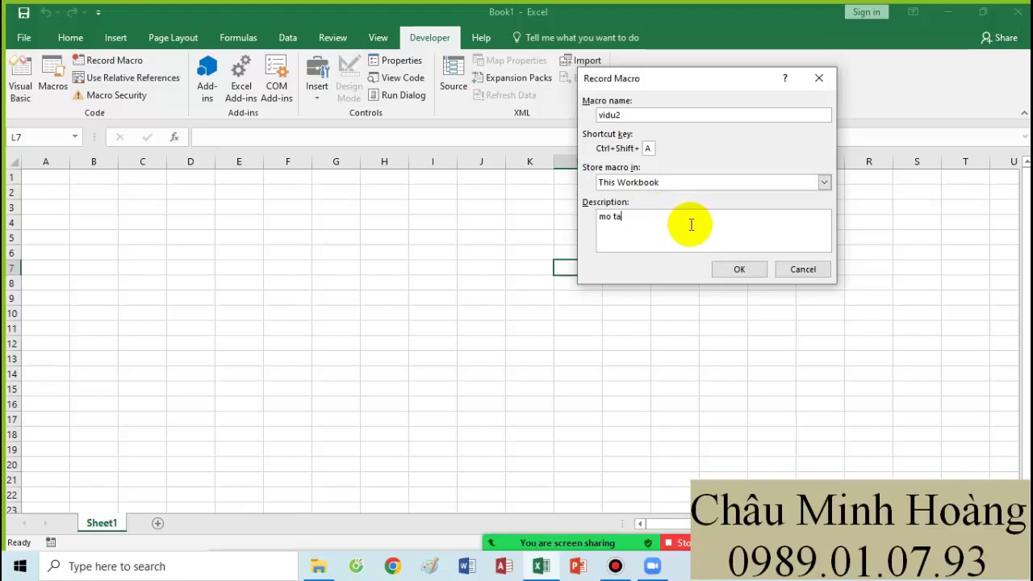
drag(676, 220, 565, 219)
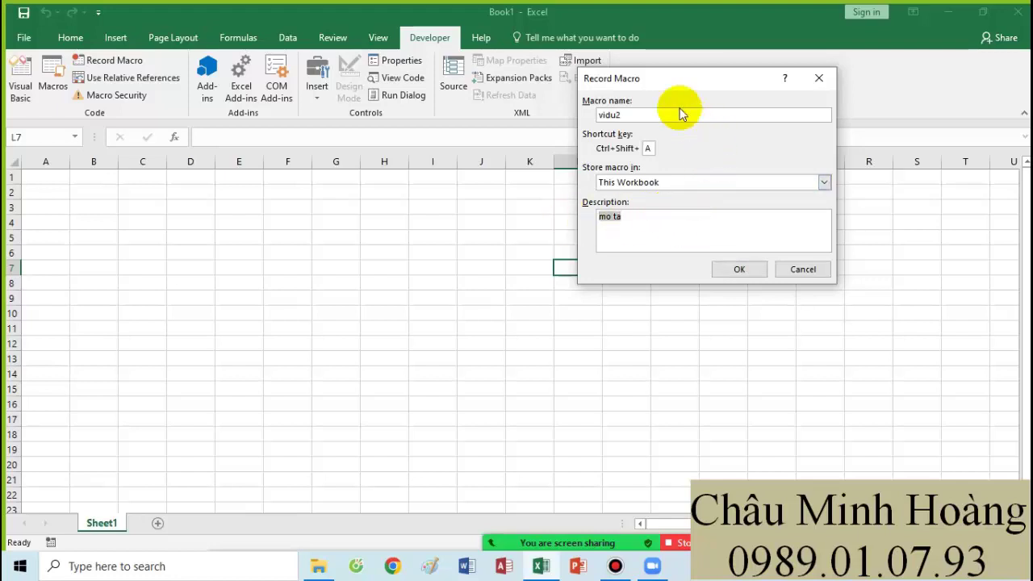
click(738, 275)
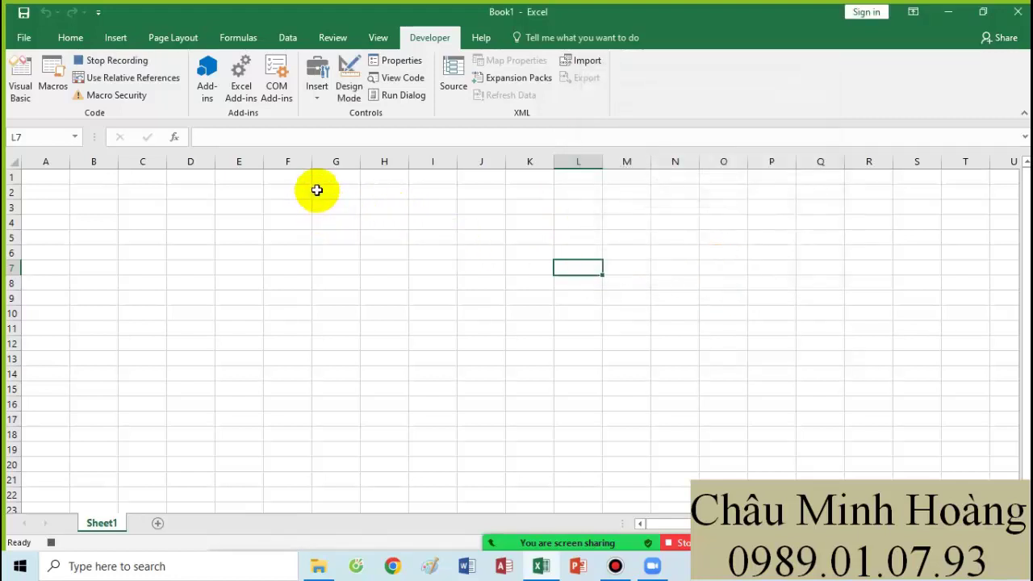
Open the custom margin settings for Sheet1 and set the top margin to 2 cm
click(117, 38)
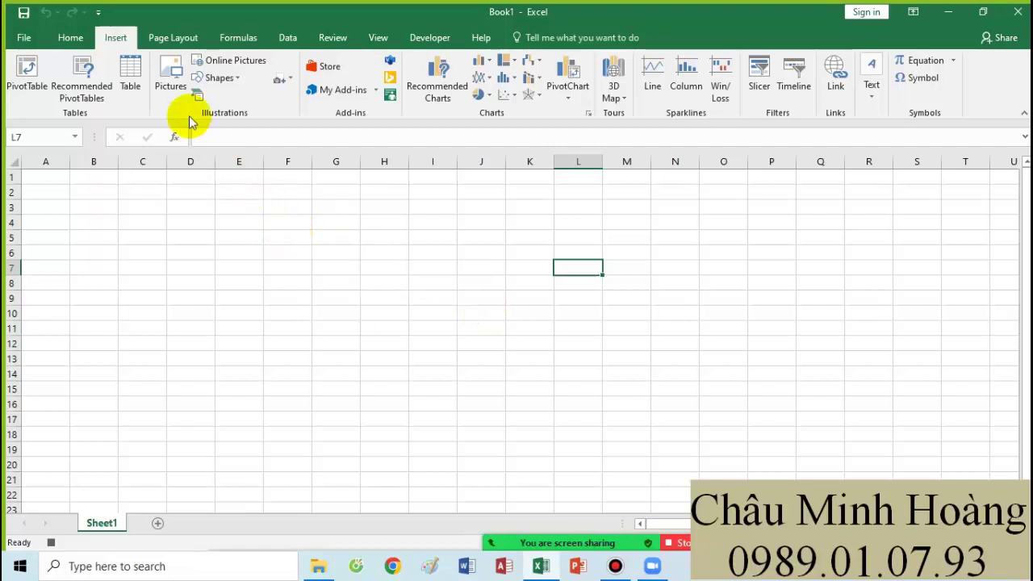
click(165, 40)
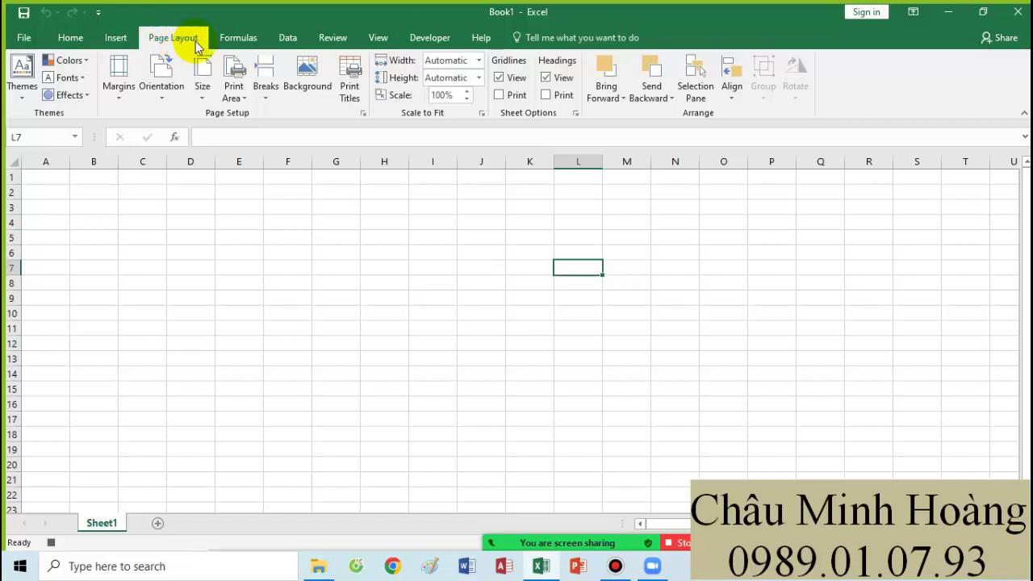
click(127, 95)
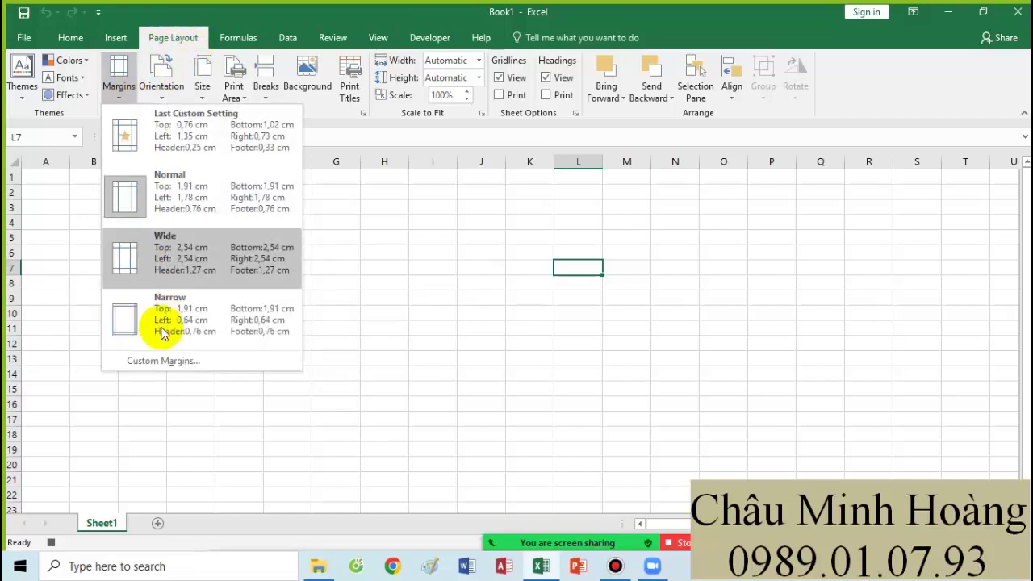
click(163, 361)
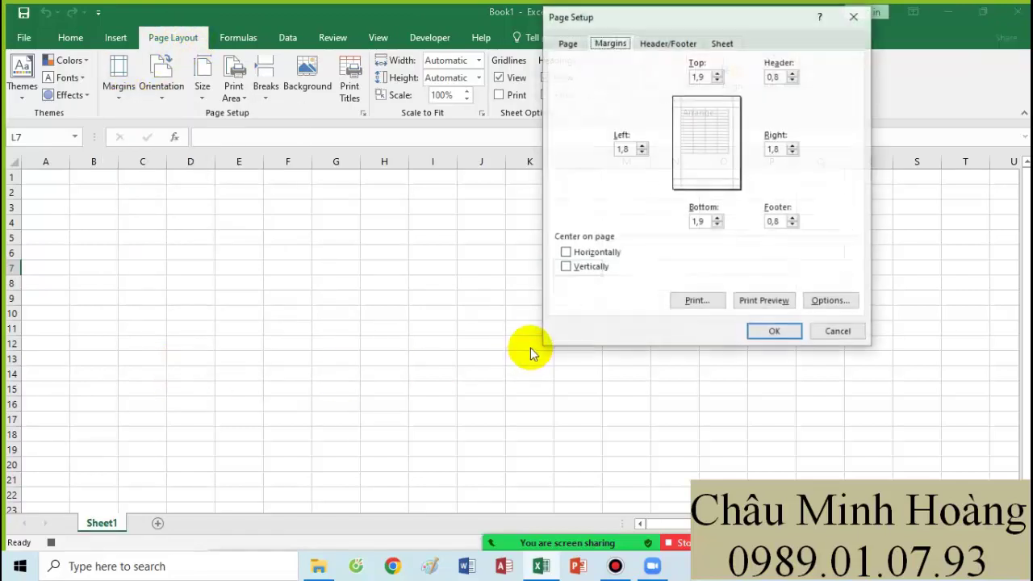
double_click(699, 76)
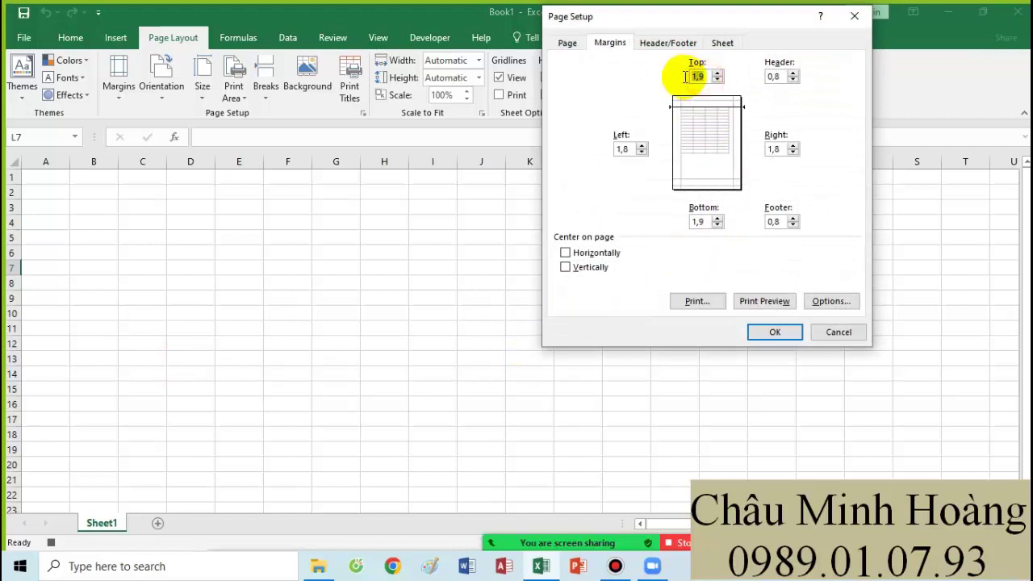
text(2)
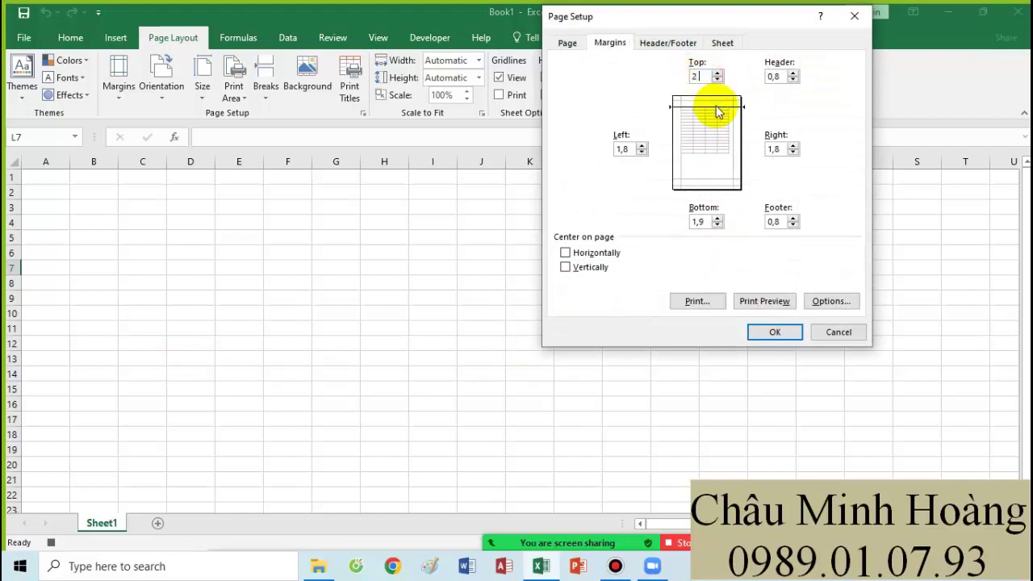
text( cm)
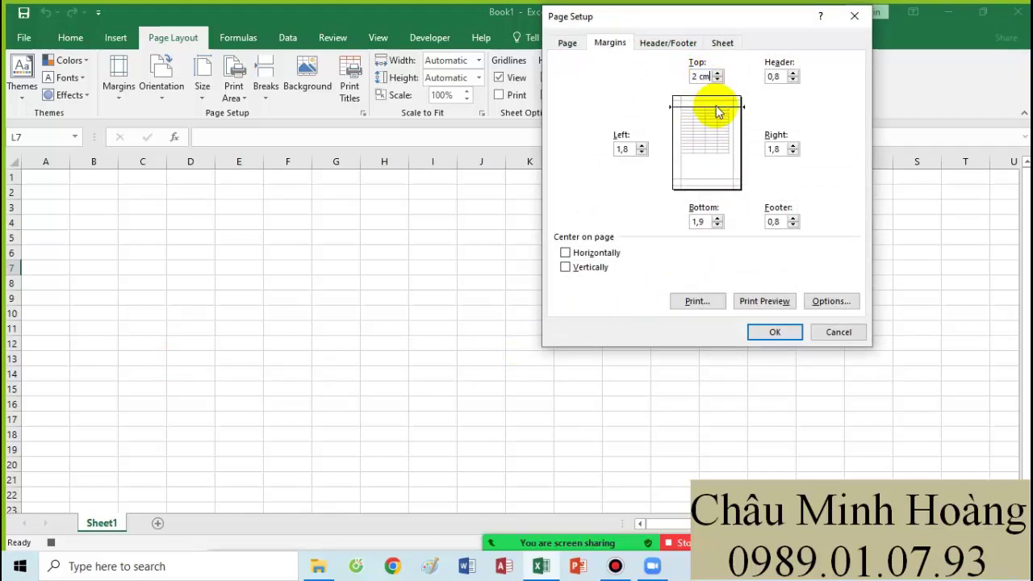
Set the page's bottom margin to 1" and its left margin to 1,8 cm
double_click(707, 220)
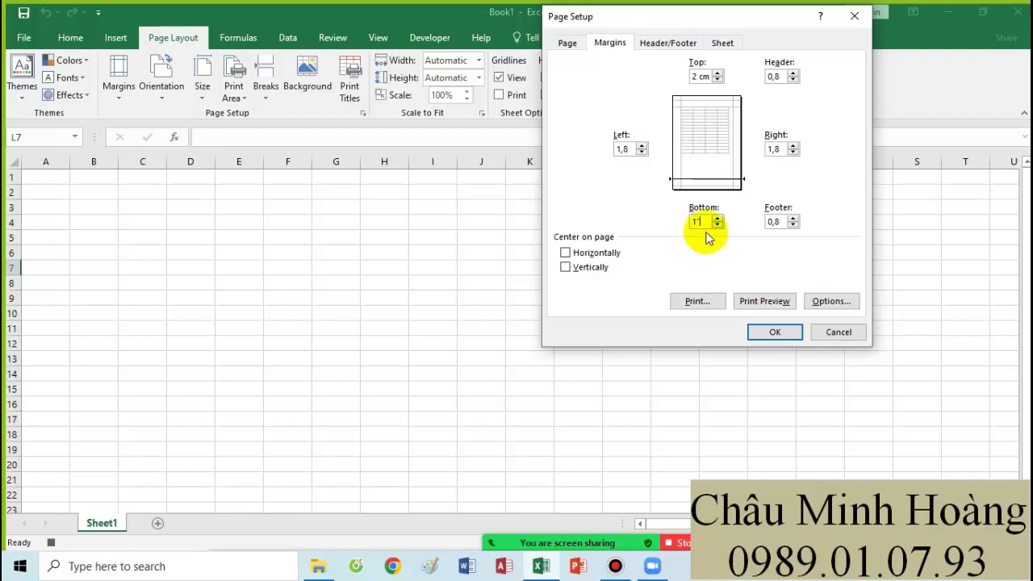
double_click(708, 220)
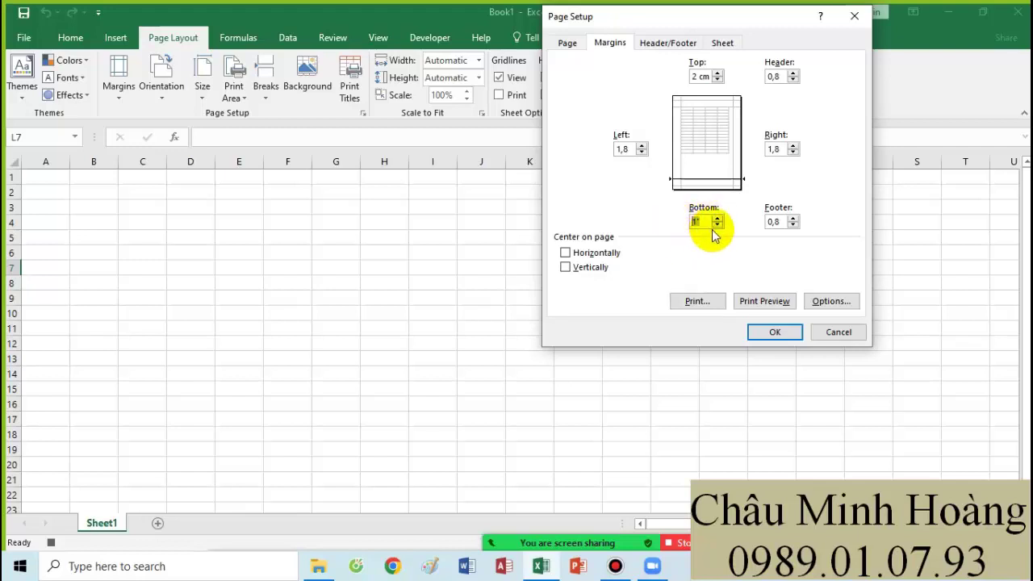
click(633, 150)
double_click(631, 150)
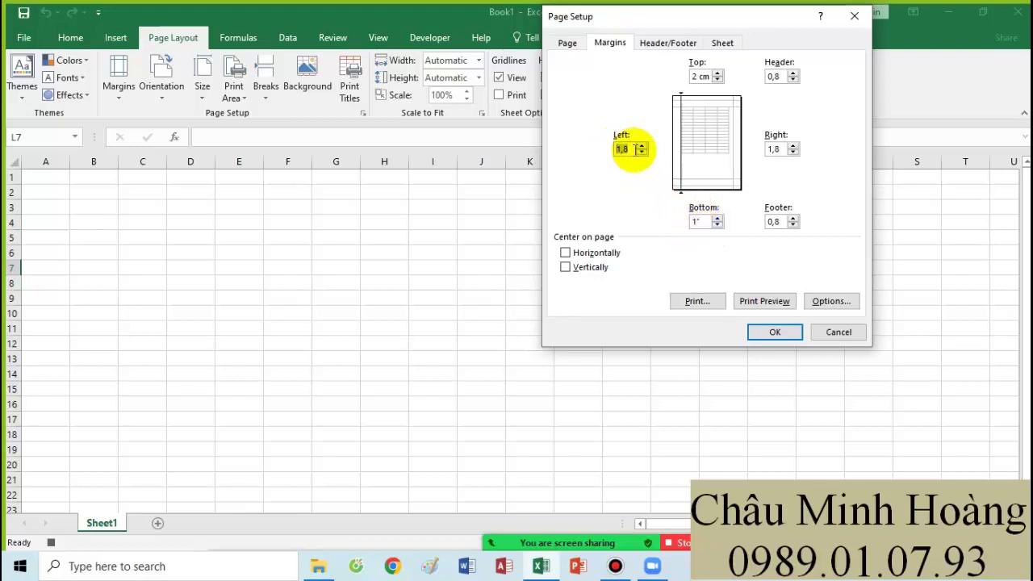
click(636, 150)
text(cm)
Set the page's right margin to 18 mm and re-enter the bottom margin as 1"
double_click(780, 149)
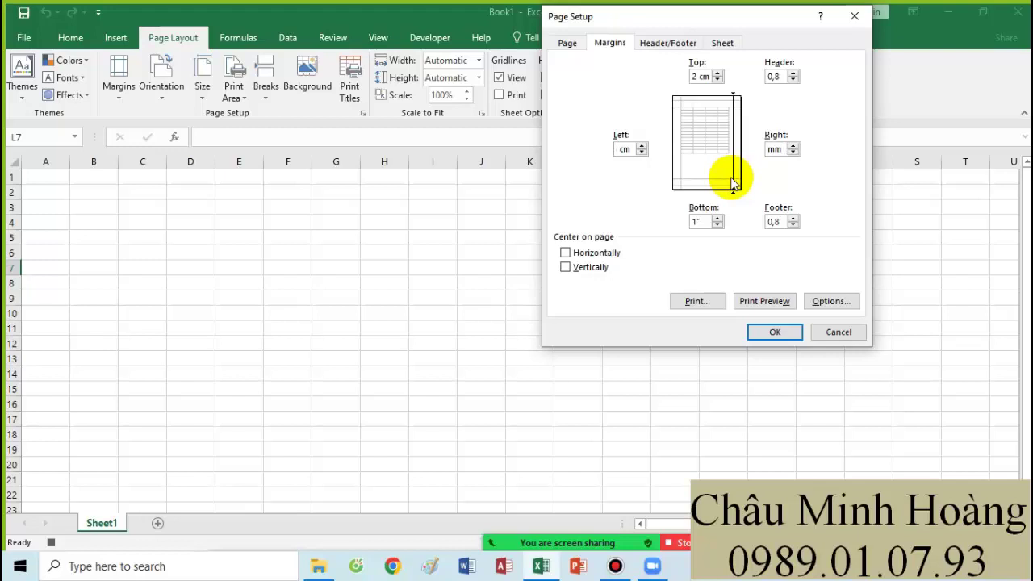
triple_click(775, 149)
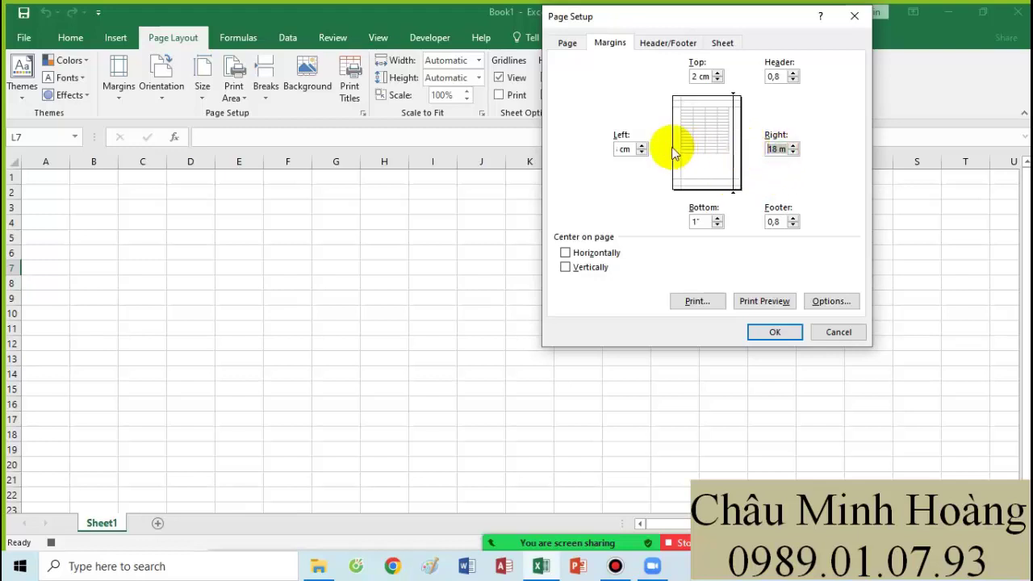
triple_click(630, 149)
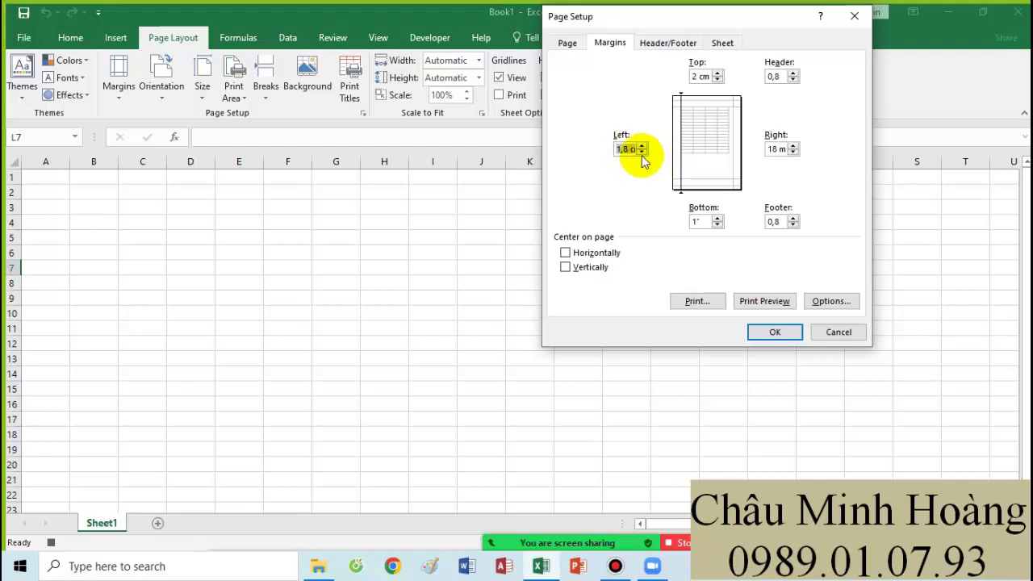
click(706, 223)
double_click(687, 222)
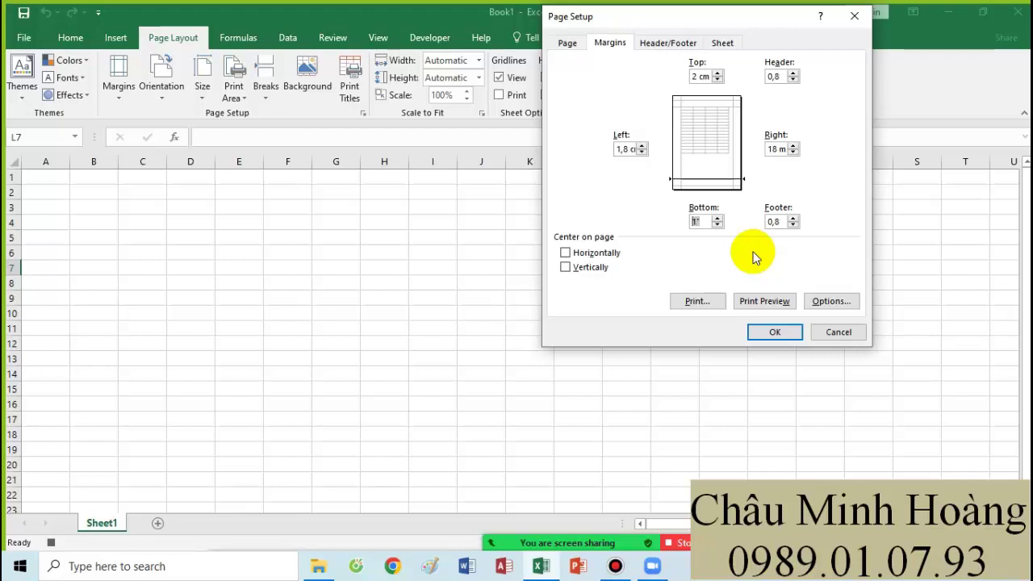
click(707, 223)
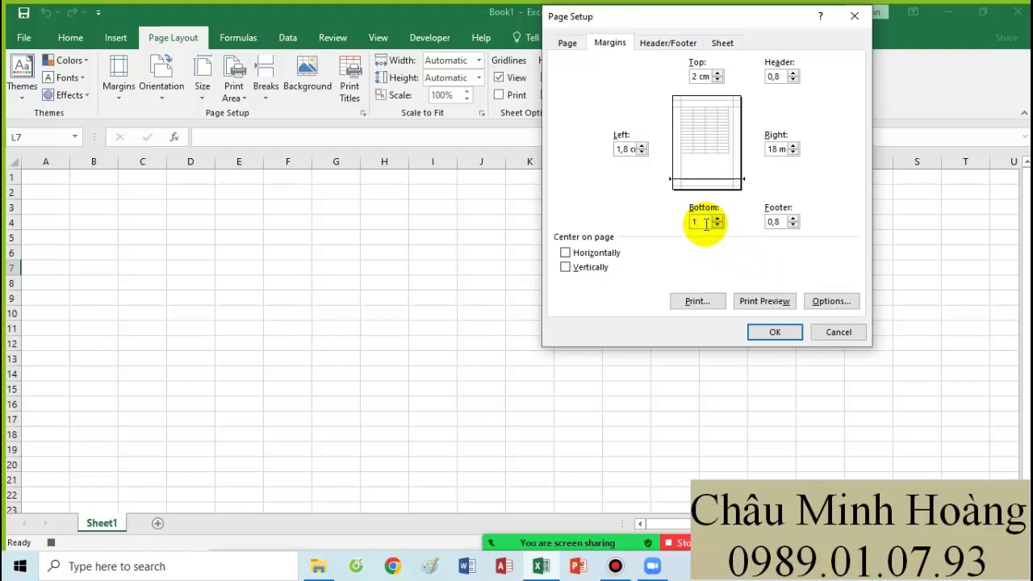
text(,)
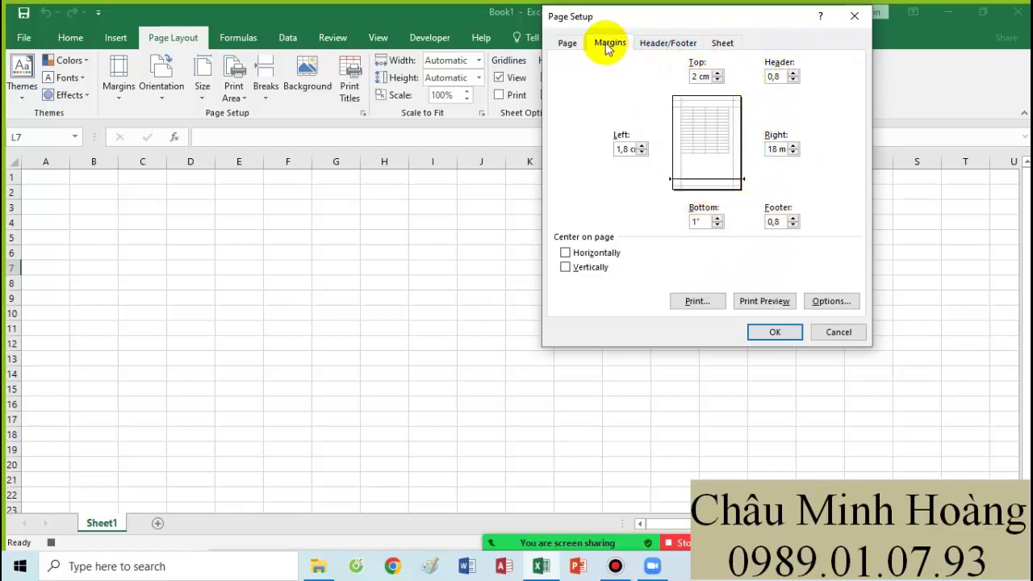
Change the page orientation to Landscape and apply the page setup
click(568, 40)
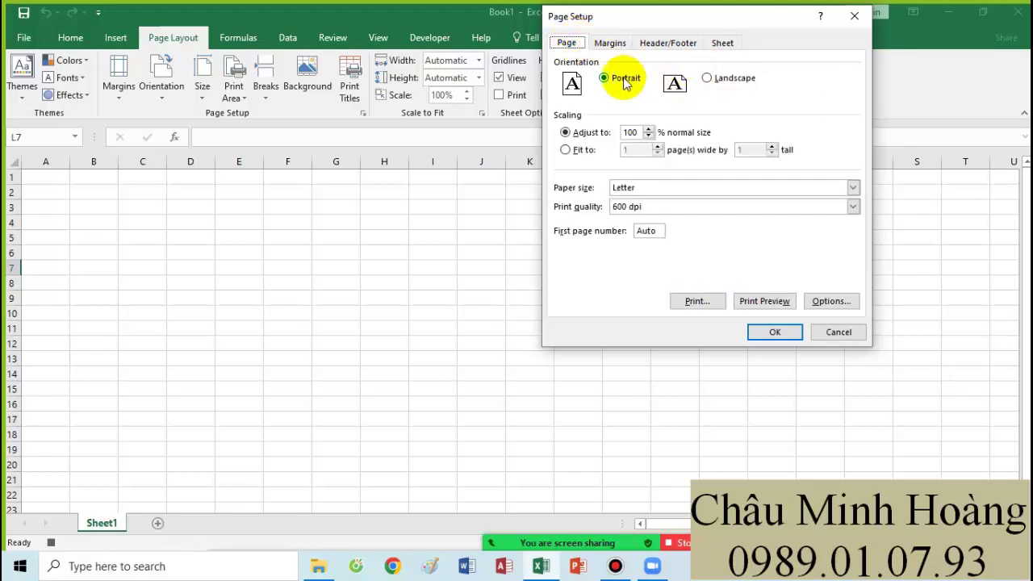
click(725, 86)
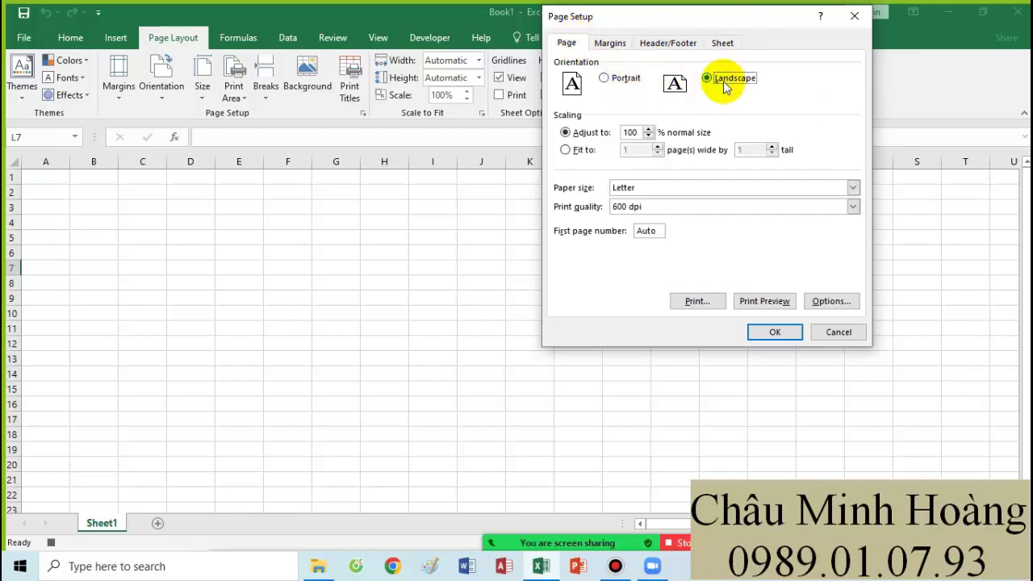
click(781, 331)
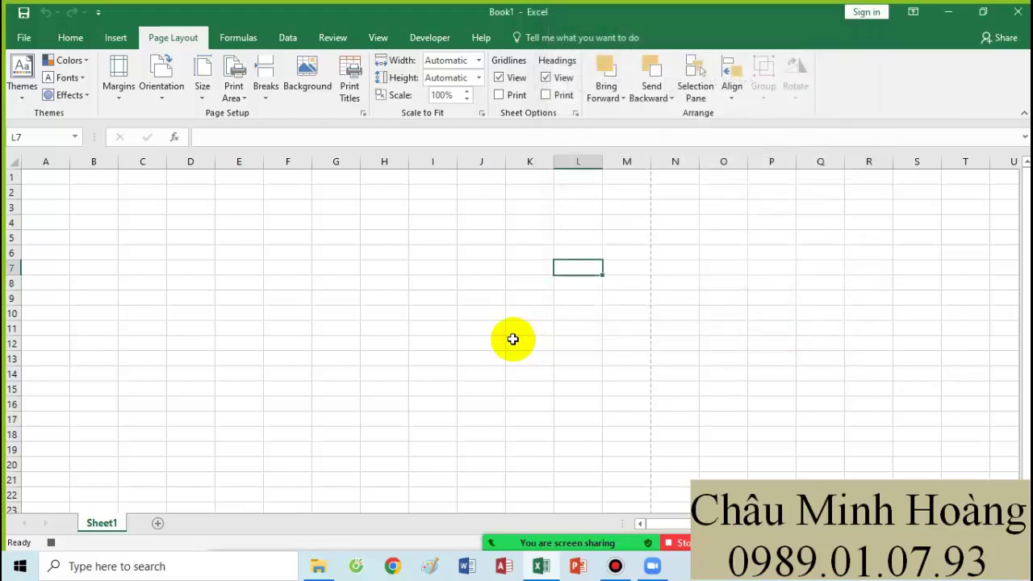
Add a page header with the text "Tin Hoc Anh Hoang" in its center section
click(121, 42)
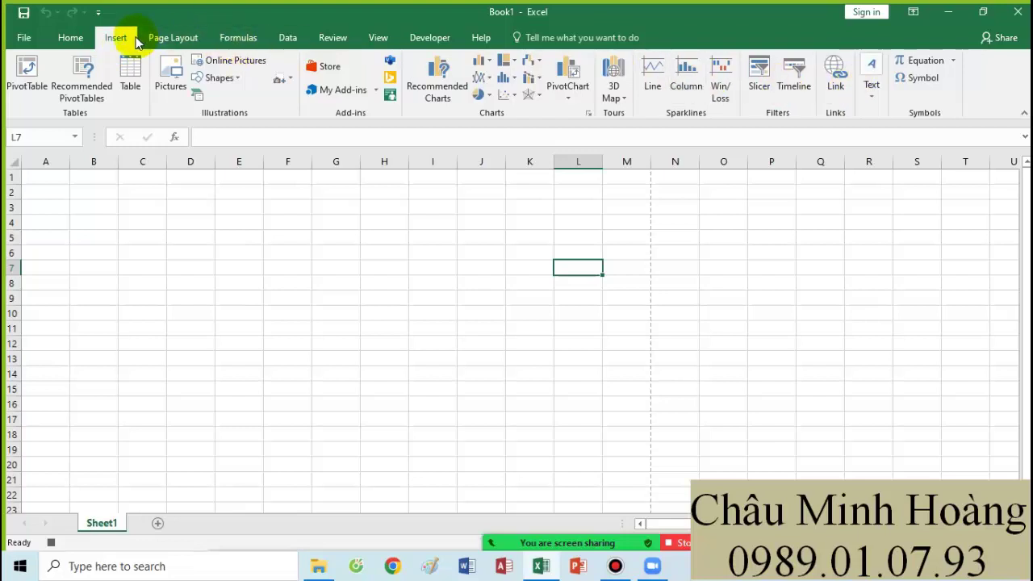
click(871, 93)
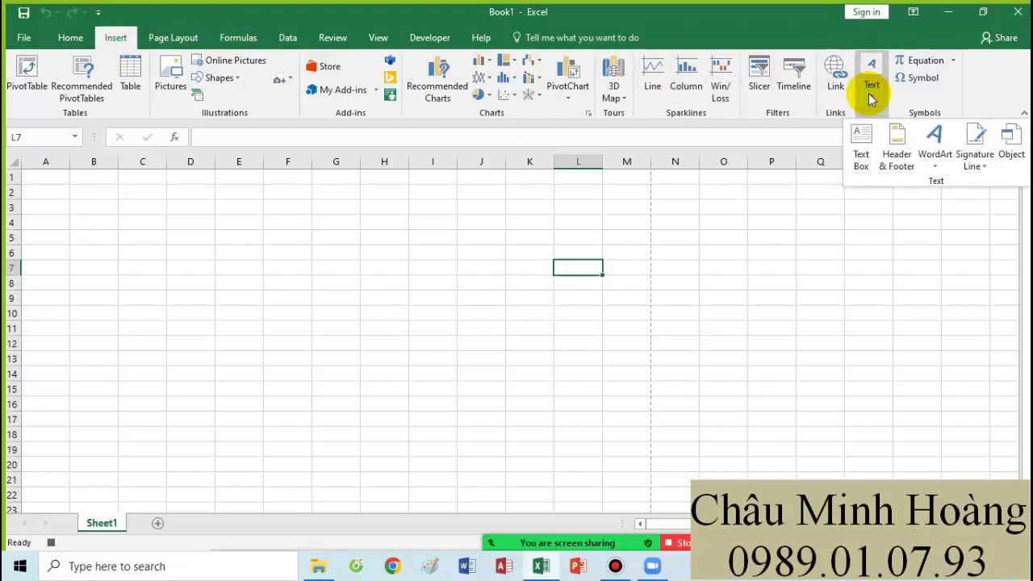
click(893, 155)
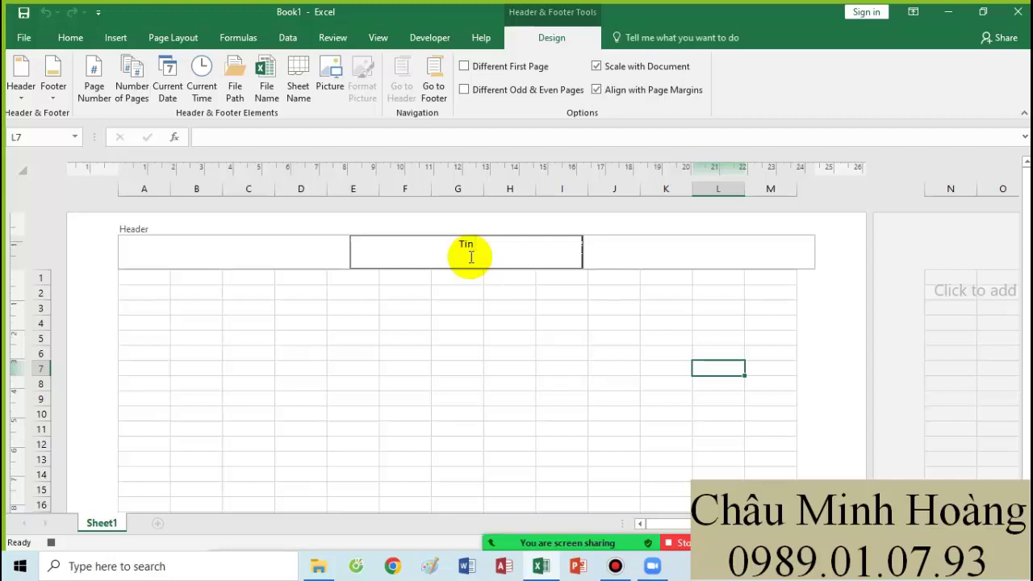
text(Tin Hoc Anh HOn)
key(BackSpace)
key(BackSpace)
text(oang)
click(523, 320)
Insert the current time in the header's left section and the current date in its right section
click(224, 256)
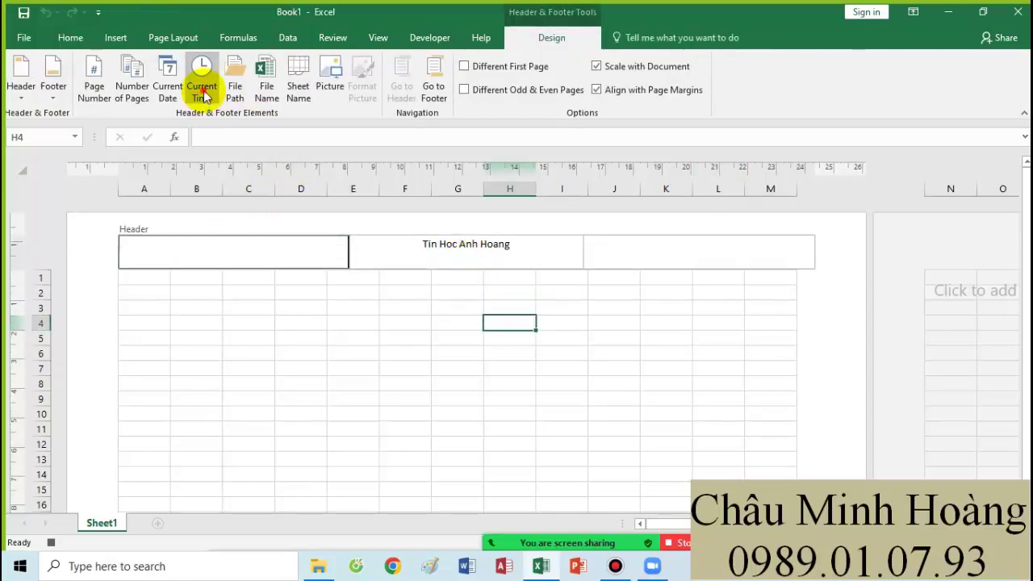
click(202, 90)
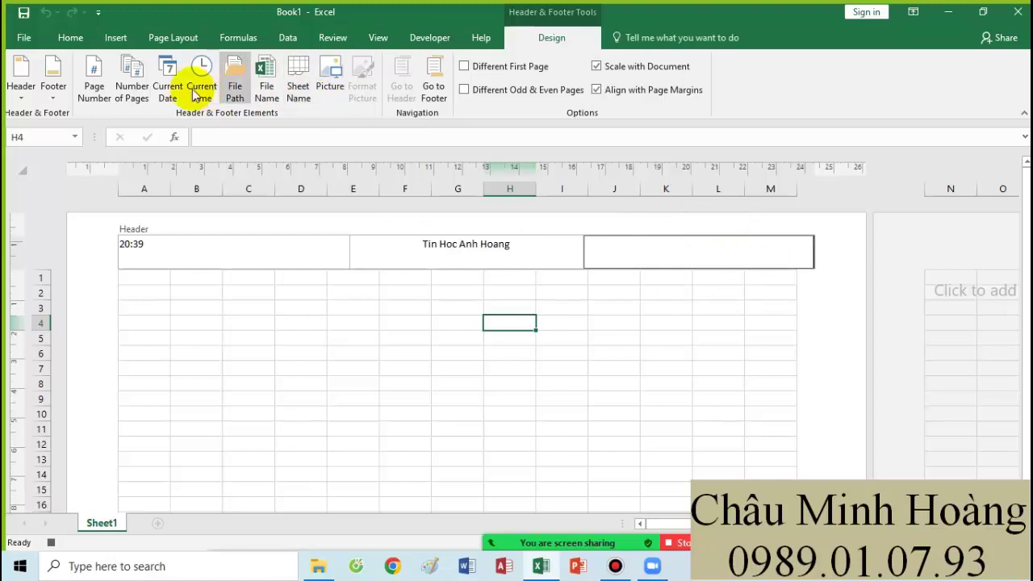
click(165, 94)
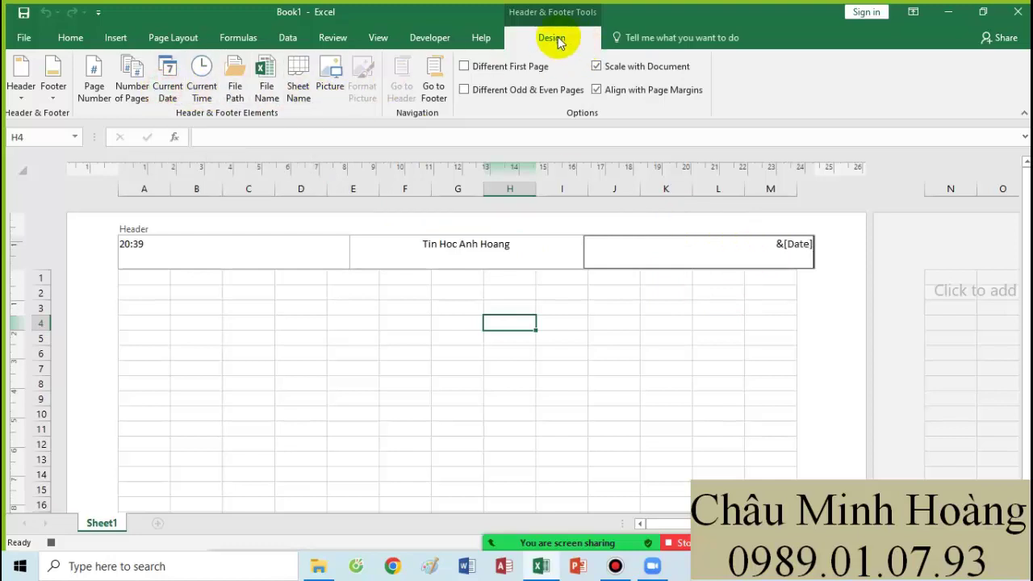
Enter "Chuan Dau Ra Phan 1" in the center footer section and insert the page number in the right footer section
click(468, 355)
scroll(469, 356, down, 7)
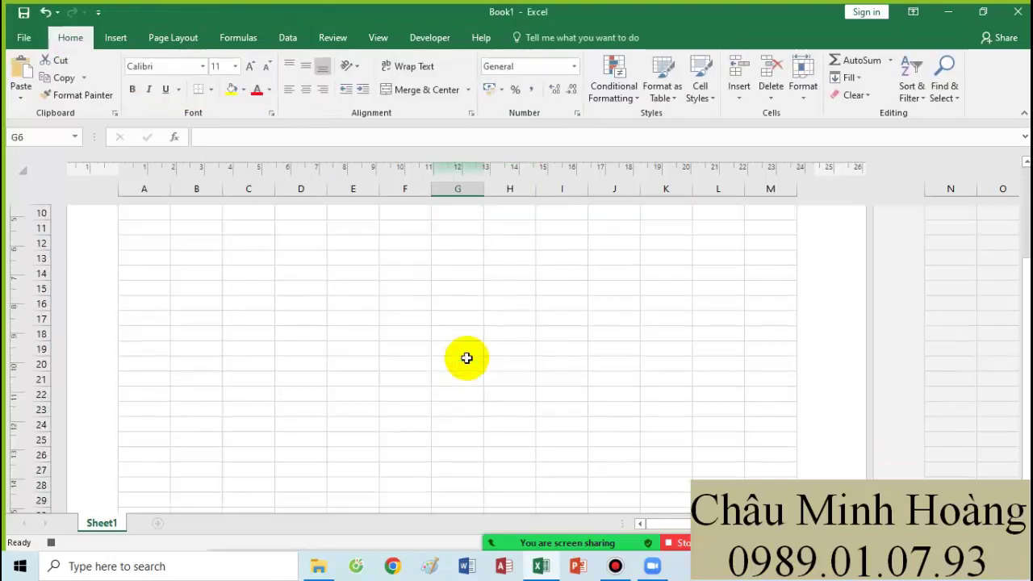
click(456, 415)
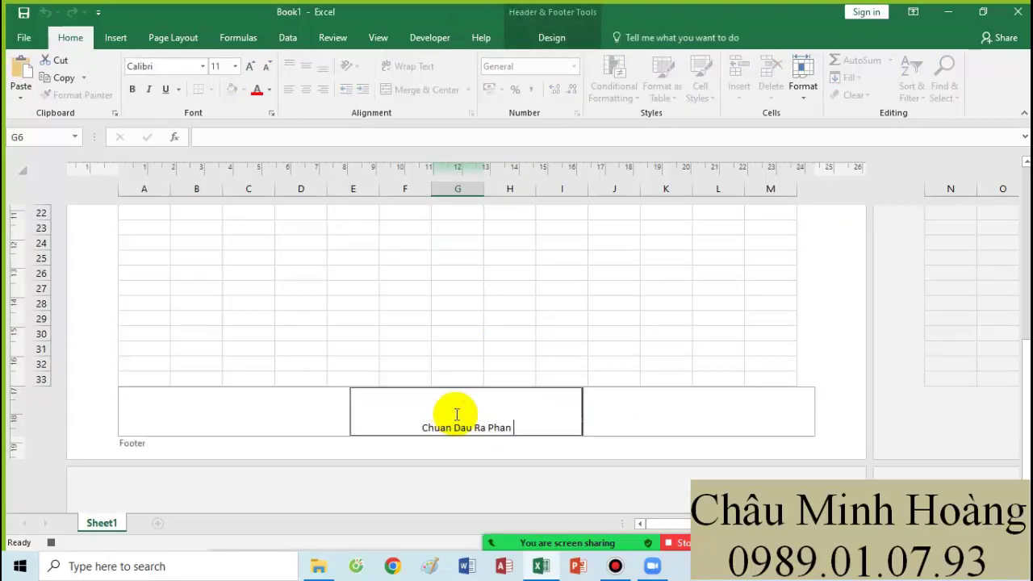
click(736, 430)
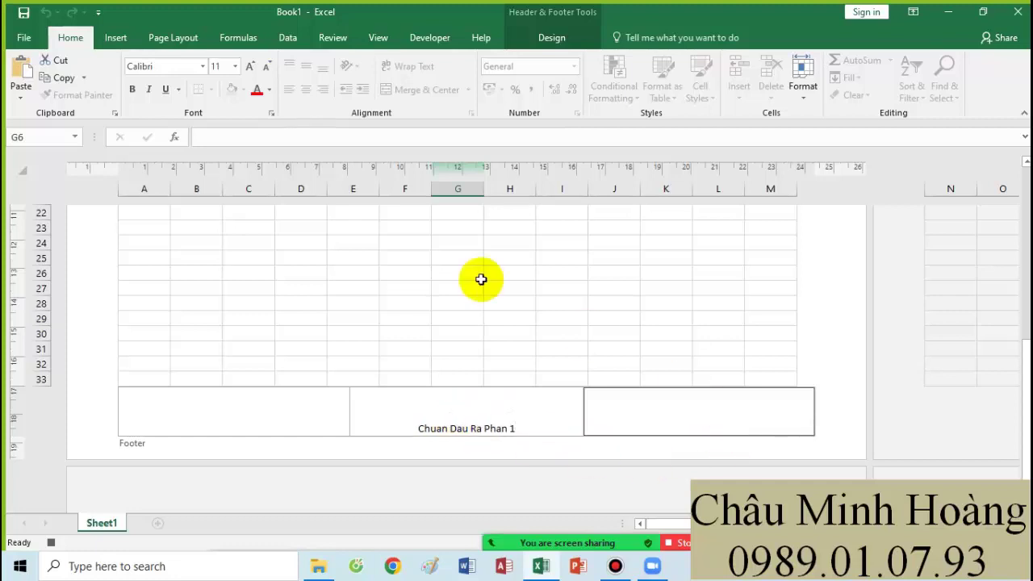
click(557, 38)
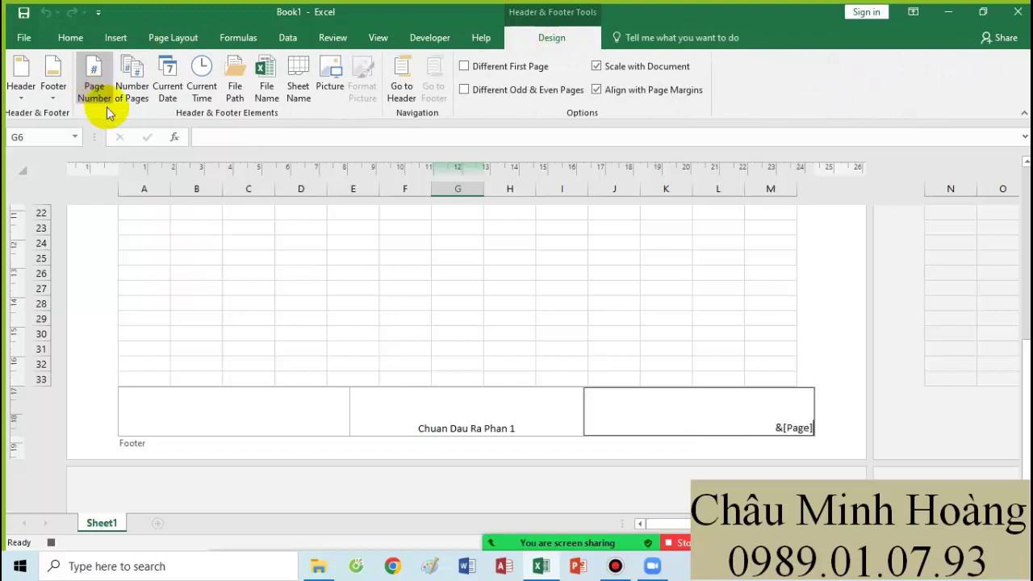
click(343, 273)
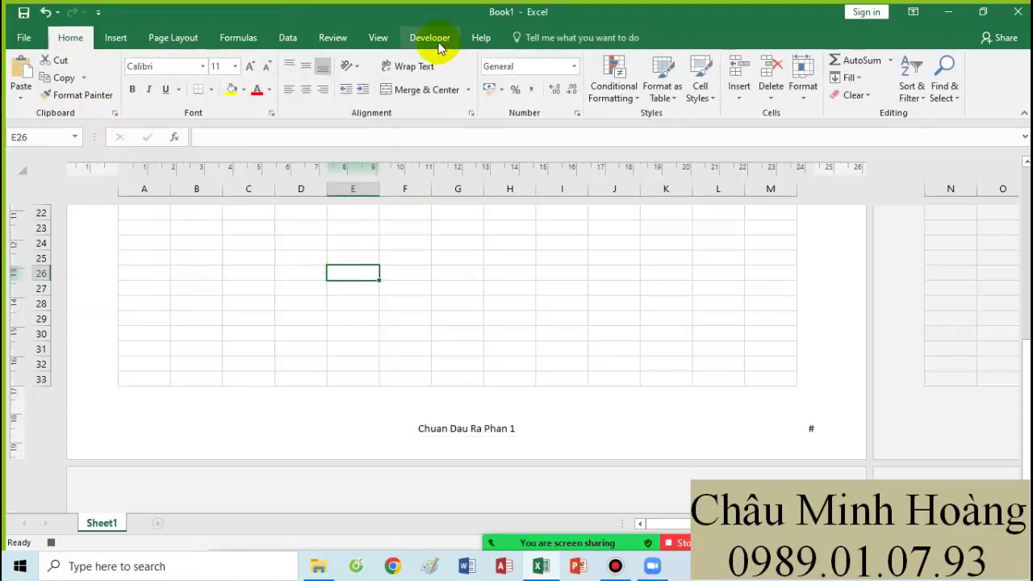
Stop recording the macro and return the worksheet to Normal view
click(430, 38)
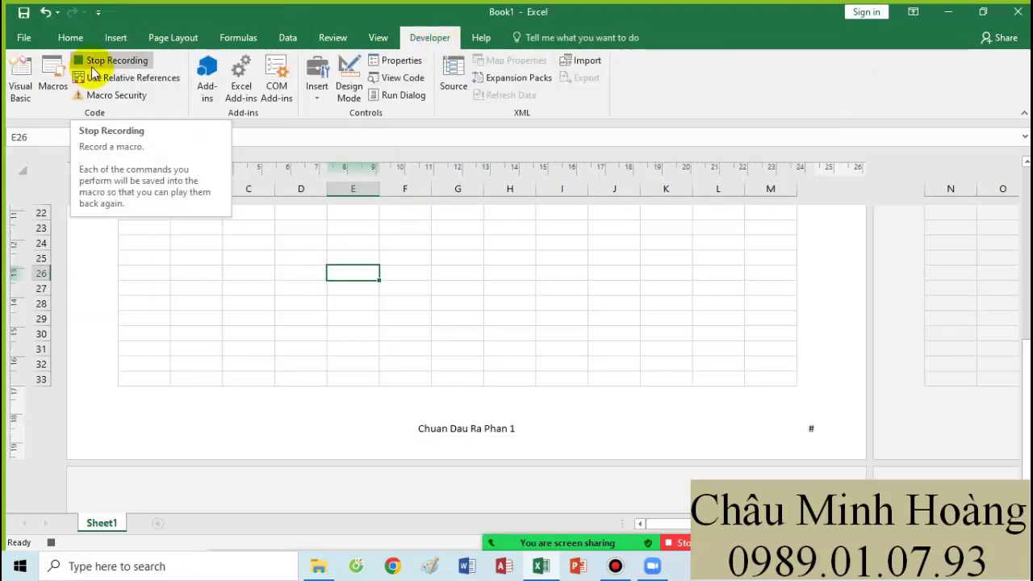
click(92, 66)
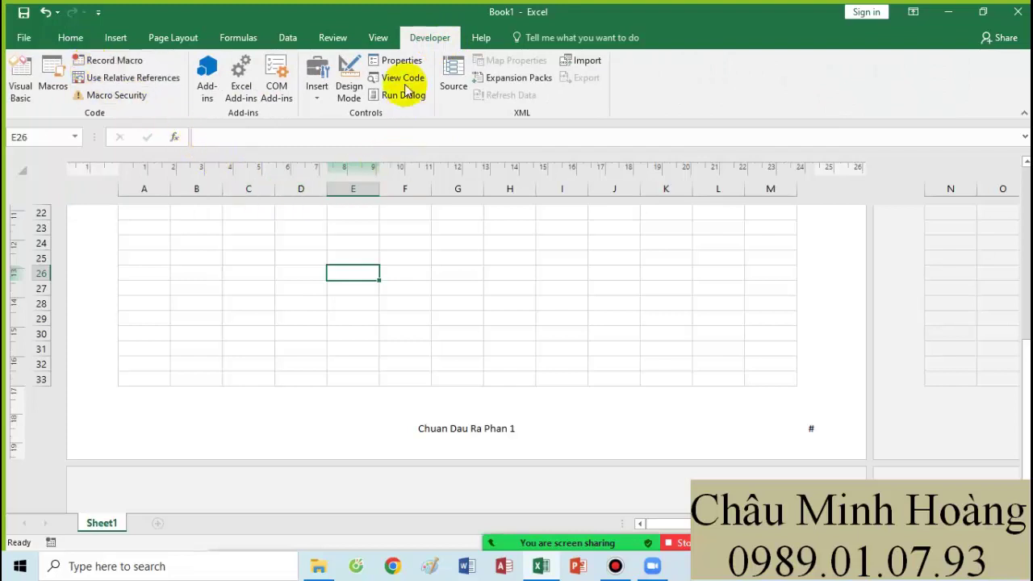
click(380, 37)
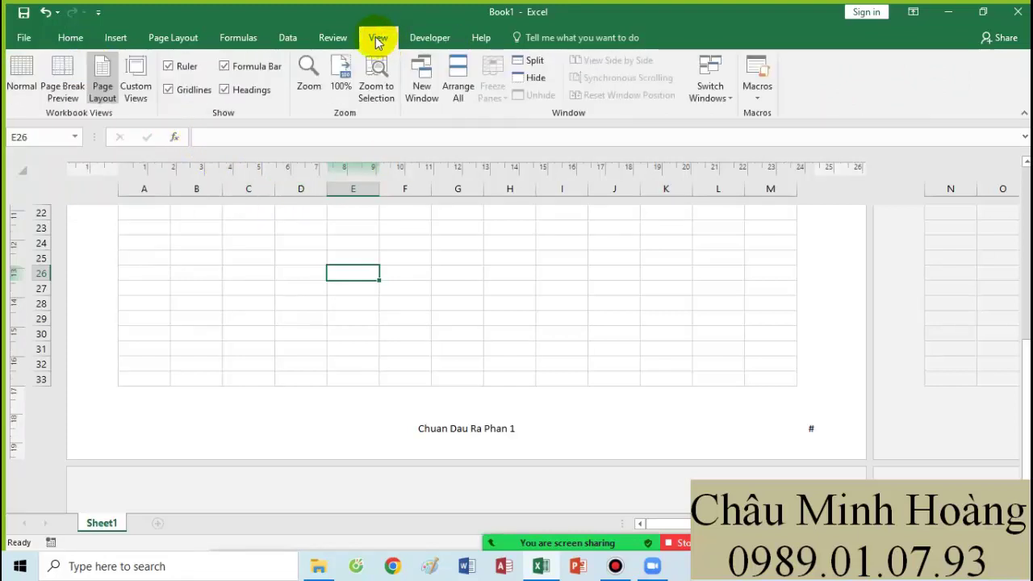
click(22, 89)
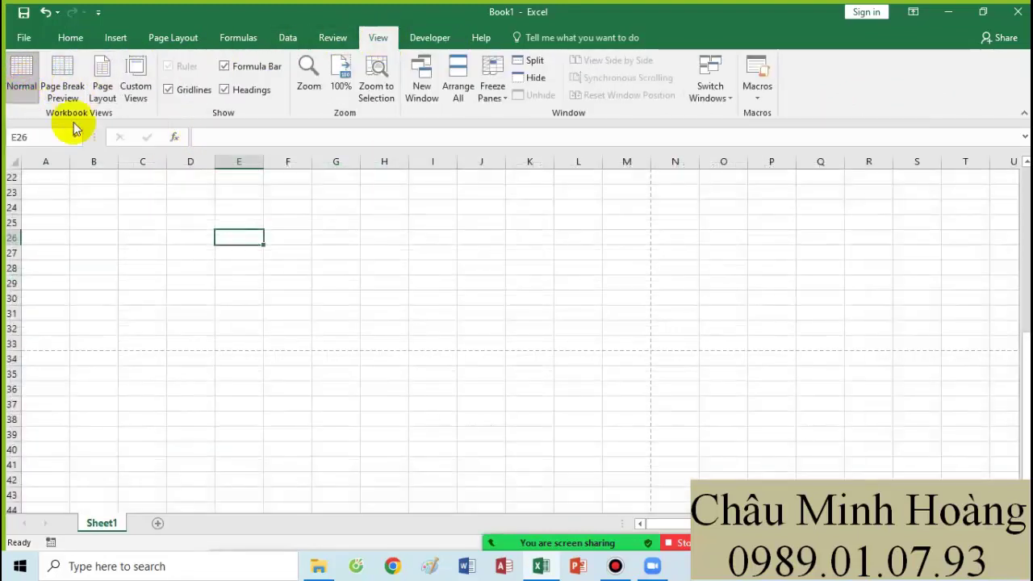
scroll(388, 311, up, 7)
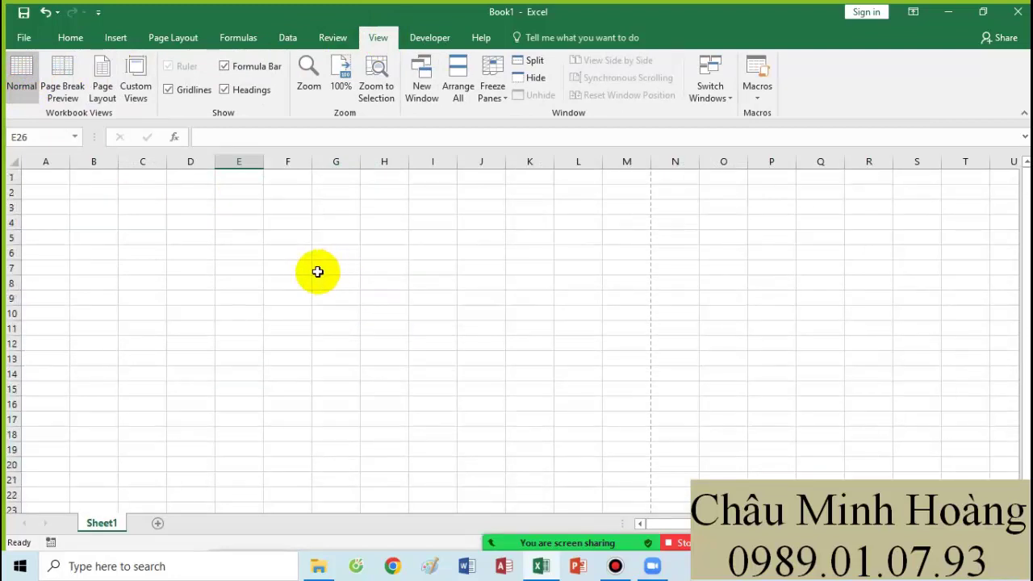
Run the recorded vidu2 macro on Sheet1, starting from cell F5
click(276, 235)
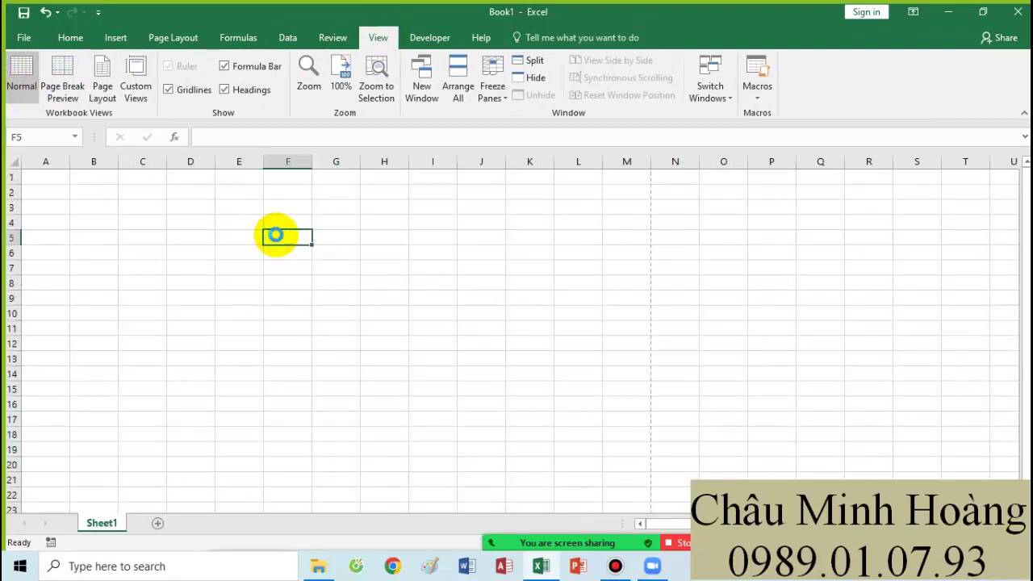
key(alt+w)
key(p)
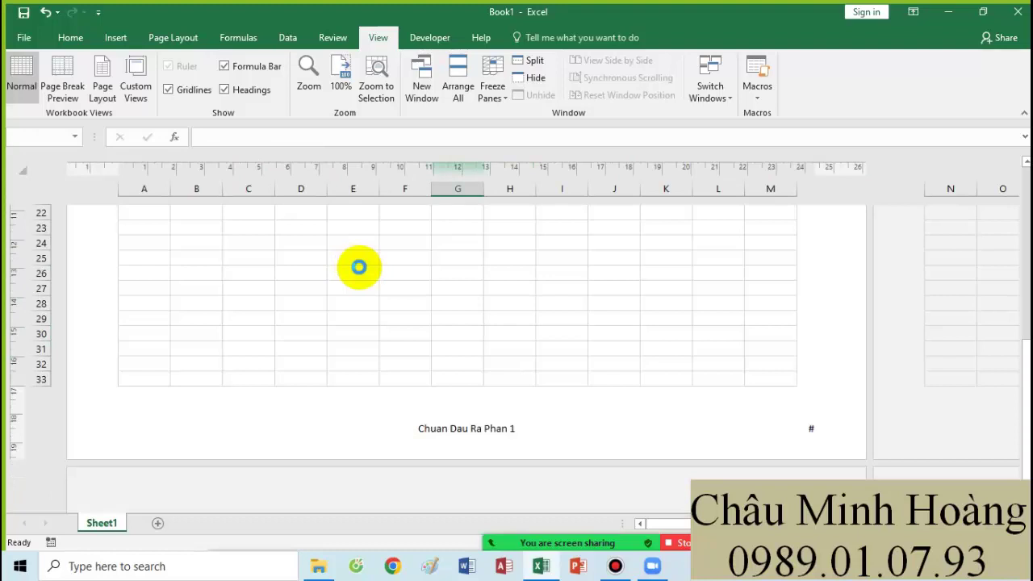
click(361, 268)
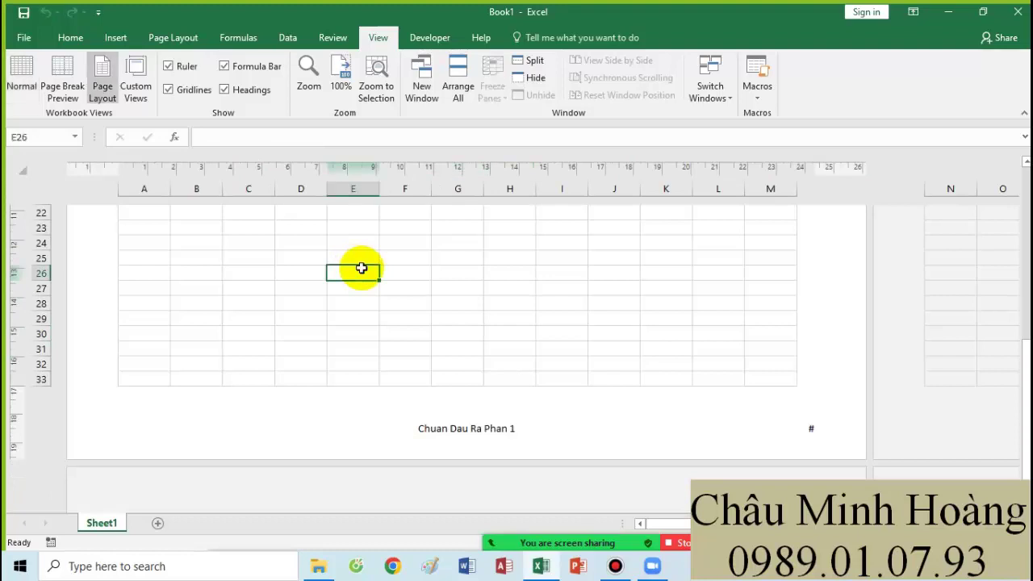
click(407, 271)
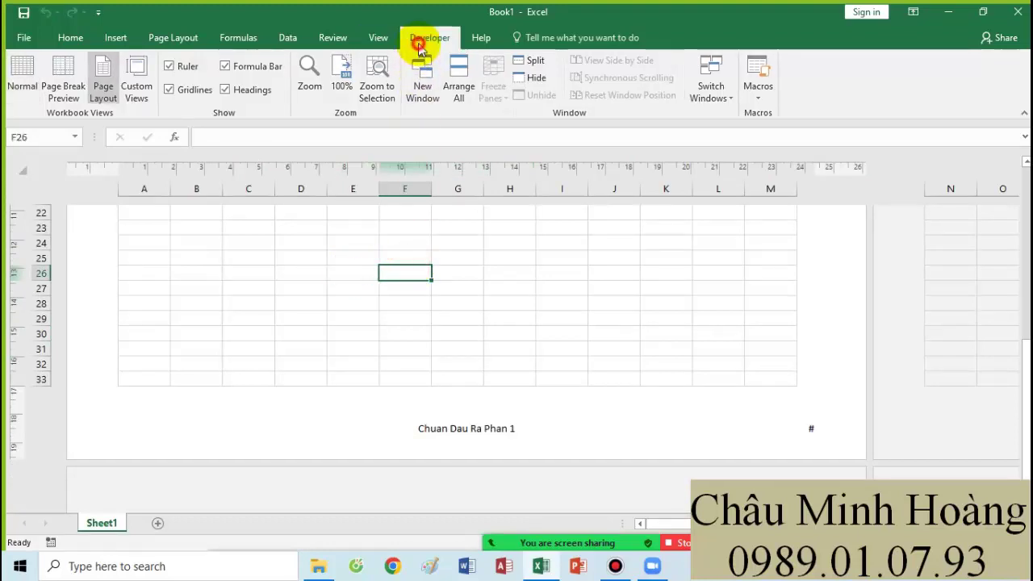
Return Sheet1 to Normal view after the macro run and go back to its first rows
click(429, 37)
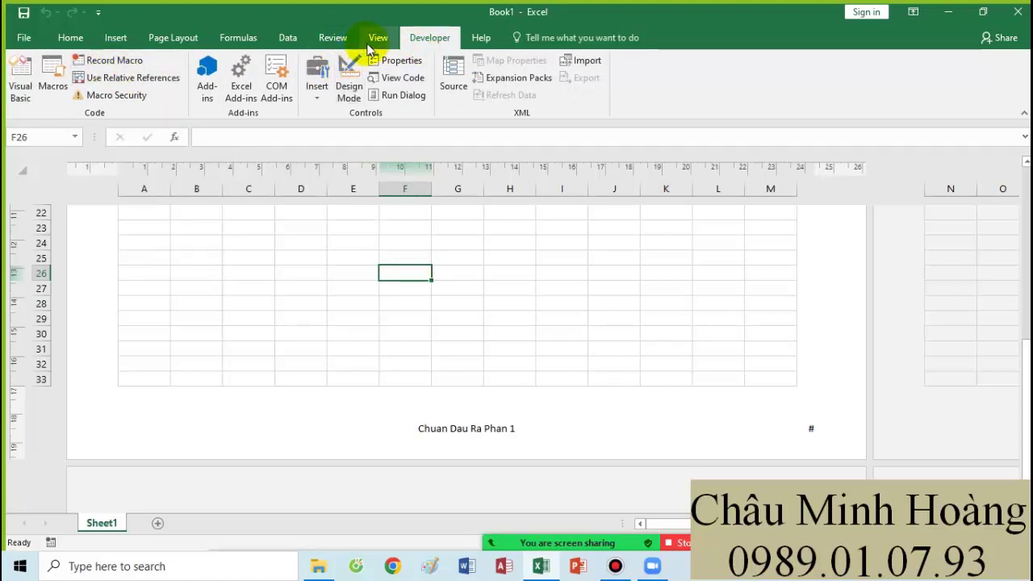
click(376, 38)
click(22, 86)
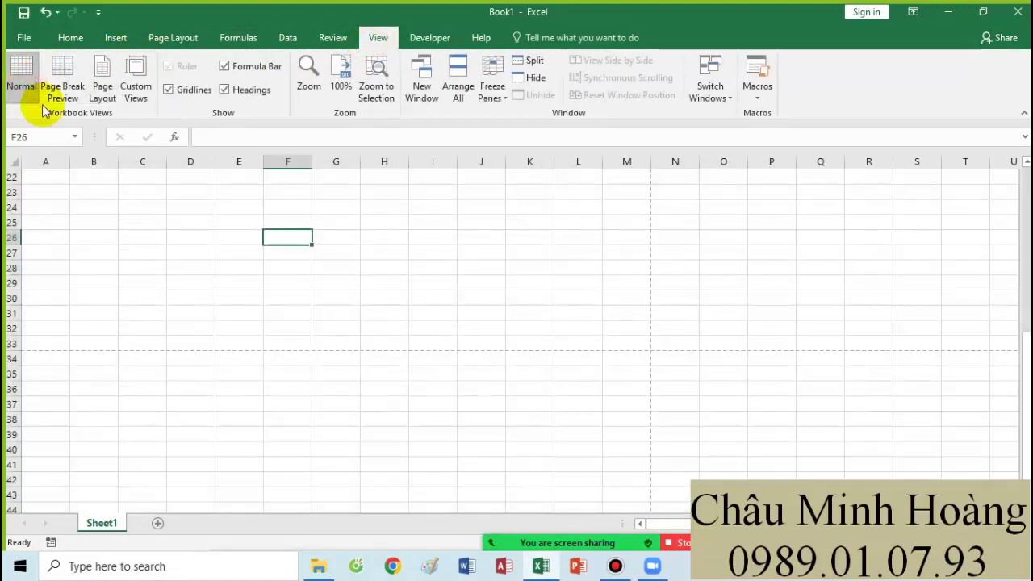
scroll(274, 251, up, 7)
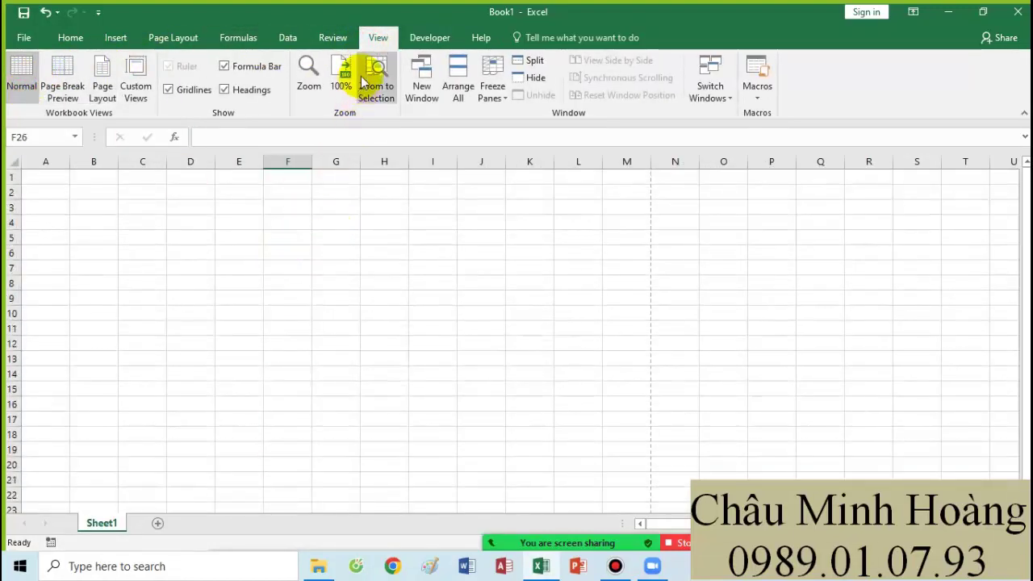
Examine the recorded vidu2 code in Module1 of Book1, including its page setup, header and footer settings, and close the code editor
click(435, 38)
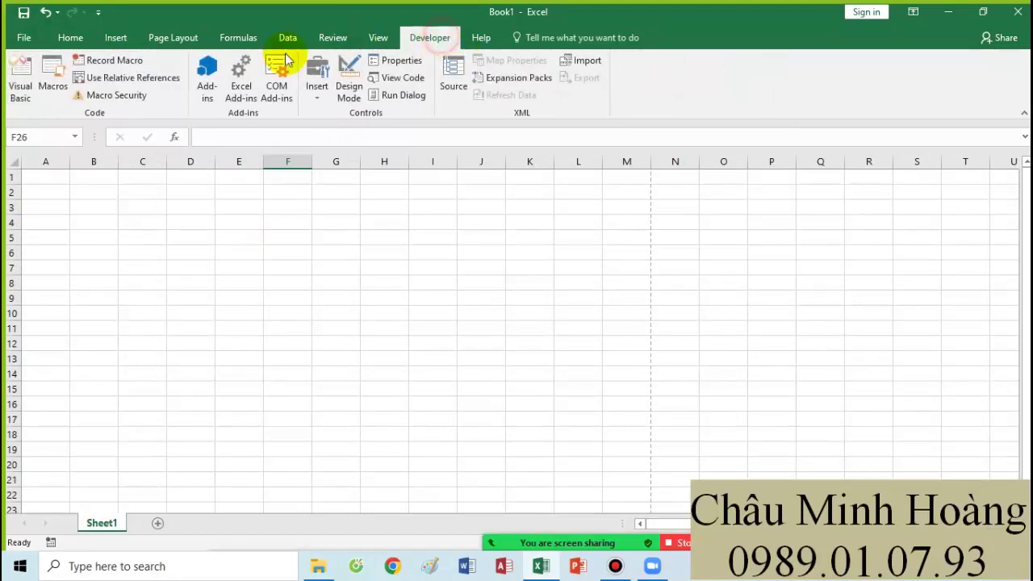
click(22, 83)
double_click(83, 169)
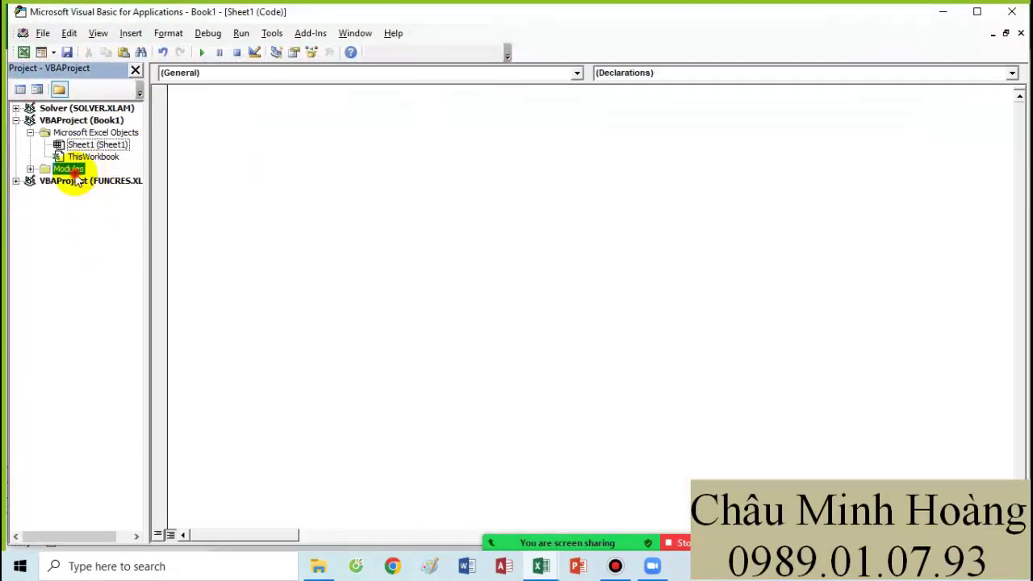
double_click(91, 181)
scroll(340, 279, down, 20)
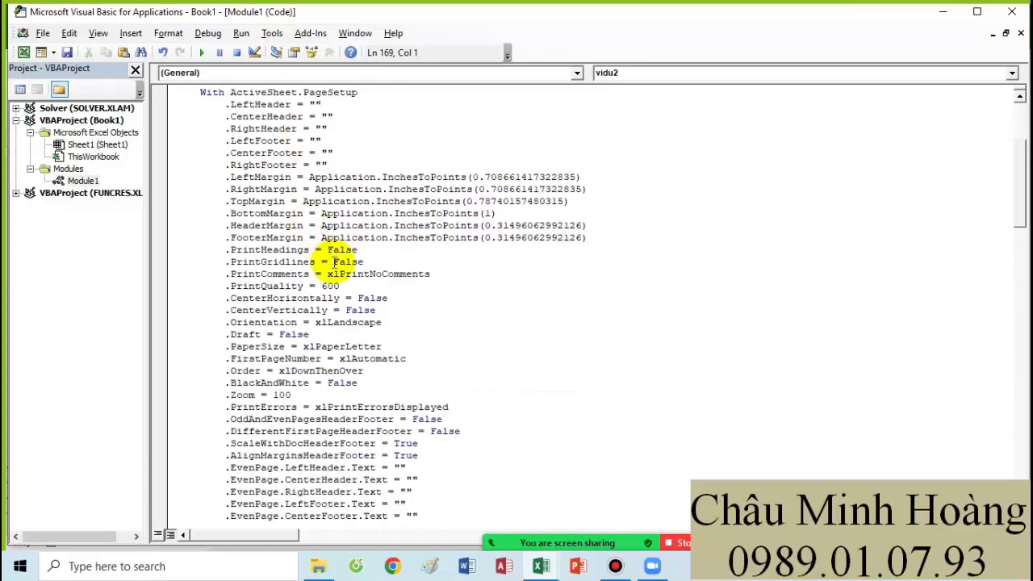
scroll(343, 279, down, 9)
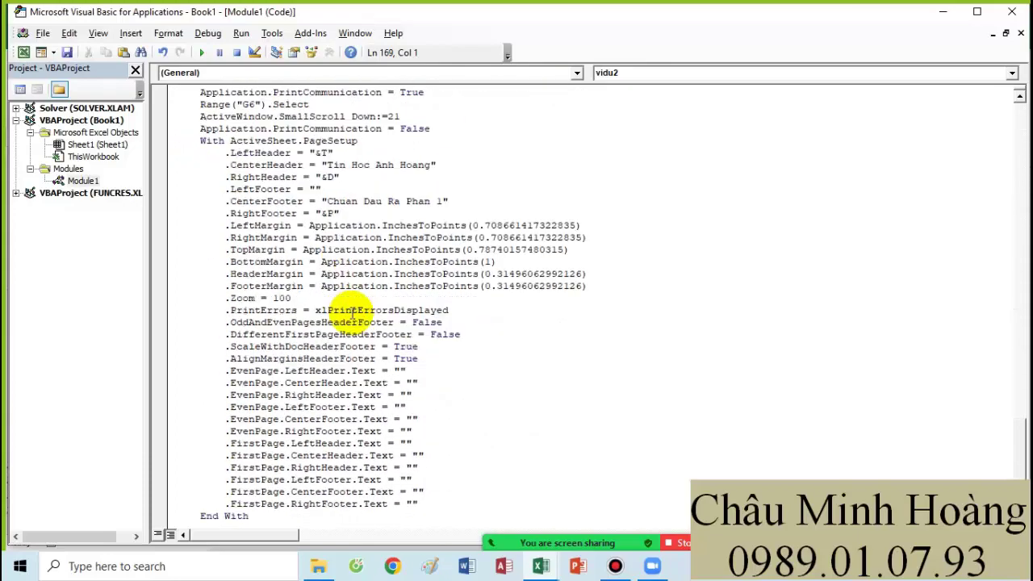
scroll(347, 323, down, 20)
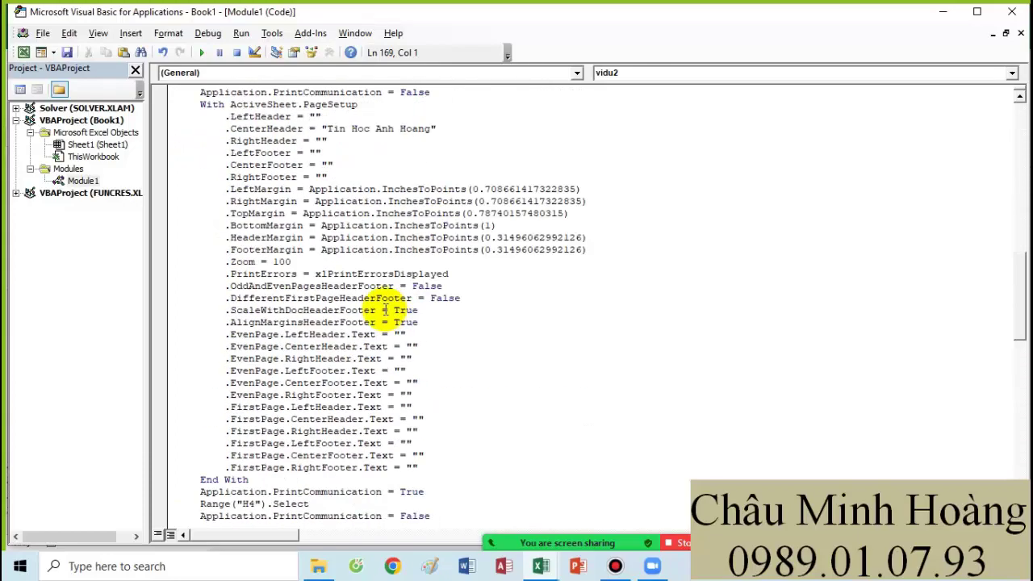
click(1012, 12)
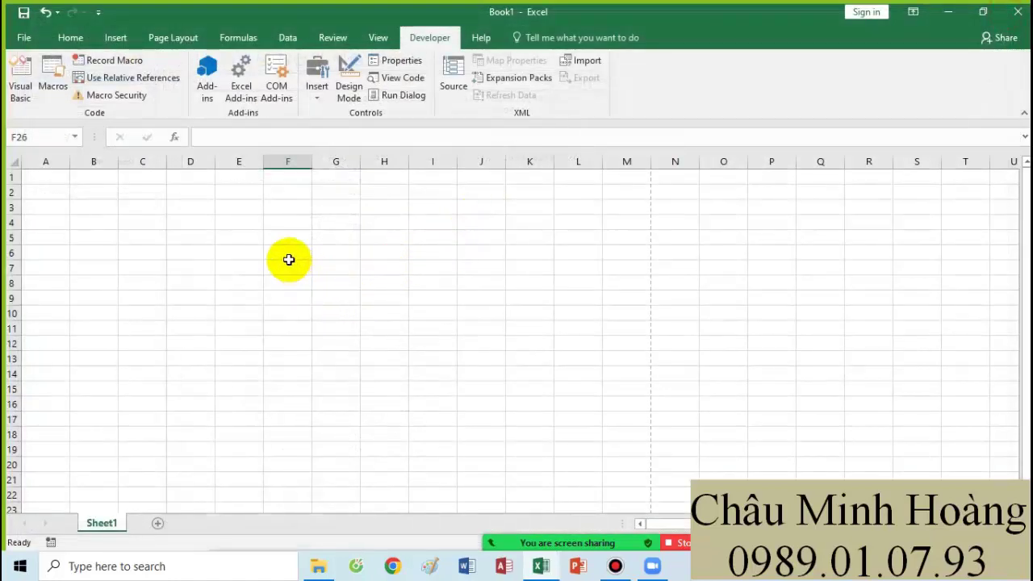
Run the vidu2 macro again from Normal view and look over the resulting page layout
key(ctrl+shift+m)
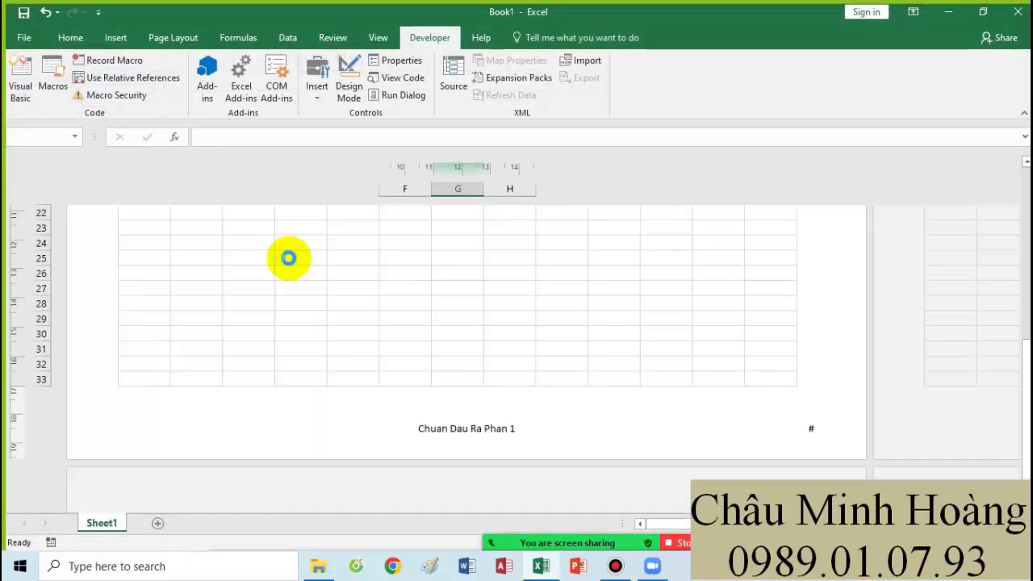
scroll(496, 324, up, 8)
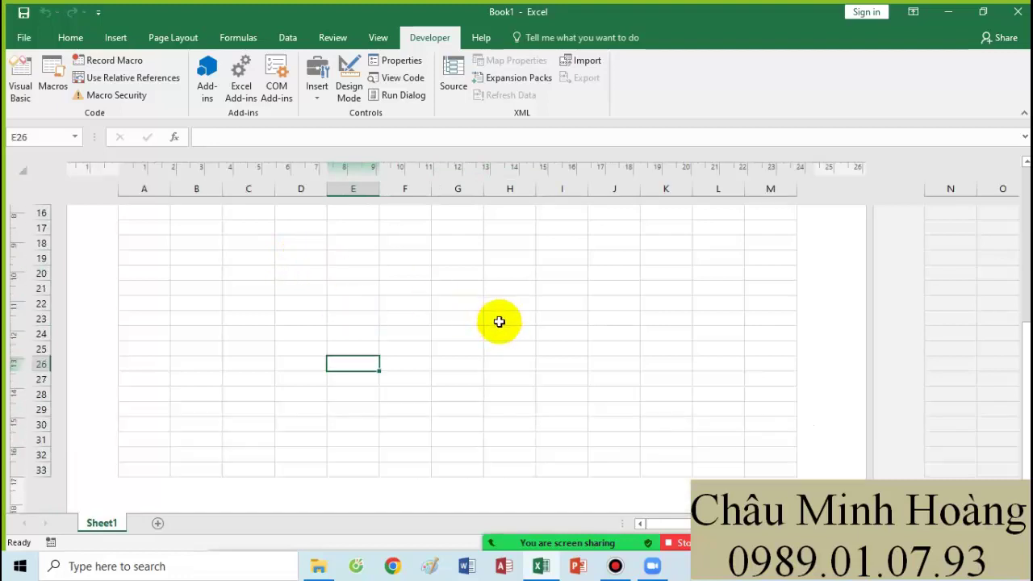